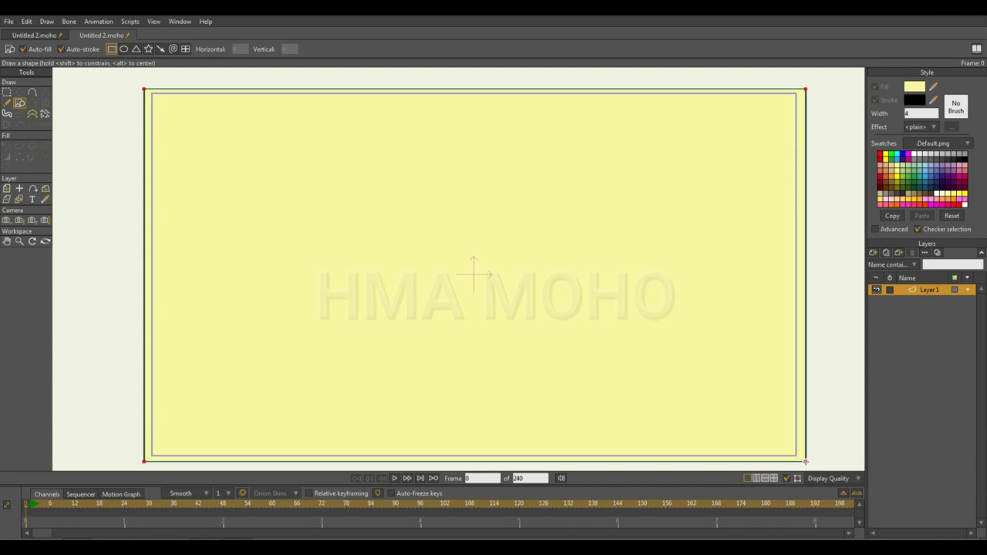
Change the background rectangle's fill to pale yellow ECE79F.
click(7, 146)
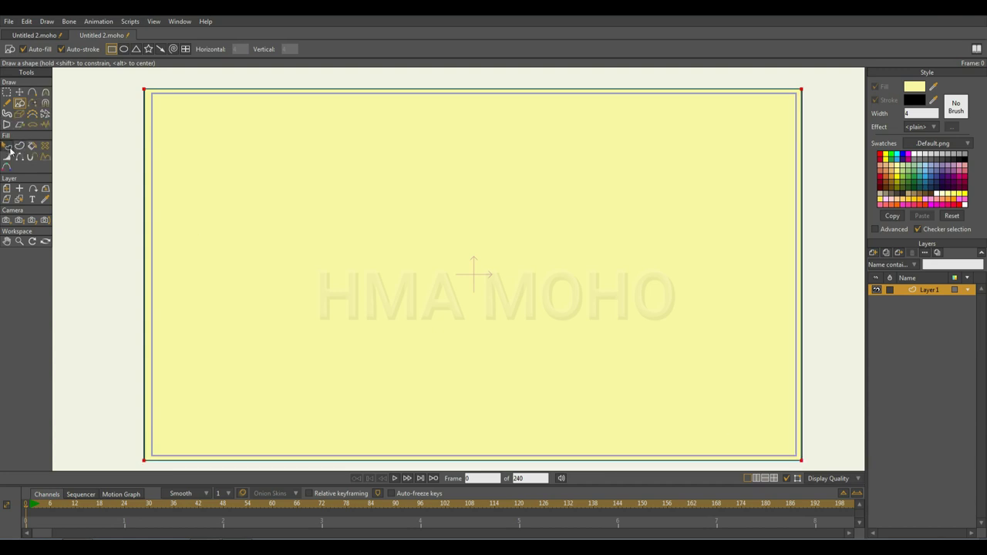
click(591, 254)
click(913, 87)
click(784, 313)
mouse_move(784, 314)
mouse_down()
mouse_move(786, 254)
mouse_move(736, 254)
mouse_up()
click(847, 328)
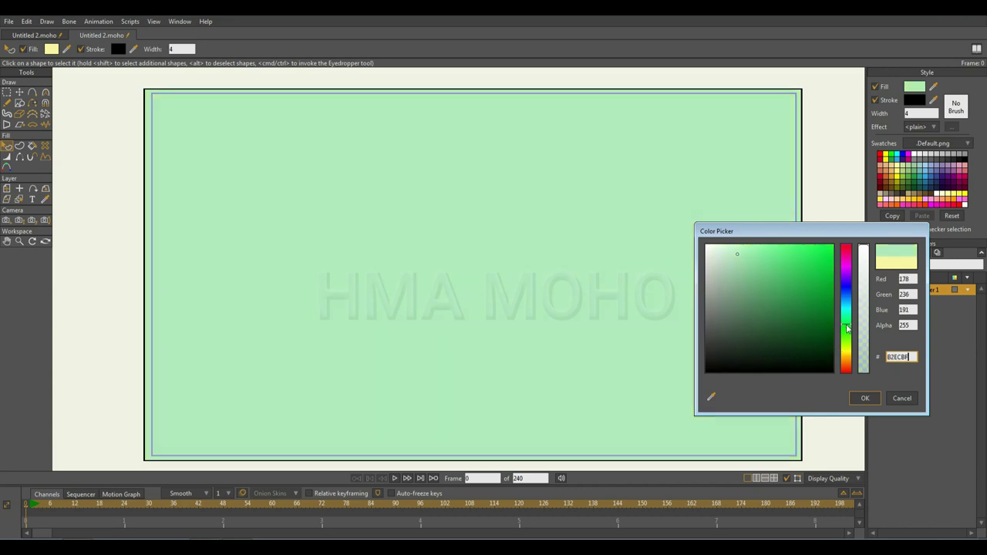
click(747, 249)
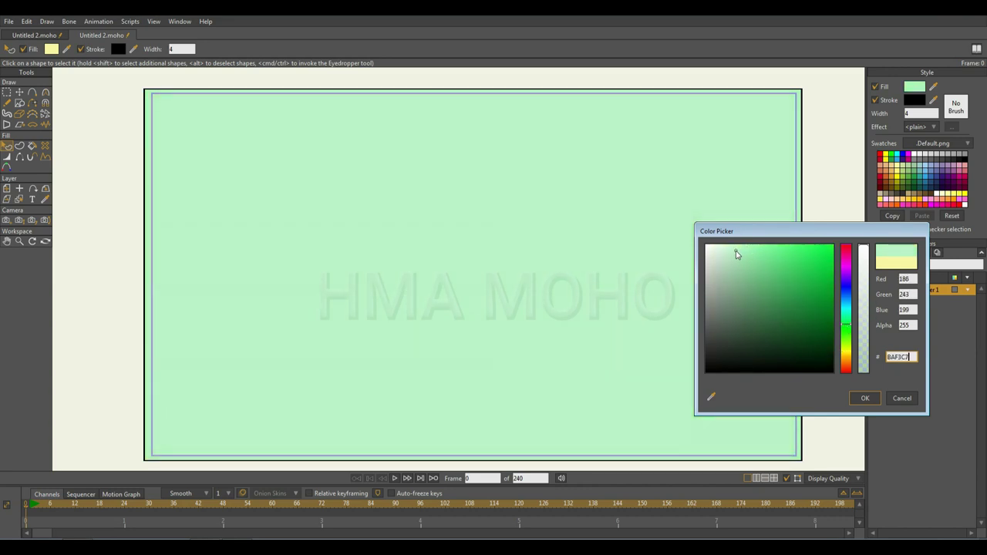
mouse_move(744, 251)
mouse_down()
mouse_move(687, 414)
mouse_move(724, 363)
mouse_move(719, 253)
mouse_move(746, 258)
mouse_up()
drag(851, 331, 846, 355)
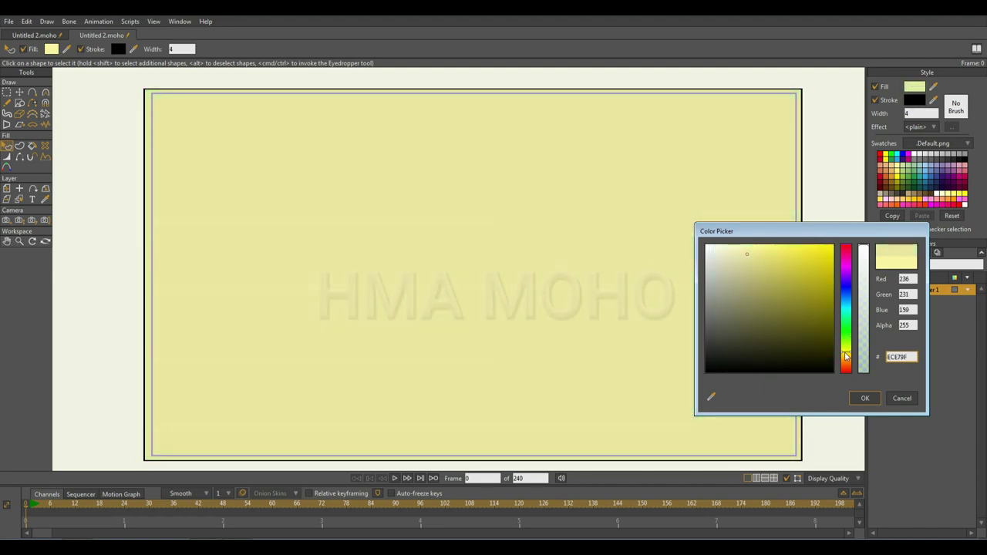
click(864, 397)
click(843, 290)
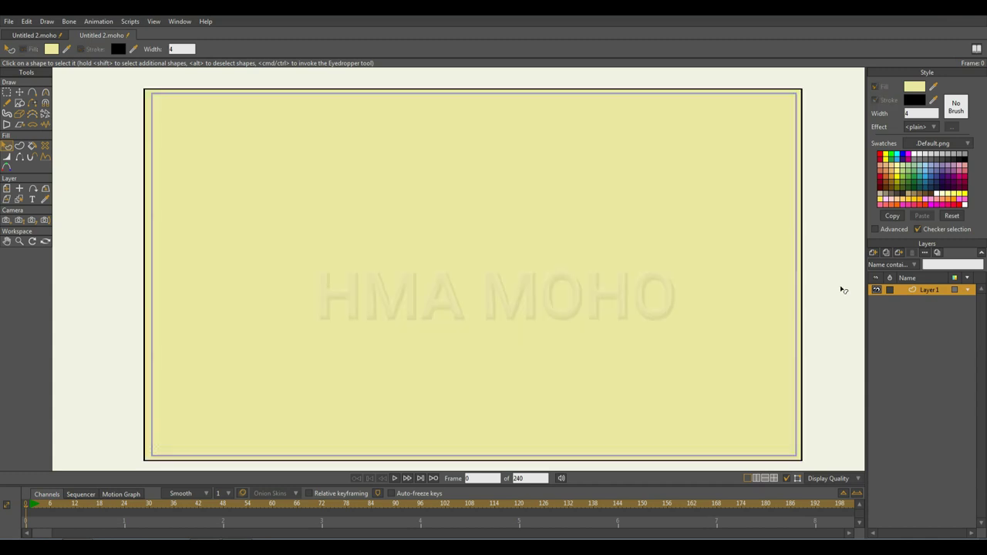
Add a new vector layer and draw a small circle in the upper middle of the canvas.
click(873, 252)
click(894, 268)
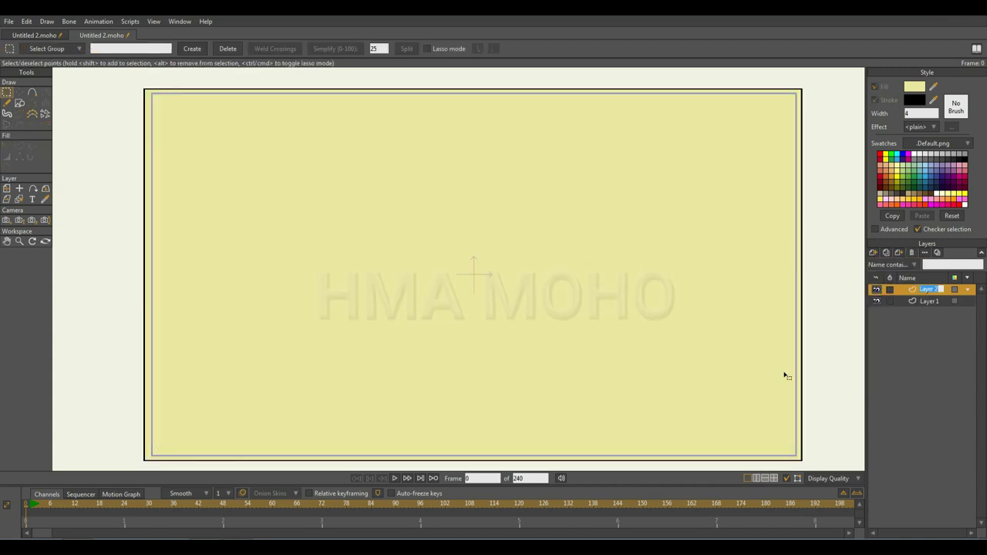
click(19, 105)
click(124, 49)
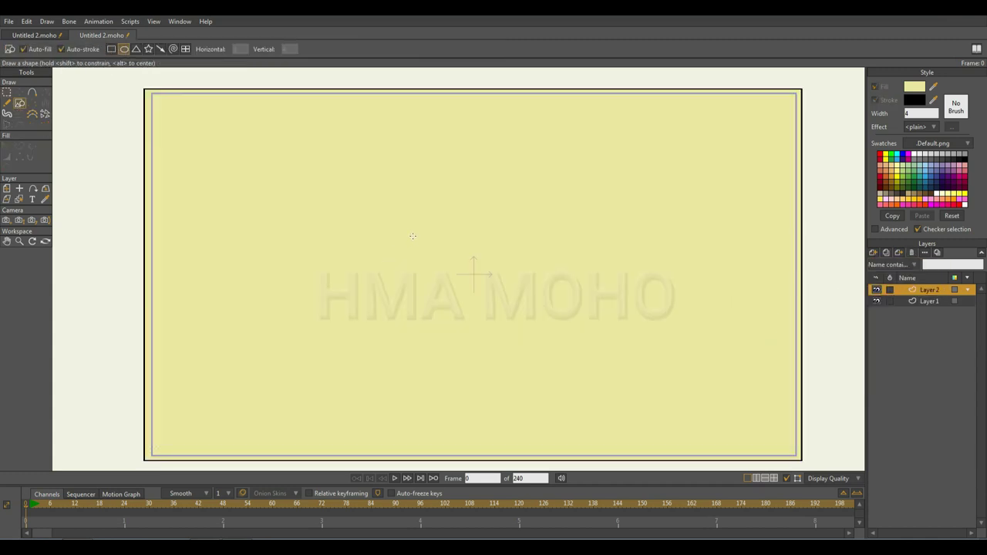
drag(439, 180, 507, 243)
Fill the circle with a light peach-orange skin colour.
click(7, 146)
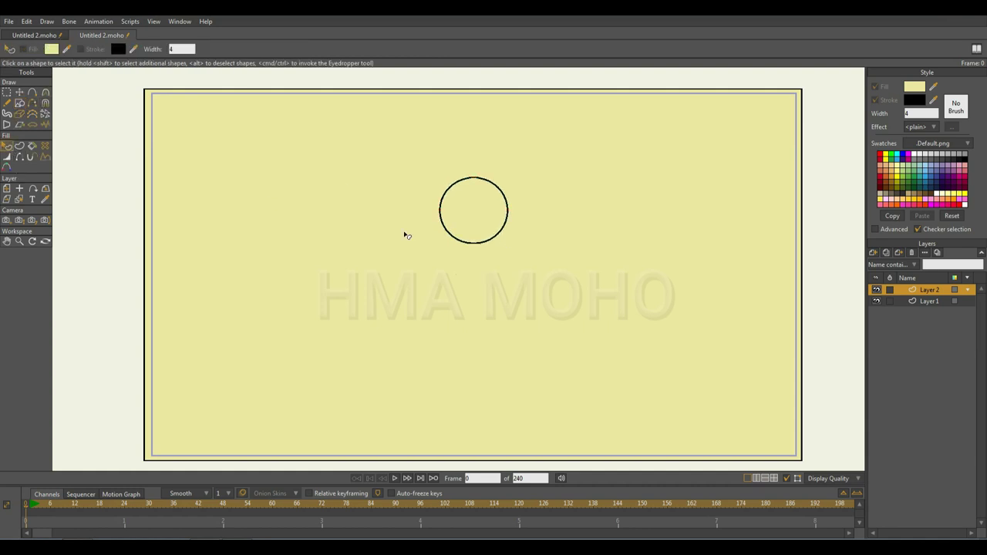
click(907, 89)
mouse_move(848, 353)
mouse_down()
mouse_move(847, 368)
mouse_move(851, 309)
mouse_move(848, 342)
mouse_up()
drag(736, 256, 705, 244)
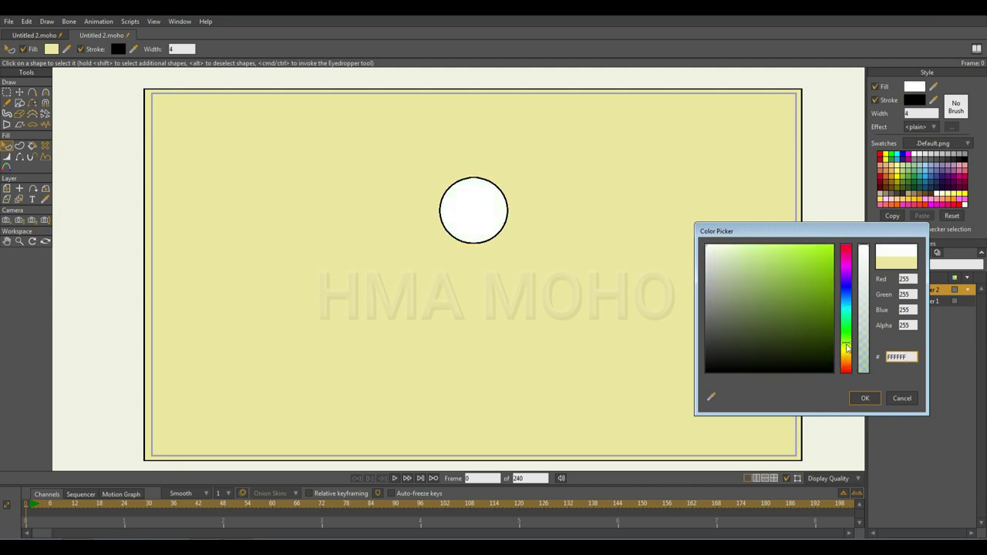
drag(847, 345, 850, 369)
drag(743, 265, 754, 247)
click(864, 398)
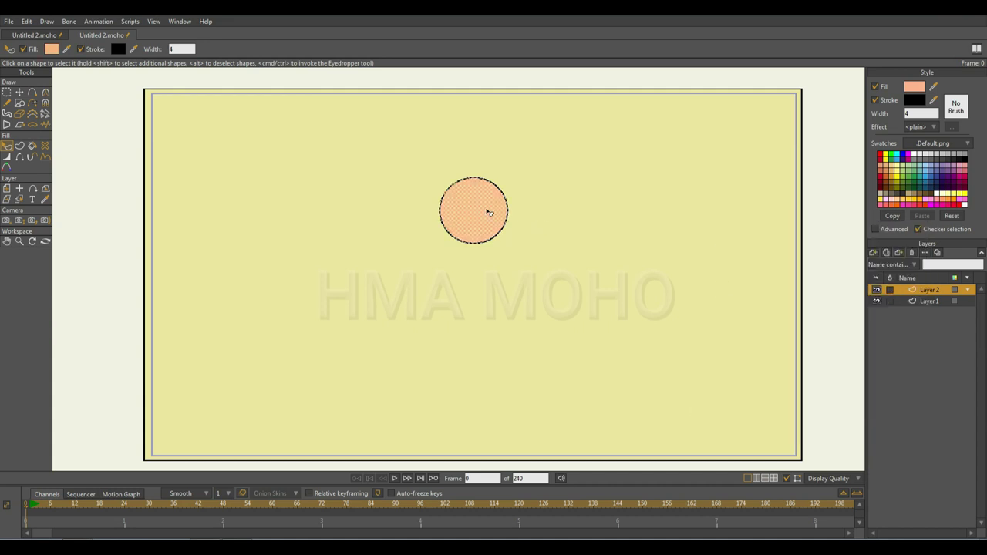
scroll(474, 200, up, 1)
click(524, 232)
Enlarge the peach circle and move it up to the top centre of the background rectangle.
scroll(475, 245, down, 1)
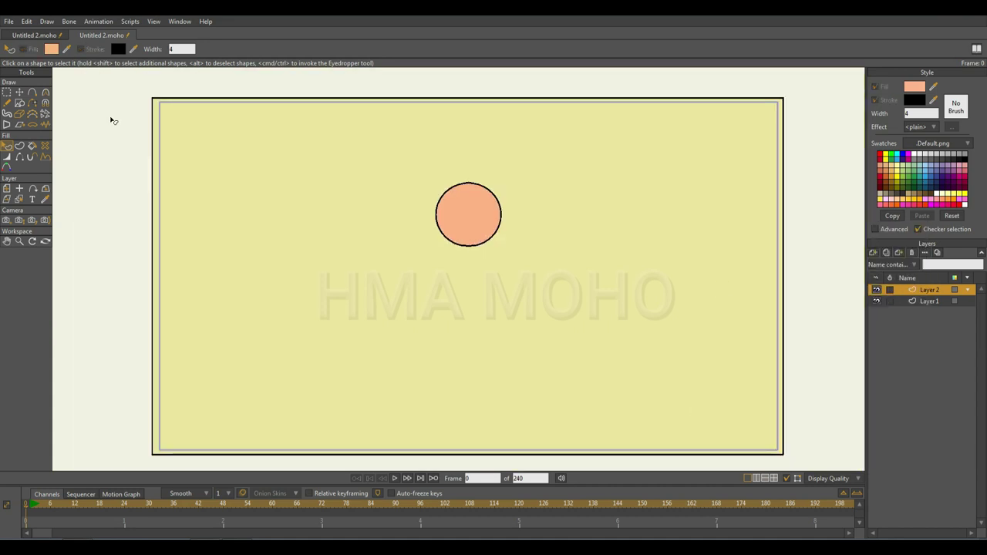
click(19, 93)
drag(502, 247, 508, 255)
drag(479, 216, 474, 178)
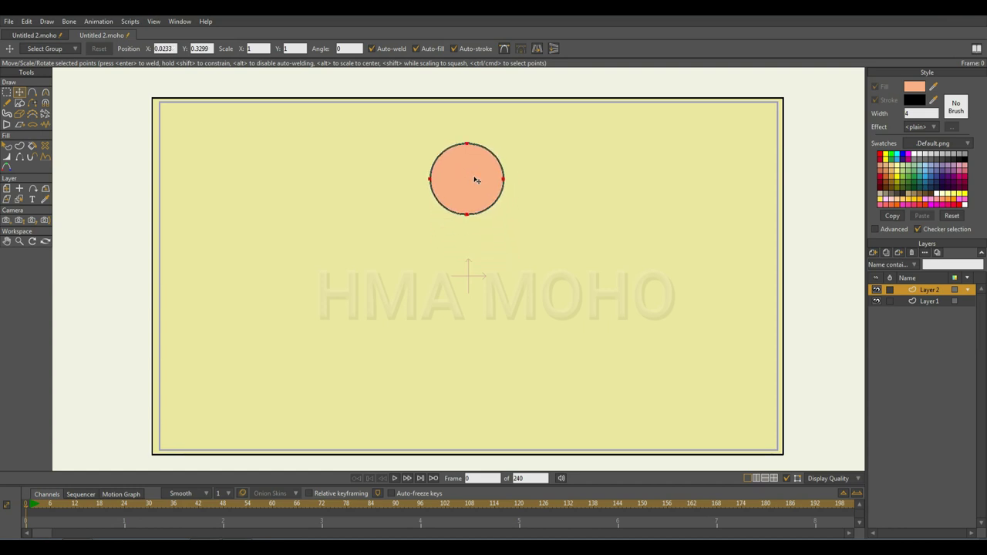
drag(504, 217, 514, 227)
drag(480, 186, 474, 186)
click(549, 200)
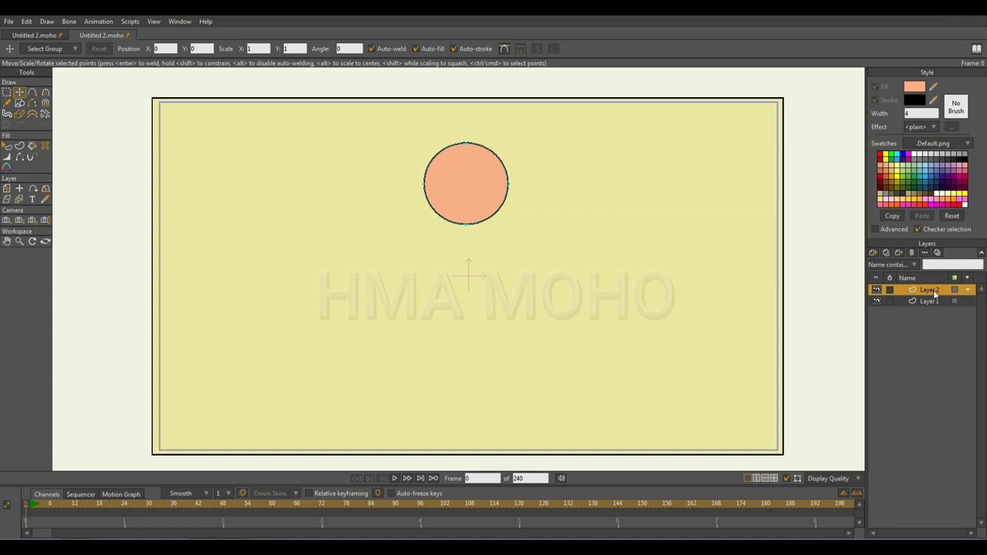
Rename the circle's layer "face" and add a new vector layer named "mouth".
text(hace)
key(Return)
click(873, 253)
click(885, 263)
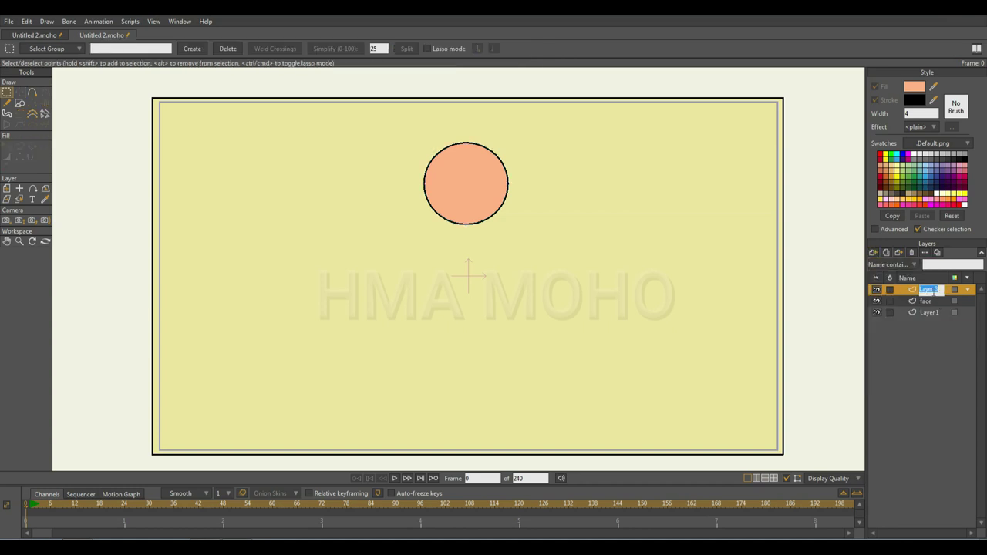
double_click(925, 289)
text(mouth)
key(Return)
Draw a small circle inside the upper right part of the face on the mouth layer.
scroll(562, 116, up, 3)
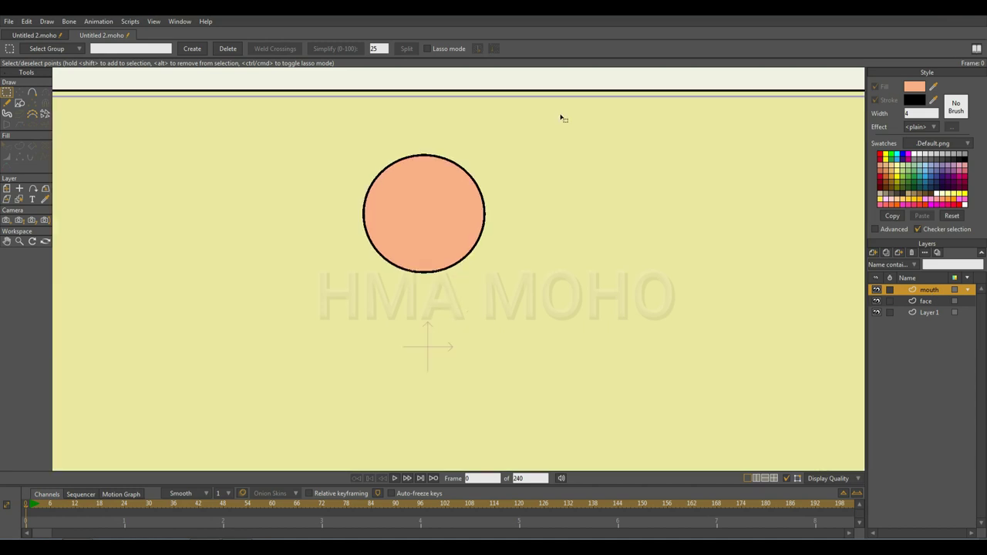
scroll(432, 265, up, 2)
click(19, 102)
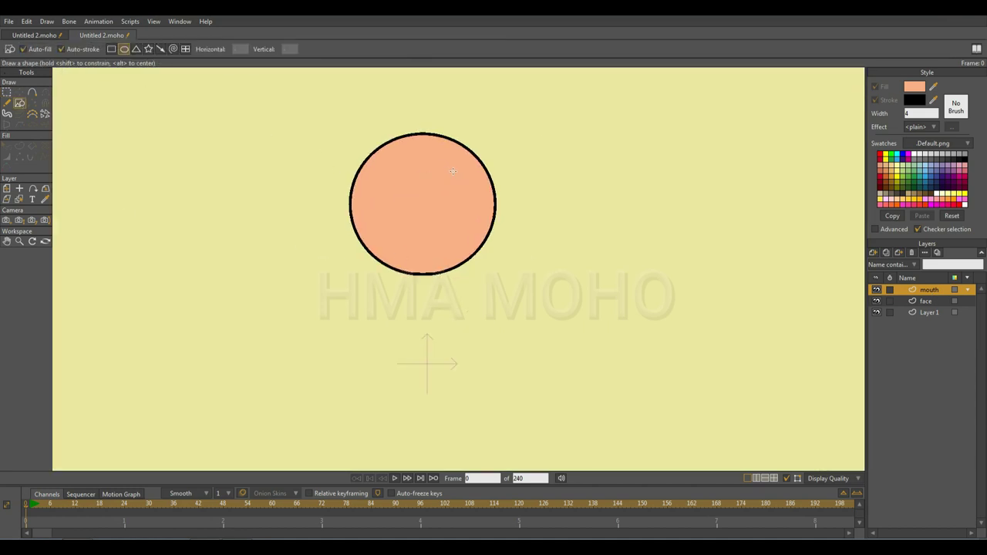
drag(452, 171, 484, 201)
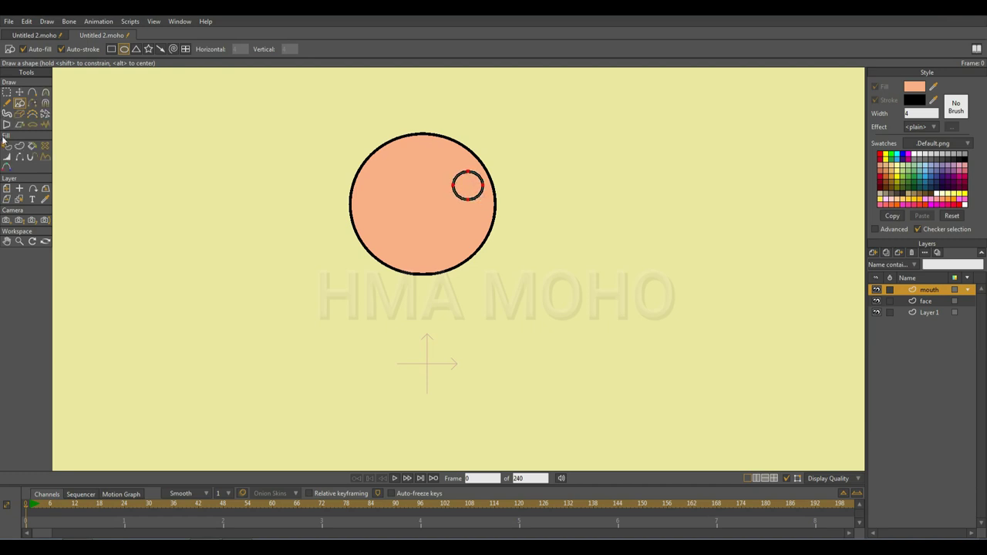
Fill the small circle on the face with white FFFFFF.
click(6, 147)
click(467, 194)
click(918, 88)
drag(752, 274, 648, 225)
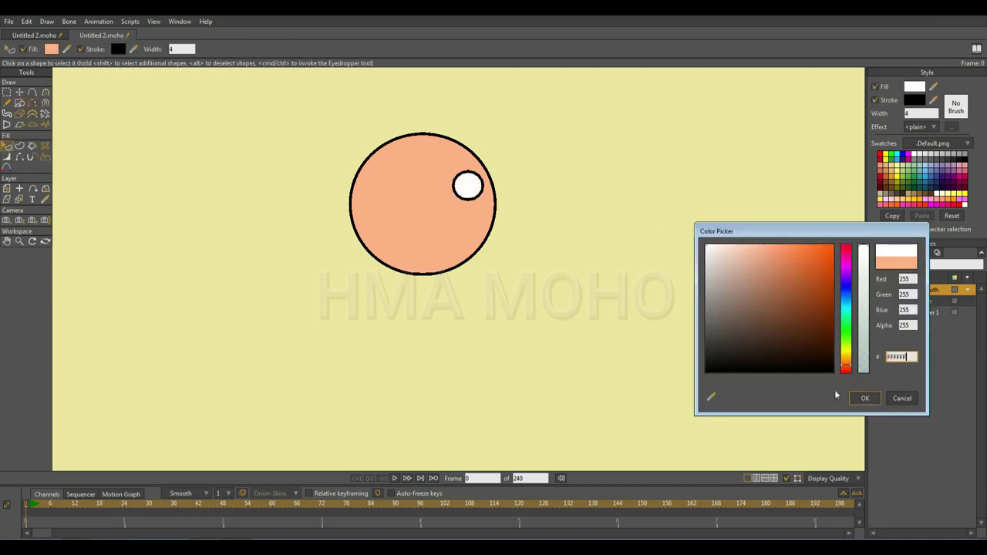
drag(846, 370, 846, 378)
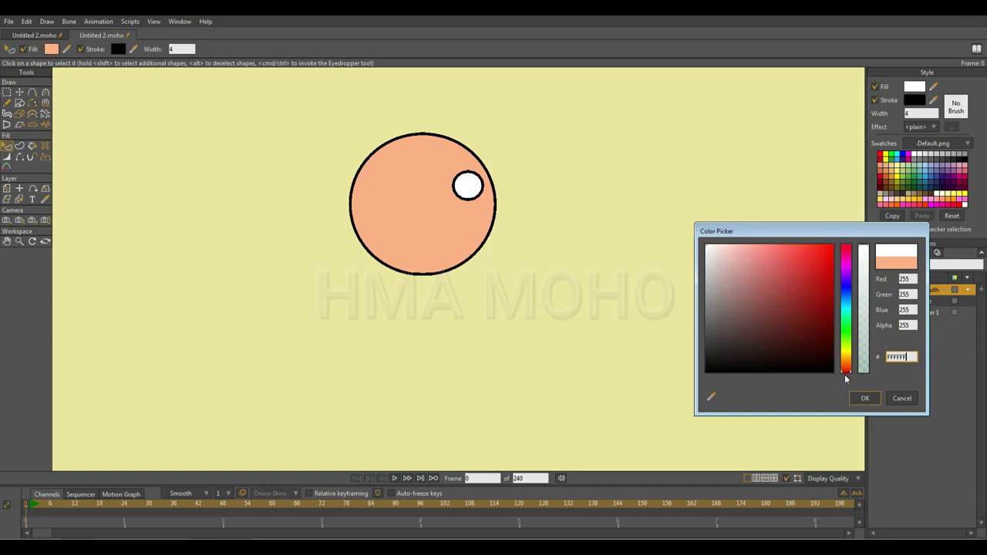
click(864, 397)
Move the white circle to the lower face and reposition its points to form a wide, curved mouth.
click(8, 92)
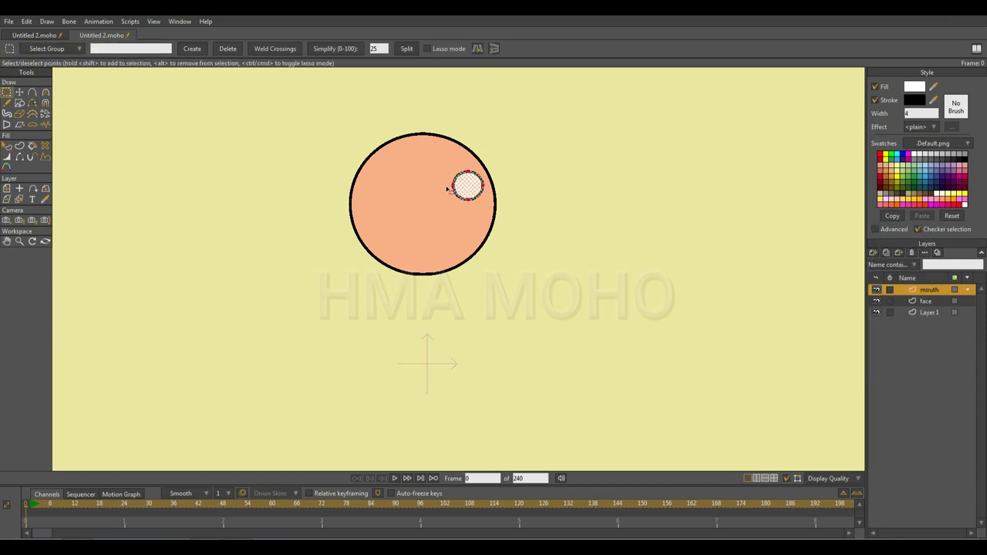
drag(467, 189, 434, 235)
click(469, 187)
click(19, 92)
drag(468, 186, 472, 240)
click(500, 252)
drag(403, 245, 402, 241)
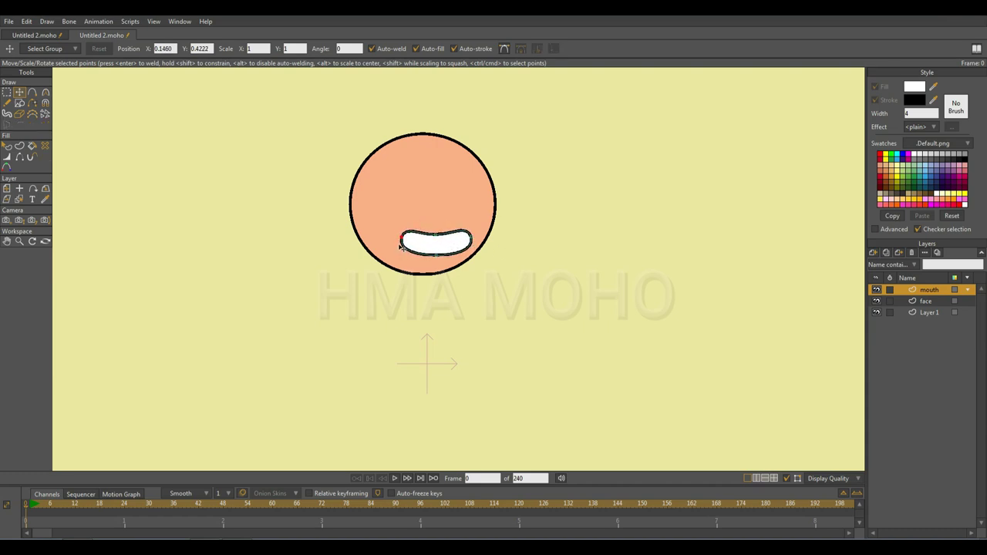
drag(470, 241, 468, 241)
drag(406, 244, 436, 257)
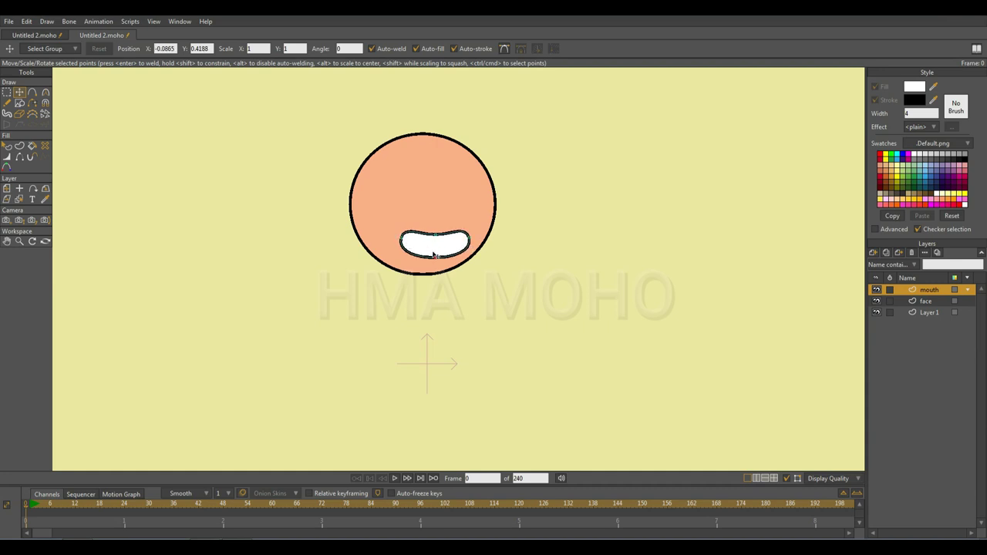
Adjust the curvature at the mouth's right corner and reposition the middle points of its upper and lower edges.
click(45, 91)
drag(465, 228, 465, 241)
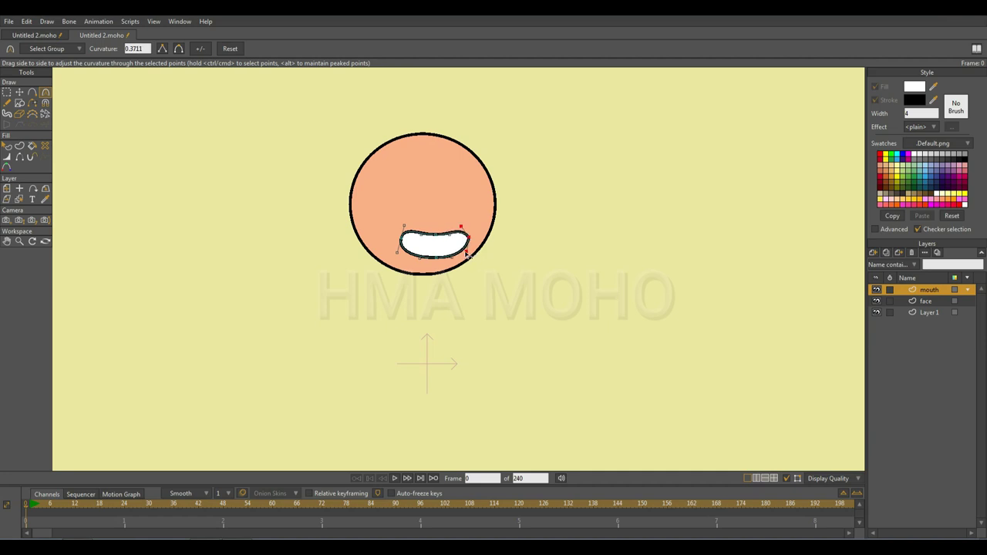
click(19, 92)
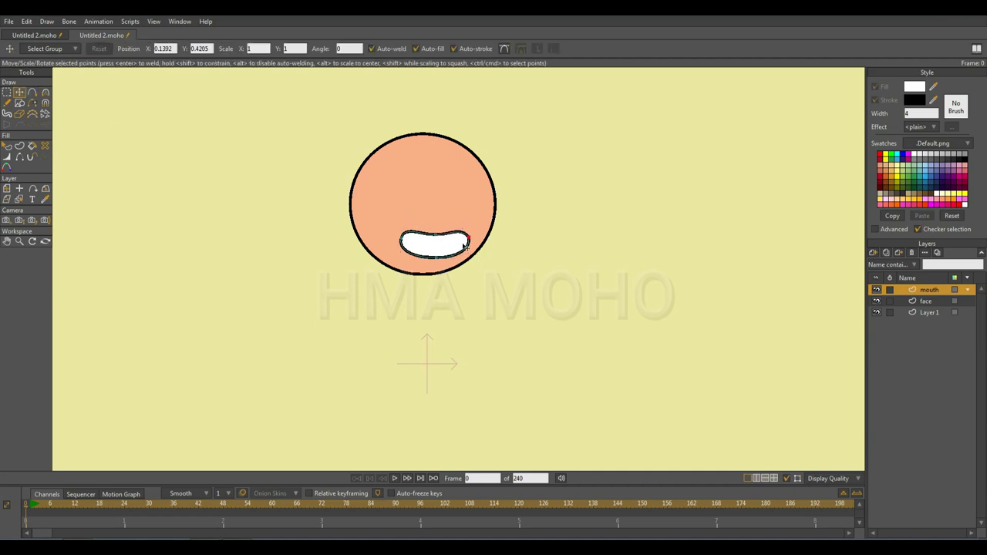
click(437, 255)
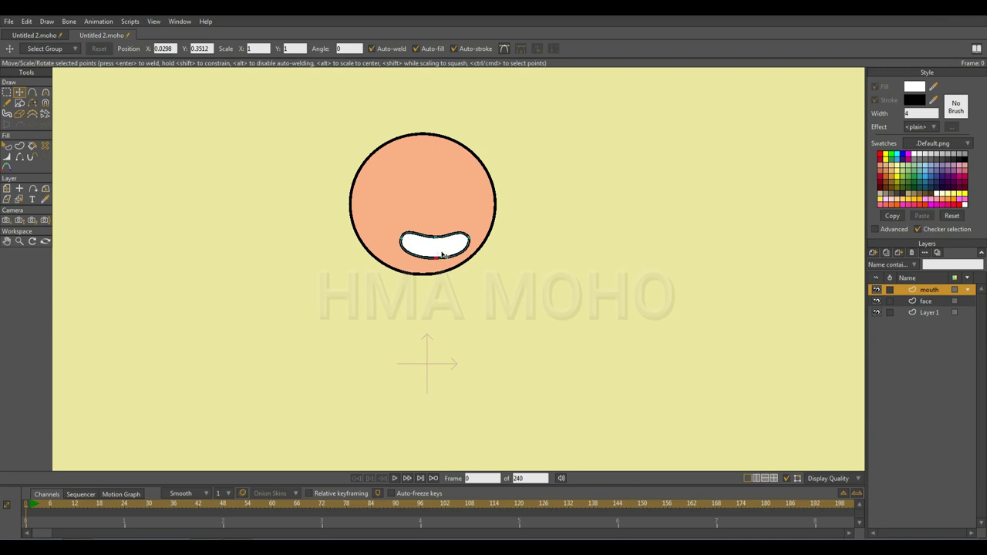
drag(437, 237, 437, 257)
Give the mouth a dark red fill and a lighter red CF5B5B stroke.
click(7, 146)
click(434, 244)
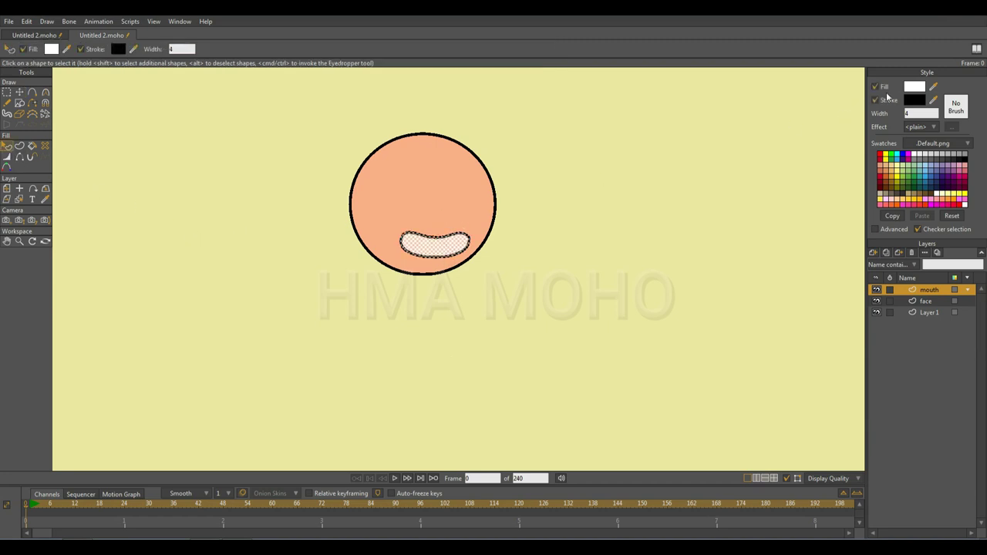
click(914, 87)
click(773, 292)
mouse_move(773, 291)
mouse_down()
mouse_move(762, 284)
mouse_move(781, 276)
mouse_move(766, 278)
mouse_move(790, 296)
mouse_move(805, 287)
mouse_move(780, 303)
mouse_move(810, 290)
mouse_move(805, 316)
mouse_up()
click(864, 397)
click(915, 86)
click(808, 272)
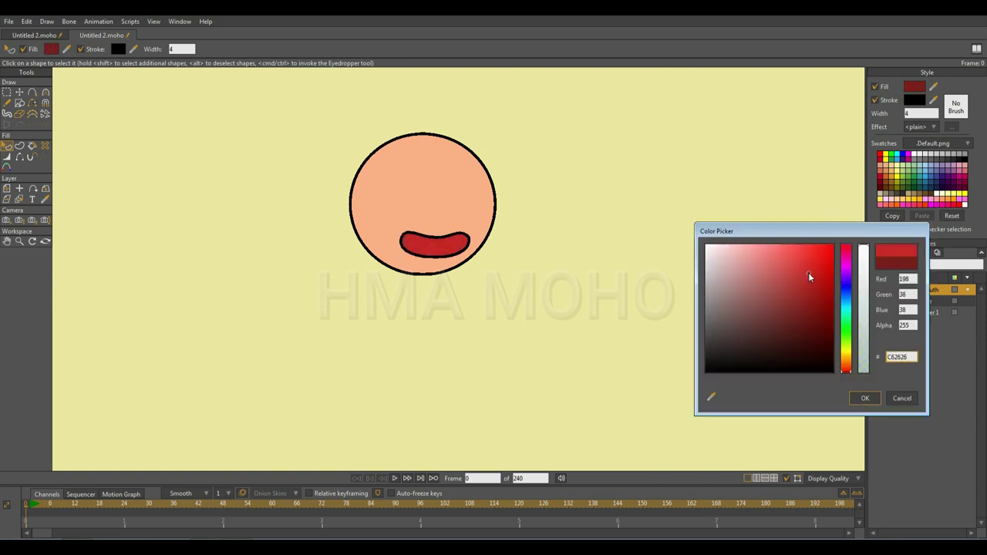
mouse_move(808, 274)
mouse_down()
mouse_move(791, 338)
mouse_move(733, 289)
mouse_move(806, 264)
mouse_move(819, 275)
mouse_move(796, 261)
mouse_move(777, 267)
mouse_up()
click(864, 398)
click(915, 100)
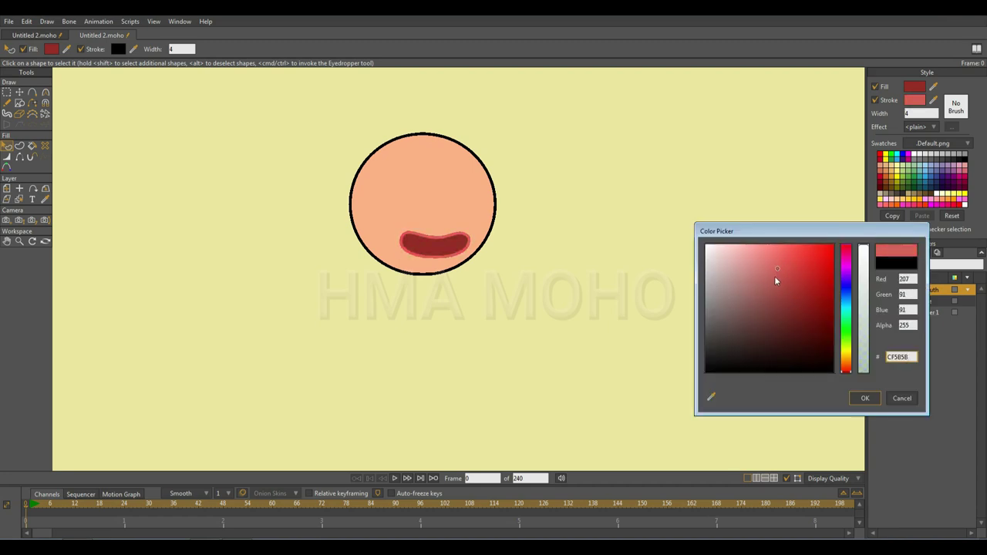
click(864, 398)
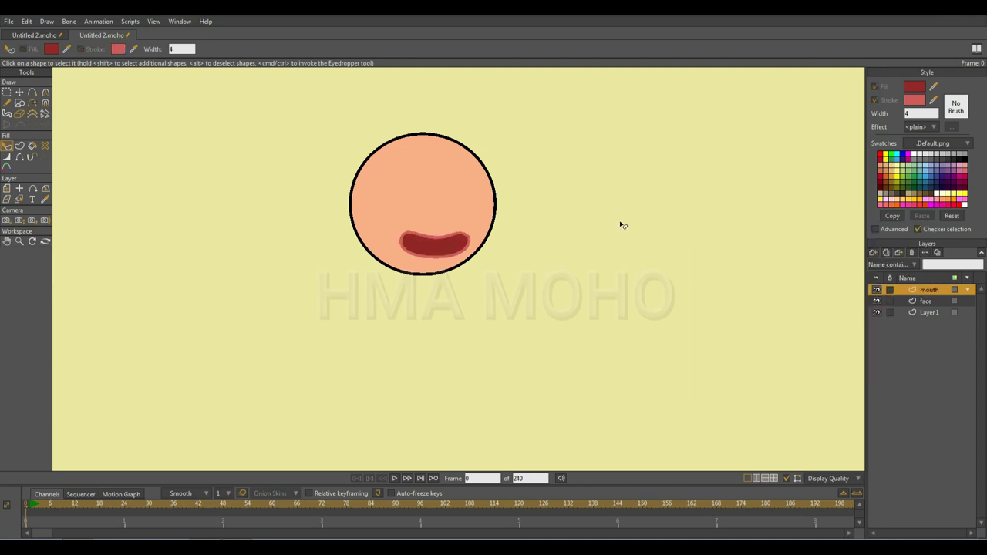
Taper the mouth's outline at both corners by reducing the line width there to 0 percent.
click(20, 91)
click(7, 156)
drag(401, 241, 320, 235)
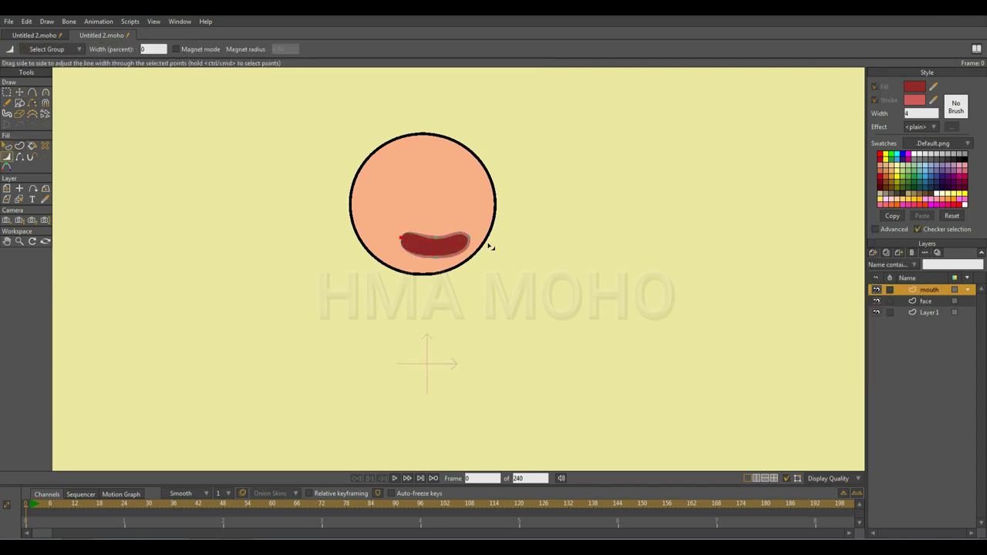
drag(468, 240, 440, 256)
click(470, 242)
Sharpen the mouth's corners to peaks and adjust their positions to form a crescent smile.
key(c)
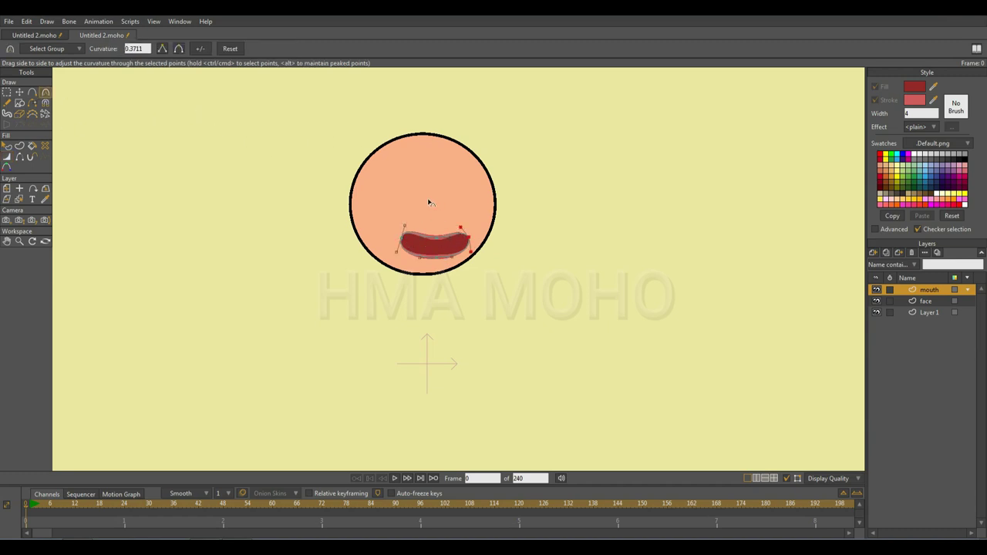
mouse_move(471, 252)
mouse_down()
mouse_move(456, 235)
mouse_move(410, 235)
mouse_move(398, 248)
mouse_move(438, 243)
mouse_move(434, 261)
mouse_move(465, 237)
mouse_up()
key(t)
drag(405, 237, 406, 236)
mouse_move(466, 237)
mouse_down()
mouse_move(439, 243)
mouse_move(468, 236)
mouse_up()
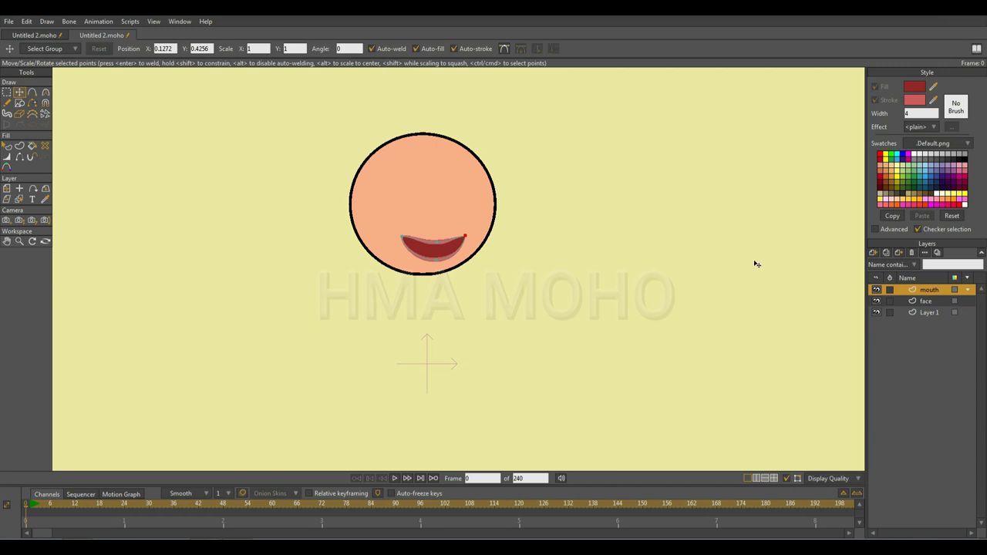
Change the mouth's fill to deep red 9E0F0F.
click(6, 146)
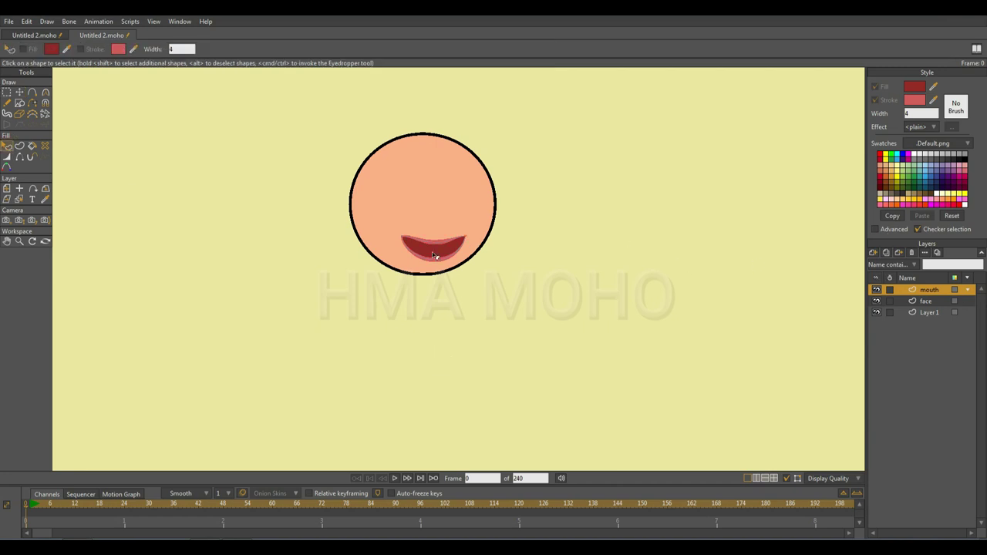
click(431, 251)
click(913, 86)
click(813, 314)
drag(812, 312, 821, 294)
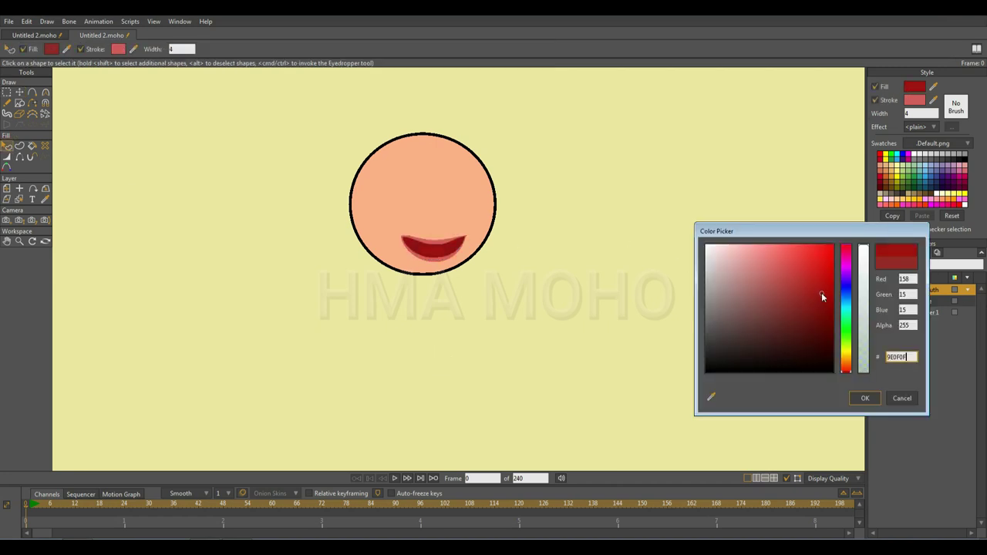
click(864, 398)
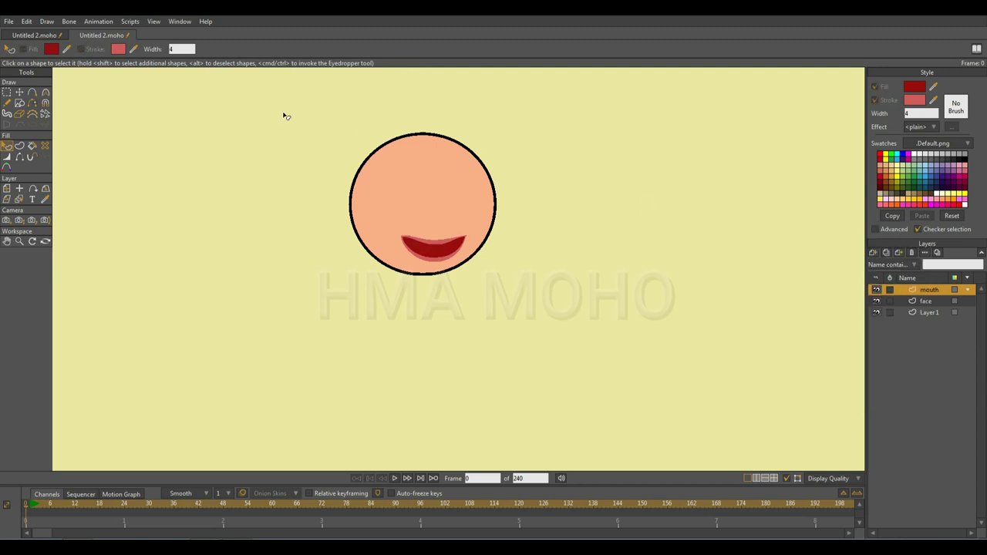
key(c)
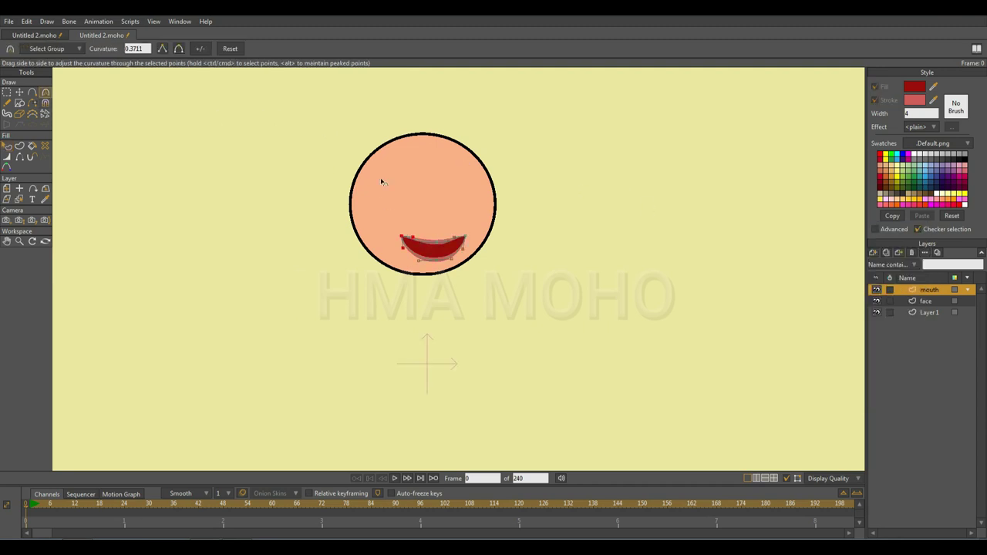
click(7, 146)
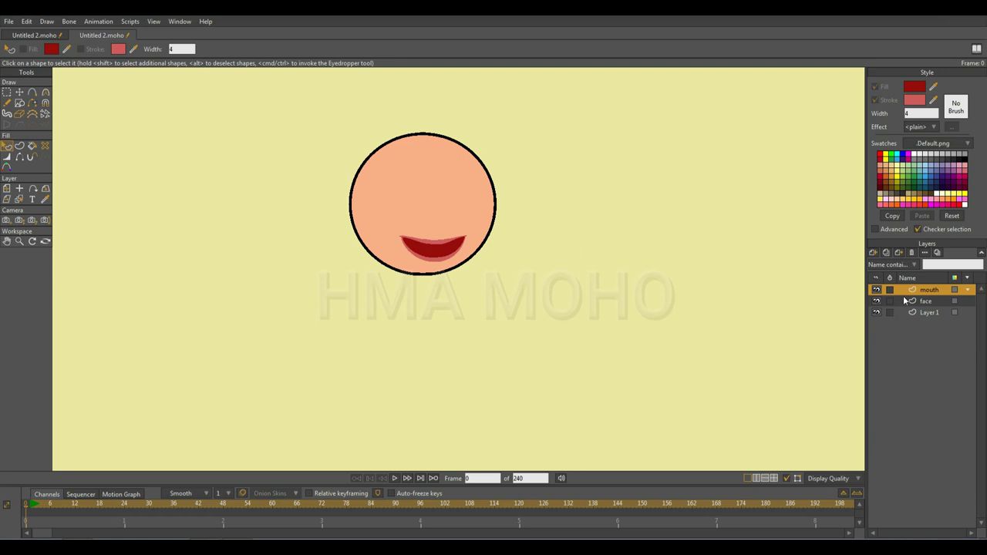
Add a new vector layer above the mouth layer and name it teas.
click(874, 254)
click(886, 266)
double_click(930, 290)
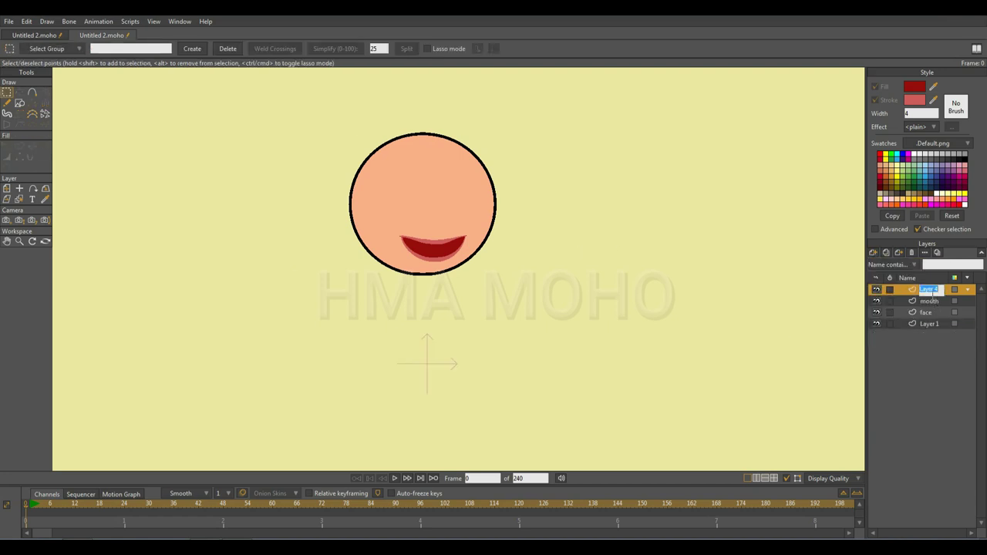
text(th)
key(Return)
Draw a thin rectangle across the upper part of the mouth and give it a white fill without a stroke.
click(20, 104)
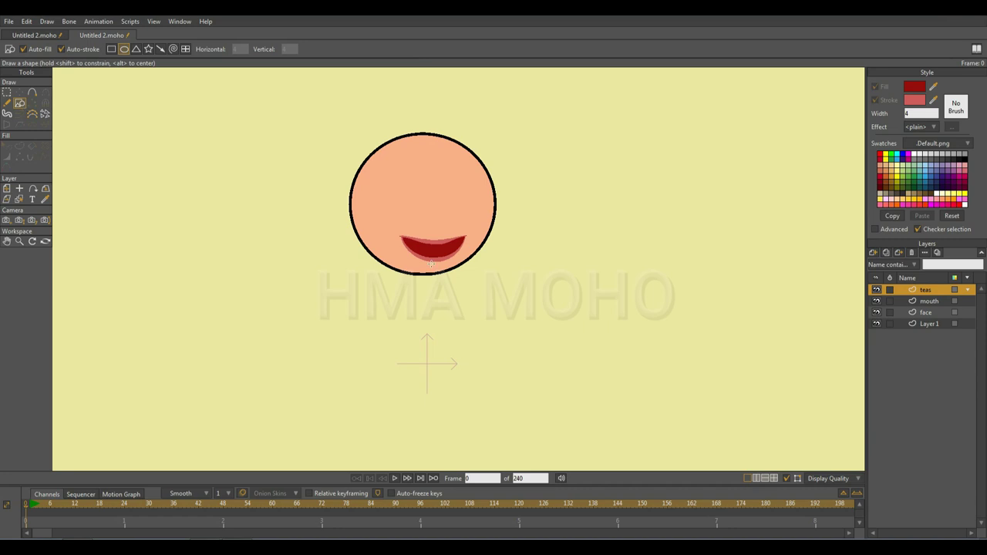
drag(402, 235, 466, 245)
key(q)
click(450, 244)
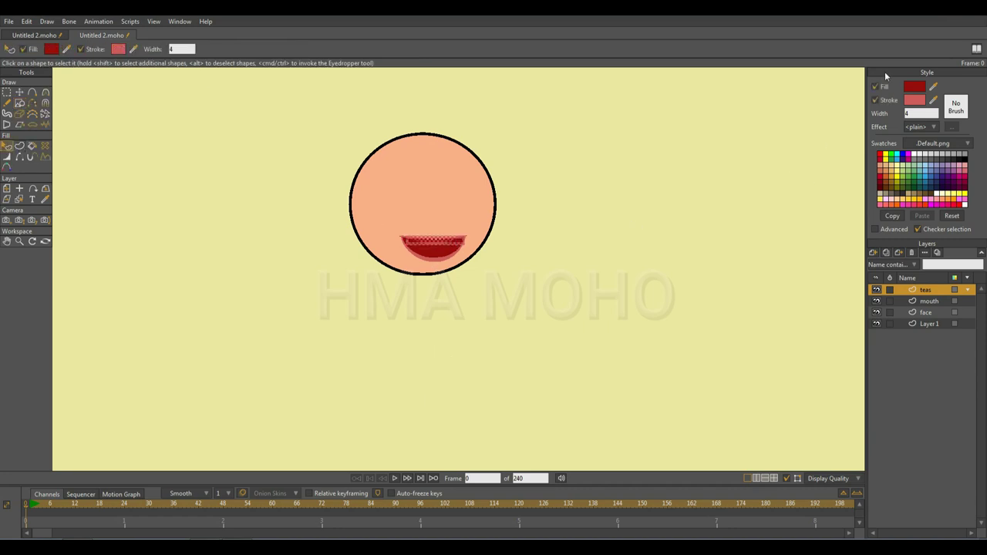
click(915, 87)
click(707, 244)
click(865, 397)
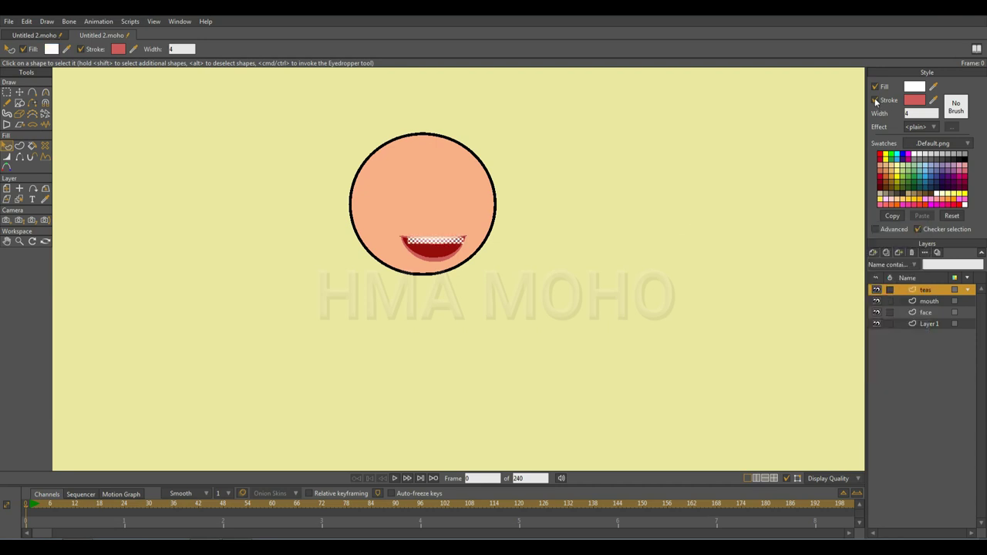
Reshape the white rectangle into upper teeth by adding a middle point above and below and aligning its ends with the mouth's corners.
key(t)
scroll(400, 130, up, 2)
drag(465, 291, 496, 290)
click(518, 291)
drag(418, 301, 451, 303)
key(a)
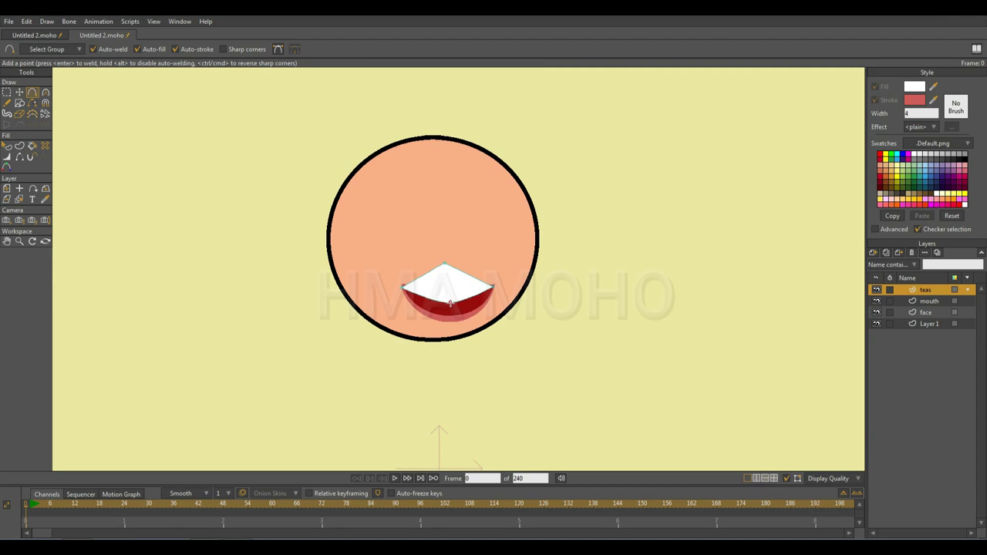
click(19, 91)
drag(451, 269, 457, 266)
drag(497, 292, 500, 290)
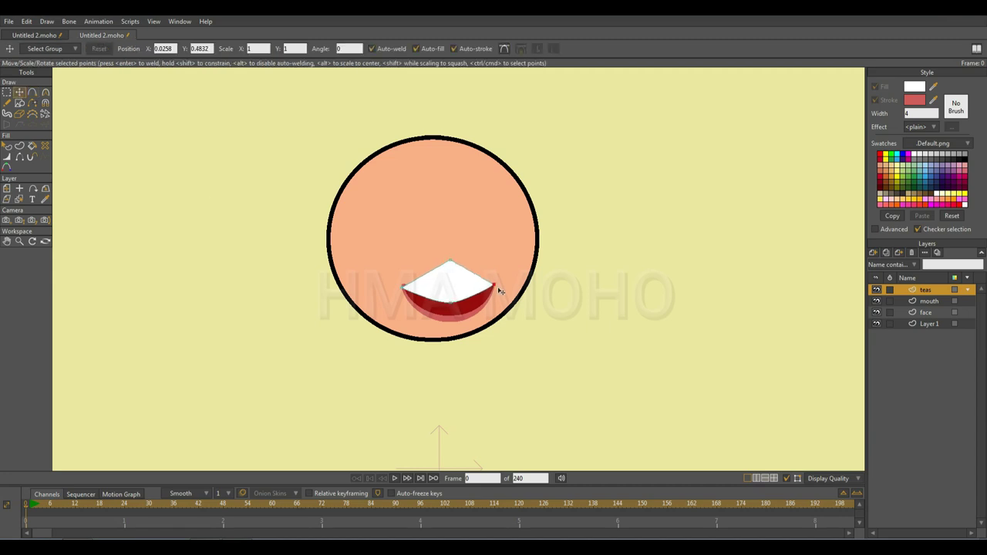
drag(406, 292, 496, 312)
Duplicate the upper teeth shape and flip the copy vertically for the lower teeth.
click(450, 284)
key(ctrl+c)
key(ctrl+v)
click(554, 49)
key(Return)
Adjust the lower teeth's points so the shape spans the lower part of the mouth below the upper teeth.
drag(403, 322, 405, 314)
drag(449, 306, 449, 304)
drag(451, 345, 452, 336)
drag(448, 301, 451, 336)
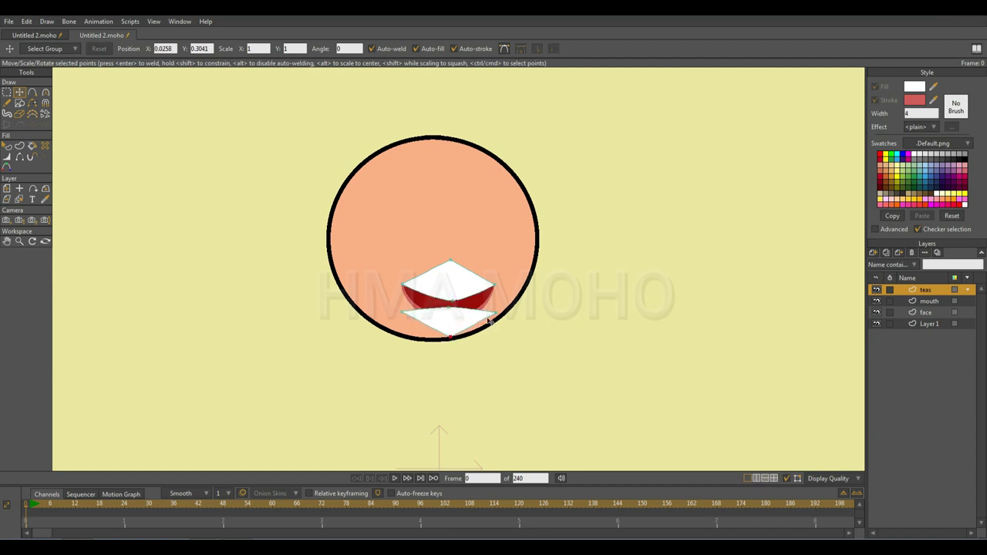
drag(496, 312, 497, 312)
drag(402, 311, 503, 288)
Group the teas and mouth layers together and name the group mouth.
click(935, 300)
ctrl+click(934, 291)
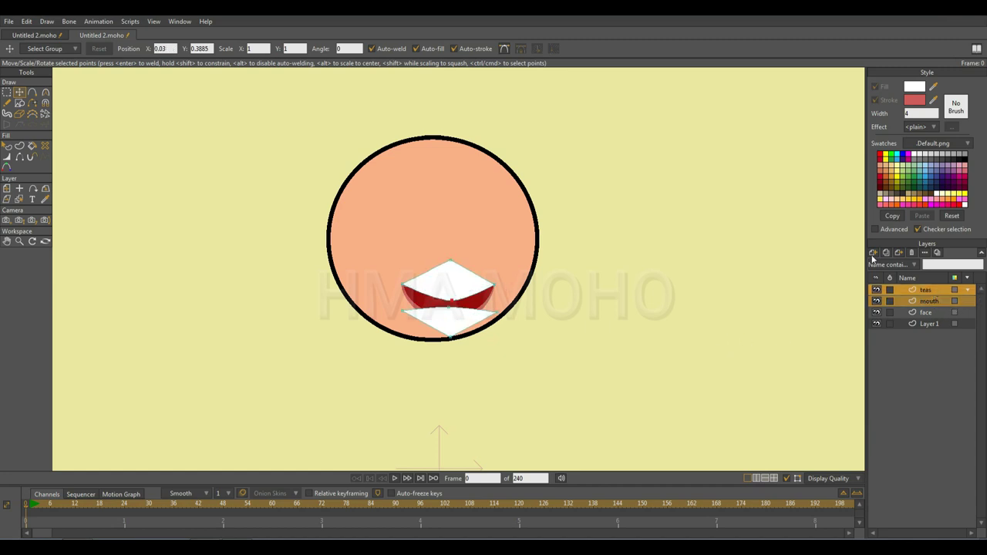
click(872, 252)
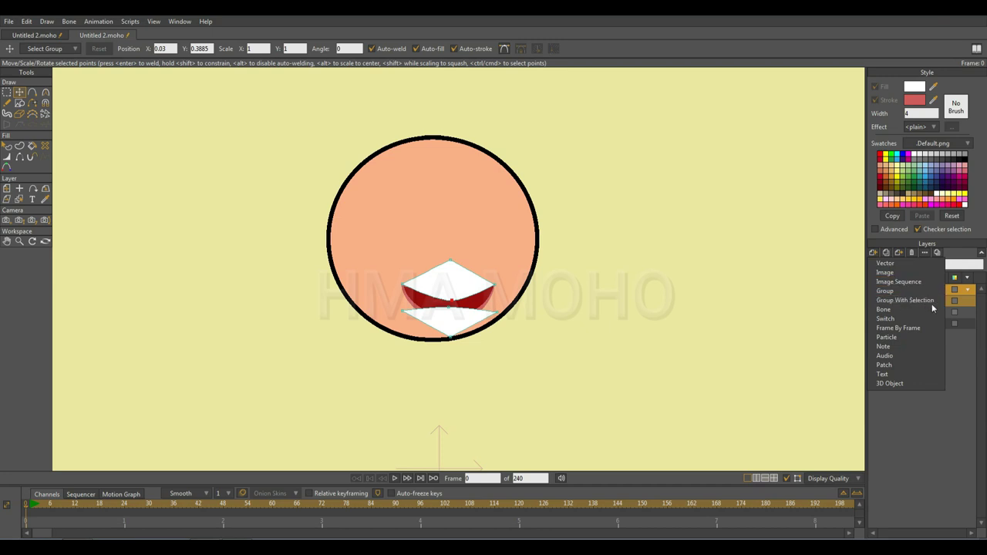
click(893, 301)
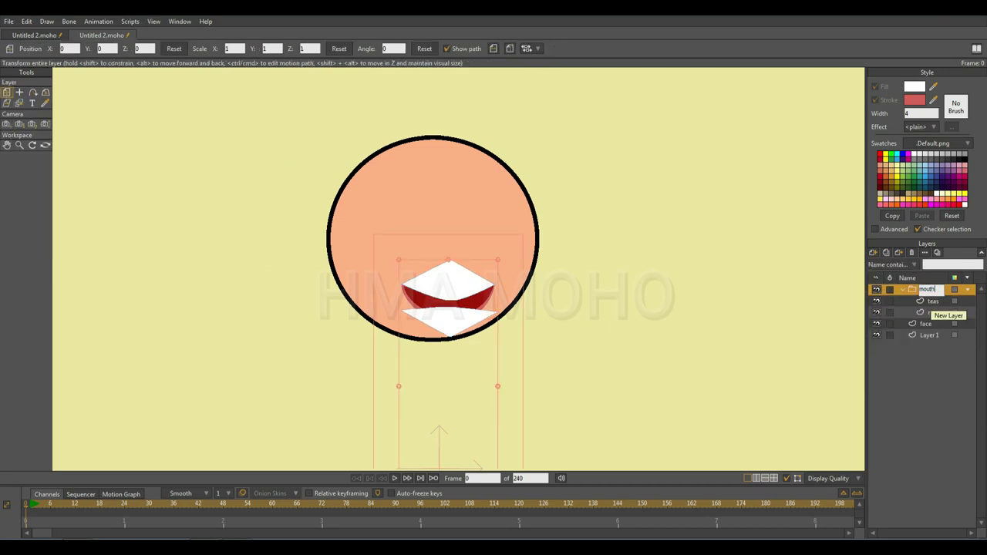
key(Return)
Set the mouth group's mask to Hide all and the inner mouth layer to Add to mask with strokes excluded.
double_click(906, 289)
click(463, 111)
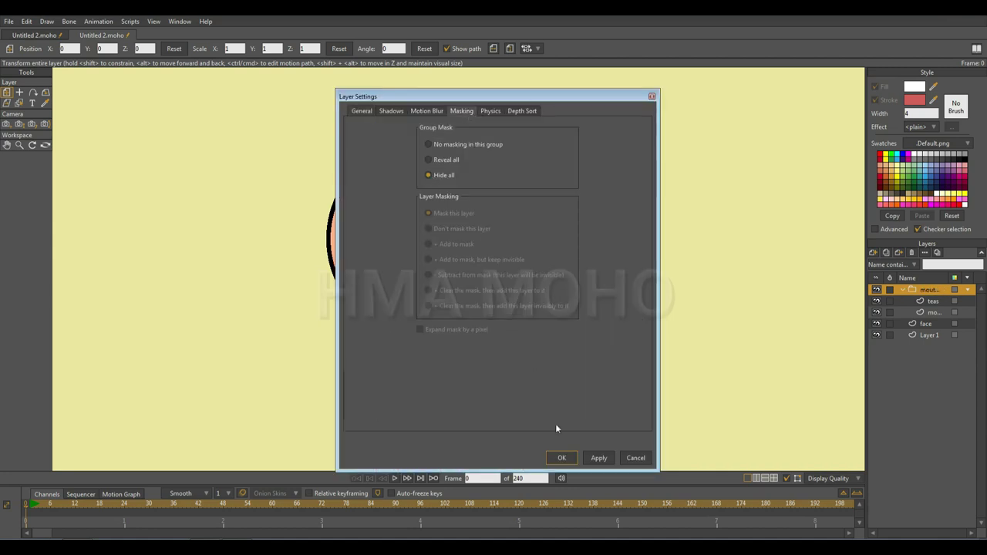
click(560, 458)
double_click(942, 311)
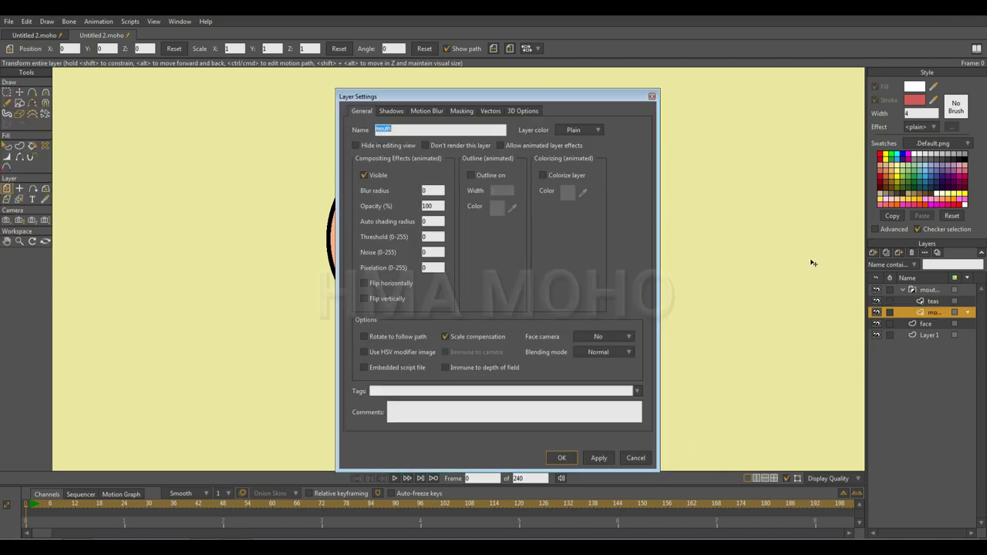
click(459, 112)
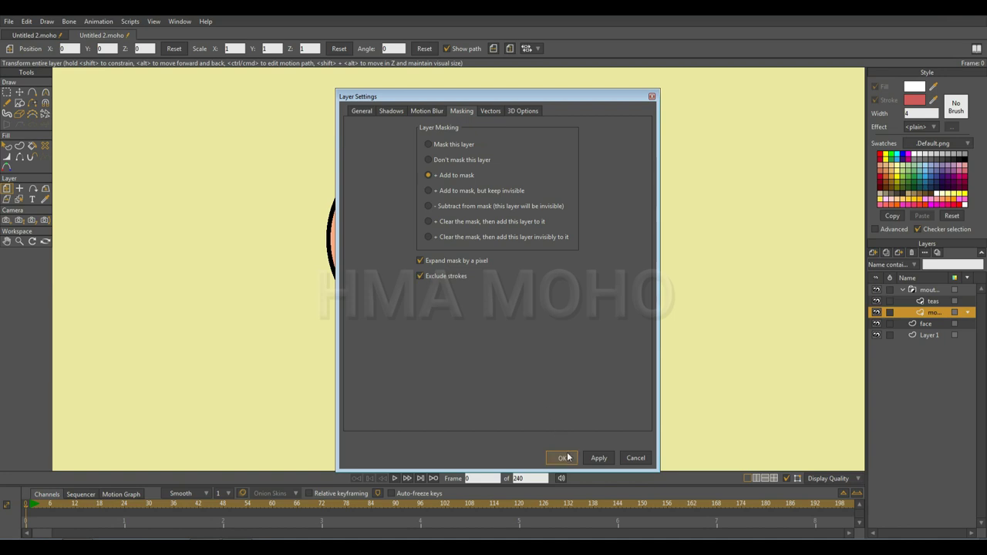
click(561, 458)
Shift the teas layer slightly and reposition the inner middle points of the teeth within the mouth.
click(937, 302)
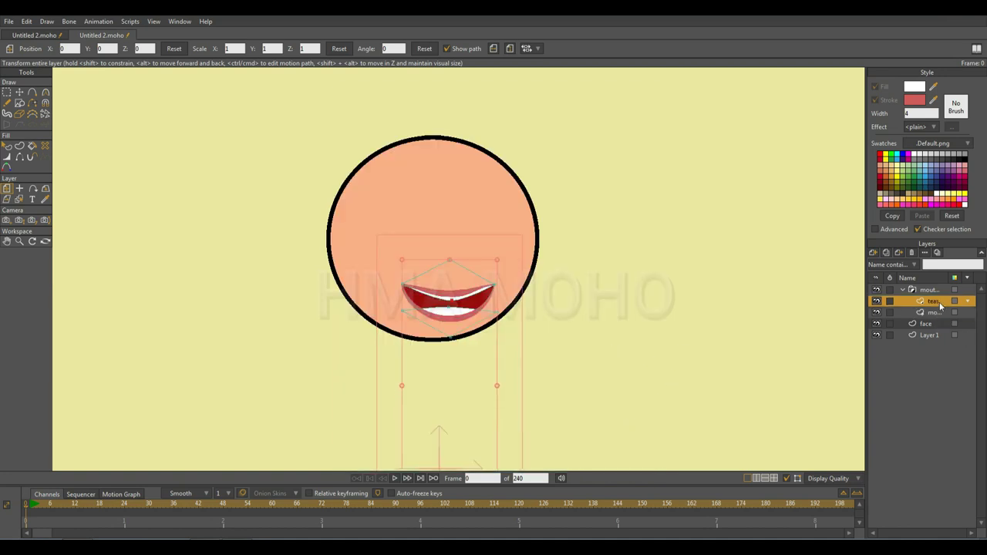
mouse_move(480, 281)
mouse_down()
mouse_move(452, 273)
mouse_move(477, 281)
mouse_up()
click(19, 93)
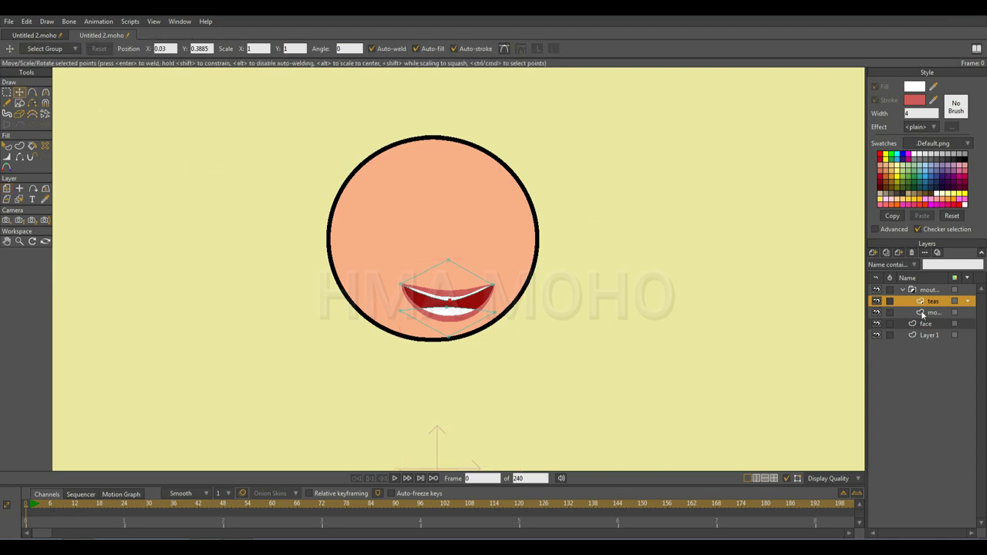
key(c)
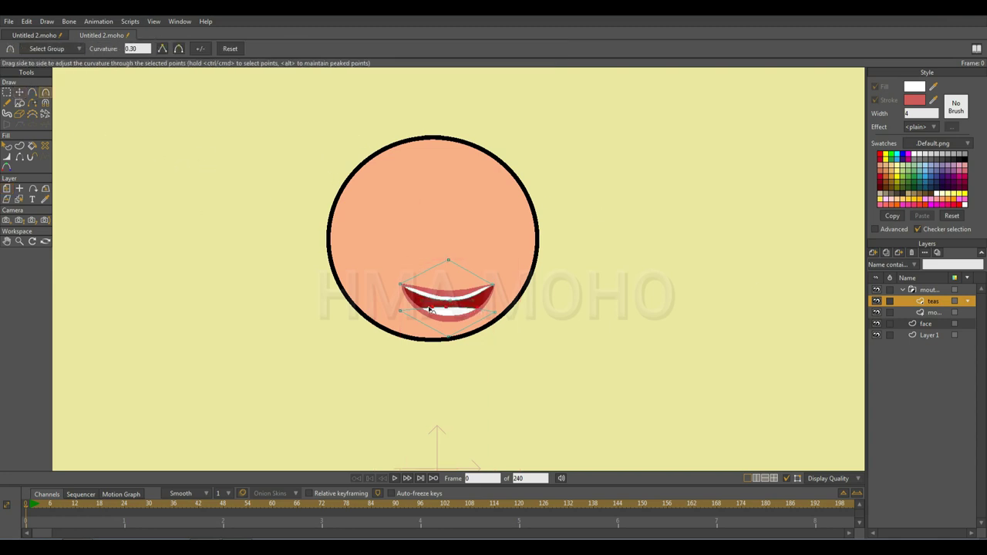
click(19, 93)
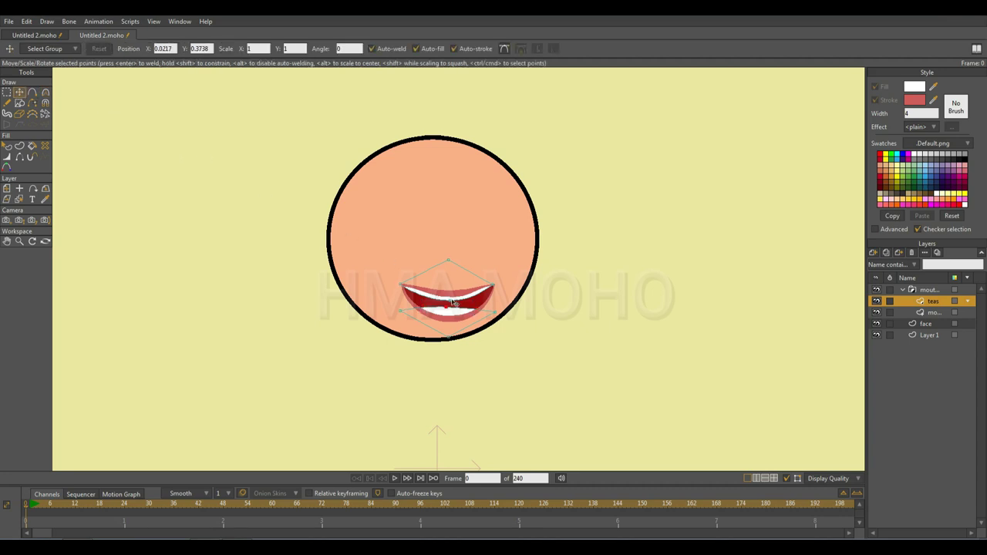
drag(453, 303, 456, 322)
click(935, 313)
click(44, 92)
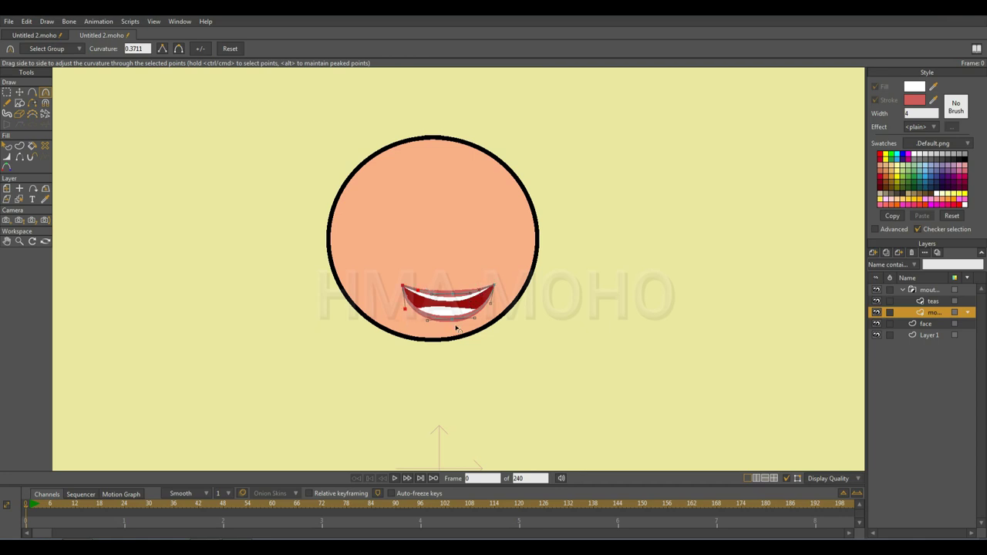
key(t)
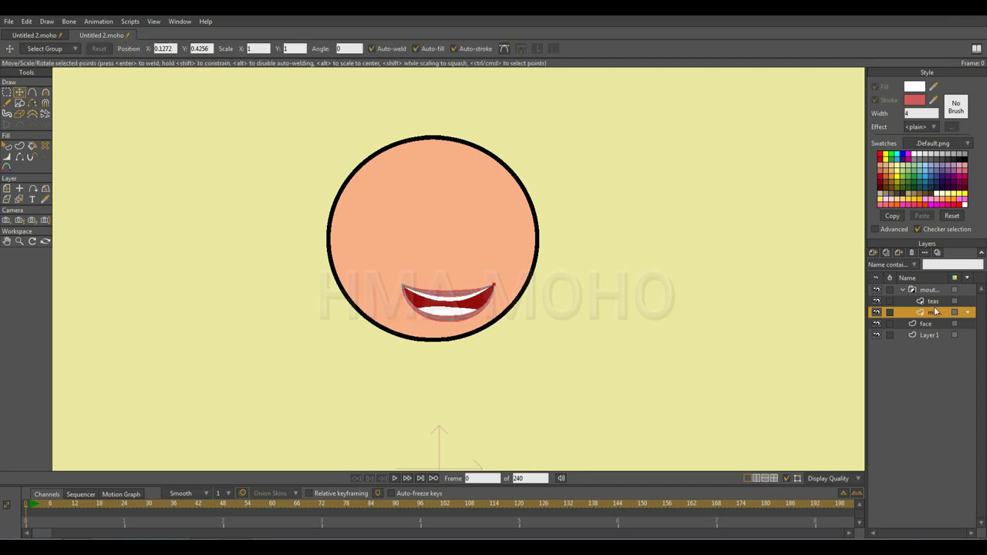
Move the side points of the lower teeth on the teas layer to fit the mouth's lower curve.
click(948, 300)
click(45, 92)
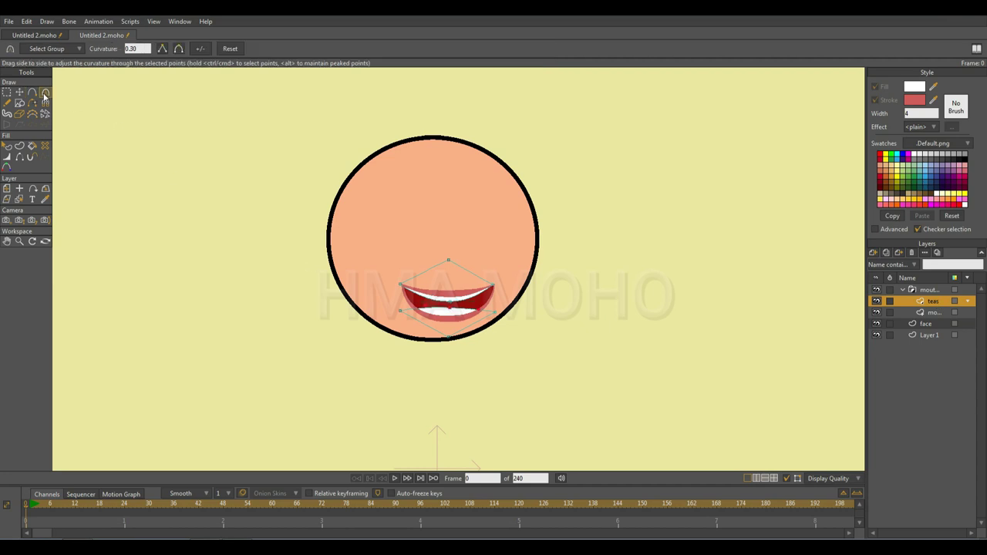
key(t)
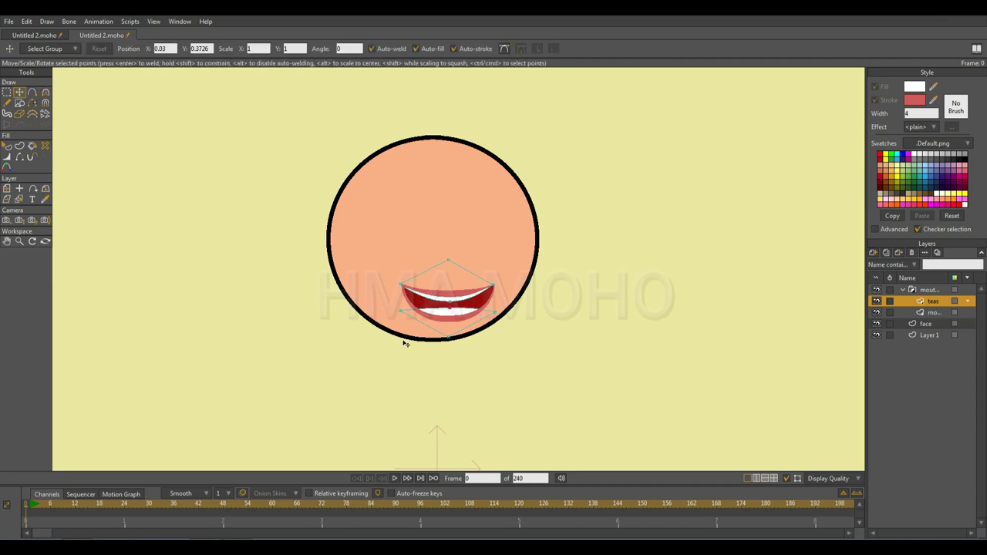
drag(407, 318, 414, 320)
drag(470, 341, 501, 320)
key(q)
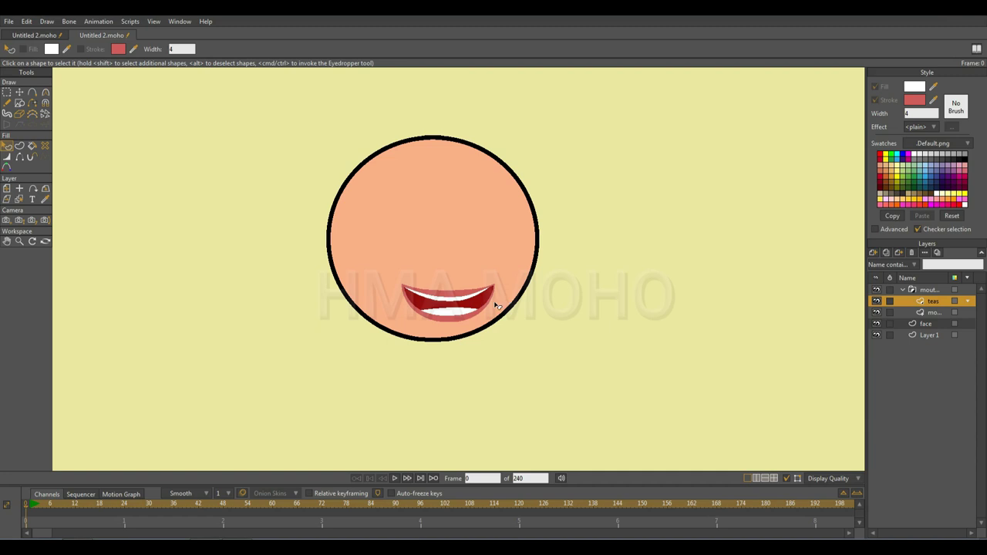
Collapse the mouth group and add a new vector layer named nose above it.
click(903, 291)
click(873, 253)
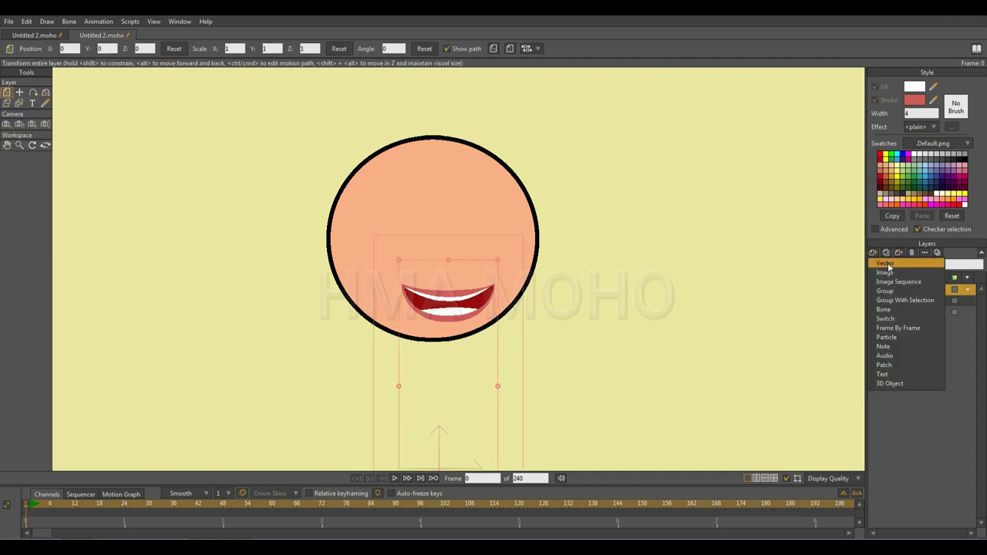
click(888, 265)
text(nose)
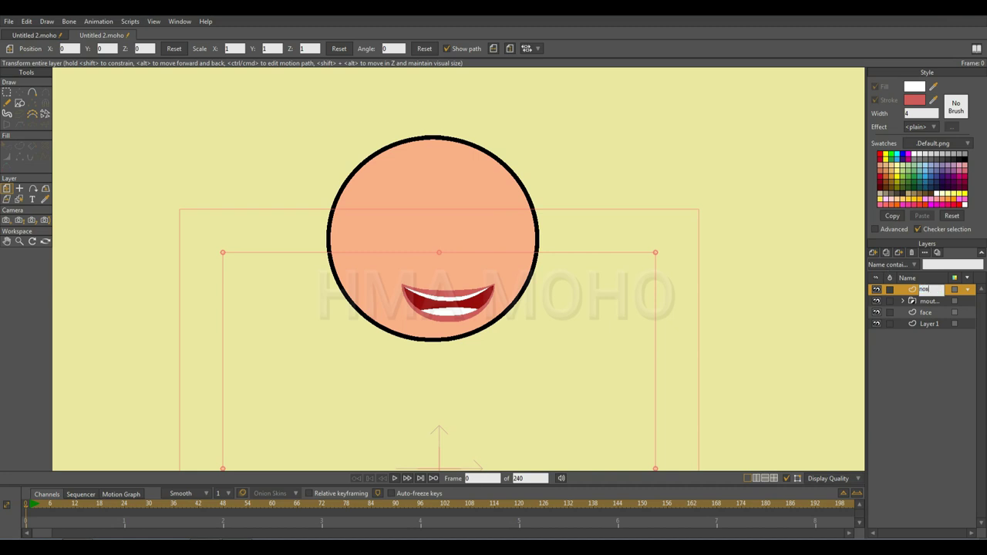
key(Return)
Draw a freehand hooked nose line above the mouth and give it a dark reddish-brown stroke.
click(7, 102)
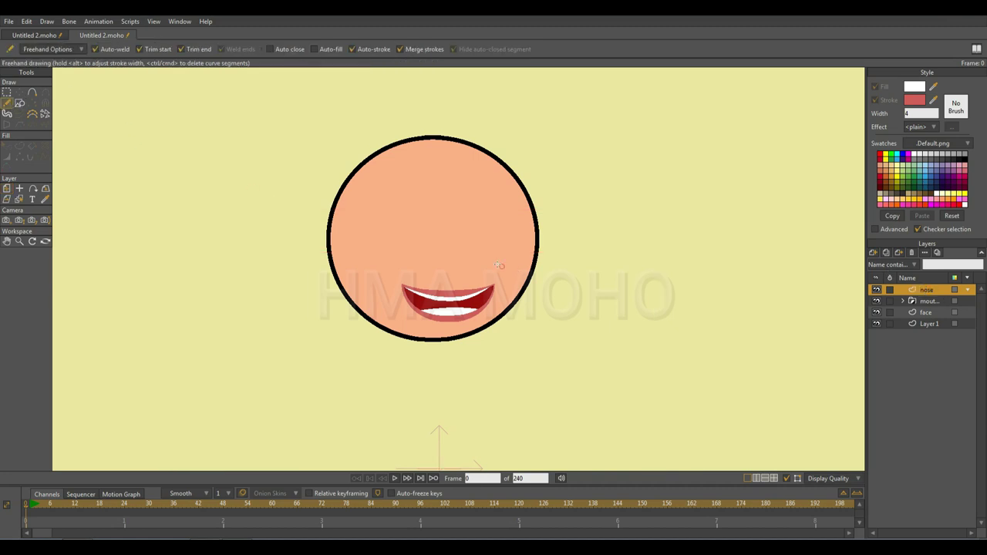
mouse_move(453, 229)
mouse_down()
mouse_move(474, 264)
mouse_move(445, 267)
mouse_up()
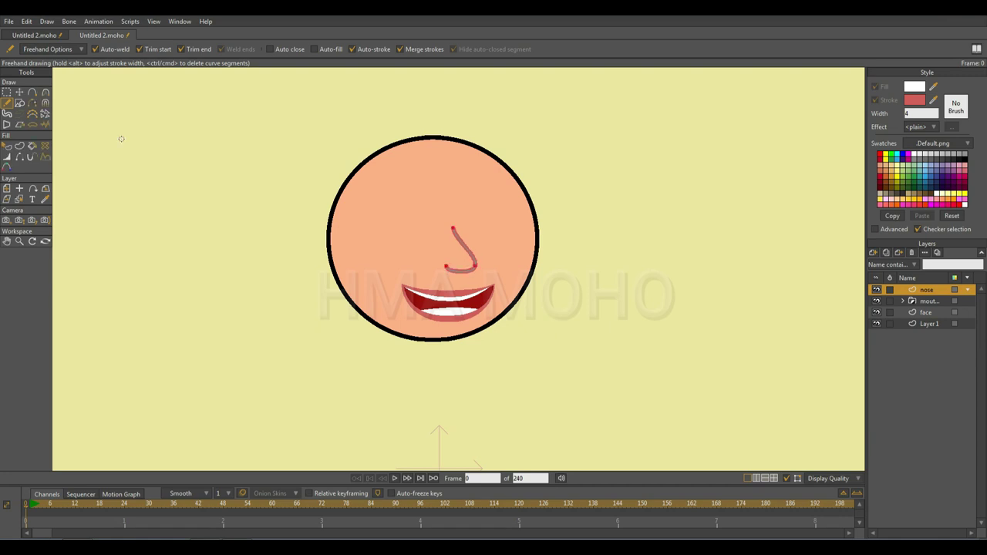
click(7, 146)
click(455, 233)
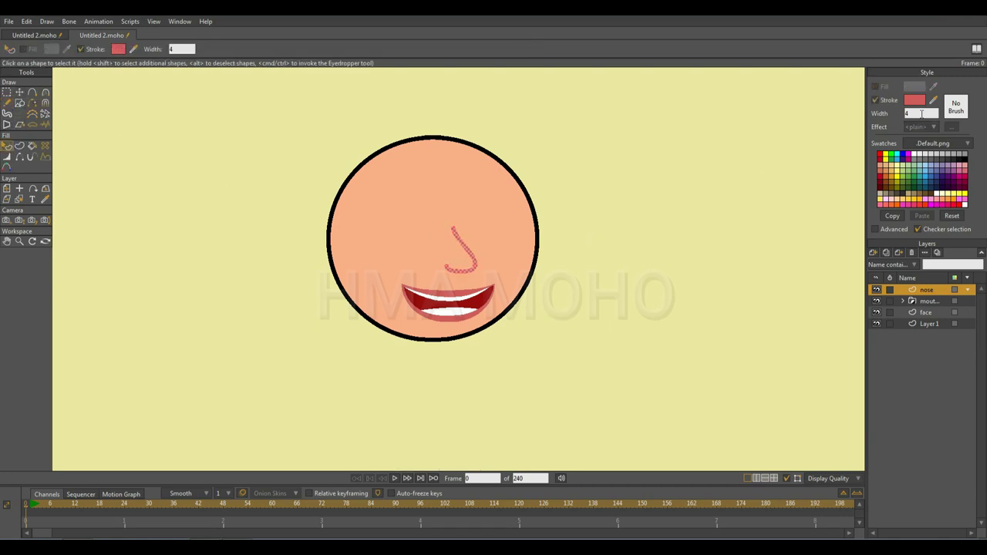
click(914, 100)
mouse_move(790, 301)
mouse_down()
mouse_move(764, 295)
mouse_move(769, 312)
mouse_up()
click(864, 398)
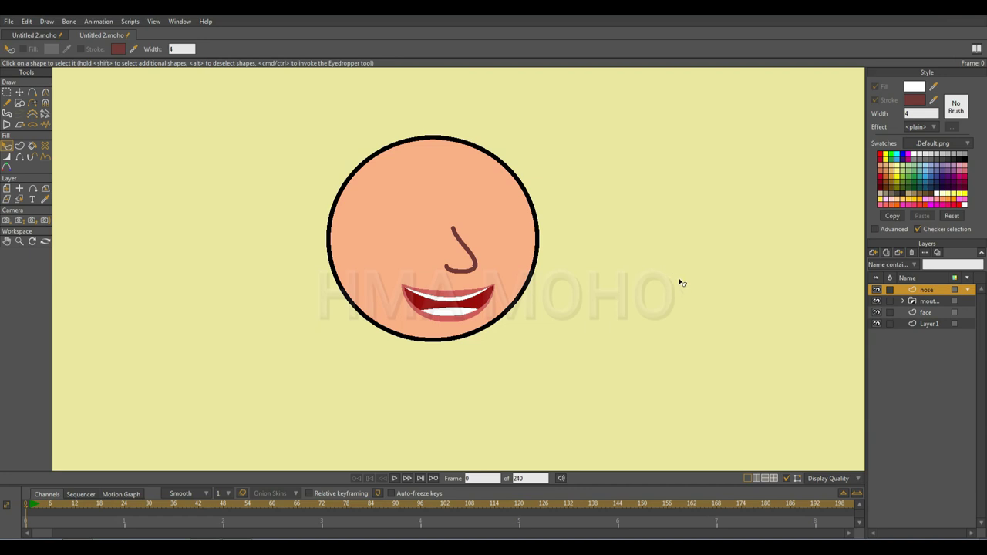
Draw a small oval inside the tip of the nose and select it for styling.
click(19, 103)
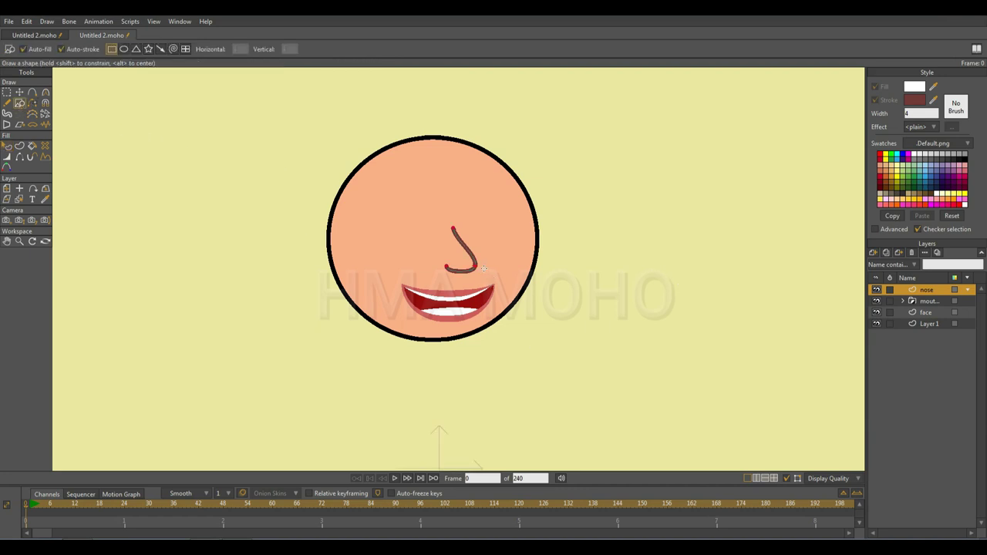
drag(448, 244, 467, 268)
key(ctrl+z)
key(q)
click(463, 263)
Fill the nose-tip oval with a lighter tint of the sampled face colour and remove its stroke.
click(914, 86)
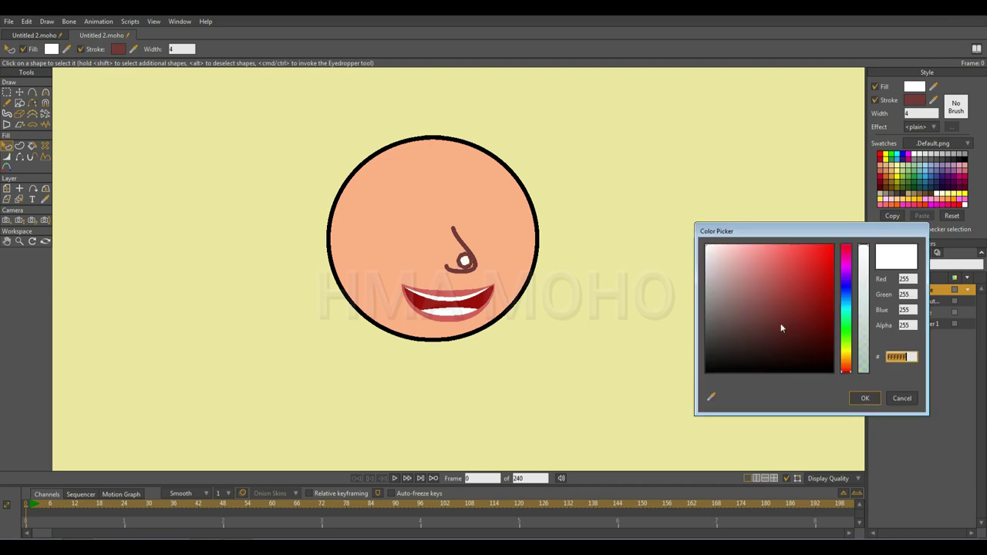
click(712, 397)
click(469, 219)
mouse_move(770, 251)
mouse_down()
mouse_move(773, 269)
mouse_move(739, 280)
mouse_move(788, 289)
mouse_move(800, 258)
mouse_move(749, 245)
mouse_up()
click(865, 398)
click(740, 268)
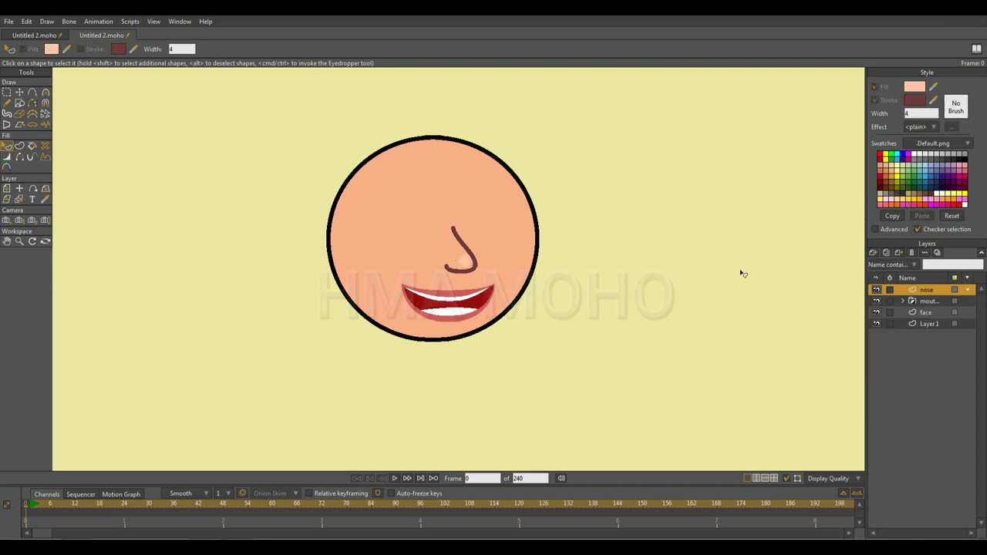
click(7, 156)
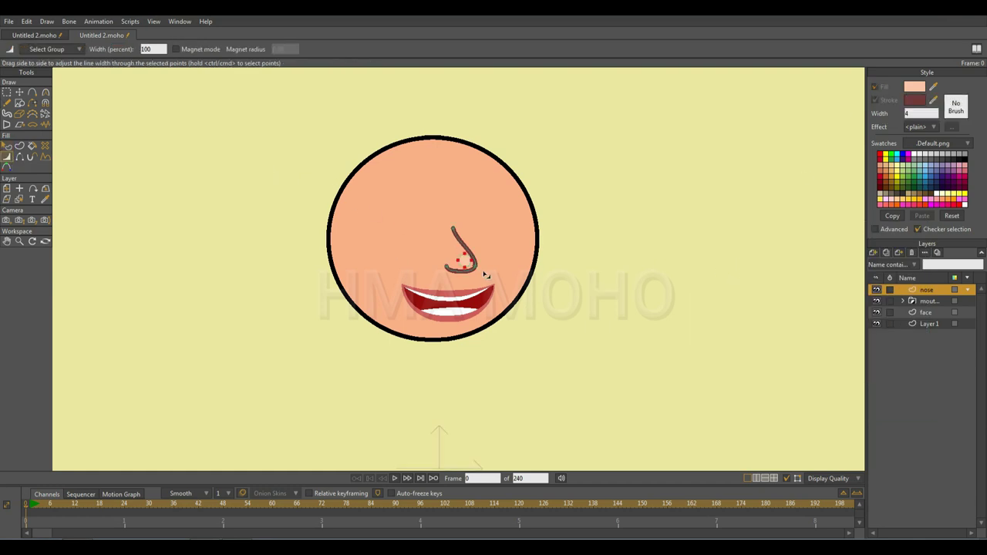
drag(469, 266, 344, 226)
click(33, 92)
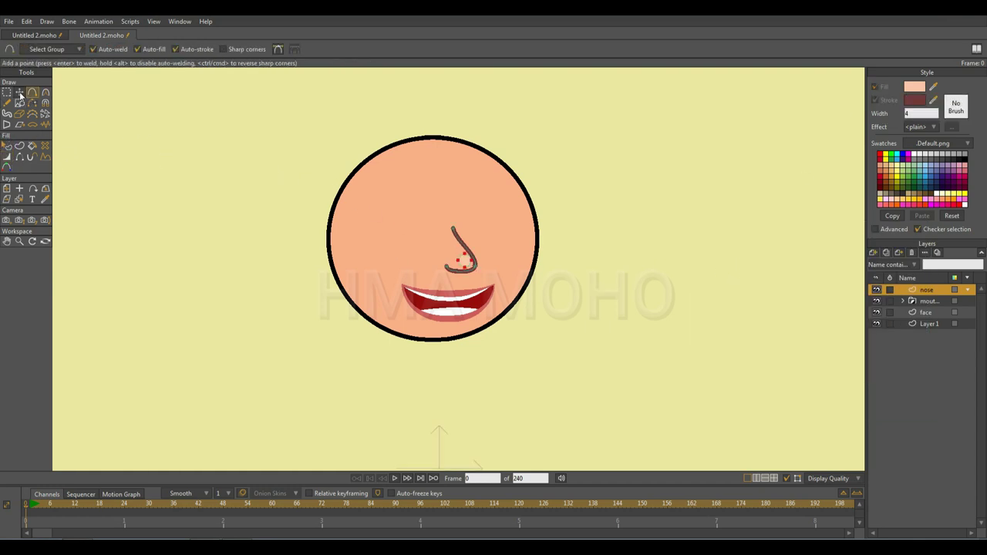
Thin the nose line's stroke around the bend at its tip with the Line Width tool.
click(19, 93)
click(512, 254)
click(7, 156)
drag(478, 272, 463, 267)
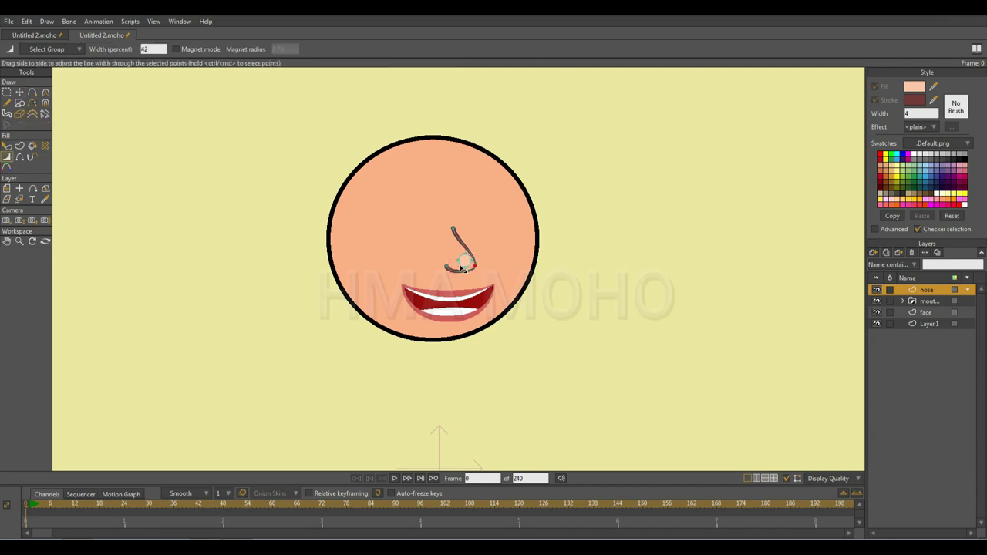
Move the light nose-tip oval into the bend of the nose line and pull its upper point along the line.
click(20, 92)
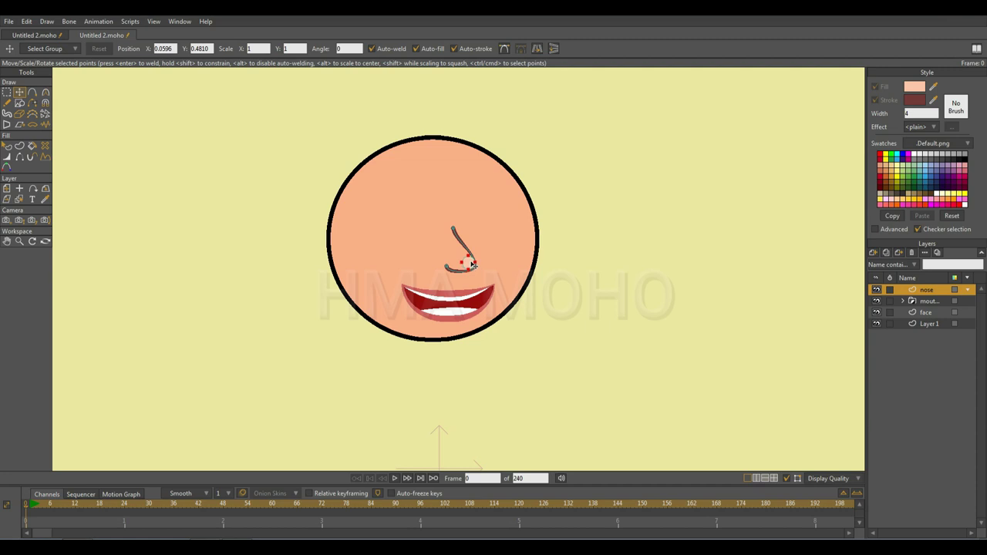
click(578, 284)
click(467, 255)
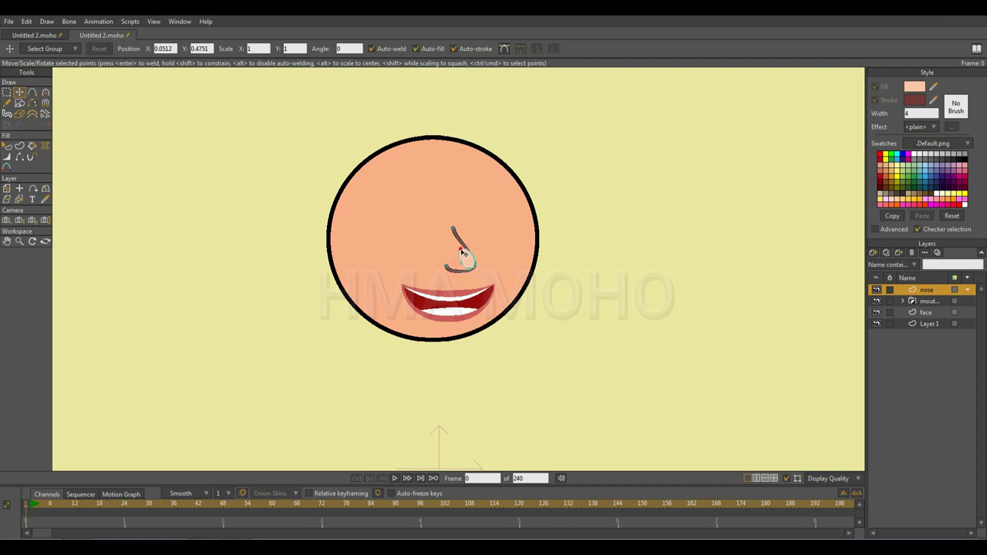
click(44, 91)
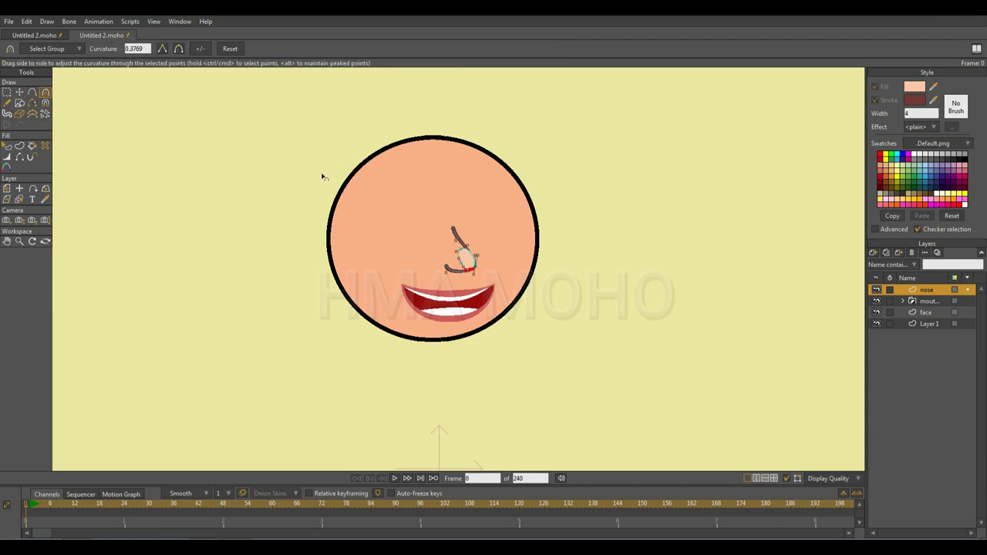
Reshape the nose-tip oval's points and curve handles into a teardrop that follows the inside of the nose line.
scroll(463, 255, up, 5)
key(t)
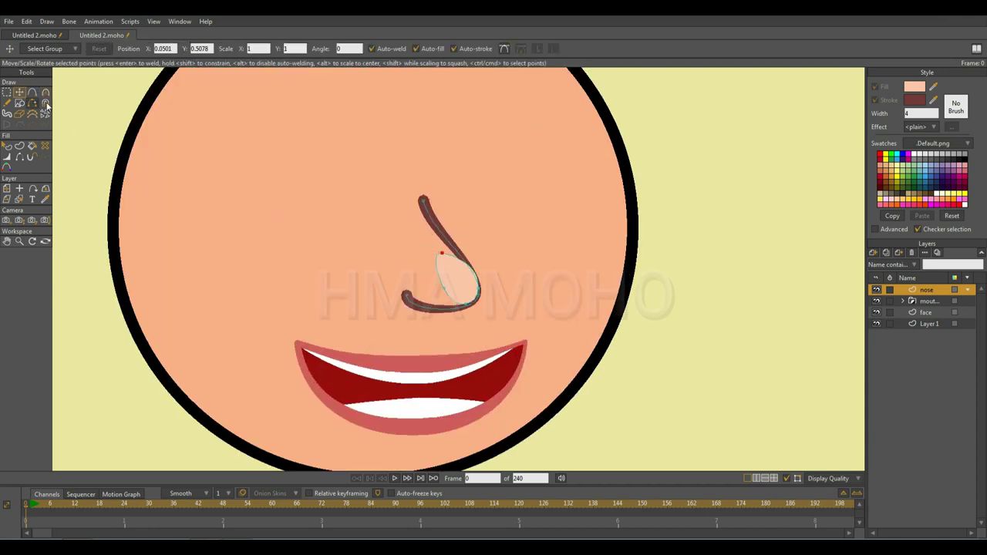
drag(467, 304, 483, 294)
click(45, 92)
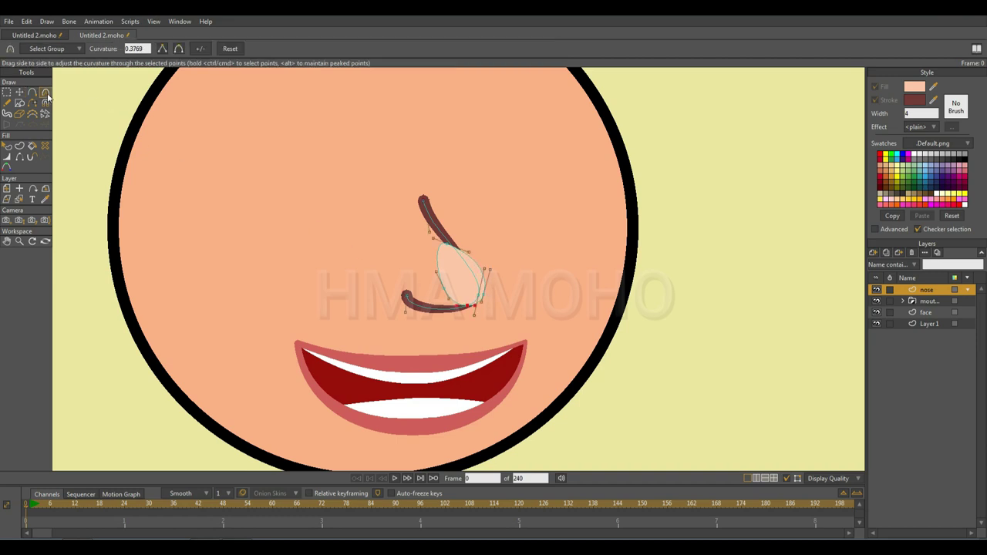
drag(471, 251, 451, 240)
key(t)
drag(485, 294, 465, 307)
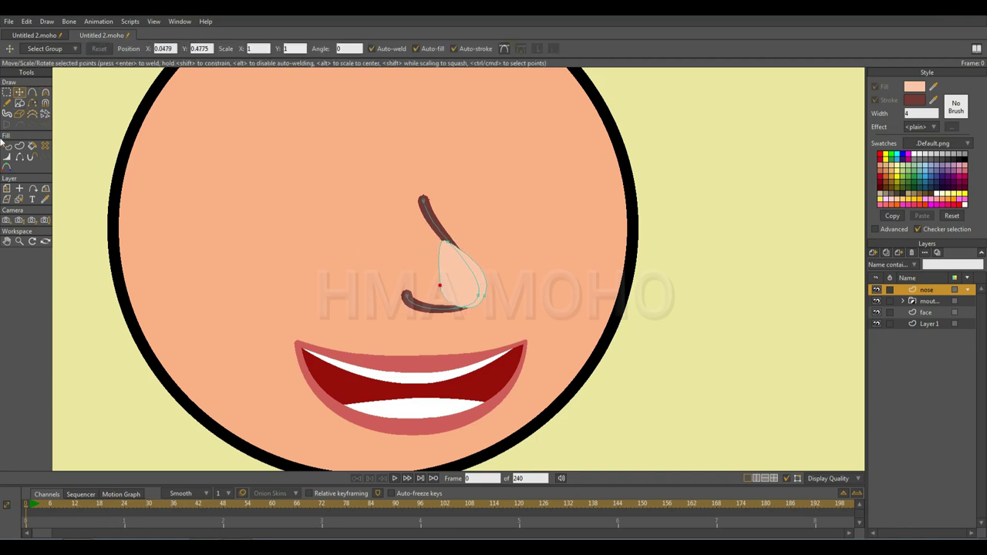
Refine the inner and lower edge of the nose-tip highlight, then deselect it to check the whole face.
key(q)
scroll(527, 275, down, 5)
scroll(527, 275, up, 5)
key(t)
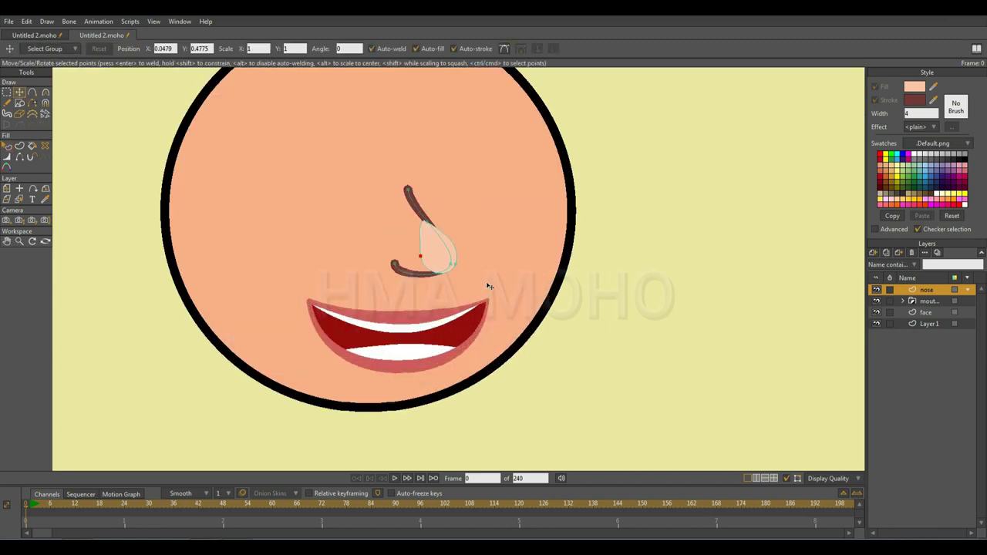
drag(432, 256, 438, 275)
key(q)
scroll(535, 249, down, 5)
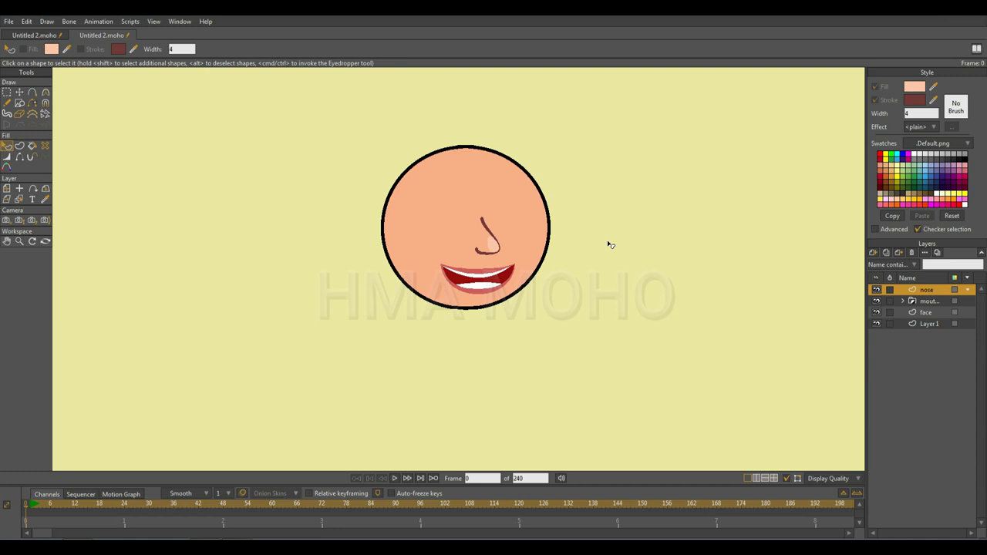
Add a new vector layer named eyes above the nose layer.
click(873, 253)
click(882, 259)
text(eye)
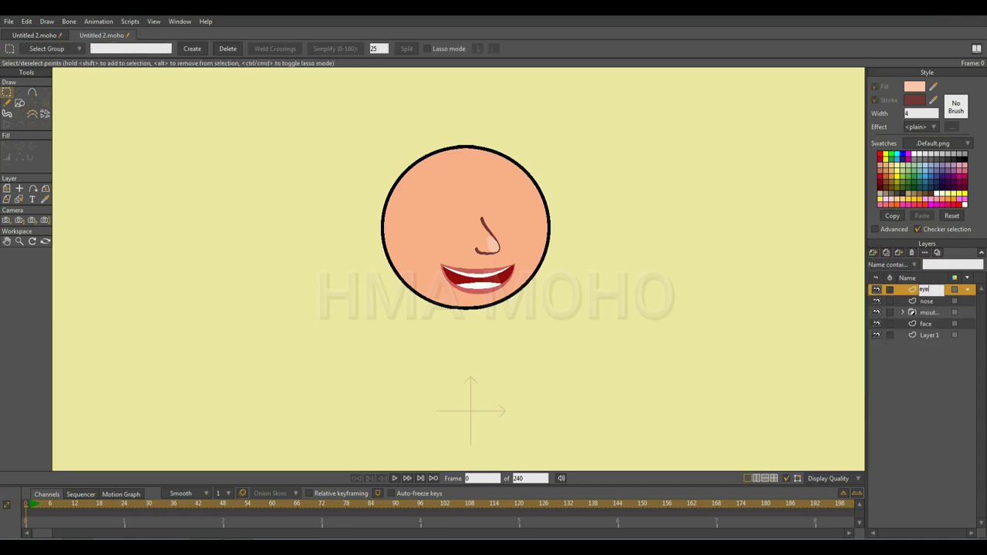
text(s)
key(Return)
Draw a wide horizontal oval for the first eye, just above and beside the top of the nose line.
click(21, 103)
scroll(512, 217, up, 3)
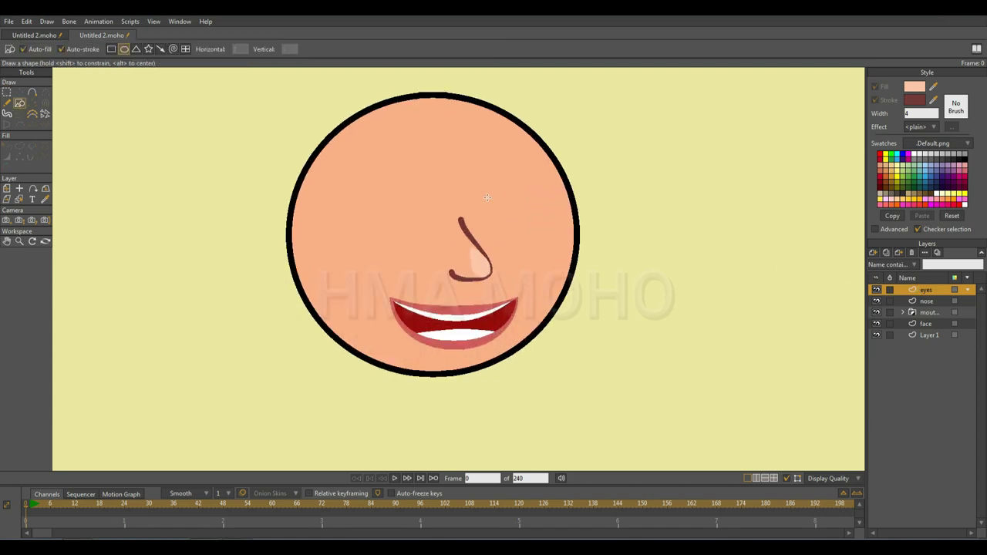
drag(468, 198, 538, 231)
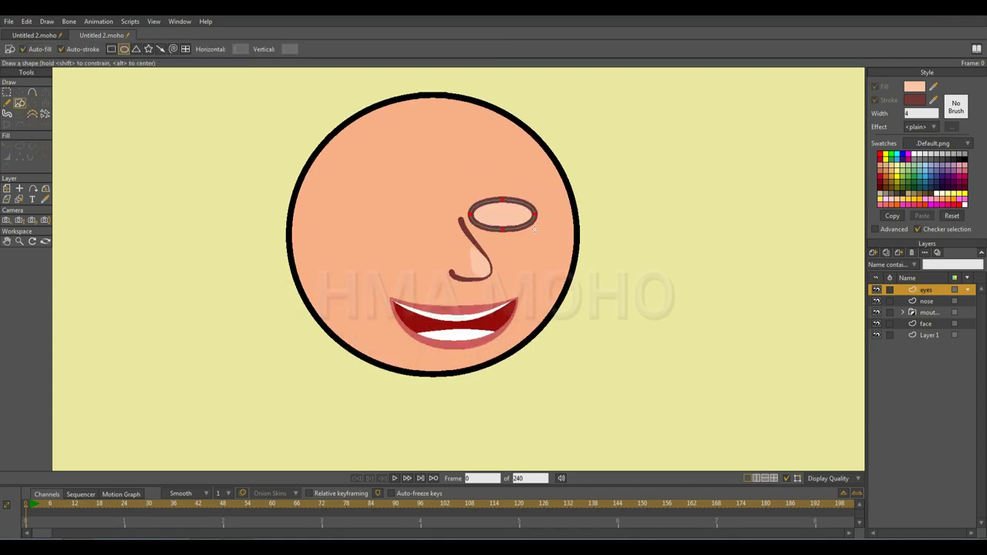
Fill the eye oval with white and give it a dark reddish-brown stroke.
key(q)
click(480, 213)
click(914, 87)
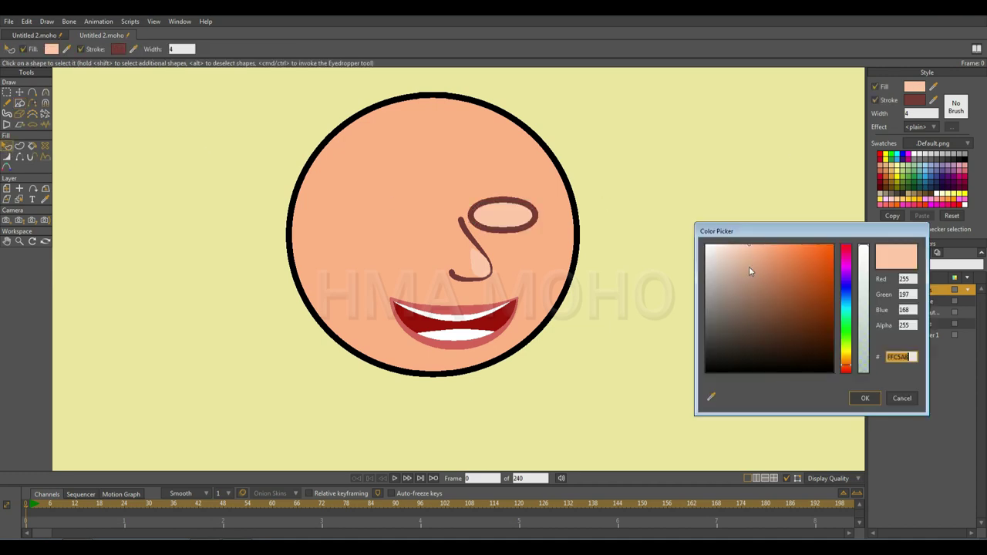
drag(748, 266, 666, 235)
click(865, 398)
click(914, 100)
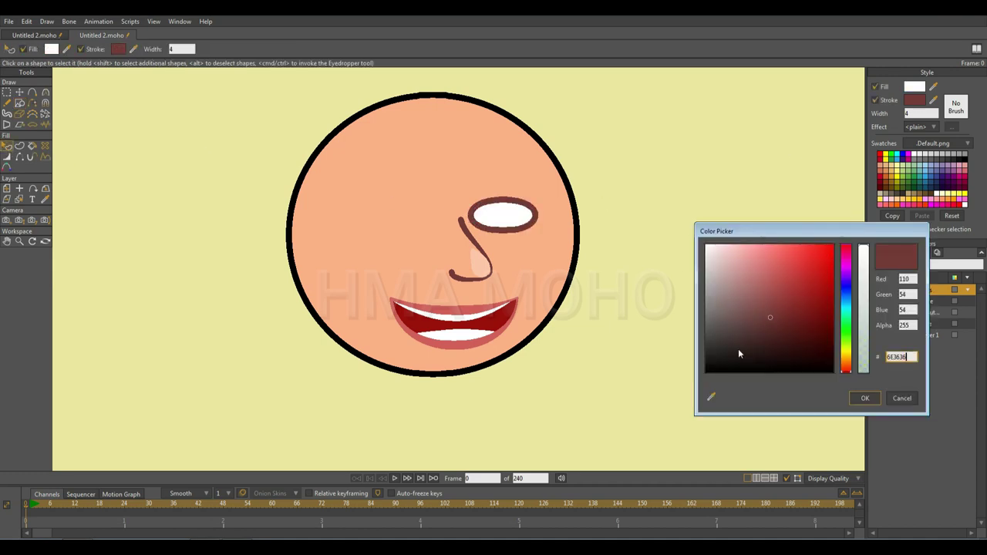
drag(738, 352, 704, 373)
mouse_move(763, 366)
mouse_down()
mouse_move(740, 270)
mouse_move(768, 315)
mouse_up()
click(865, 398)
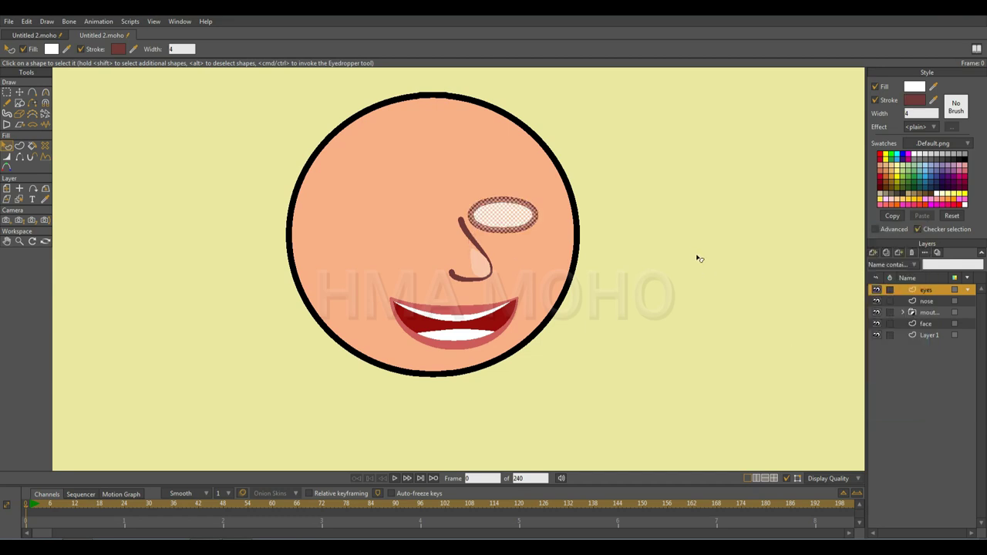
Reposition the eye oval and its individual points to make the eye slightly narrower and taller.
click(19, 92)
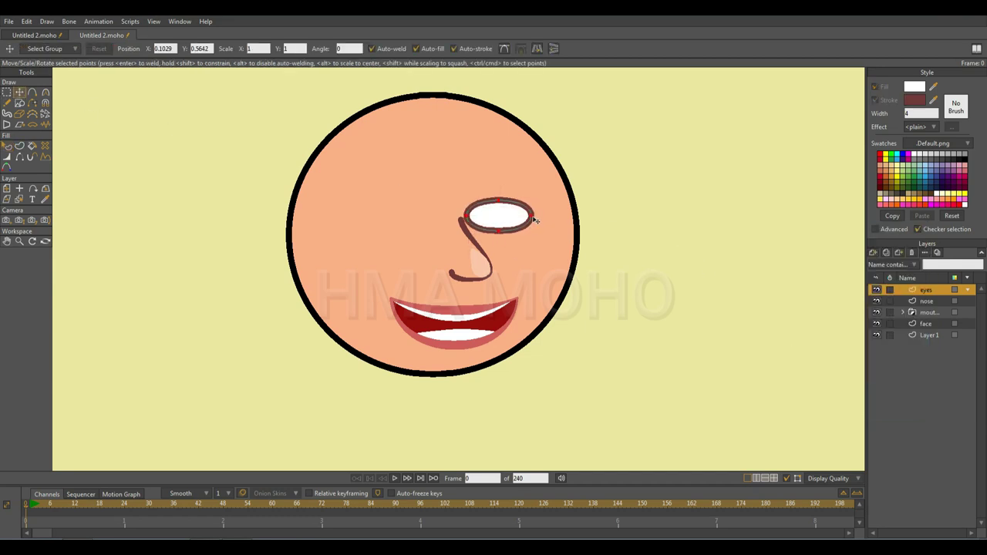
click(672, 244)
drag(547, 225, 546, 219)
drag(471, 216, 471, 221)
mouse_move(535, 217)
mouse_down()
mouse_move(540, 229)
mouse_move(502, 232)
mouse_move(551, 221)
mouse_move(539, 232)
mouse_up()
Adjust the curve handles on the eye's upper, lower and outer points to square off its outer side.
click(45, 91)
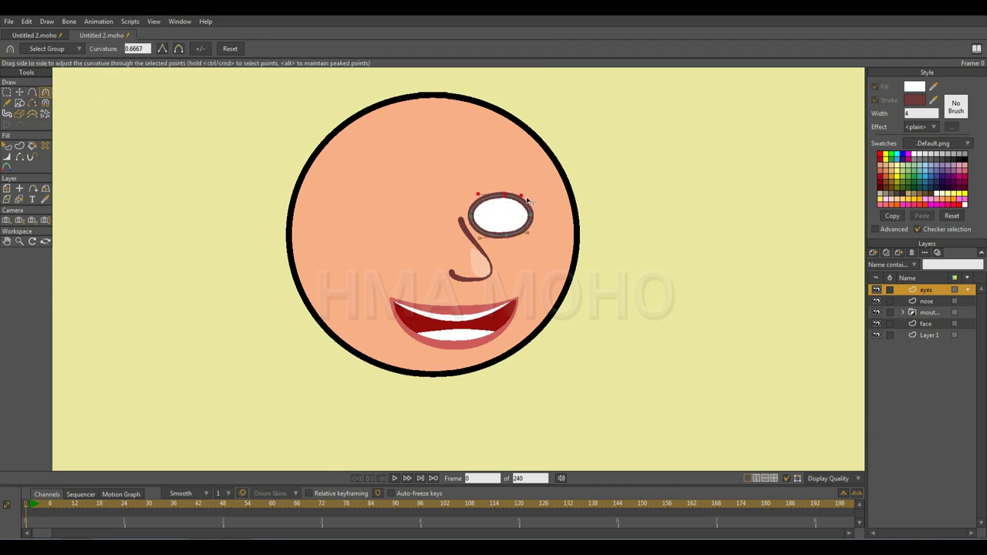
drag(527, 234, 539, 235)
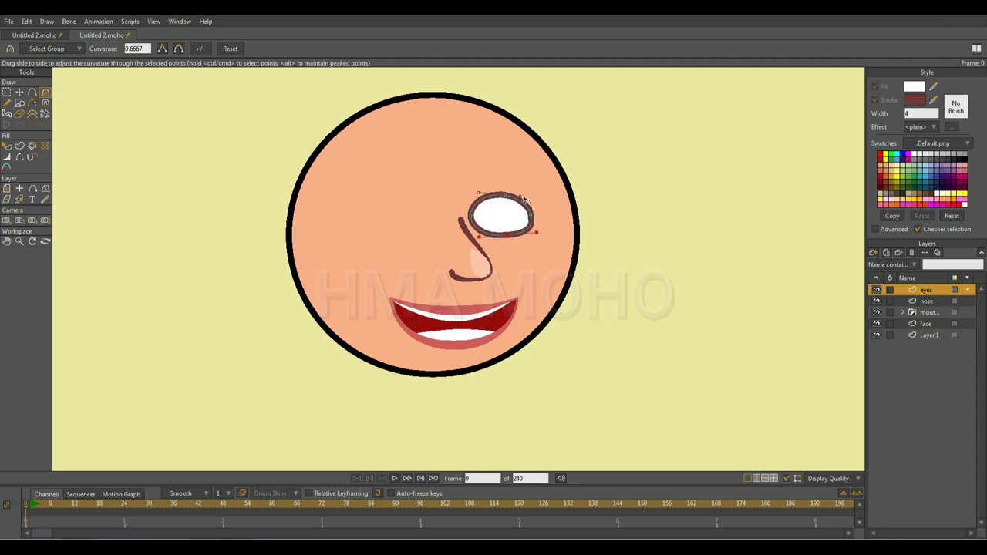
drag(522, 197, 529, 194)
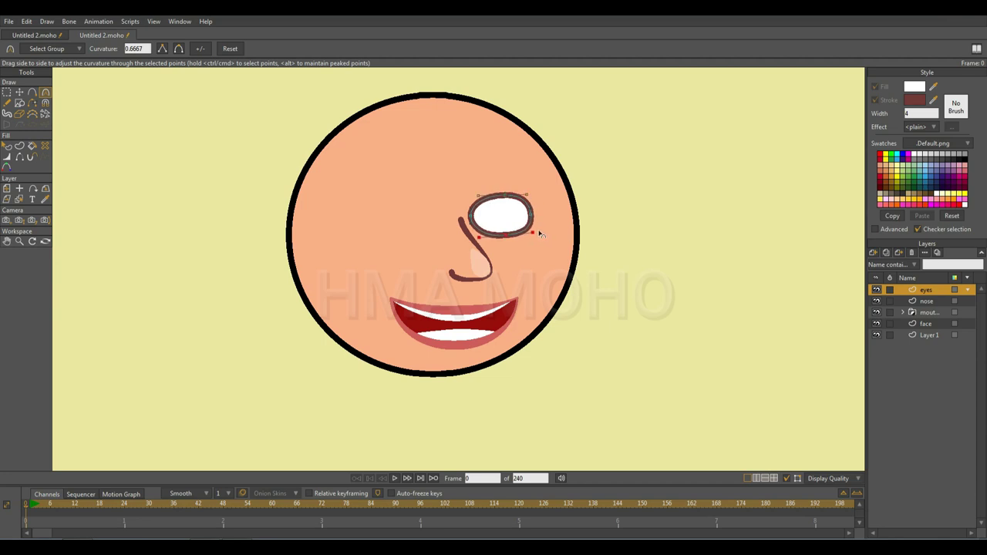
ctrl+click(533, 209)
mouse_move(538, 206)
mouse_down()
mouse_move(535, 222)
mouse_move(505, 243)
mouse_move(529, 218)
mouse_up()
Thin the eye's outline at its outer point and set the bottom point's line width to 80 percent.
click(21, 92)
click(505, 236)
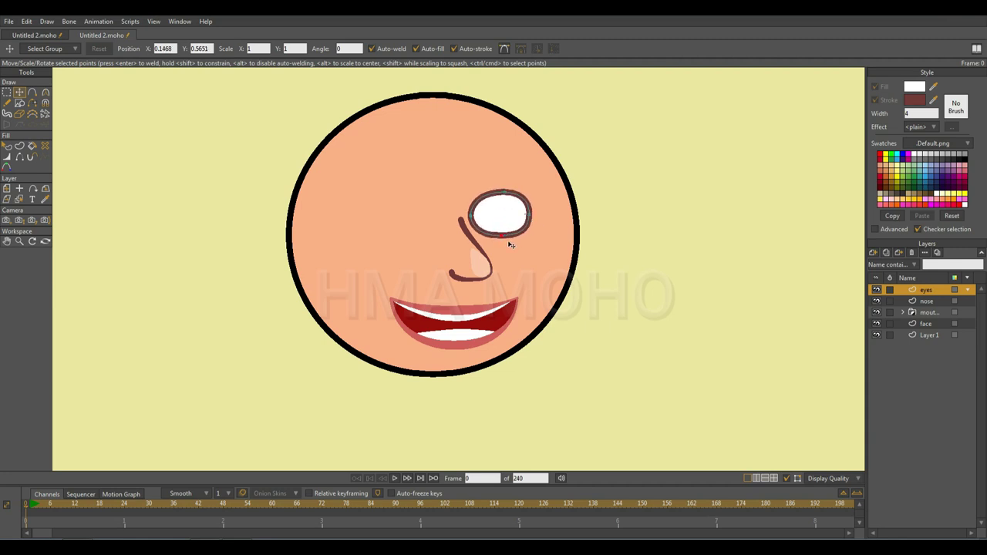
click(7, 146)
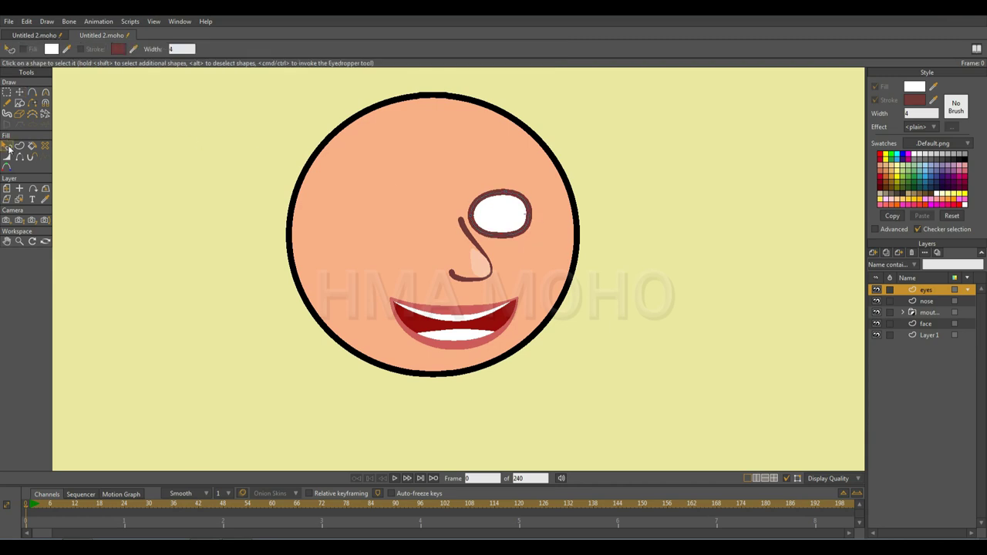
click(20, 92)
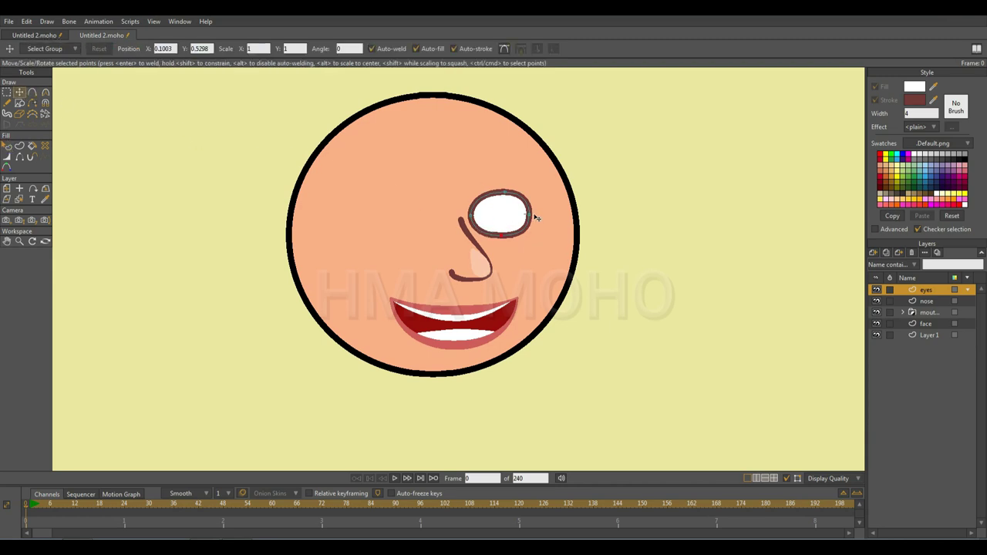
drag(533, 216, 504, 205)
click(7, 156)
drag(522, 243, 511, 245)
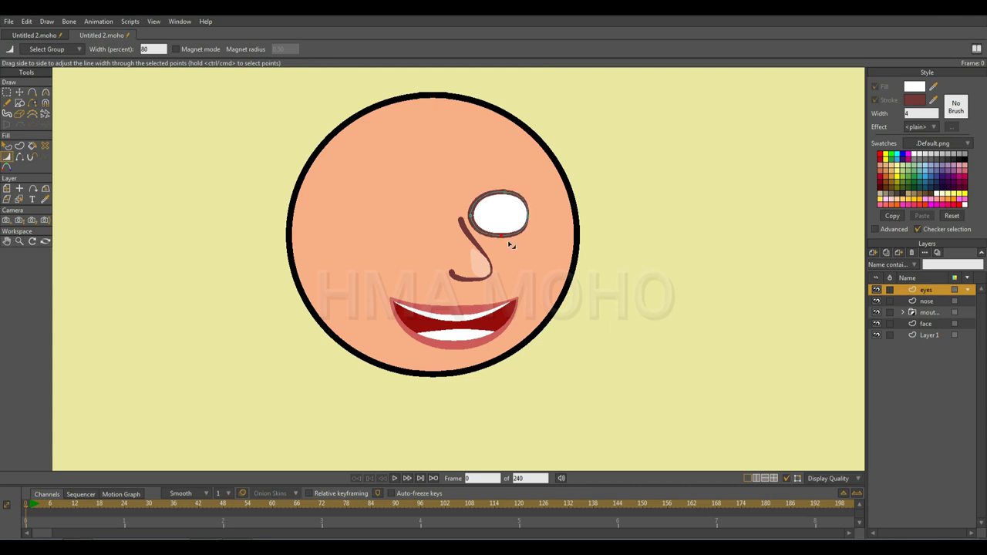
Fine-tune the upper and lower curve handles of the eye to smooth its rounded outer corners.
click(46, 92)
drag(545, 182, 547, 183)
mouse_move(547, 232)
mouse_down()
mouse_move(538, 194)
mouse_move(546, 196)
mouse_move(479, 241)
mouse_move(535, 239)
mouse_up()
drag(543, 189, 539, 233)
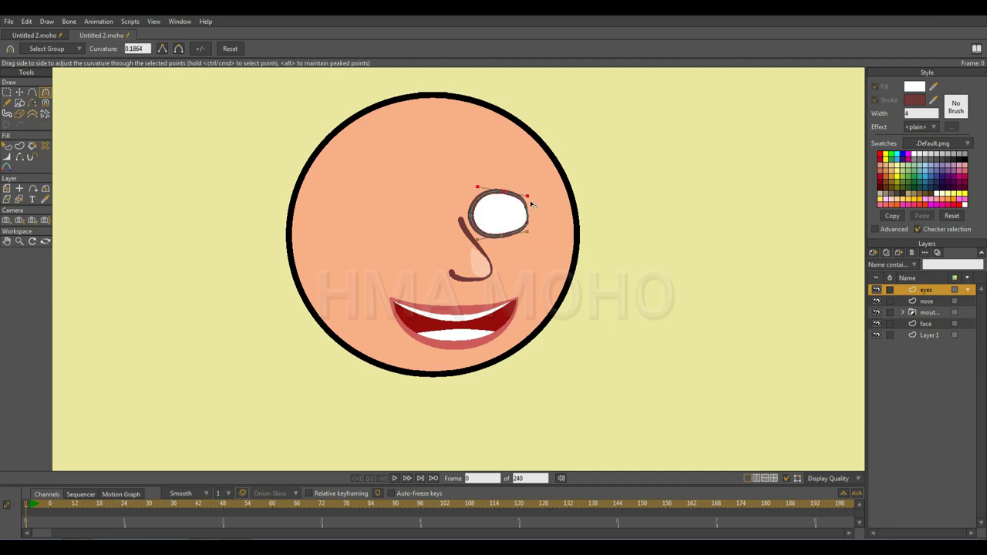
drag(535, 195, 530, 193)
click(19, 92)
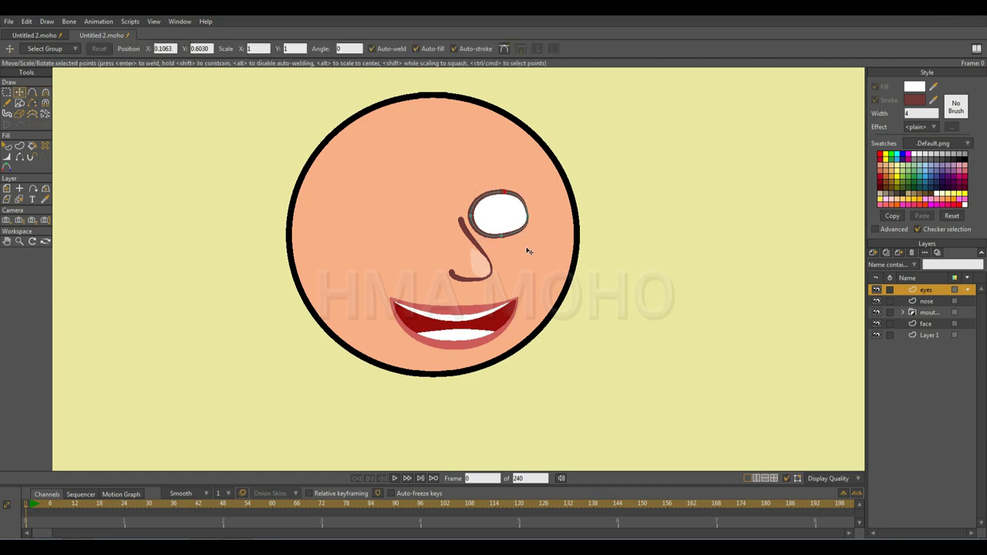
click(45, 93)
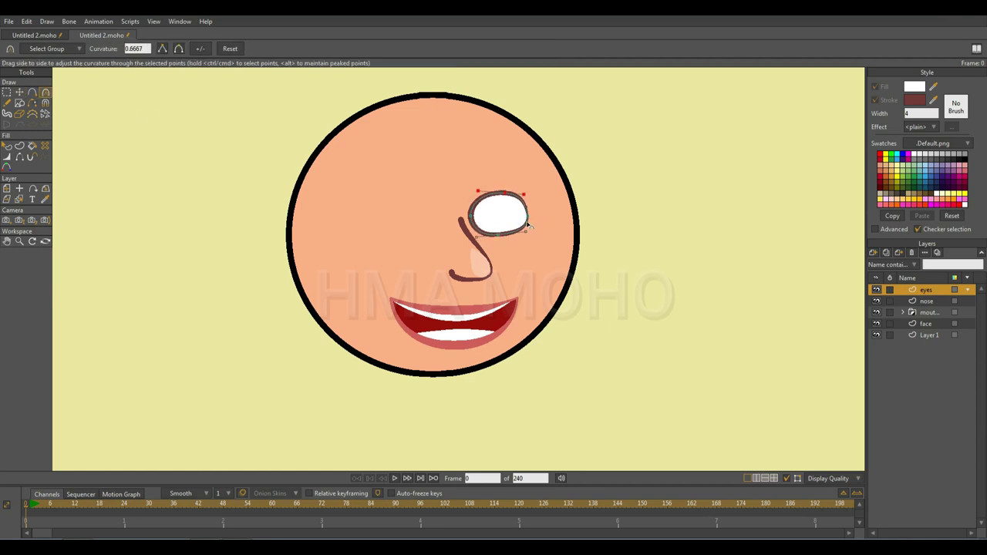
click(527, 232)
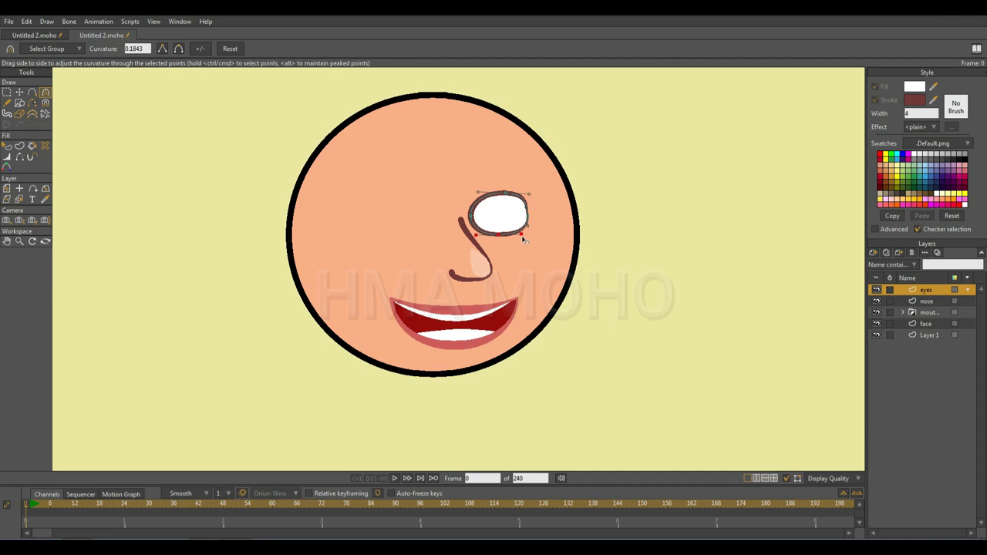
Duplicate the finished eye and place the copy on the other side of the nose.
click(22, 94)
drag(508, 196, 406, 222)
click(506, 209)
key(ctrl+c)
key(ctrl+v)
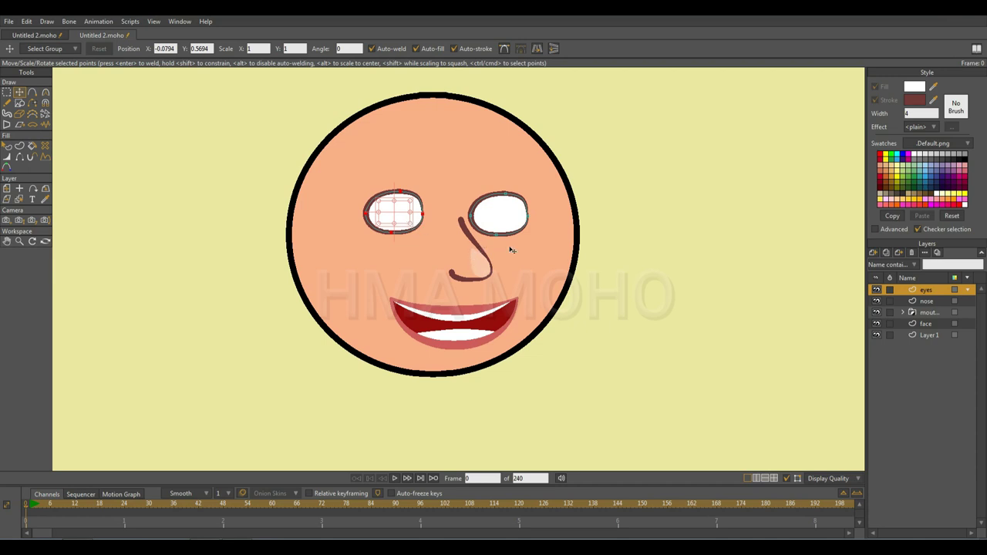
click(540, 50)
click(622, 383)
Adjust the copied eye's outline thickness at its points and shift it slightly toward the nose, level with the first eye.
click(6, 157)
drag(423, 215, 428, 223)
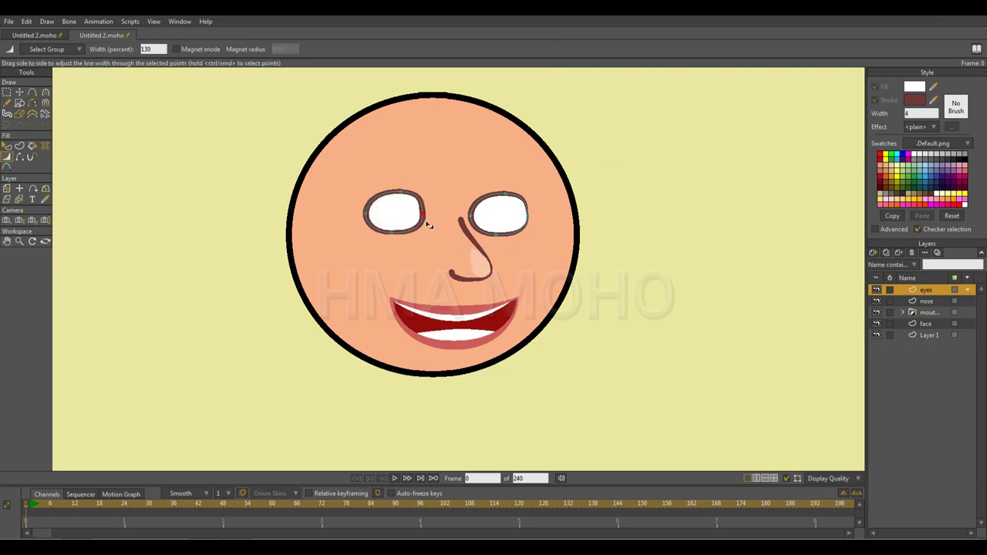
drag(400, 194, 401, 238)
drag(418, 219, 407, 220)
key(t)
click(401, 217)
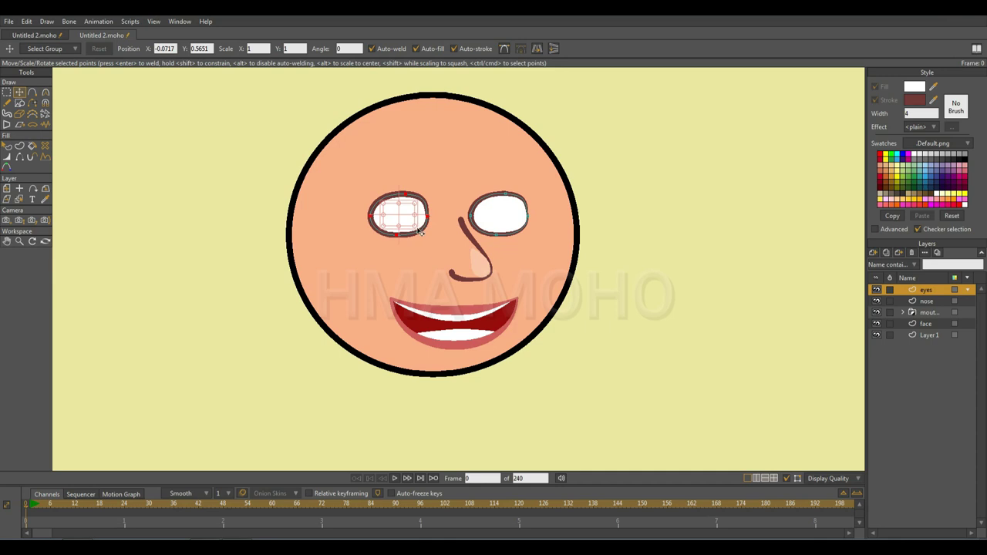
Refine the copied eye's upper and lower curve handles, check the outline widths, and deselect the eyes.
click(703, 279)
click(45, 92)
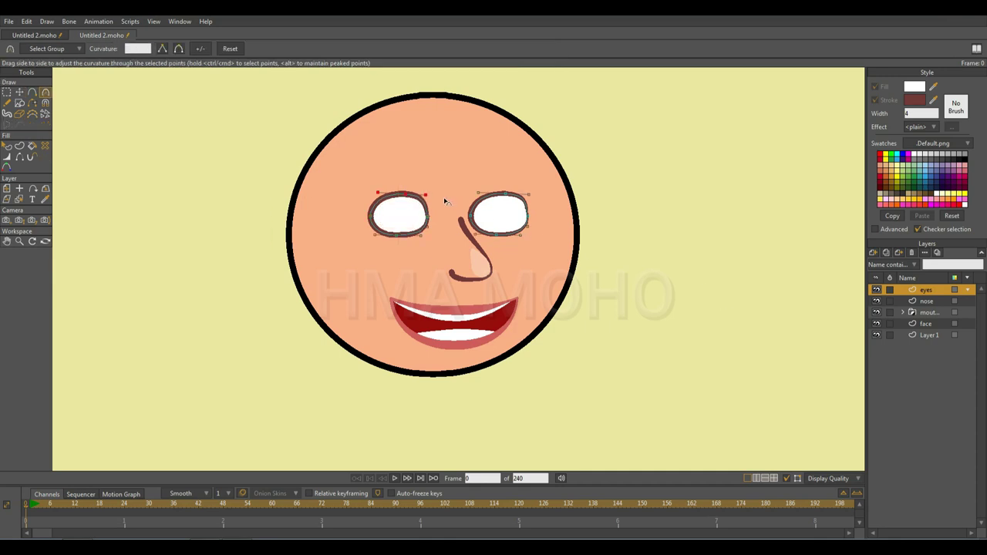
click(423, 240)
click(7, 157)
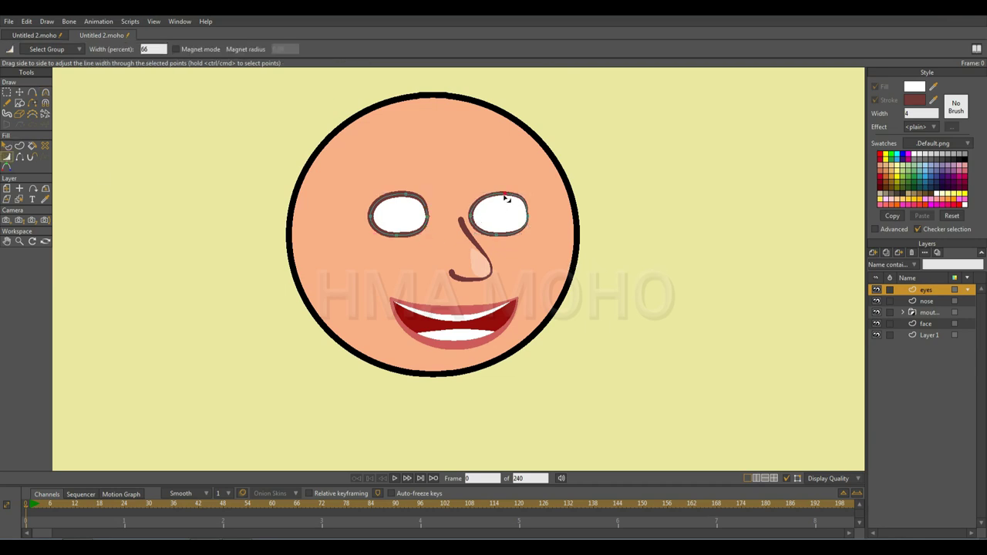
click(7, 146)
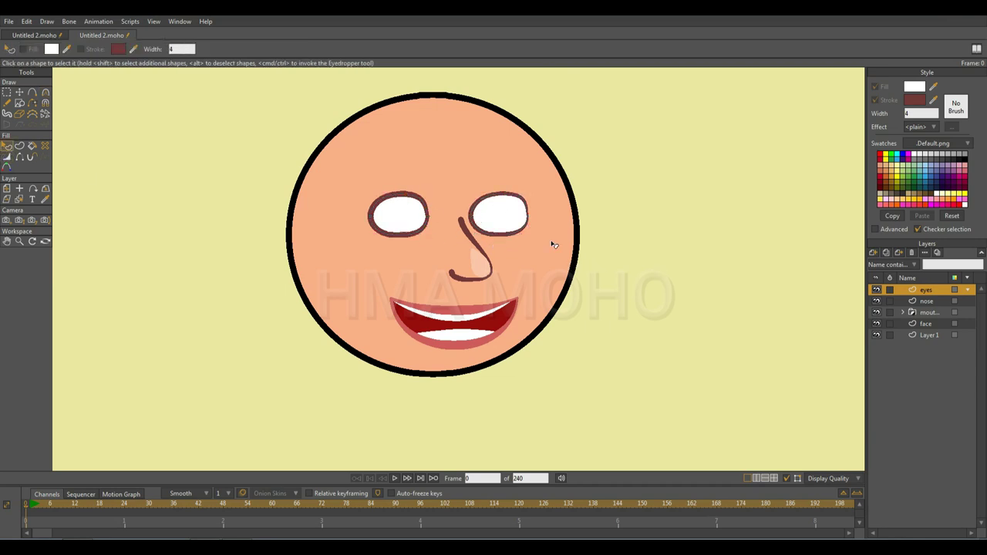
Draw a small circle on the eyes layer, overlapping the upper edge of the face outline.
click(19, 103)
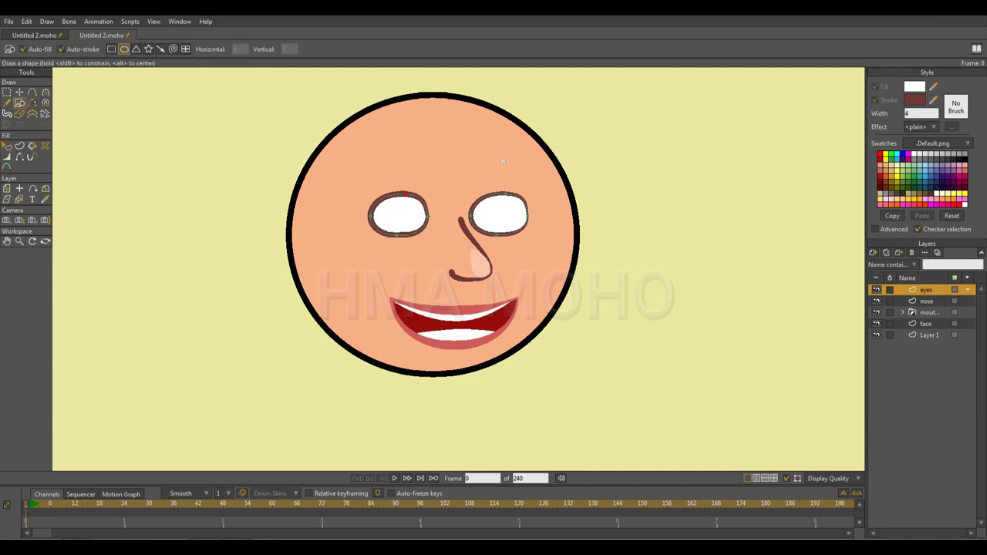
mouse_move(531, 128)
mouse_down()
mouse_move(583, 168)
mouse_move(565, 163)
mouse_up()
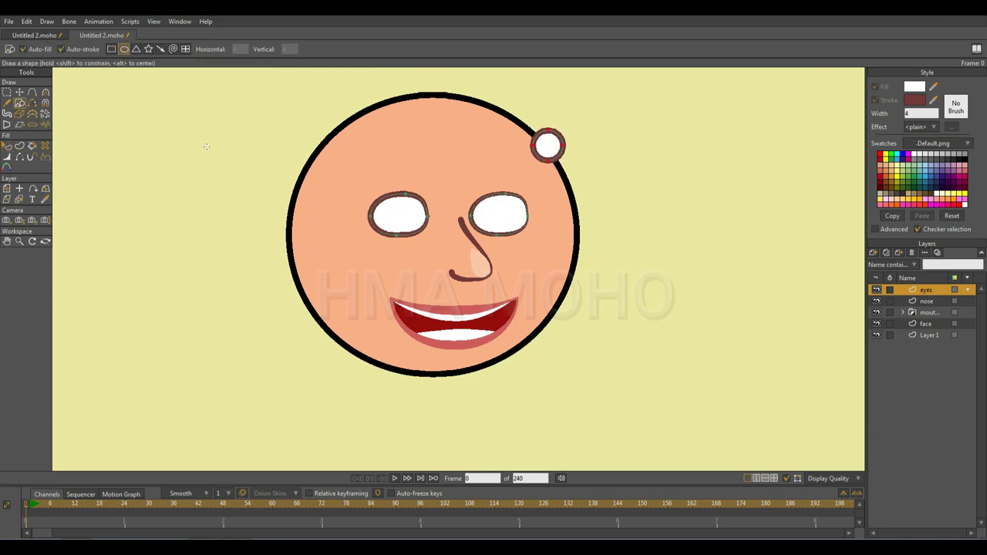
Fill the small circle at the face's upper edge with black and turn off its stroke.
click(7, 146)
click(546, 146)
click(914, 86)
drag(764, 289, 809, 392)
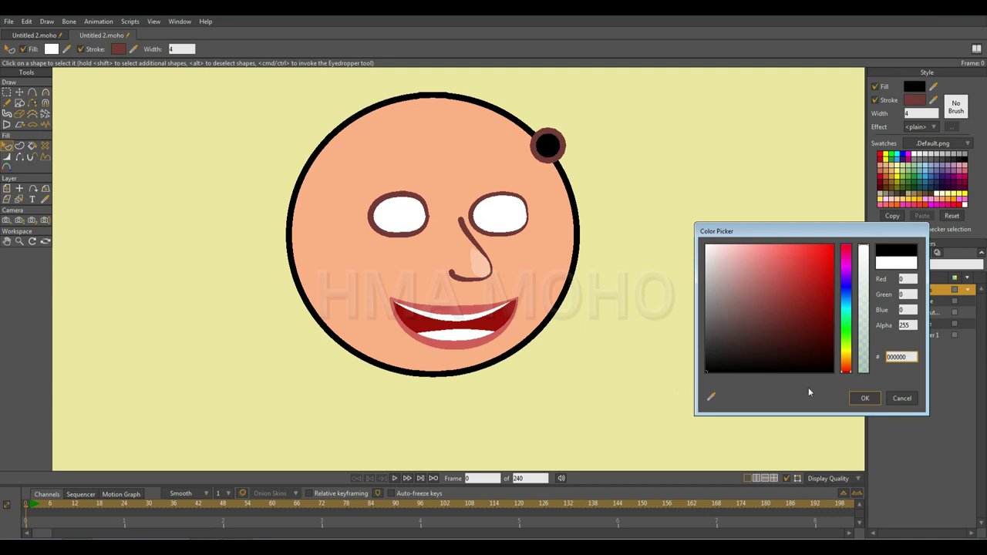
click(864, 398)
click(874, 100)
Enlarge the black circle slightly inside one eye and place a matching copy inside the other eye.
click(20, 92)
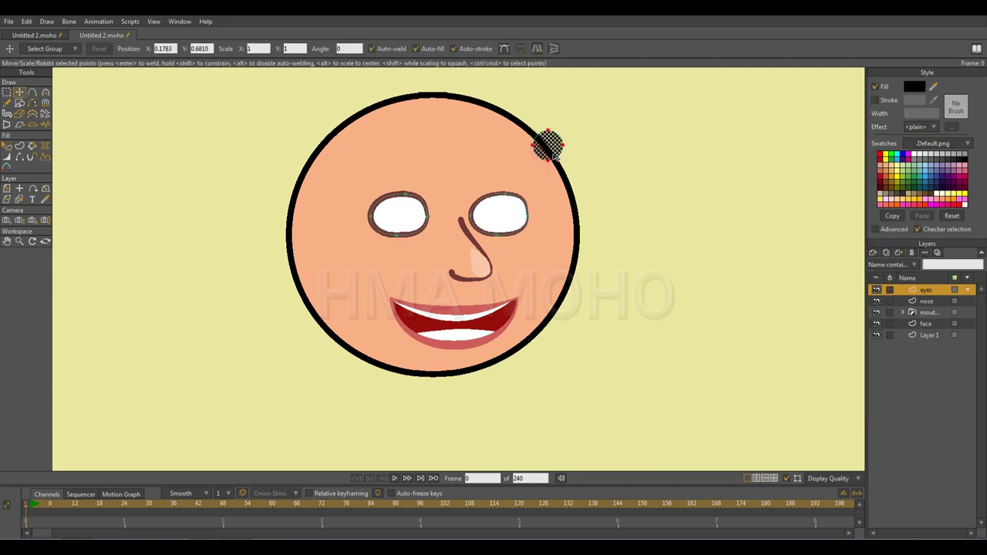
drag(555, 154, 416, 217)
key(ctrl+c)
key(ctrl+v)
click(510, 218)
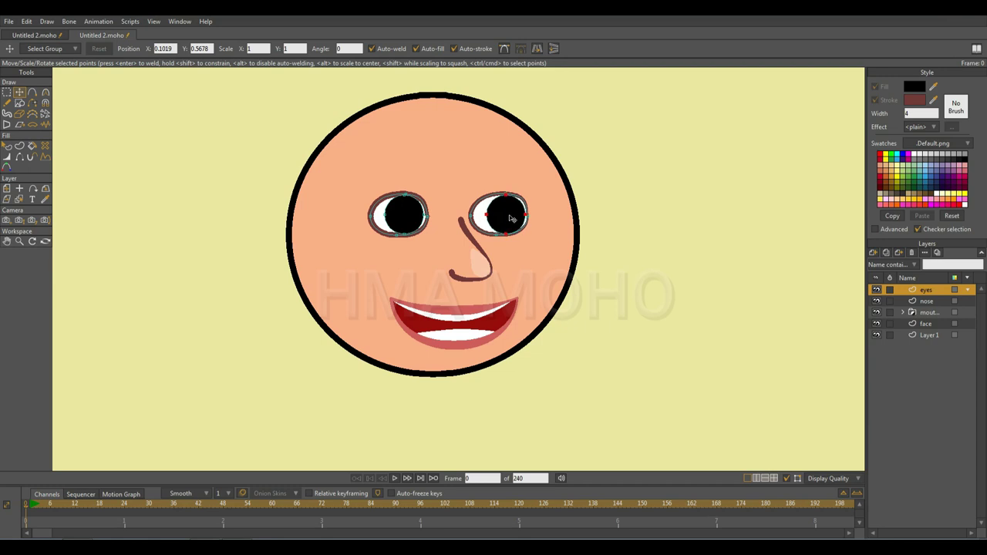
drag(509, 218, 511, 219)
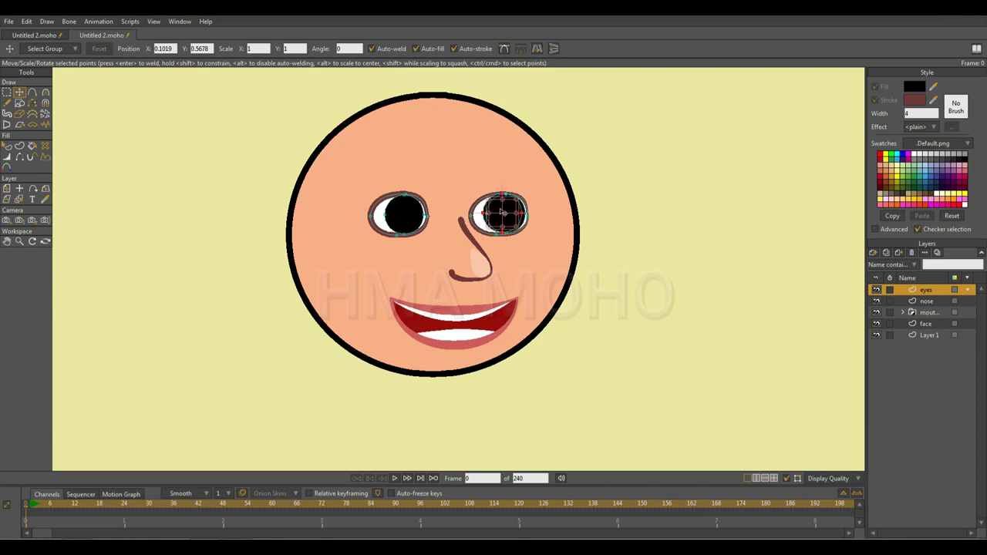
Put another copy of the black circle beside the face and fill it with white.
drag(505, 212, 587, 207)
click(7, 146)
click(914, 87)
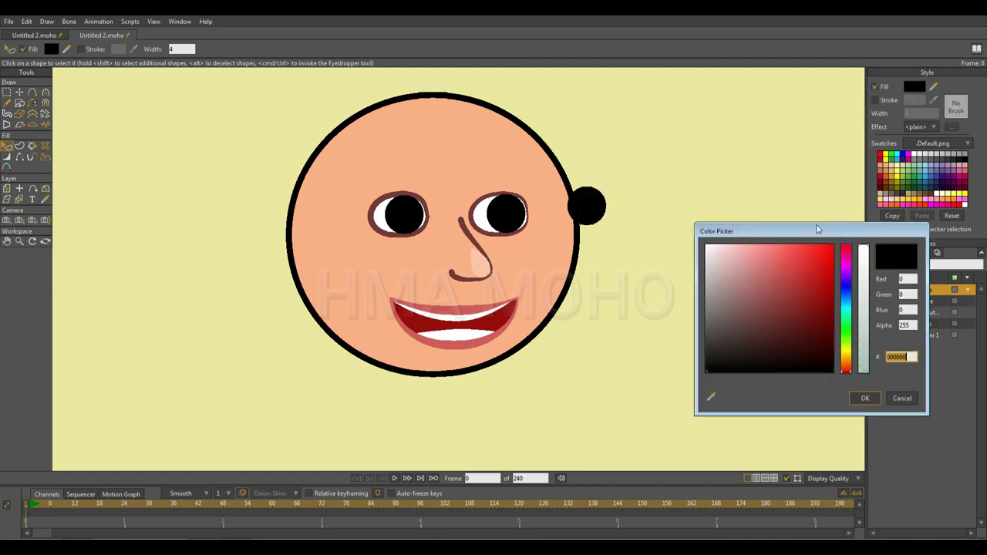
click(730, 300)
click(863, 397)
Shrink the white circle into a highlight on one black circle's upper edge and place a copy in the other eye.
click(19, 92)
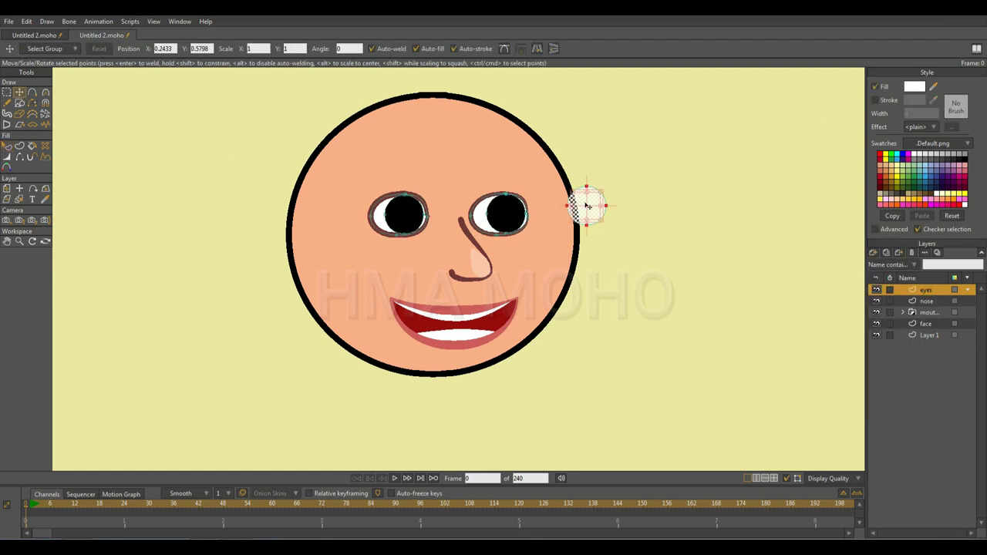
drag(568, 189, 375, 221)
click(496, 202)
drag(481, 215, 475, 221)
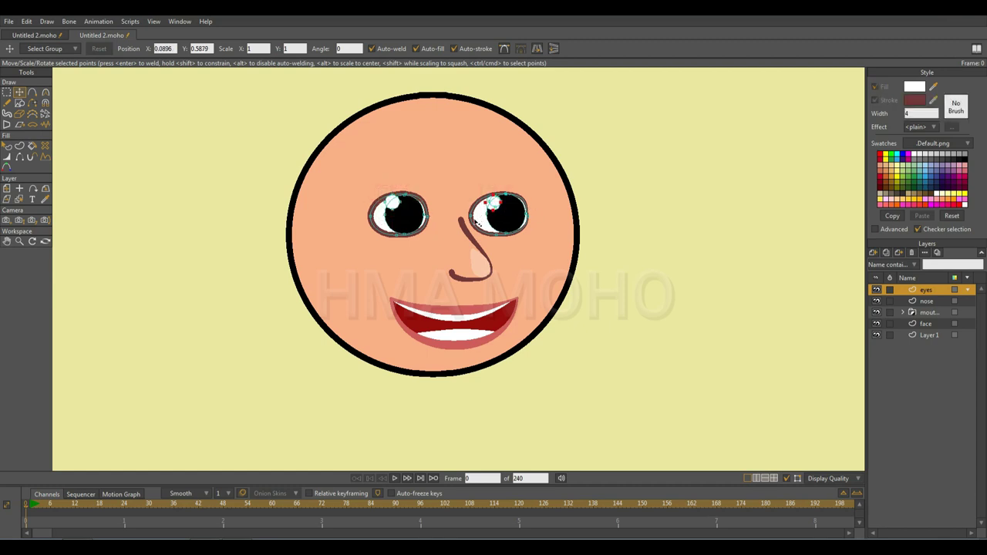
key(q)
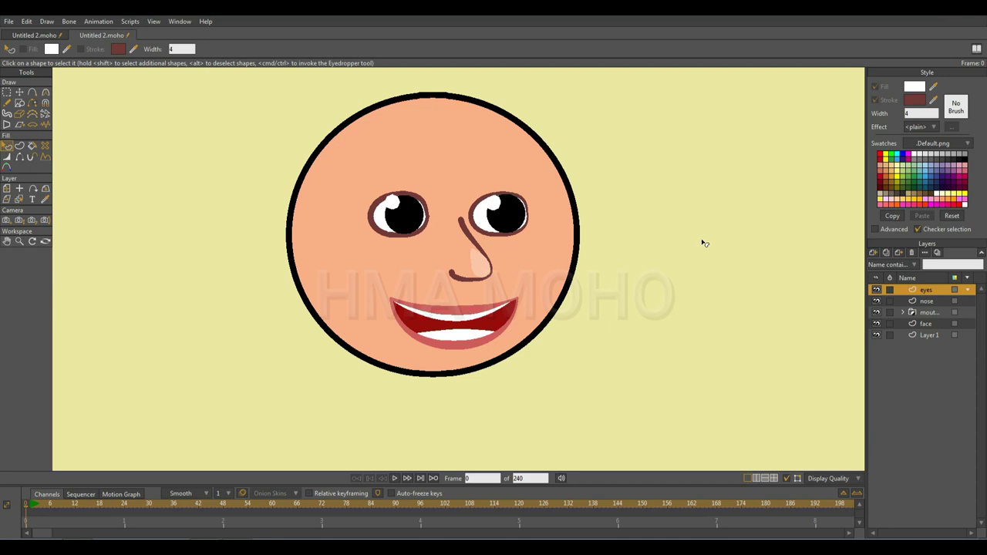
Change the fill of both black eye circles to a dark brown.
click(19, 103)
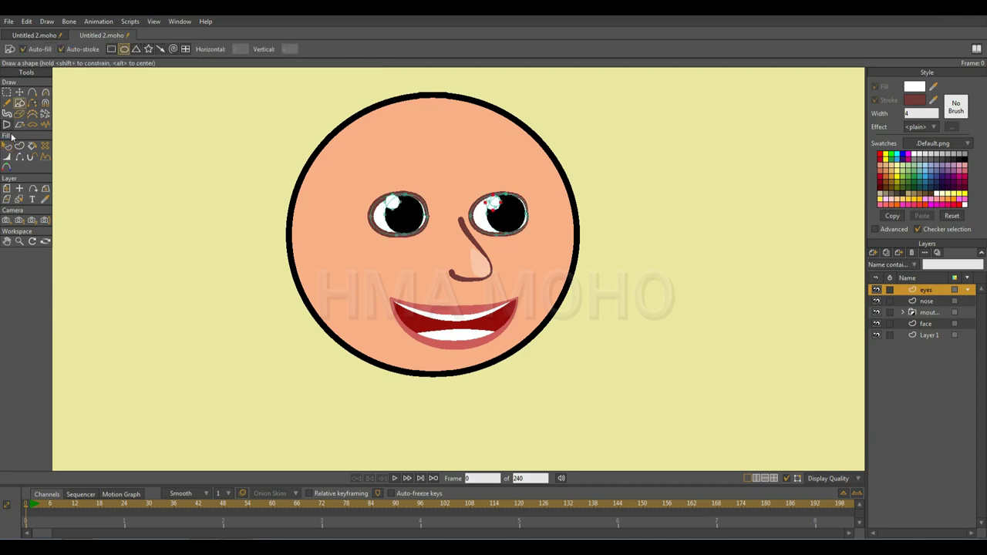
click(7, 146)
click(410, 217)
shift+click(506, 220)
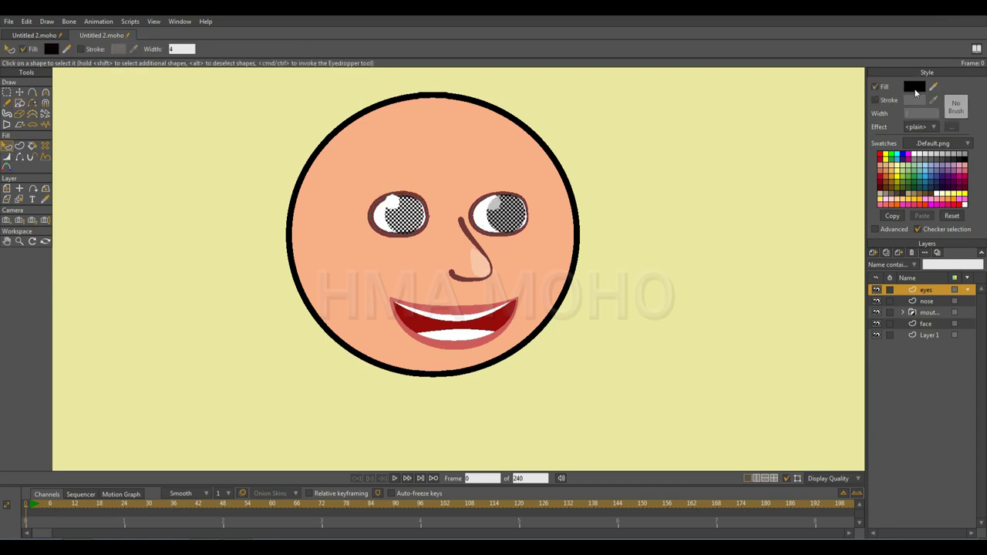
click(914, 86)
click(736, 346)
mouse_move(736, 347)
mouse_down()
mouse_move(740, 332)
mouse_move(751, 339)
mouse_up()
click(864, 397)
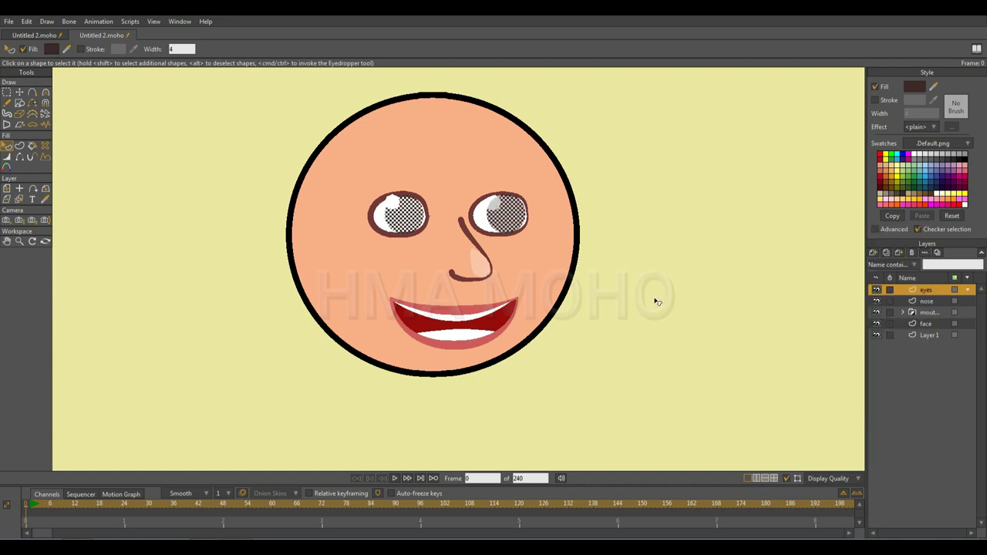
Duplicate the two dark brown eye circles together and move the copies away from the eyes, toward the face's outer edge.
key(t)
key(ctrl+a)
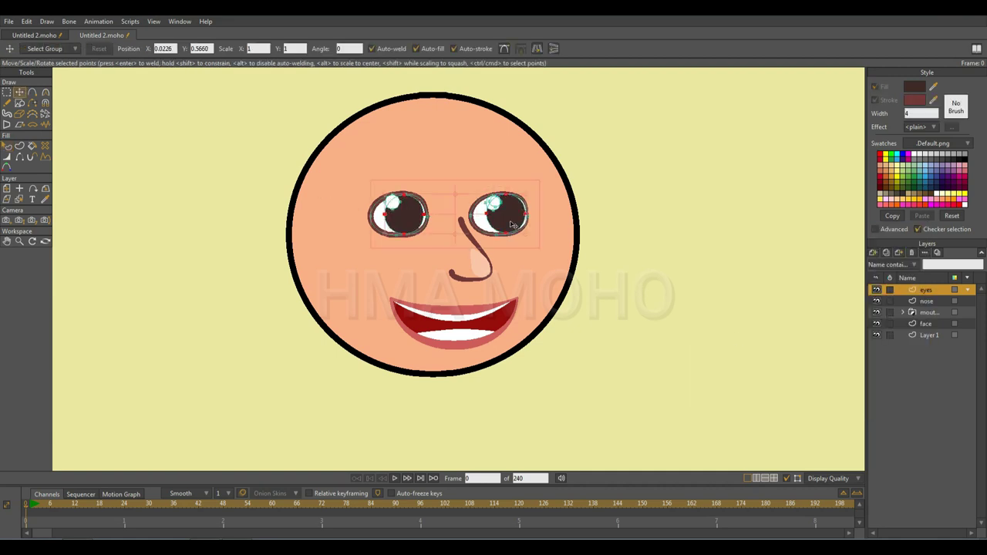
key(ctrl+c)
key(ctrl+v)
drag(513, 224, 683, 274)
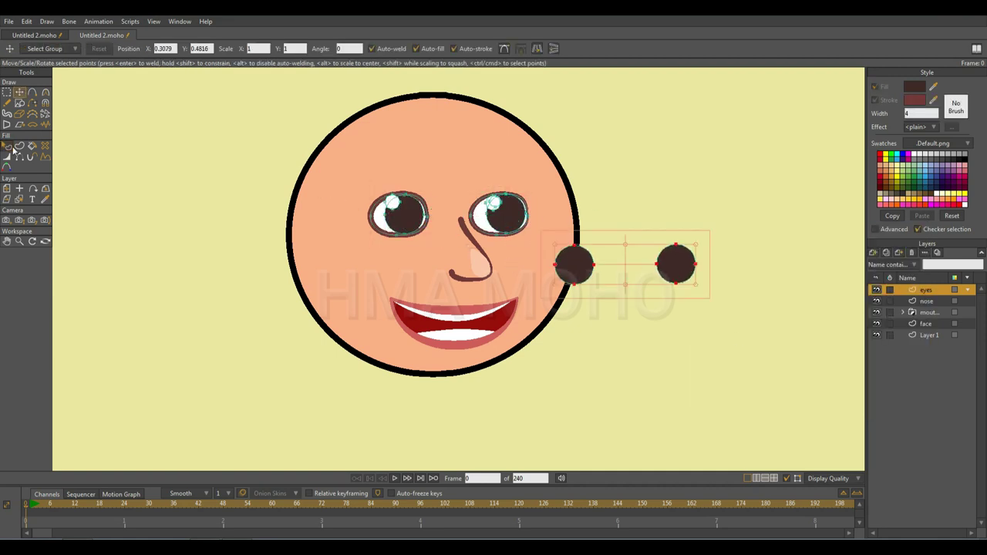
Fill both copied circles outside the eyes with black.
click(8, 145)
click(580, 267)
shift+click(671, 268)
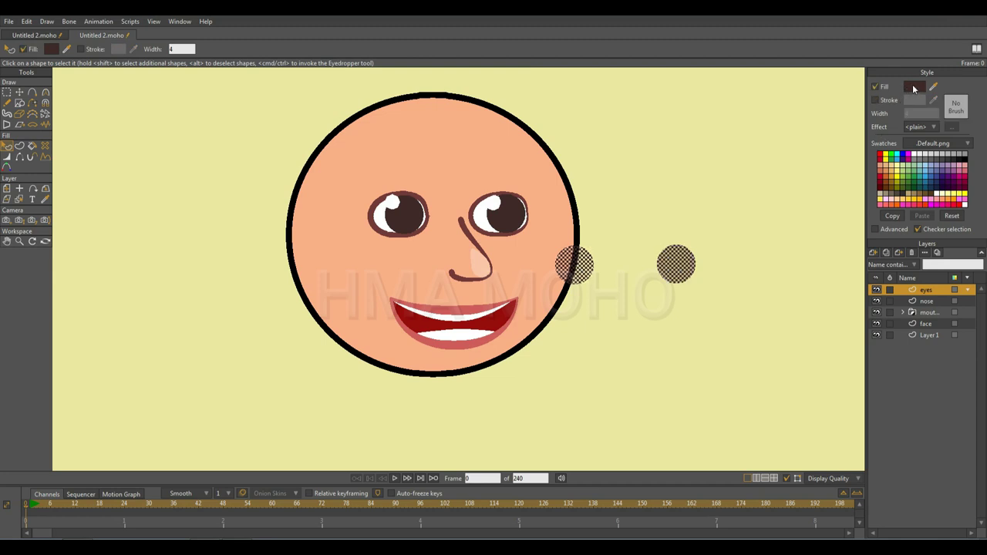
click(912, 88)
click(862, 398)
Shrink one black circle into a pupil inside a brown iris and place a copy of it in the other eye.
key(t)
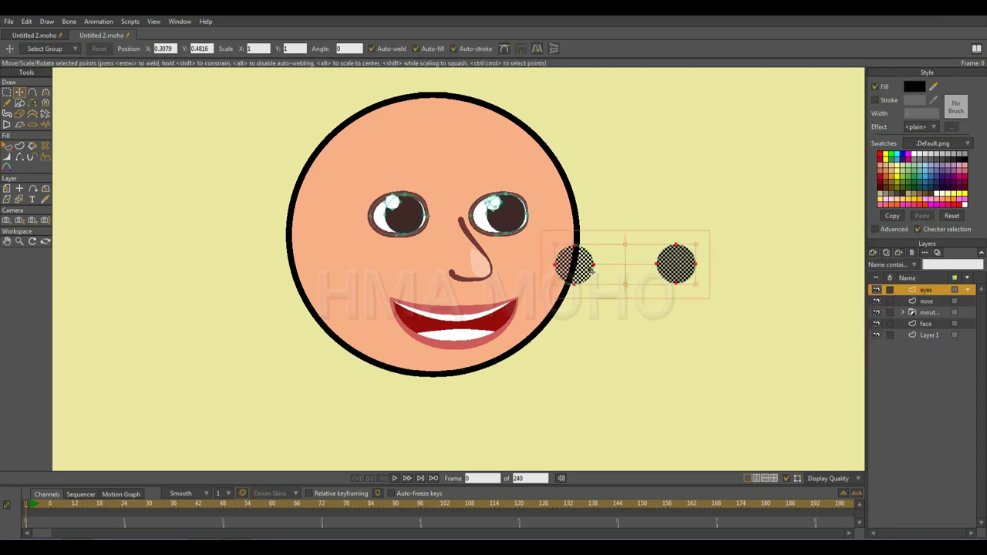
click(590, 269)
drag(562, 253, 512, 211)
key(ctrl+c)
key(ctrl+v)
click(406, 215)
drag(407, 215, 407, 215)
Bring both white highlights in front of the pupils and delete the leftover black circle beside the face.
click(7, 145)
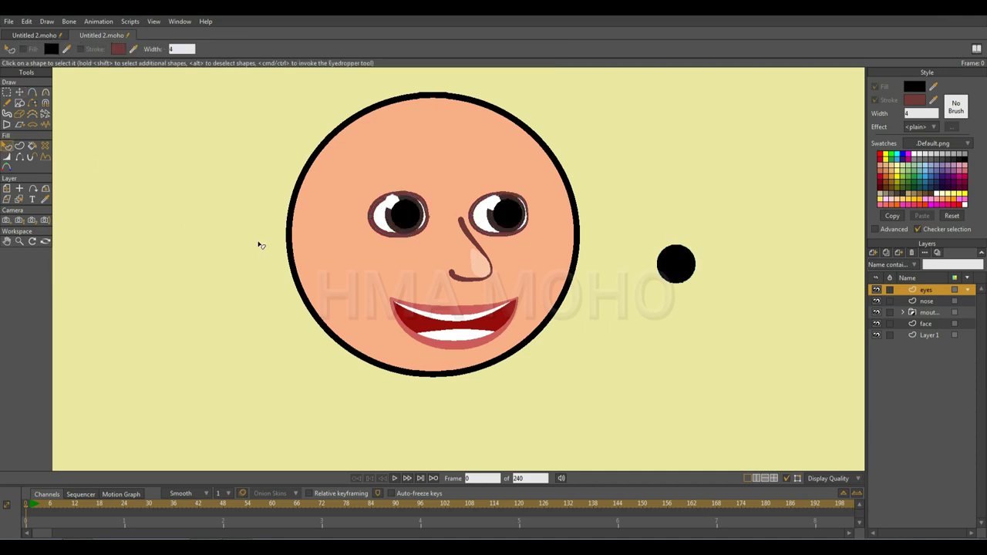
click(491, 207)
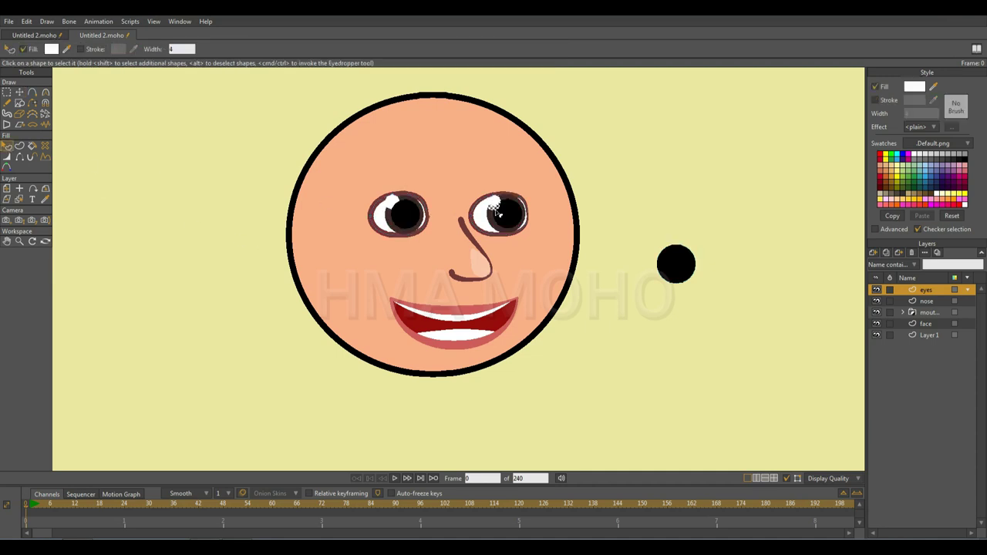
click(393, 205)
click(393, 202)
click(676, 265)
key(g)
key(Delete)
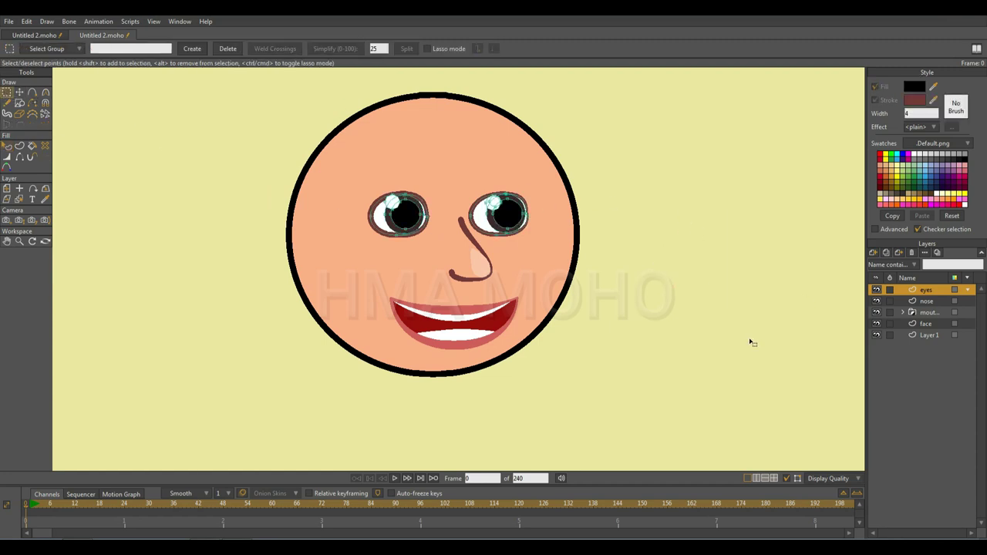
key(q)
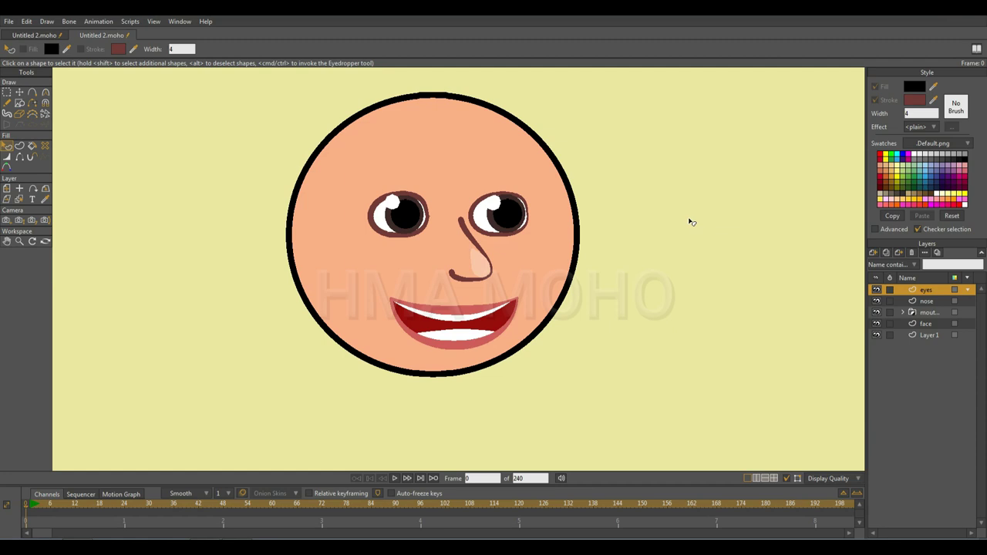
Change the fill of both irises to a dark reddish brown.
click(408, 240)
shift+click(497, 230)
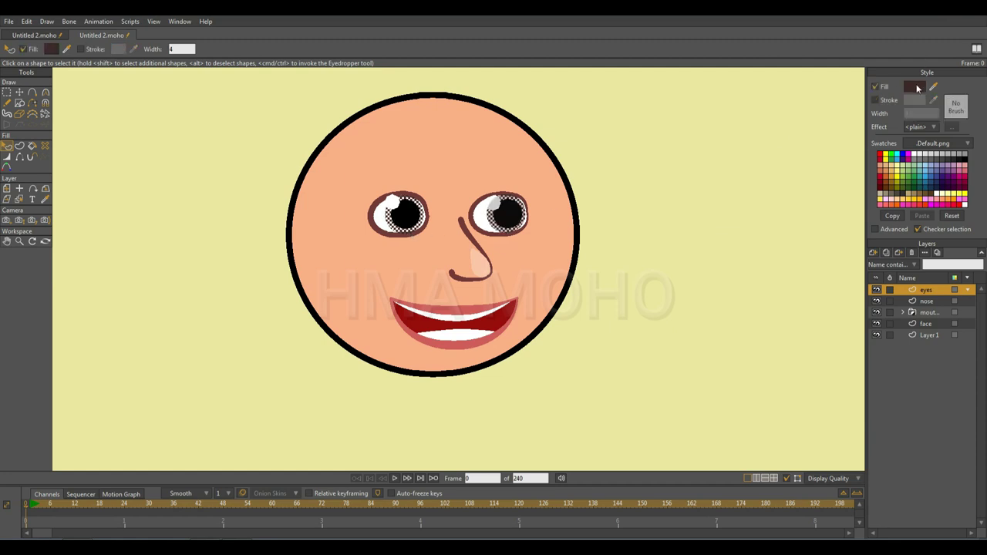
click(914, 86)
mouse_move(752, 335)
mouse_down()
mouse_move(774, 324)
mouse_move(803, 342)
mouse_move(792, 318)
mouse_move(774, 317)
mouse_move(788, 323)
mouse_up()
key(Return)
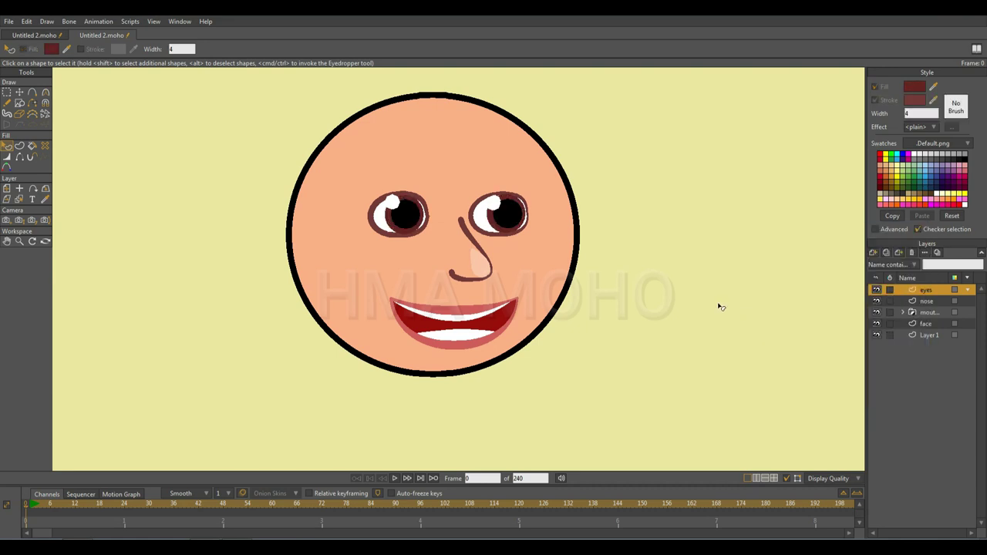
Select the outlined white shapes of both eyes on the eyes layer and cut them.
click(929, 301)
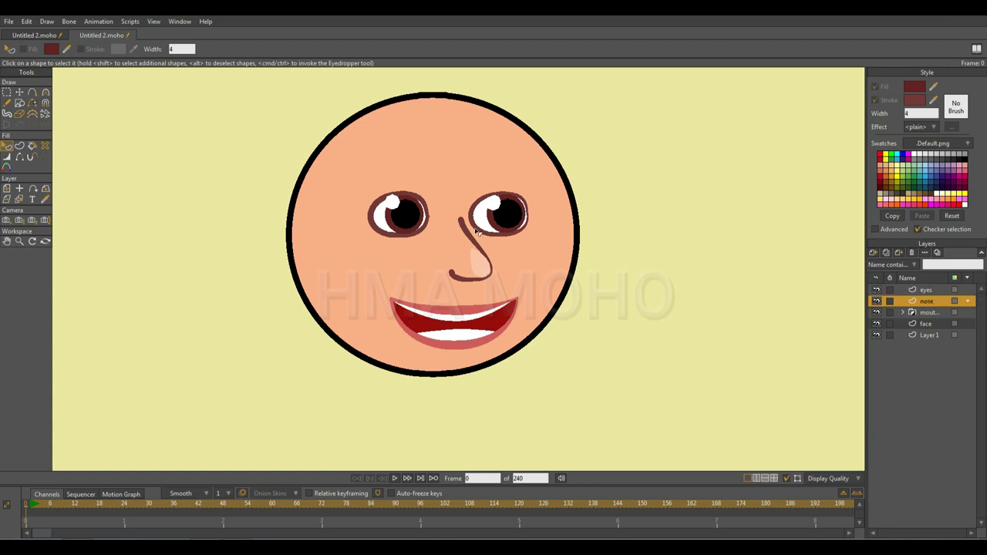
click(940, 292)
click(477, 221)
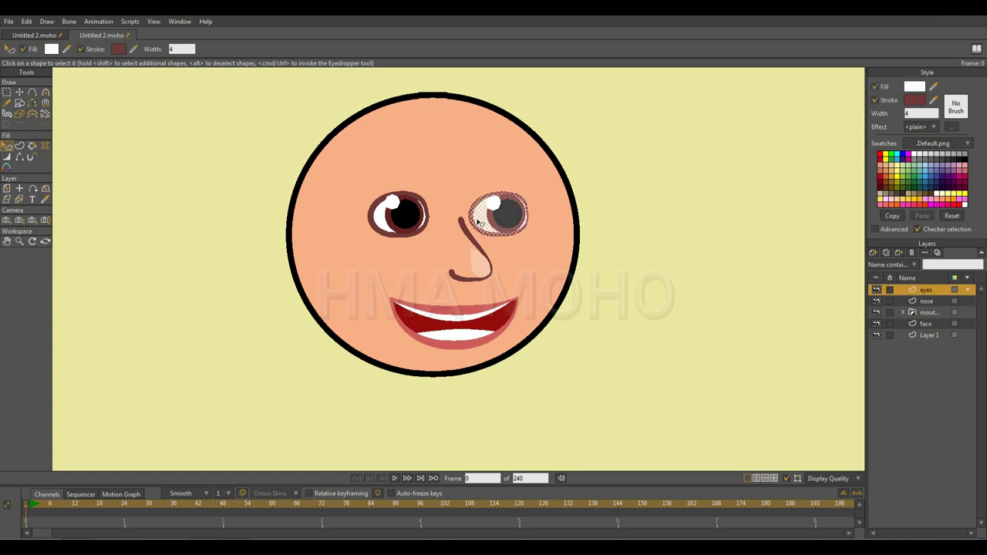
click(410, 225)
click(383, 222)
click(716, 292)
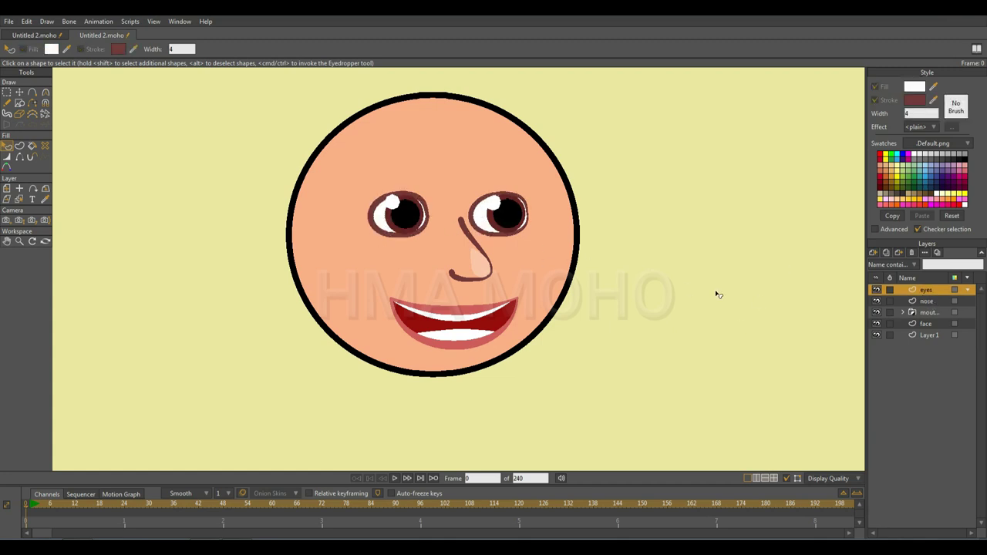
click(19, 92)
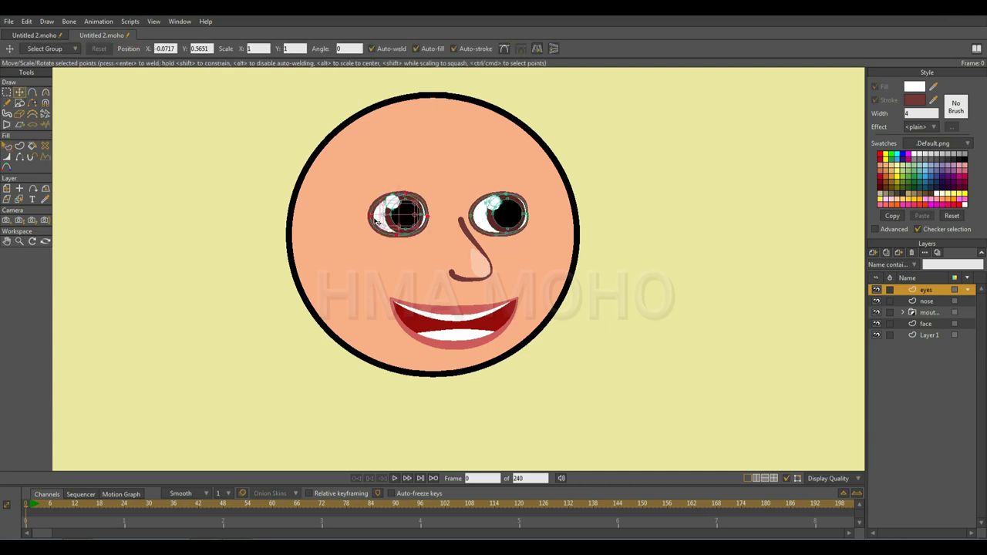
key(ctrl+a)
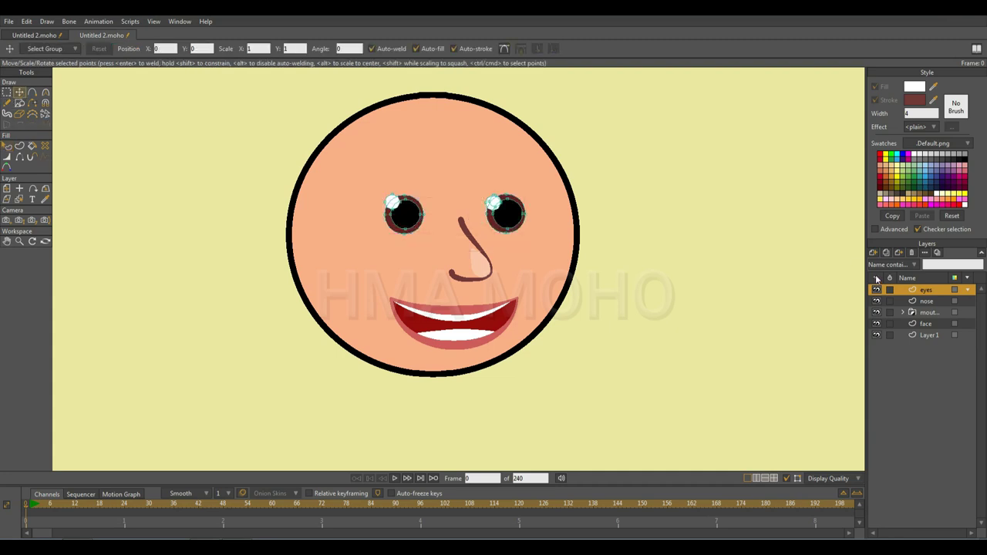
Add a vector layer named "mase of eyes".
click(872, 252)
click(925, 263)
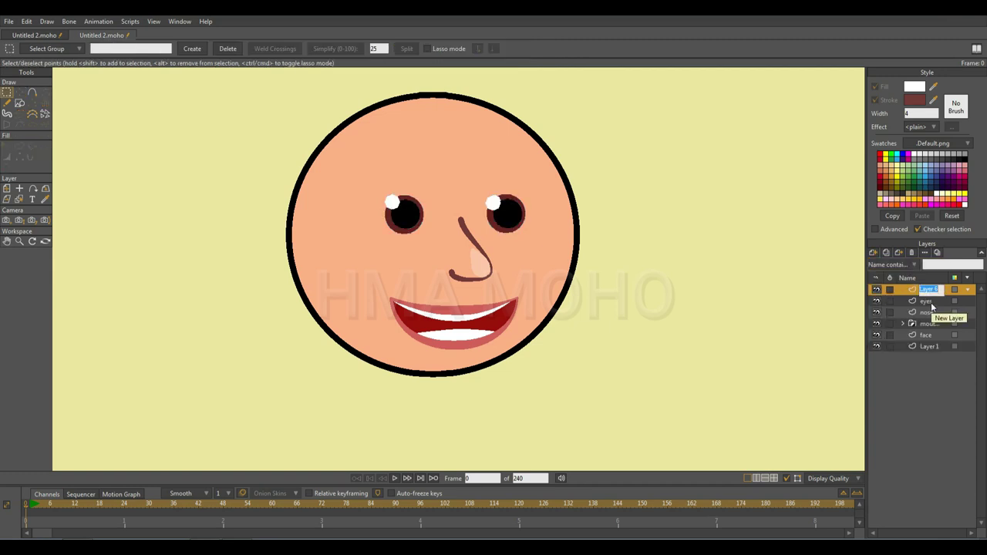
text(e)
text(a)
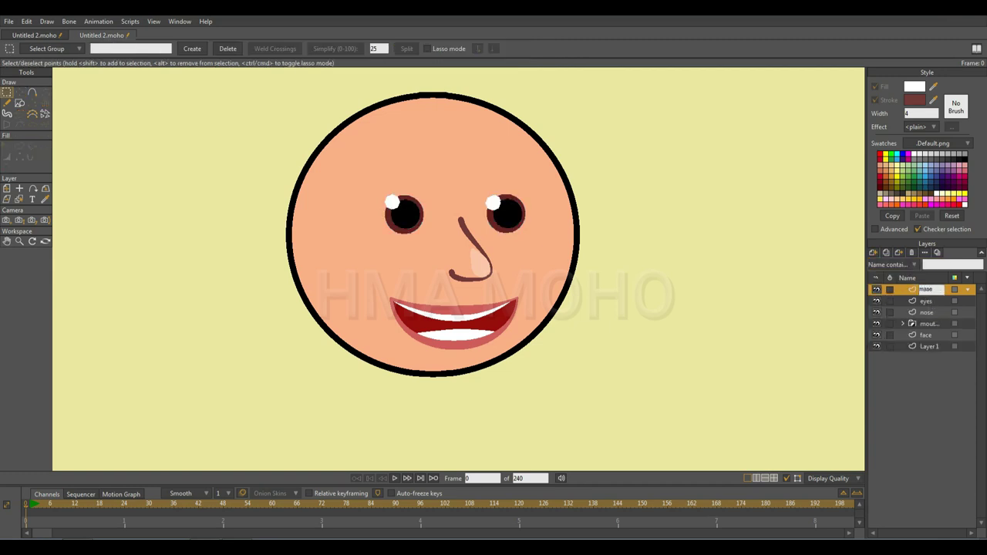
text(ea)
text(es)
key(Return)
Move the "mase of eyes" layer below the eyes layer and paste the cut eye whites into it.
drag(933, 295, 932, 309)
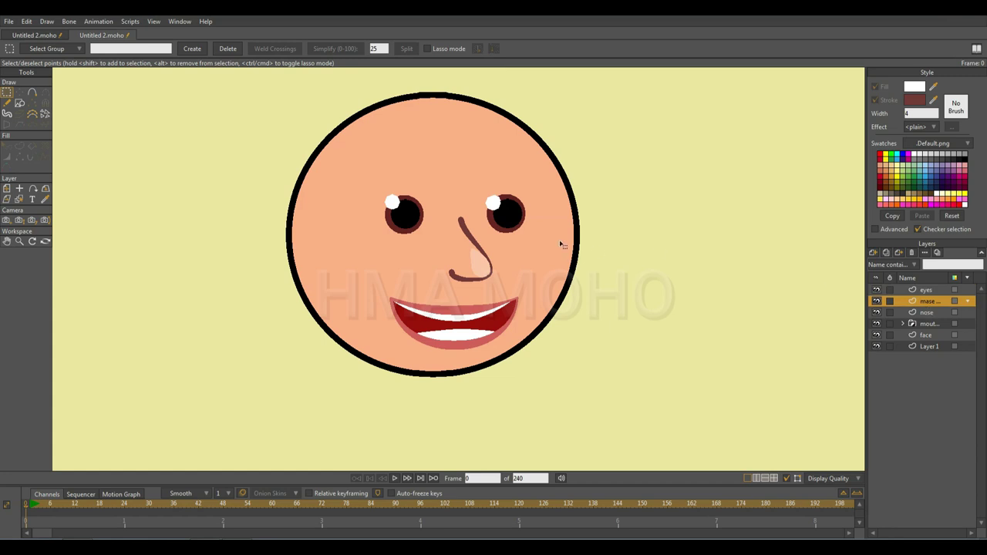
key(t)
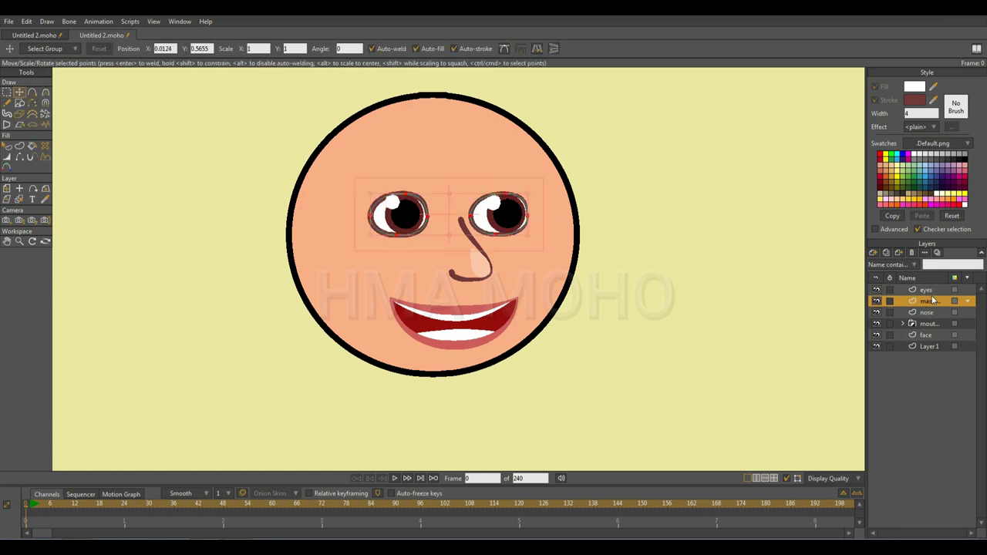
Group the eyes and "mase of eyes" layers and name the group "Eyes total".
click(926, 290)
ctrl+click(933, 301)
click(873, 253)
click(902, 300)
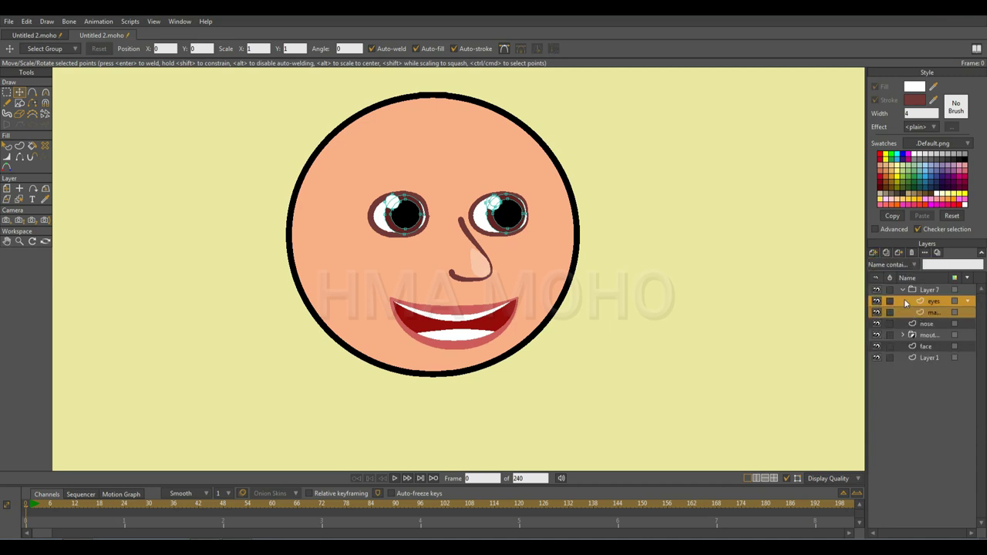
double_click(925, 290)
text(Ta)
key(BackSpace)
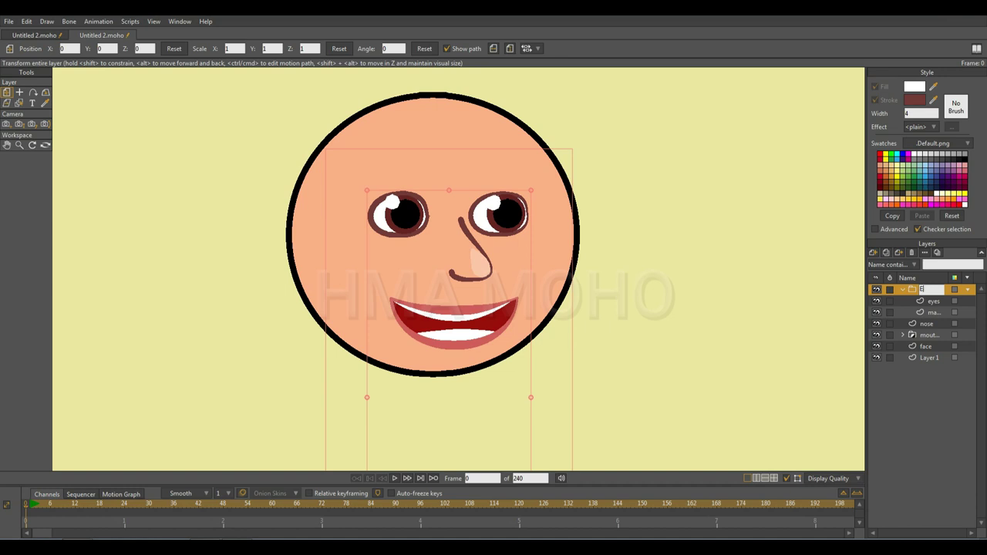
text(Eyes total)
key(Return)
Set the "Eyes total" group mask to Hide all and add the "mase of eyes" layer to the mask.
double_click(938, 291)
click(457, 106)
click(375, 175)
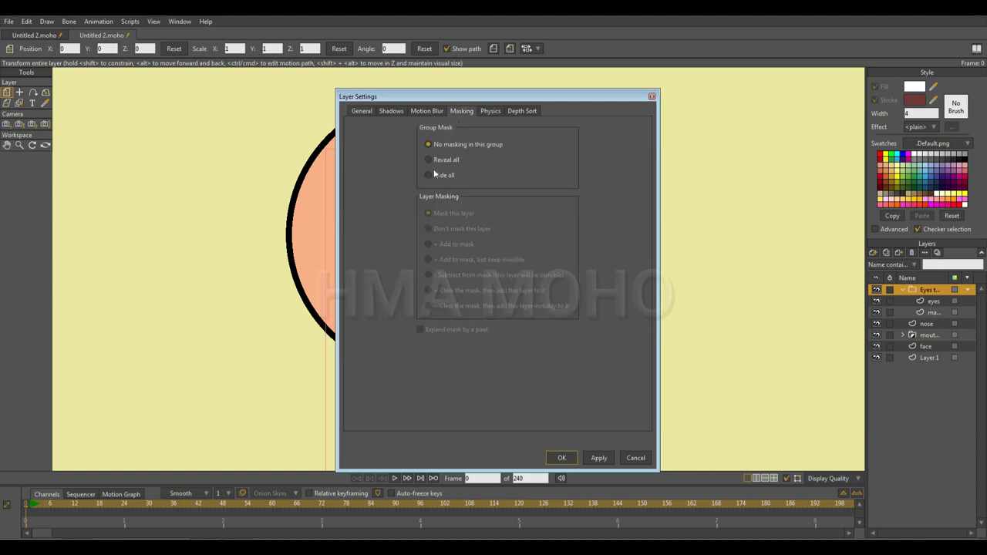
click(561, 457)
double_click(944, 311)
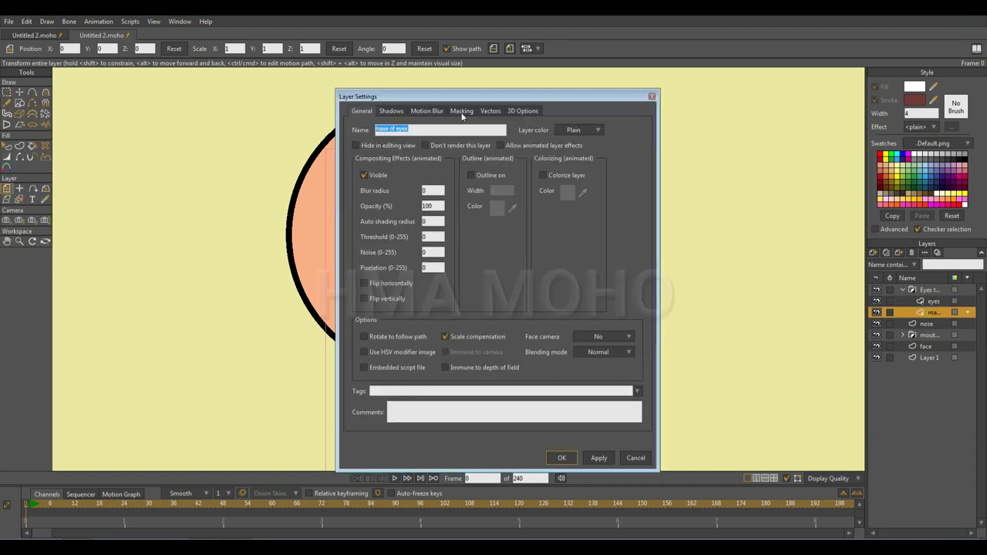
click(461, 110)
click(571, 459)
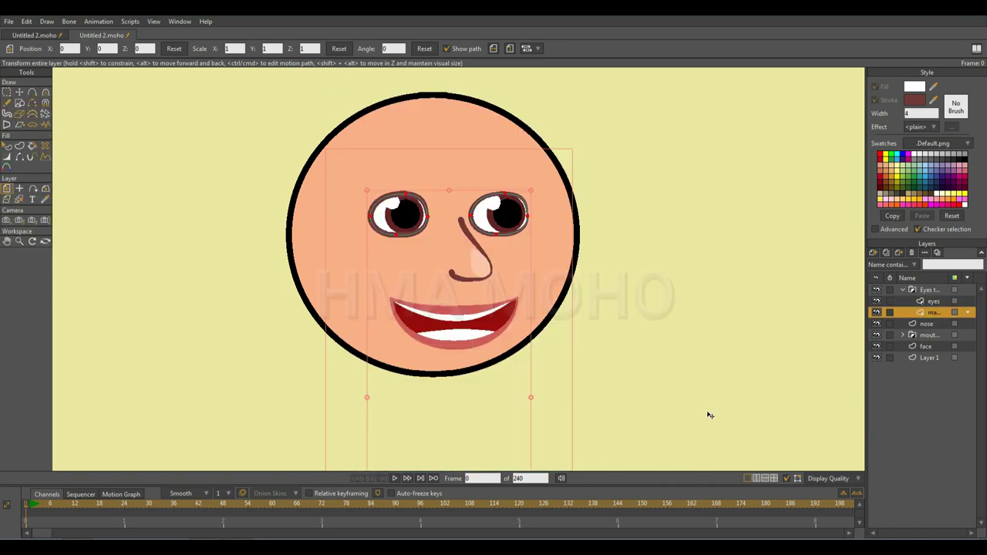
Test the eye mask by moving the irises and pupils on the eyes layer, and undo the move.
click(933, 301)
click(7, 93)
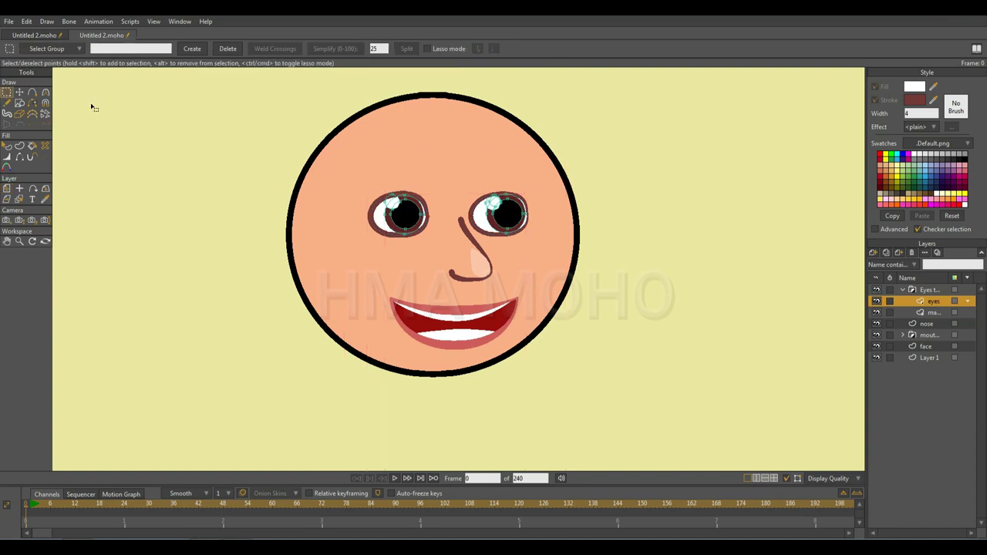
click(19, 92)
mouse_move(461, 232)
mouse_down()
mouse_move(459, 257)
mouse_move(449, 220)
mouse_move(455, 228)
mouse_up()
click(7, 146)
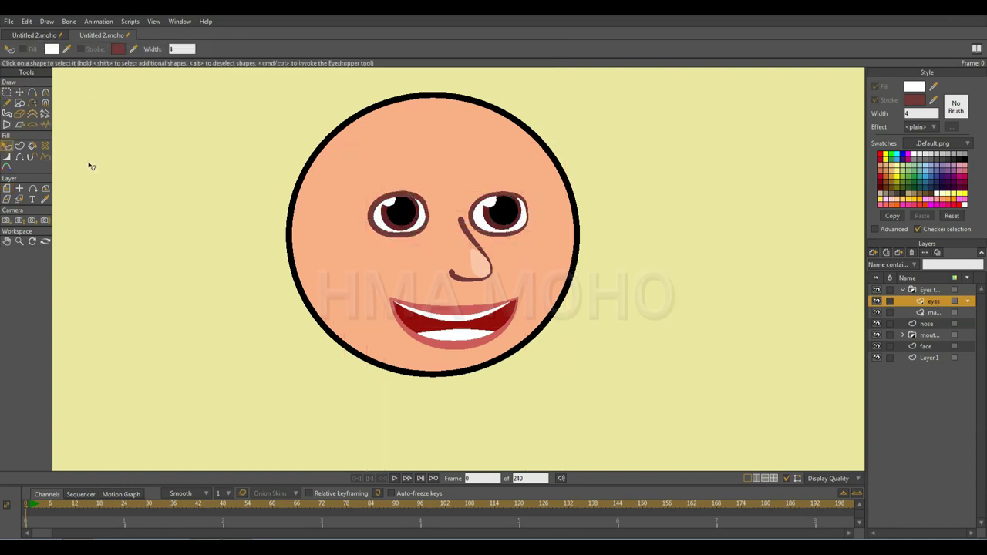
click(20, 92)
click(602, 236)
key(ctrl+z)
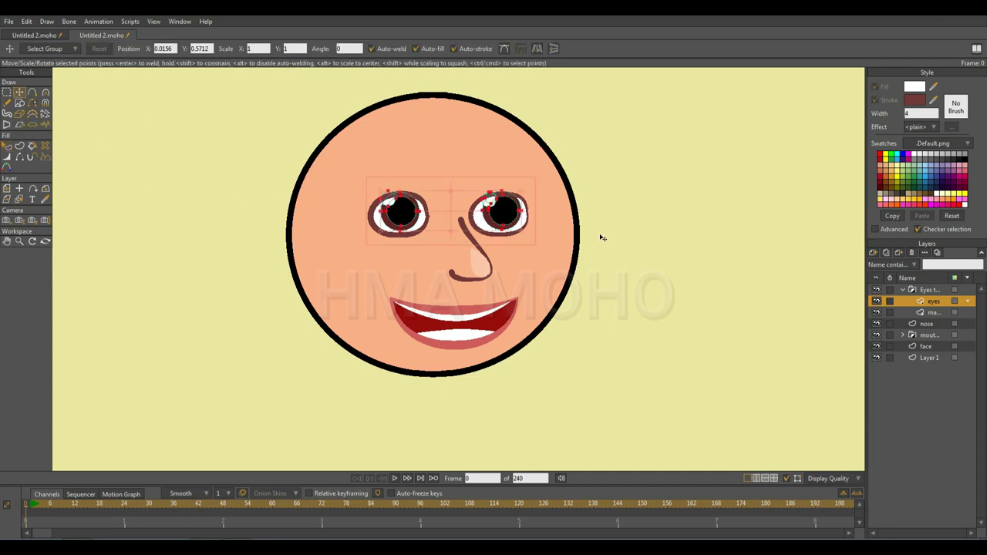
key(ctrl+z)
click(660, 256)
click(7, 145)
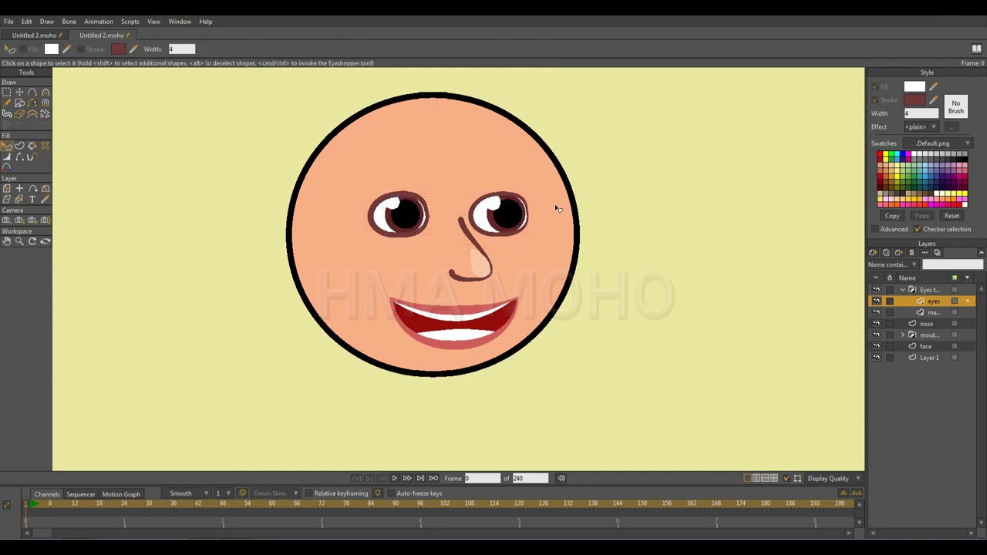
Collapse the "Eyes total" group and add a vector layer named "eyes brown" above it.
click(901, 291)
click(873, 252)
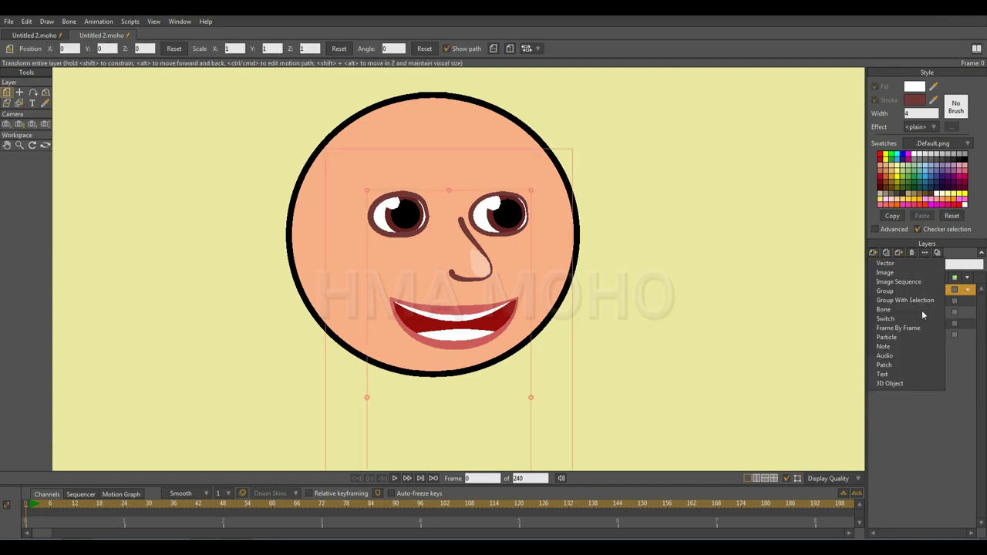
click(910, 264)
text(eyes b)
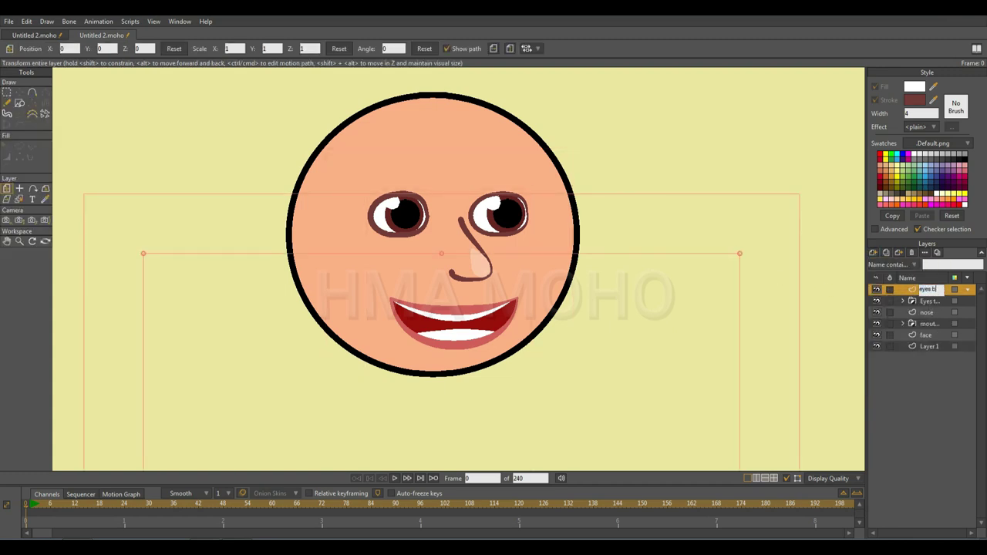
text(rown)
key(Return)
Draw a freehand arched eyebrow stroke above each eye on the "eyes brown" layer.
click(8, 103)
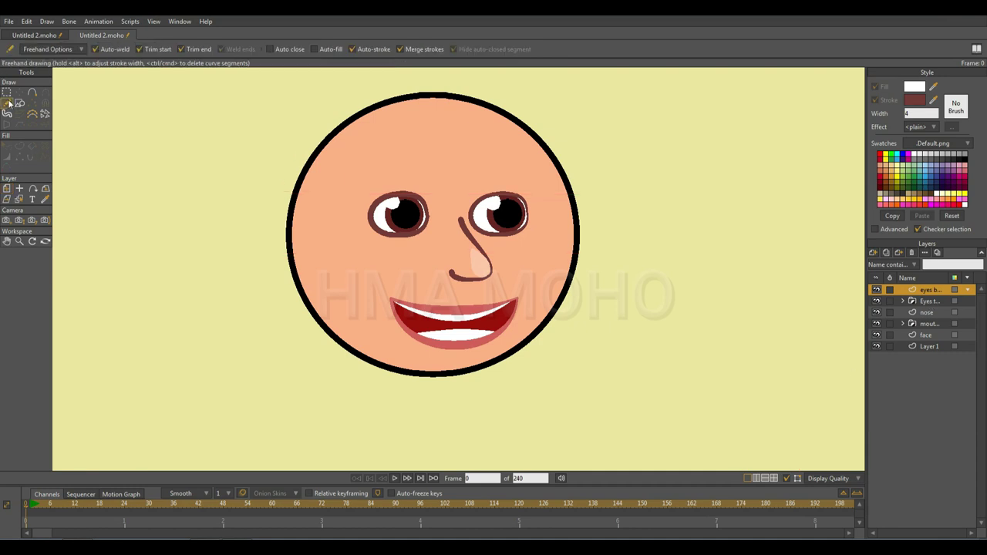
mouse_move(463, 183)
mouse_down()
mouse_move(495, 170)
mouse_move(529, 179)
mouse_up()
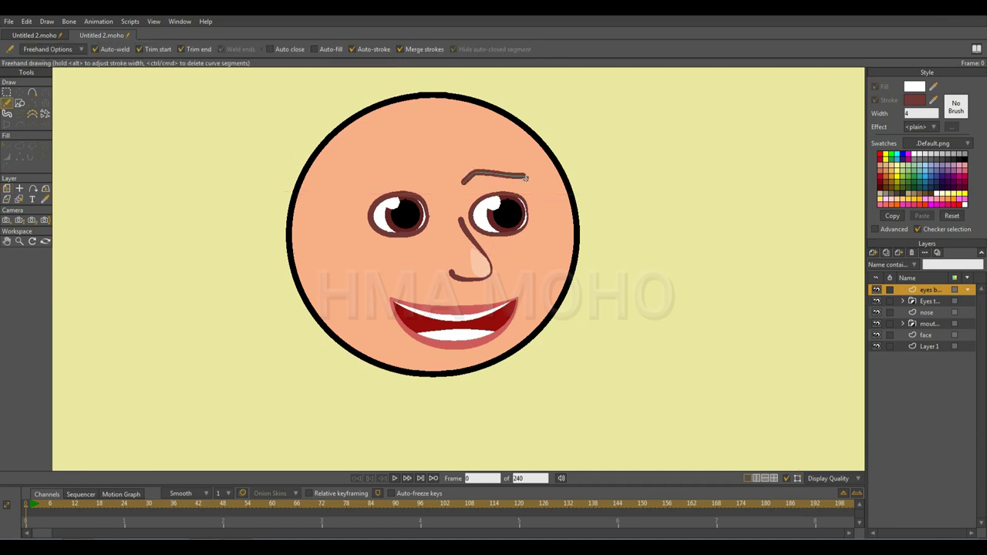
mouse_move(433, 183)
mouse_down()
mouse_move(378, 166)
mouse_move(351, 176)
mouse_up()
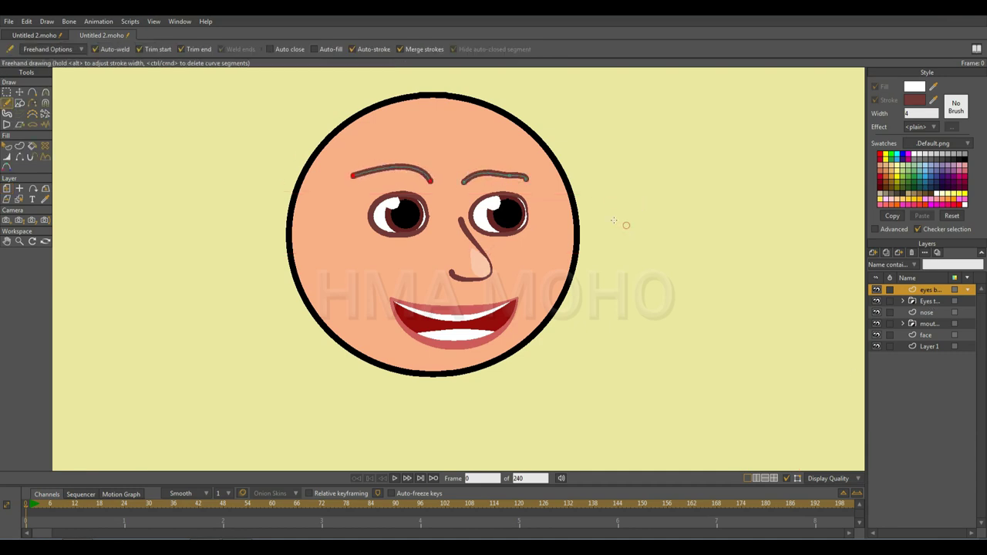
Reshape both eyebrows into smooth arches by moving points and adjusting their curve handles.
click(20, 92)
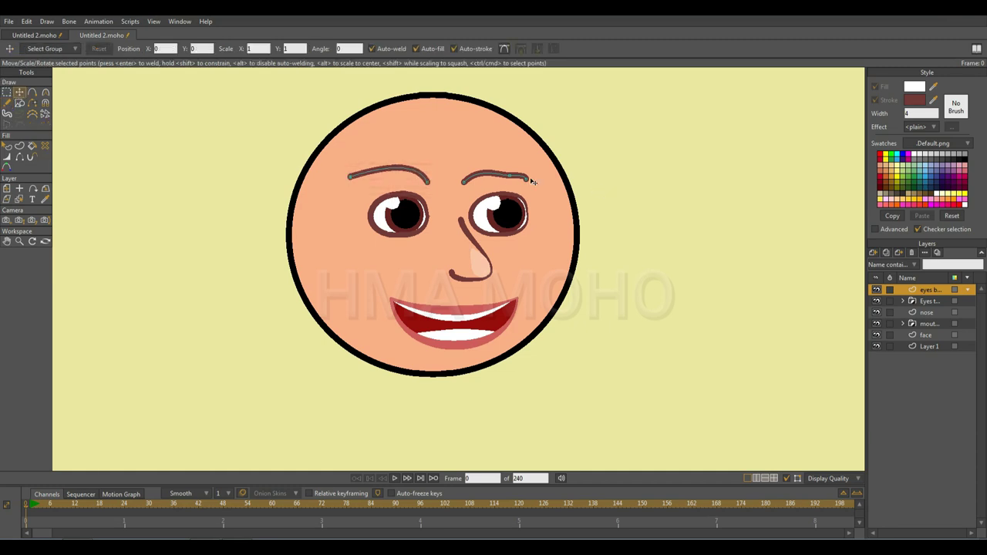
drag(531, 180, 515, 156)
click(46, 93)
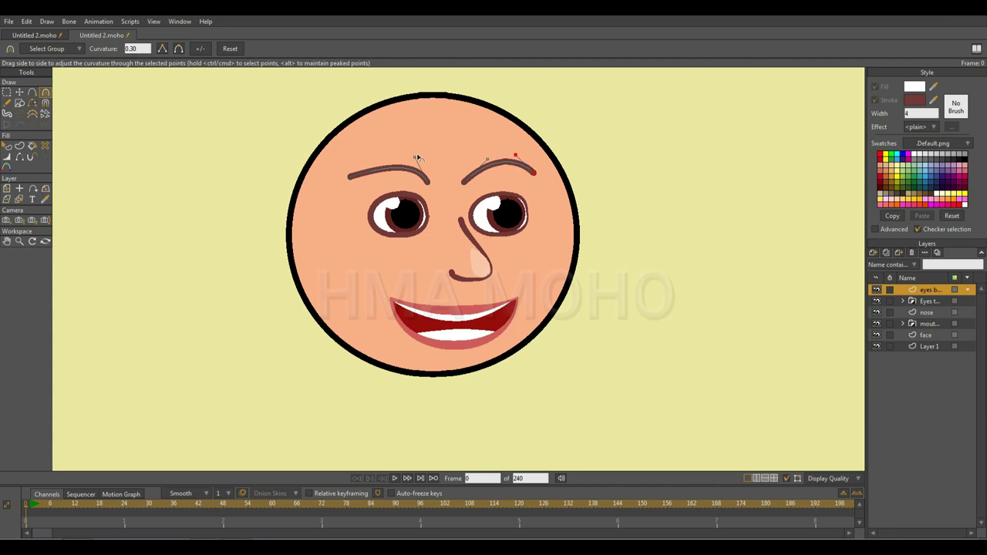
drag(367, 171, 367, 159)
drag(516, 156, 531, 179)
Refine the eyebrows' curvature and end points, and extend the left eyebrow's outer end outward.
click(19, 93)
drag(344, 178, 421, 155)
key(ctrl+z)
click(45, 92)
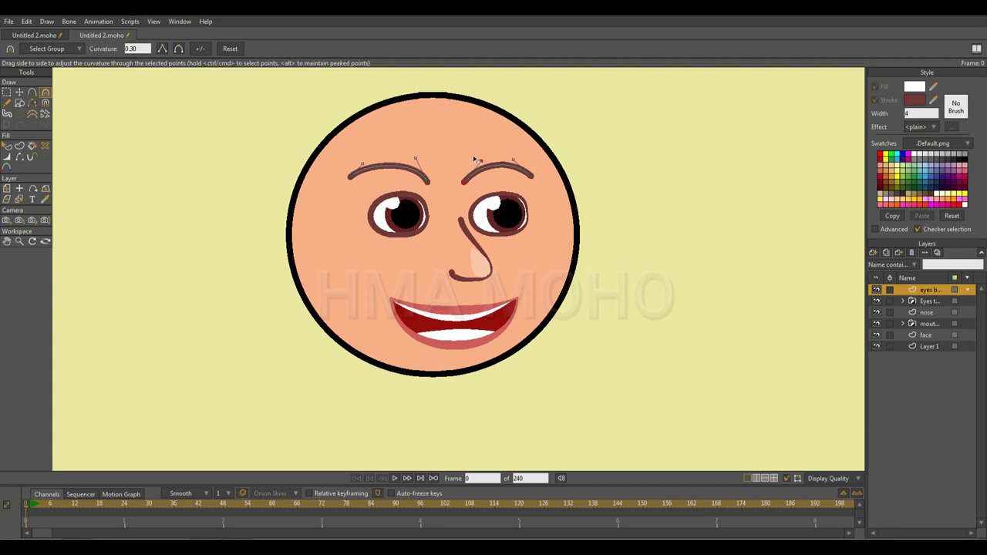
click(422, 154)
key(t)
click(349, 187)
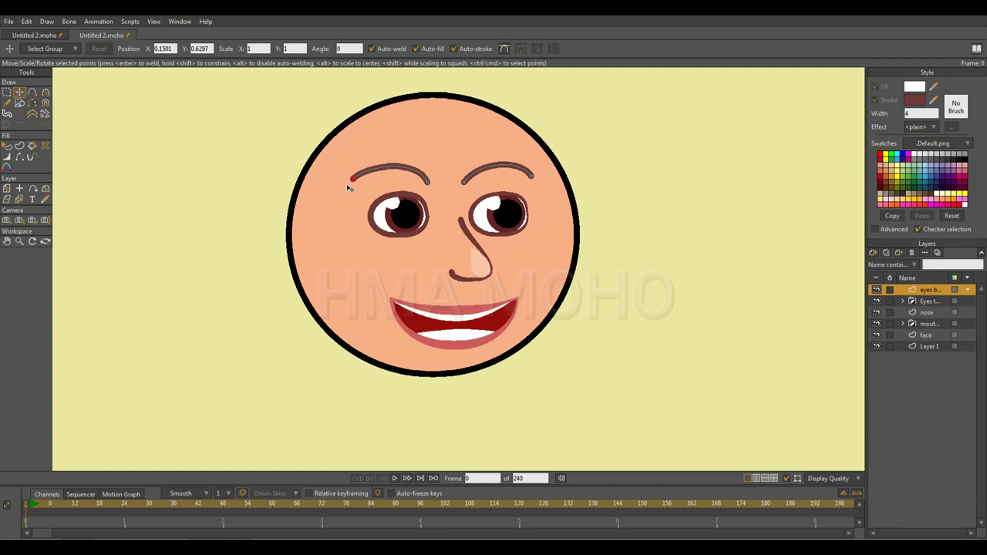
key(c)
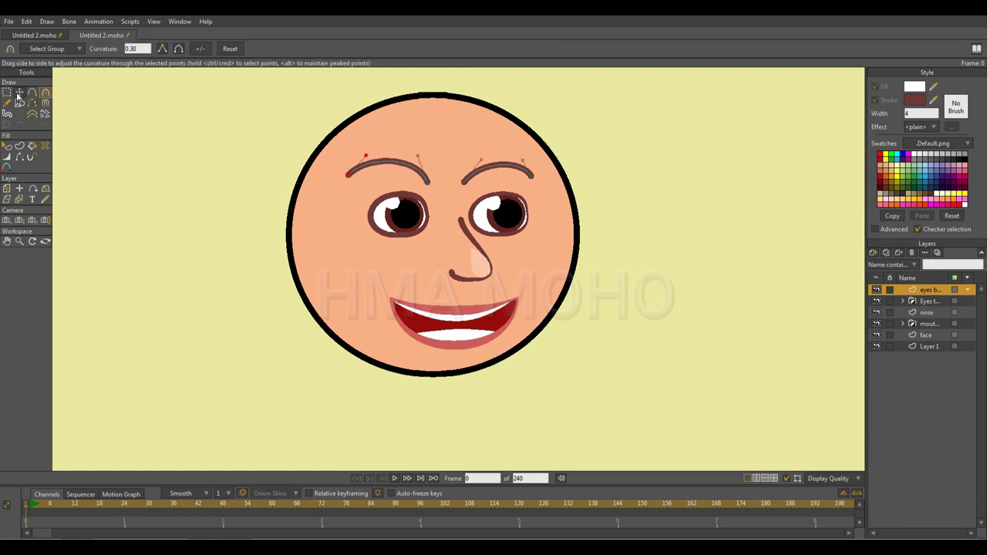
click(18, 94)
click(465, 179)
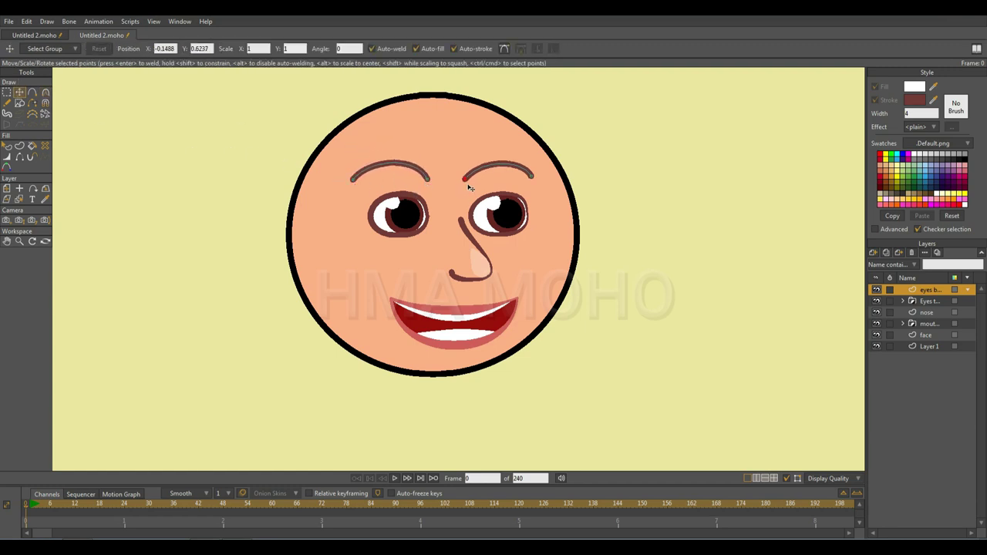
drag(348, 183, 332, 186)
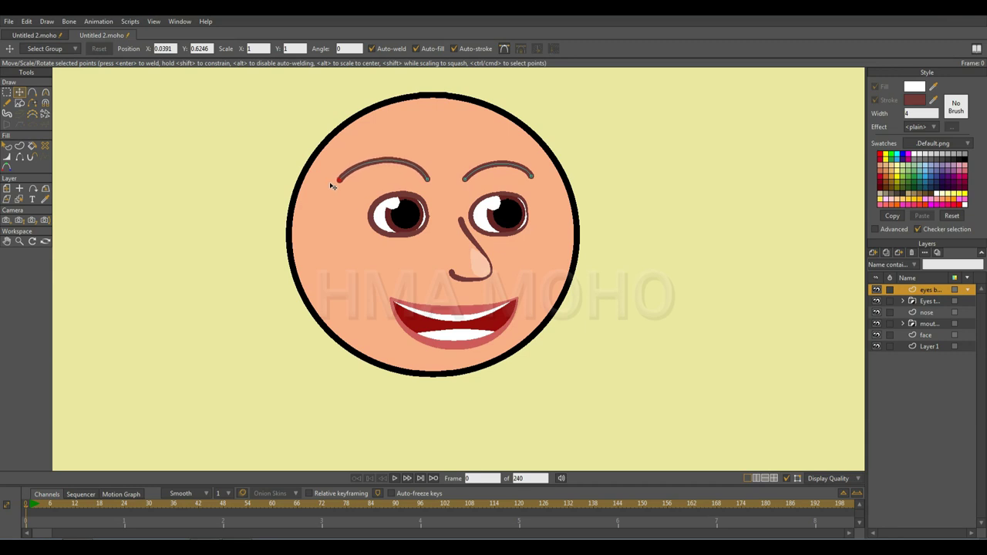
Thicken the line width at the inner ends of both eyebrows so they taper outward.
click(7, 157)
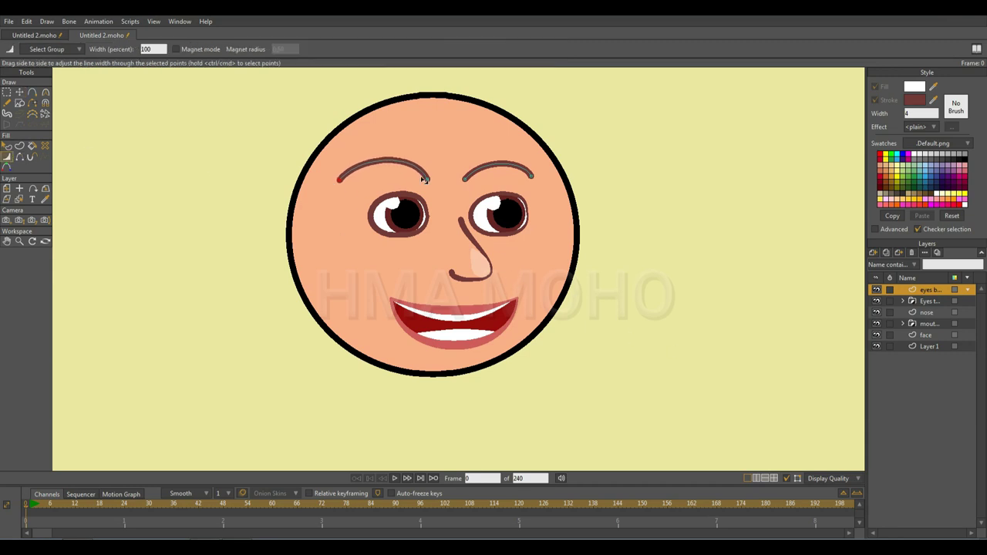
click(429, 179)
drag(480, 185, 442, 184)
key(q)
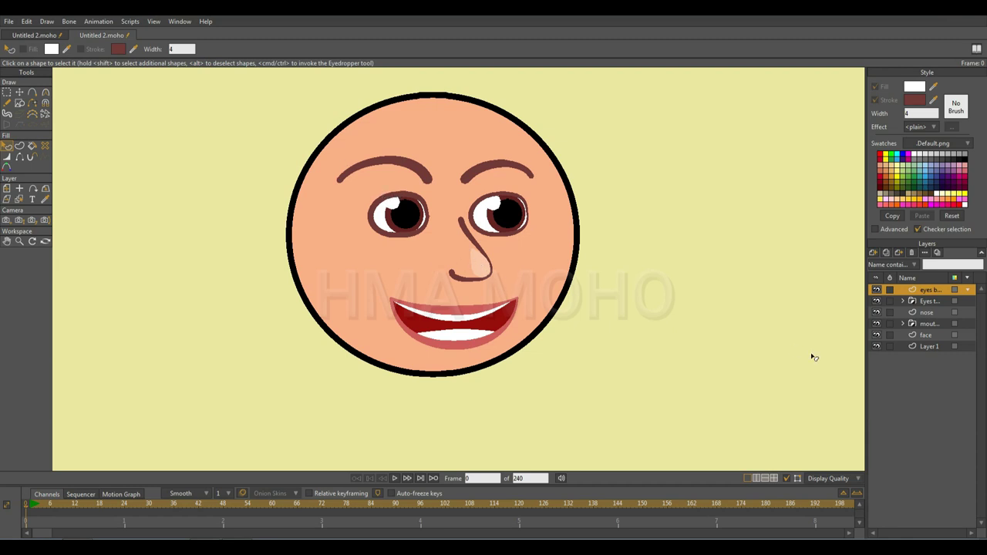
Draw a small oval on the face layer over the right cheek, beside the nose.
click(933, 335)
click(19, 102)
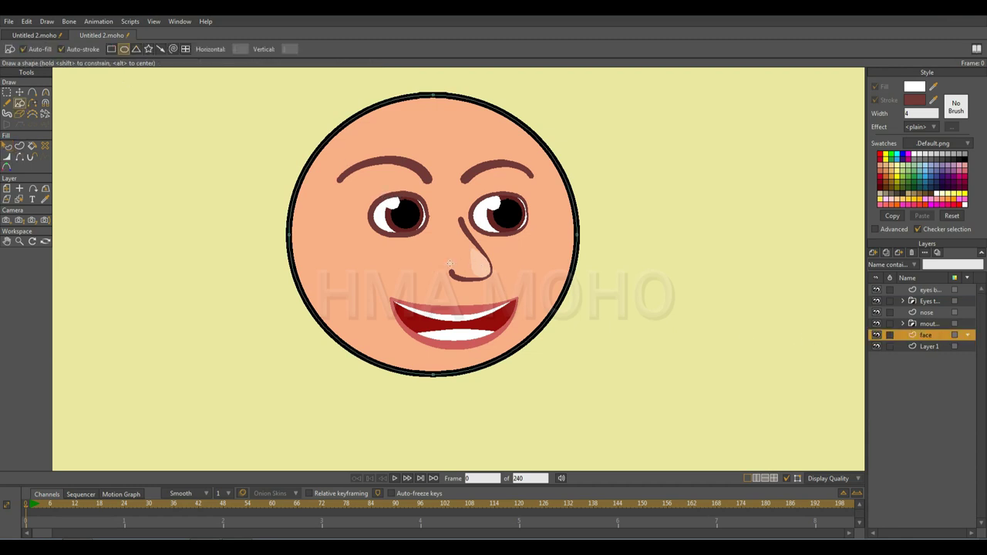
drag(502, 249, 545, 286)
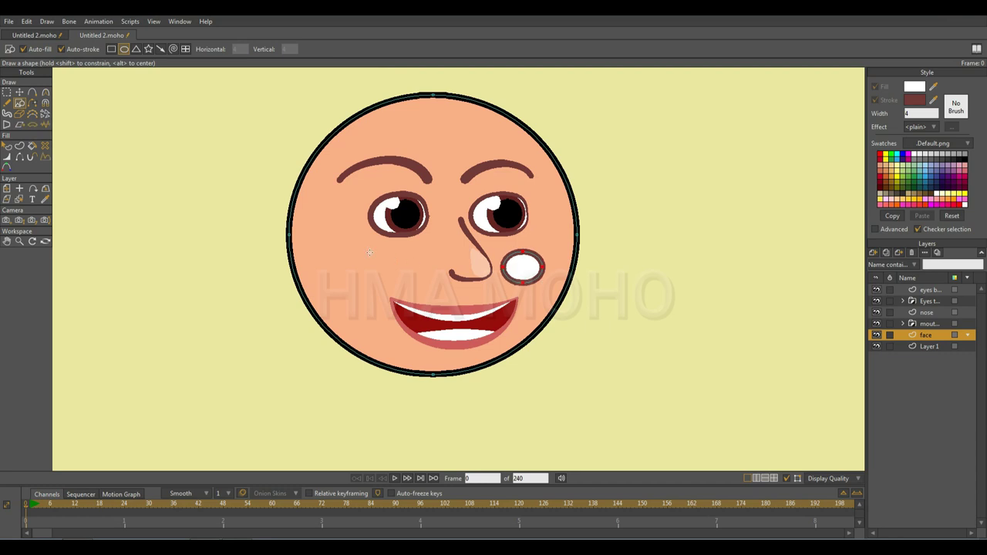
Remove the cheek oval's stroke and change its fill to light pink.
click(8, 147)
click(875, 101)
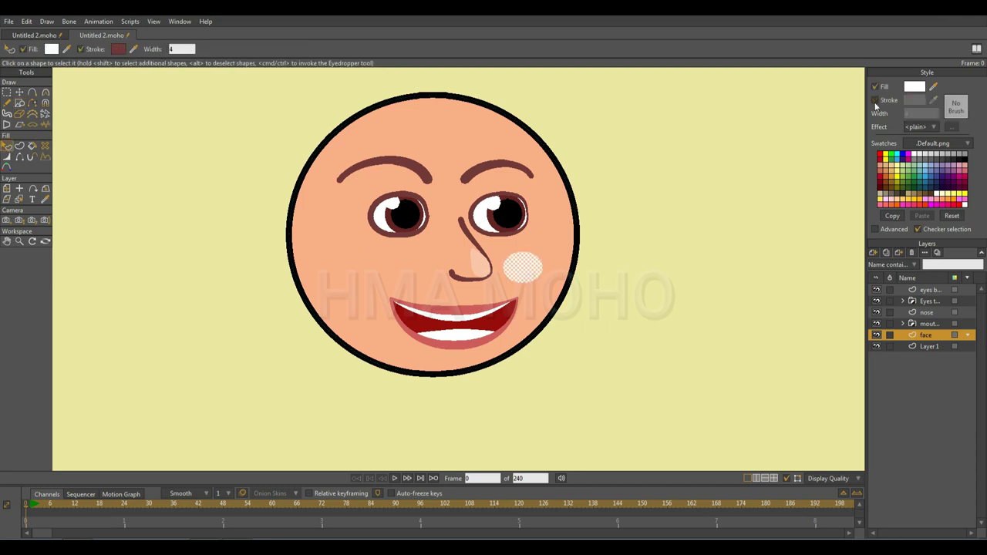
click(923, 89)
drag(711, 397, 462, 312)
mouse_move(757, 302)
mouse_down()
mouse_move(752, 255)
mouse_move(745, 266)
mouse_move(757, 266)
mouse_move(755, 251)
mouse_up()
click(863, 397)
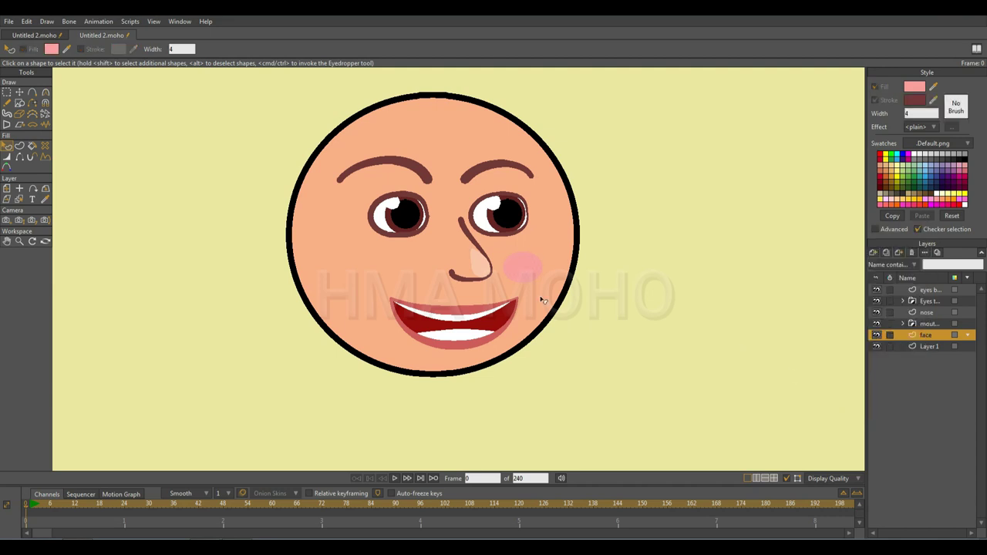
Duplicate the pink oval onto the left cheek, and adjust the size and placement of both ovals.
key(t)
drag(542, 252, 401, 269)
key(ctrl+v)
drag(364, 240, 388, 256)
drag(524, 269, 518, 269)
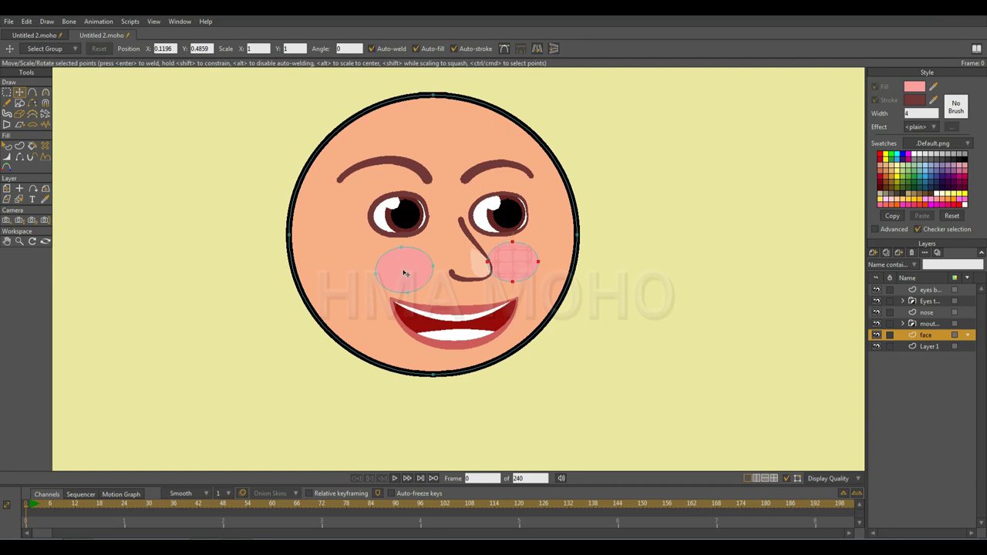
Select both pink cheek shapes together.
key(q)
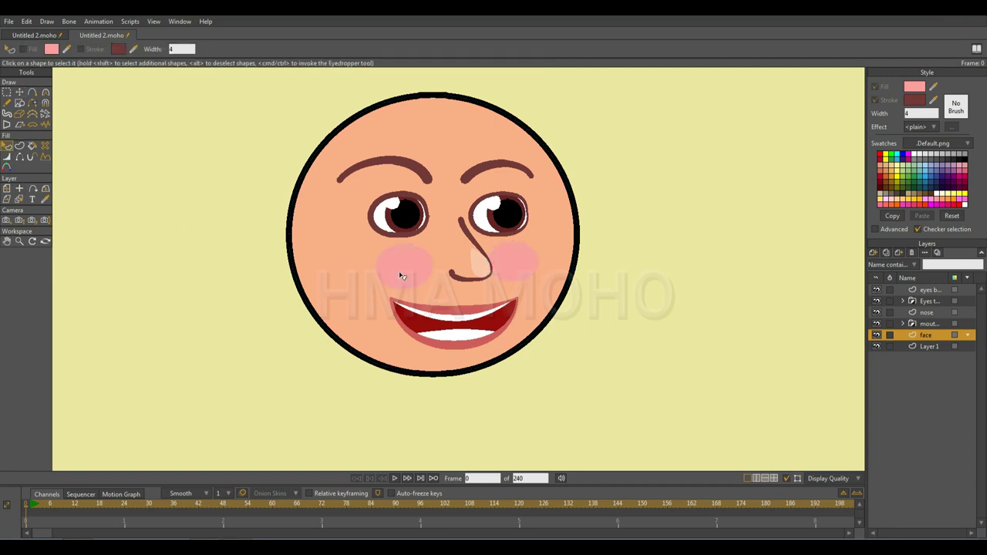
click(402, 276)
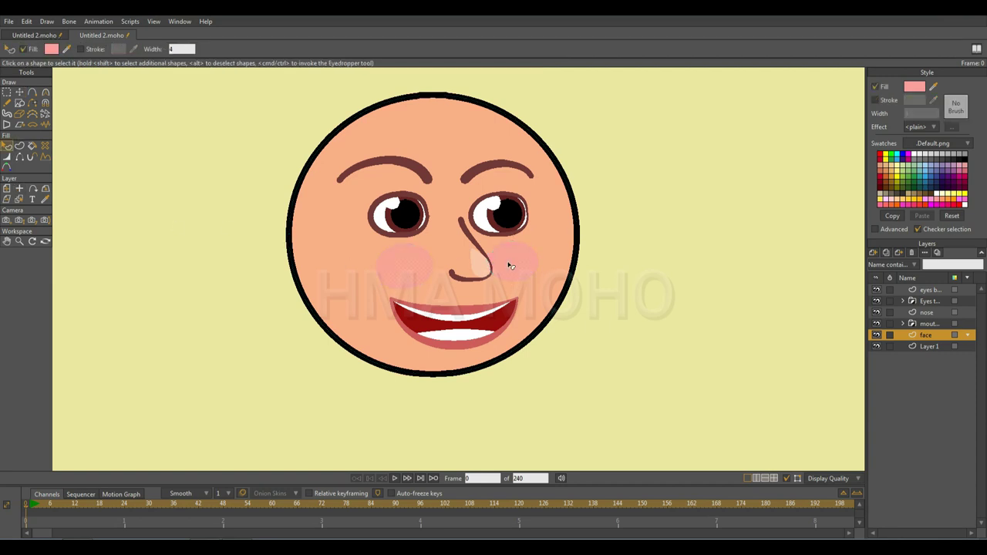
click(929, 128)
click(937, 150)
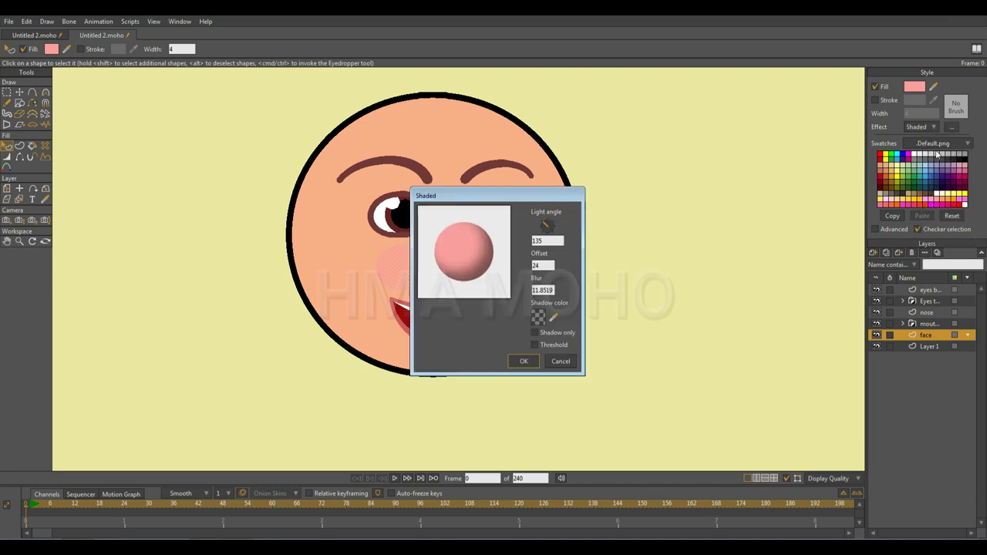
click(561, 362)
Apply the Soft Edge effect to both cheek ovals with Threshold off, and deselect them.
click(928, 128)
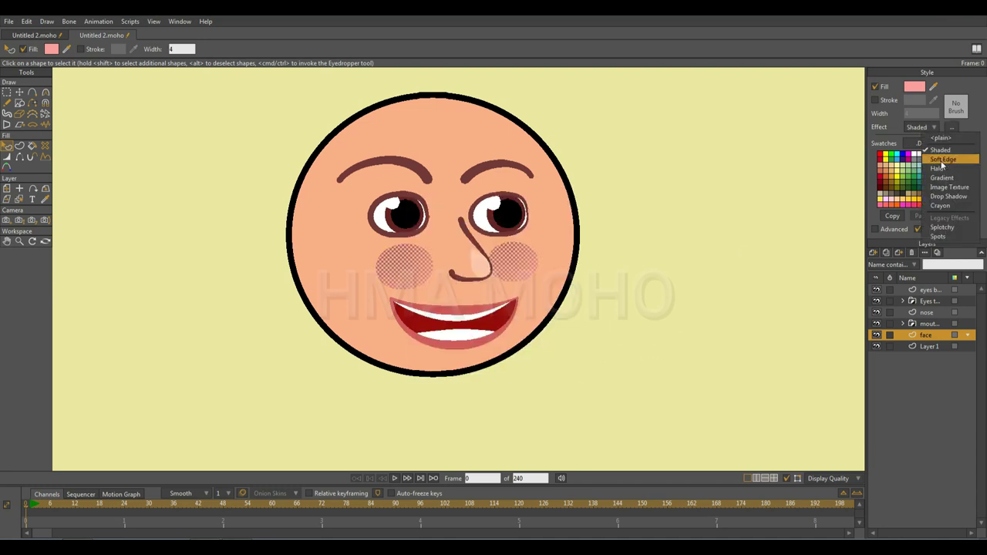
click(941, 162)
click(541, 262)
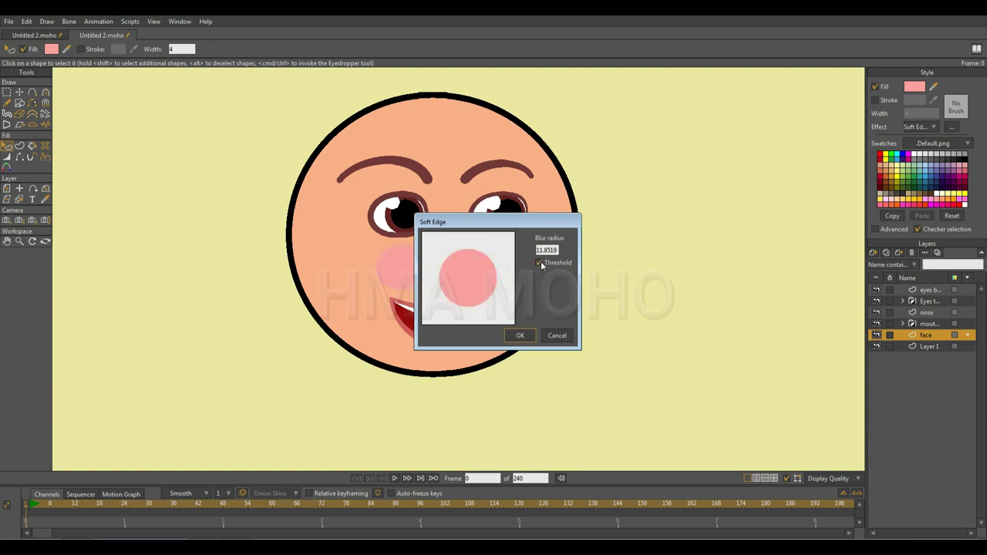
click(541, 262)
drag(515, 222, 682, 212)
click(684, 323)
click(600, 303)
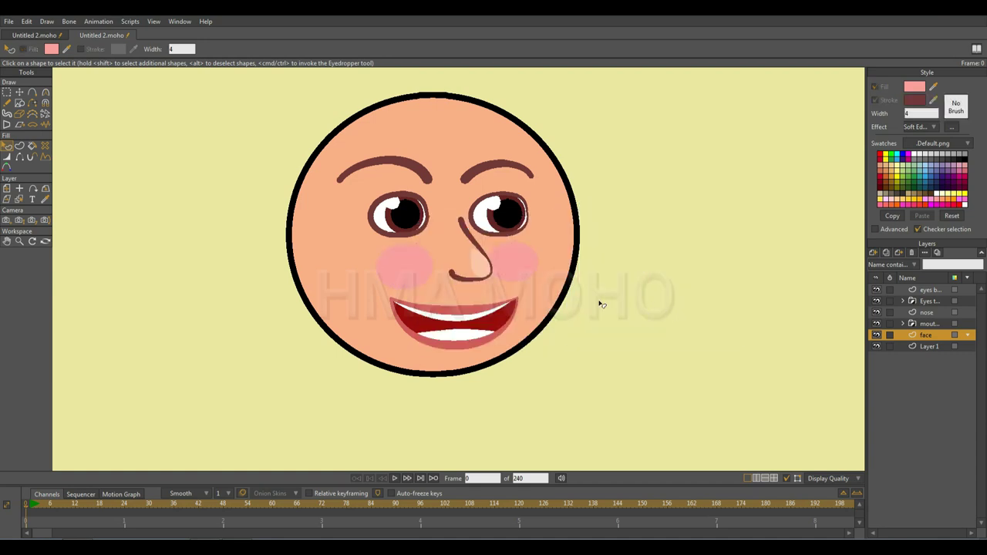
Render a preview of frame 0 to check the face, and close it.
key(ctrl+r)
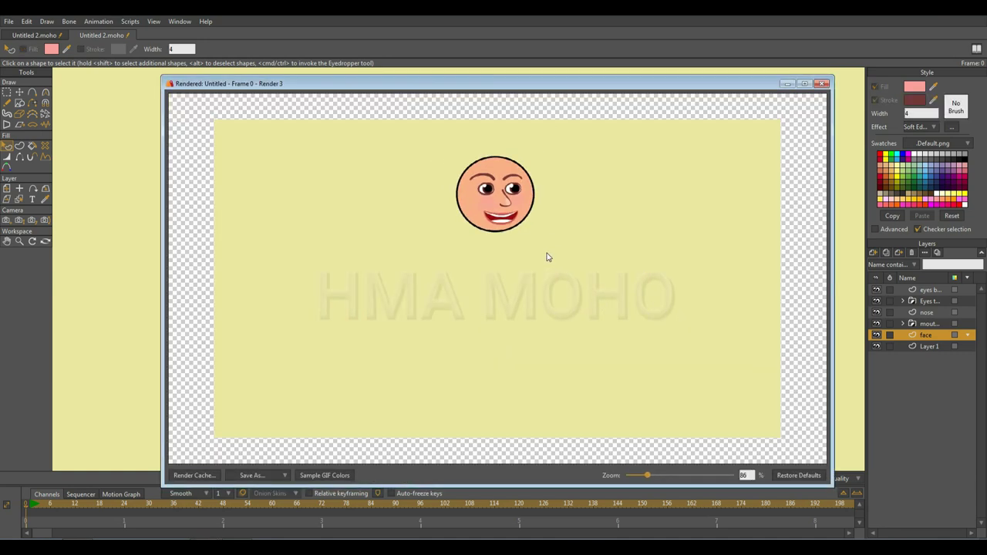
click(823, 84)
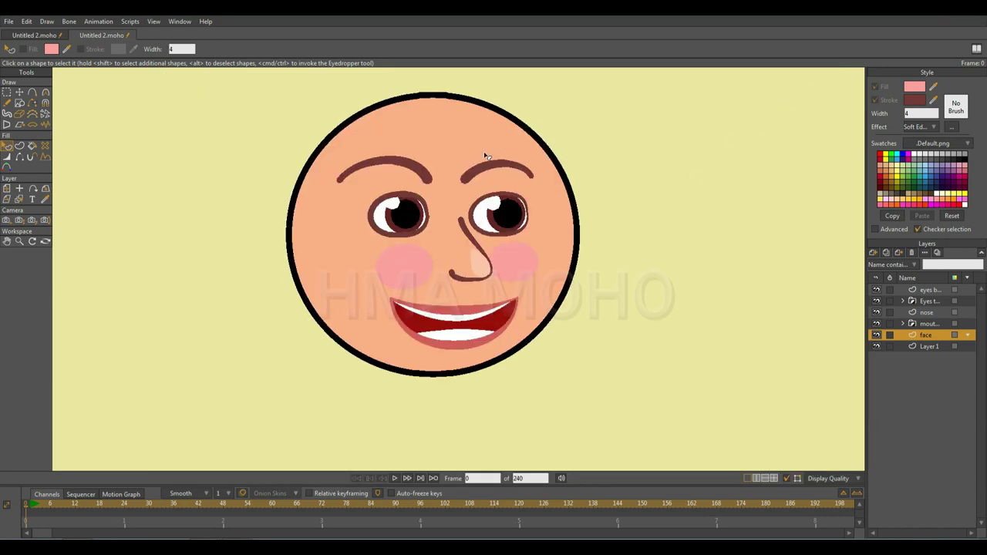
Widen the left cheek oval slightly by pulling its inner point toward the nose.
scroll(468, 235, down, 2)
scroll(480, 230, up, 2)
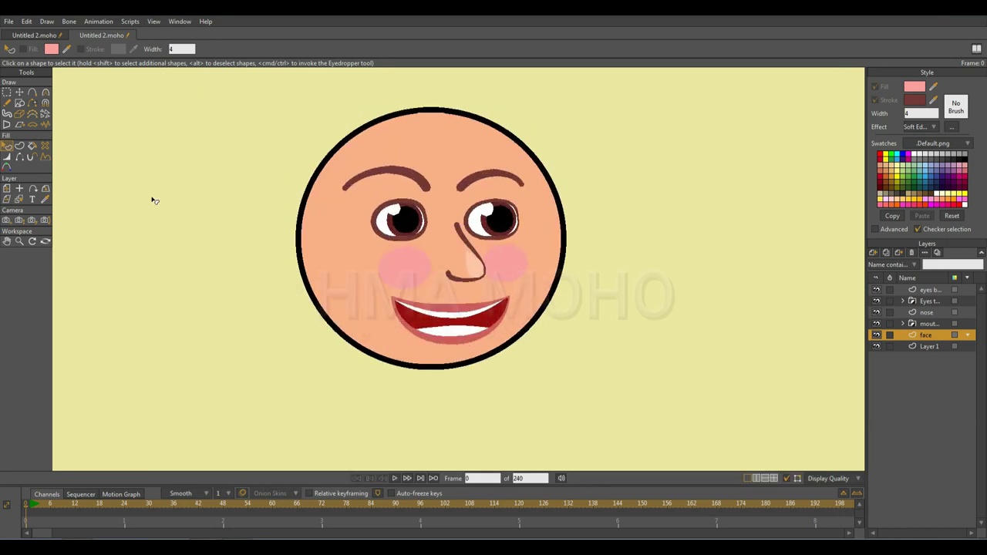
key(t)
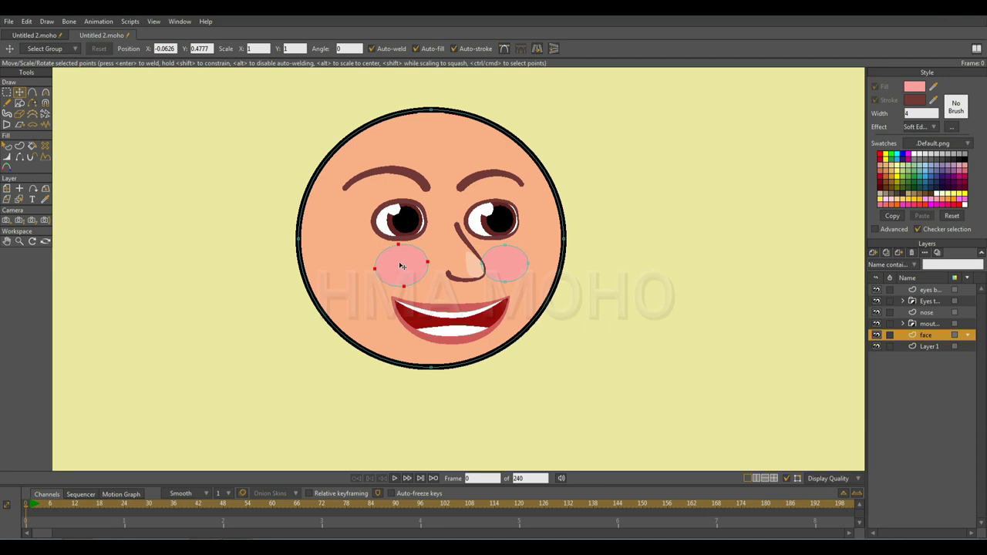
click(638, 296)
drag(445, 271, 406, 257)
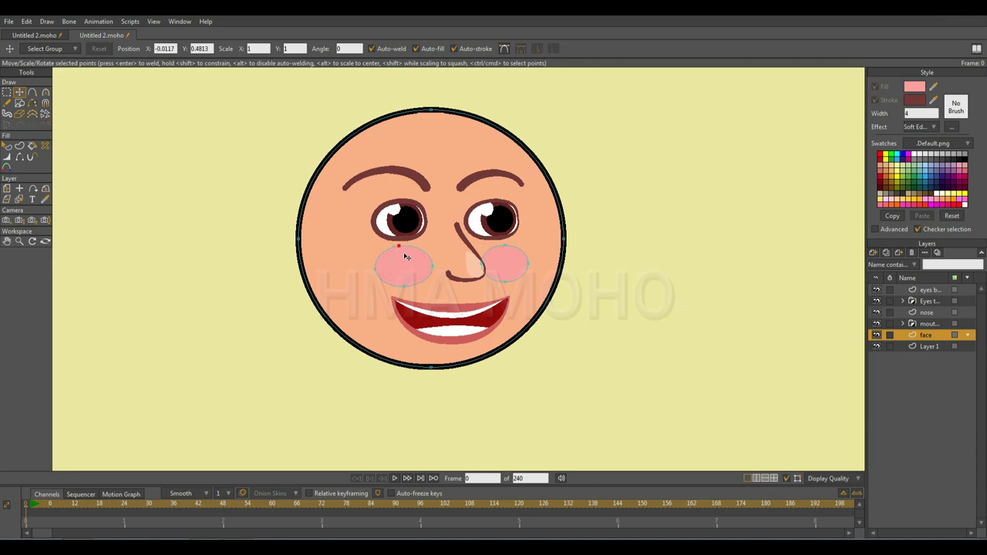
key(q)
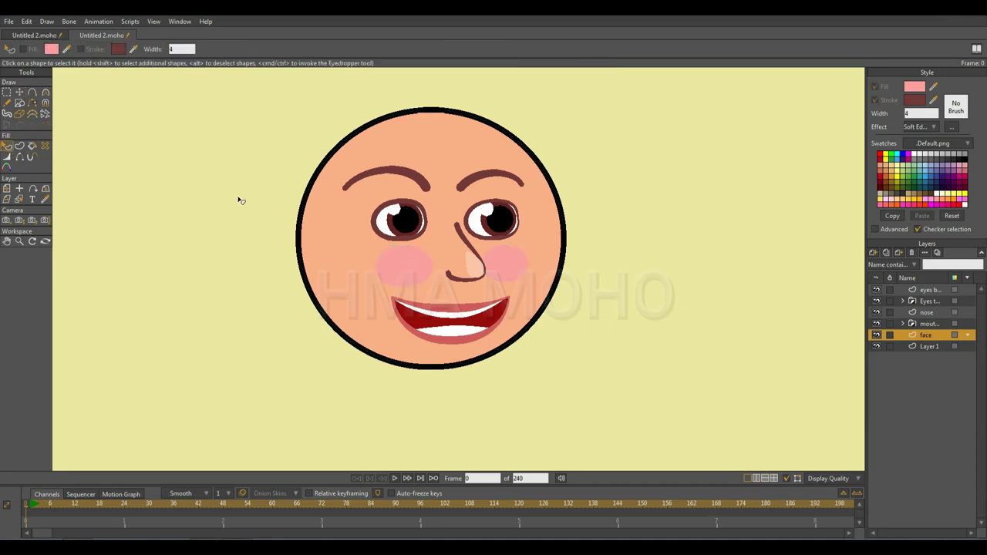
Add a new vector layer named "hair" above the eyebrows layer.
scroll(241, 200, down, 1)
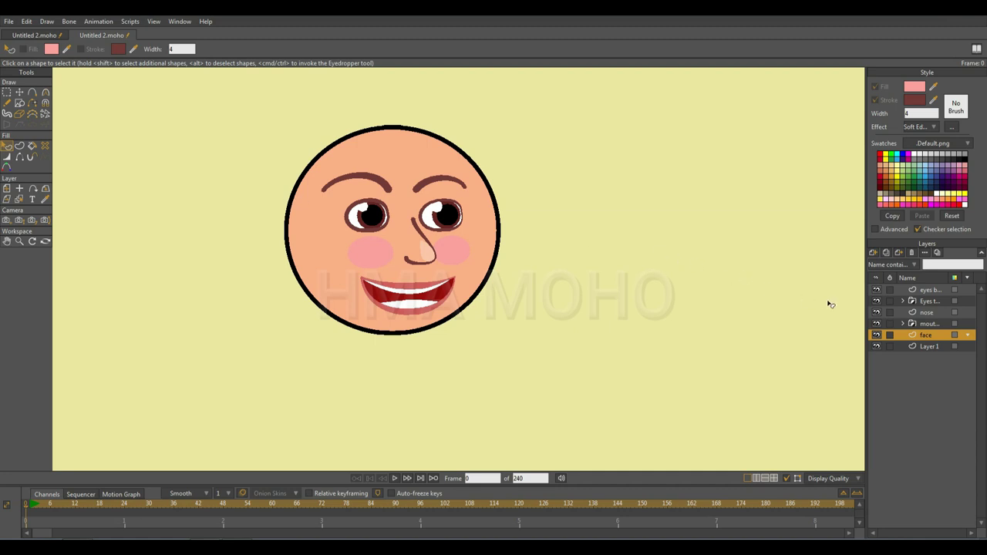
click(929, 291)
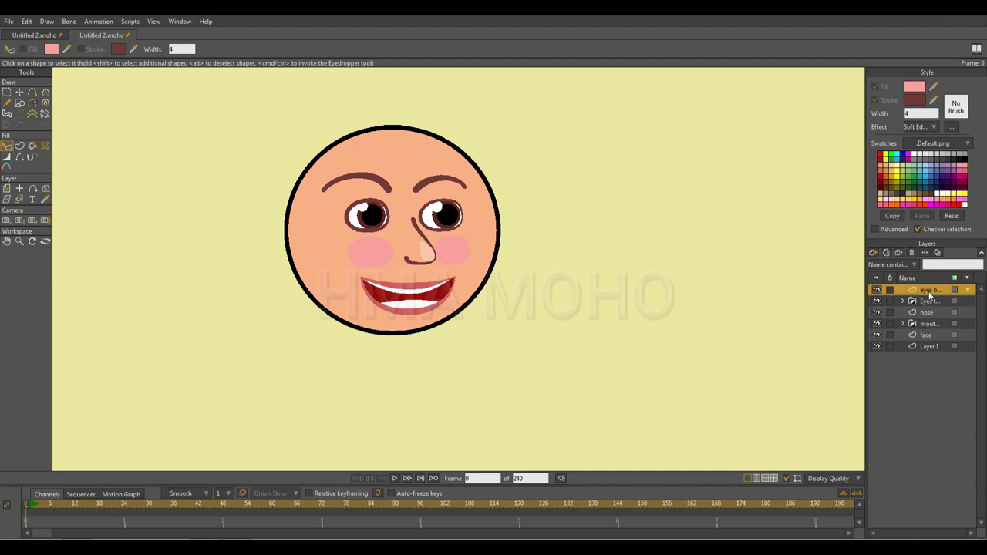
click(874, 252)
click(890, 265)
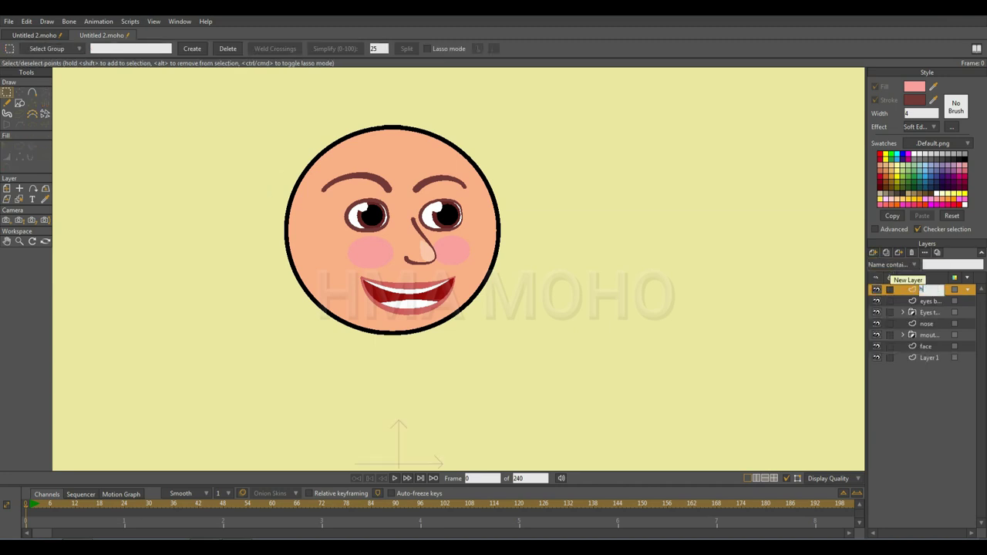
text(hair)
key(Return)
Draw a wide flat oval across the top of the head on the hair layer.
click(19, 103)
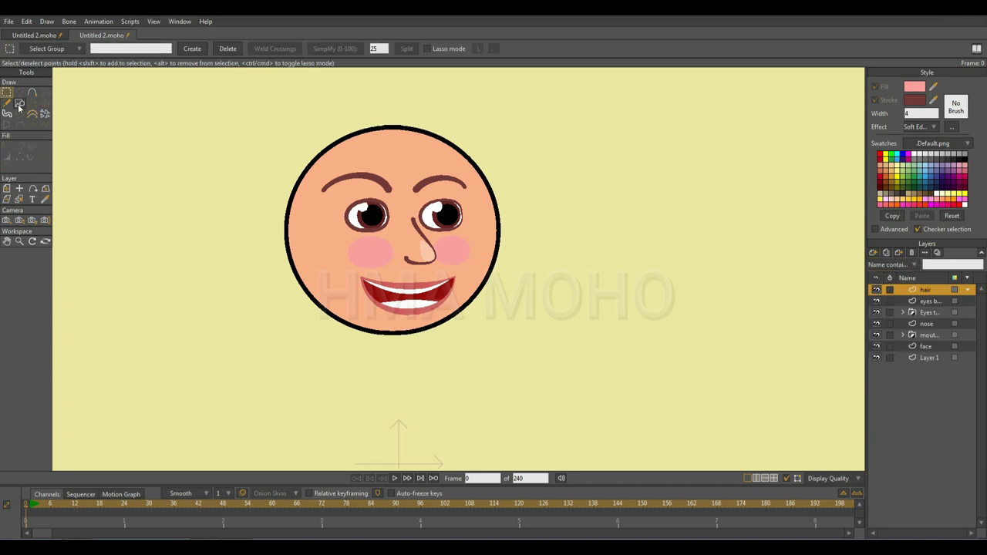
drag(280, 112, 499, 158)
key(q)
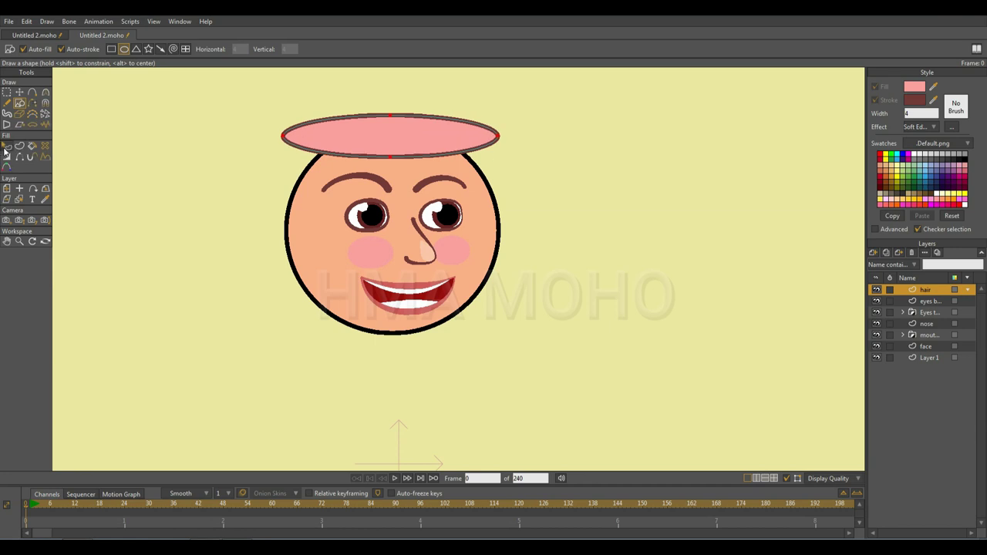
Fill the hair oval with black (000000), turn its stroke off and deselect it.
click(403, 145)
click(914, 88)
click(779, 370)
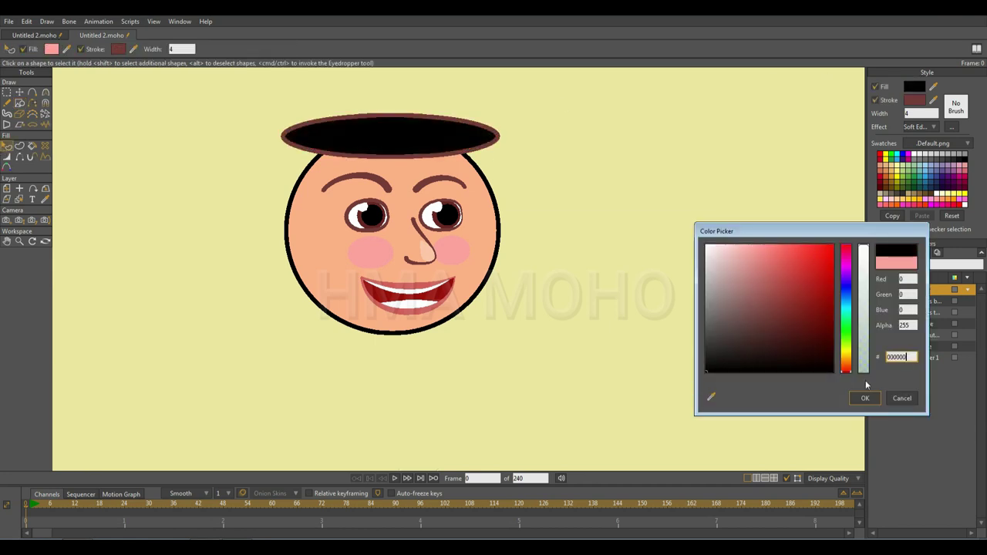
click(864, 398)
click(875, 100)
click(700, 208)
Bend the black oval into a crescent over the forehead by moving its bottom and side points down.
click(19, 93)
click(539, 203)
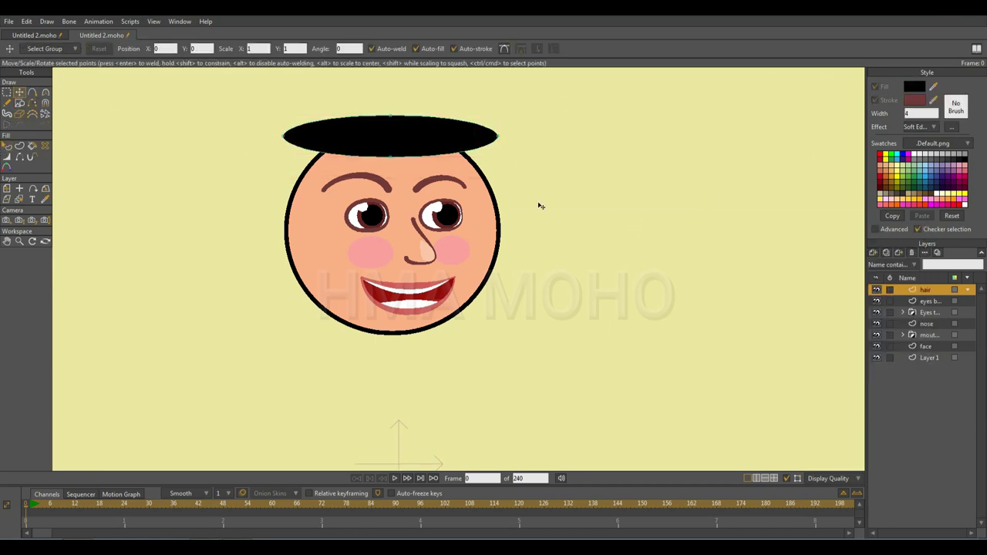
drag(392, 166, 396, 174)
drag(501, 140, 525, 194)
drag(264, 134, 254, 199)
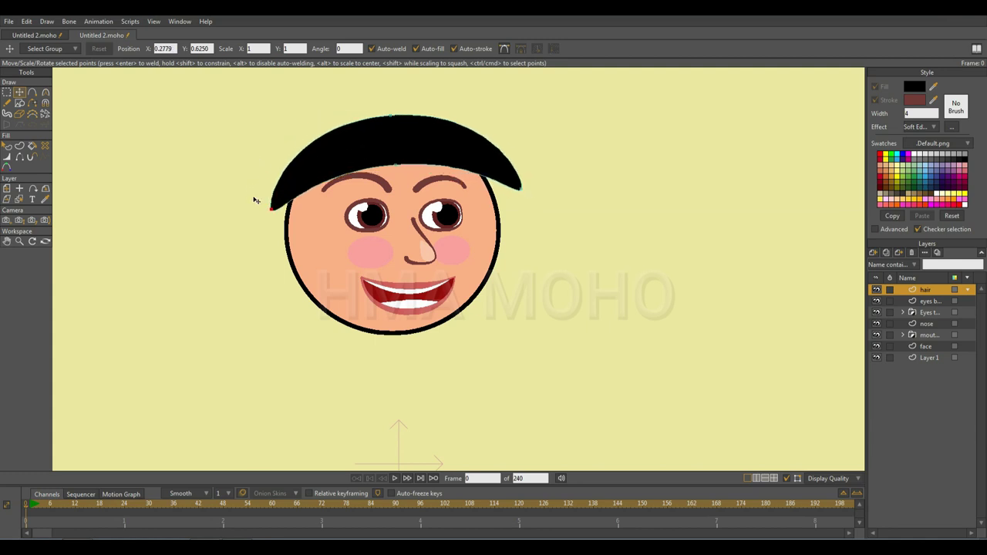
Fit the hair crescent to the head by raising its crown and hairline and pulling both ends inward.
drag(390, 116, 390, 106)
drag(396, 162, 394, 156)
drag(525, 187, 508, 189)
drag(391, 106, 392, 100)
drag(393, 158, 392, 147)
drag(287, 215, 298, 205)
drag(387, 98, 381, 94)
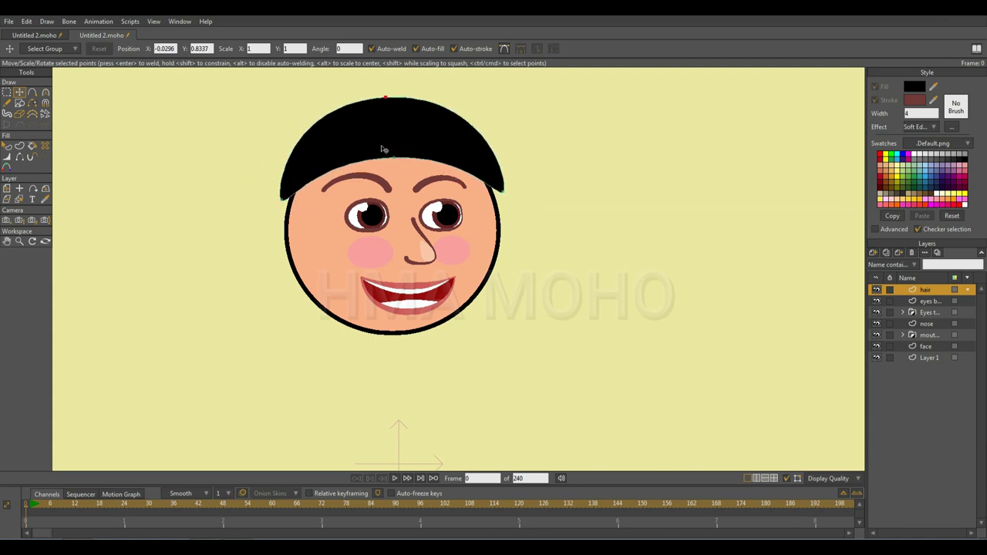
Add points along the hairline and shift them to form a wavy fringe over the forehead.
mouse_move(384, 150)
mouse_down()
mouse_move(408, 139)
mouse_move(429, 162)
mouse_move(372, 140)
mouse_up()
click(32, 91)
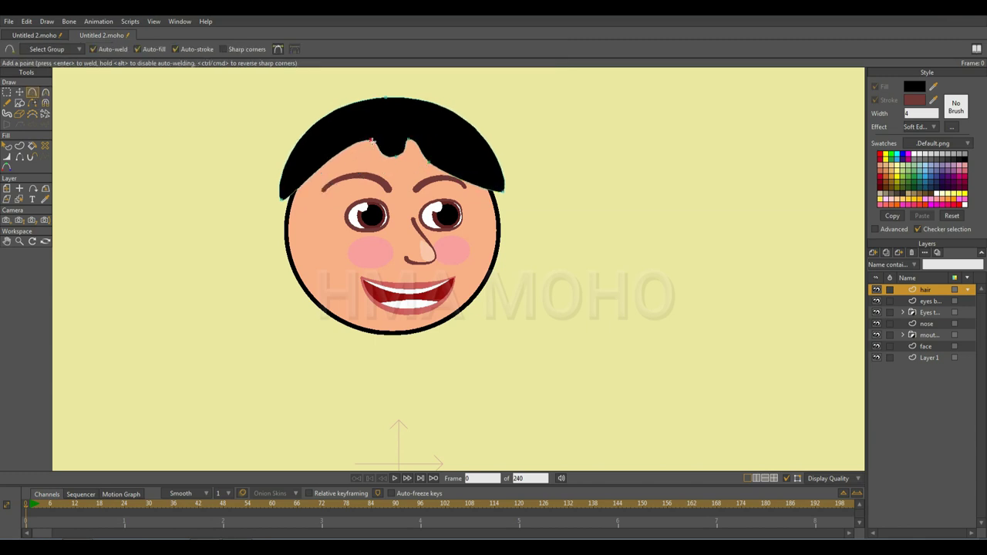
mouse_move(323, 169)
mouse_down()
mouse_move(316, 191)
mouse_move(335, 155)
mouse_up()
mouse_move(444, 168)
mouse_down()
mouse_move(456, 156)
mouse_move(480, 188)
mouse_up()
Add points to the hair's outer edge, pulling up two tufts on the crown and shaping both sides.
drag(442, 114, 424, 69)
drag(334, 108, 325, 81)
drag(303, 115, 317, 149)
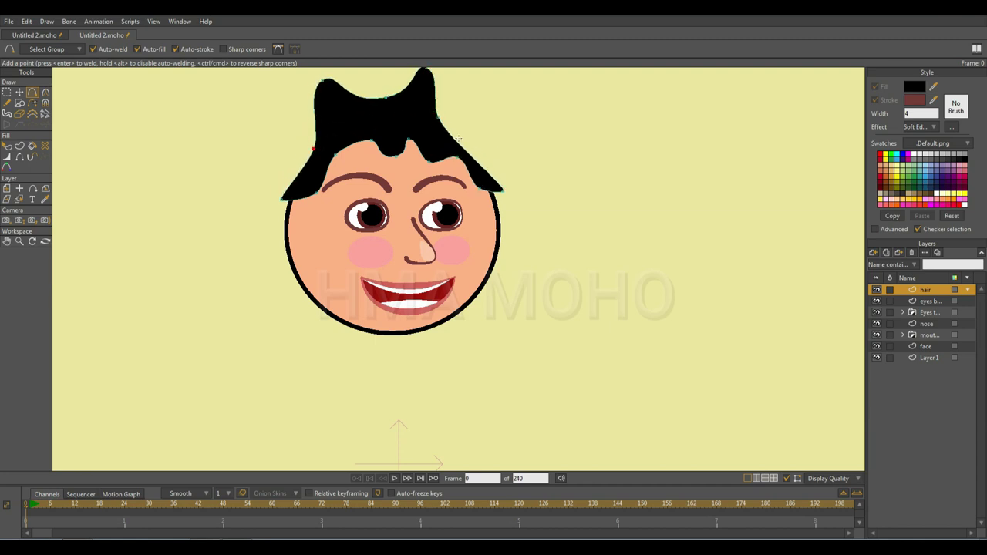
drag(458, 138, 484, 133)
Reposition the hair's two lower ends beside the face and adjust the curvature of its left side.
click(19, 92)
drag(283, 200, 267, 169)
click(45, 93)
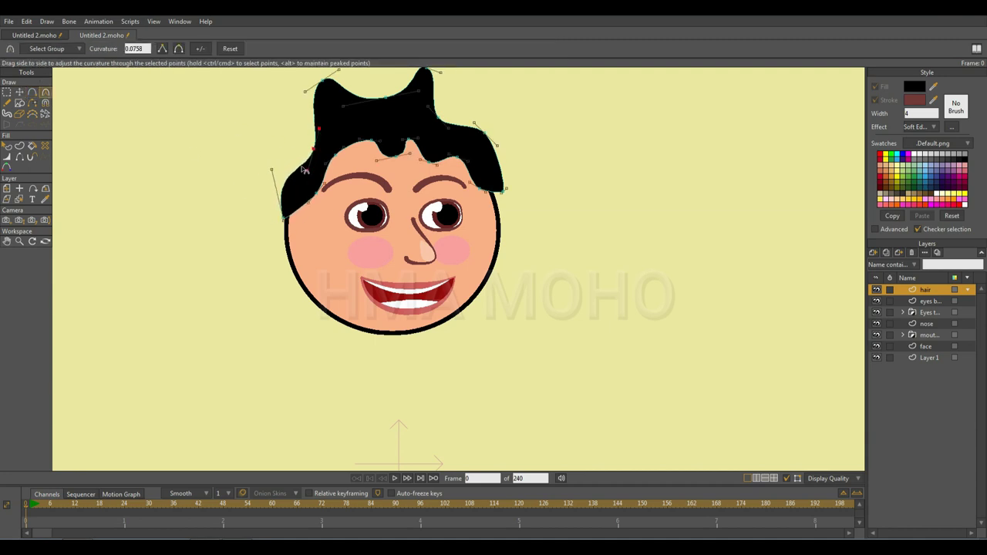
click(20, 94)
drag(513, 195, 513, 207)
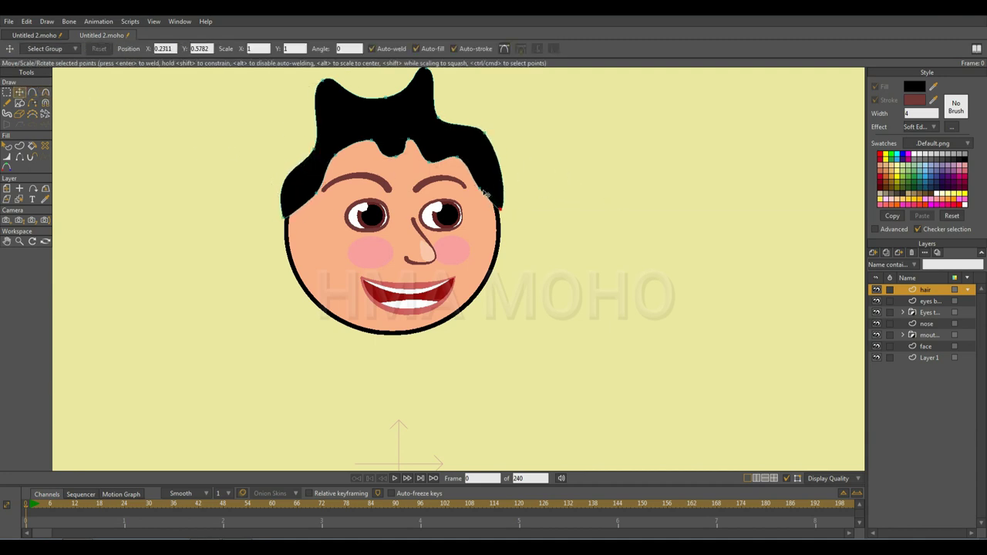
Adjust the curvature of the middle fringe lock so it comes to a sharper tip.
click(410, 142)
click(45, 92)
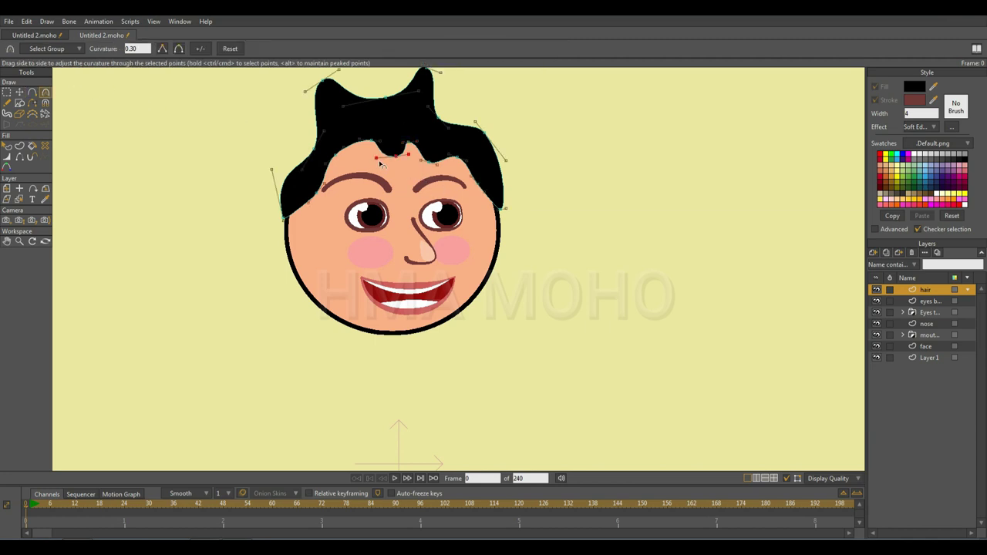
mouse_move(380, 164)
mouse_down()
mouse_move(443, 164)
mouse_move(394, 172)
mouse_up()
Reposition the two crown tufts and pull the dip between them down.
click(20, 92)
drag(370, 140, 408, 86)
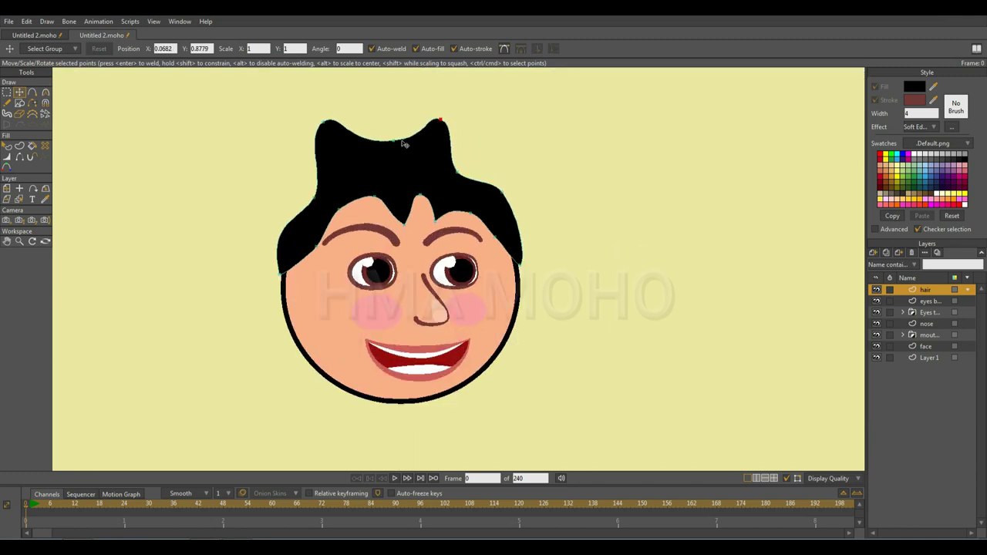
drag(394, 141, 395, 164)
drag(323, 122, 371, 106)
drag(440, 119, 437, 98)
Adjust the curvature handles of the crown tufts, the dip and the hair's sides to round them.
click(46, 92)
drag(373, 164, 387, 142)
drag(419, 162, 419, 152)
drag(459, 104, 498, 98)
drag(414, 97, 398, 100)
drag(498, 100, 489, 104)
drag(442, 156, 463, 141)
drag(468, 183, 477, 168)
drag(390, 111, 402, 107)
drag(339, 100, 318, 104)
drag(336, 173, 317, 167)
drag(296, 217, 271, 226)
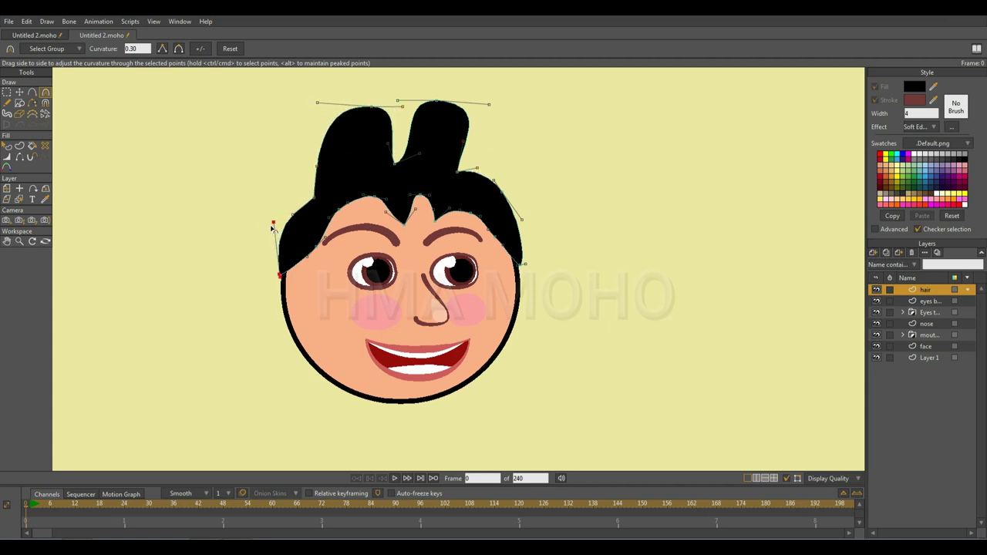
click(7, 147)
scroll(356, 187, down, 2)
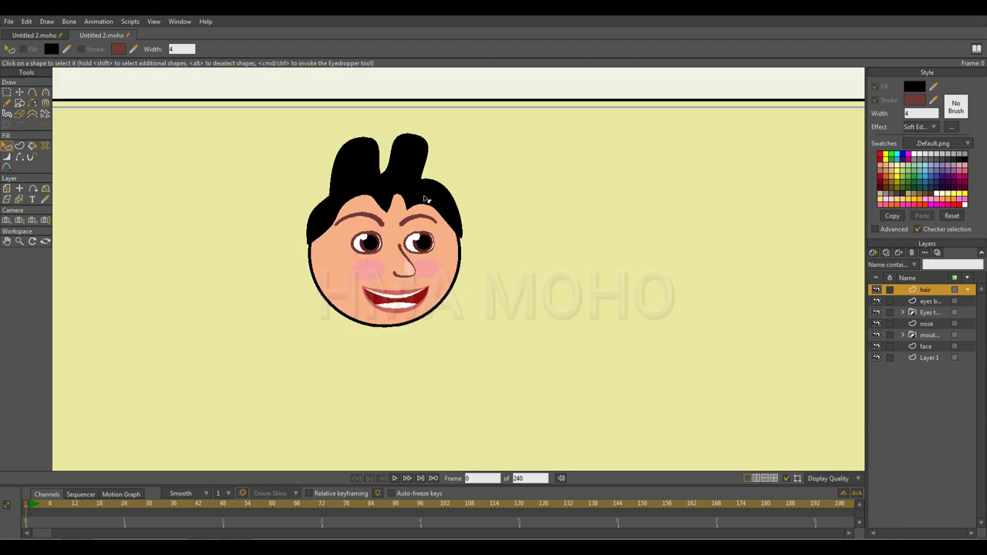
Reshape the crown tufts by moving their base points and adjusting curve handles, making the right tuft narrower and the dip wider.
scroll(427, 198, up, 2)
click(20, 93)
drag(422, 178, 440, 177)
drag(356, 165, 373, 169)
click(45, 92)
drag(366, 114, 381, 115)
drag(461, 90, 448, 80)
drag(379, 101, 374, 105)
drag(456, 131, 447, 130)
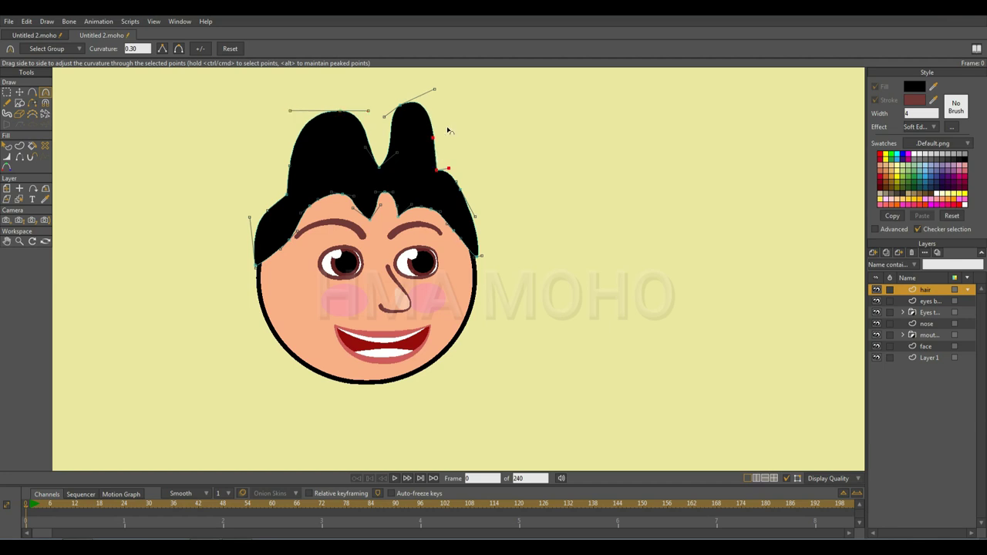
drag(444, 87, 445, 97)
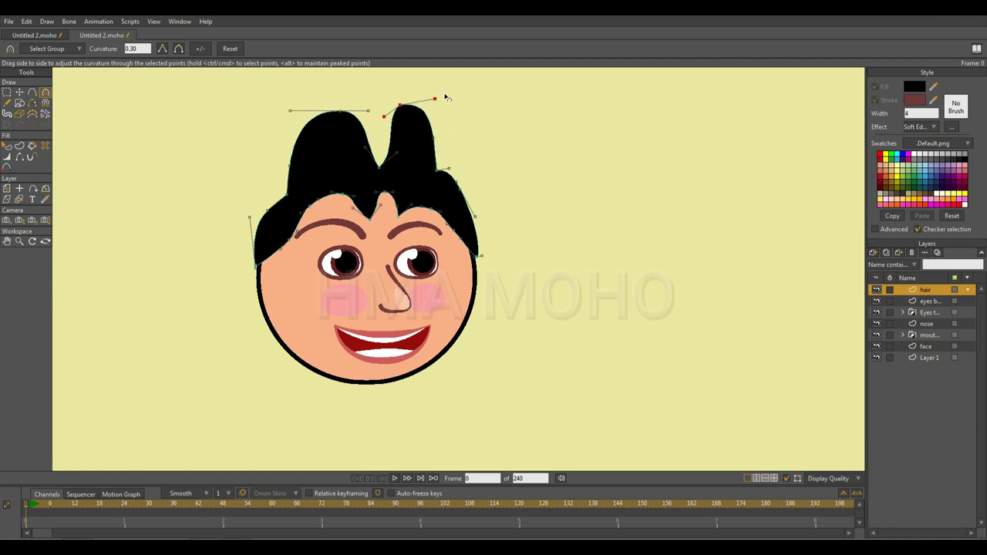
Fill out the hair's sides, raise the left tuft and the central dip, and pull in the right lower end.
click(19, 92)
drag(276, 195, 279, 177)
drag(449, 190, 384, 166)
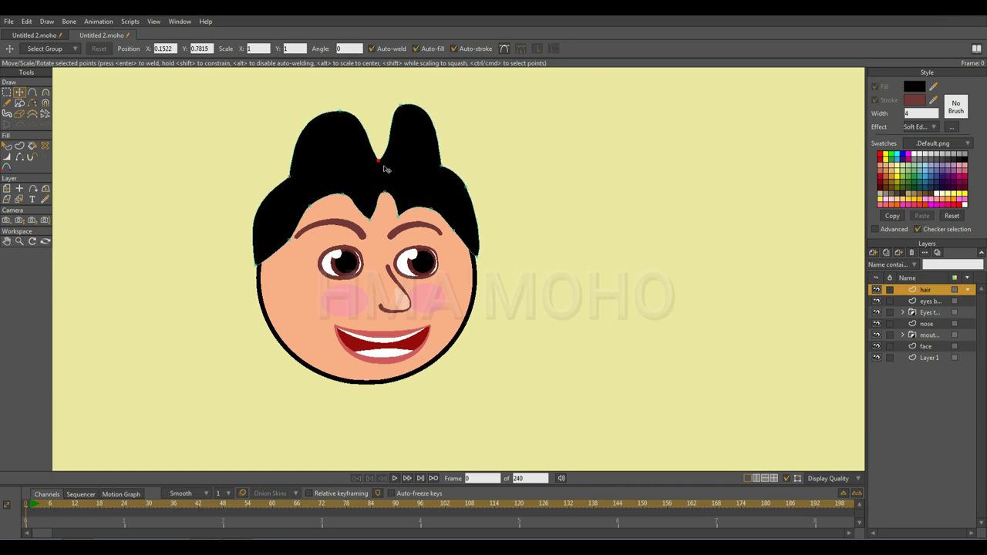
drag(340, 116, 338, 109)
drag(479, 276, 476, 276)
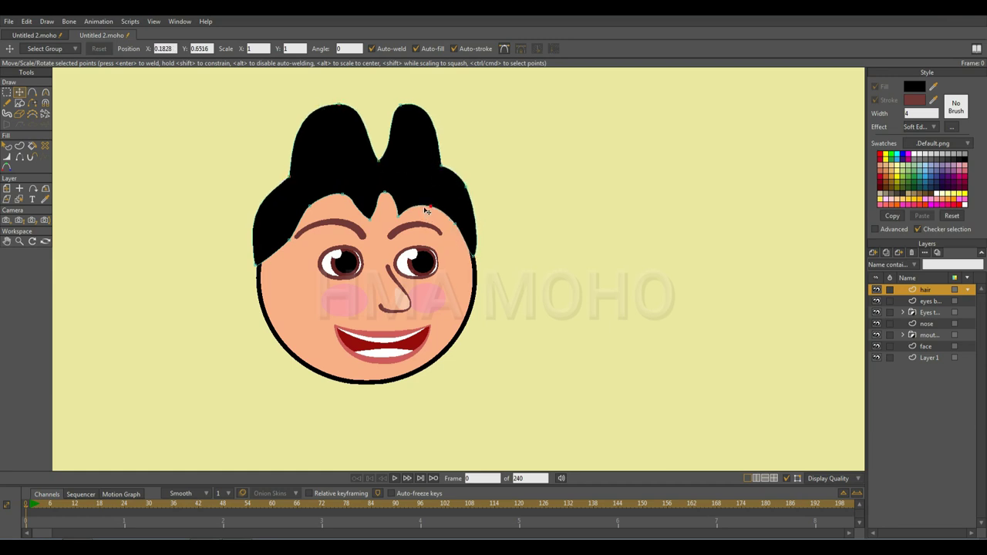
Raise the central gap in the fringe and sharpen its peak with the Curvature tool.
click(386, 188)
click(46, 91)
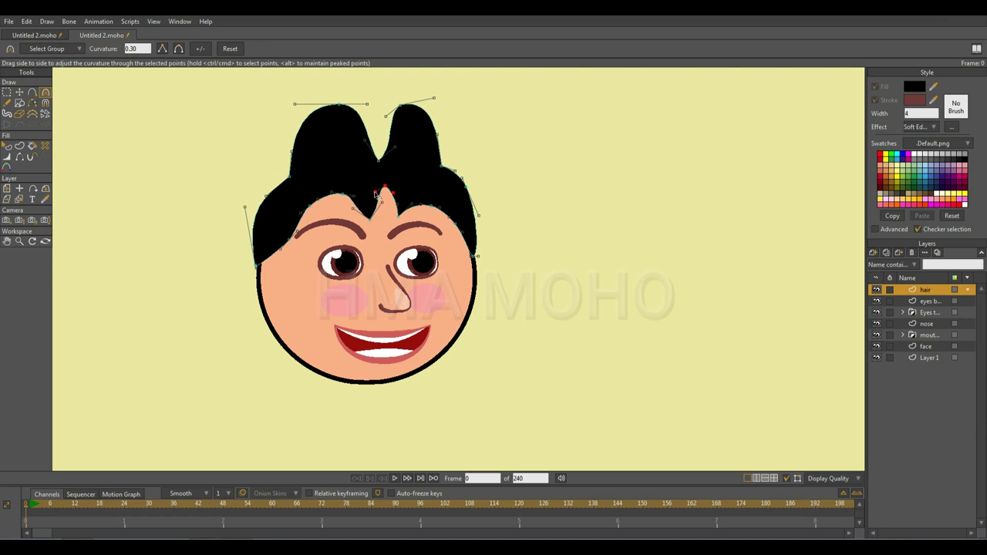
drag(408, 196, 362, 200)
click(7, 146)
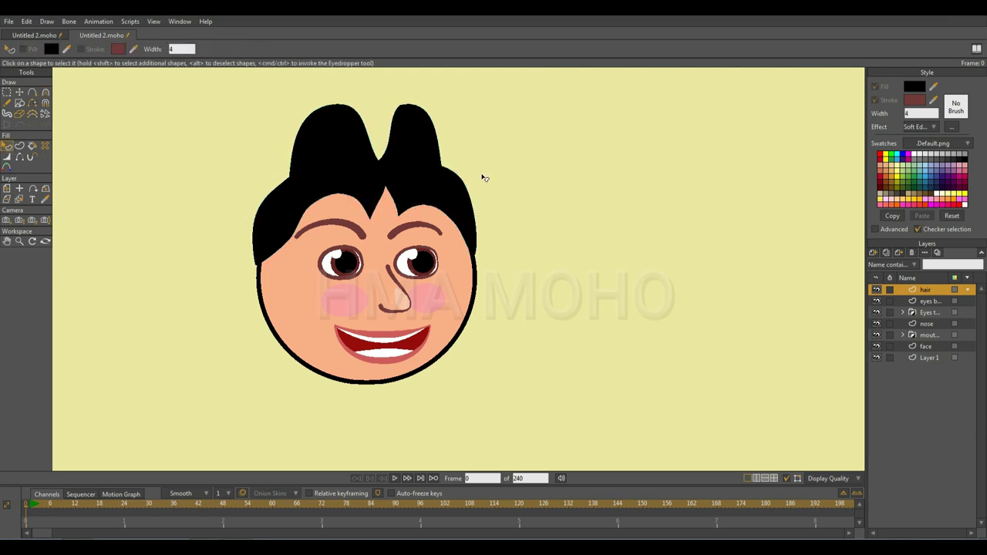
scroll(482, 177, down, 1)
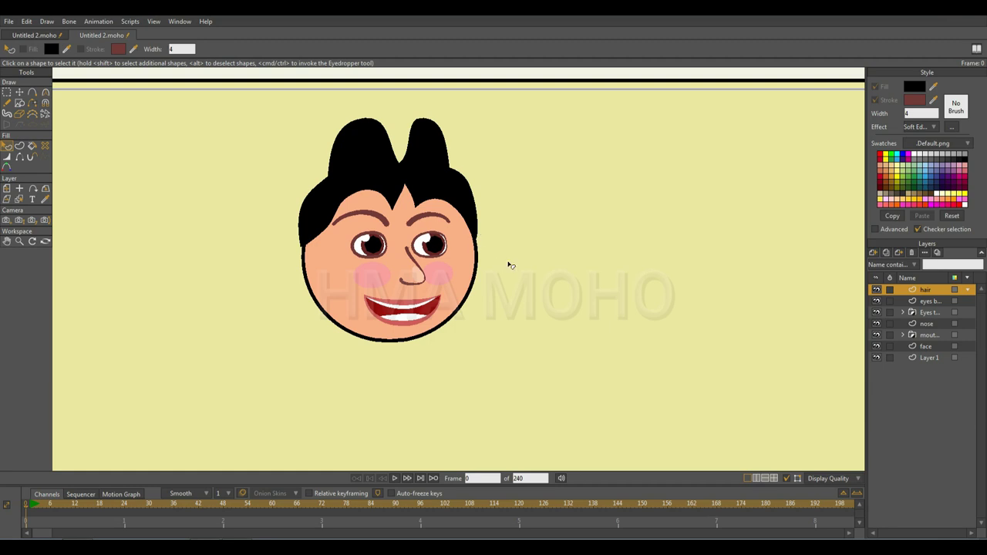
Add points above and below the widest point on both sides of the face outline for the ears.
click(925, 347)
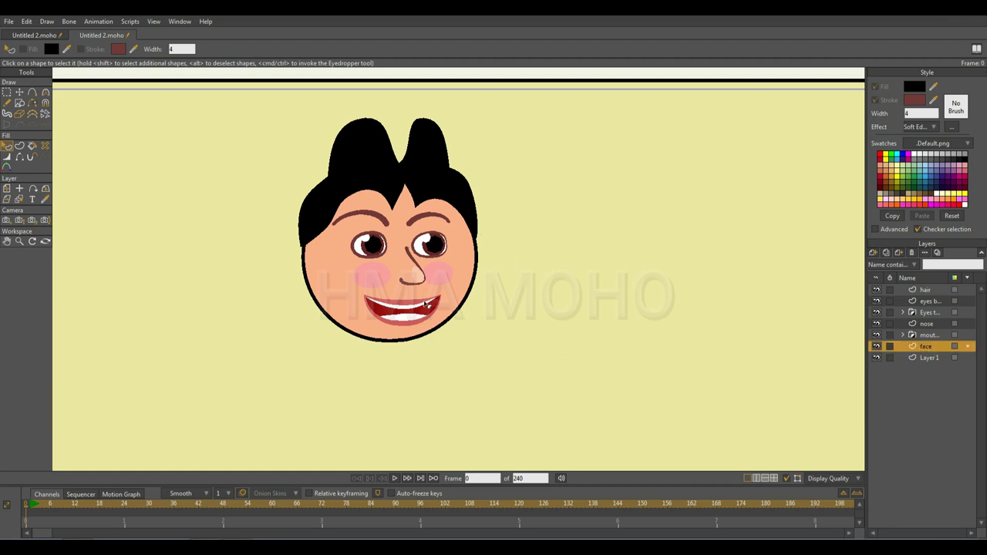
click(20, 92)
click(32, 92)
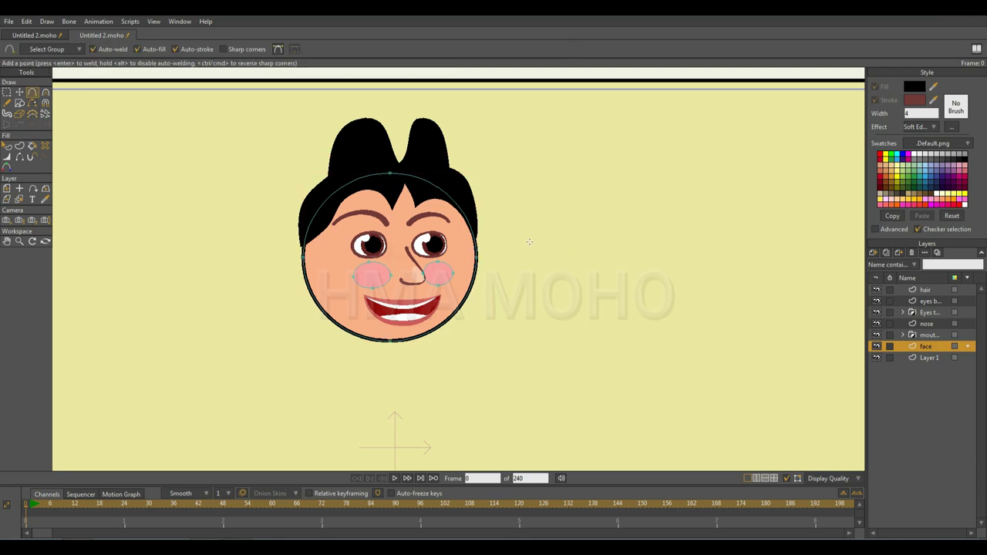
scroll(466, 296, up, 2)
click(466, 293)
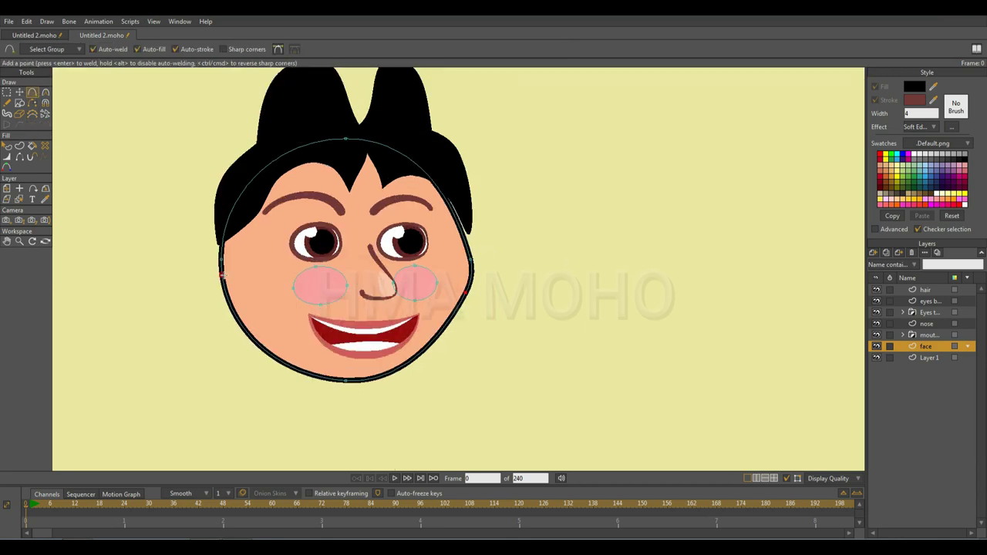
click(226, 293)
click(466, 230)
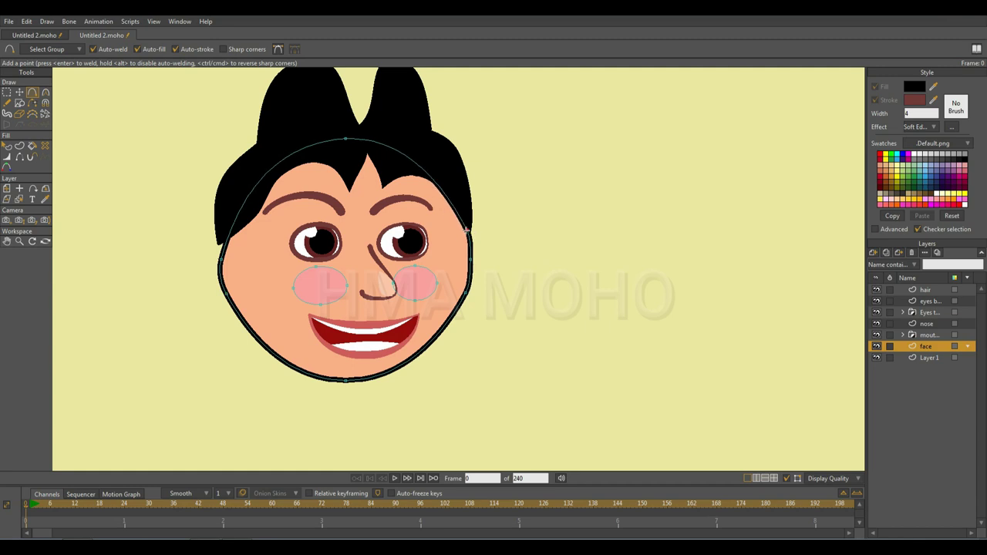
click(220, 240)
Pull the right side point of the face outward into an ear and adjust the surrounding curvature handles.
key(t)
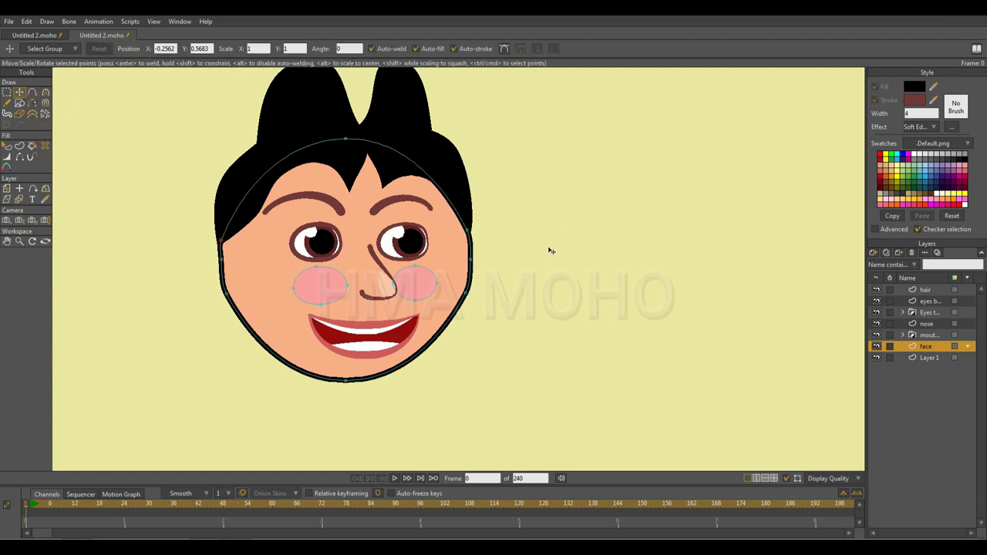
drag(483, 265, 497, 230)
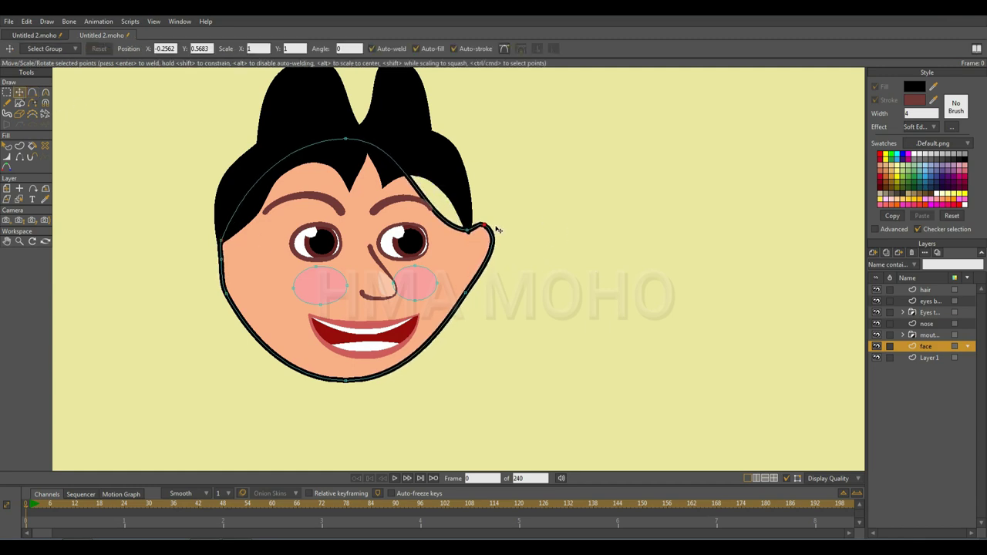
click(46, 91)
drag(422, 206, 469, 190)
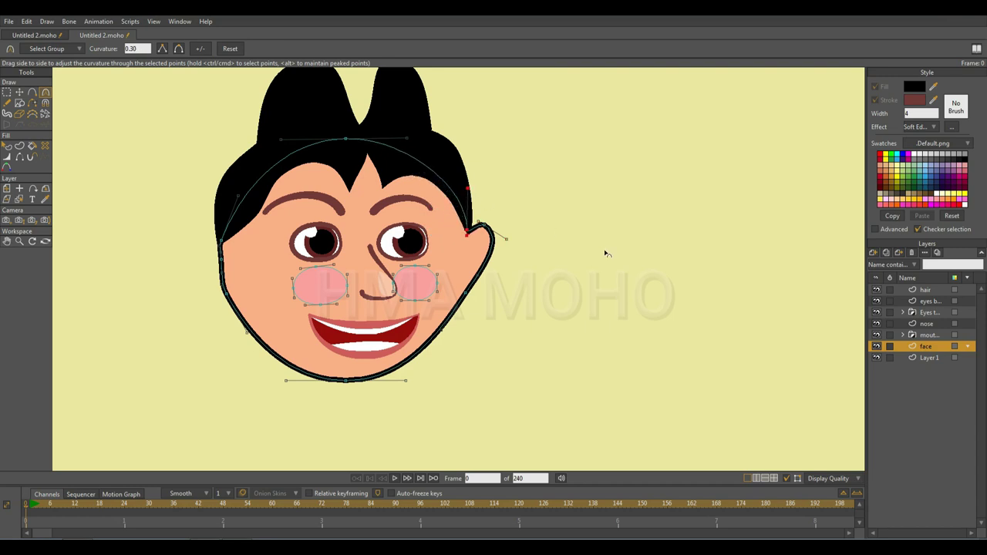
drag(528, 255, 523, 262)
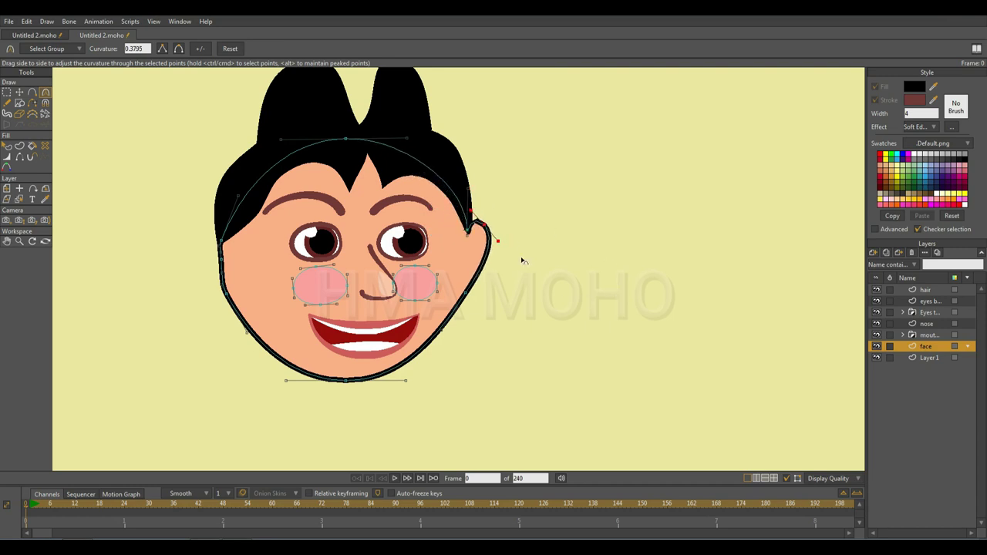
drag(477, 290, 468, 294)
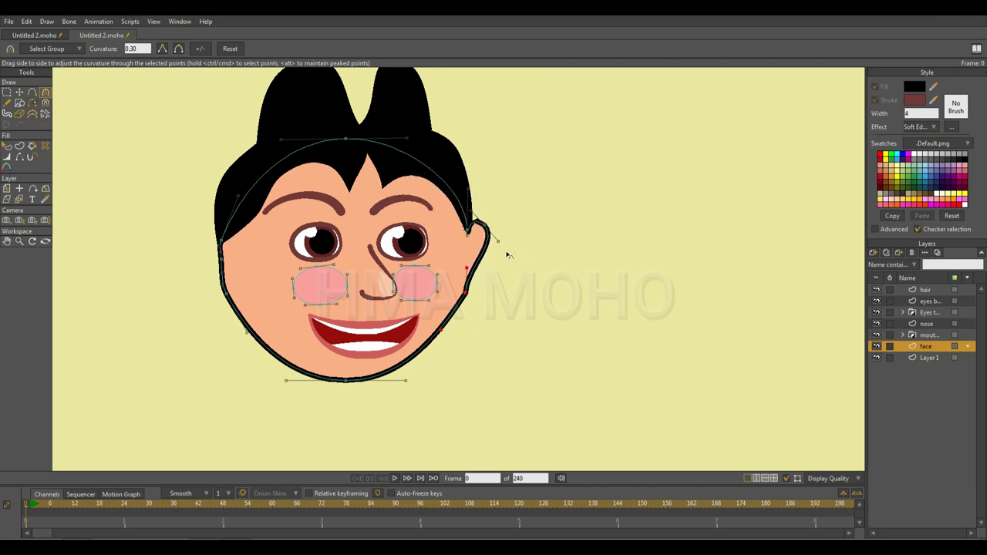
mouse_move(508, 255)
mouse_down()
mouse_move(494, 238)
mouse_move(511, 236)
mouse_up()
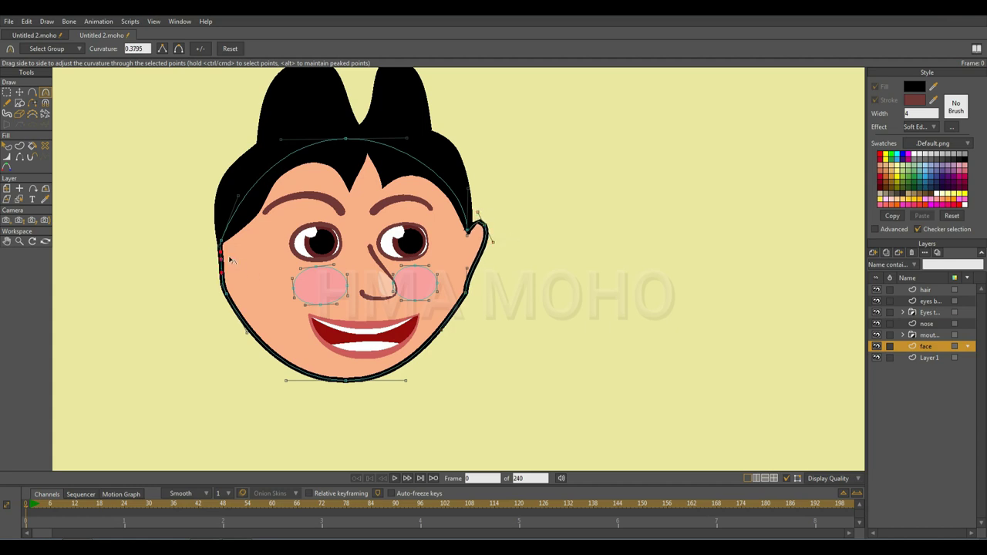
Pull the left side point of the face outward and up into an ear, and smooth the outline under the hair with the Curvature tool.
click(20, 93)
drag(208, 251, 193, 208)
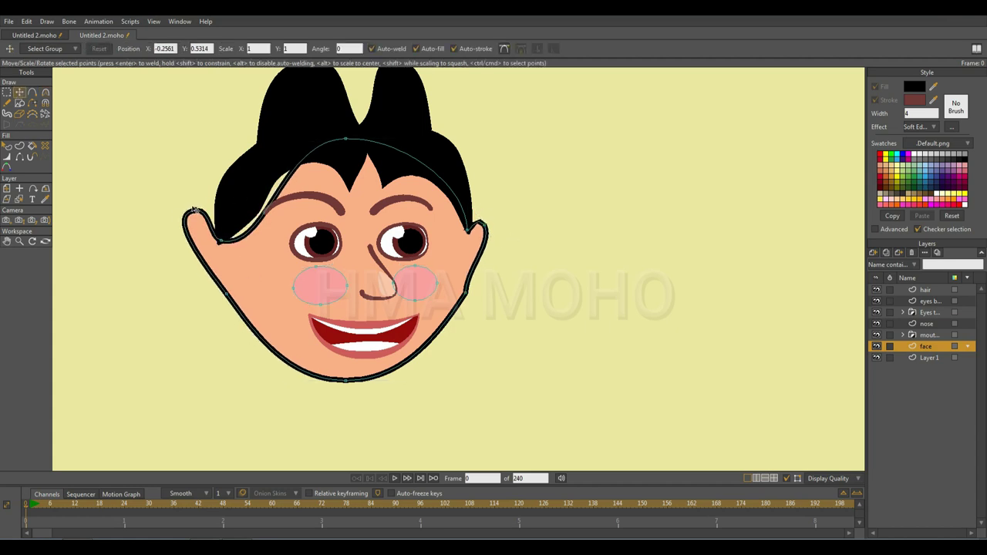
click(33, 92)
click(47, 92)
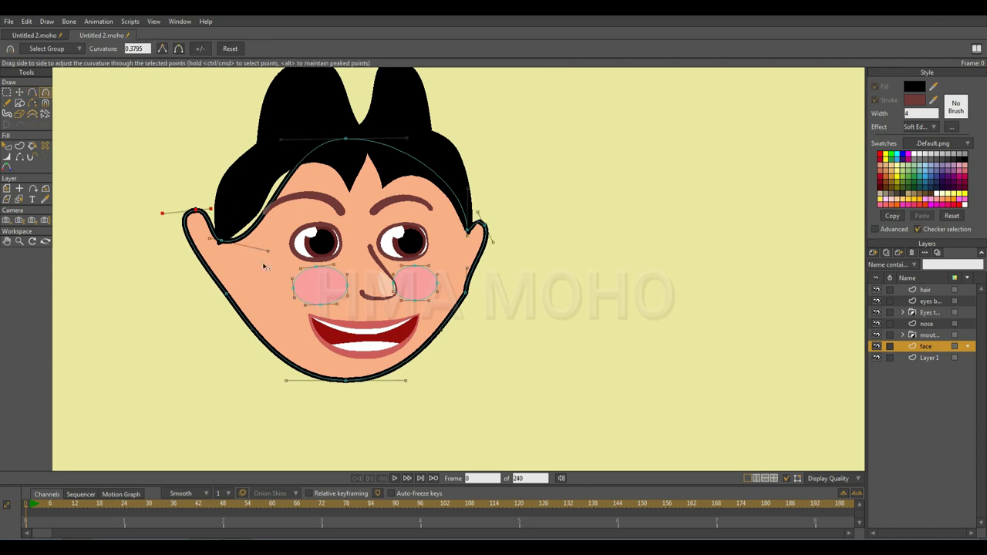
drag(265, 266, 228, 187)
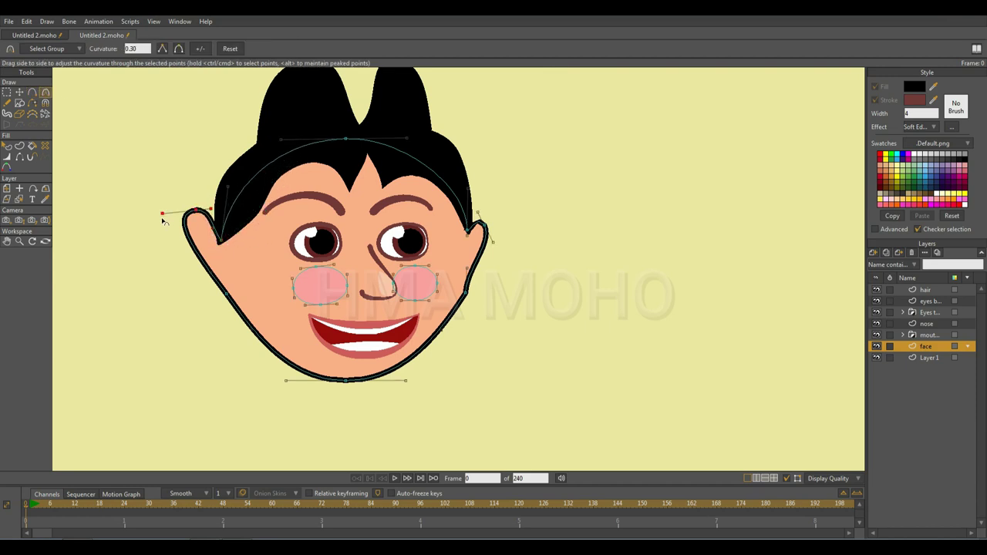
Round the left ear's outer and lower edges with the curvature handles, and curve the cheek below the right ear.
drag(163, 214, 219, 221)
drag(210, 272, 224, 335)
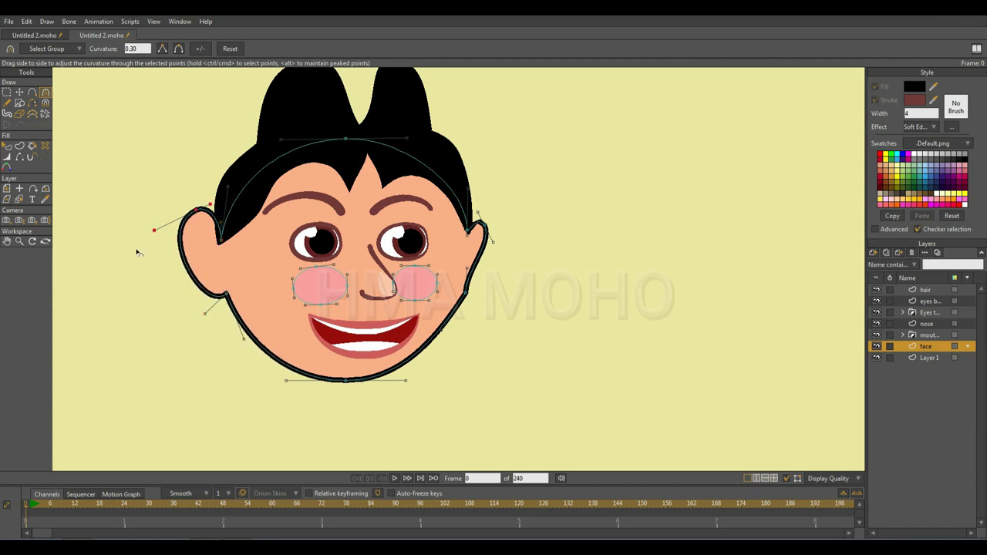
drag(136, 250, 150, 245)
drag(167, 312, 208, 355)
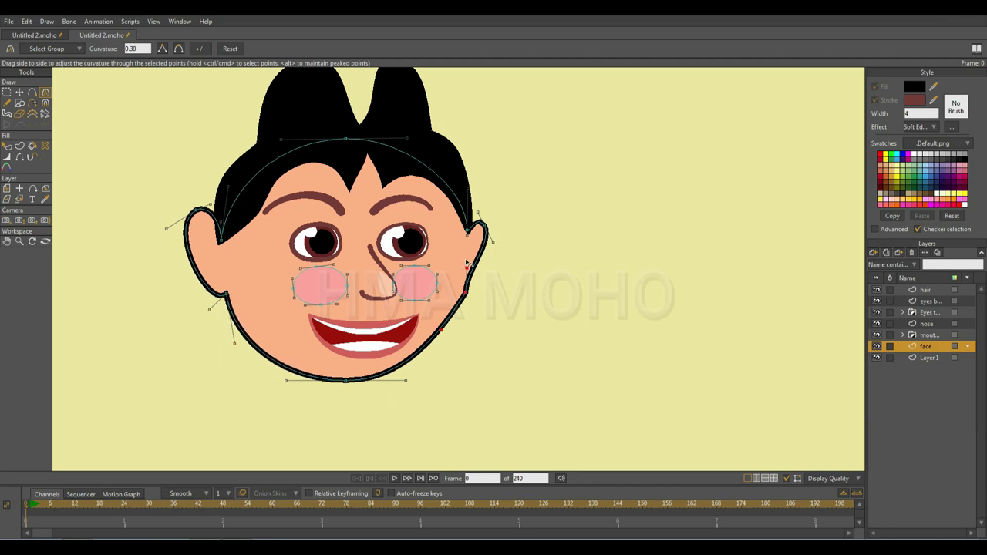
drag(466, 262, 458, 267)
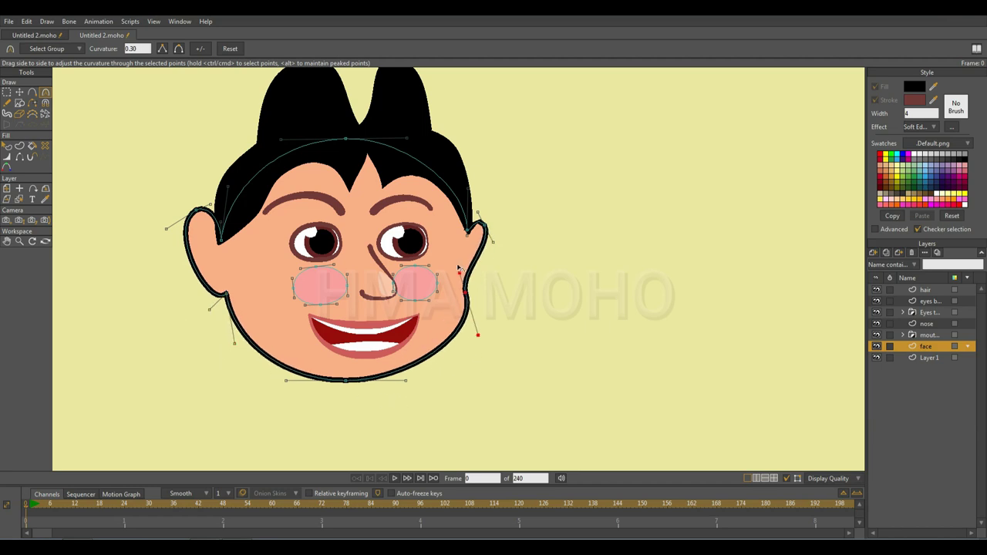
drag(494, 333, 473, 334)
click(19, 156)
click(454, 338)
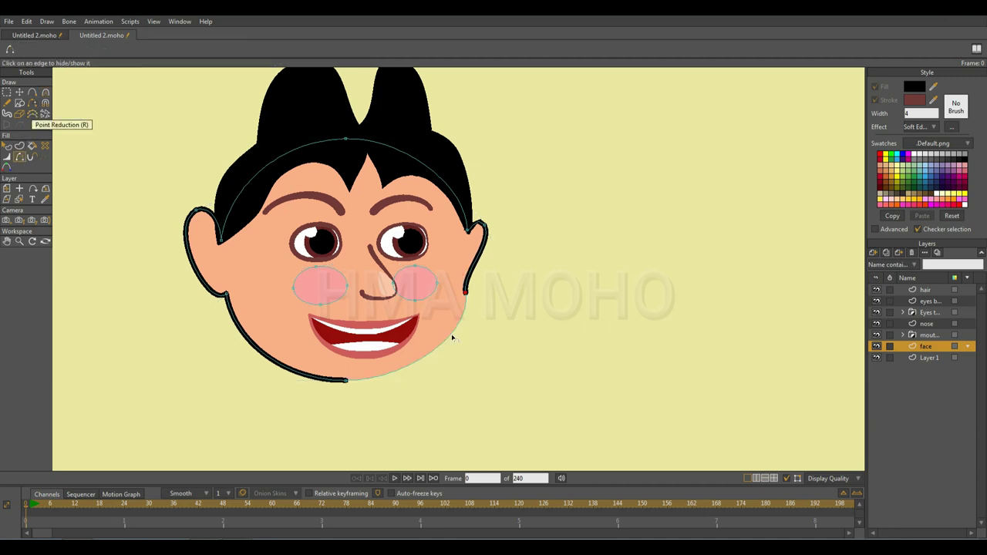
key(ctrl+z)
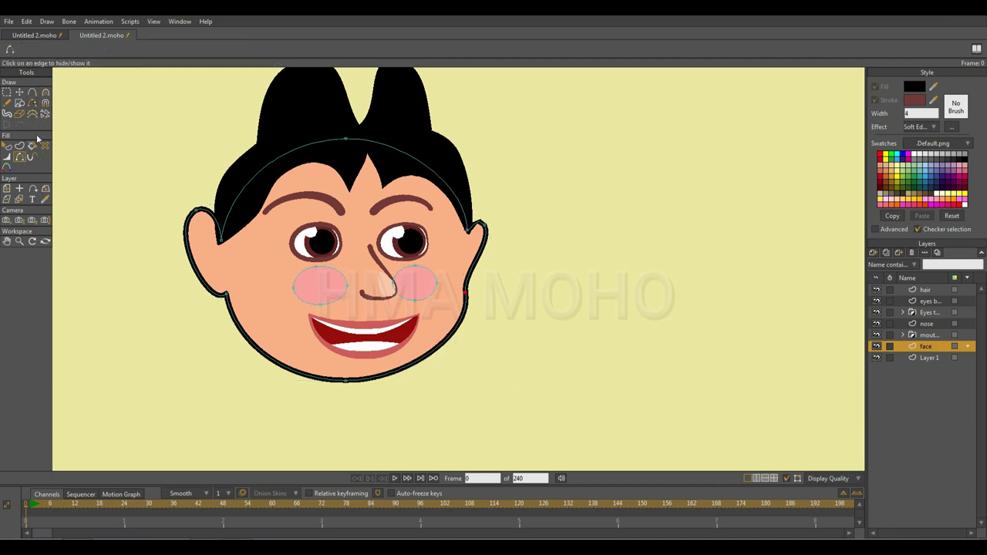
Add a point on the lower right jaw and hide the outline edge between it and the right ear.
click(31, 92)
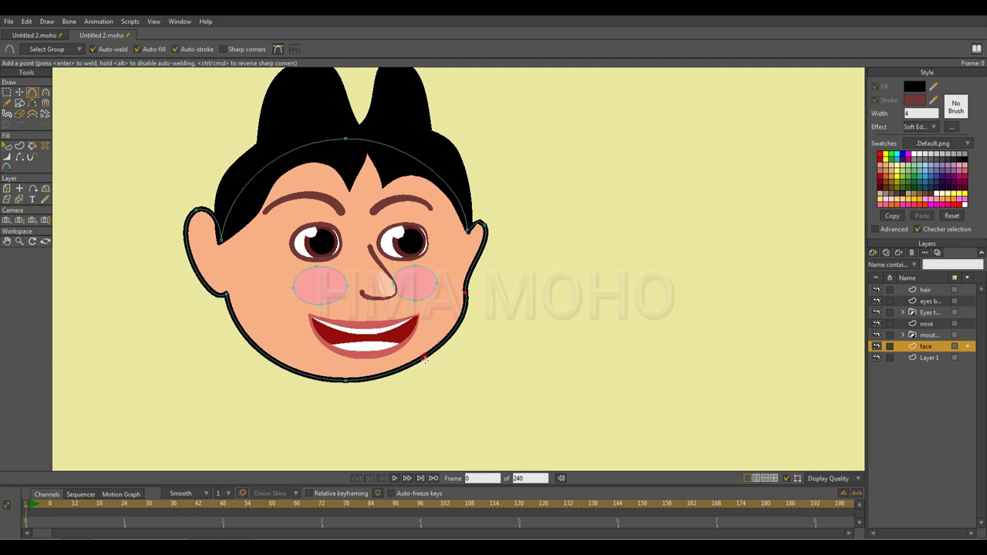
click(20, 156)
click(459, 331)
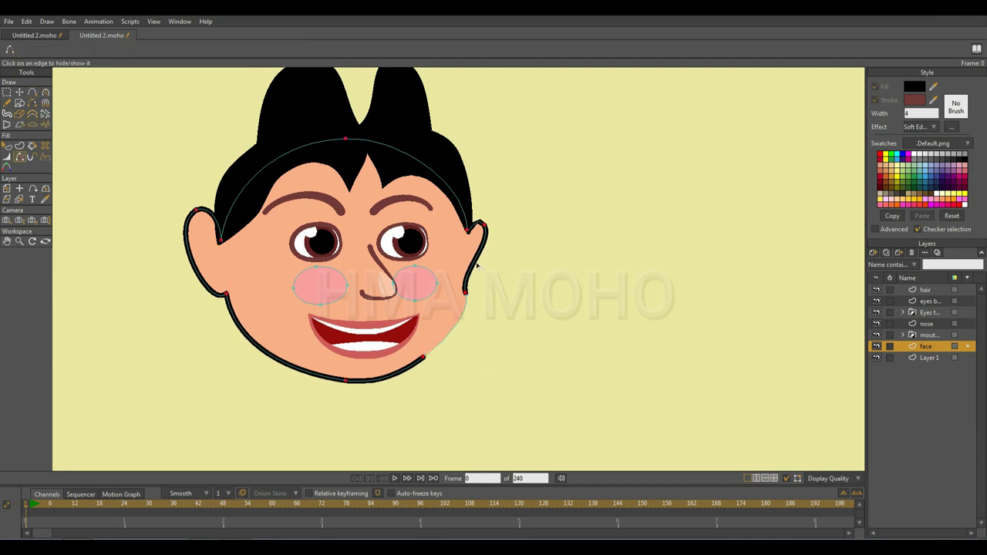
Vary the face outline's line width at the points around the right cheek, jaw, chin and both ears, tapering the stroke at the hidden edge.
click(6, 157)
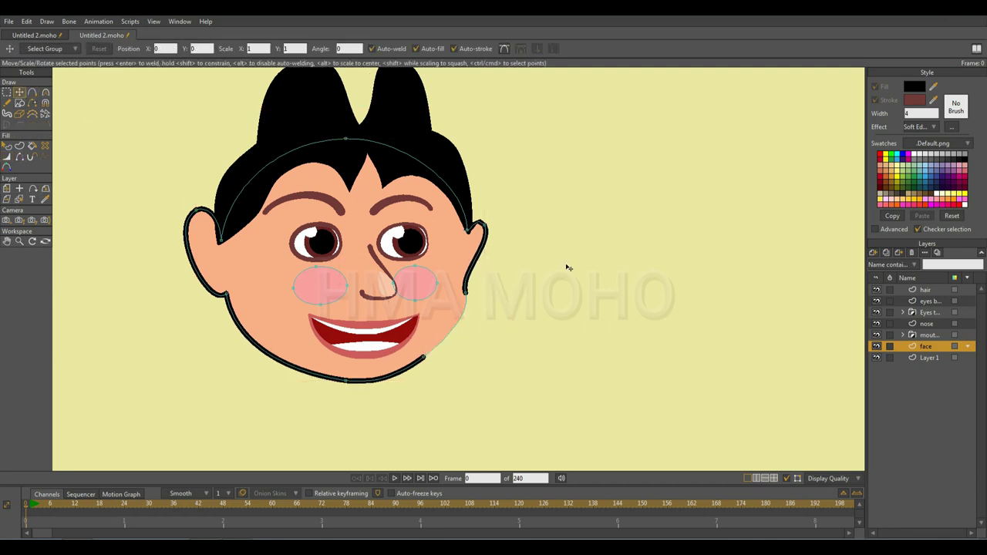
drag(467, 297, 440, 302)
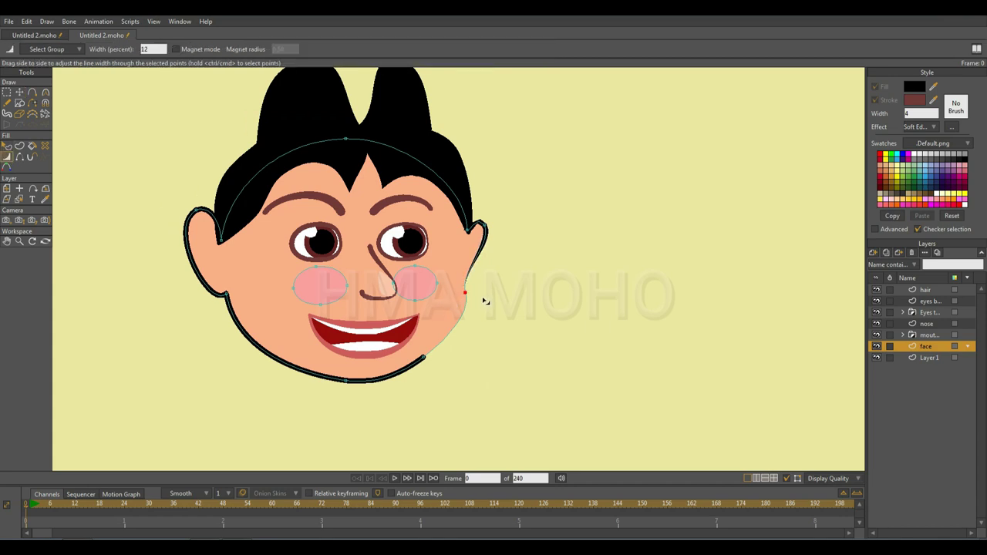
drag(502, 240, 486, 241)
drag(438, 365, 409, 367)
drag(367, 393, 347, 396)
drag(196, 209, 206, 223)
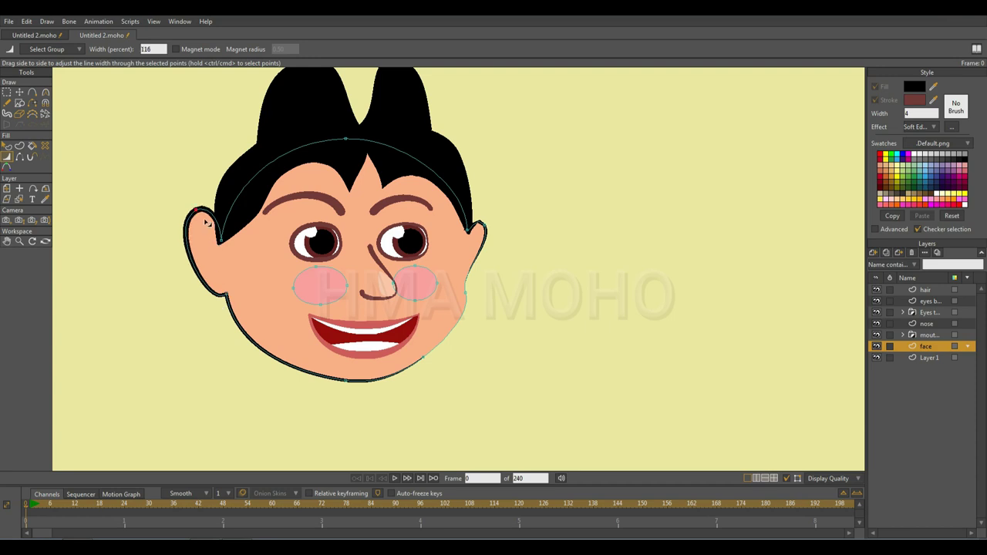
drag(229, 302, 250, 302)
drag(493, 248, 497, 243)
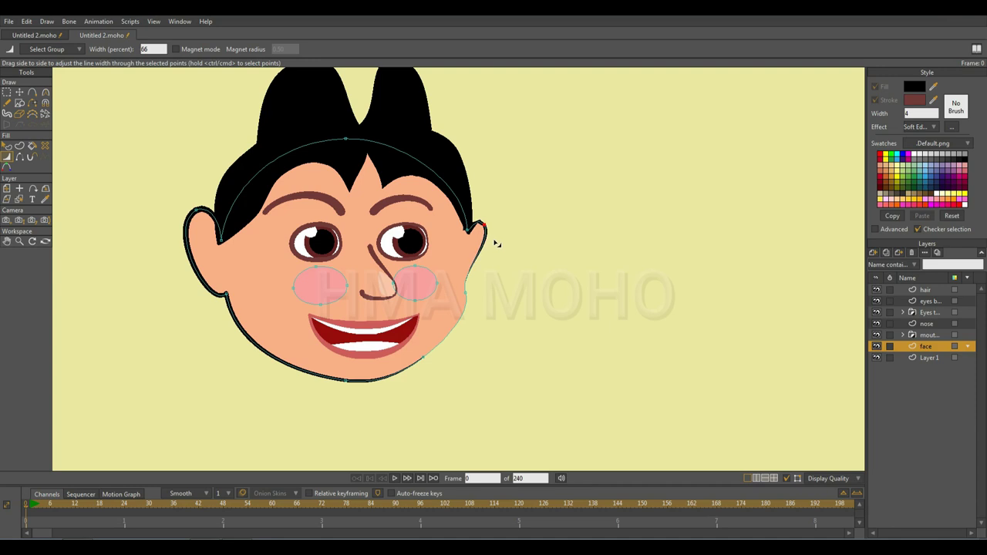
Refine the curvature of the right cheek, the right ear, the chin and the jaw below the left ear.
click(45, 91)
drag(504, 315, 498, 333)
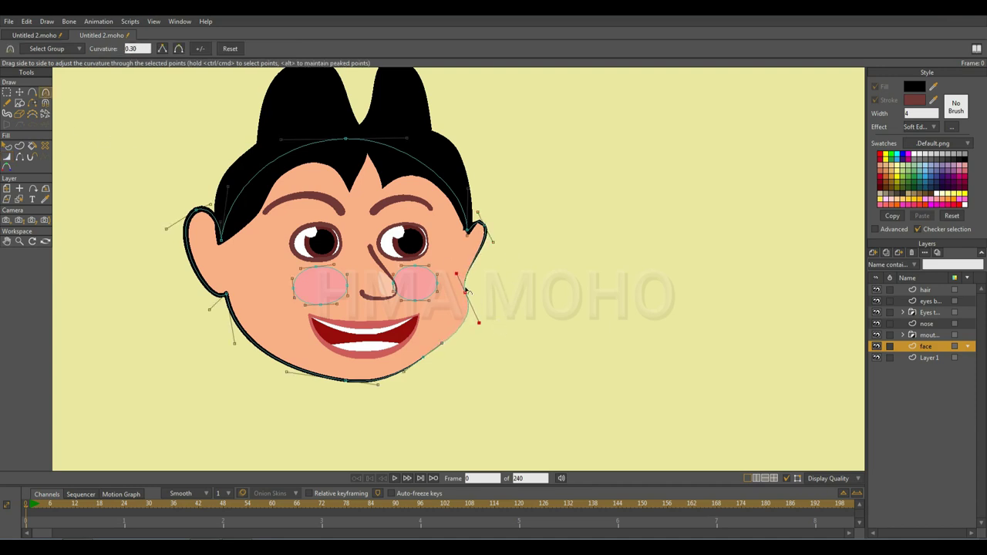
drag(455, 264, 497, 266)
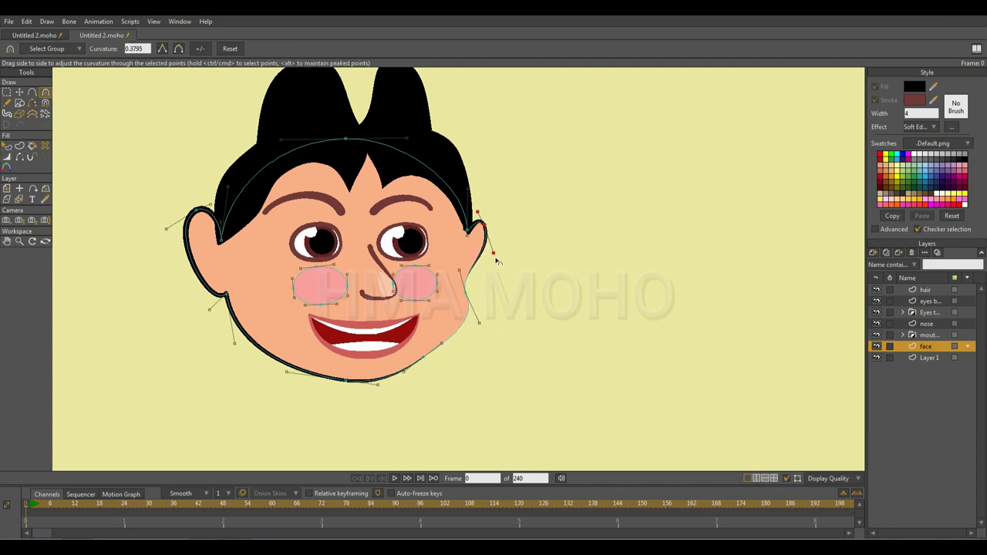
ctrl+click(465, 273)
drag(498, 333, 497, 336)
drag(289, 372, 289, 375)
drag(235, 345, 233, 370)
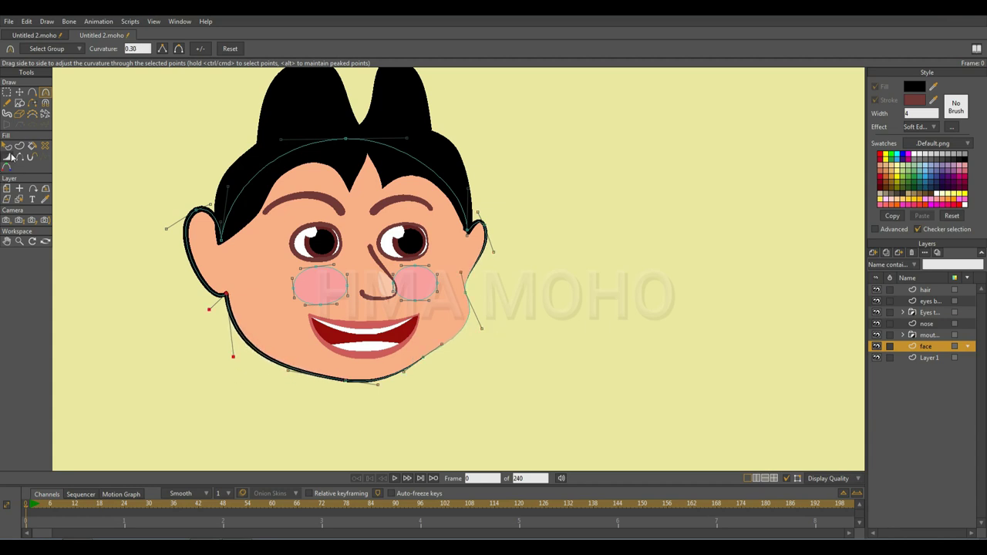
key(q)
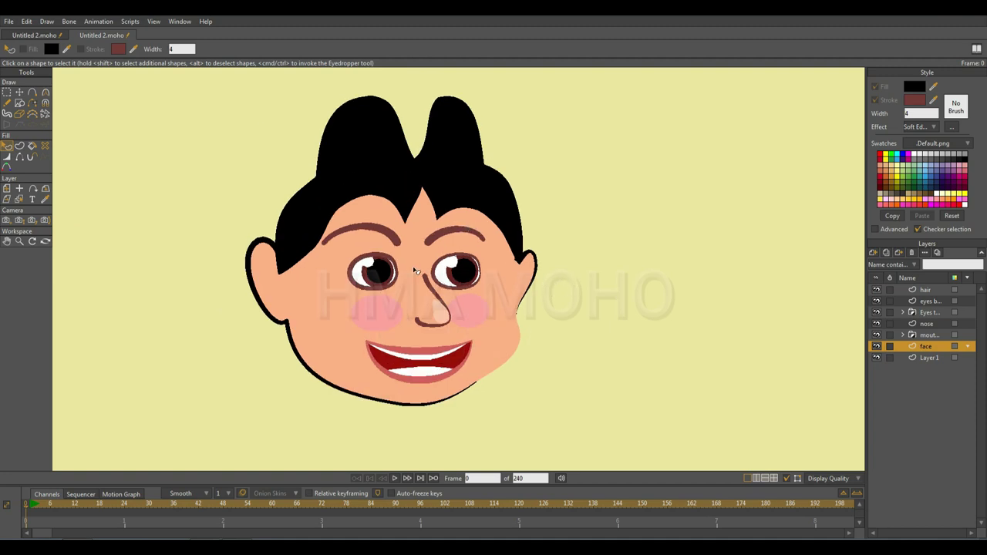
Draw an oval inside the left ear with no stroke and fill it with the darker skin tone E3926B.
click(20, 105)
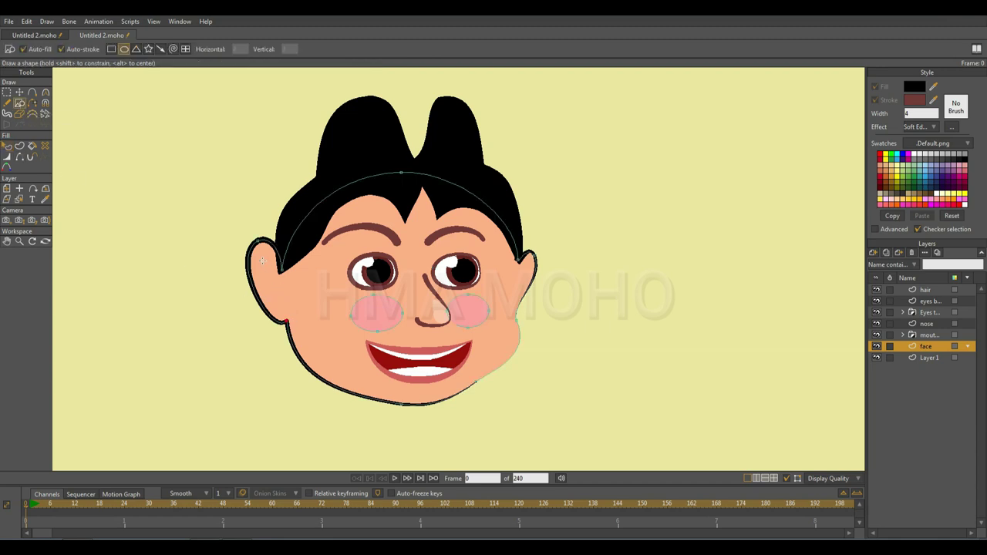
drag(260, 259, 280, 300)
click(7, 147)
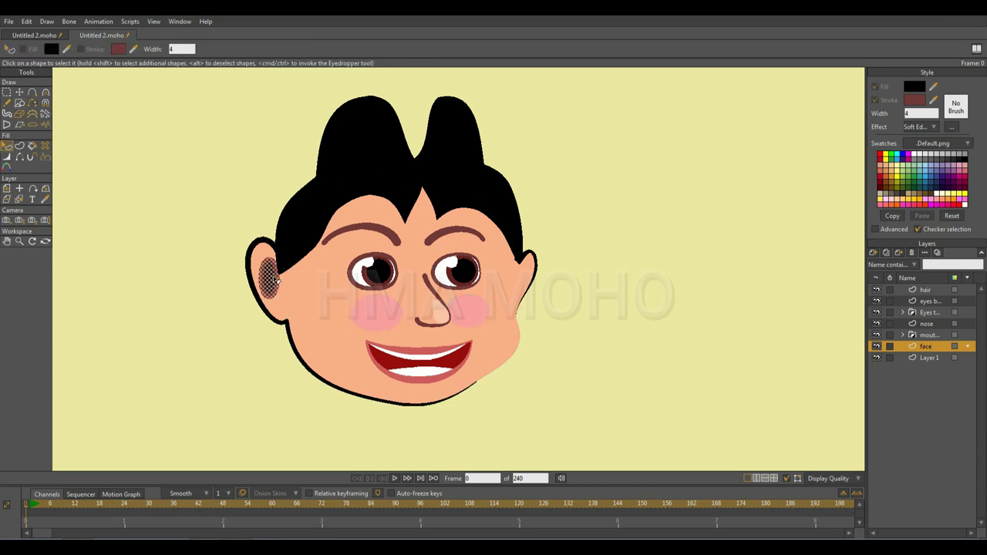
click(874, 102)
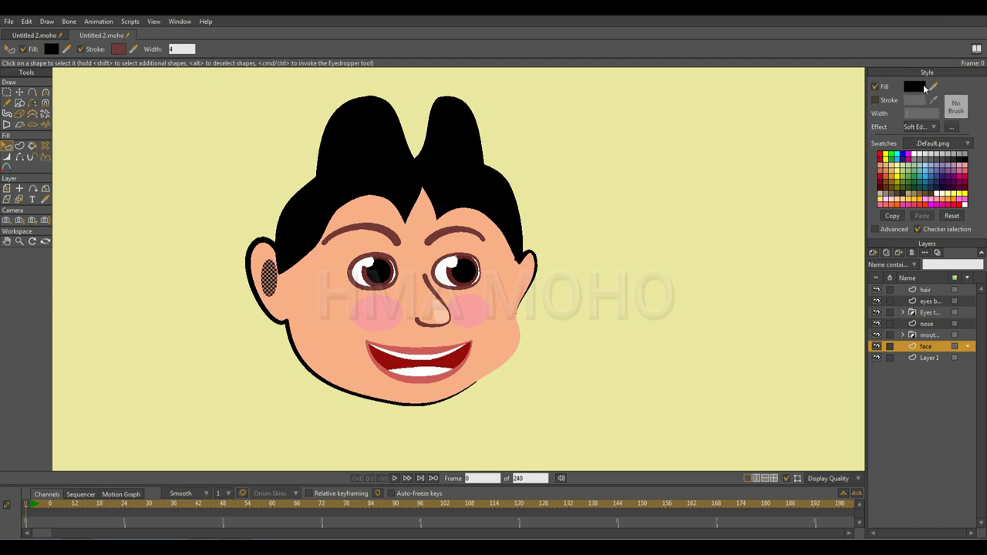
ctrl+click(321, 288)
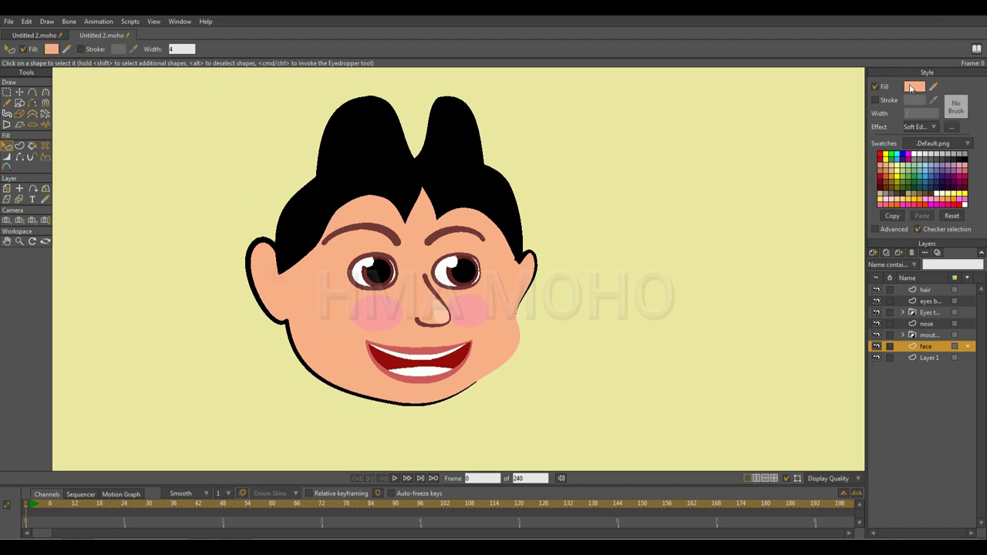
click(913, 86)
drag(790, 250, 775, 262)
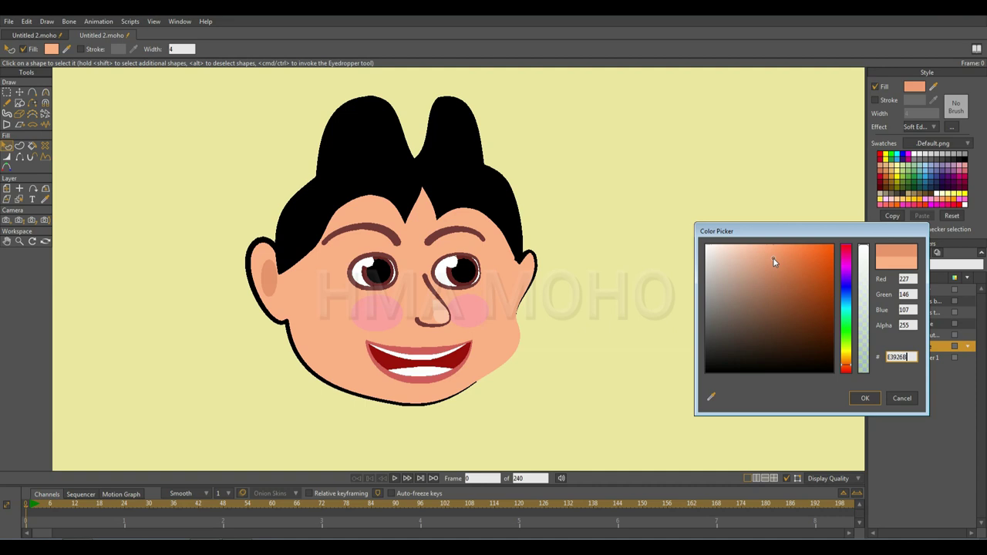
click(865, 398)
Reshape the left inner-ear oval by moving its points and adjusting their curvature to follow the ear's contour.
click(19, 92)
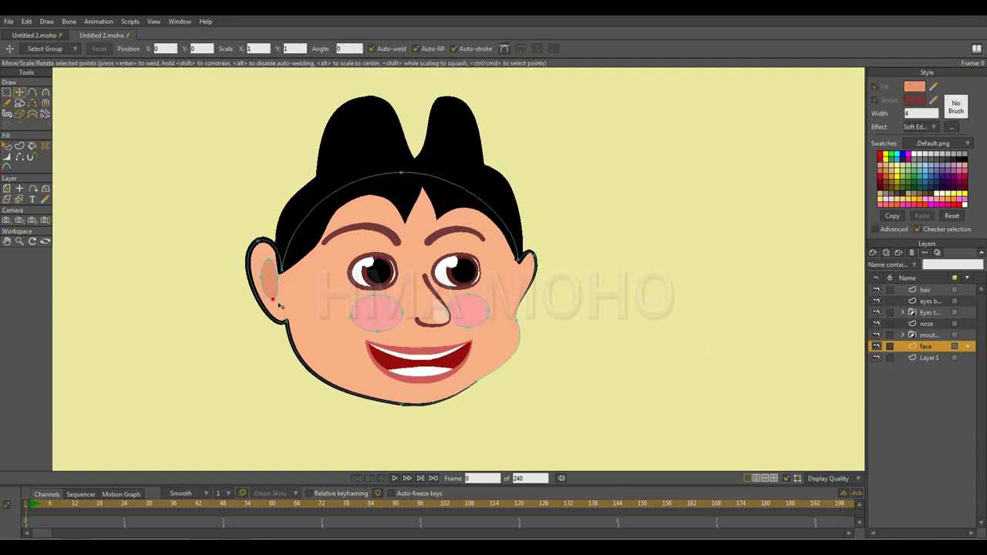
drag(280, 306, 266, 252)
drag(259, 279, 278, 308)
drag(267, 253, 259, 284)
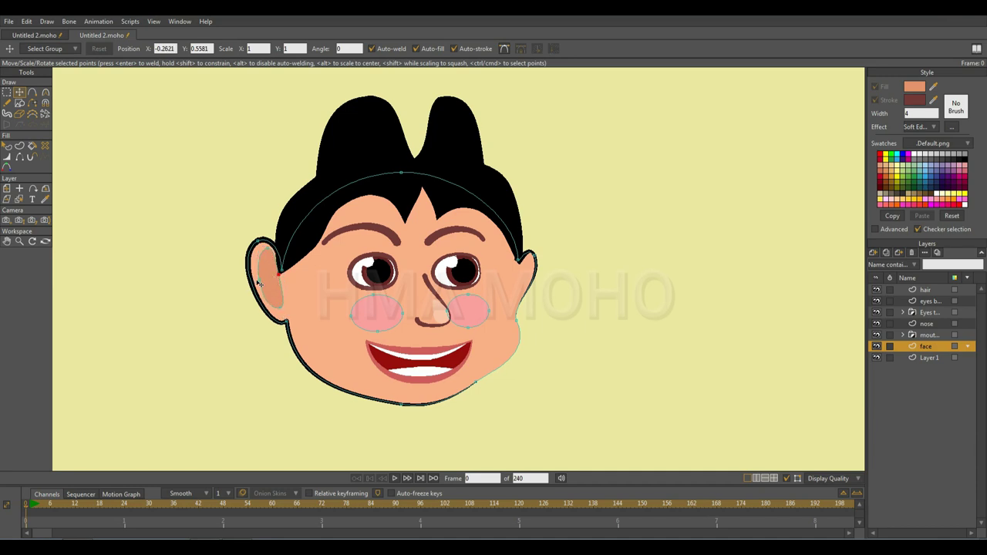
click(282, 307)
click(46, 92)
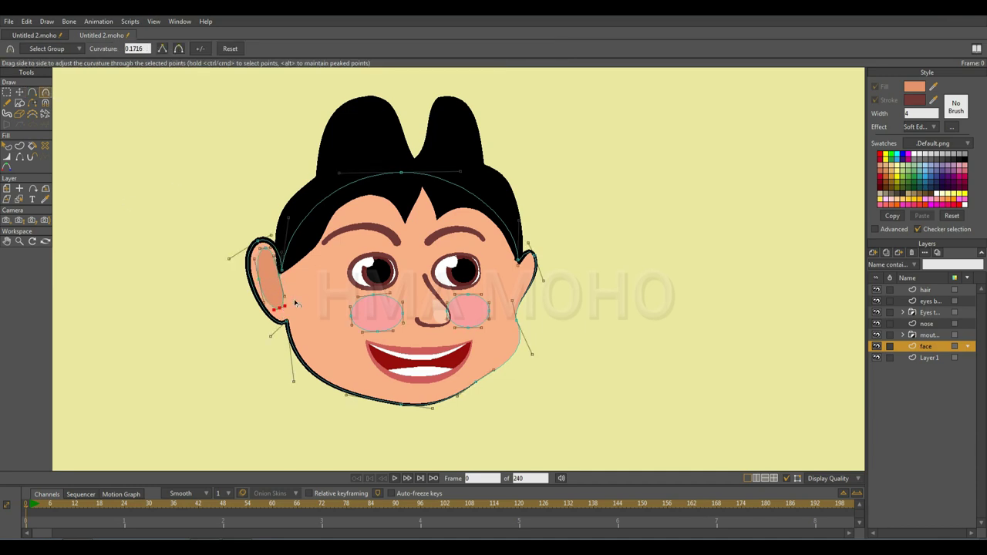
click(288, 297)
drag(290, 298, 265, 272)
click(19, 102)
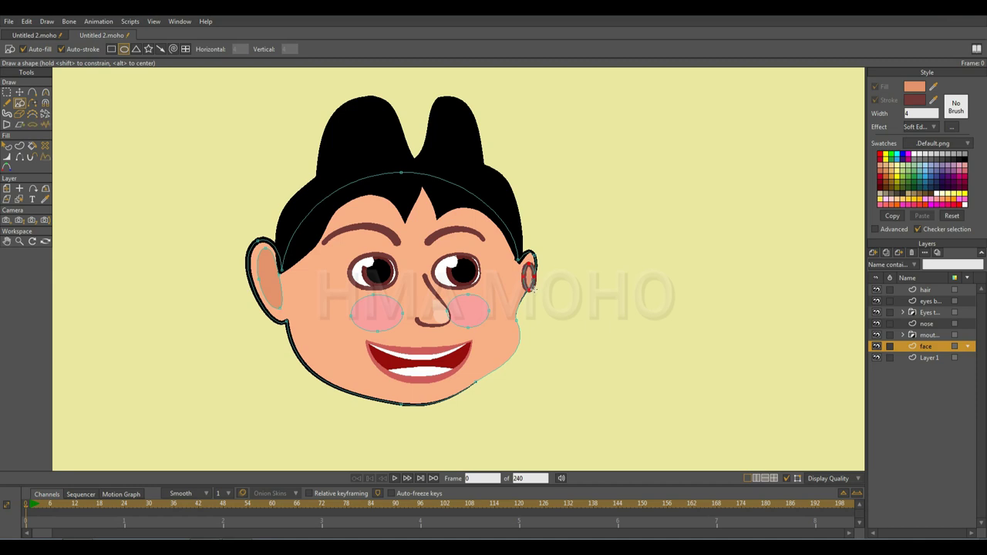
click(19, 92)
key(Delete)
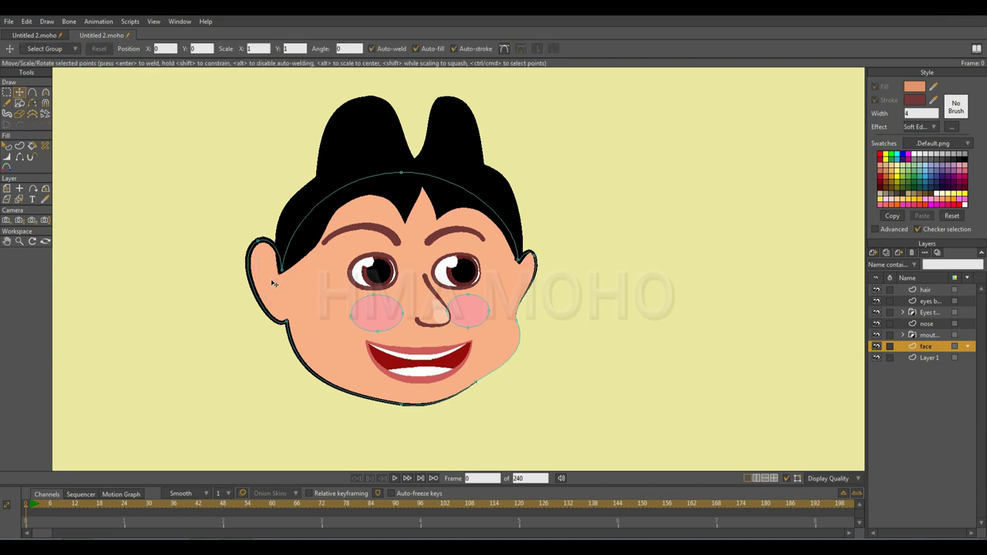
key(ctrl+z)
Place a flipped copy of the inner-ear oval in the right ear and adjust its points to fit inside the outline.
drag(278, 284, 527, 282)
click(551, 49)
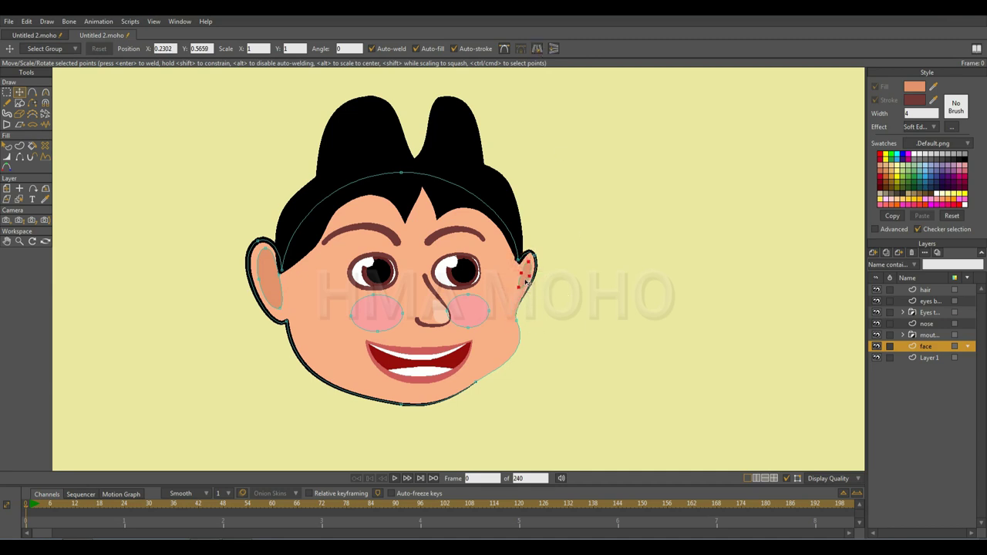
click(7, 145)
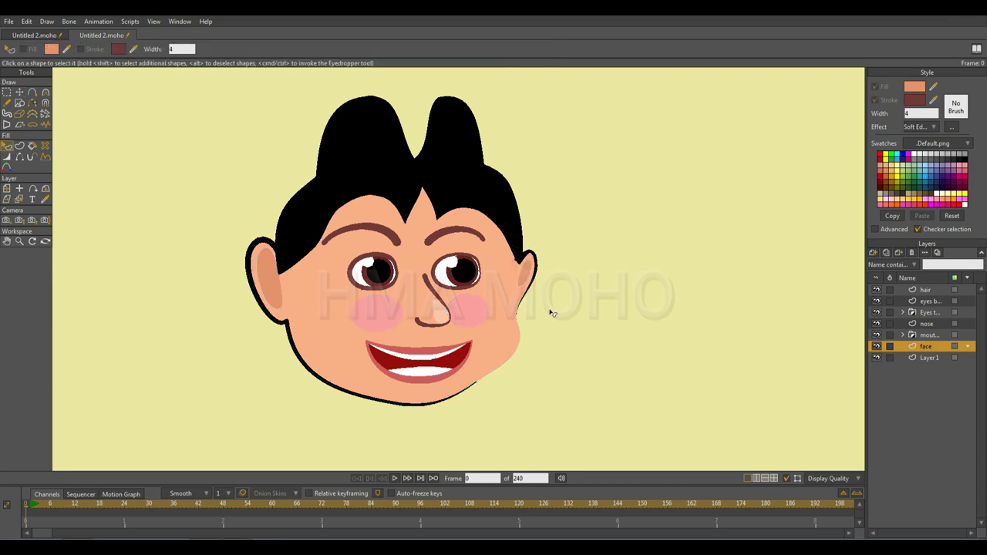
key(t)
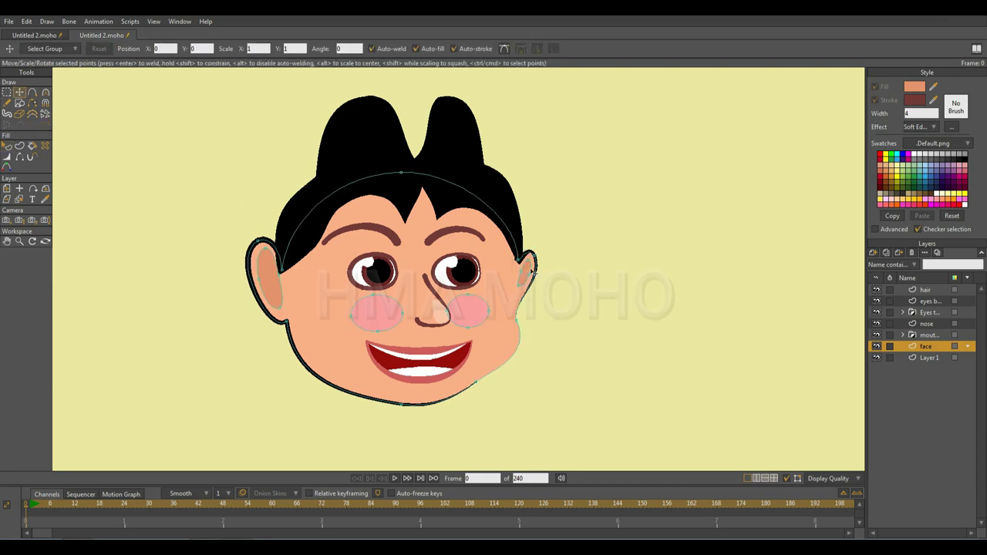
click(524, 291)
drag(525, 290, 532, 278)
On the hair layer, extend the hair's right lower end down in front of the right ear and adjust its curvature on both sides.
click(20, 199)
click(310, 209)
click(19, 93)
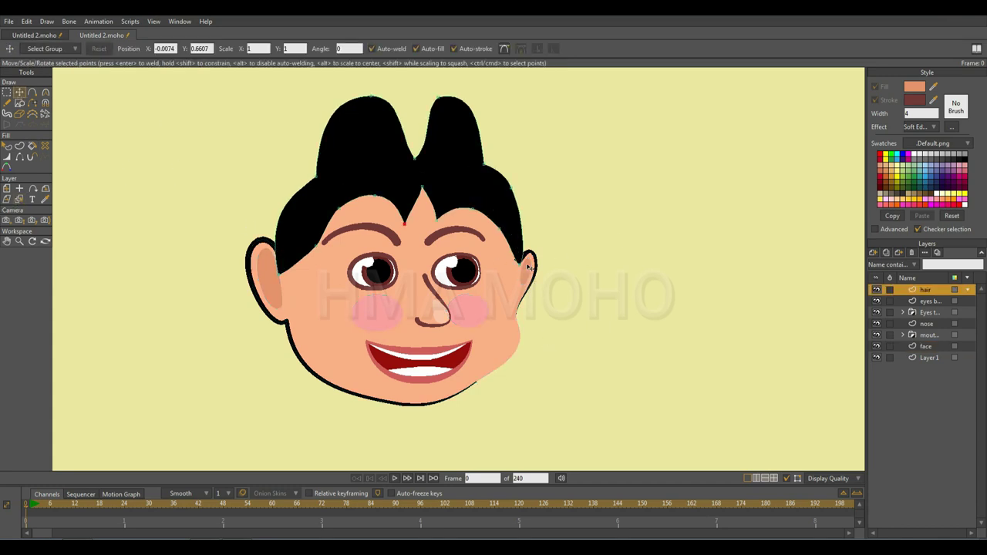
drag(528, 267, 510, 300)
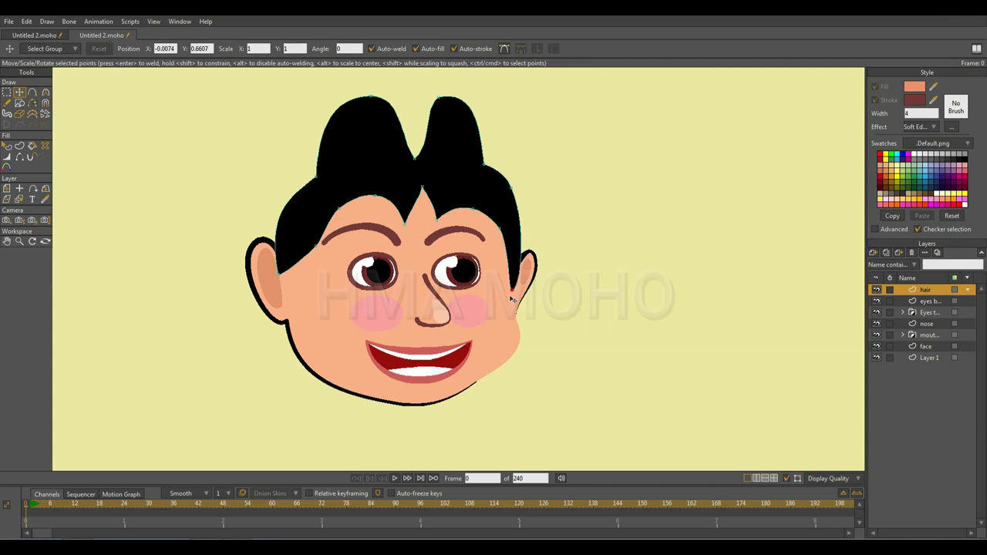
click(44, 93)
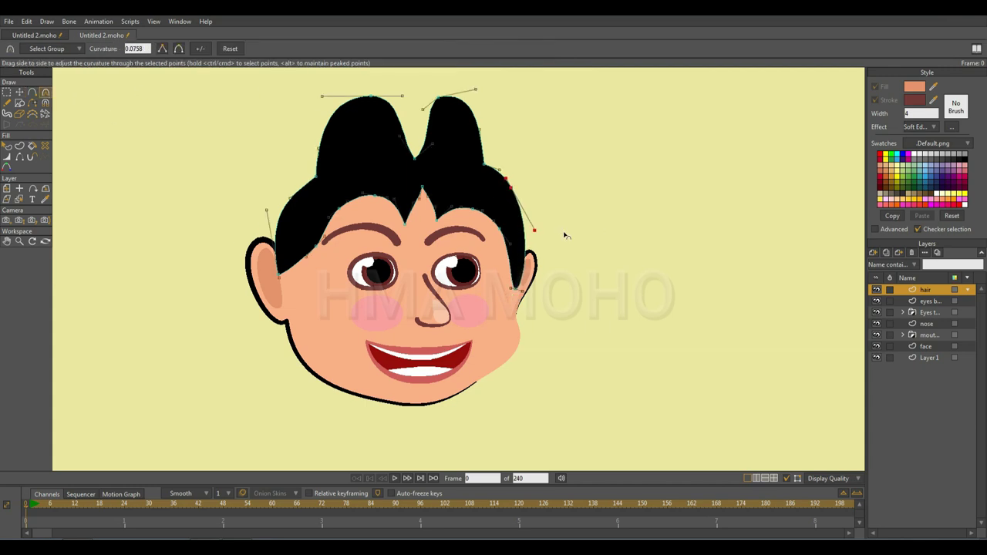
drag(501, 291, 536, 225)
drag(509, 245, 508, 252)
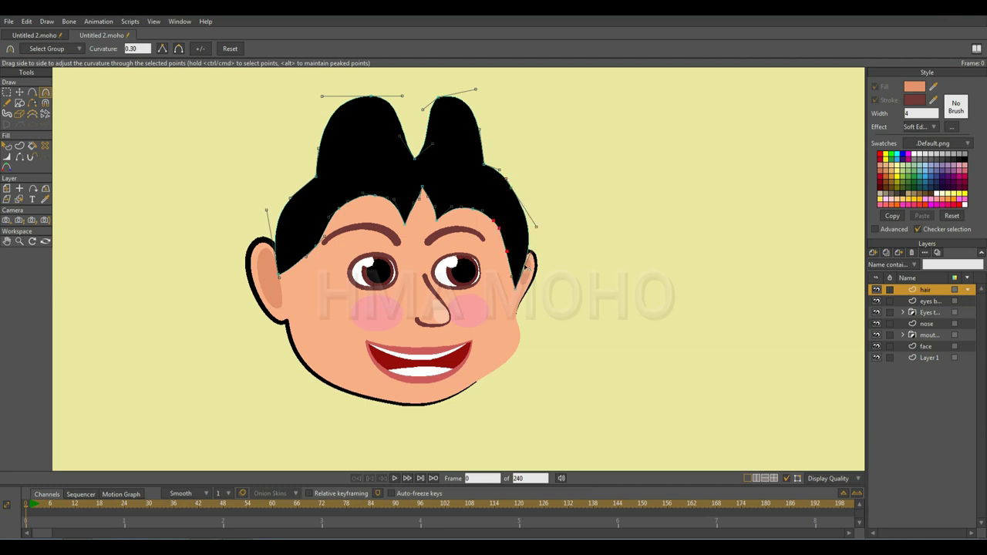
Extend the hair's left lower end down in front of the left ear and adjust its curvature for a rounded outer side.
drag(308, 261, 313, 327)
click(20, 92)
click(47, 93)
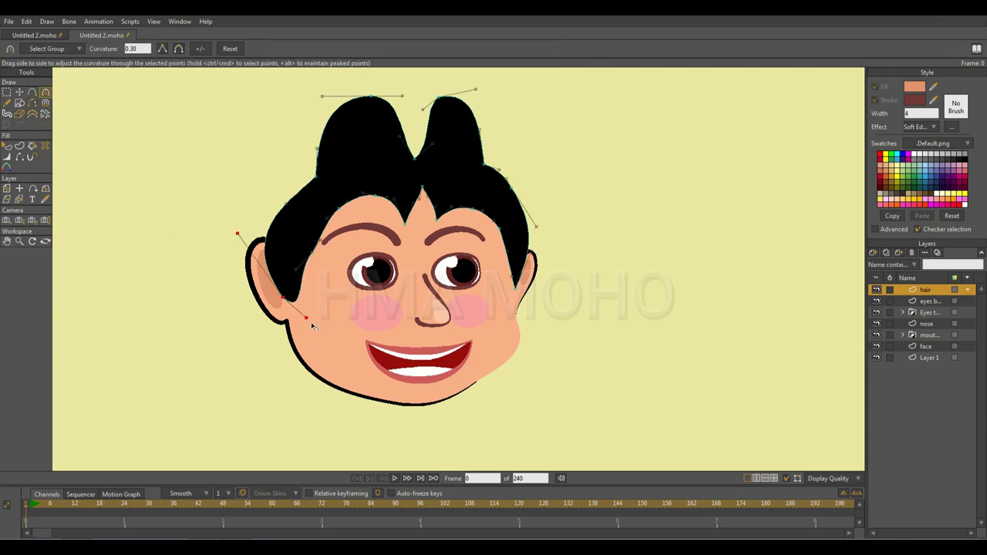
drag(249, 222, 210, 210)
key(t)
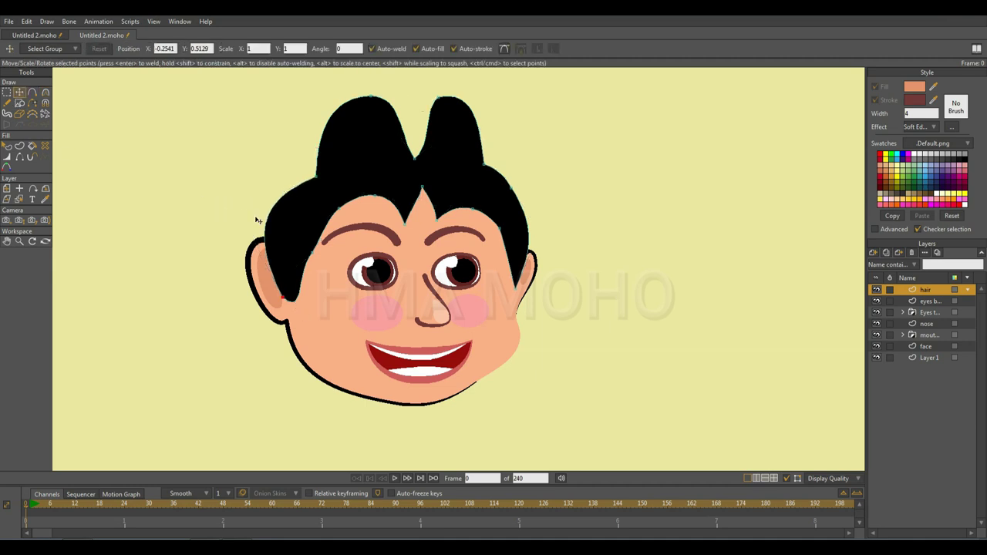
On the face layer, lower the top point of the left ear slightly and adjust the curvature of the ear's outer edge.
click(942, 347)
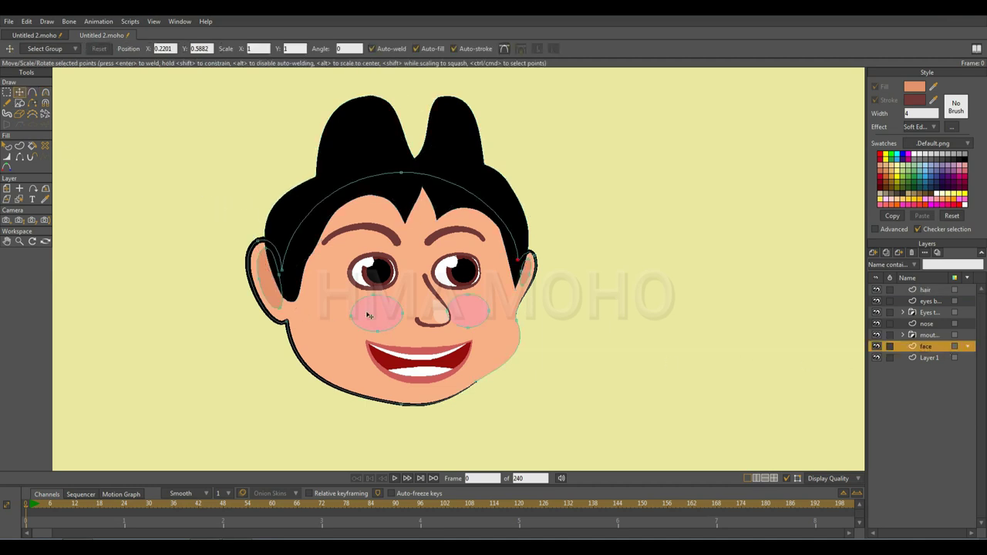
drag(265, 246, 264, 248)
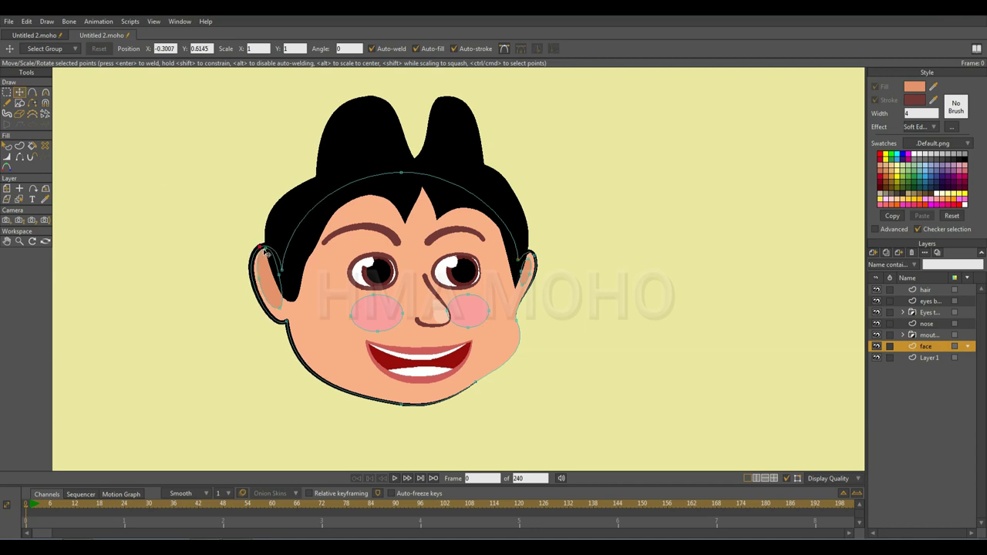
click(47, 93)
drag(213, 268, 206, 270)
click(7, 156)
click(286, 324)
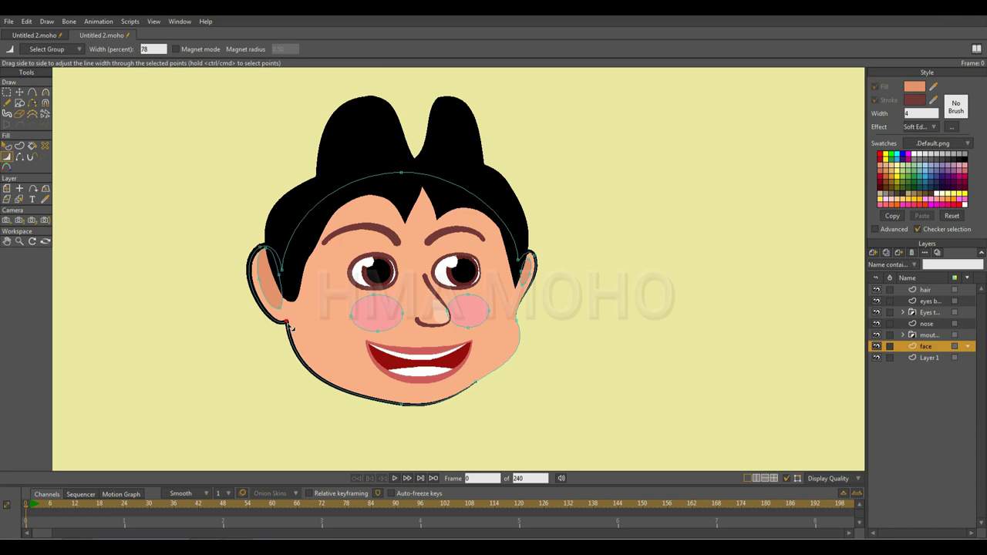
click(7, 146)
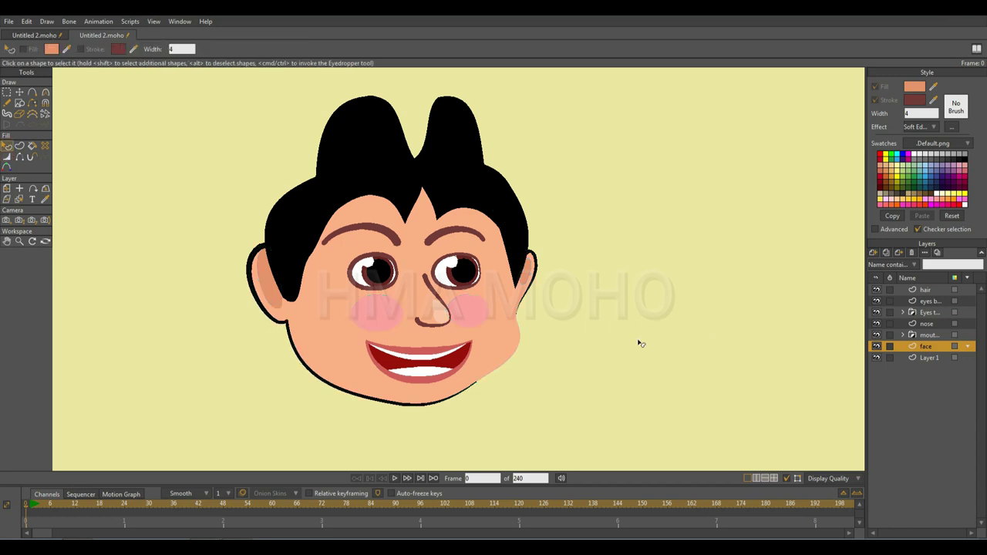
Add a vector layer directly above Layer 1 and name it "hair back".
scroll(366, 172, down, 1)
scroll(474, 282, up, 1)
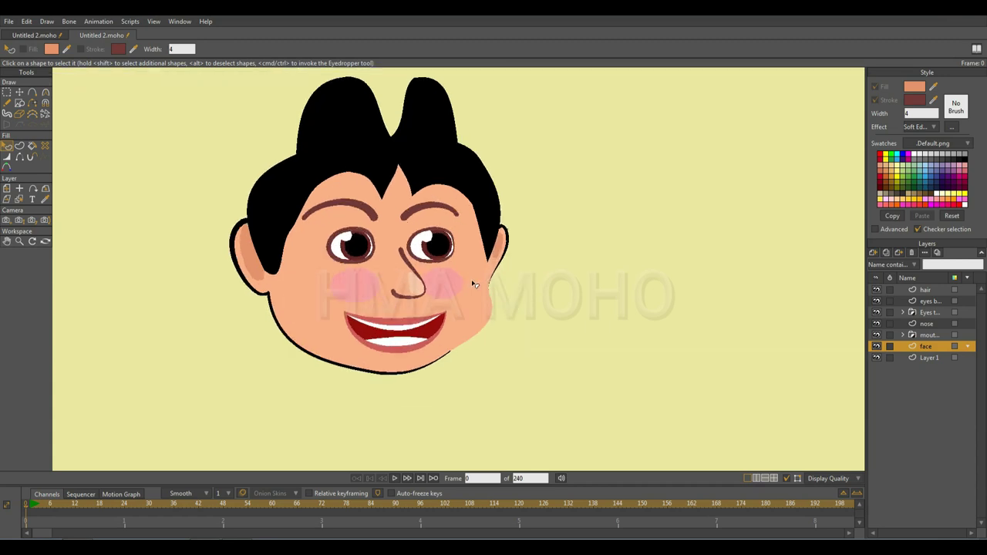
scroll(447, 275, down, 1)
scroll(444, 274, up, 1)
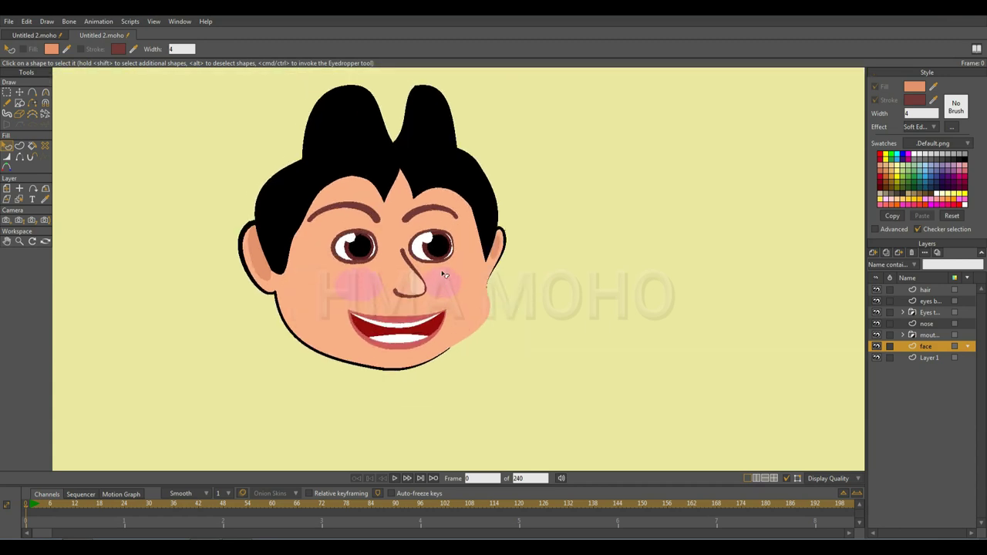
click(927, 358)
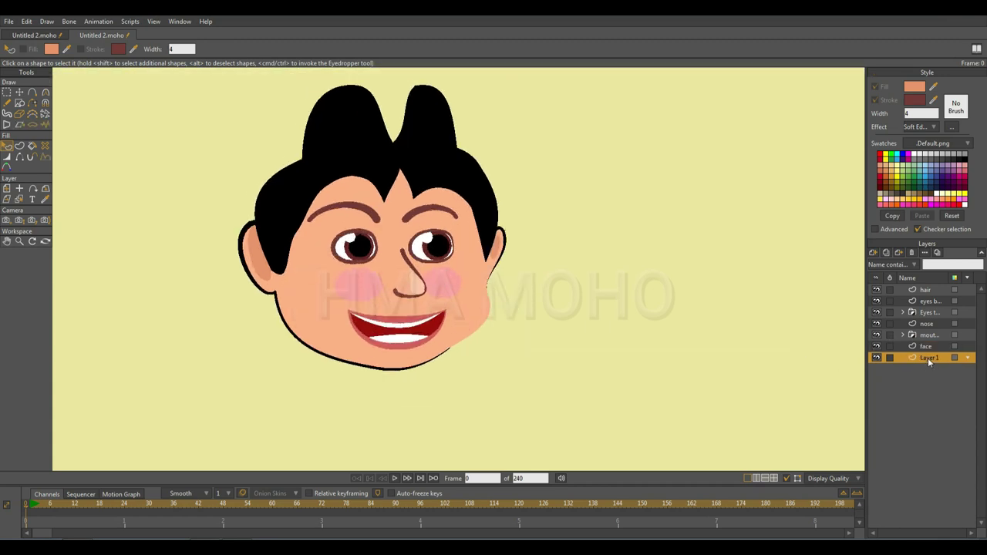
click(872, 252)
click(885, 263)
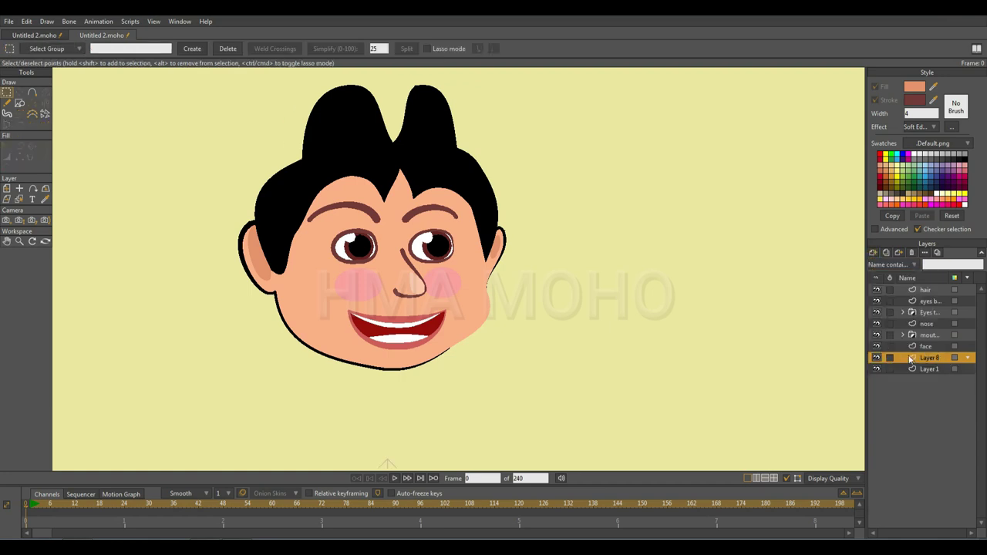
double_click(940, 358)
text(hair back)
key(Return)
Draw a large oval behind the face, filled with the hair's black and with its stroke turned off.
drag(933, 88, 408, 153)
click(20, 103)
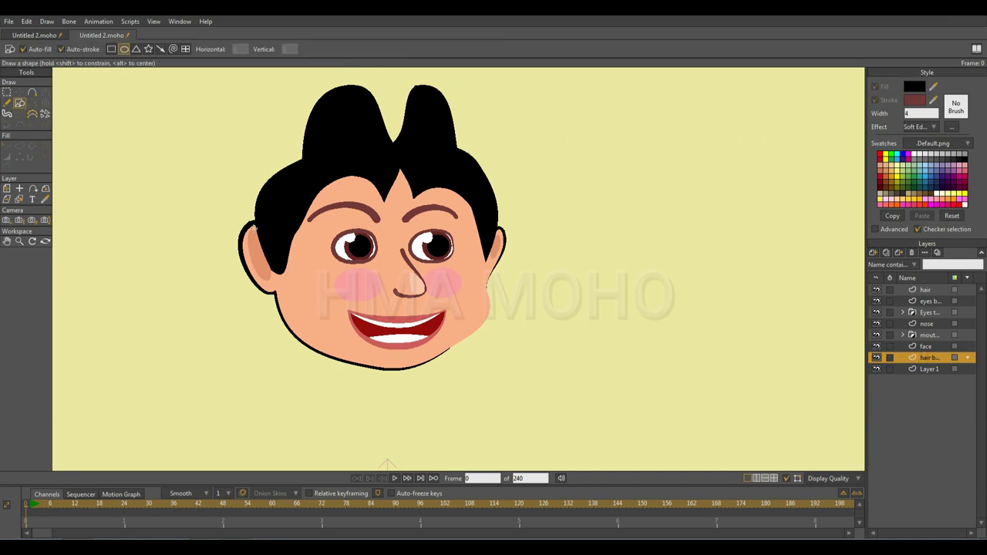
drag(253, 227, 477, 363)
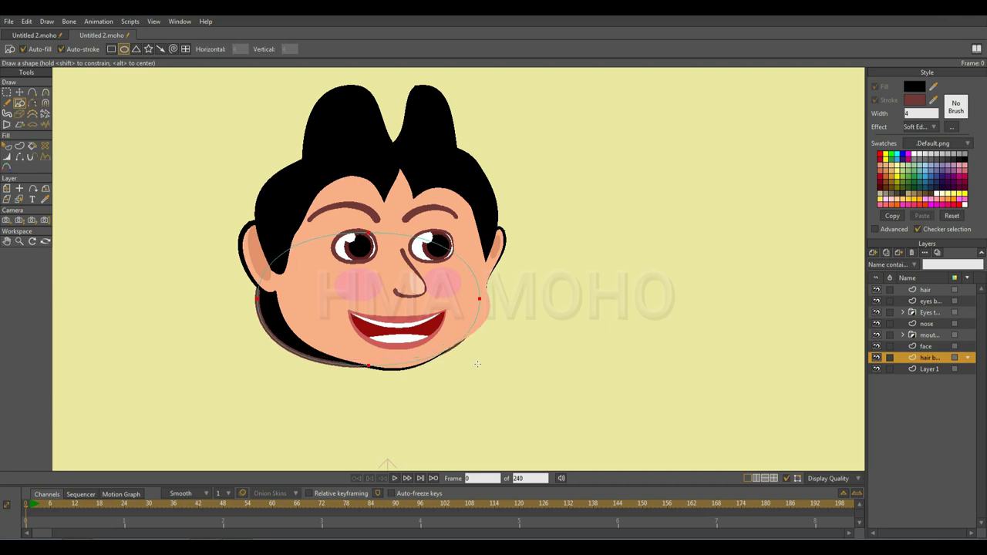
click(7, 146)
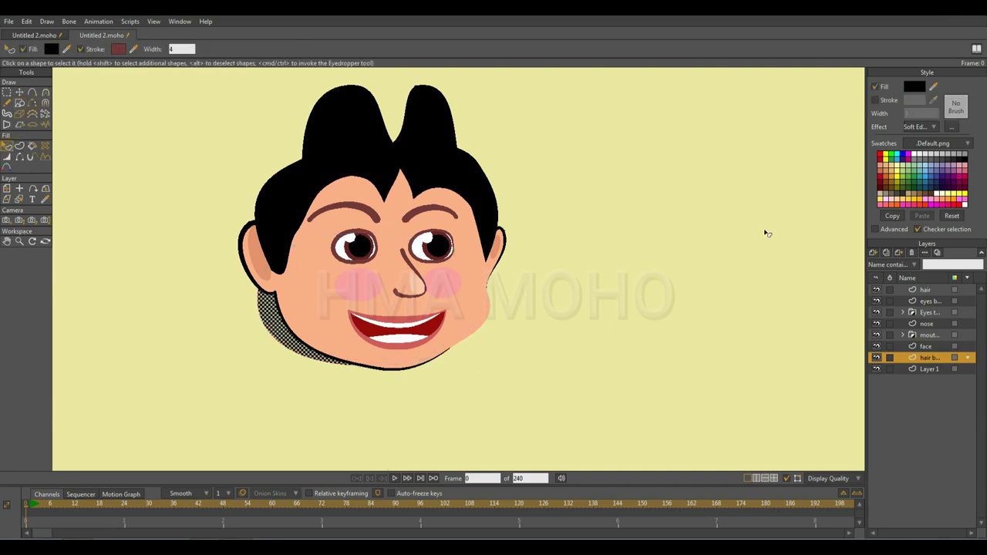
click(694, 264)
Move the back-hair oval's points so only a thin black crescent shows behind the left jaw and below the left ear.
click(20, 92)
drag(369, 366, 368, 357)
click(572, 387)
drag(370, 224, 374, 190)
drag(257, 290, 260, 298)
drag(372, 363, 372, 371)
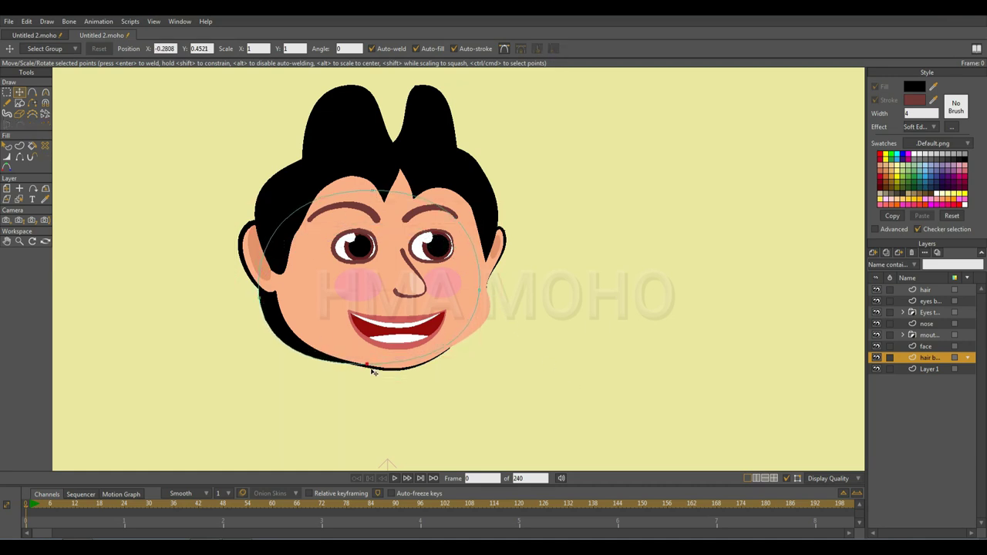
click(263, 297)
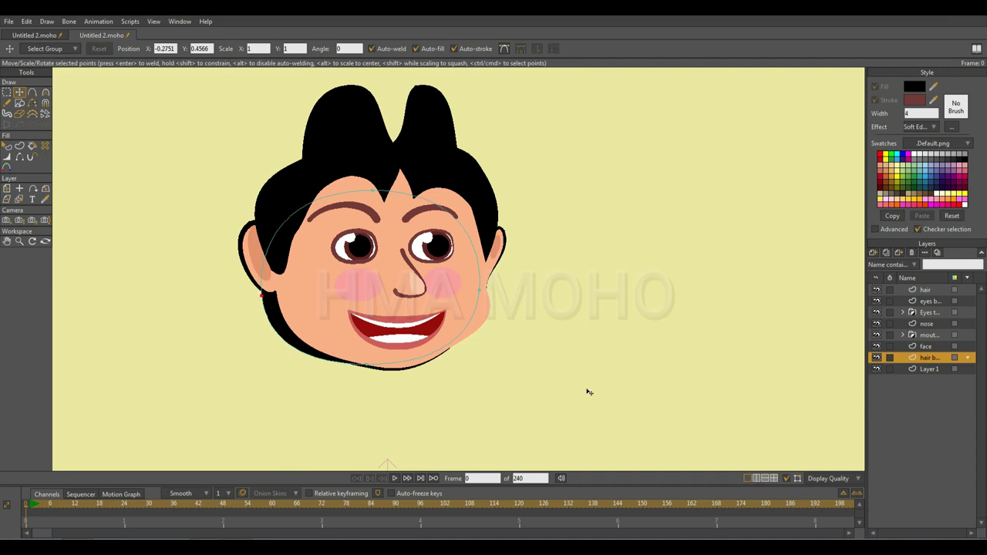
Add another vector layer directly above Layer 1 and name it "nack".
click(934, 370)
click(873, 252)
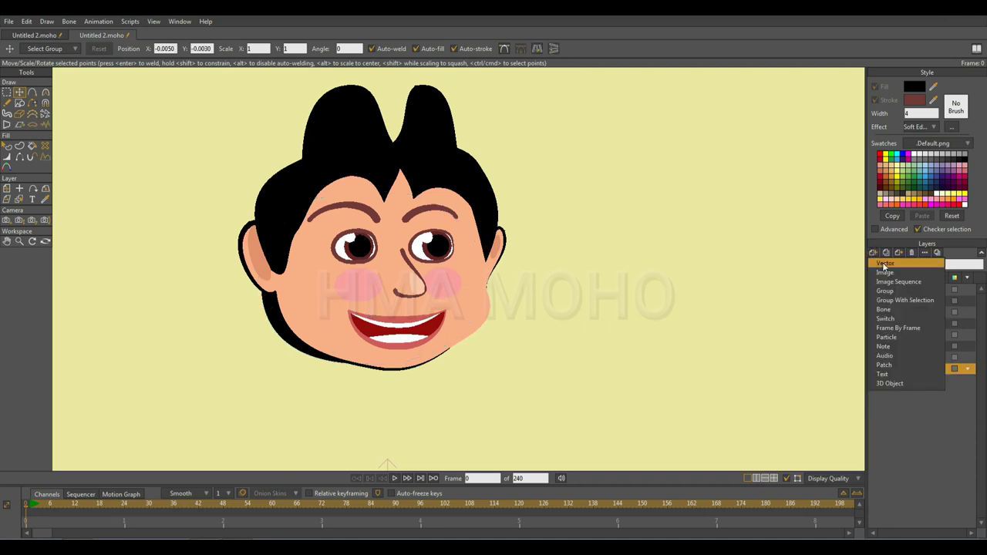
click(894, 262)
double_click(929, 369)
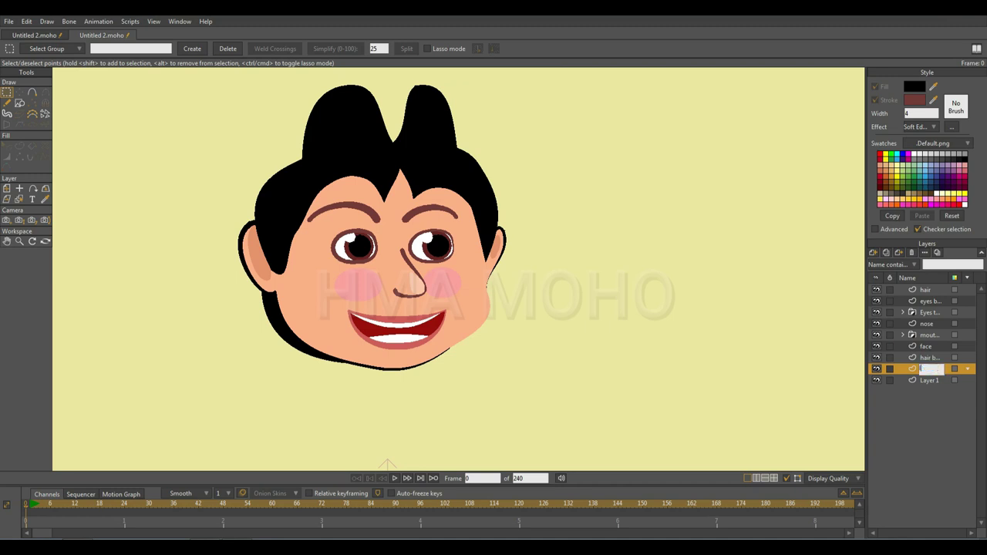
text(lack)
key(Return)
double_click(925, 369)
key(Return)
Draw an oval under the chin, filled with the face's skin color and outlined in black.
click(20, 103)
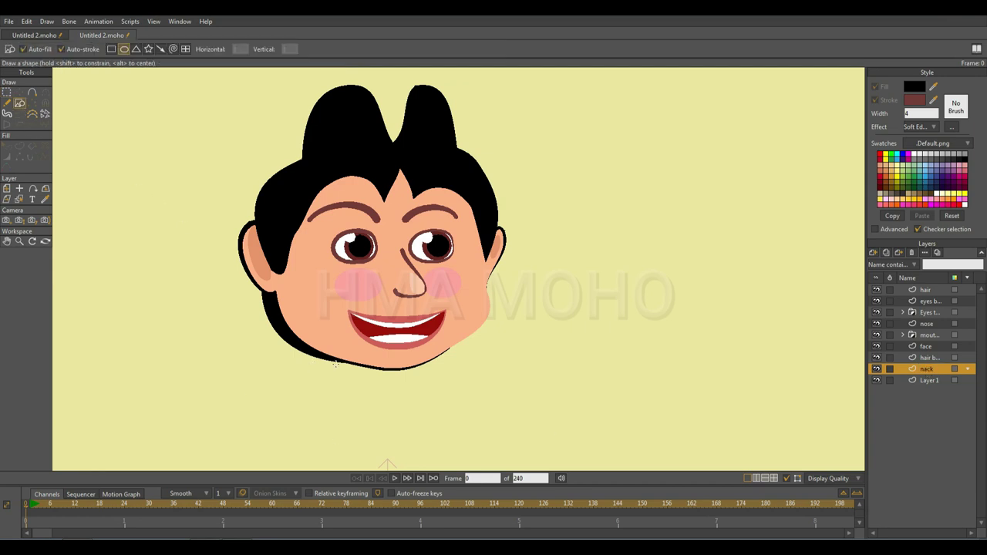
drag(335, 362, 444, 415)
click(7, 146)
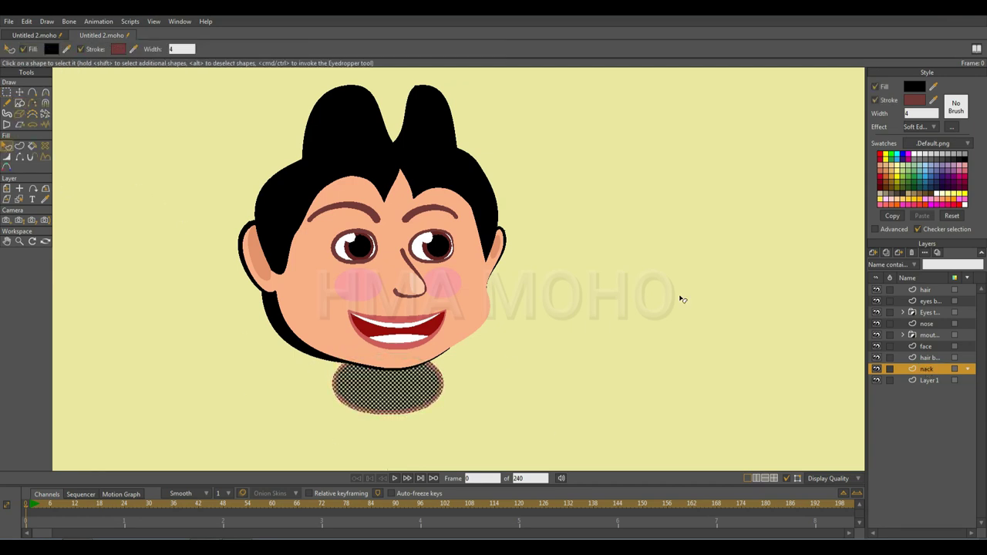
drag(932, 87, 467, 312)
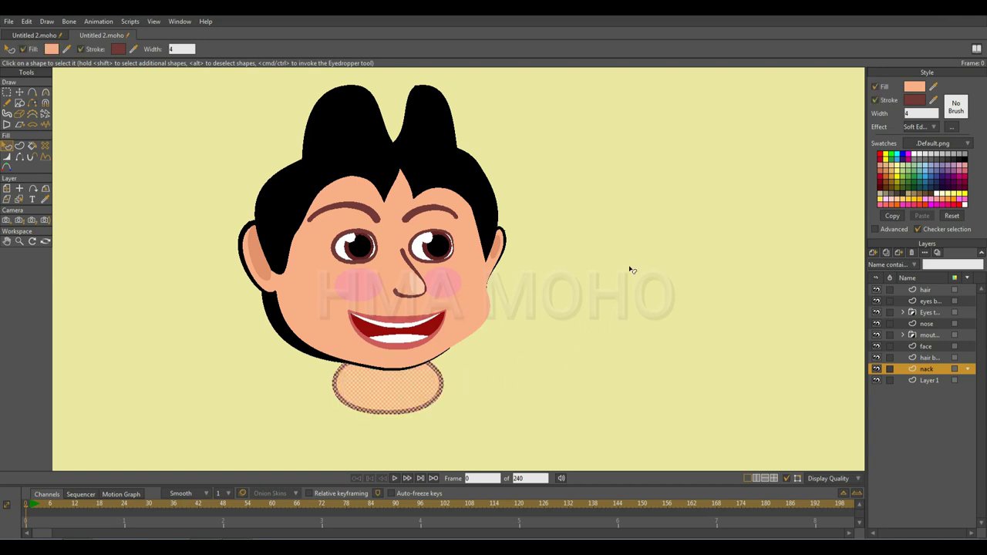
mouse_move(933, 100)
mouse_down()
mouse_move(691, 170)
mouse_move(509, 240)
mouse_move(514, 245)
mouse_up()
click(560, 291)
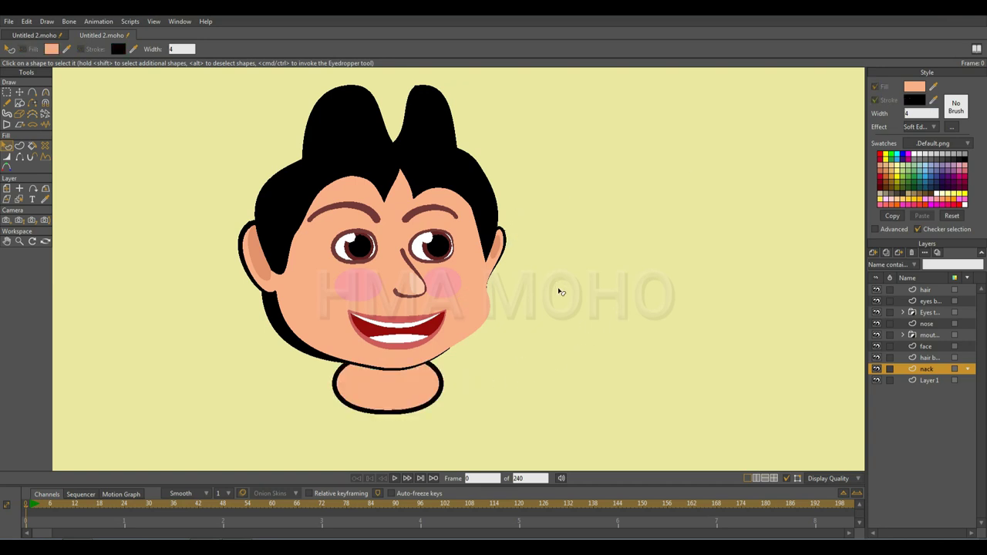
Place the nack layer above the hair back layer and move the neck oval up behind the chin.
drag(935, 370, 930, 359)
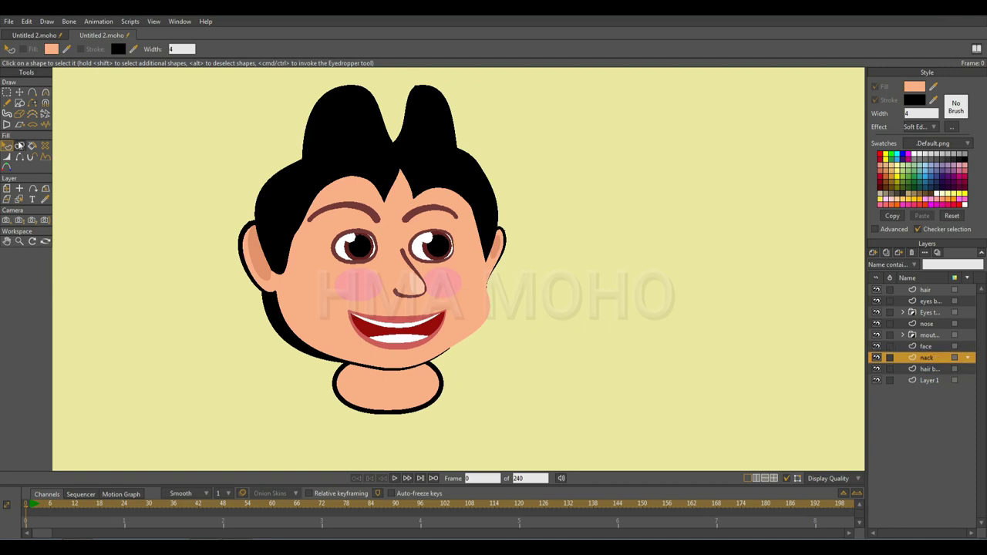
click(20, 103)
click(20, 94)
drag(421, 364, 418, 353)
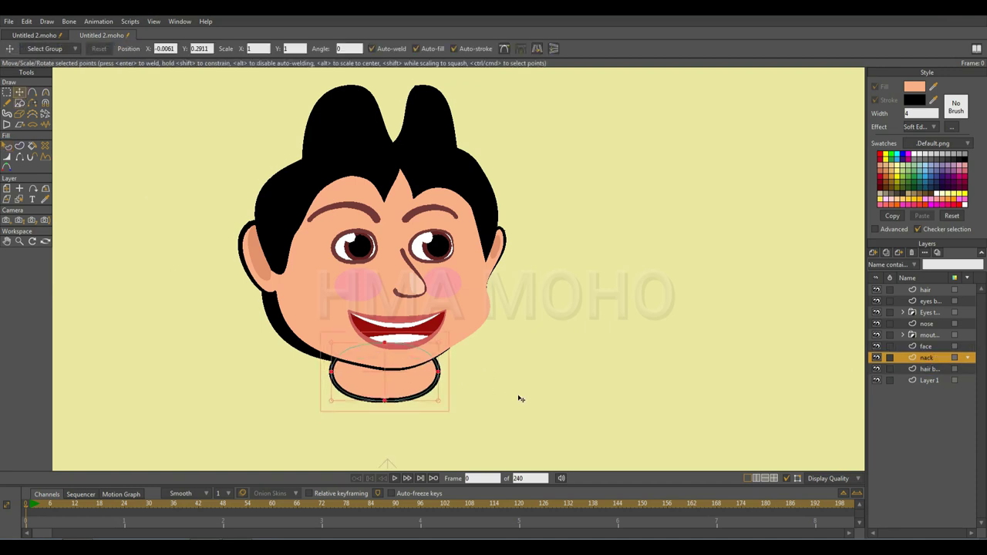
click(517, 397)
Reshape the neck oval by lowering its bottom point and repositioning its side points just below the jawline.
mouse_move(389, 404)
mouse_down()
mouse_move(388, 416)
mouse_move(396, 374)
mouse_move(387, 413)
mouse_up()
click(540, 410)
drag(441, 362, 434, 365)
drag(334, 362, 349, 362)
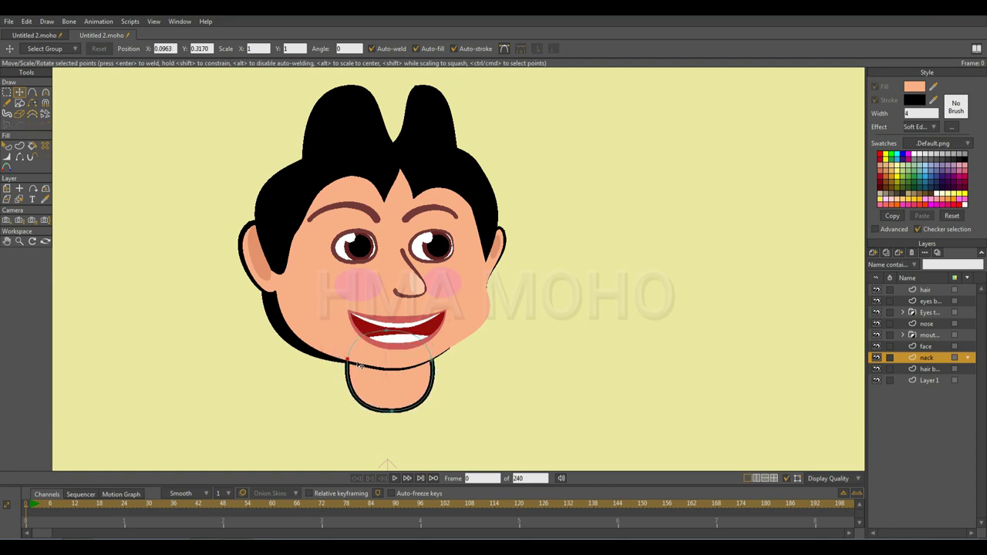
drag(393, 417, 443, 356)
drag(342, 360, 338, 360)
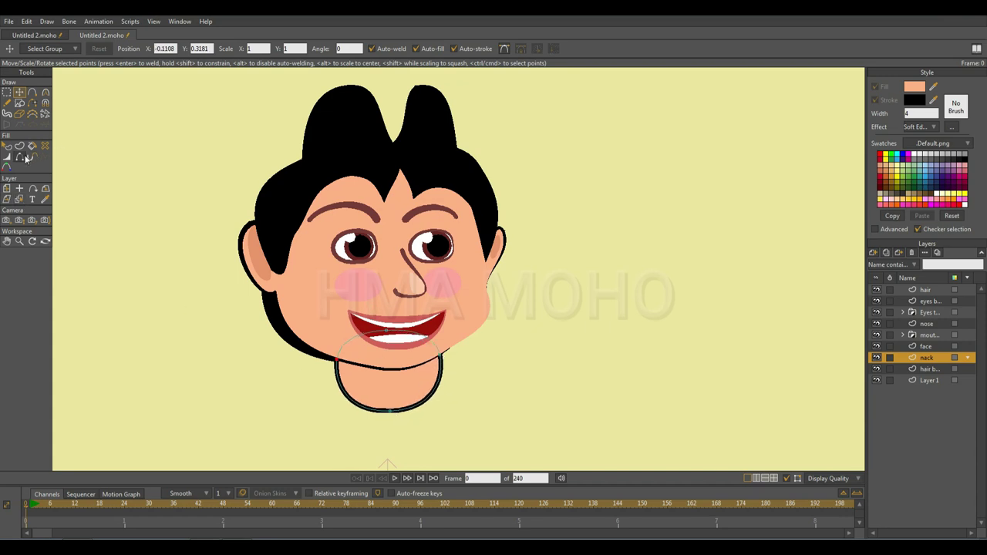
Hide the two lower outline edges of the neck so that no black stroke remains around it.
click(19, 157)
click(423, 401)
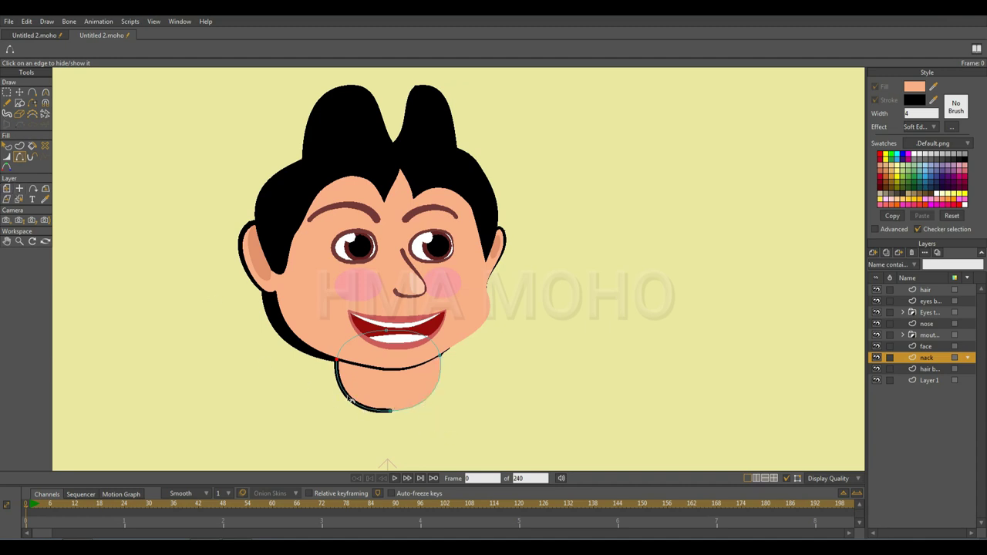
click(350, 400)
click(6, 145)
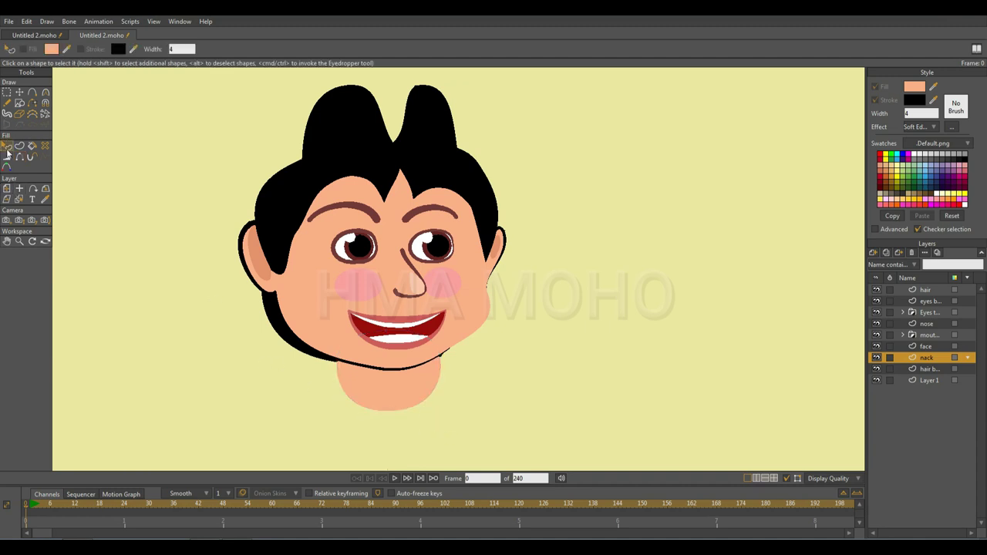
Lower the neck's bottom point slightly and add a point on each lower side, pulled outward to widen the base.
click(19, 94)
drag(395, 413, 394, 418)
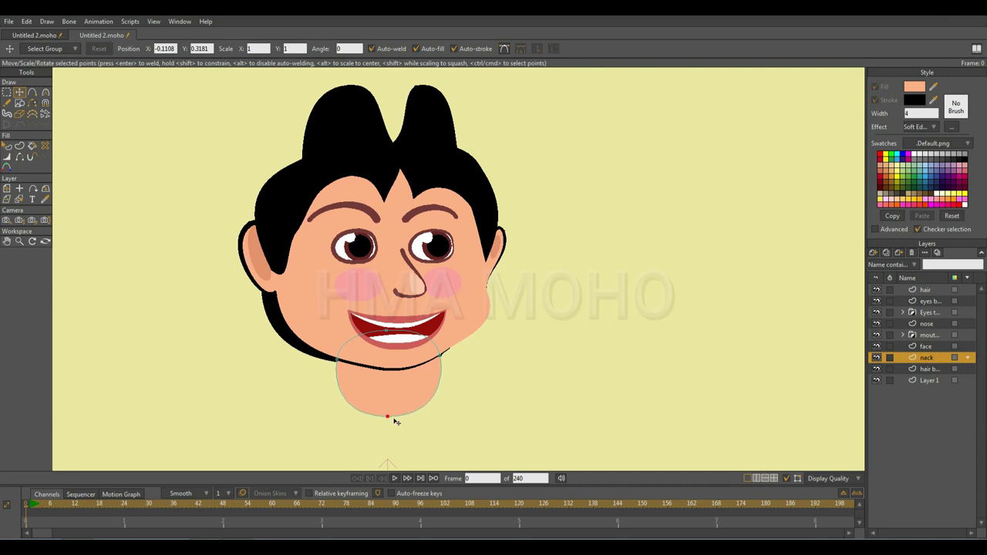
click(32, 92)
drag(436, 394, 453, 400)
drag(343, 398, 330, 409)
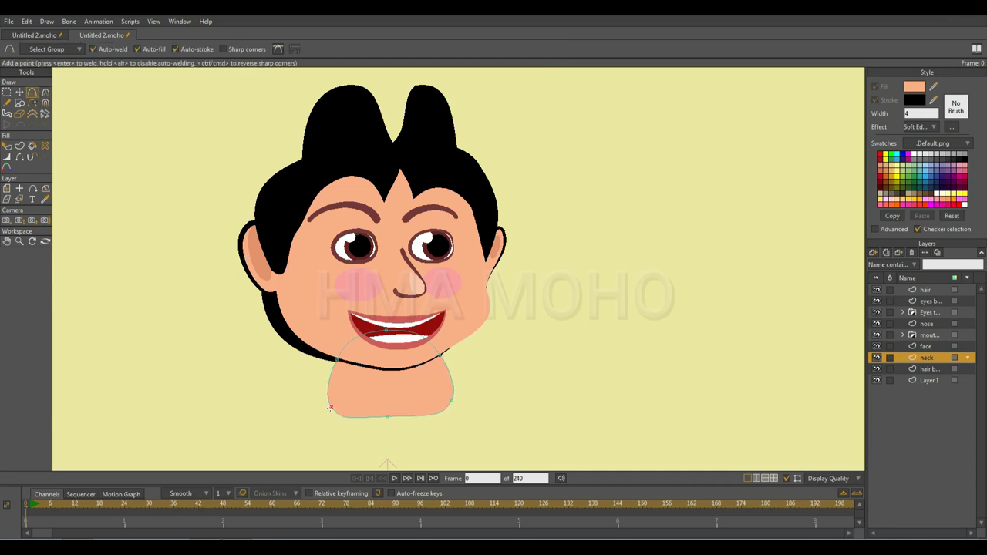
Adjust the curvature of the neck's lower corner points and side points to straighten both sides.
click(45, 92)
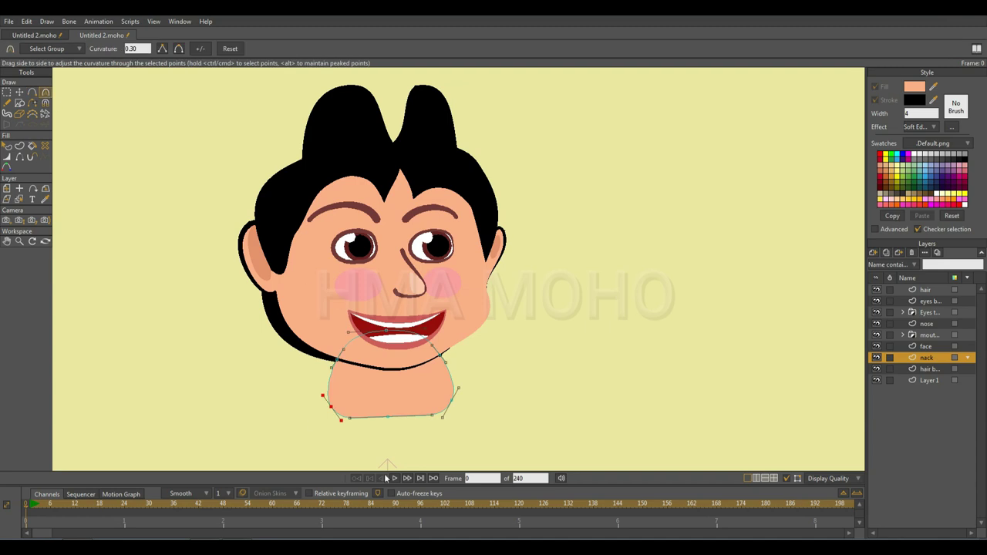
scroll(385, 466, up, 2)
scroll(385, 467, down, 1)
drag(281, 369, 298, 362)
drag(500, 363, 483, 360)
drag(489, 334, 484, 338)
click(307, 336)
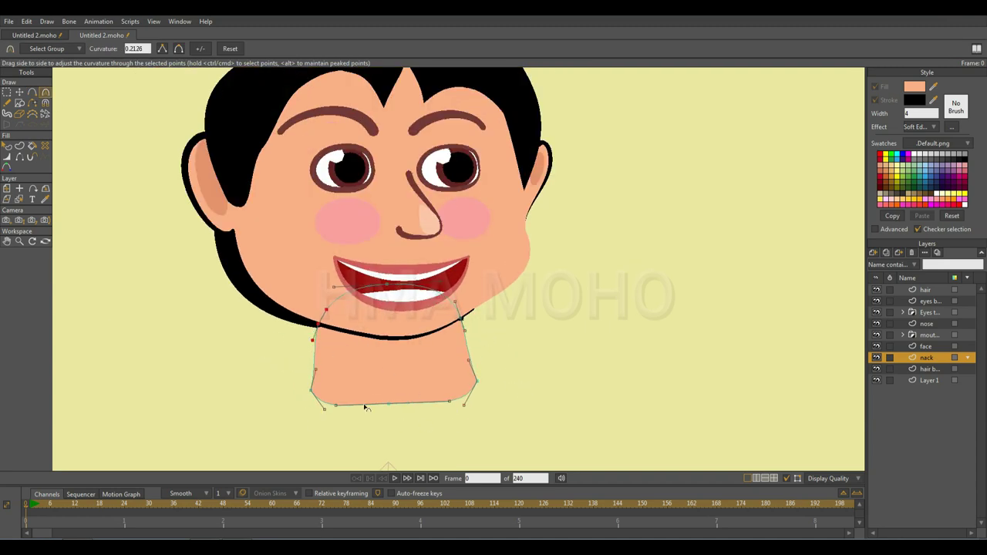
Shorten the neck by raising its lower corner and bottom points, keeping a smoothly rounded base.
click(19, 92)
drag(388, 404, 391, 411)
drag(311, 391, 313, 383)
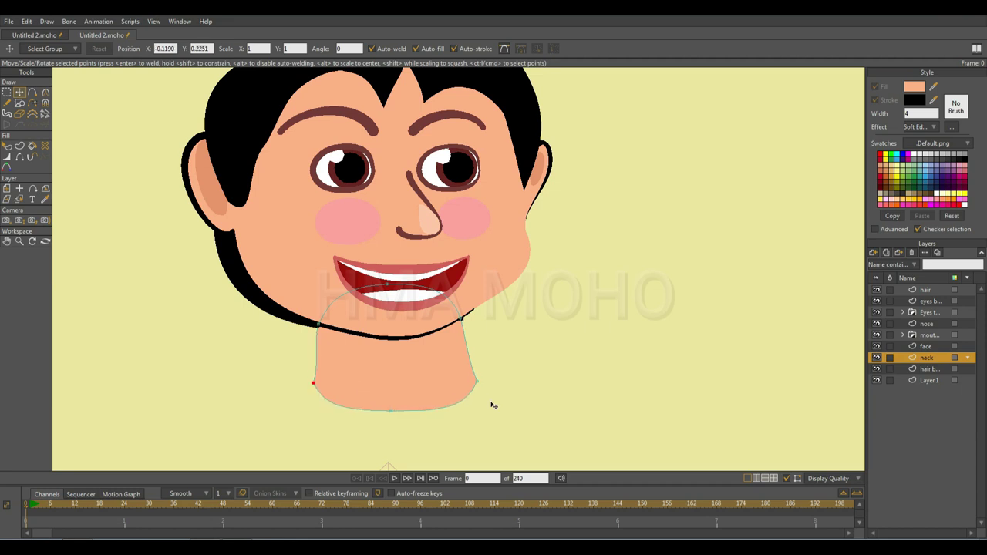
drag(492, 405, 488, 393)
drag(410, 420, 407, 413)
drag(326, 401, 327, 387)
drag(386, 426, 388, 419)
drag(493, 408, 494, 402)
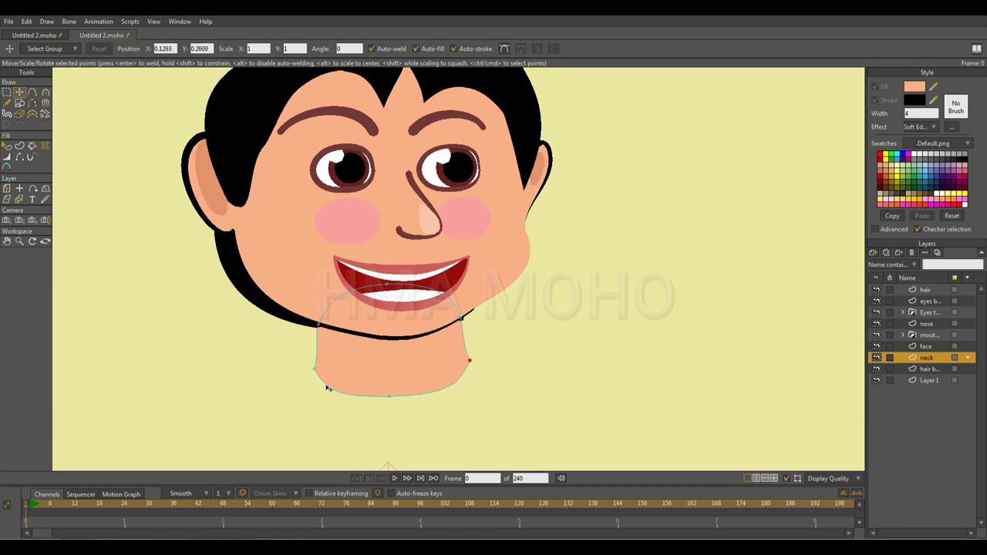
drag(328, 388, 327, 380)
scroll(433, 391, down, 5)
scroll(355, 343, up, 3)
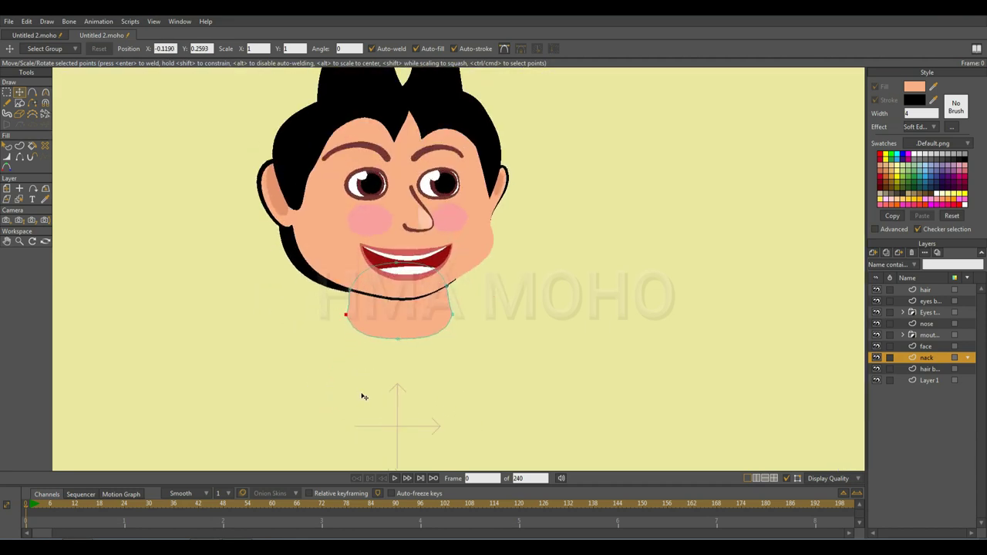
Add a new vector layer above the back hair layer and name it "body".
click(928, 370)
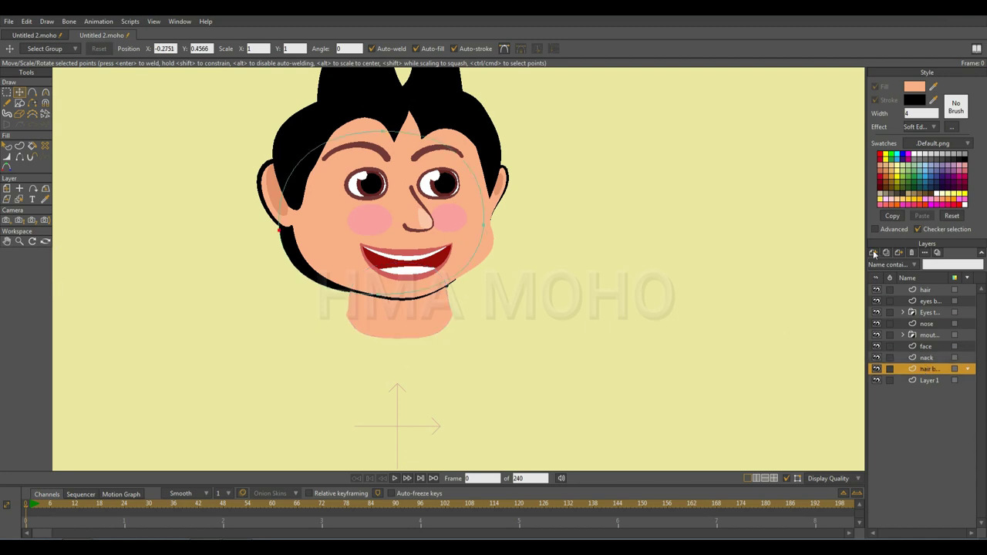
click(874, 252)
click(887, 266)
double_click(931, 371)
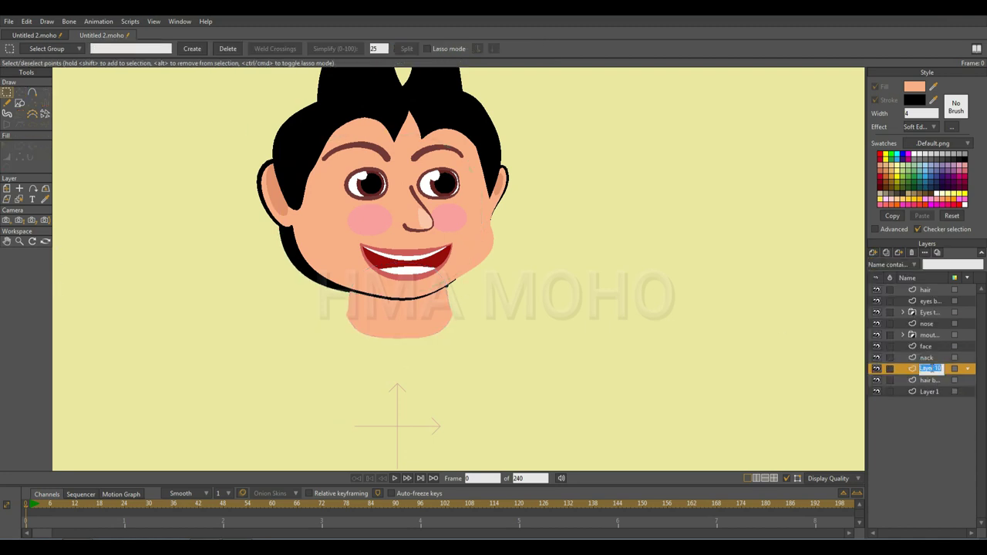
text(body)
key(Return)
Draw a tall skin-coloured oval on the body layer and centre it directly beneath the neck.
click(19, 102)
scroll(309, 254, down, 3)
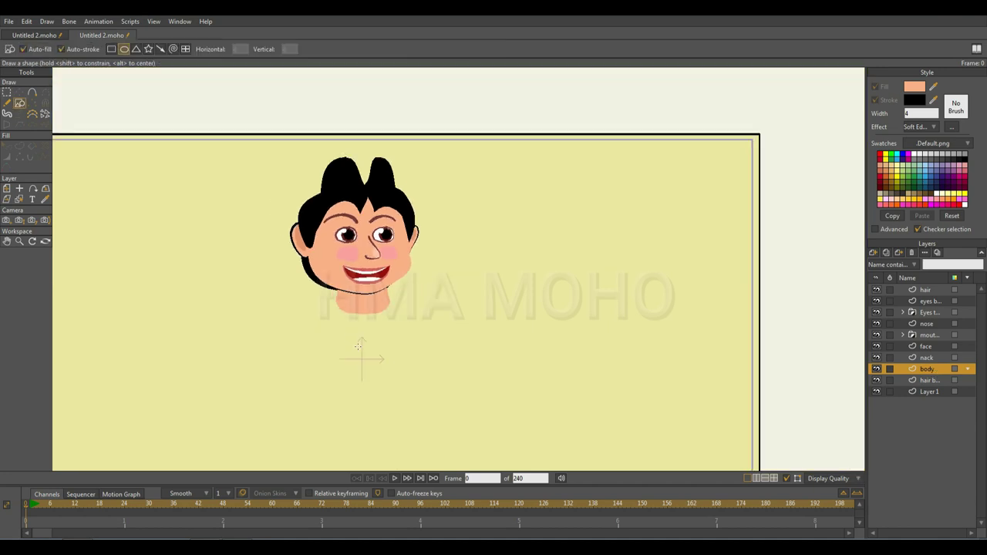
scroll(318, 301, up, 2)
drag(325, 278, 461, 437)
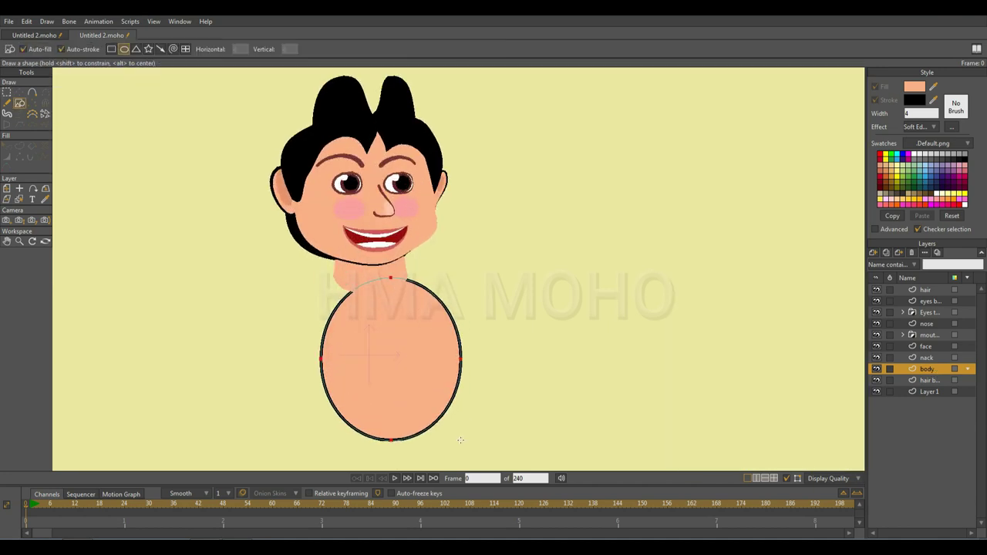
key(t)
drag(386, 324, 369, 315)
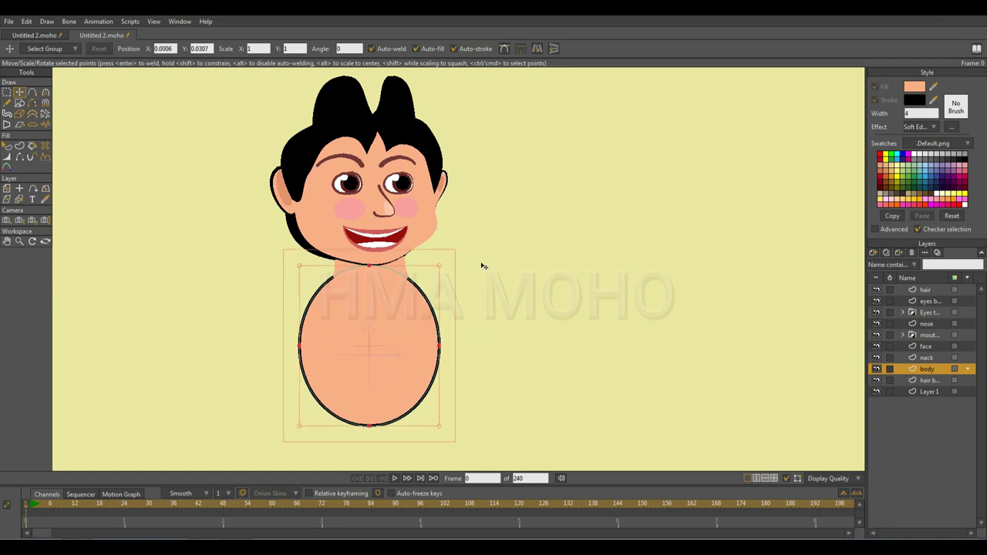
Reshape the oval into a broad chest by pulling its side points up and outward and flattening its upper edge.
scroll(484, 268, down, 3)
scroll(493, 312, up, 2)
click(456, 349)
drag(299, 313, 268, 295)
drag(376, 244, 376, 257)
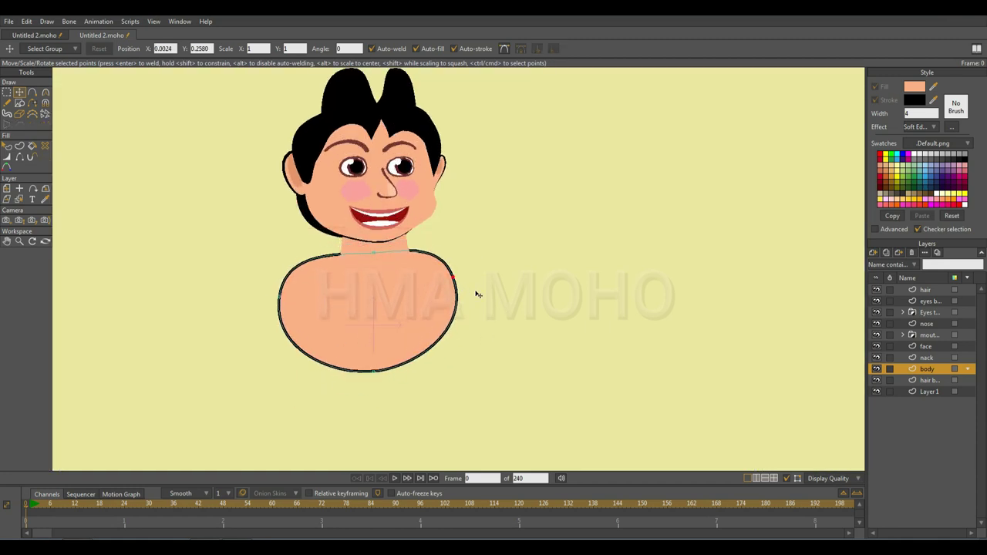
Fine-tune the chest's side and bottom points so both shoulders are evenly rounded.
drag(476, 292, 492, 293)
drag(282, 315, 279, 312)
drag(468, 300, 469, 303)
drag(331, 306, 324, 307)
drag(474, 300, 462, 296)
drag(372, 374, 375, 377)
drag(293, 317, 293, 324)
drag(456, 285, 459, 292)
click(282, 304)
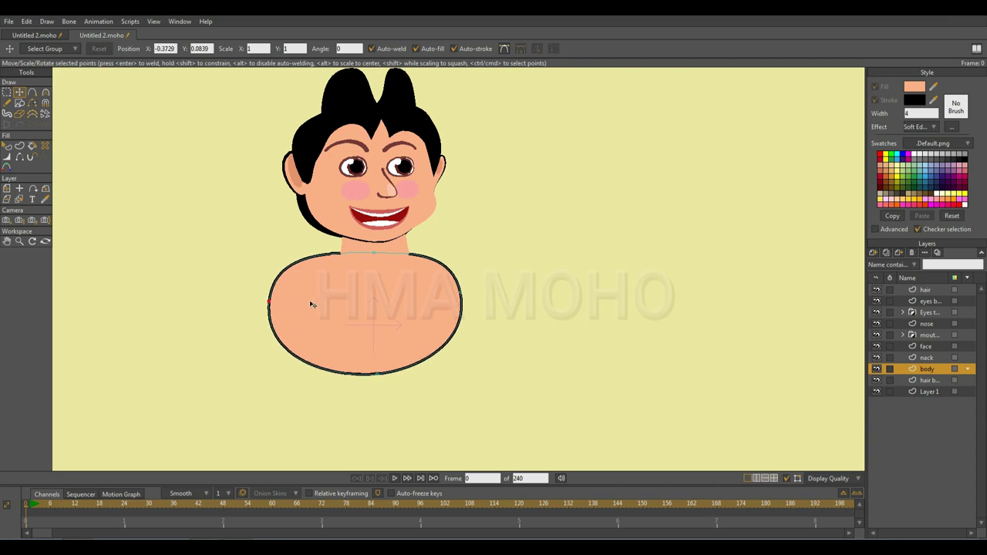
click(463, 303)
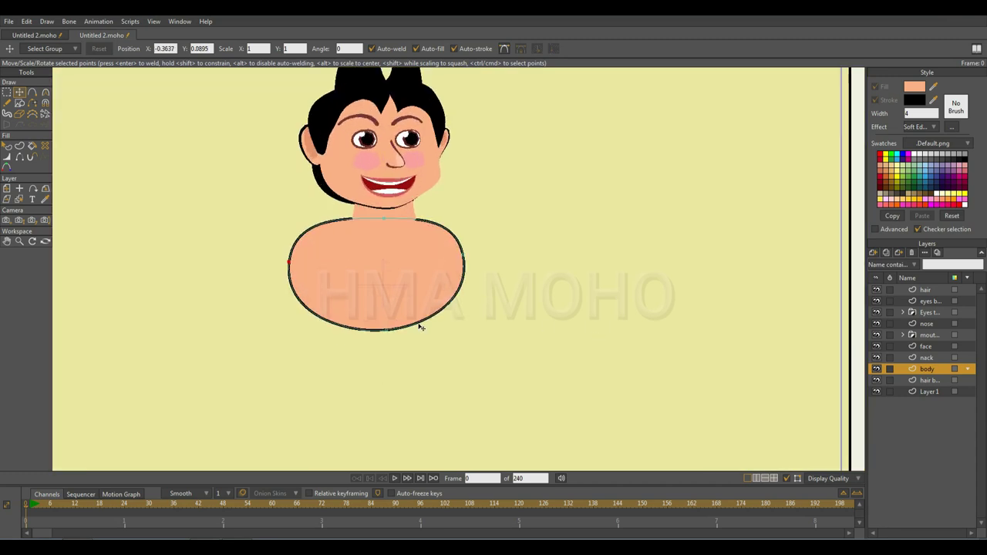
Duplicate the chest shape and place the copy directly below it as the belly.
key(ctrl+a)
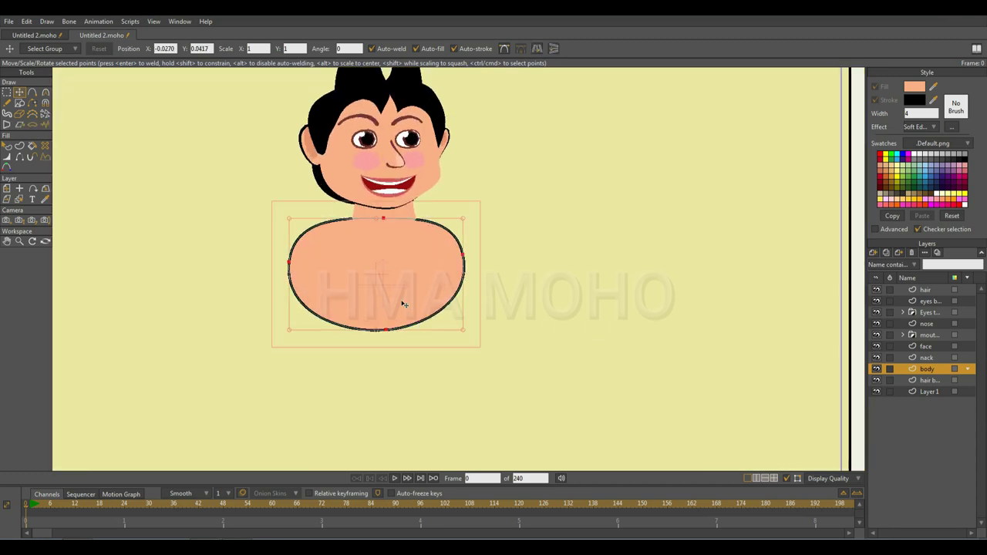
key(ctrl+c)
key(ctrl+v)
drag(383, 299, 383, 387)
click(434, 342)
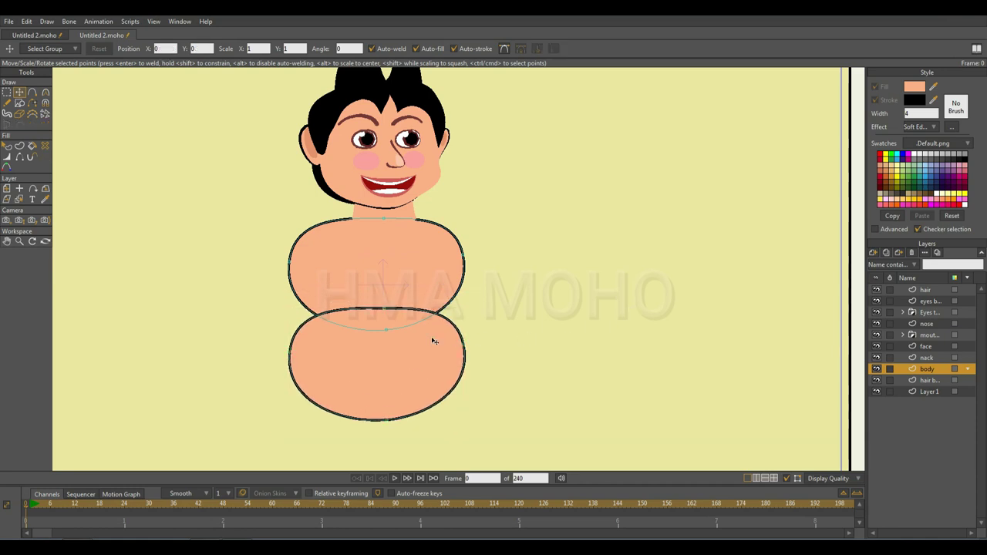
Raise the belly's top and bottom points and draw its sides in so that it overlaps the chest.
drag(387, 330, 386, 313)
mouse_move(458, 331)
mouse_down()
mouse_move(462, 283)
mouse_move(456, 336)
mouse_up()
drag(391, 303, 388, 269)
drag(385, 420, 379, 391)
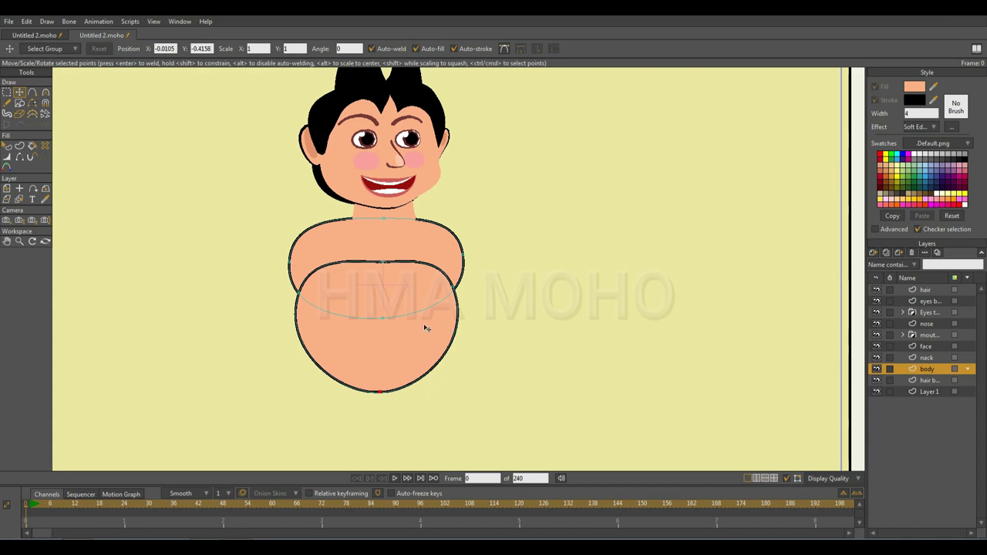
Hide the two upper outline edges of the belly where it overlaps the chest.
click(20, 156)
click(327, 268)
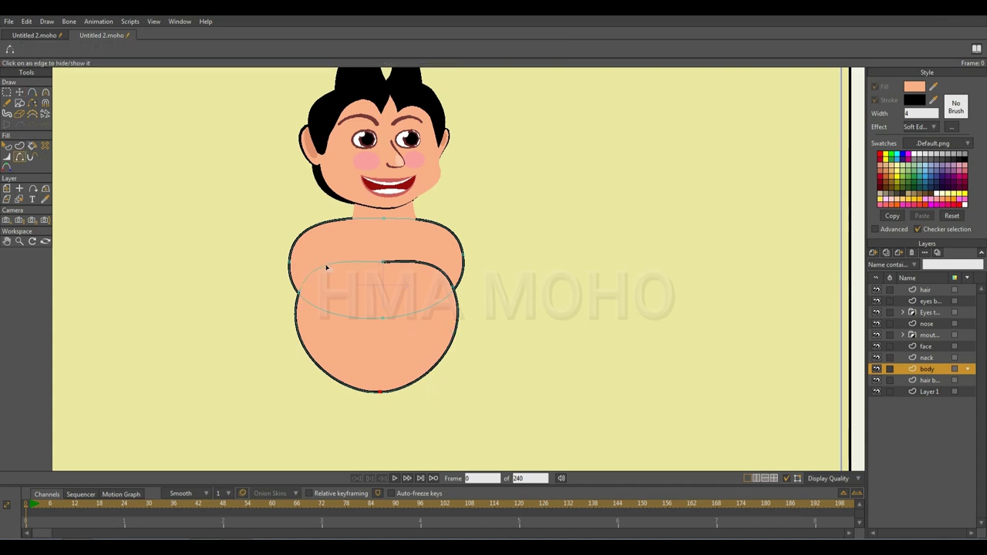
click(431, 272)
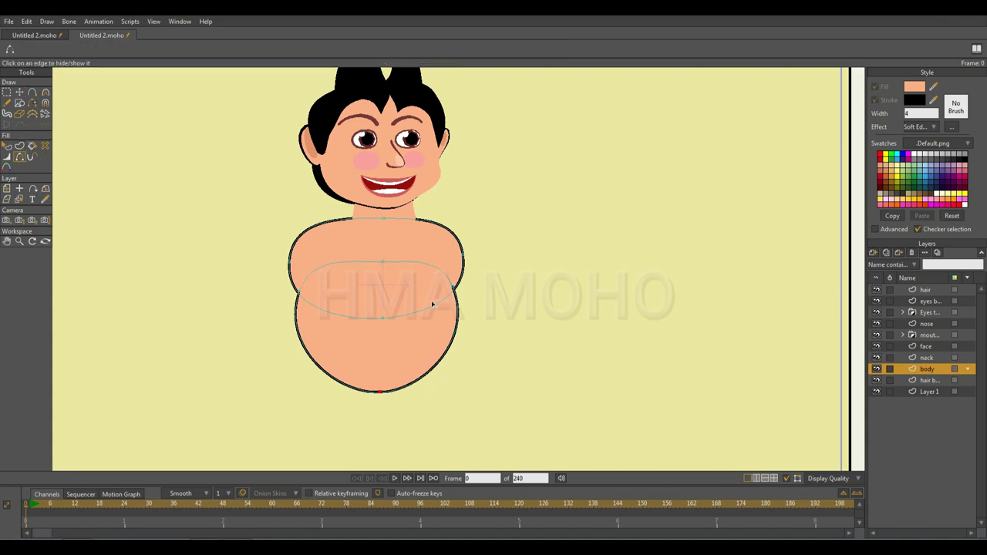
Move the side points of chest and belly together and lower their bottom points to form one continuous, longer torso.
click(19, 94)
drag(466, 255, 480, 284)
drag(462, 291, 469, 286)
drag(291, 265, 292, 286)
drag(386, 272, 387, 269)
drag(285, 279, 287, 302)
drag(467, 285, 461, 302)
drag(383, 317, 378, 347)
drag(381, 394, 378, 426)
Adjust the curvature of the torso's side points to smooth the outline on both sides.
key(c)
drag(252, 373, 273, 378)
drag(492, 396, 463, 394)
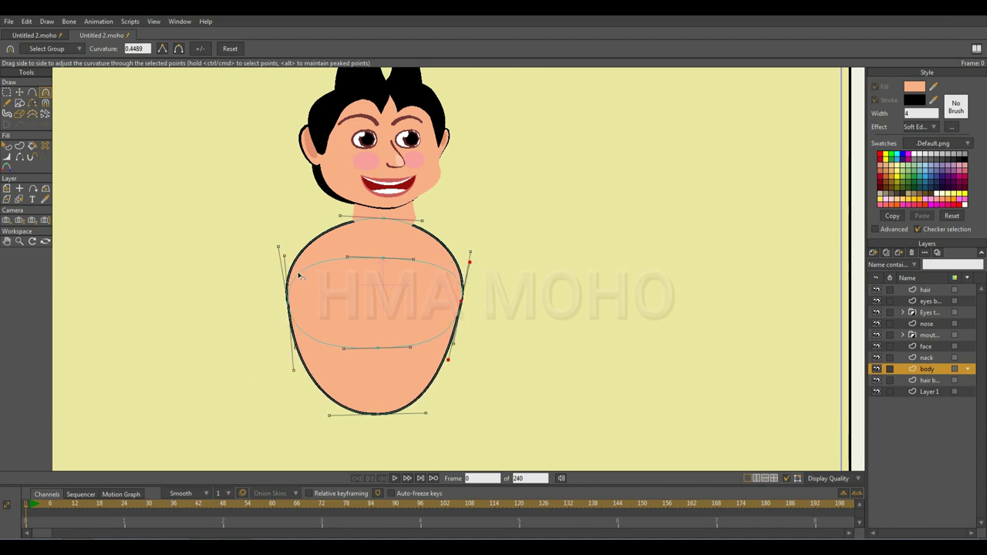
Add a point on each side of the neck base on the torso's upper edge and adjust their curvature to round the shoulders.
click(19, 92)
click(378, 261)
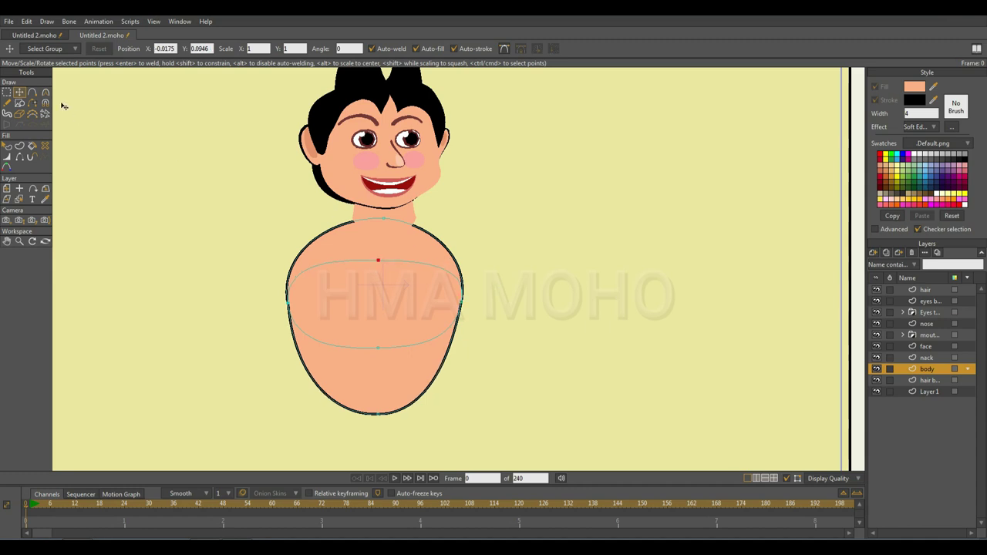
click(31, 93)
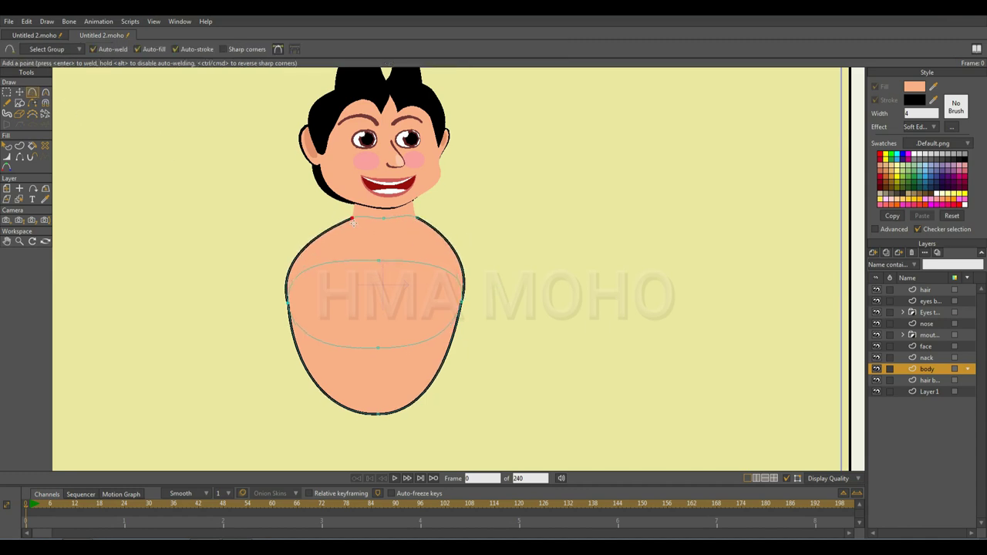
click(45, 92)
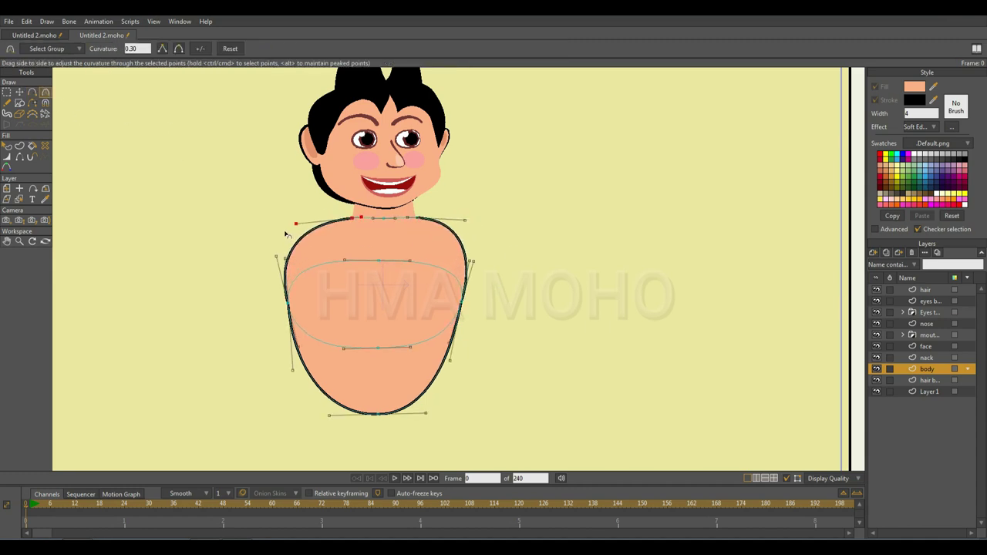
Narrow the torso by moving both side points inward and raise its bottom point slightly, undoing the surplus adjustments.
click(20, 93)
drag(288, 302, 295, 302)
drag(466, 303, 456, 306)
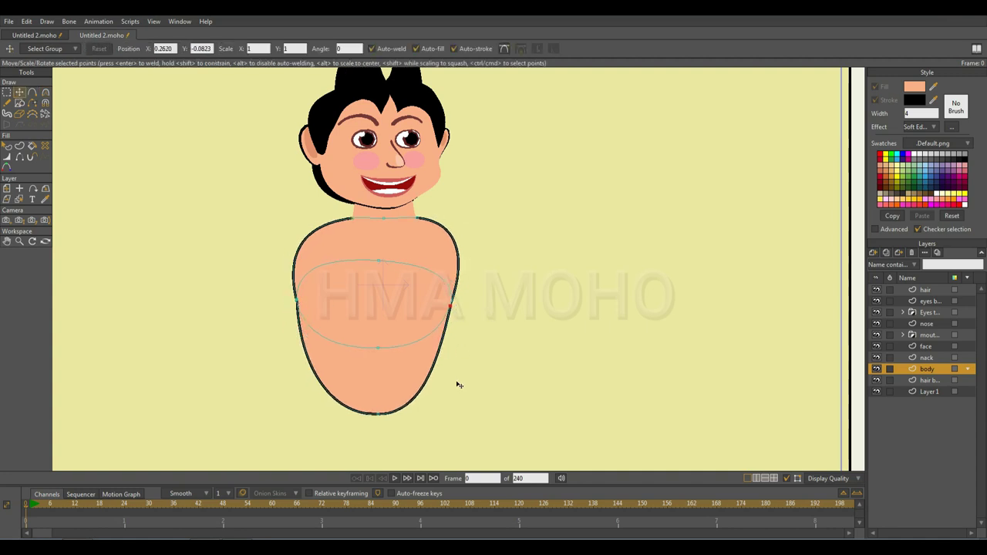
mouse_move(385, 429)
mouse_down()
mouse_move(392, 418)
mouse_move(371, 419)
mouse_up()
key(ctrl+z)
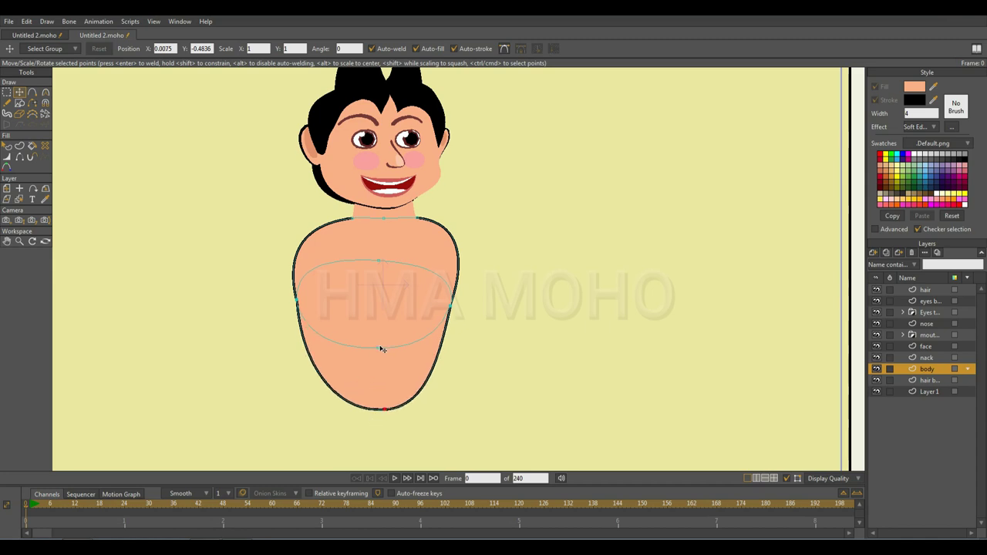
key(ctrl+z)
key(ctrl+z)
key(ctrl+z)
Adjust the curvature handles of the torso's left and right side points to smooth the waistline.
key(c)
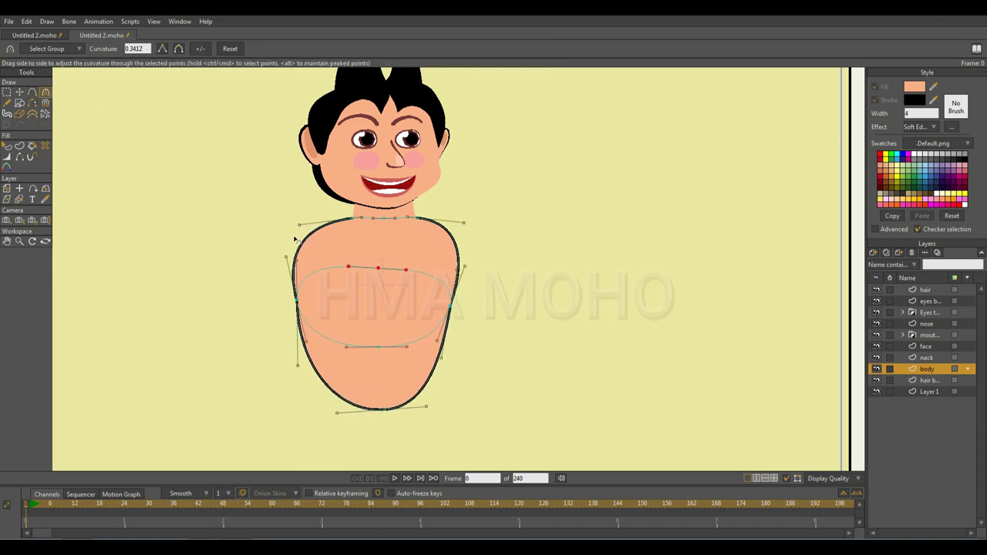
mouse_move(295, 263)
mouse_down()
mouse_move(312, 261)
mouse_move(297, 264)
mouse_up()
drag(466, 267, 464, 267)
scroll(455, 285, down, 1)
drag(378, 397, 377, 331)
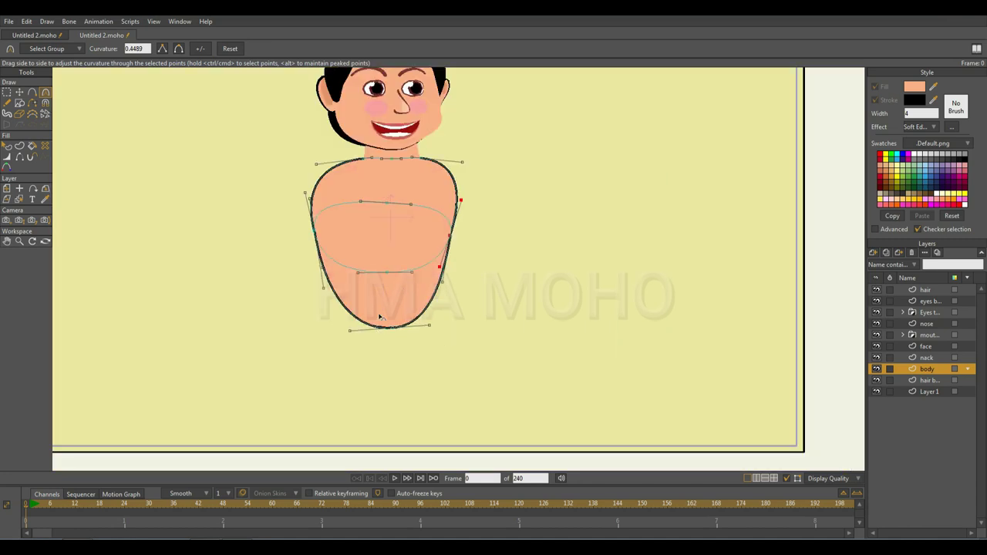
scroll(379, 317, down, 1)
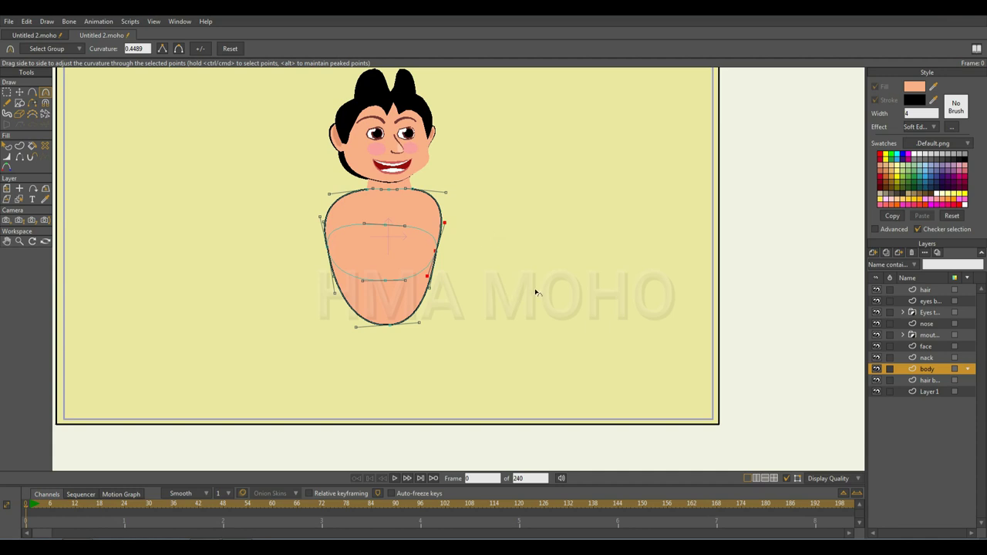
Add a new vector layer above the body layer and name it "L hand".
click(875, 258)
click(894, 265)
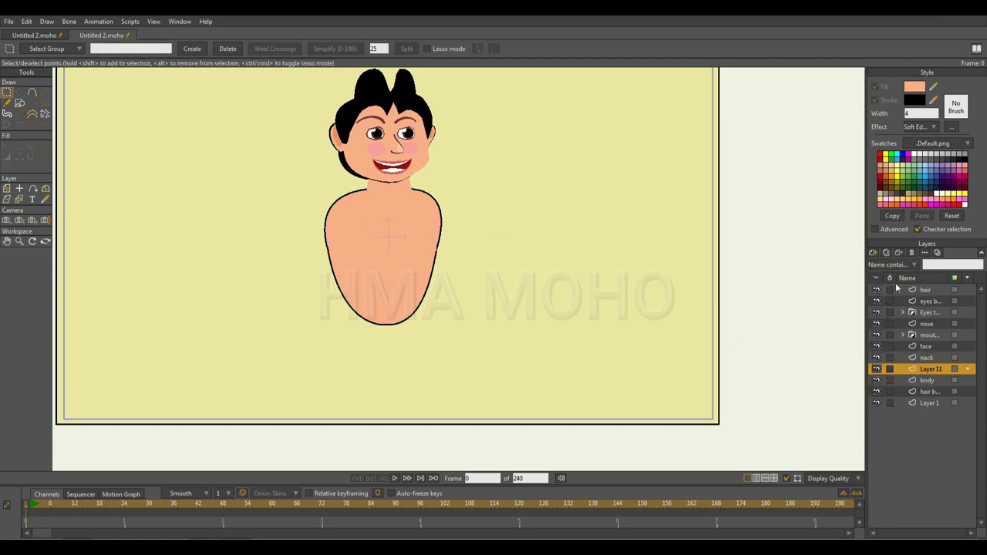
double_click(931, 370)
text(L hand)
key(Return)
Draw a wide oval overlapping the torso's right shoulder and move the L hand layer below the body layer.
click(20, 104)
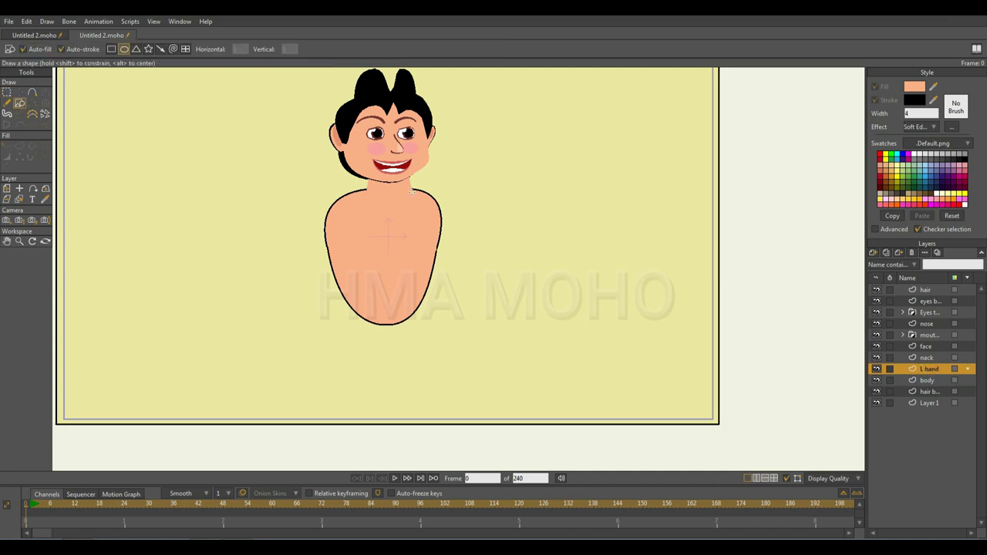
drag(411, 192, 528, 282)
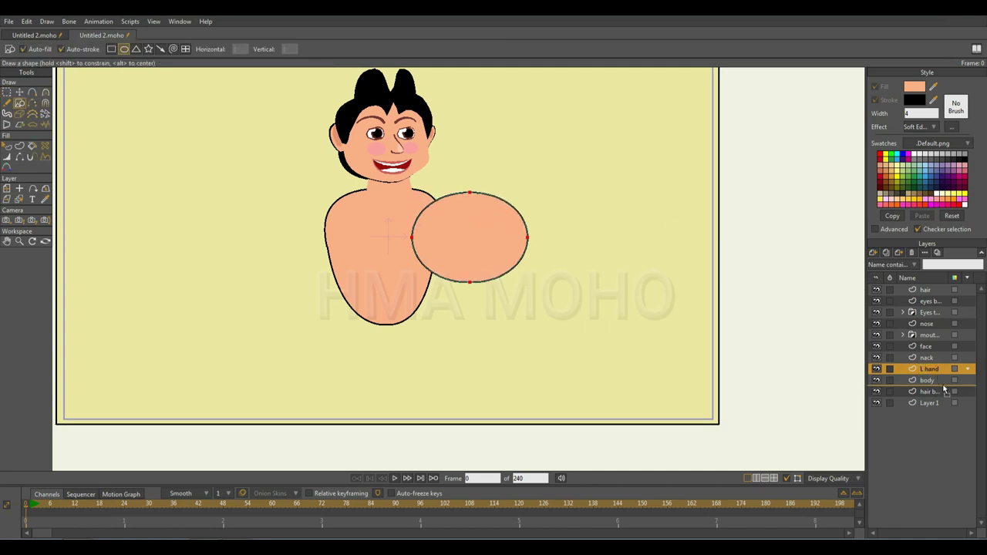
drag(945, 391, 943, 387)
Raise the oval to shoulder height and pull its points into a long upper arm curving outward and down.
click(19, 92)
drag(462, 255, 474, 228)
click(646, 230)
drag(481, 164, 484, 193)
drag(539, 212, 505, 293)
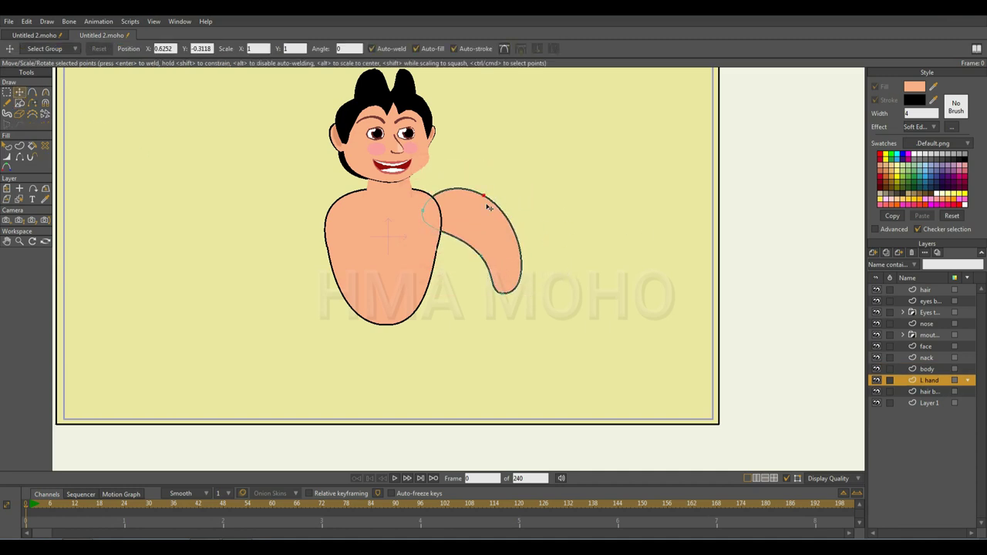
Shorten and slim the upper arm by moving its lower end and side points closer to the shoulder.
drag(486, 199, 422, 204)
drag(483, 257, 474, 247)
drag(507, 293, 482, 257)
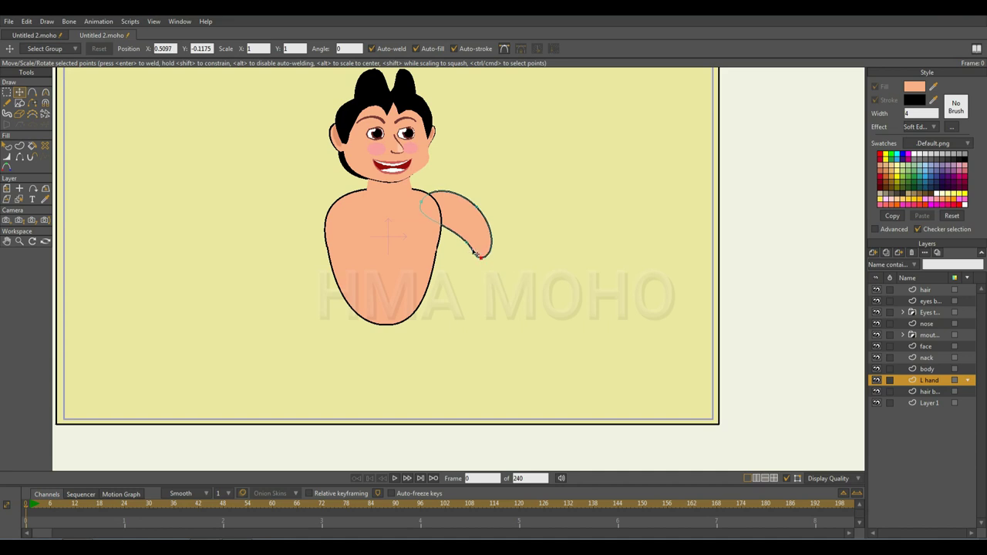
drag(477, 206, 481, 255)
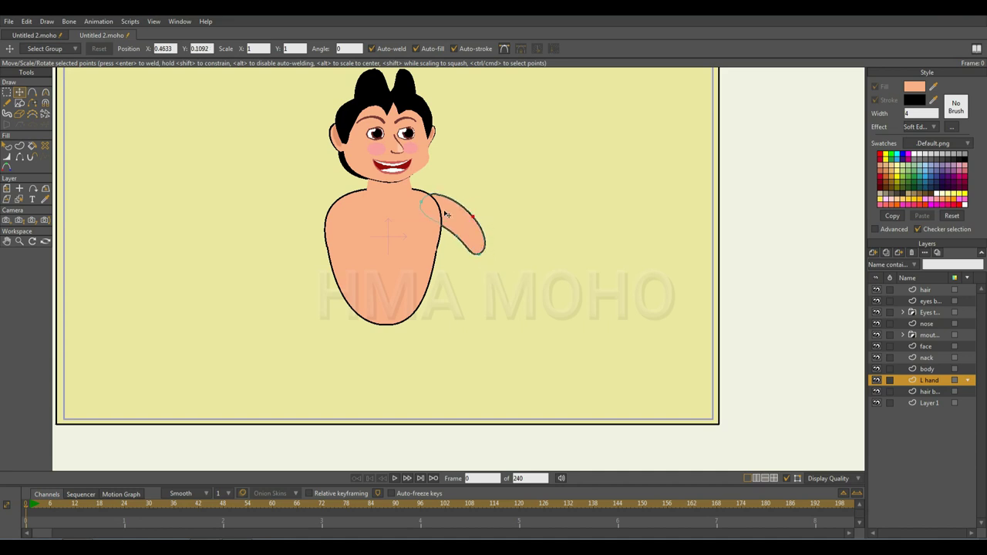
Refine the upper arm's shoulder, underside, tip and outer points, giving the outer side a fuller curve.
drag(428, 207, 468, 205)
drag(460, 234, 457, 234)
drag(478, 254, 479, 259)
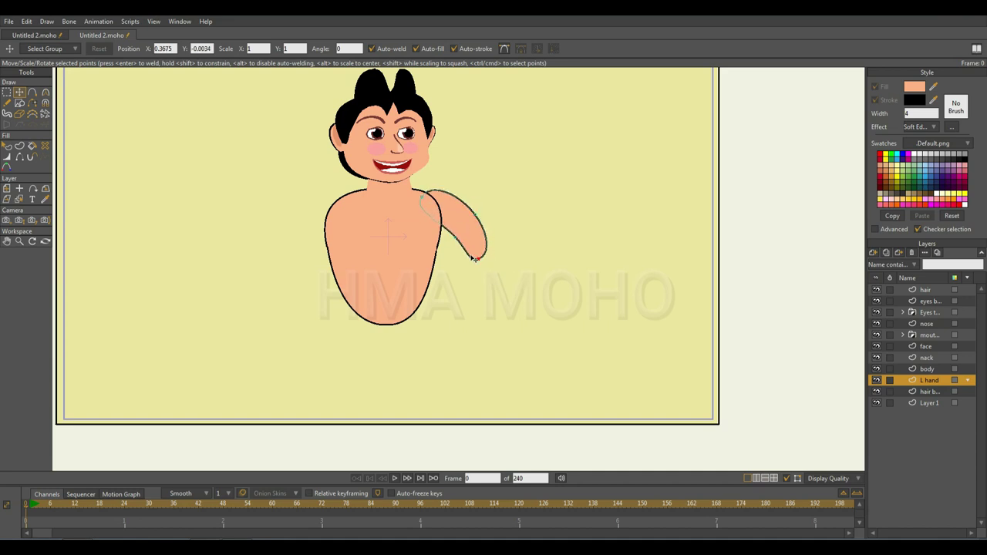
mouse_move(472, 209)
mouse_down()
mouse_move(459, 237)
mouse_move(478, 224)
mouse_up()
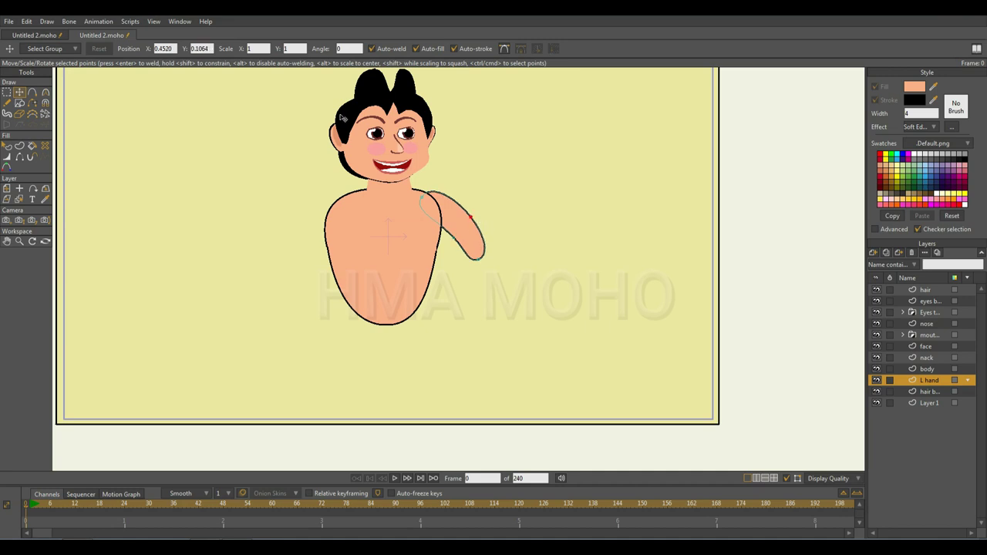
scroll(343, 116, up, 2)
drag(532, 263, 543, 248)
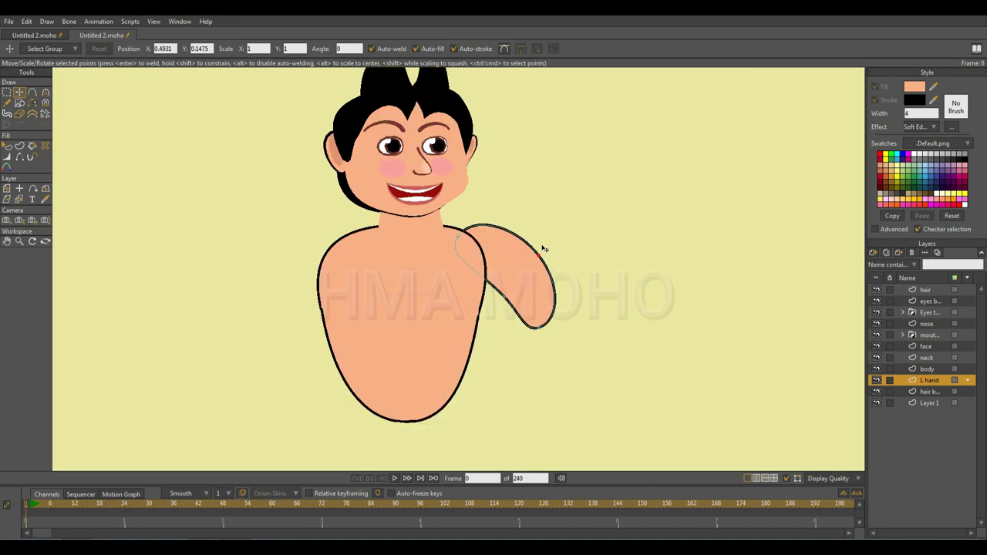
click(457, 240)
Hide the body's outline edge at the shoulder where the torso meets the arm.
click(925, 368)
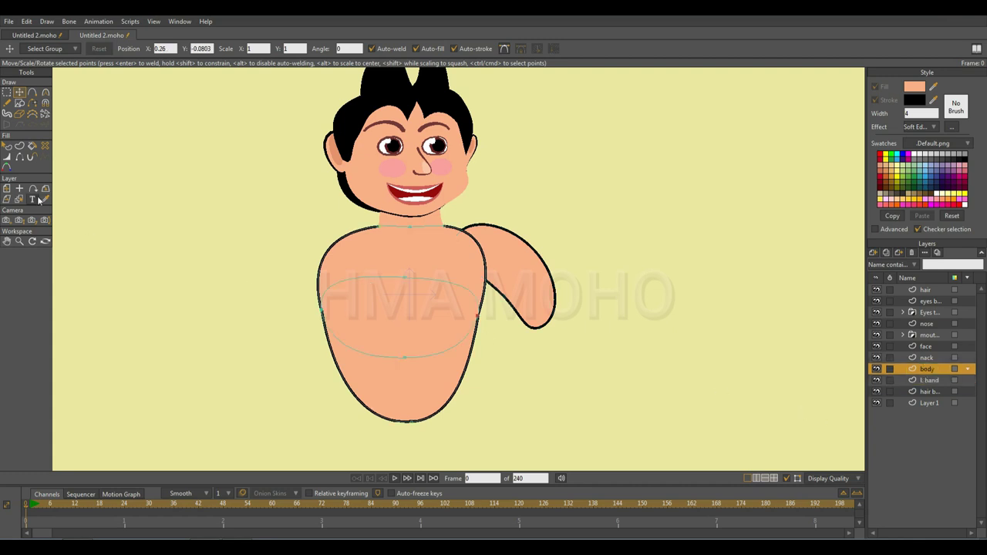
click(19, 156)
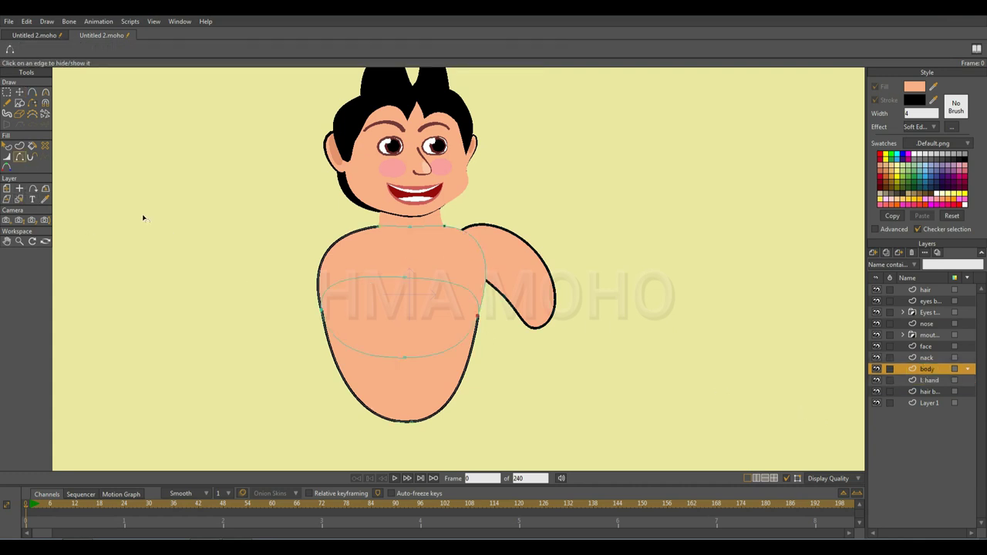
key(q)
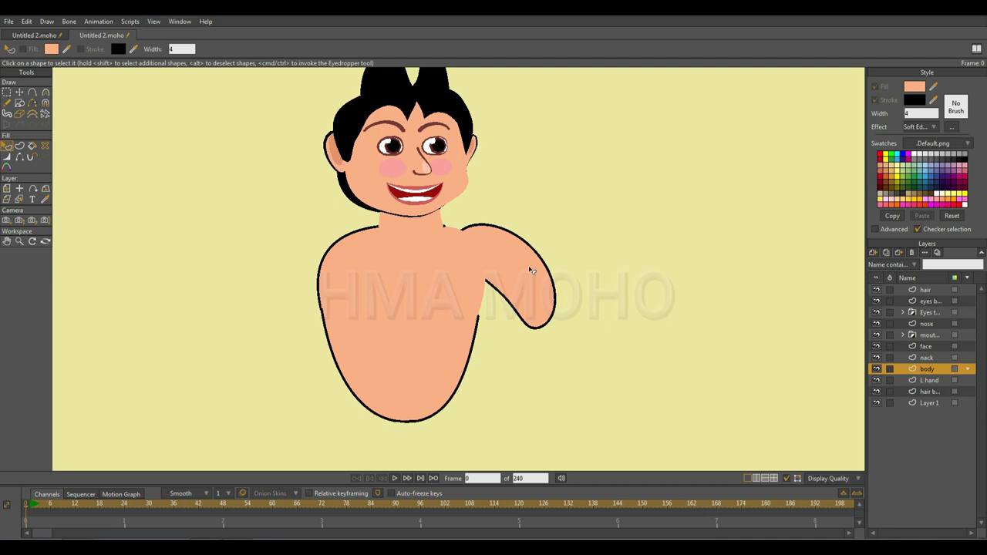
click(21, 93)
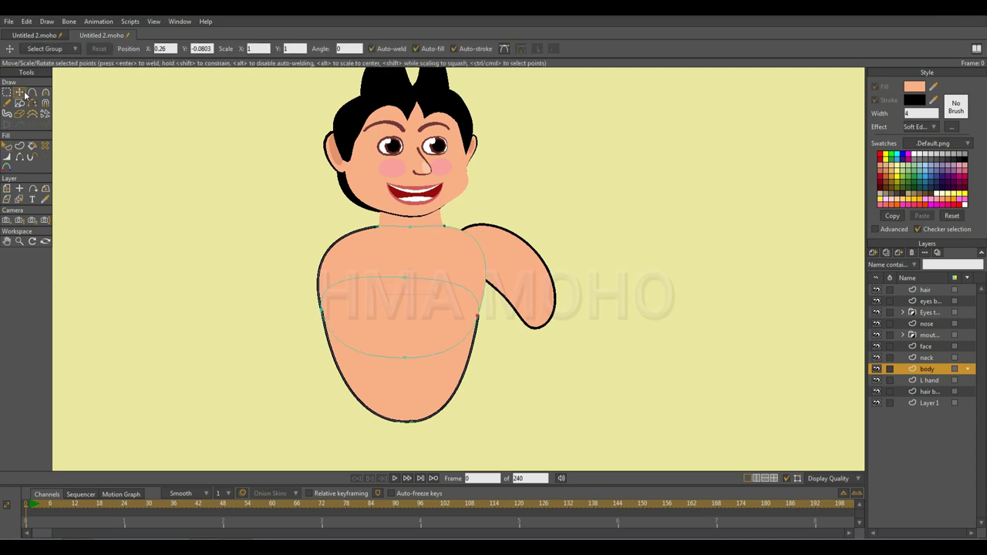
Add outline points to the body at the shoulder and armpit and show its hidden outline edges beside the arm.
click(32, 92)
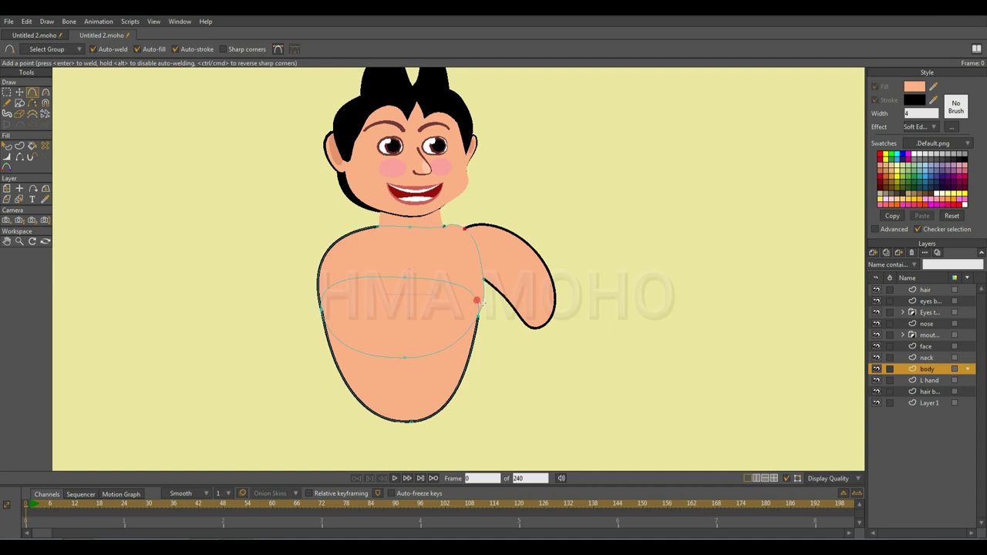
click(44, 92)
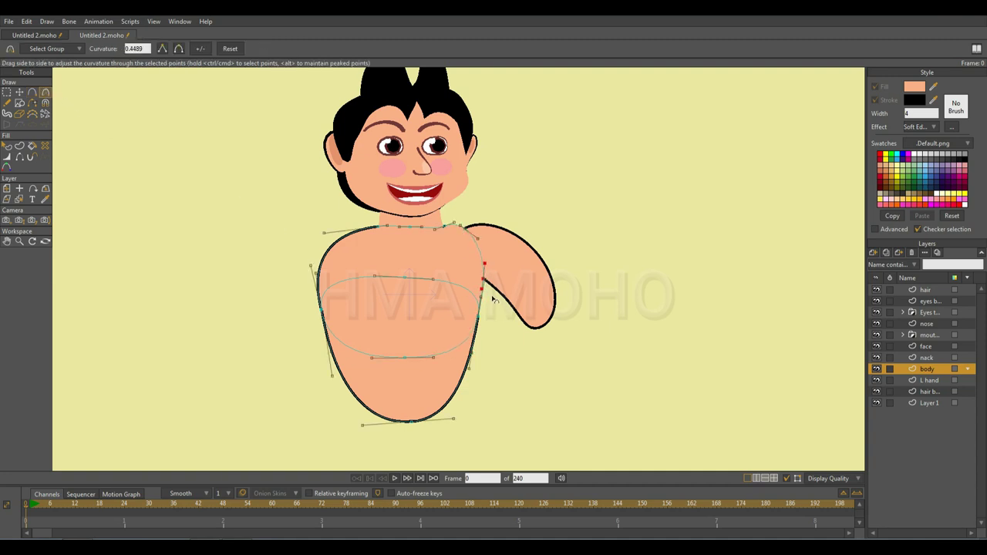
key(h)
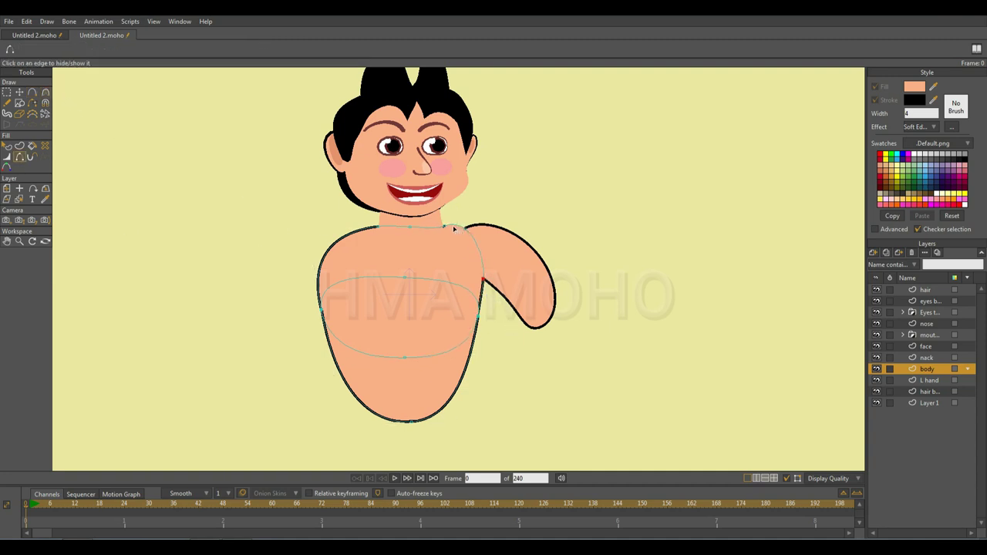
key(t)
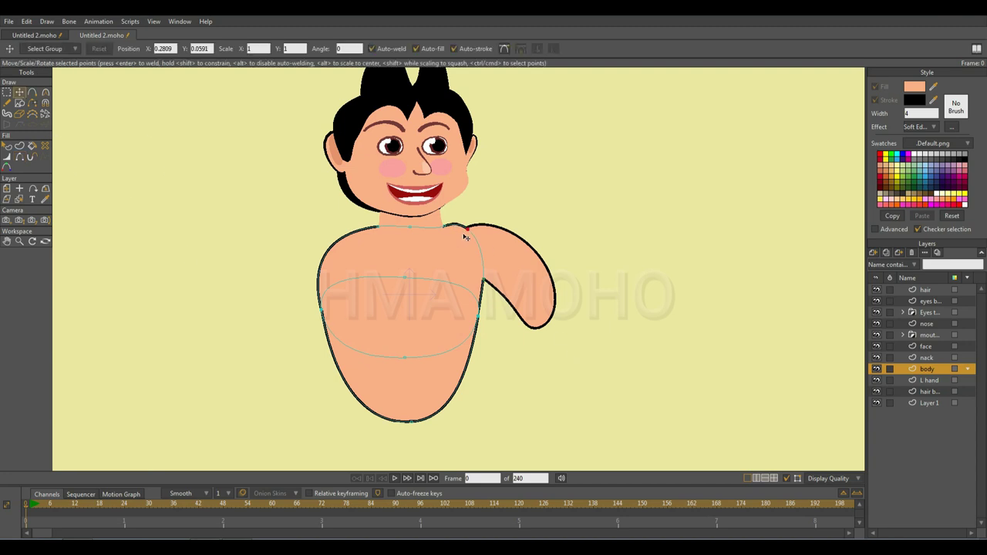
drag(487, 286, 477, 321)
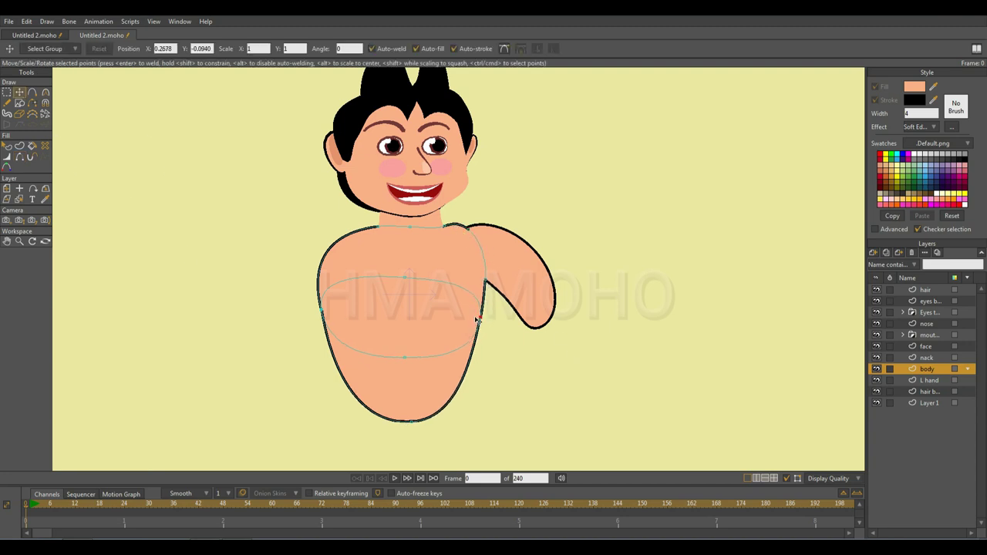
On the L hand layer, adjust the upper arm's outer curvature and move its outer side, tip and armpit points inward.
click(929, 379)
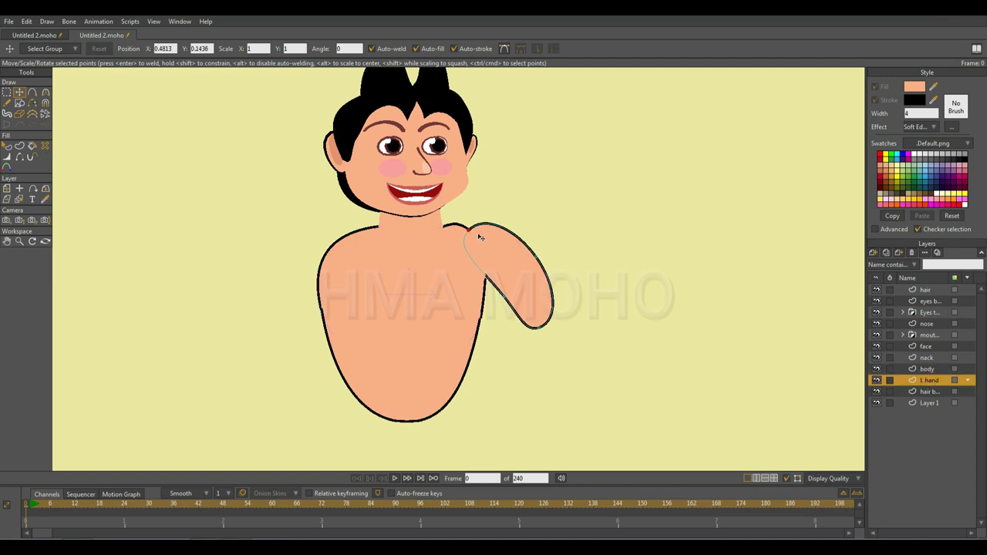
key(c)
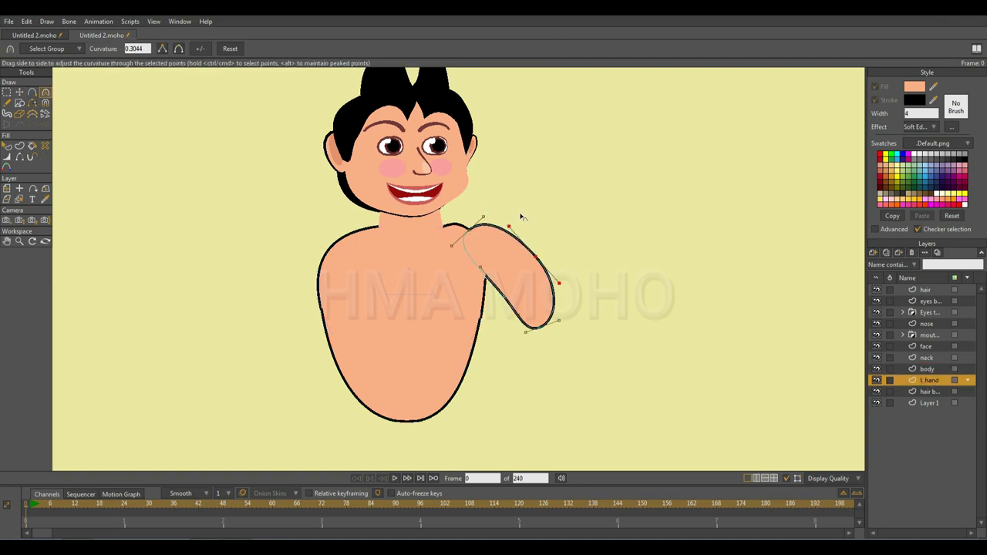
click(19, 93)
drag(573, 272, 557, 272)
drag(551, 329, 539, 331)
click(504, 306)
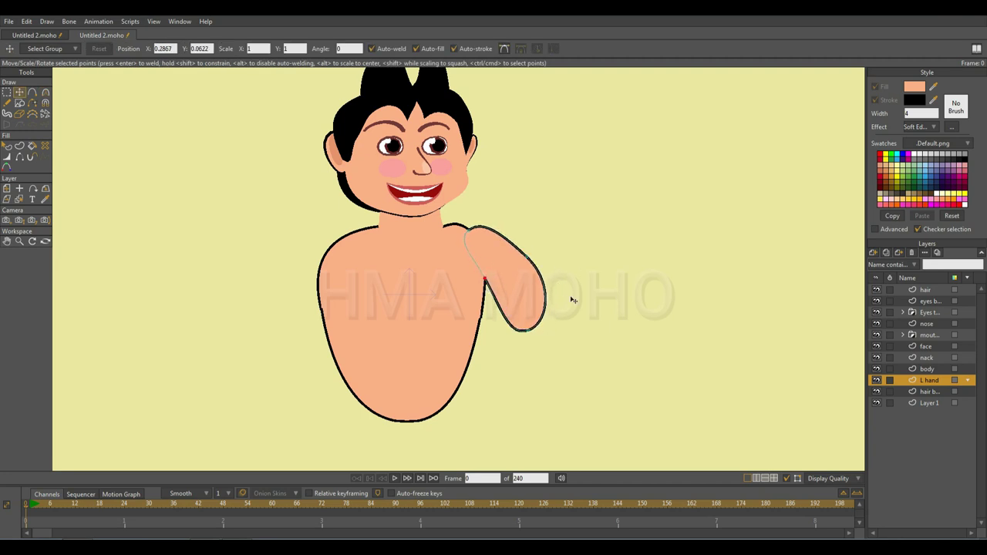
Straighten the upper arm's outer side by adjusting its curvature, and reposition its outer and lower points to slim it.
click(46, 92)
drag(622, 303, 604, 313)
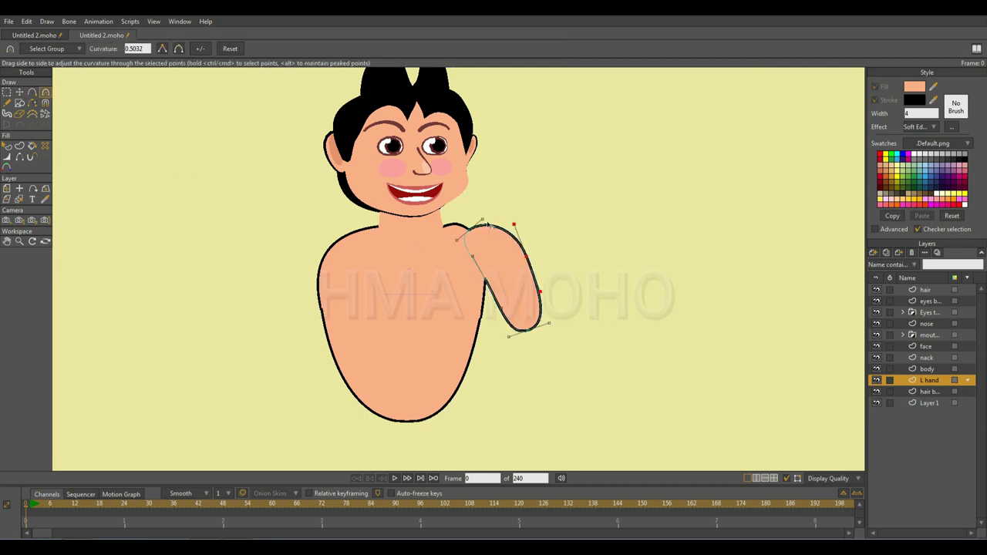
drag(289, 225, 290, 227)
click(20, 93)
drag(541, 260, 533, 266)
mouse_move(561, 347)
mouse_down()
mouse_move(551, 352)
mouse_move(561, 347)
mouse_up()
scroll(586, 352, down, 1)
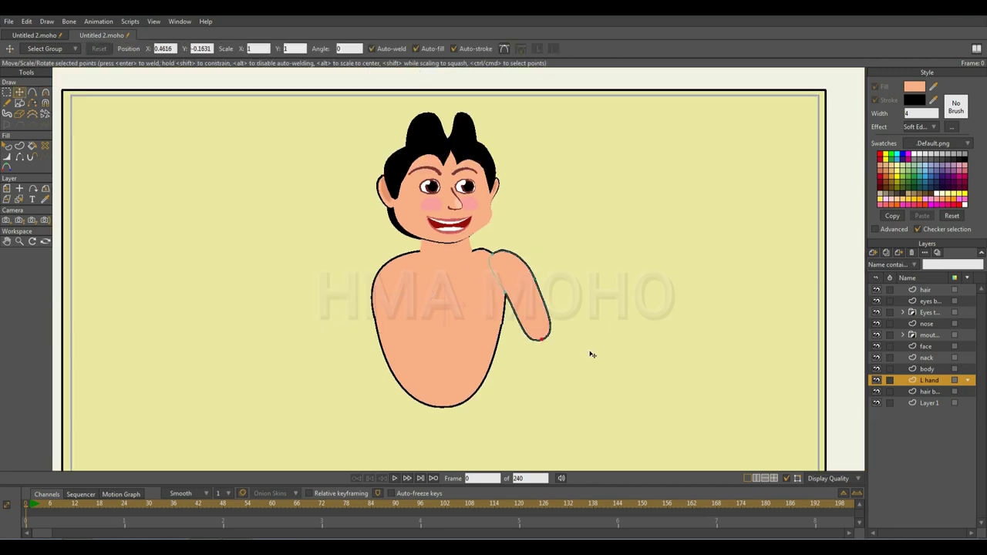
Duplicate the whole upper arm shape and place the copy below it as the forearm.
scroll(551, 373, up, 1)
key(ctrl+a)
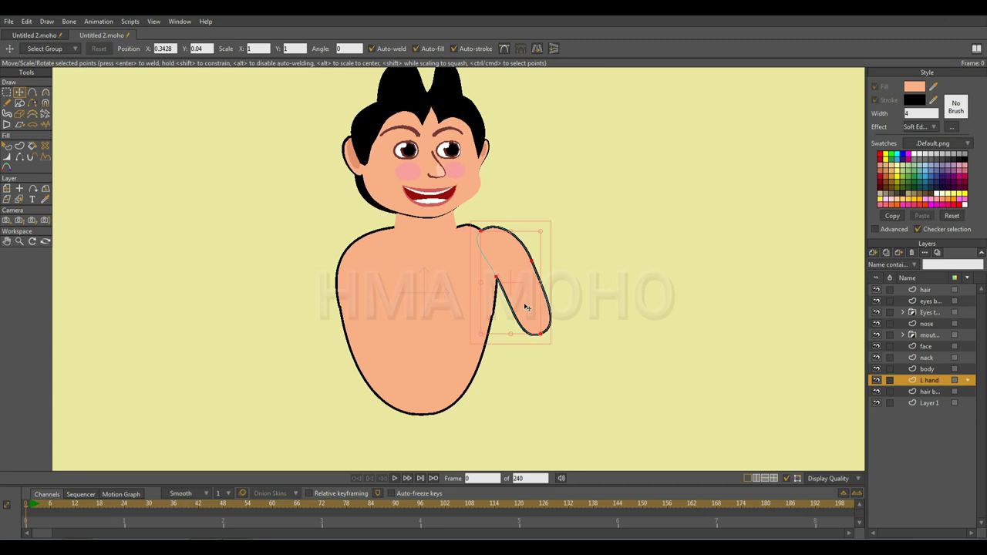
key(ctrl+c)
key(ctrl+v)
drag(525, 306, 592, 398)
click(652, 402)
Fit the forearm's upper side points to the end of the upper arm and shorten its lower tip.
drag(540, 363, 538, 361)
drag(596, 357, 571, 329)
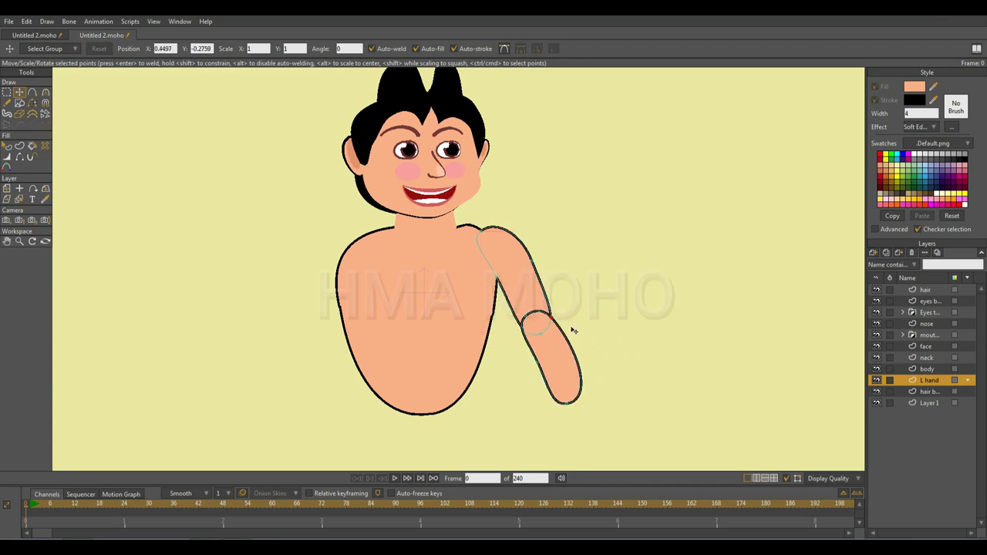
drag(544, 361, 529, 327)
drag(575, 411, 574, 402)
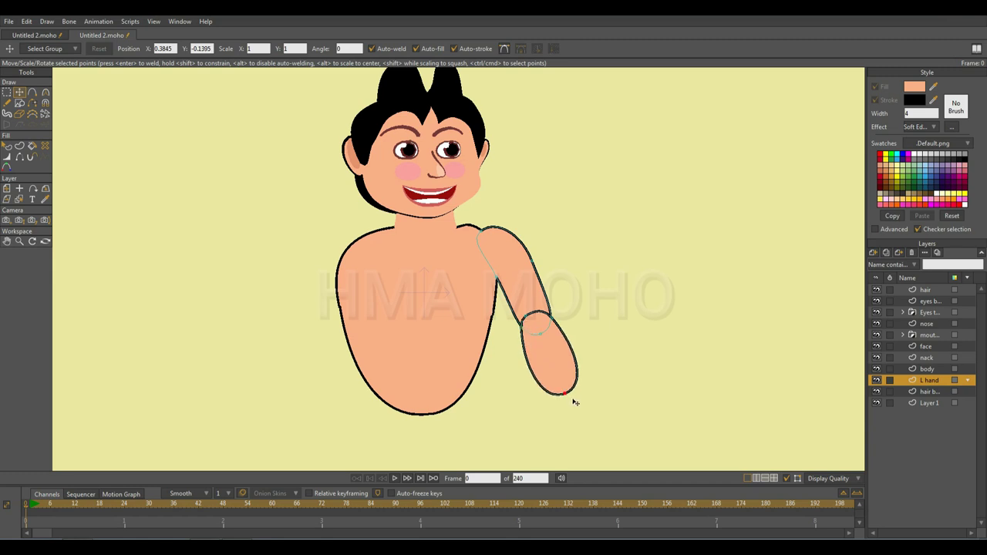
Adjust the forearm's curvature to straighten both sides and round its lower tip.
click(45, 92)
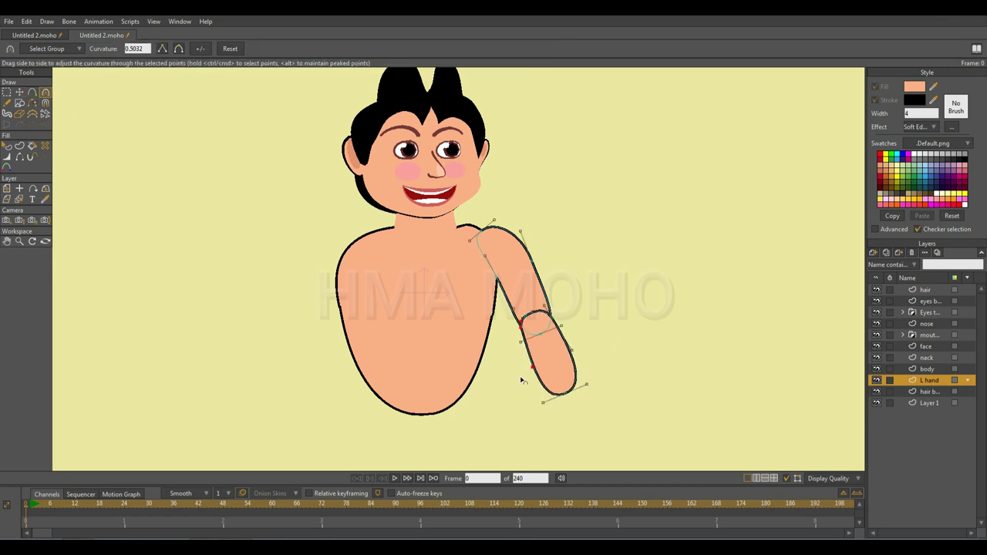
drag(543, 411, 601, 391)
drag(572, 351, 538, 367)
scroll(558, 343, up, 2)
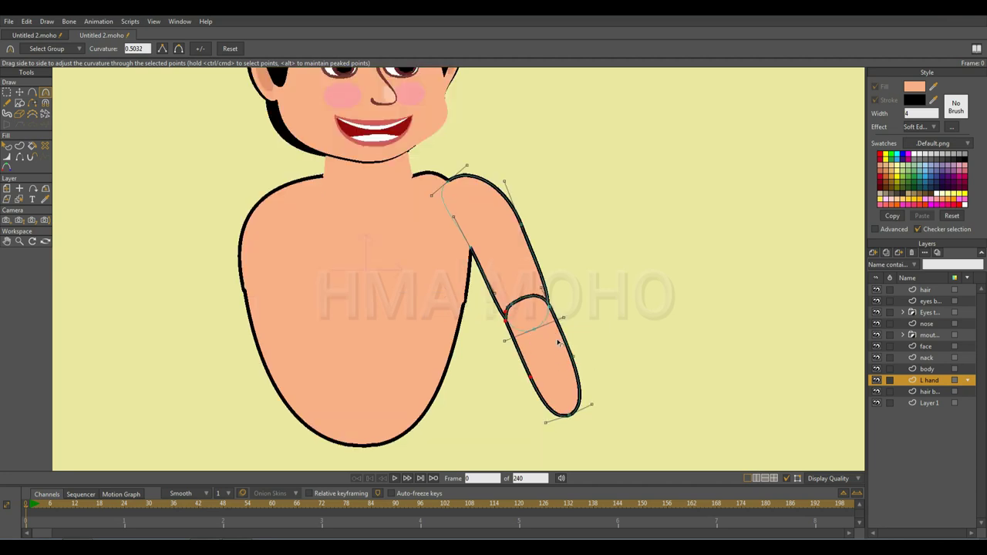
Round the forearm's top at the elbow and widen the curve of the upper arm's lower end.
click(20, 92)
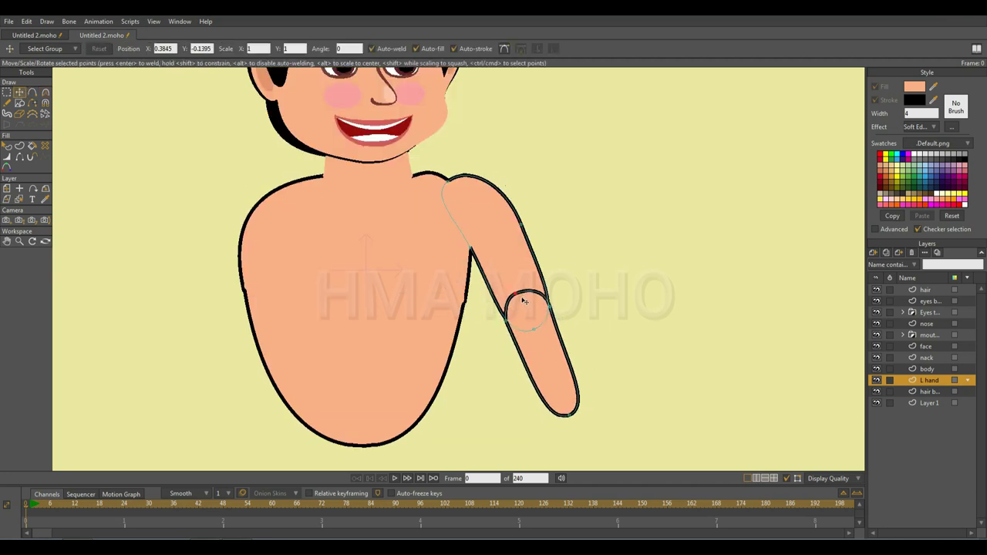
click(45, 91)
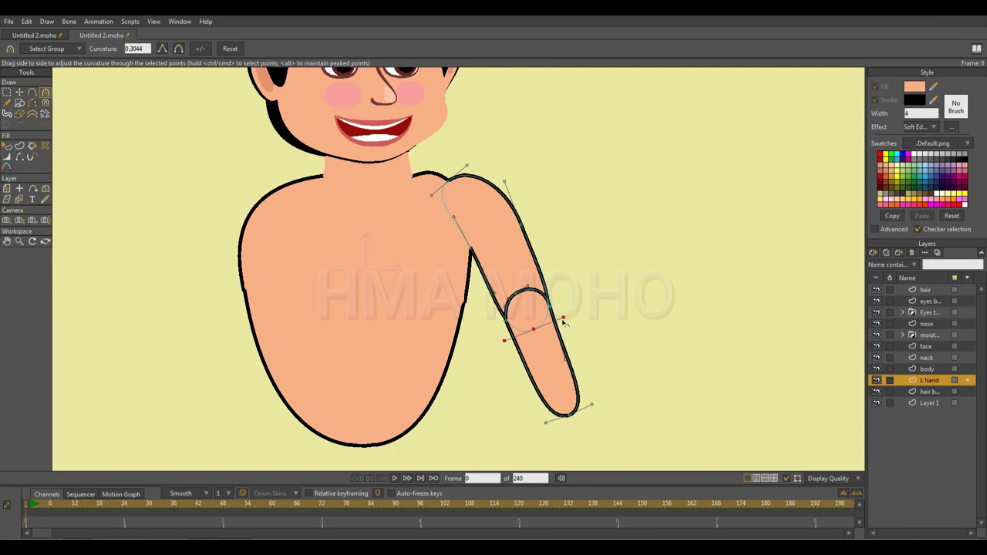
drag(563, 320, 577, 322)
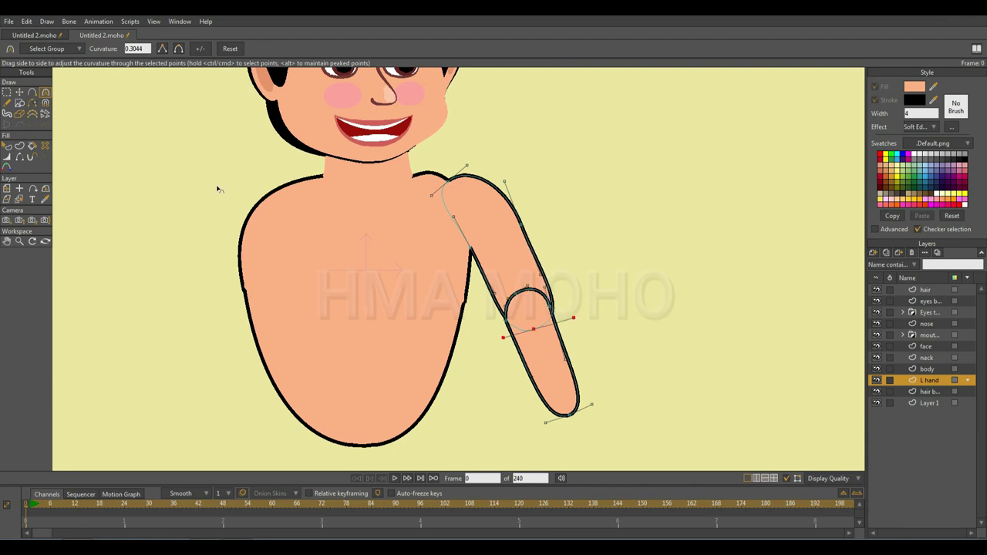
Add points to the upper arm's lower end, smooth the elbow curves and move the outer elbow point outward.
key(t)
click(33, 92)
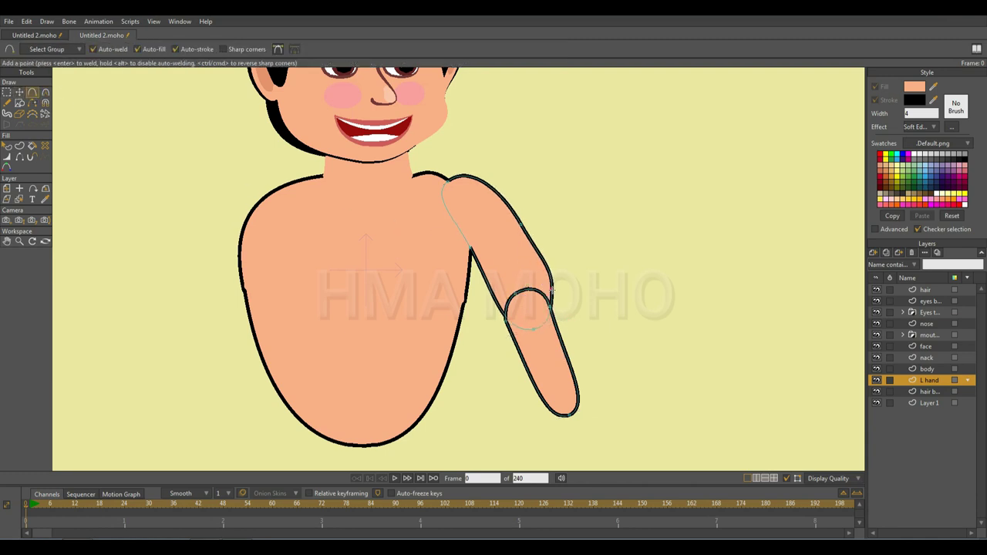
click(504, 321)
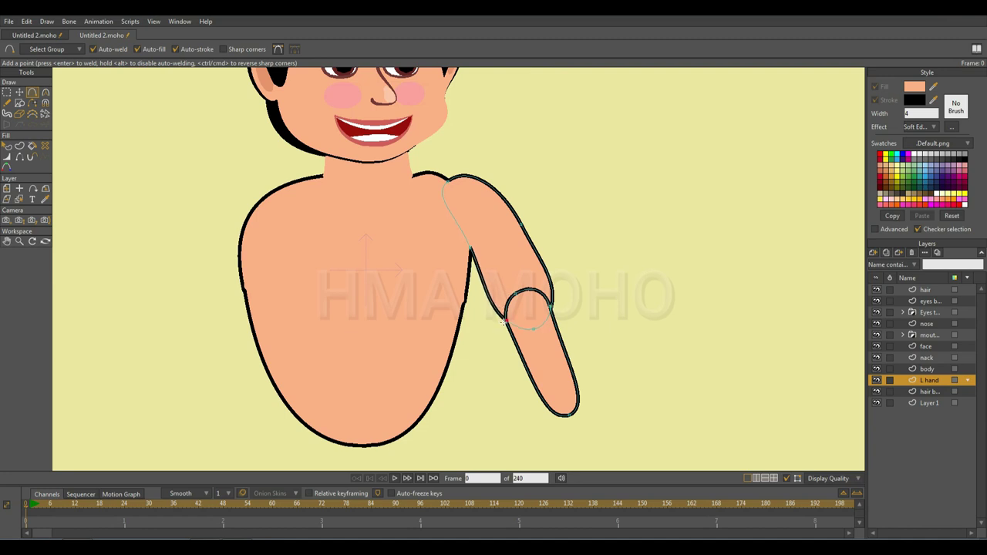
click(46, 92)
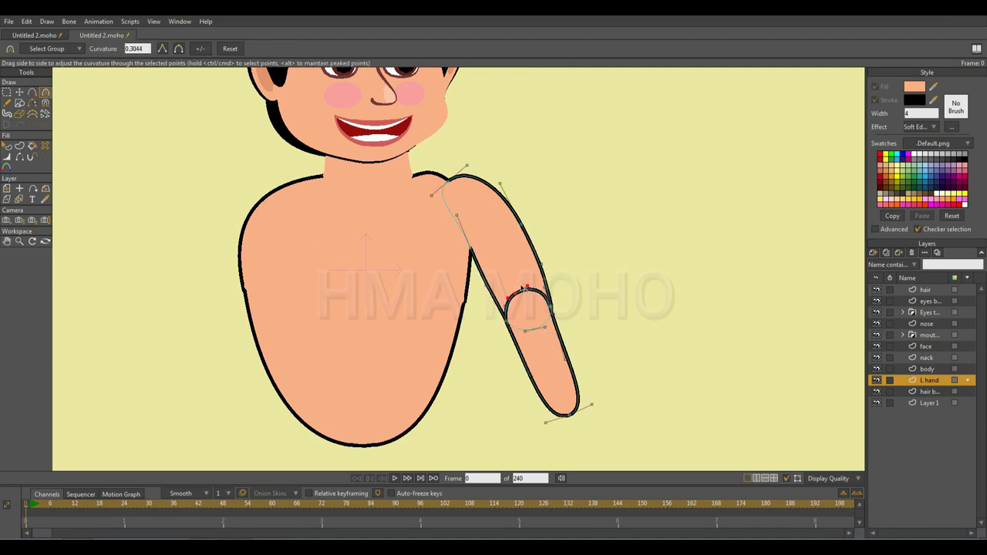
click(19, 91)
drag(541, 330, 557, 314)
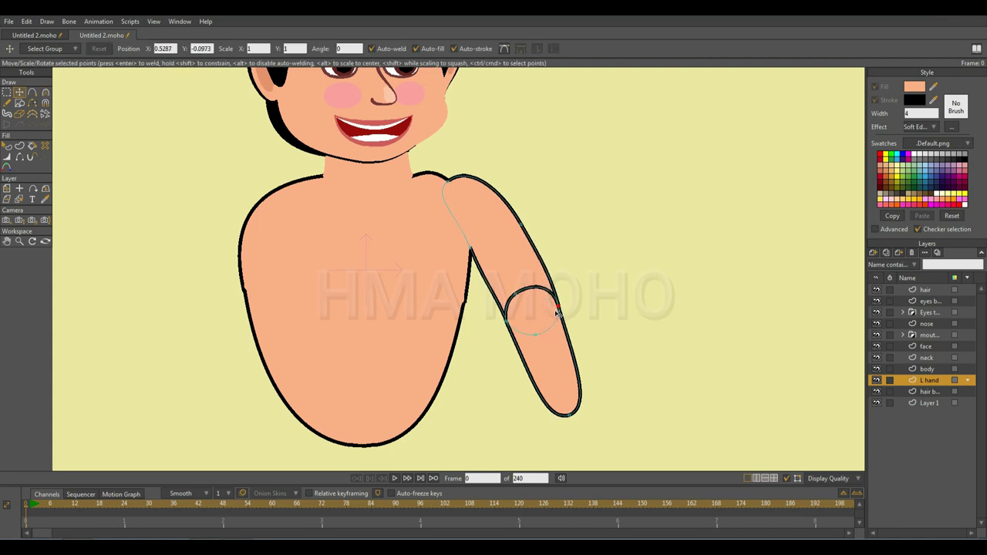
Refine the elbow points and curvature of the left arm, and hide the forearm's outline edge crossing the elbow.
click(508, 324)
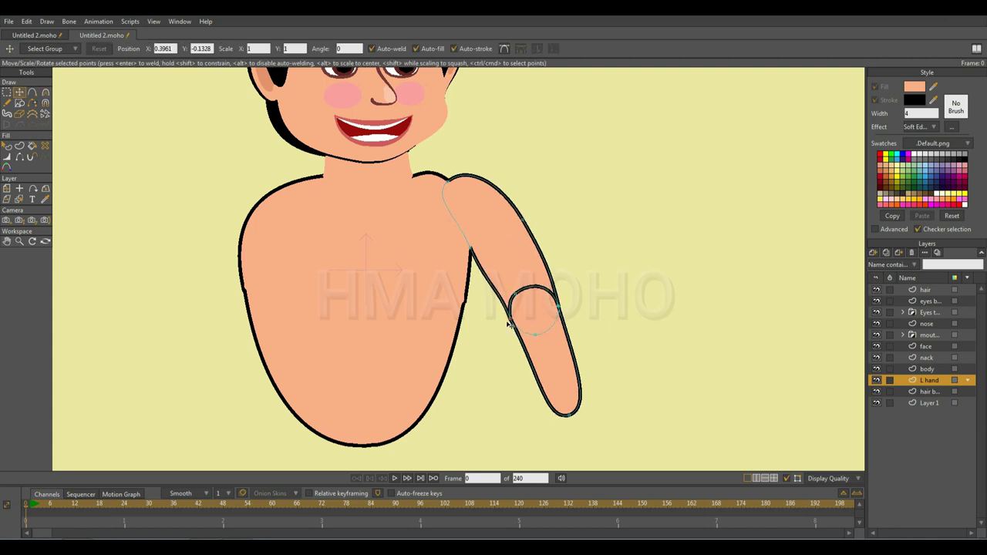
click(568, 414)
scroll(559, 409, down, 2)
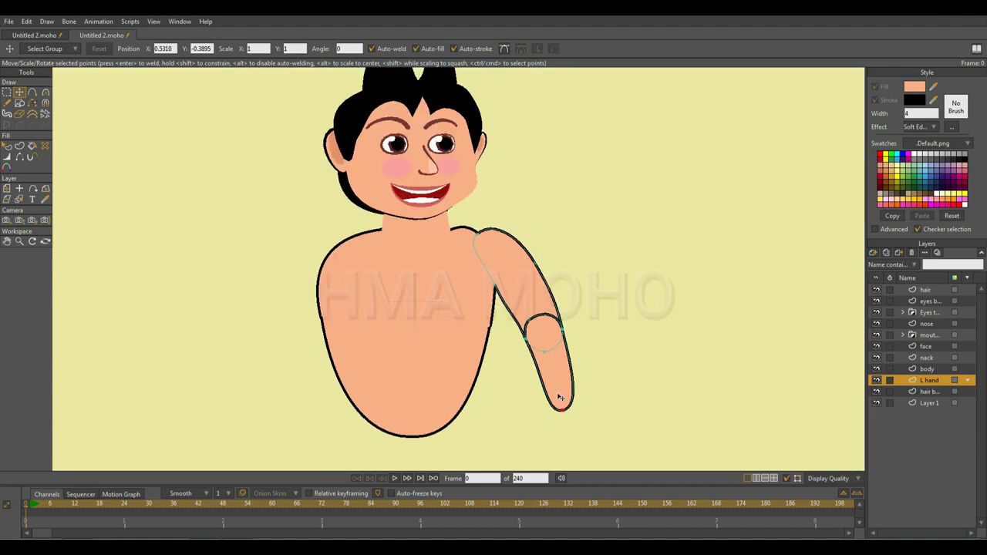
scroll(553, 376, up, 1)
click(45, 93)
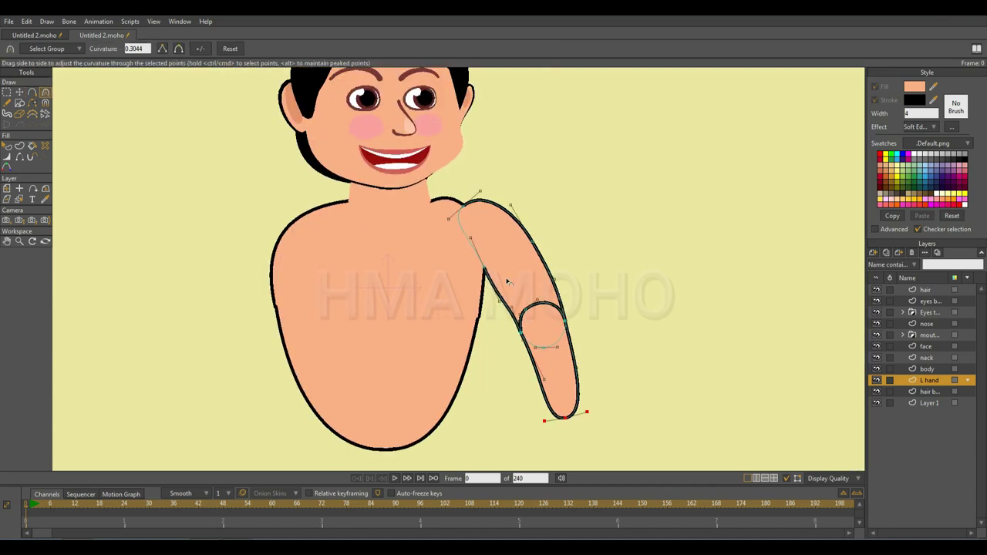
scroll(527, 316, up, 3)
drag(545, 288, 542, 281)
scroll(515, 327, down, 5)
click(19, 156)
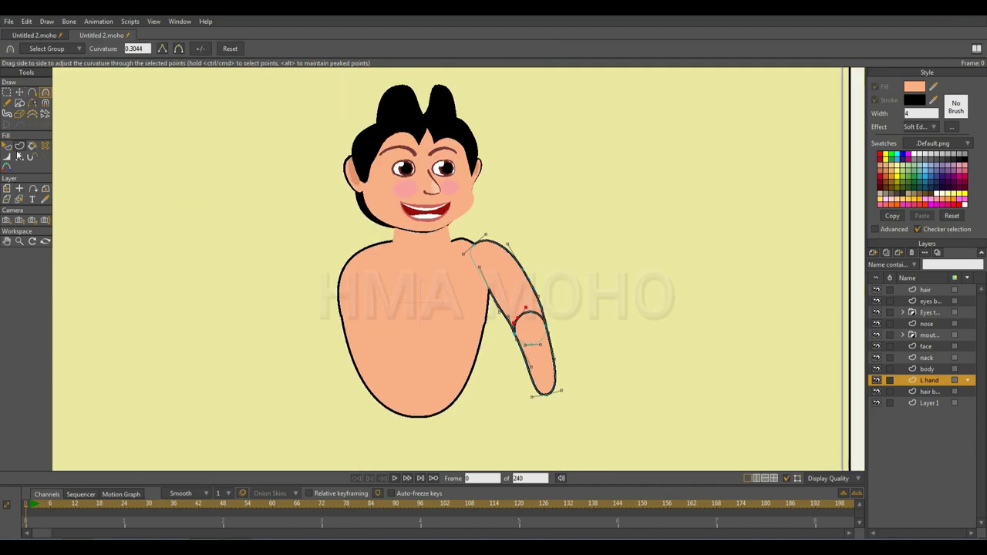
scroll(569, 322, up, 1)
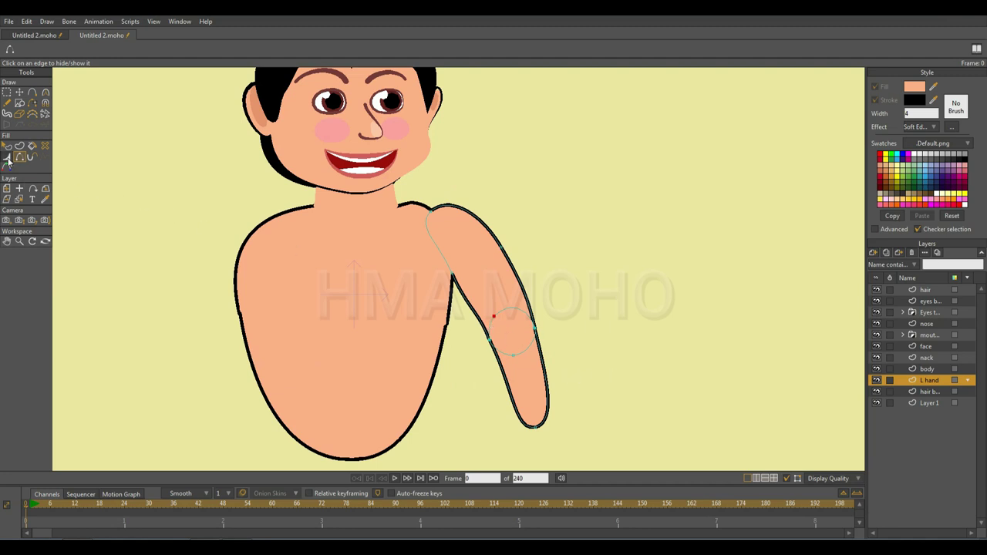
Lower the forearm shape behind the upper arm shape.
click(7, 145)
scroll(567, 308, up, 2)
click(533, 351)
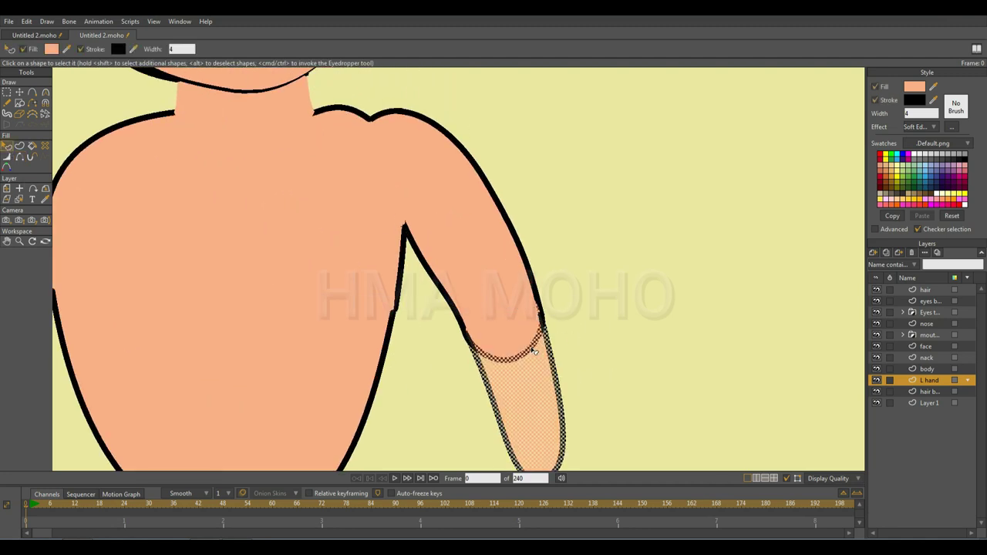
key(Down)
click(615, 346)
scroll(592, 313, down, 3)
scroll(590, 312, up, 2)
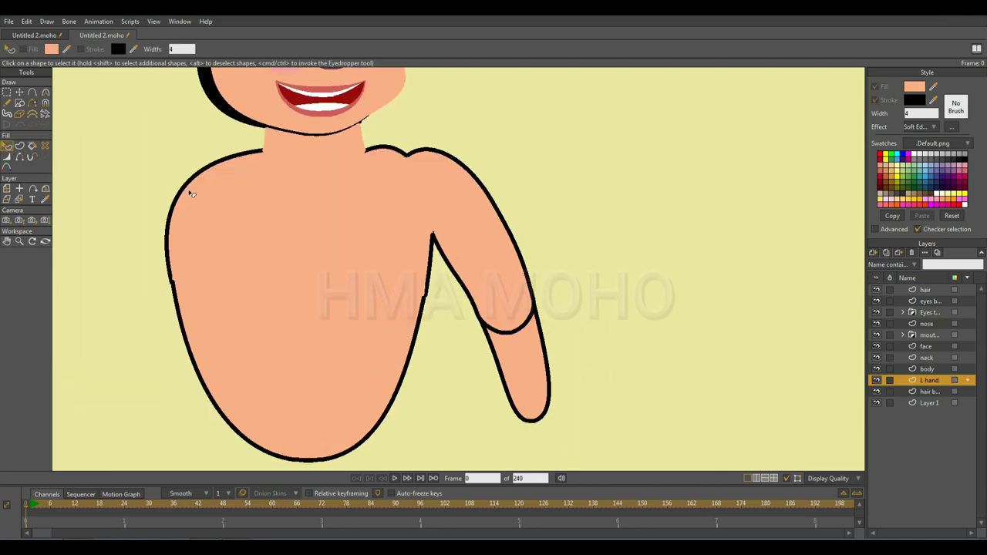
Hide the upper arm's outline edge running across the elbow.
click(20, 156)
scroll(477, 301, down, 2)
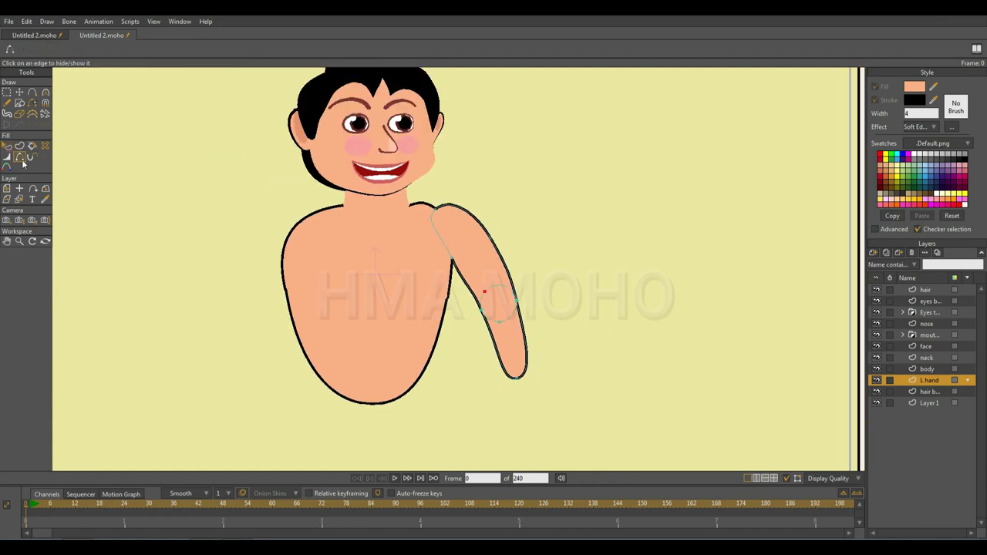
key(q)
scroll(566, 335, up, 2)
key(r)
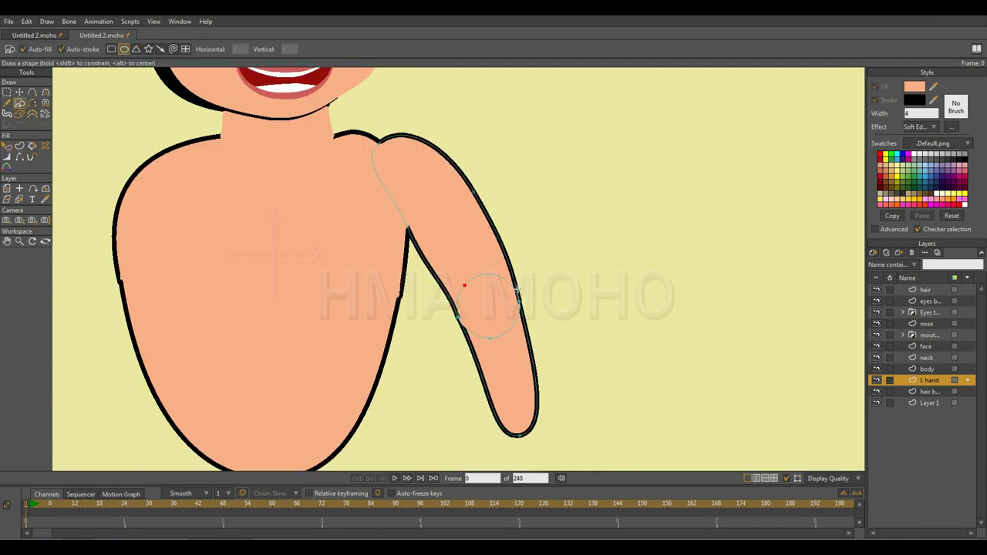
Fine-tune the inner and lower points of the elbow circle, and check the arm without its points.
click(20, 91)
scroll(521, 304, up, 1)
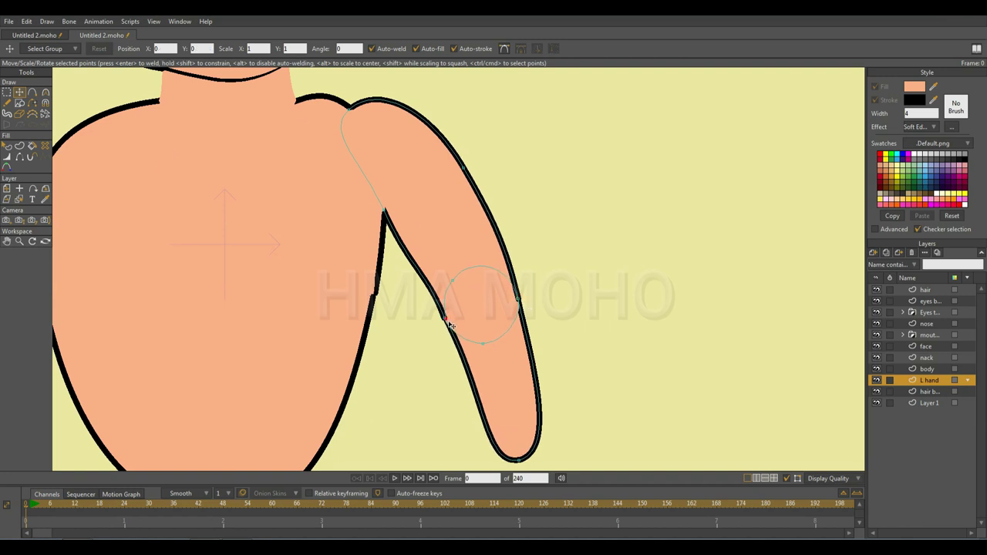
click(482, 340)
scroll(561, 328, down, 2)
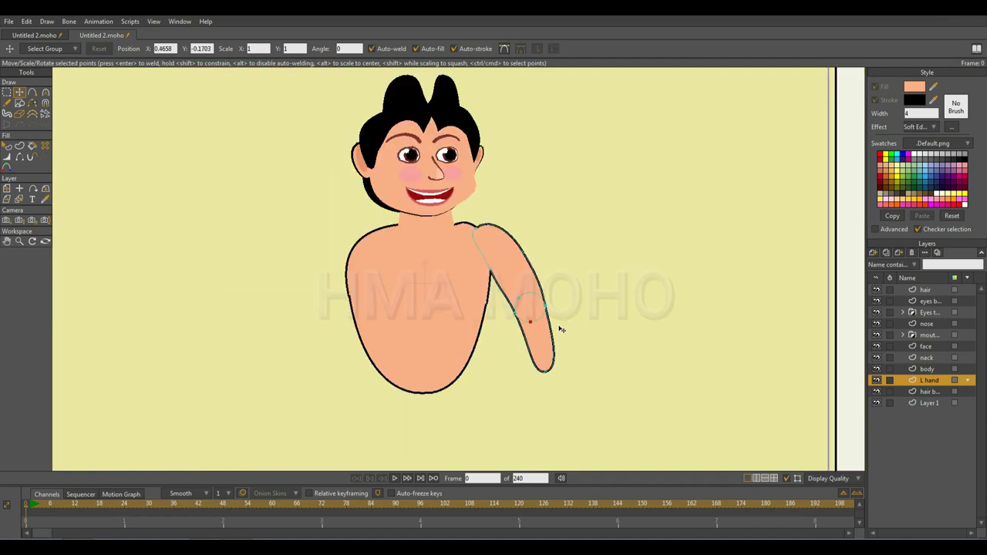
click(6, 145)
scroll(557, 315, down, 3)
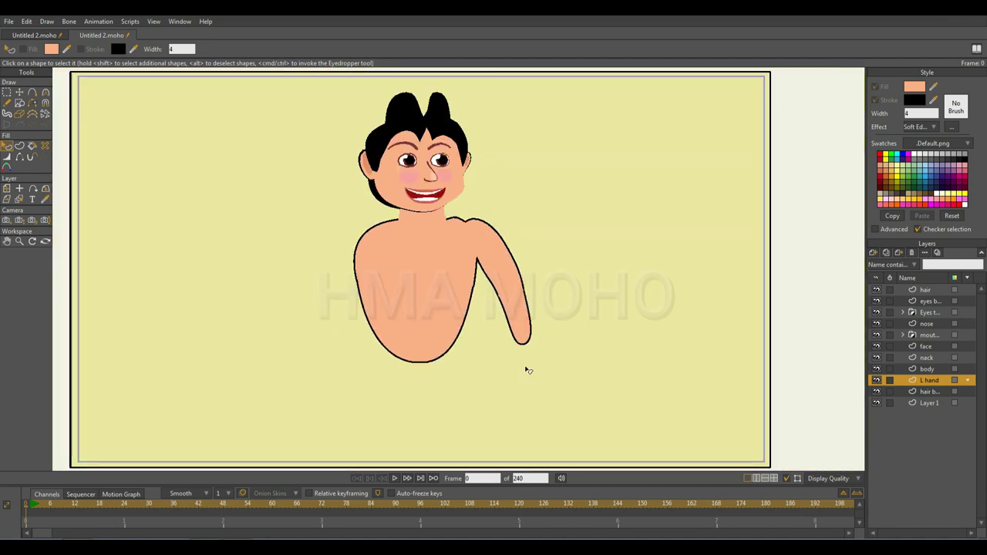
scroll(527, 368, up, 3)
Draw an oval for the palm at the end of the forearm and narrow it by moving its points.
click(19, 102)
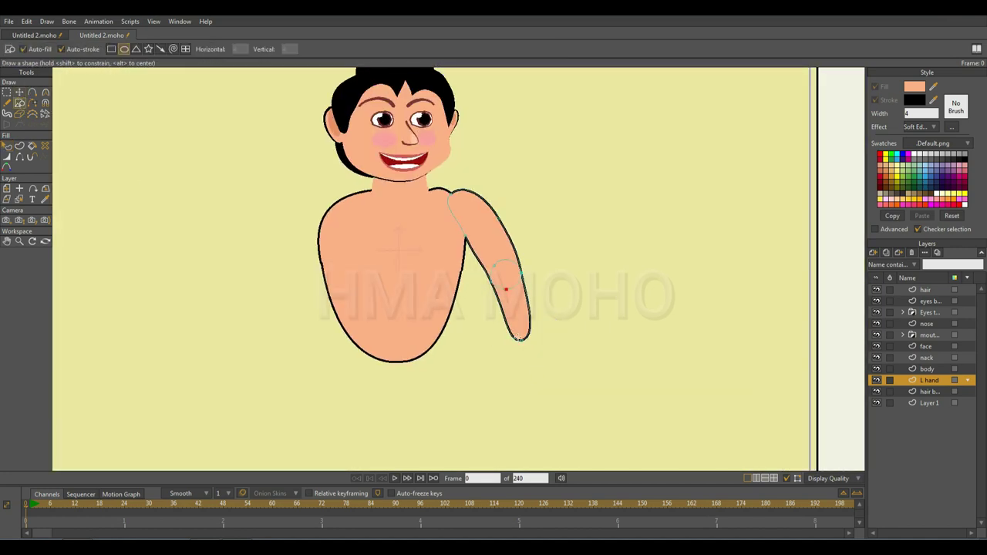
drag(505, 330, 555, 378)
scroll(528, 351, up, 1)
key(t)
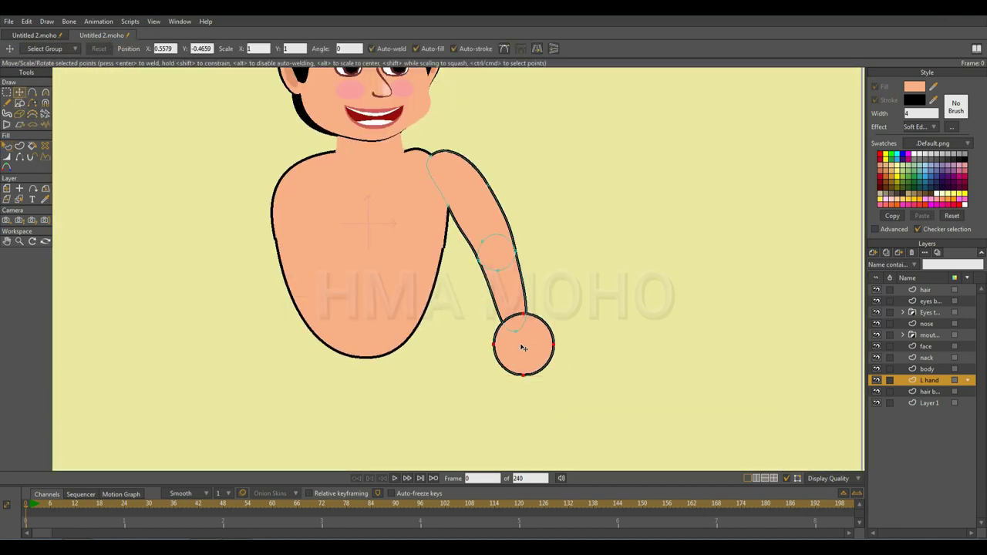
drag(522, 347, 522, 345)
click(534, 394)
drag(523, 379, 518, 378)
drag(561, 352, 553, 347)
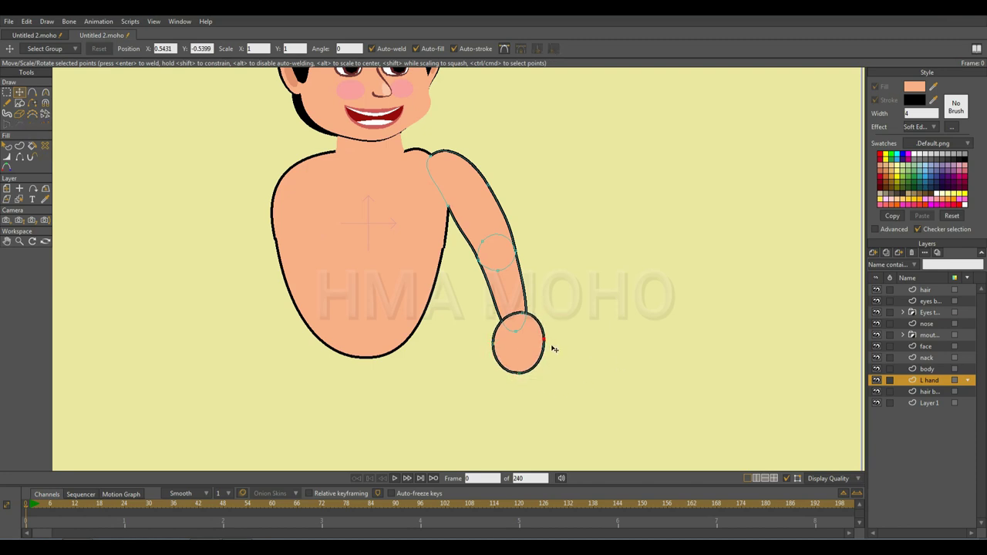
Move the palm's upper and side points to fit the wrist, and adjust its lower point.
scroll(523, 320, up, 3)
drag(533, 316, 520, 320)
drag(567, 361, 537, 319)
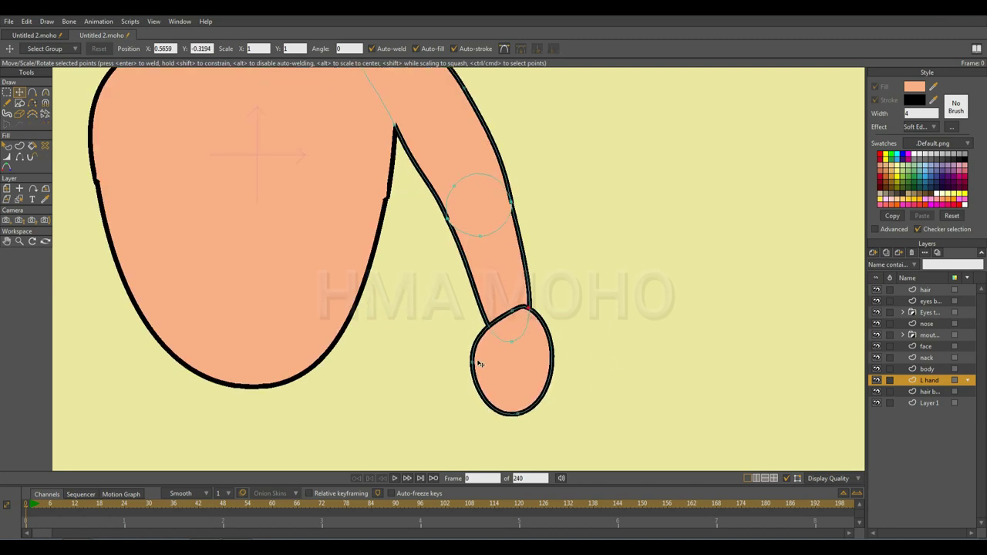
drag(532, 428, 530, 403)
scroll(552, 401, down, 2)
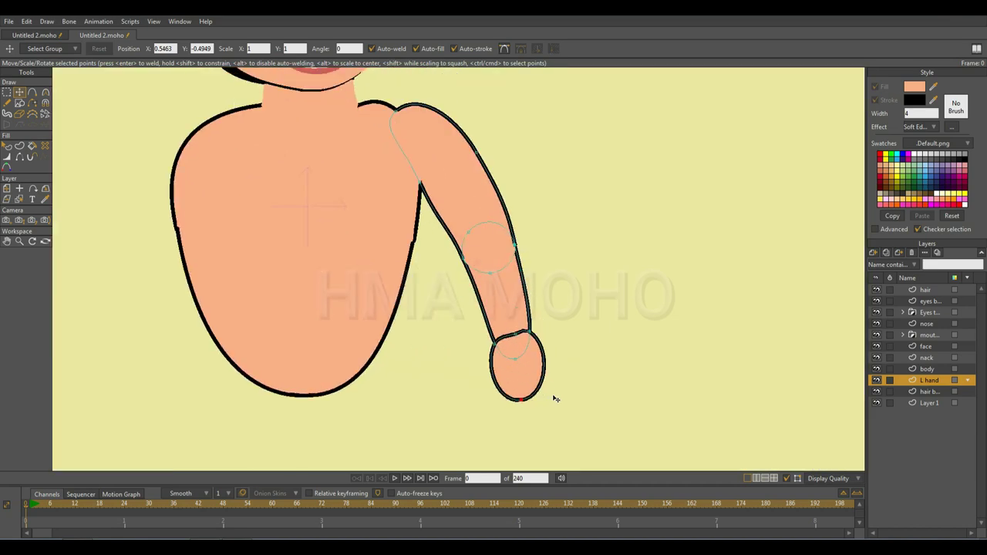
mouse_move(515, 338)
mouse_down()
mouse_move(529, 317)
mouse_move(528, 331)
mouse_up()
Refine the points at the wrist and smooth the curvature of the forearm end and the palm's upper edge.
click(32, 92)
drag(481, 304, 527, 373)
click(18, 93)
scroll(505, 333, up, 3)
drag(526, 328, 521, 324)
click(44, 92)
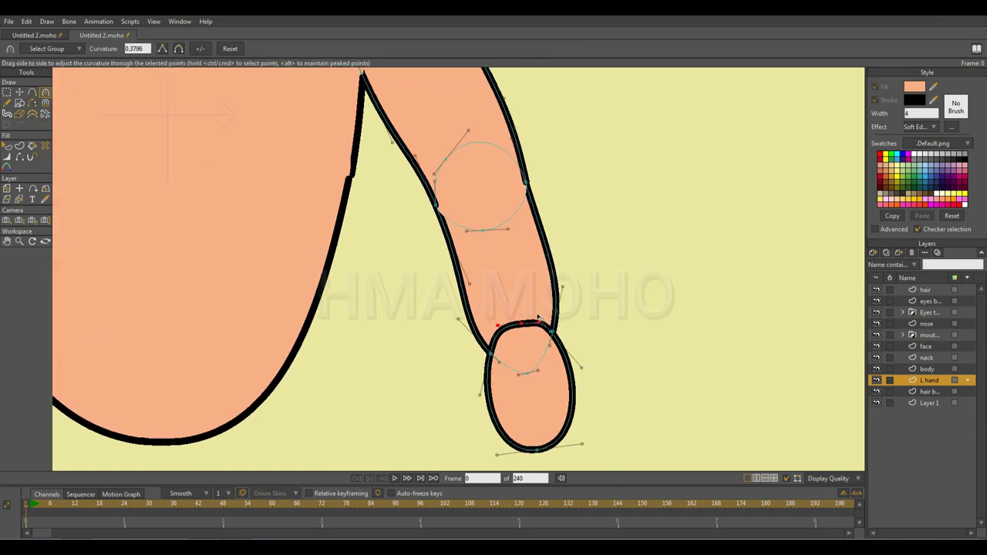
drag(499, 362, 494, 367)
drag(549, 345, 552, 347)
drag(548, 253, 546, 254)
Hide the outline edge crossing the wrist between the forearm and the palm.
key(q)
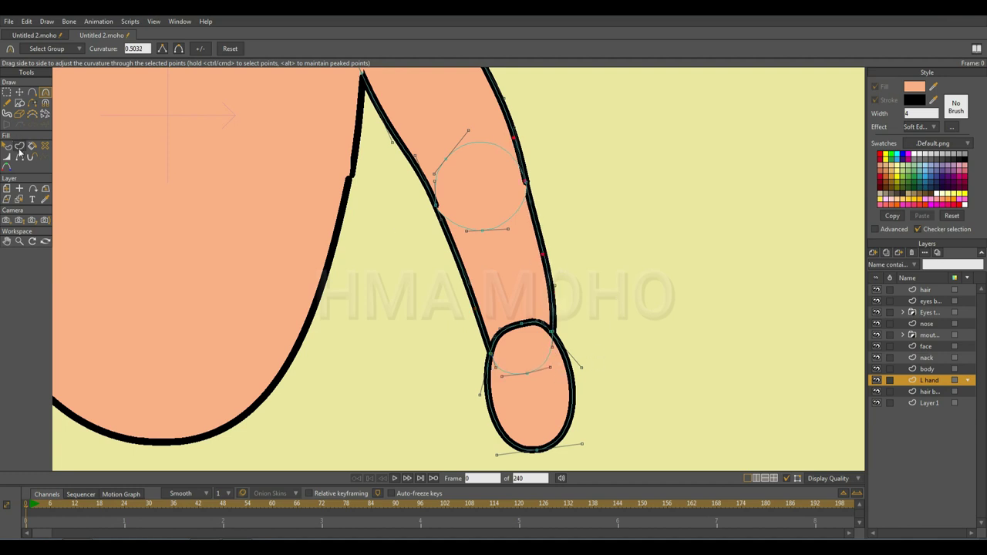
scroll(549, 281, down, 4)
scroll(543, 308, up, 2)
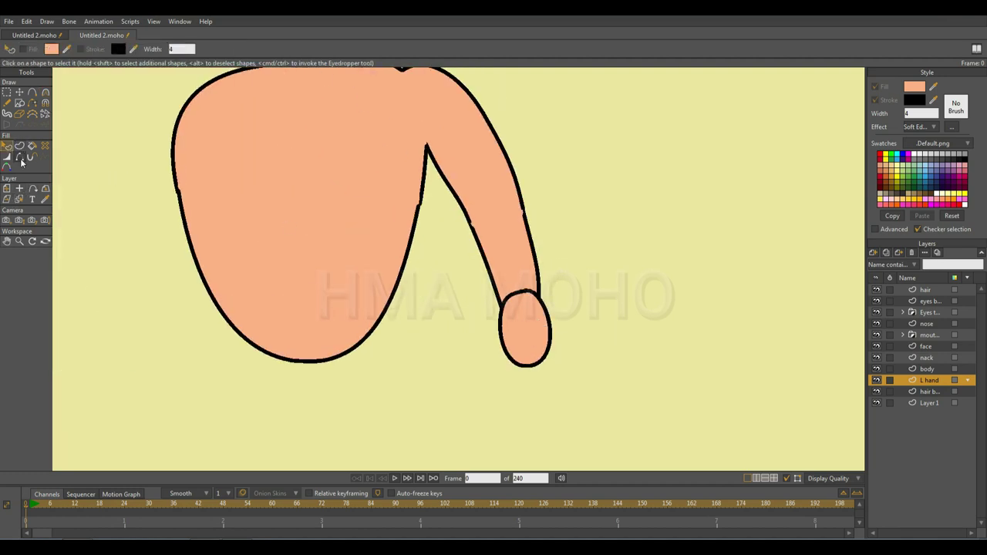
click(19, 157)
scroll(529, 300, up, 2)
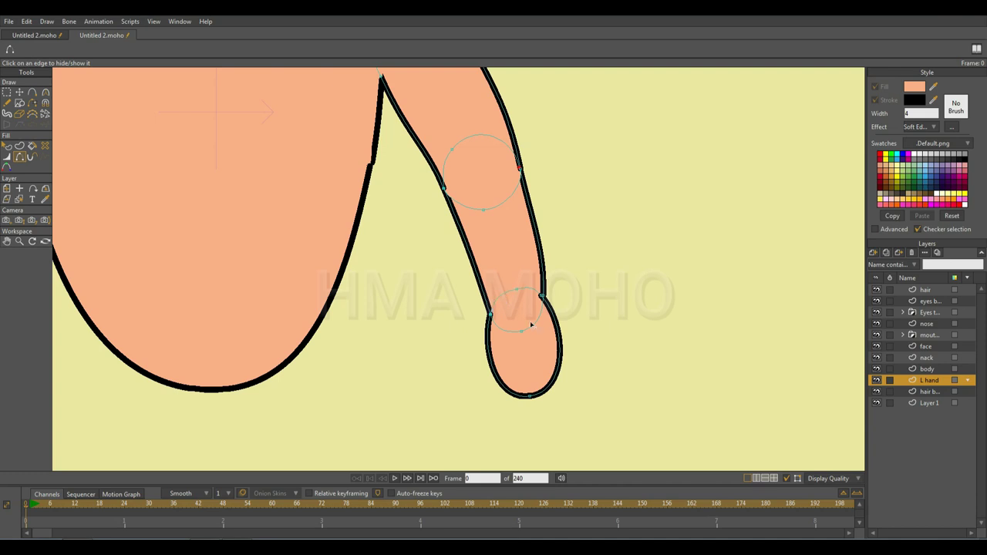
scroll(529, 326, down, 2)
Adjust the points on both sides of the wrist so the forearm and palm outlines join cleanly.
key(t)
scroll(498, 316, up, 1)
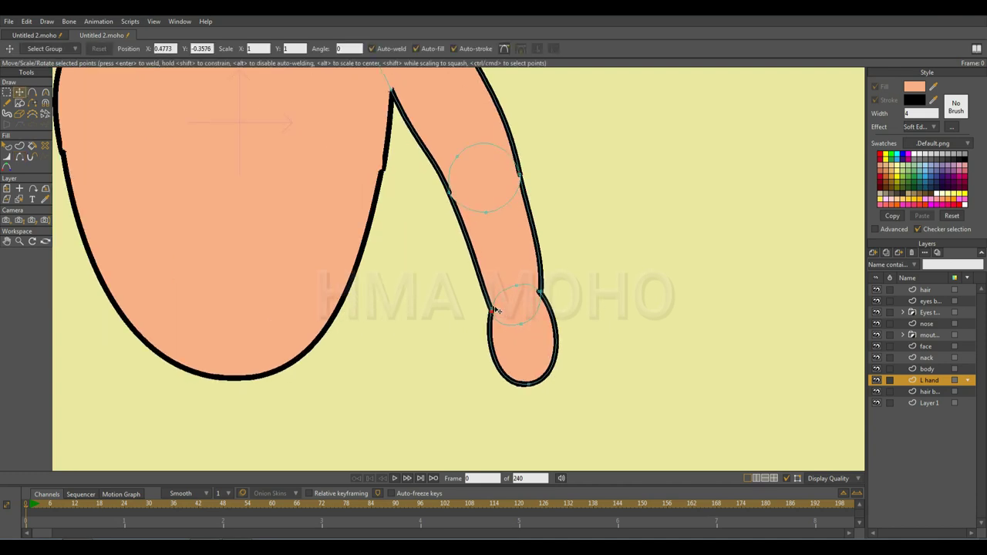
scroll(509, 285, down, 1)
scroll(509, 285, up, 1)
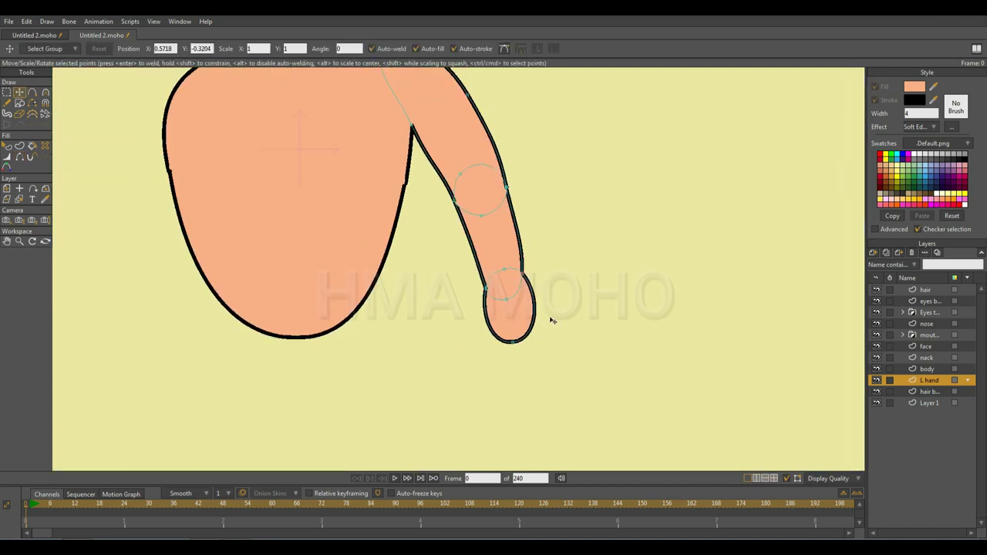
Add points along the palm's lower edge and move them to form a thumb and a longer finger section.
click(521, 355)
click(45, 93)
drag(562, 341, 543, 428)
mouse_move(494, 348)
mouse_down()
mouse_move(478, 365)
mouse_move(489, 347)
mouse_up()
click(32, 91)
click(20, 92)
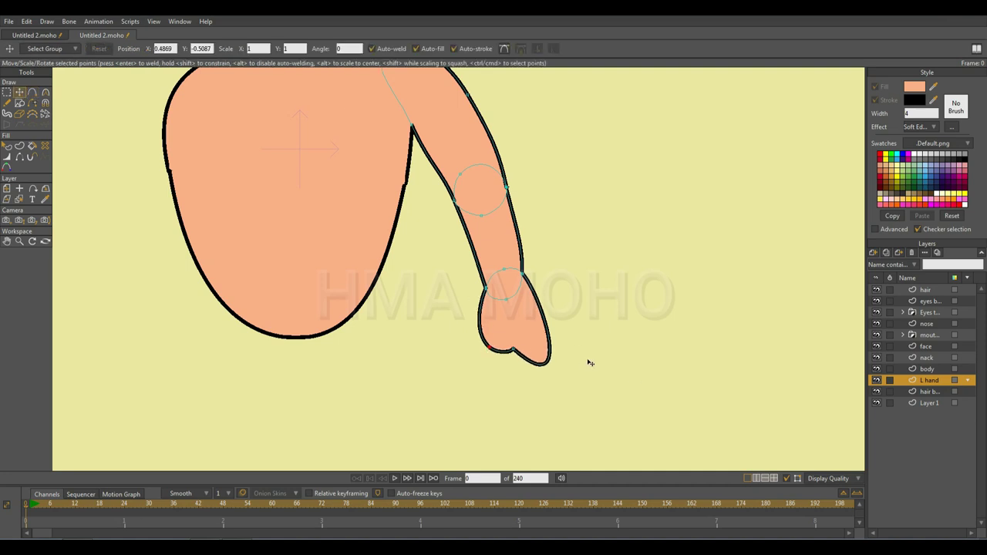
drag(588, 361, 566, 386)
drag(507, 357, 485, 346)
drag(521, 384, 525, 380)
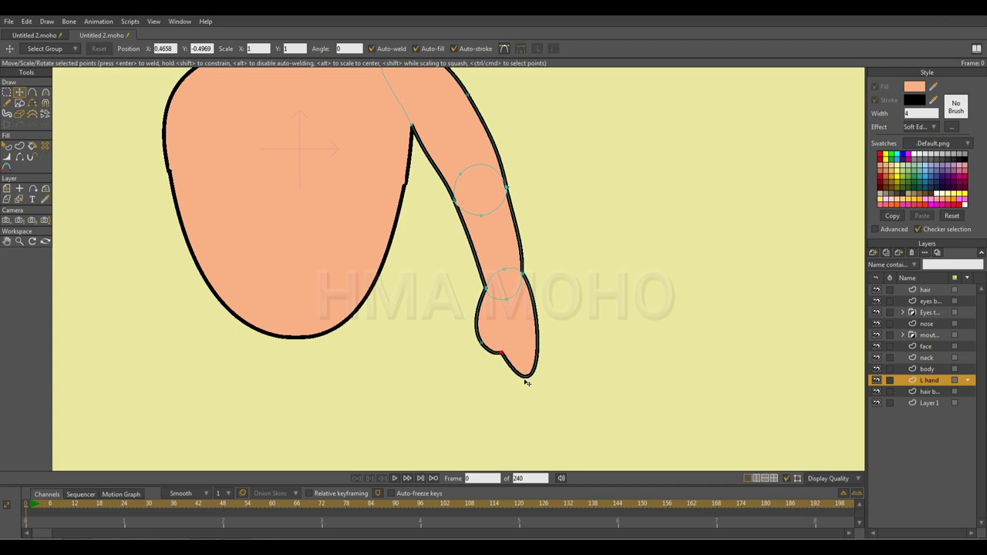
Adjust the curvature handles of the thumb and finger section to carve a rounded notch between them.
scroll(552, 354, down, 4)
scroll(551, 353, up, 2)
scroll(522, 388, up, 1)
scroll(531, 359, up, 3)
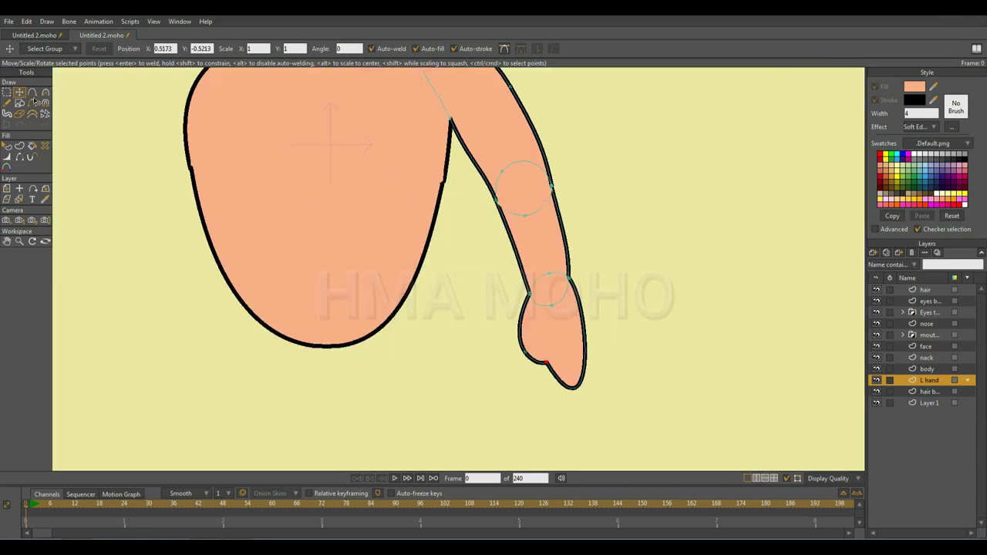
key(c)
scroll(489, 279, up, 2)
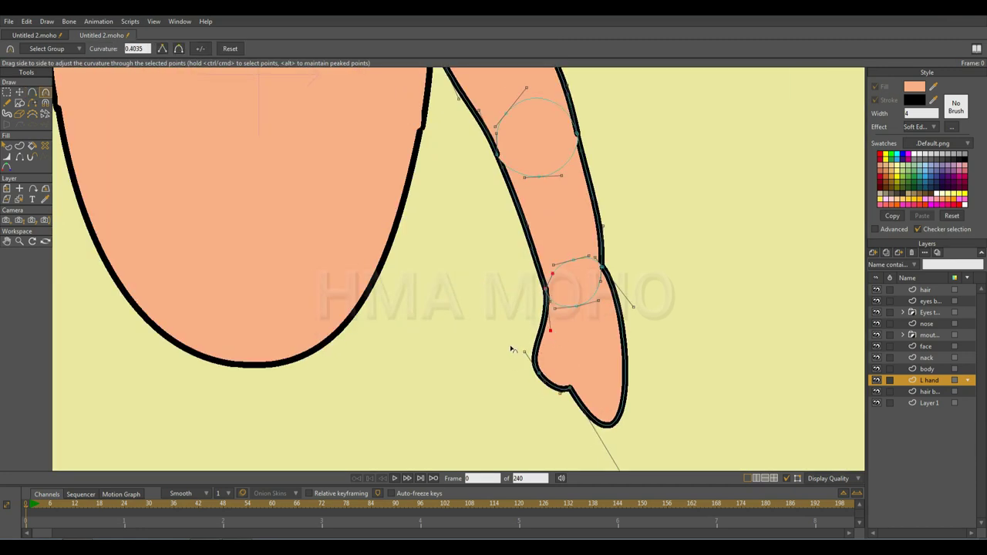
mouse_move(524, 352)
mouse_down()
mouse_move(519, 369)
mouse_move(539, 352)
mouse_up()
mouse_move(547, 385)
mouse_down()
mouse_move(562, 374)
mouse_move(567, 385)
mouse_move(559, 335)
mouse_move(529, 357)
mouse_move(530, 371)
mouse_move(560, 392)
mouse_up()
scroll(586, 385, down, 3)
drag(614, 447, 586, 440)
scroll(583, 410, up, 5)
drag(550, 224, 558, 226)
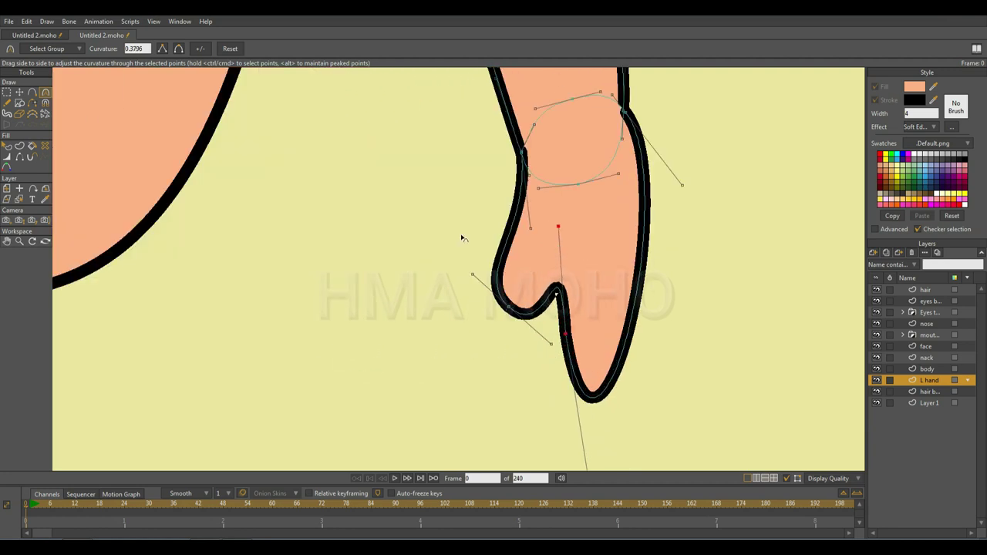
Add a point in the notch between thumb and fingers, and adjust the curvature around it.
key(a)
click(563, 307)
click(45, 92)
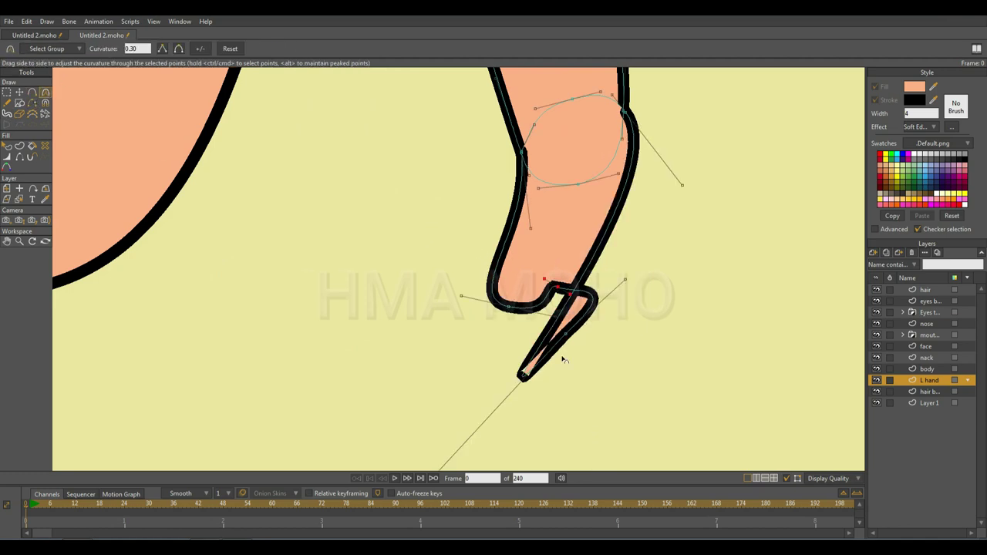
drag(630, 287, 572, 317)
scroll(578, 339, down, 3)
drag(590, 390, 599, 396)
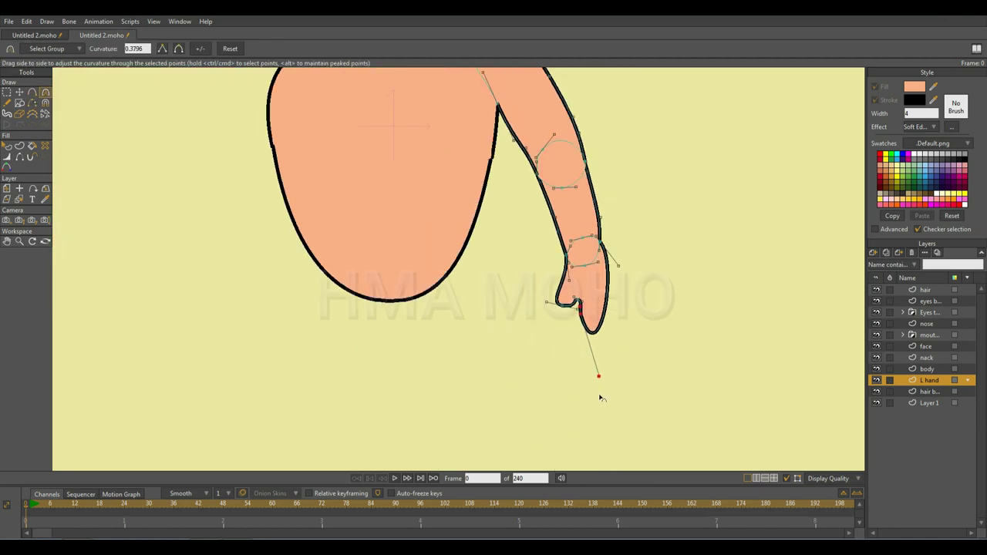
Deepen the notch and round the thumb tip by adjusting their curve handles.
scroll(605, 385, up, 4)
drag(562, 264, 537, 240)
drag(471, 244, 489, 224)
drag(538, 240, 537, 209)
click(19, 92)
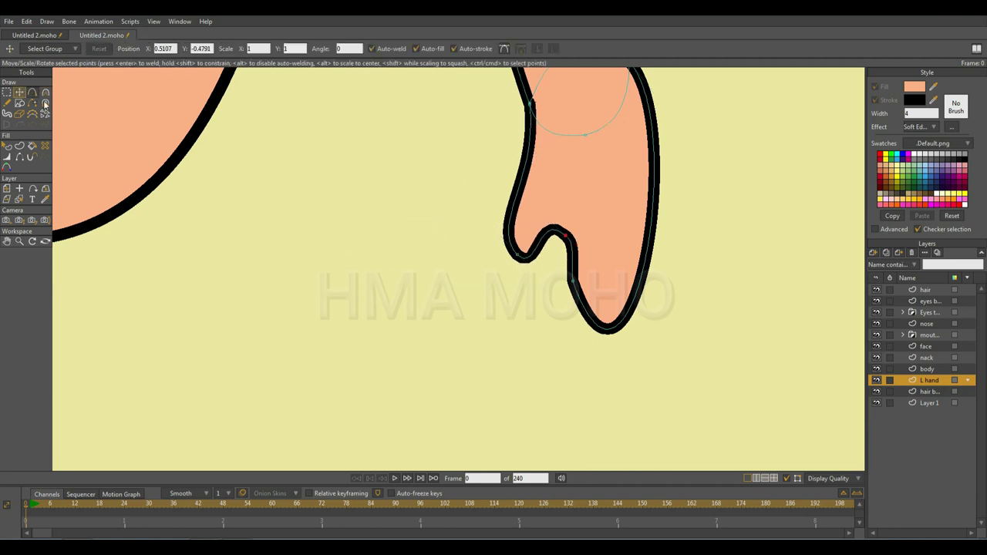
scroll(516, 262, down, 4)
Sharpen the notch between thumb and fingers into a peak and taper its outline with the Line Width tool.
mouse_move(513, 264)
mouse_down()
mouse_move(519, 244)
mouse_move(490, 259)
mouse_move(502, 260)
mouse_up()
scroll(518, 244, up, 2)
key(a)
click(46, 93)
mouse_move(542, 252)
mouse_down()
mouse_move(524, 271)
mouse_move(520, 252)
mouse_up()
click(7, 156)
mouse_move(551, 333)
mouse_down()
mouse_move(521, 333)
mouse_move(477, 312)
mouse_move(498, 312)
mouse_move(489, 308)
mouse_up()
Reshape the thumb and finger section with the curvature handles, making the thumb slimmer and the fingertips rounder.
click(46, 92)
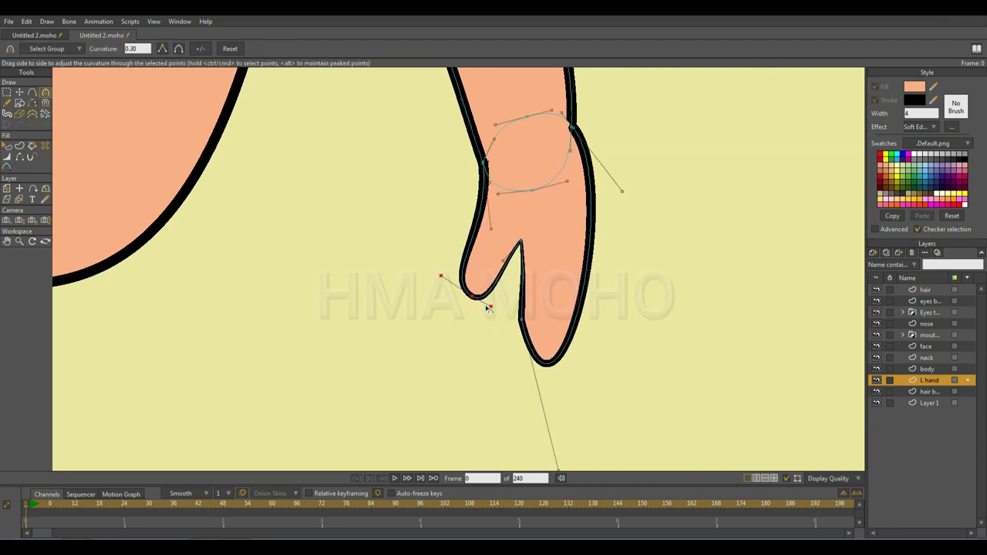
drag(382, 251, 392, 252)
drag(521, 284, 526, 288)
scroll(539, 286, down, 3)
drag(564, 383, 587, 371)
drag(598, 271, 603, 273)
drag(484, 274, 472, 301)
Move the notch point between thumb and fingers slightly upward, and check the finished hand outline.
click(19, 92)
scroll(599, 276, up, 2)
drag(505, 256, 503, 253)
scroll(572, 330, down, 4)
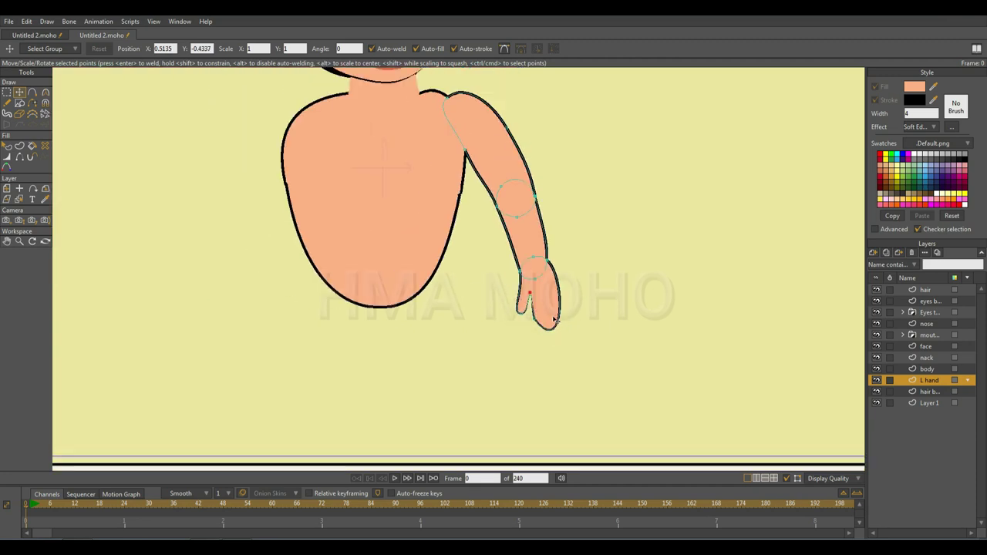
key(q)
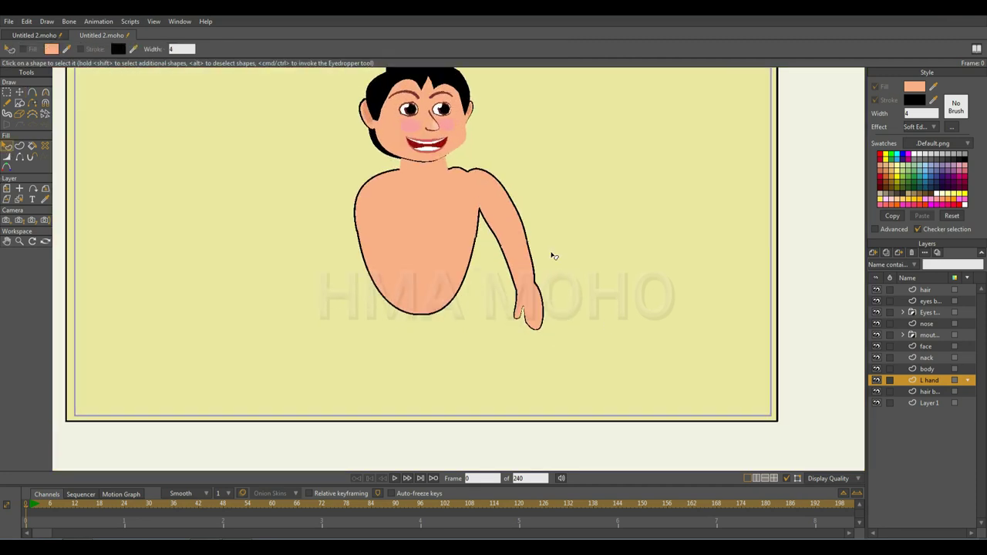
scroll(551, 255, up, 1)
scroll(563, 216, up, 1)
key(t)
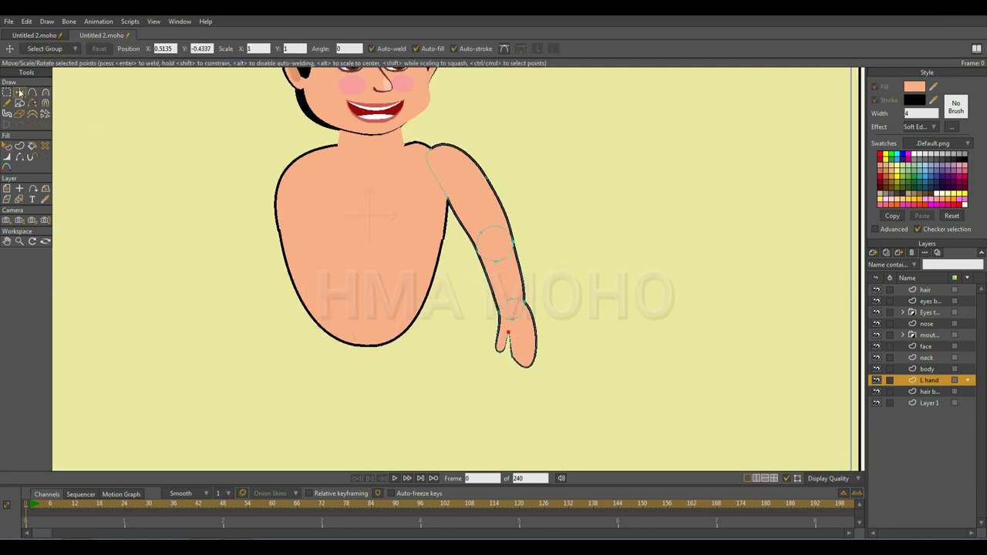
Reshape the left upper arm and forearm outlines with the Curvature tool, narrowing the arm above the elbow.
scroll(299, 169, up, 1)
click(46, 93)
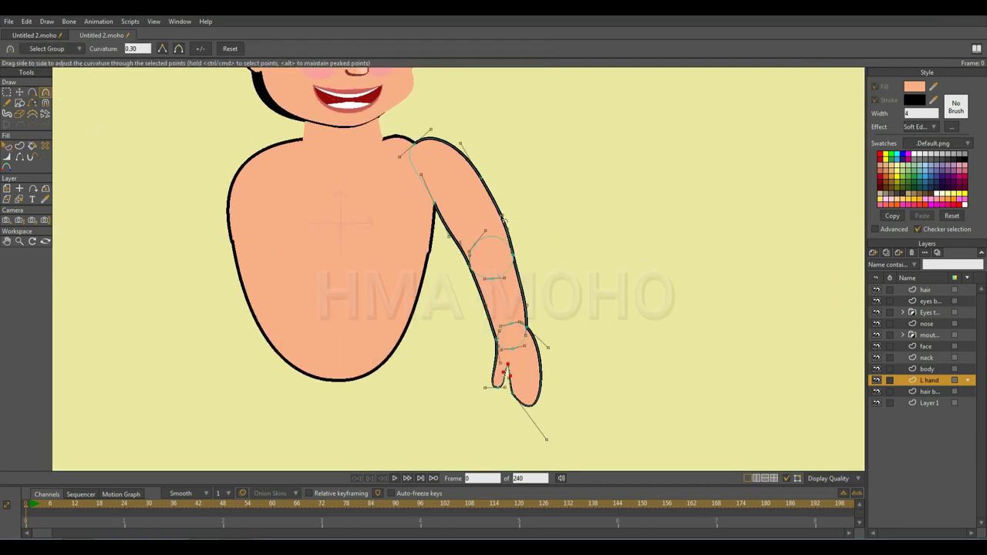
drag(502, 220, 442, 244)
drag(482, 308, 472, 313)
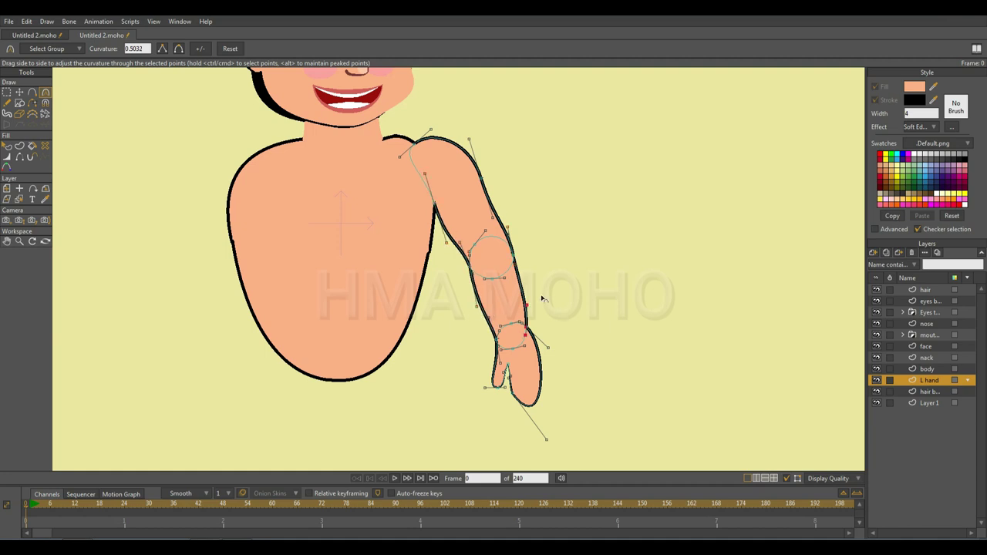
drag(541, 299, 537, 298)
click(473, 316)
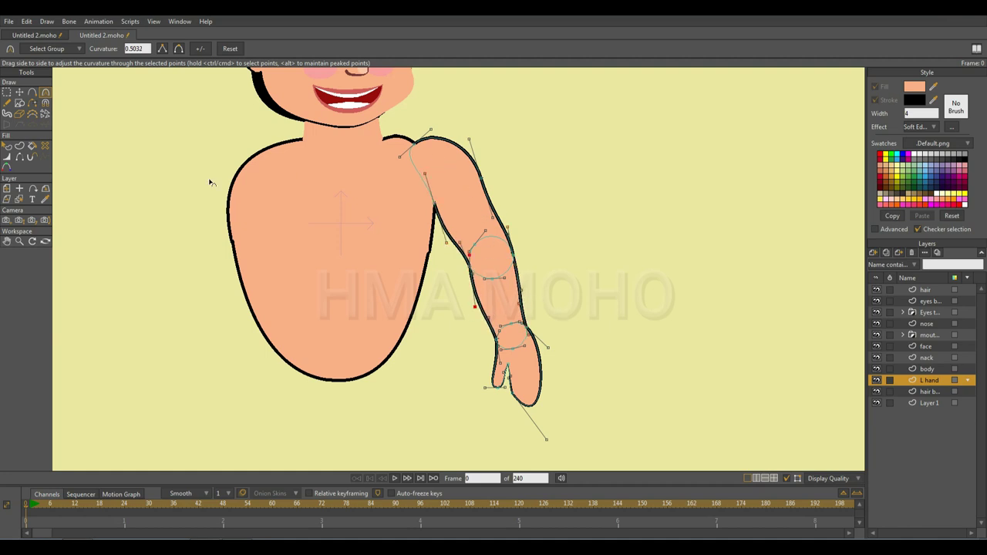
key(q)
scroll(572, 266, down, 2)
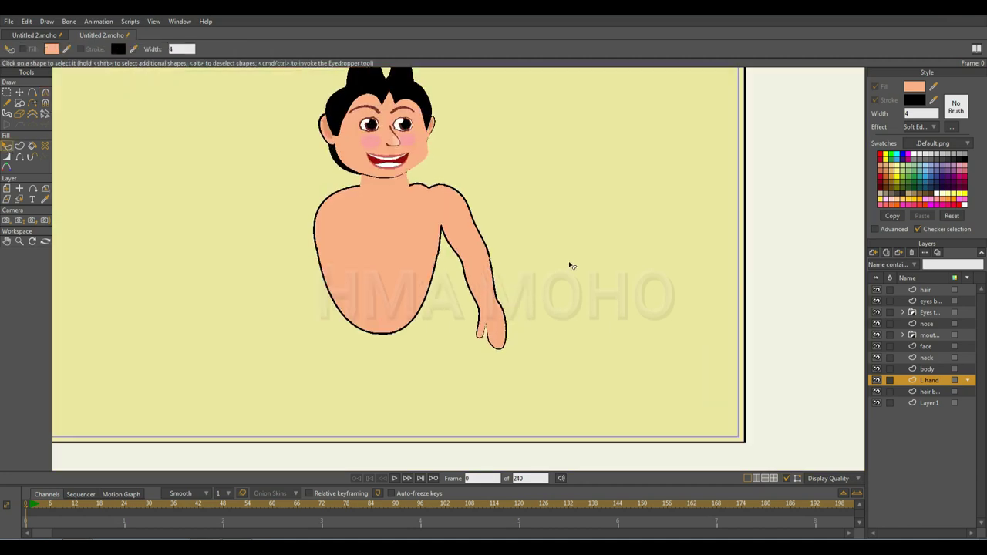
Copy all points of the left arm into a new vector layer named R hand above the body layer.
click(15, 94)
click(18, 93)
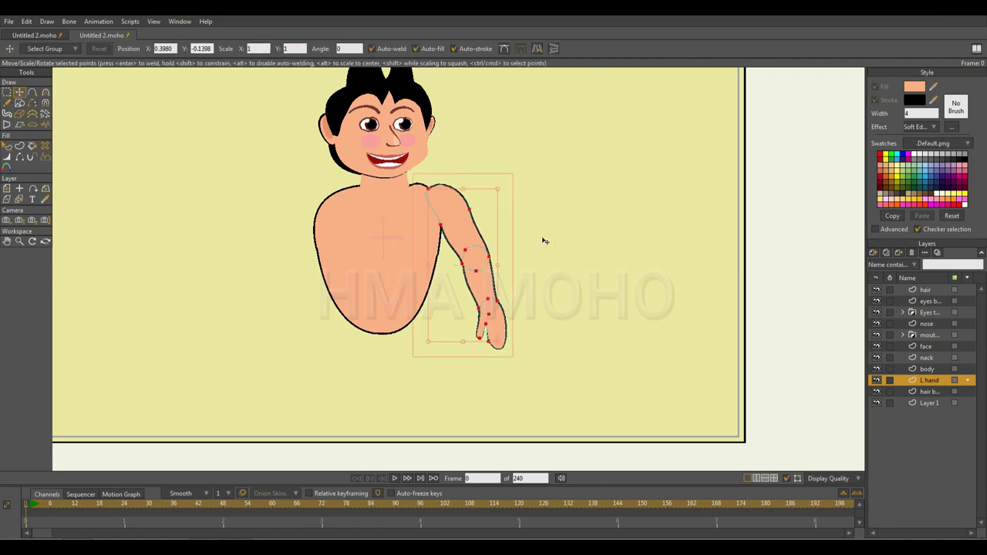
click(928, 369)
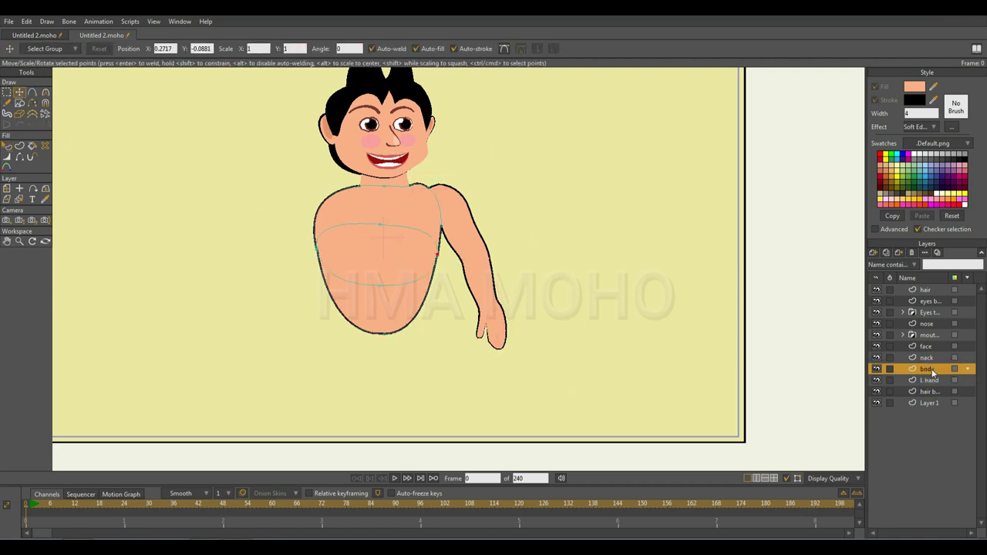
click(874, 254)
click(894, 263)
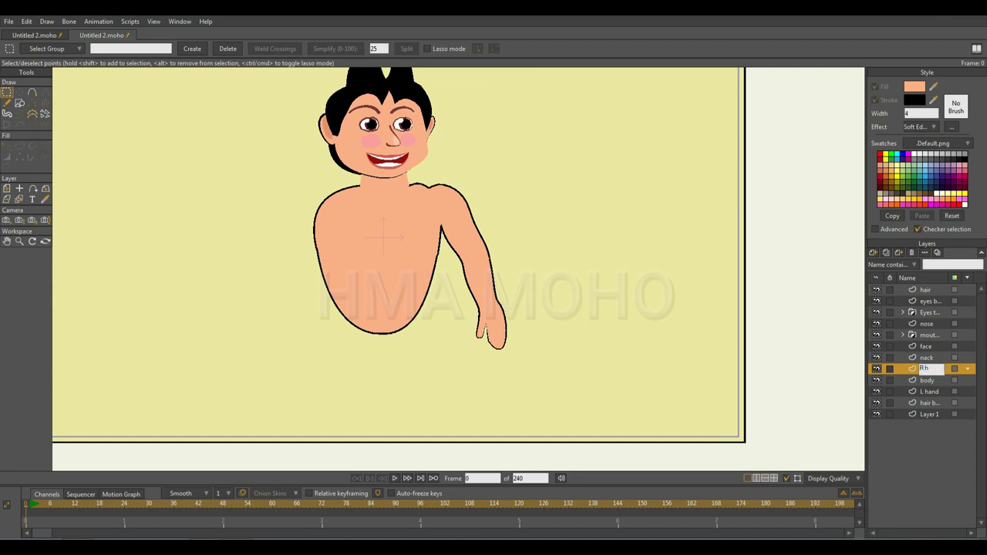
text(R hand)
key(Return)
key(ctrl+v)
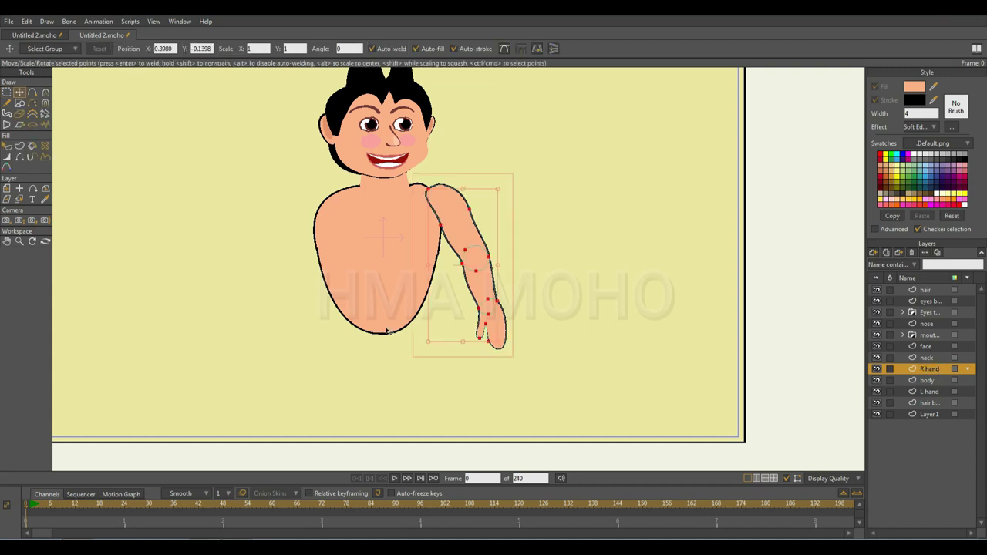
Flip the pasted arm horizontally and place it at the character's other shoulder.
drag(473, 286, 309, 285)
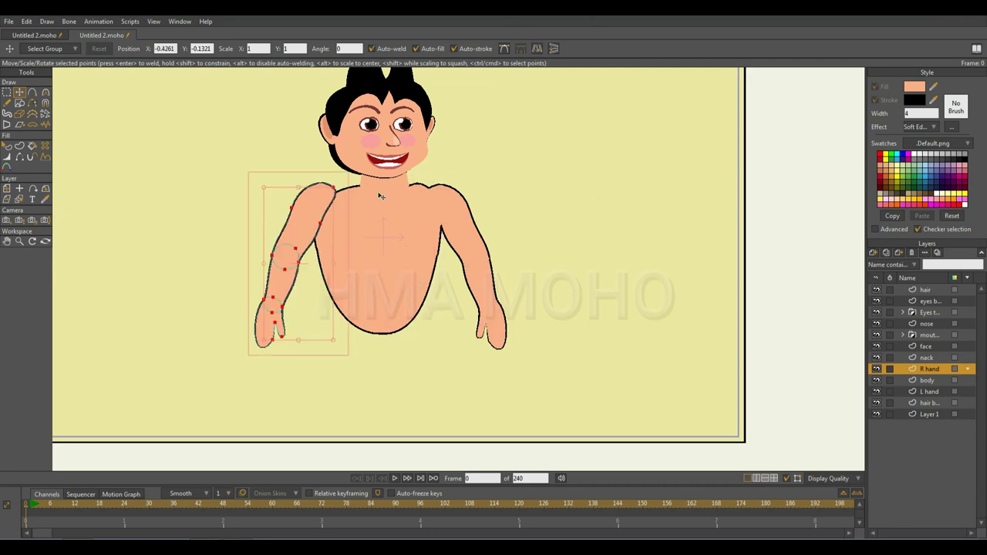
mouse_move(330, 204)
mouse_down()
mouse_move(322, 217)
mouse_move(340, 202)
mouse_move(343, 212)
mouse_move(332, 206)
mouse_up()
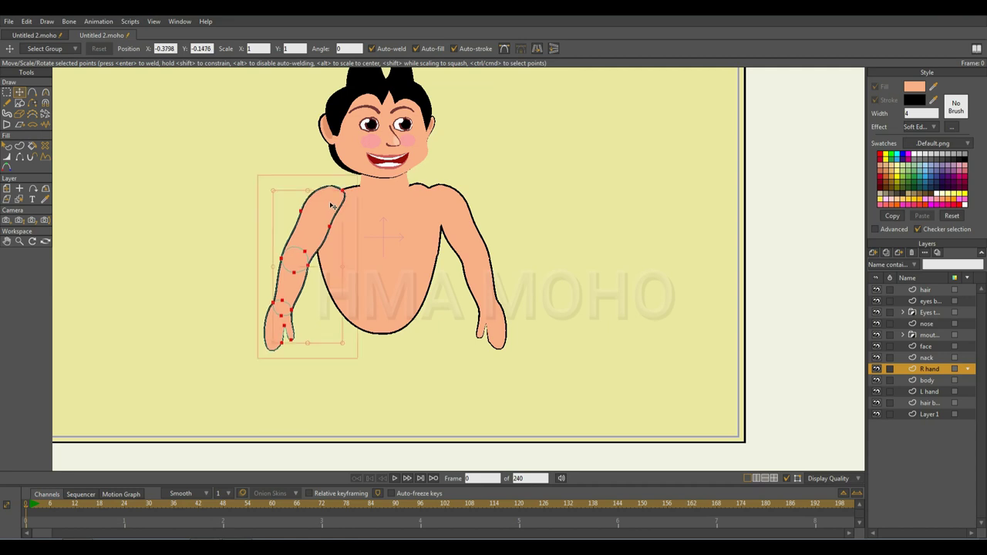
scroll(415, 234, down, 2)
scroll(414, 234, up, 1)
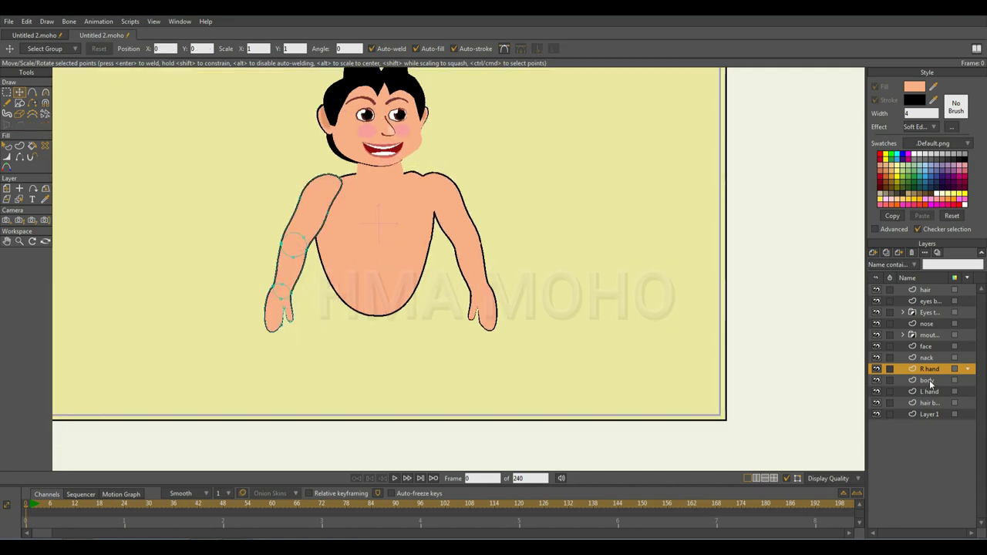
Move the body layer's shoulder and side points beside the left arm inward to narrow the torso.
click(928, 380)
click(7, 93)
drag(414, 162, 499, 315)
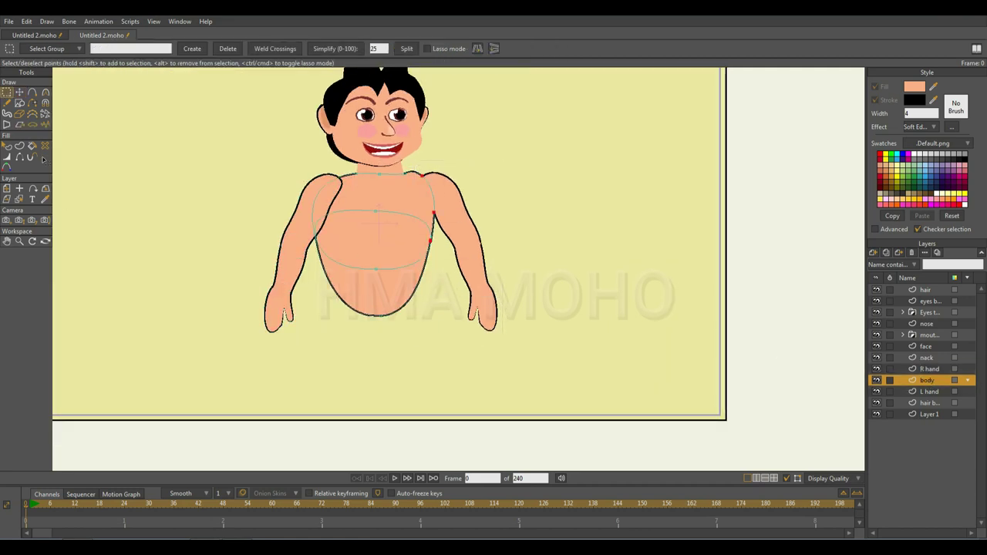
click(19, 92)
drag(433, 201, 423, 204)
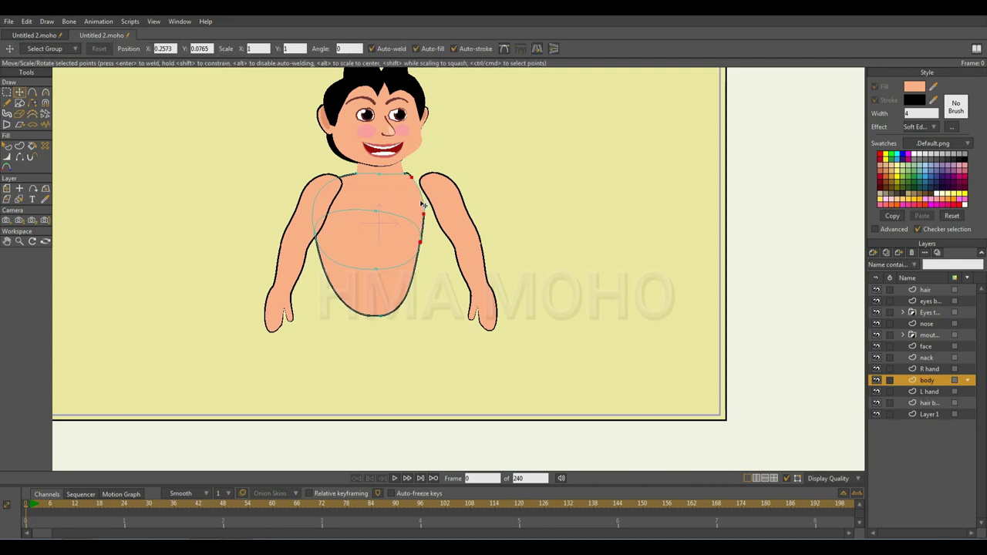
scroll(423, 204, up, 1)
click(401, 187)
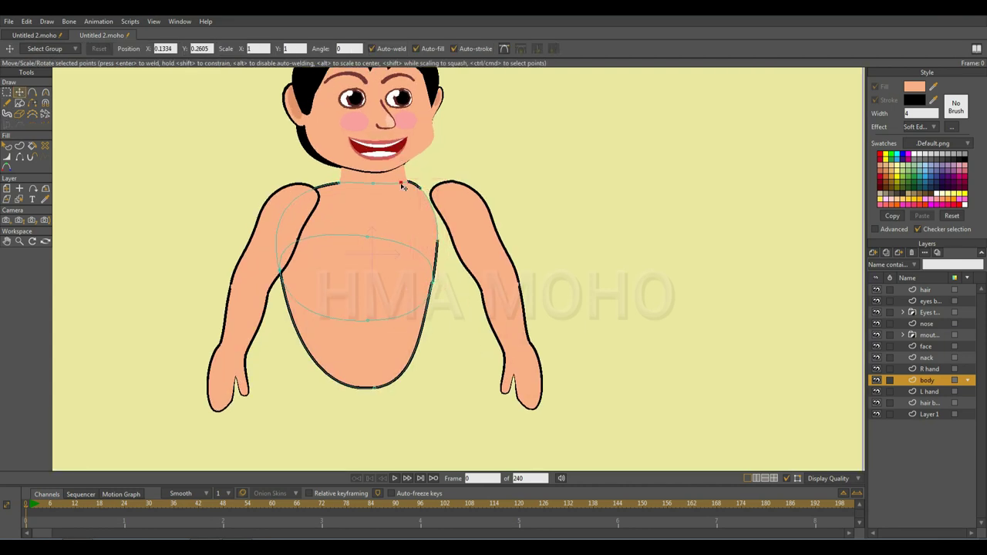
Select the neck layer and move its lower point on the left-arm side inward to slim the neck.
click(19, 199)
click(381, 177)
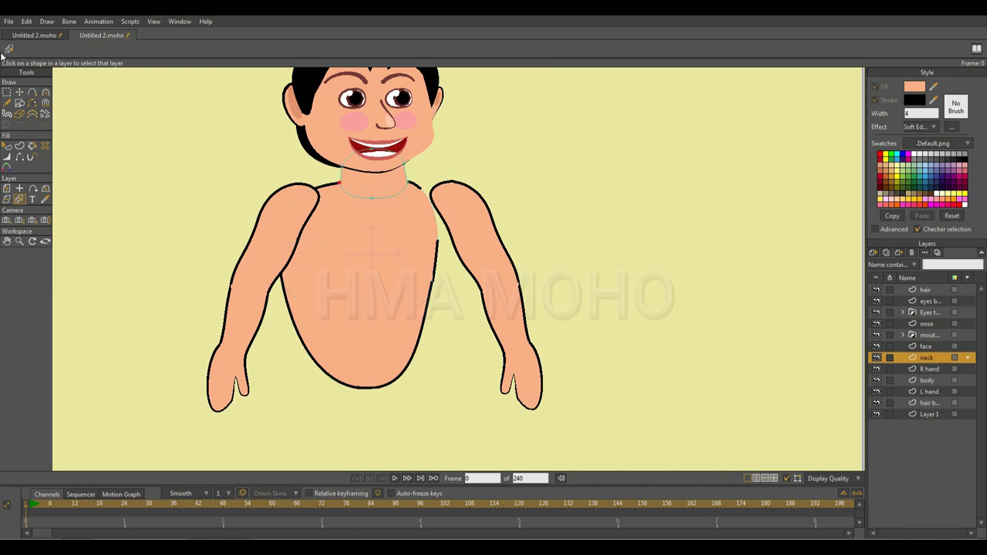
click(19, 92)
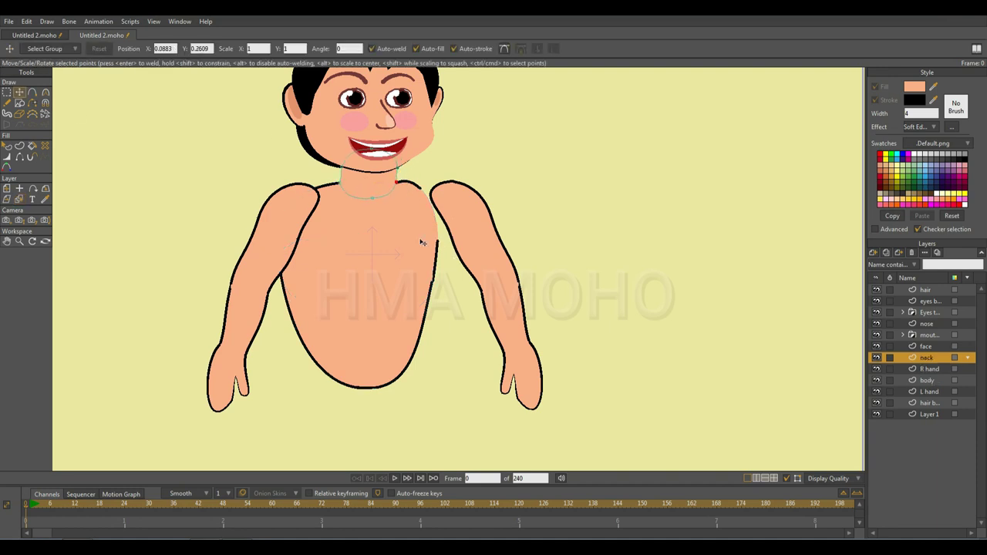
Select the whole arm on the L hand layer and move it inward to meet the narrowed torso.
click(19, 199)
click(485, 227)
click(6, 92)
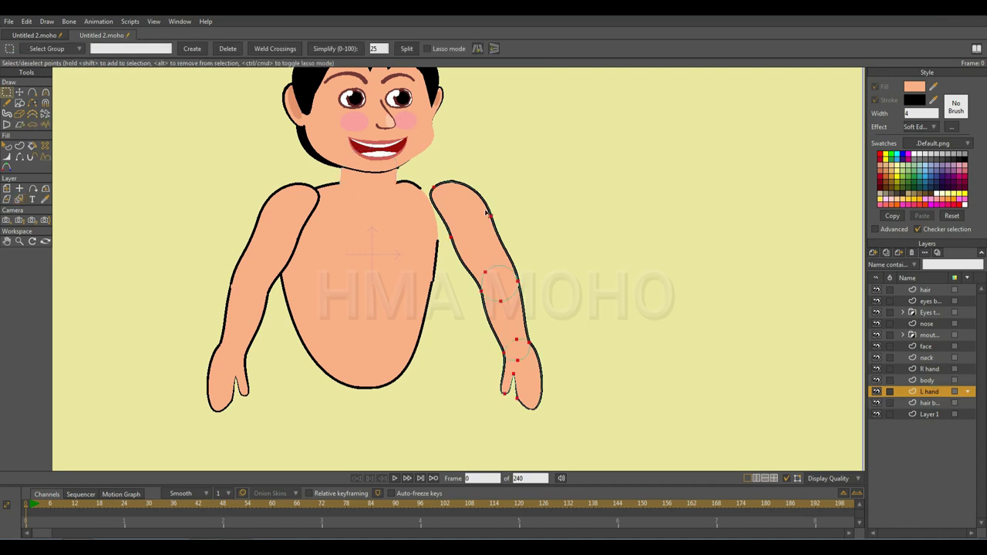
drag(419, 165, 607, 424)
click(19, 91)
drag(500, 266, 478, 268)
scroll(391, 279, down, 2)
click(576, 318)
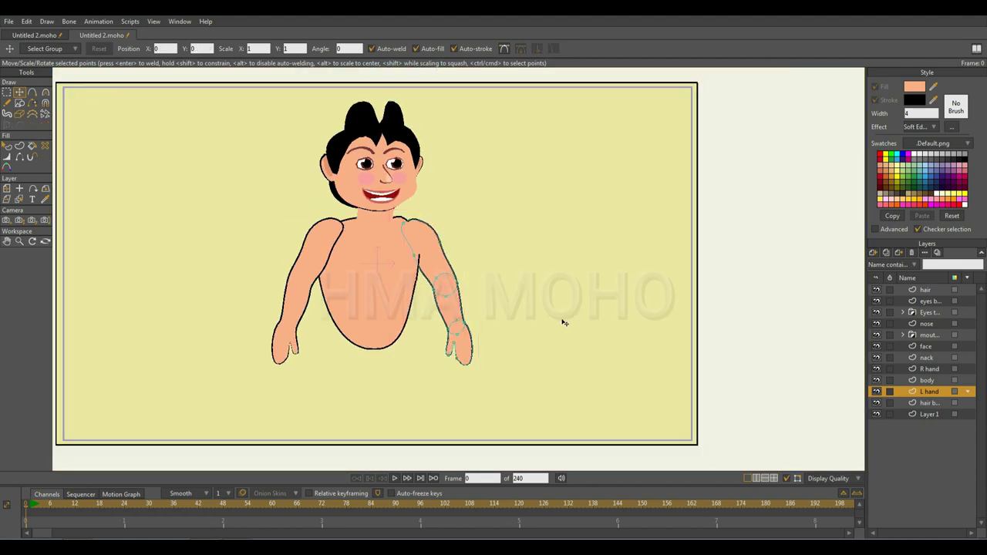
scroll(564, 322, up, 1)
scroll(561, 320, up, 4)
scroll(582, 332, down, 5)
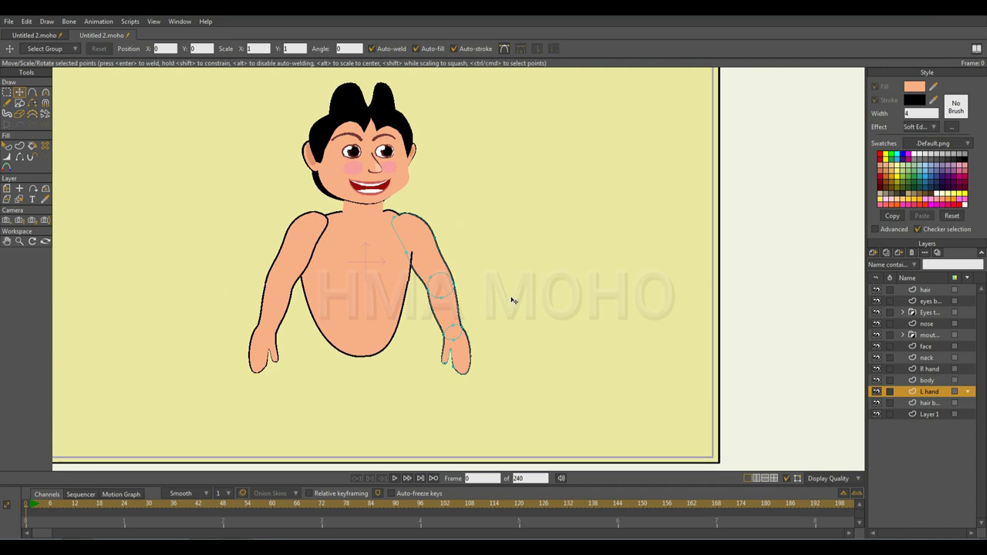
Move the body's side points outward at the left armpit and shift the bottom point toward the left arm.
scroll(514, 301, up, 2)
click(20, 200)
click(308, 258)
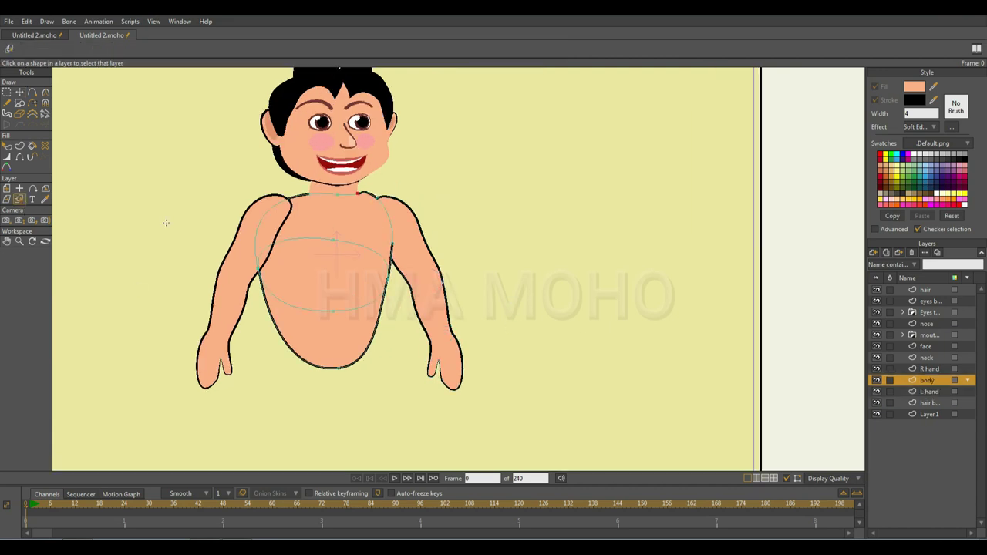
click(20, 94)
drag(391, 280, 397, 283)
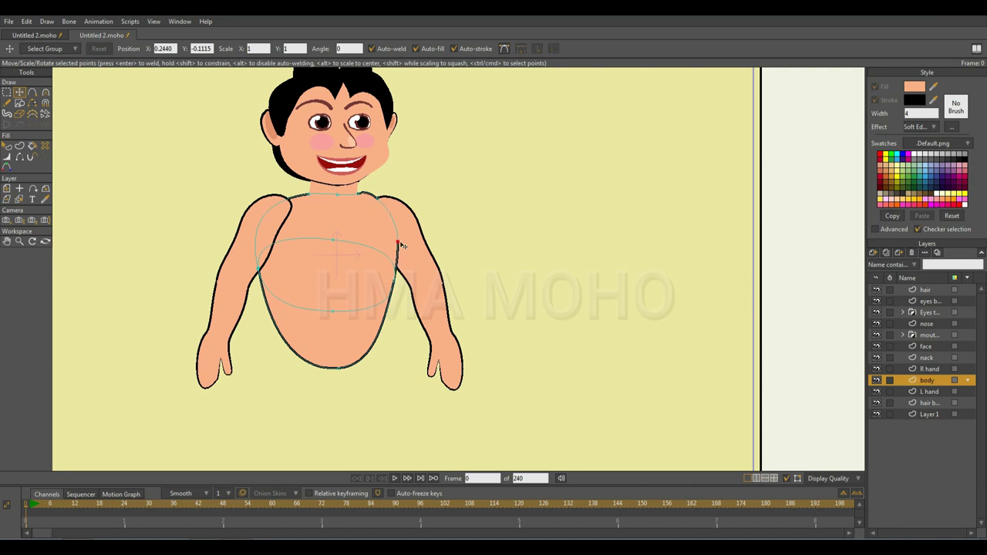
drag(395, 245, 404, 241)
drag(394, 282, 402, 282)
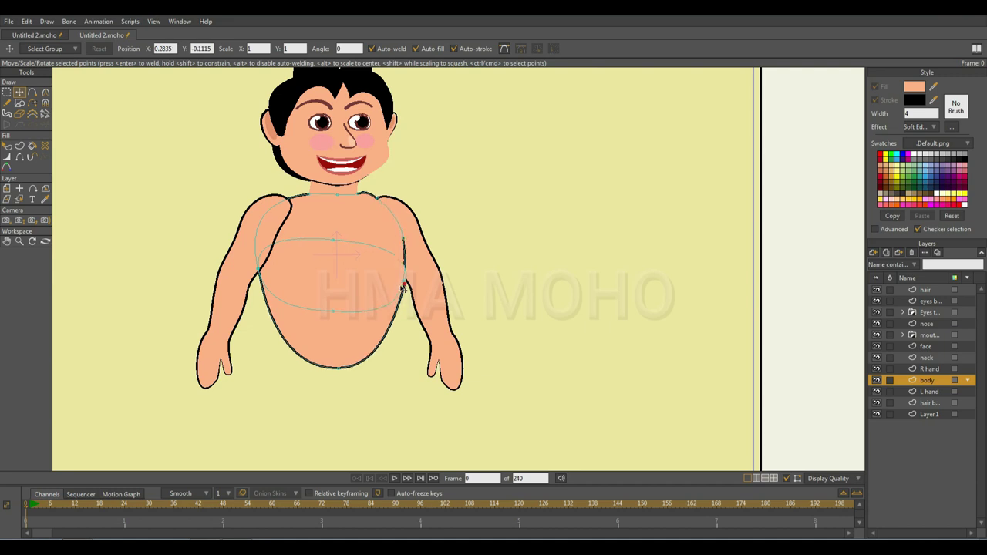
drag(338, 368, 366, 368)
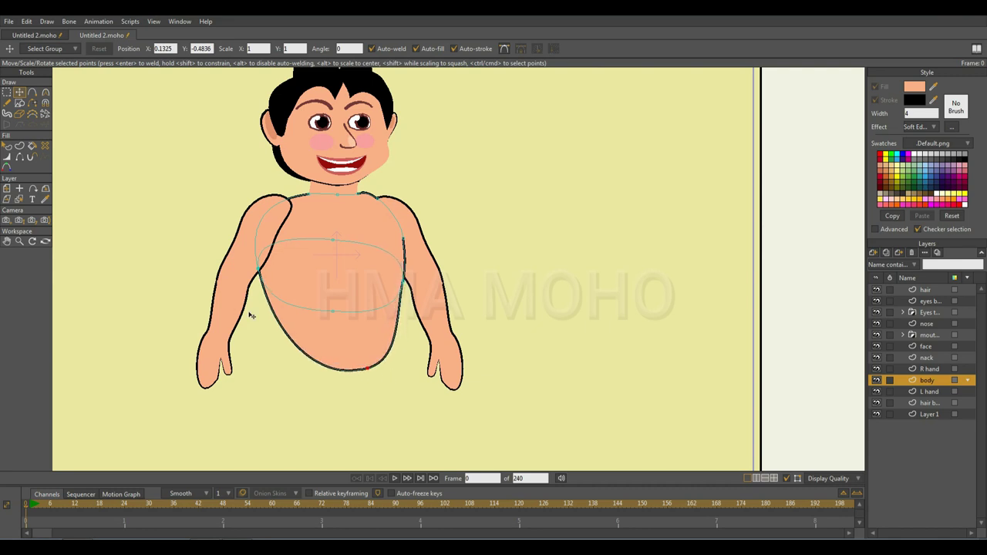
Add a point on the lower torso edge near the right arm and position both bottom corner points to broaden the base.
click(34, 92)
drag(295, 347, 286, 356)
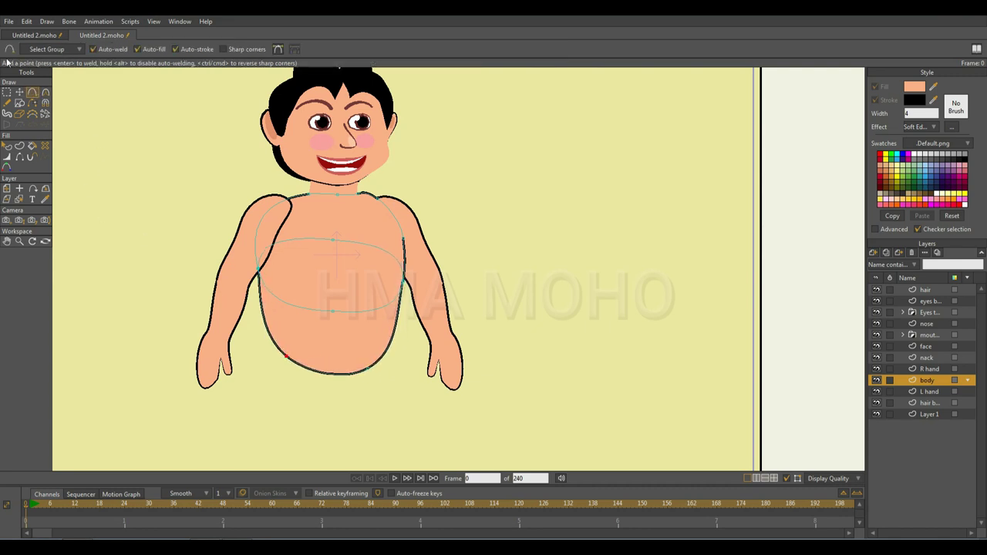
click(20, 93)
drag(368, 368, 401, 354)
drag(286, 356, 296, 355)
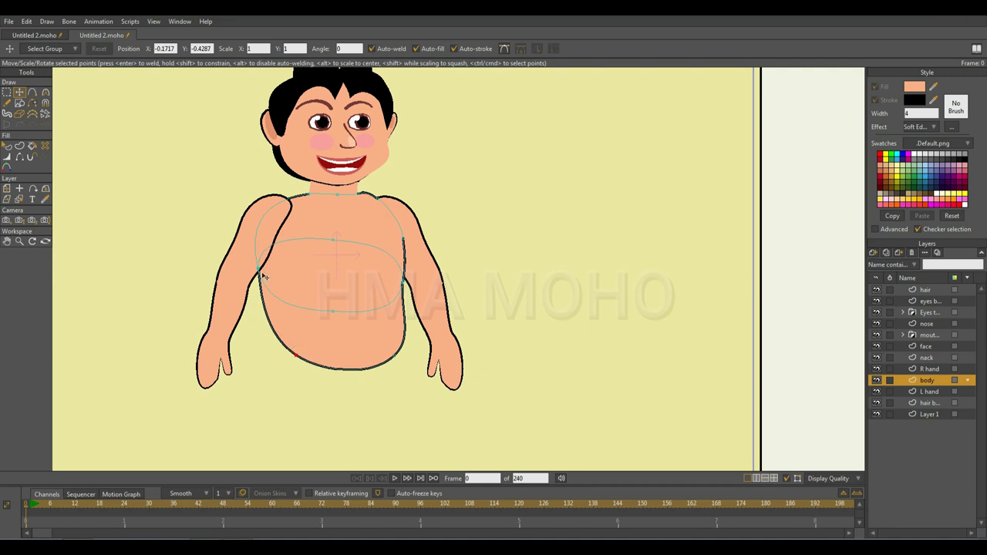
Pull the torso's waist point beside the right arm inward and lower the bottom corner points to shape the waist.
drag(258, 269, 286, 291)
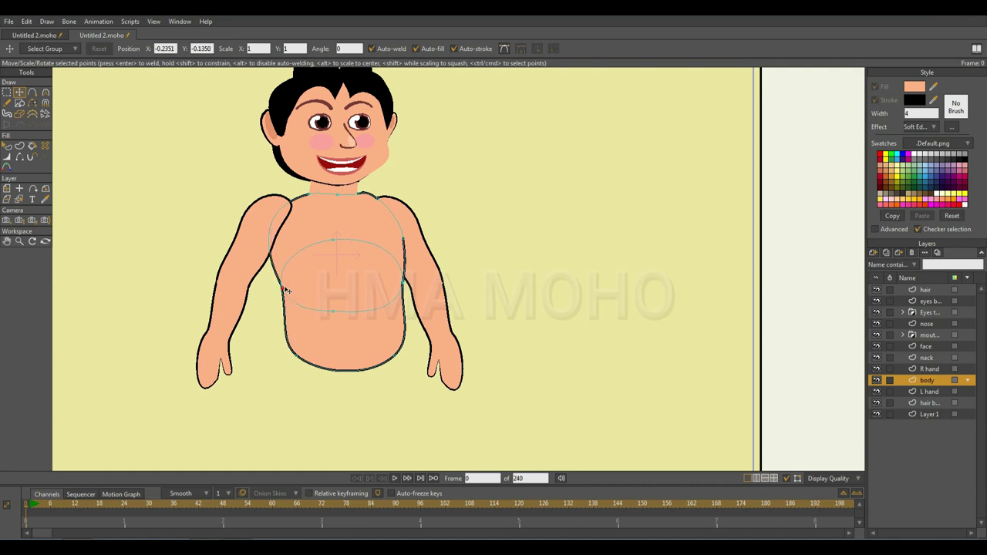
drag(391, 357, 393, 374)
drag(290, 363, 293, 365)
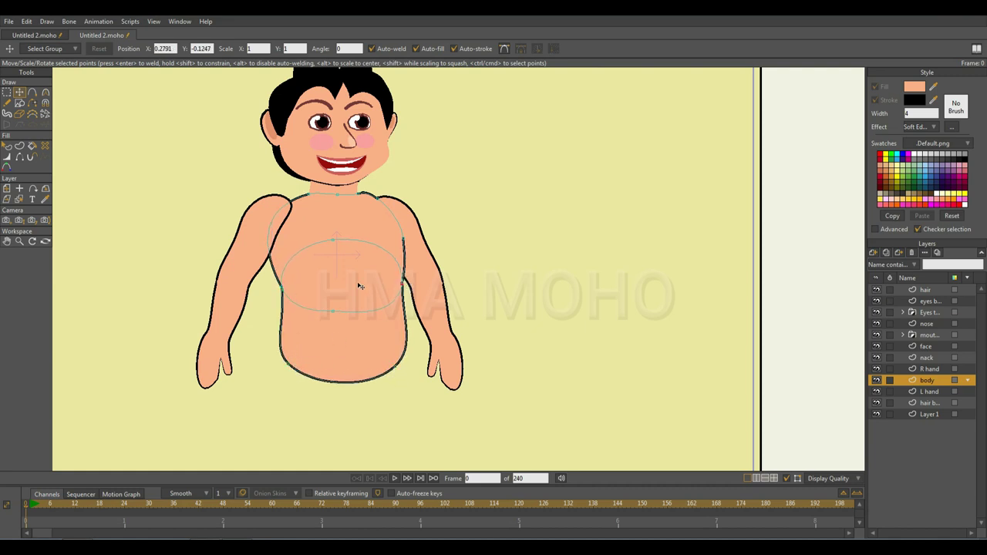
drag(290, 294, 286, 295)
drag(294, 360, 293, 359)
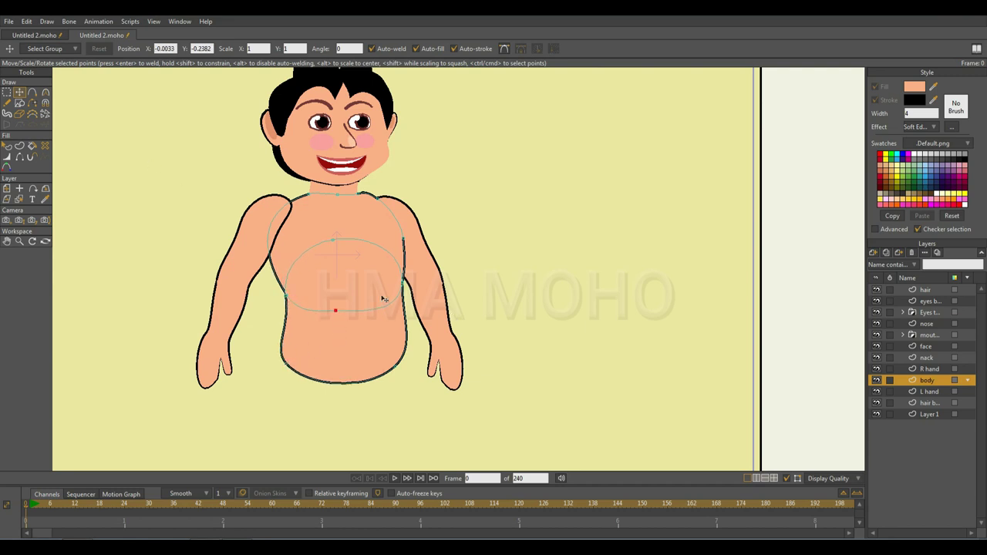
Select the whole arm on the R hand layer and move it slightly inward toward the torso.
scroll(383, 298, down, 5)
scroll(430, 259, up, 4)
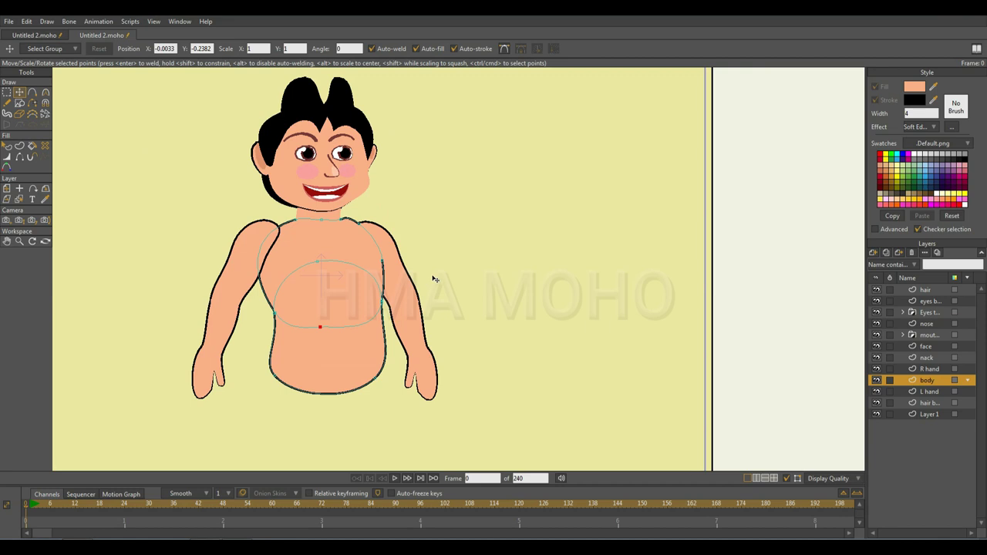
click(20, 200)
click(229, 293)
scroll(229, 291, up, 2)
click(7, 92)
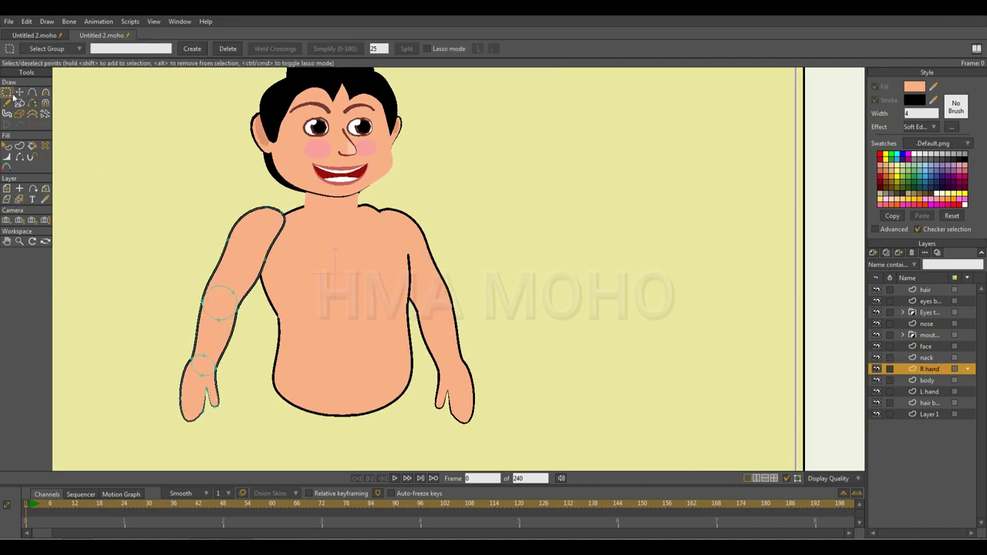
scroll(264, 193, down, 2)
drag(138, 180, 314, 413)
click(19, 93)
scroll(248, 251, up, 2)
drag(249, 236, 259, 239)
scroll(262, 239, down, 2)
click(479, 255)
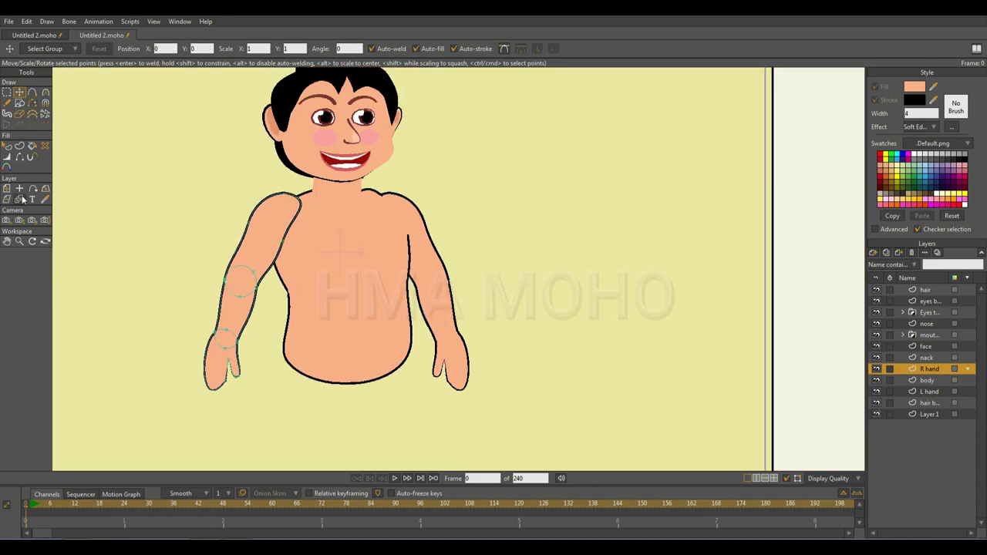
Hide the right arm's inner shoulder edge with the Hide Edge tool, and check the joined upper body.
click(20, 157)
scroll(302, 219, up, 2)
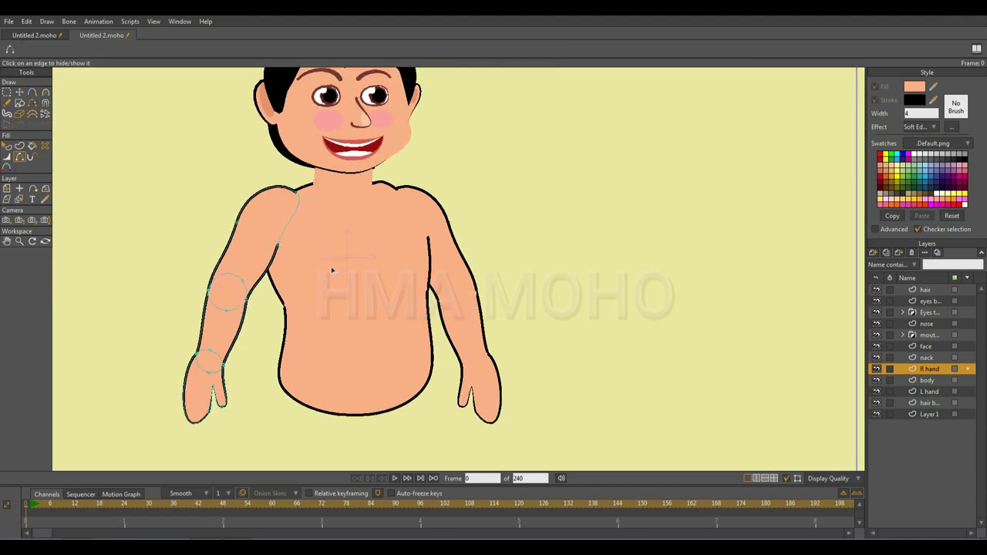
scroll(331, 266, down, 1)
scroll(331, 266, up, 2)
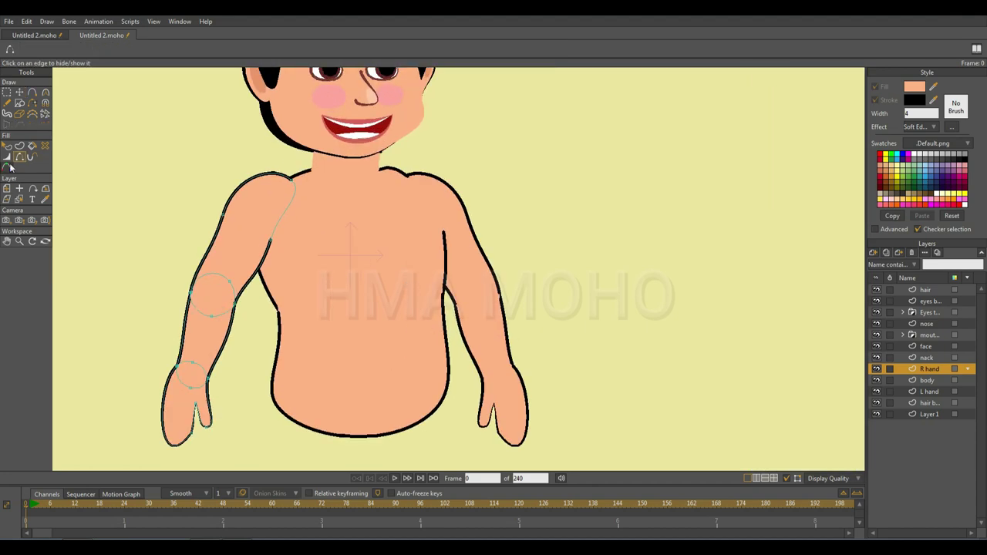
click(6, 146)
scroll(254, 232, down, 1)
scroll(279, 254, up, 1)
scroll(281, 254, down, 3)
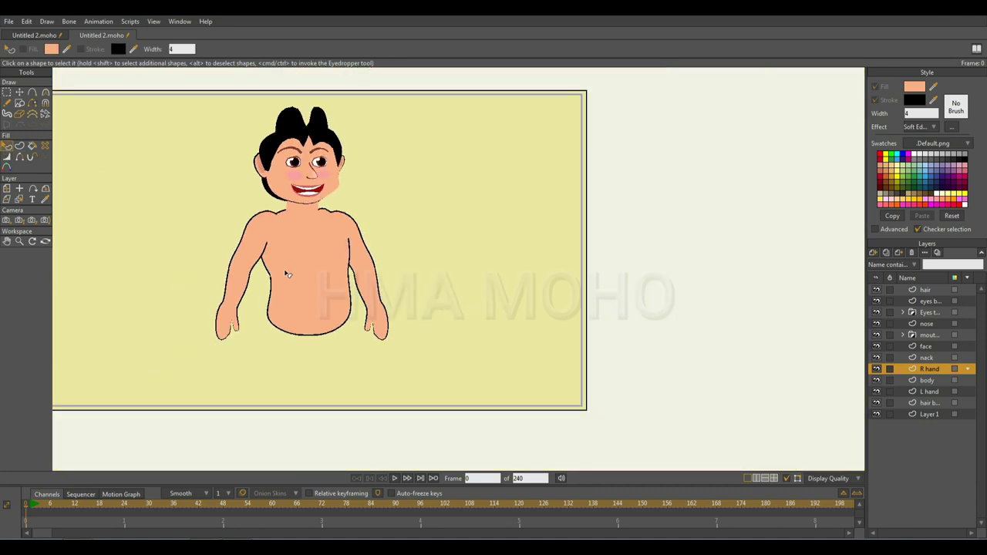
scroll(177, 159, up, 1)
scroll(192, 167, down, 1)
scroll(194, 157, up, 1)
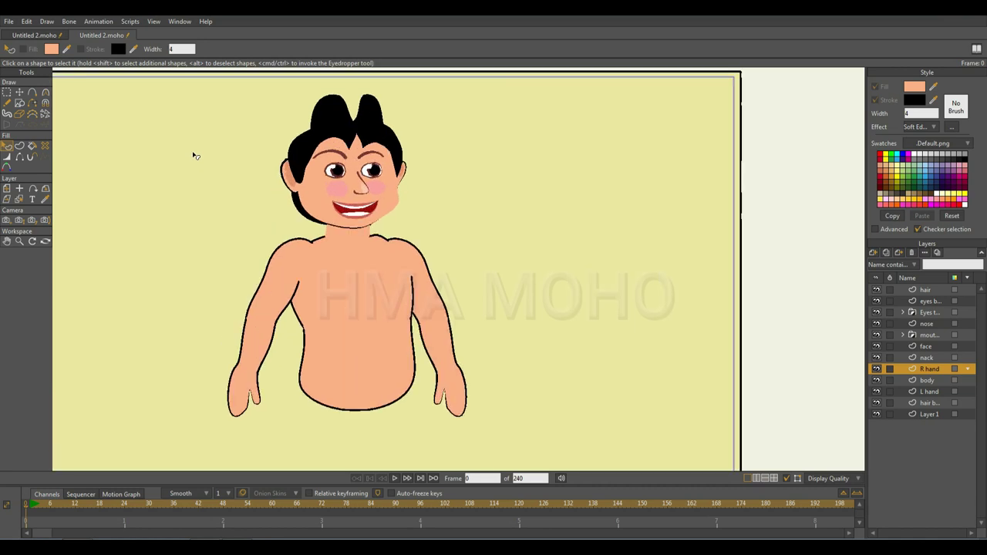
Render the current frame to check the soft edges, and set the effect of the front hair shape to plain.
key(ctrl+r)
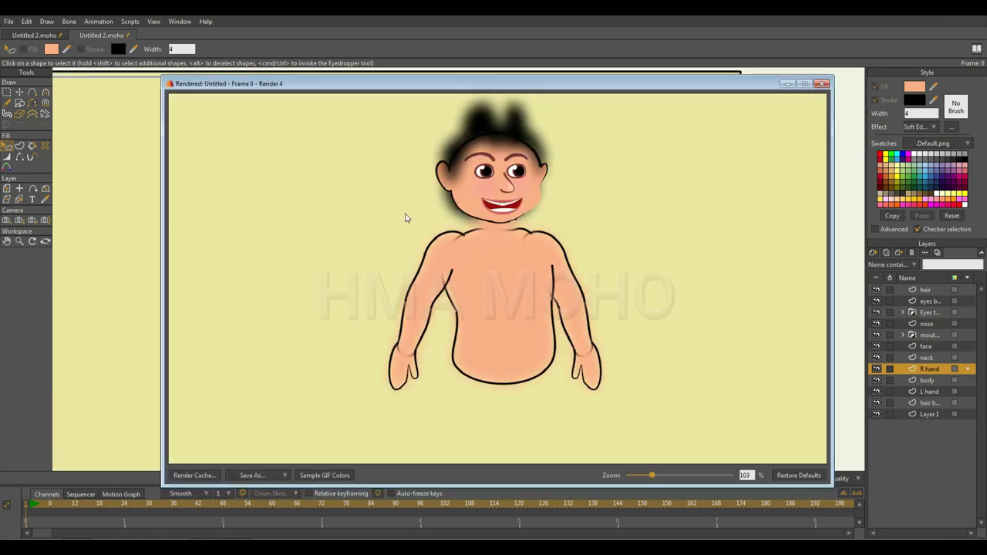
click(822, 85)
click(19, 198)
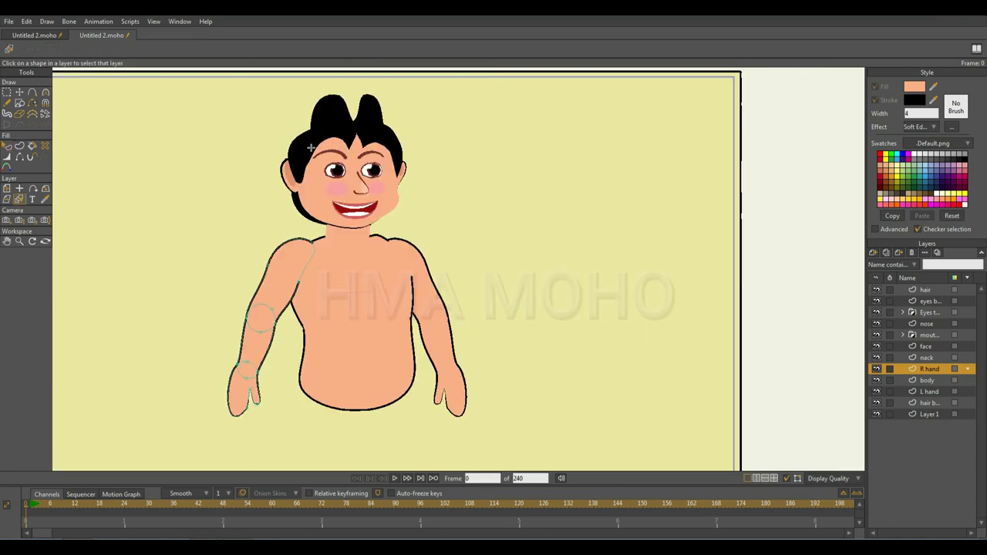
click(354, 127)
click(6, 146)
click(335, 127)
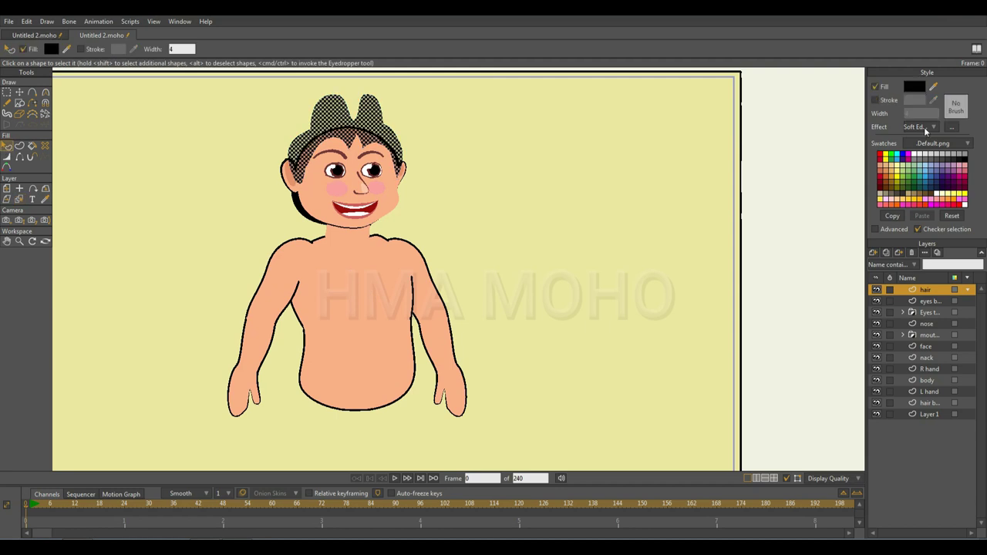
click(925, 128)
click(929, 139)
click(570, 198)
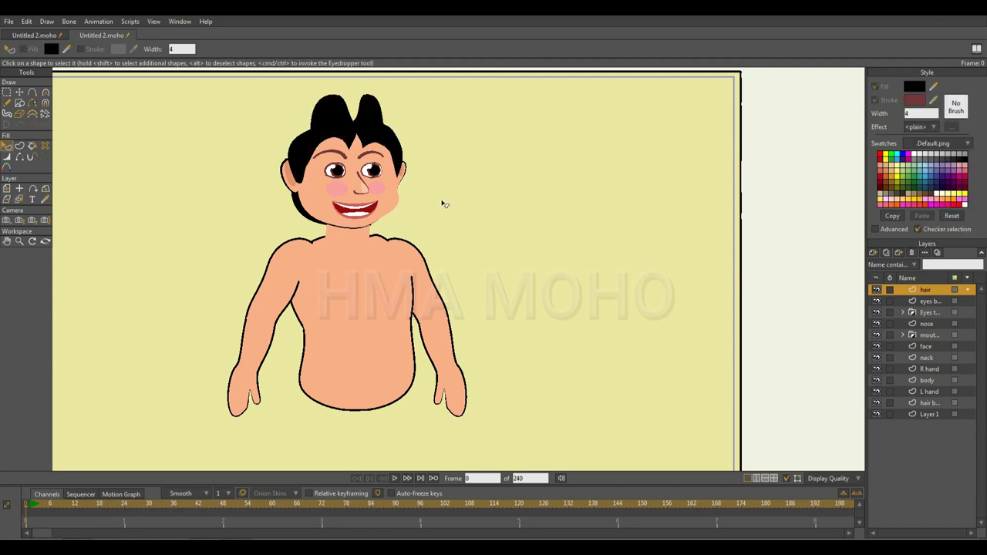
Render the frame again, and set the effect of the torso shapes on the body layer to plain.
key(ctrl+r)
click(821, 85)
ctrl+alt+click(348, 342)
click(385, 260)
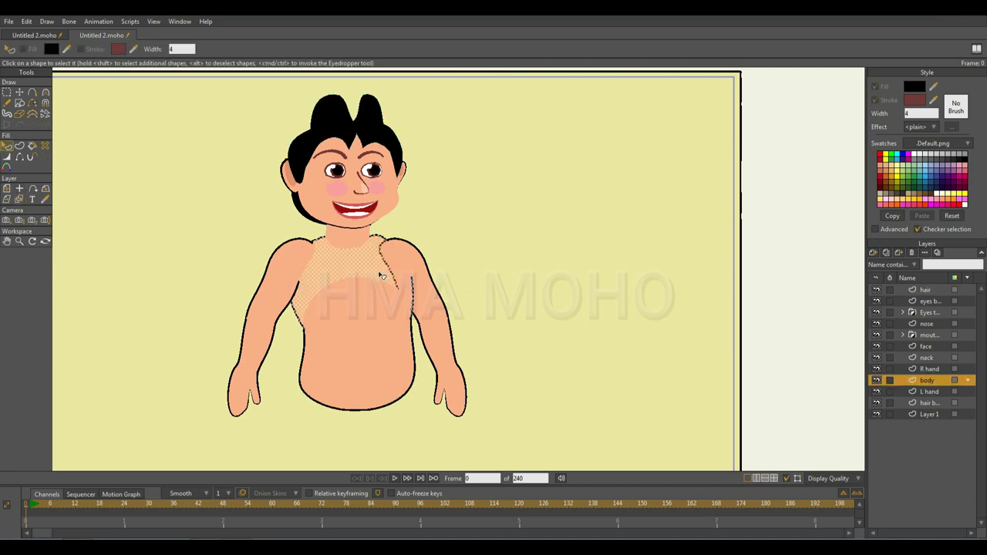
click(925, 127)
click(380, 325)
click(930, 128)
click(936, 136)
click(537, 225)
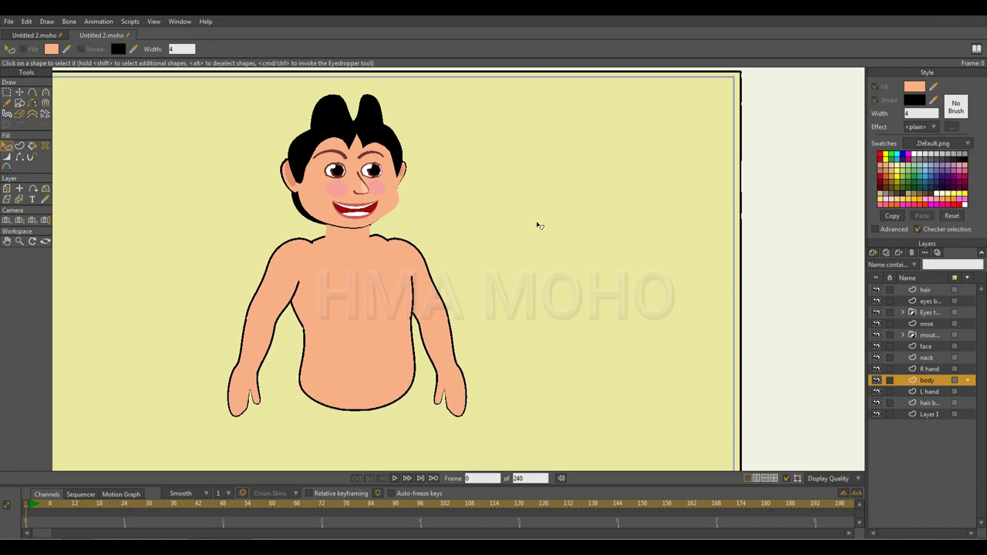
Select the arm and hand shapes together on the L hand layer and set their effect to plain.
click(18, 199)
click(427, 280)
click(6, 146)
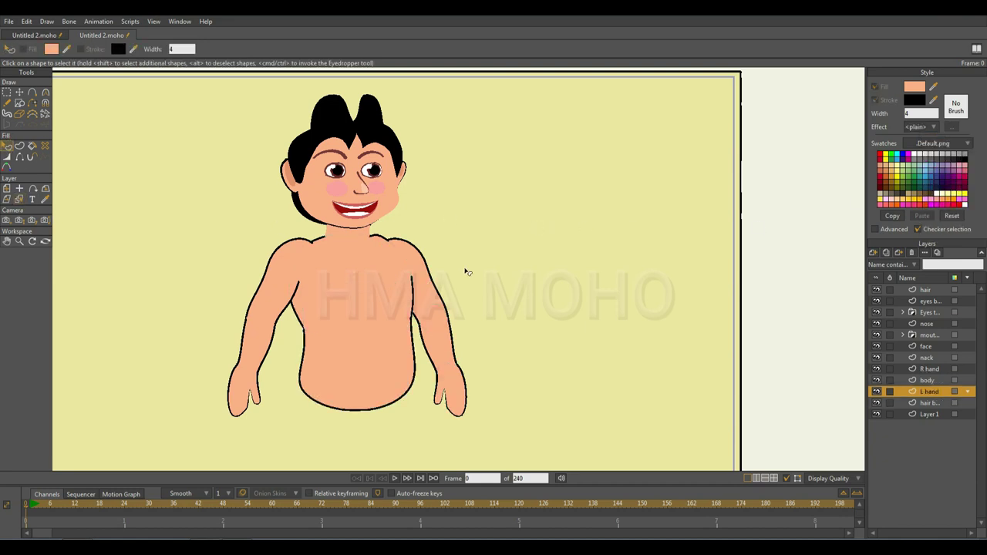
click(429, 285)
shift+click(442, 348)
click(925, 126)
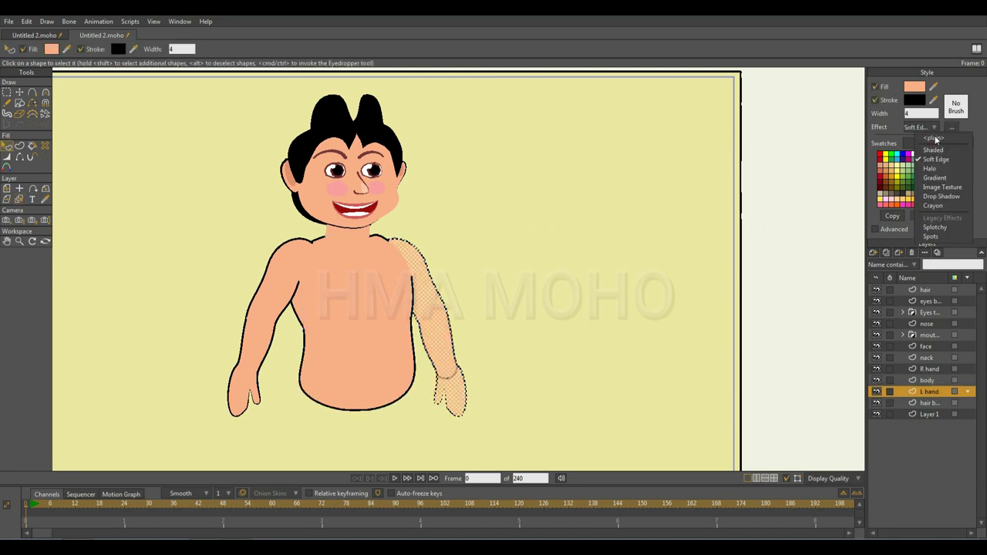
click(937, 136)
click(510, 260)
Set the effect of the arm and hand shapes on the R hand layer to plain.
ctrl+alt+click(252, 383)
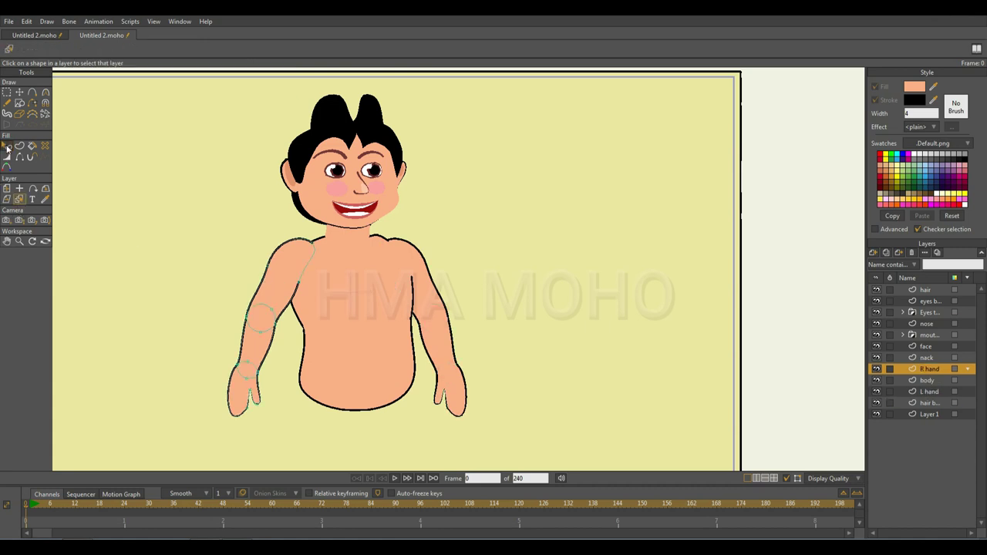
click(252, 383)
click(921, 127)
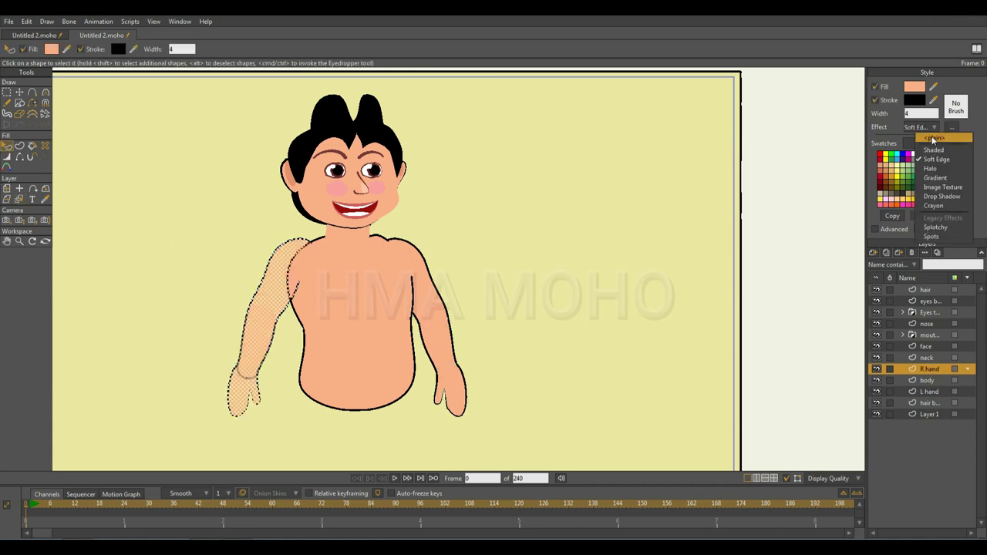
click(932, 139)
click(542, 219)
Set the effect of the neck shape on the nack layer to plain.
click(19, 198)
click(354, 231)
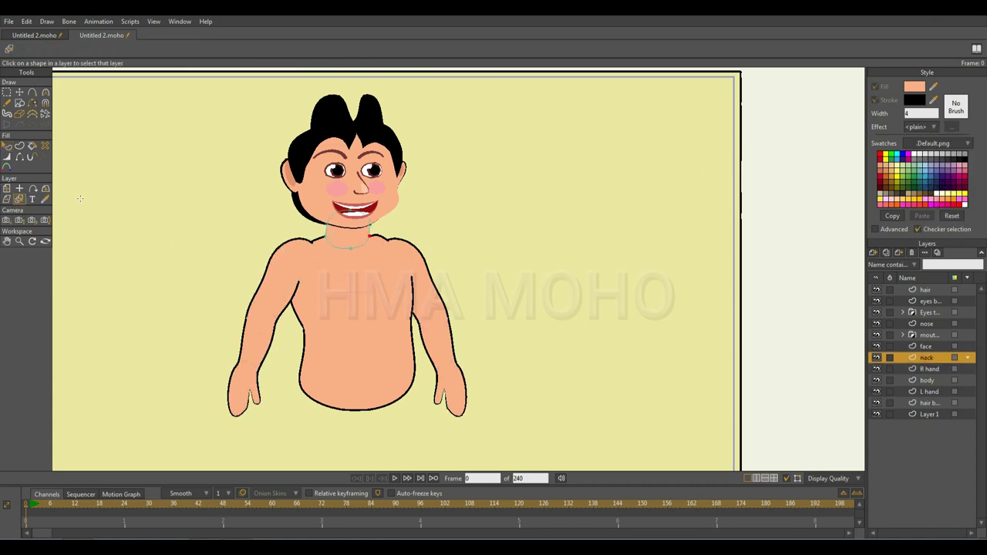
click(6, 145)
click(352, 238)
click(921, 126)
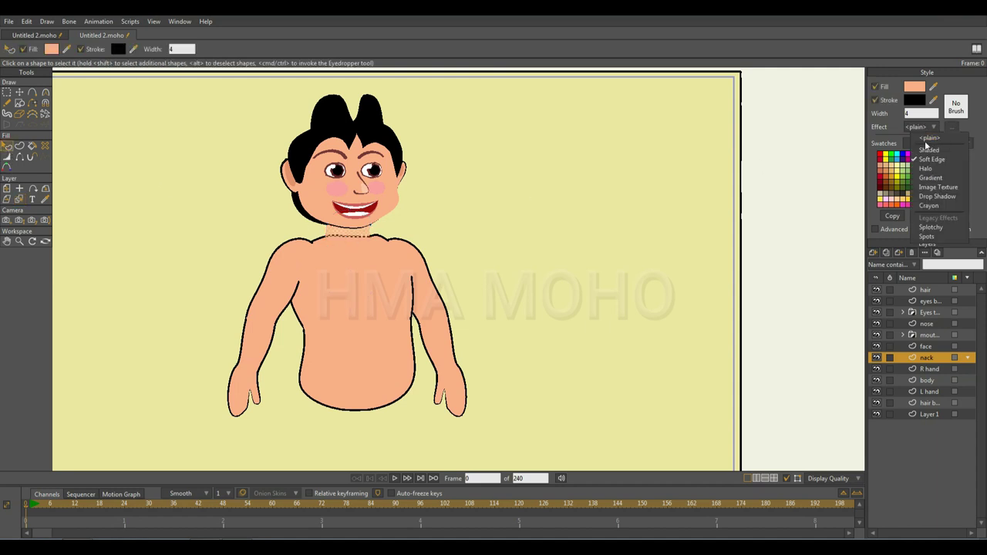
click(923, 137)
Set the effect of the black back hair shape to plain, keeping its black fill.
click(19, 198)
click(202, 192)
key(q)
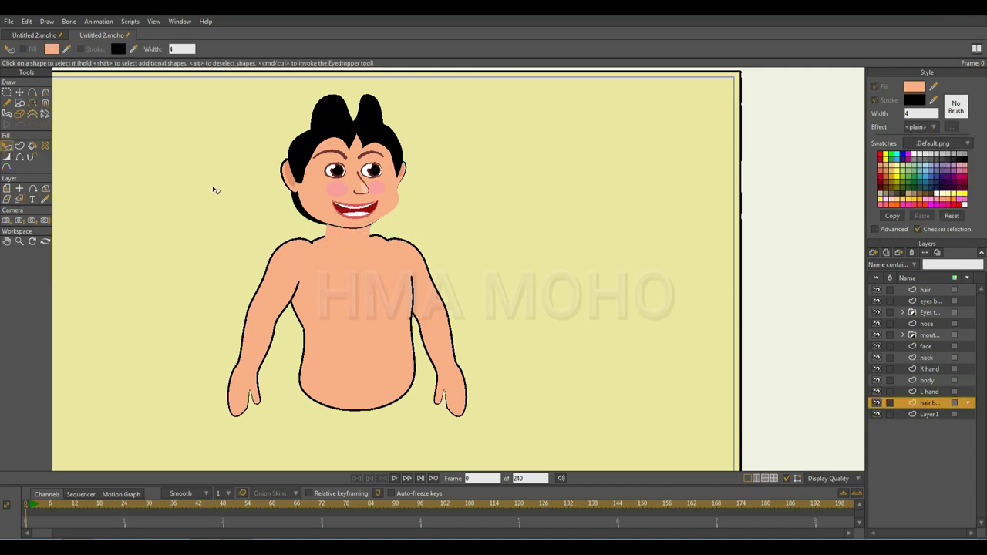
click(303, 210)
click(914, 86)
click(865, 395)
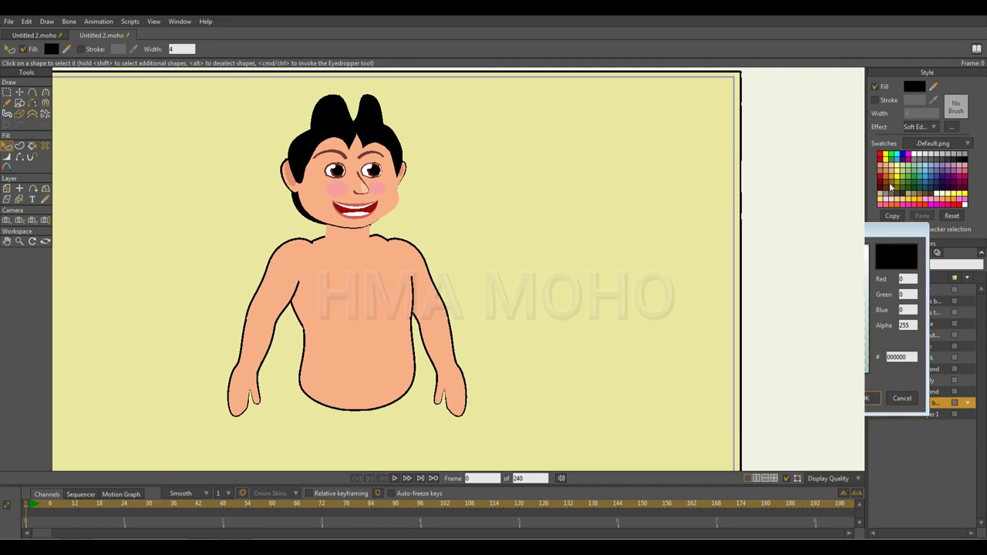
click(921, 126)
click(929, 141)
click(593, 175)
Render the frame and examine the character's head and body outlines up close.
key(ctrl+r)
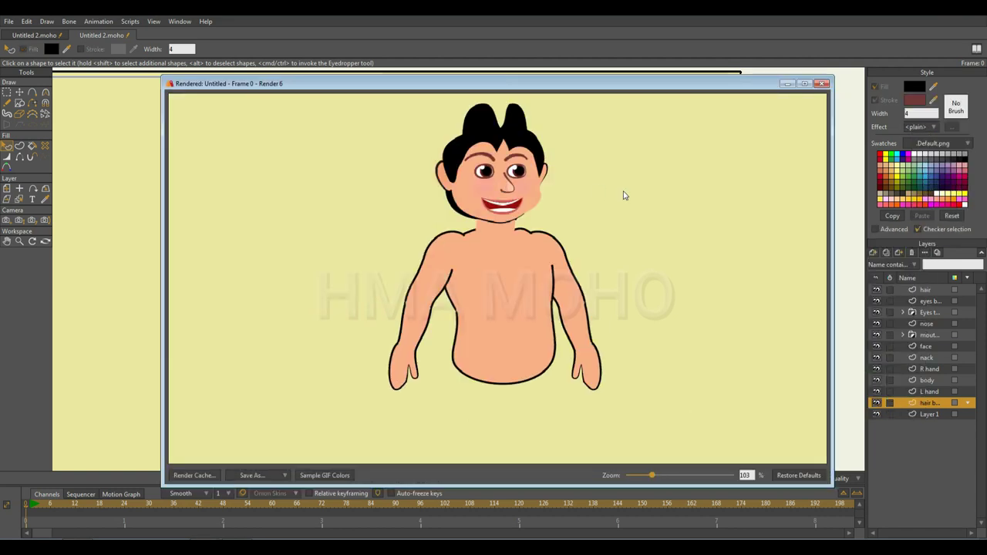
scroll(624, 195, up, 6)
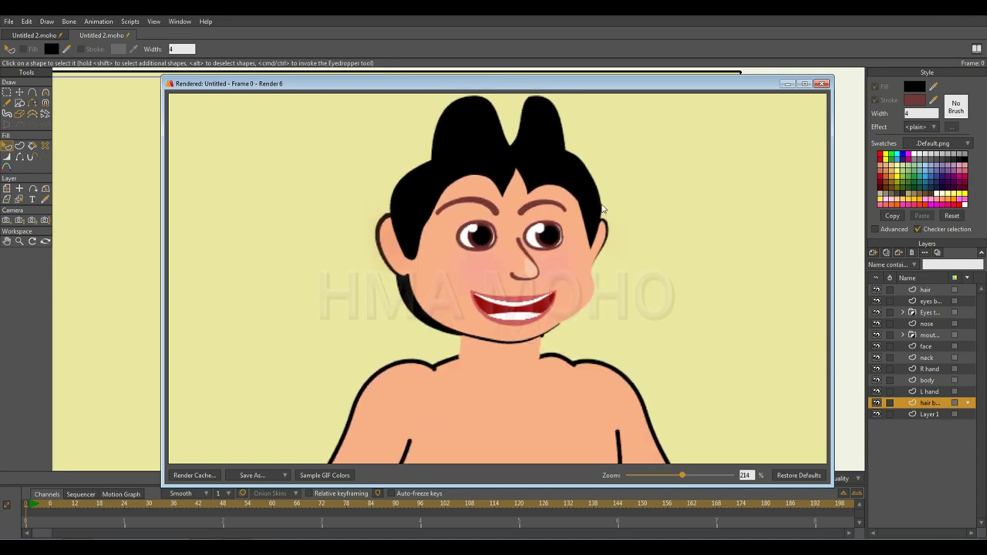
scroll(530, 179, down, 6)
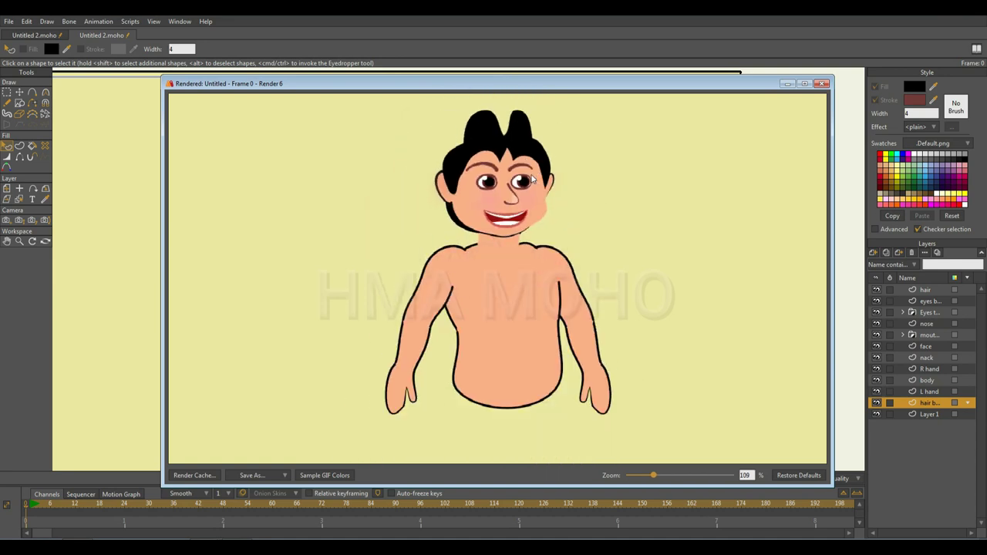
click(823, 84)
scroll(424, 174, down, 3)
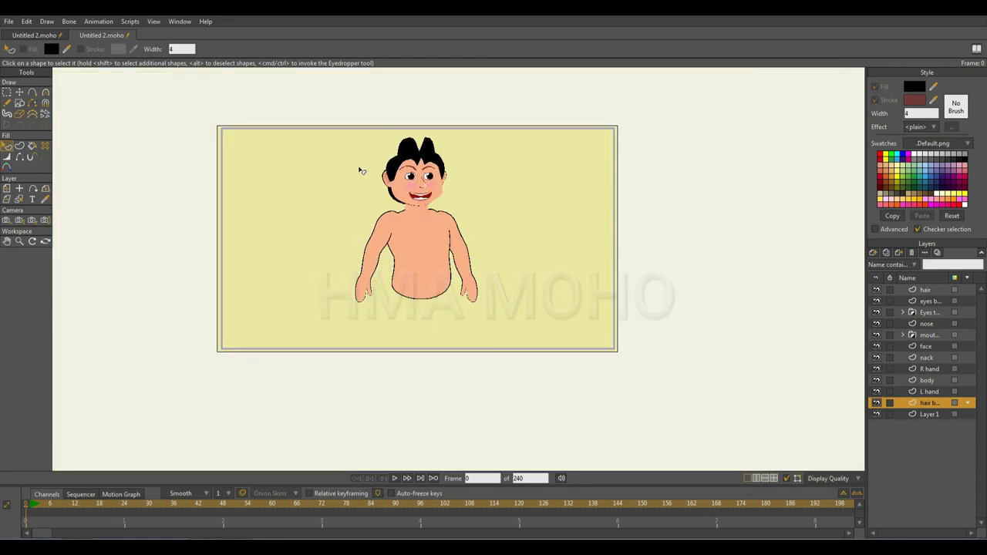
scroll(359, 170, up, 2)
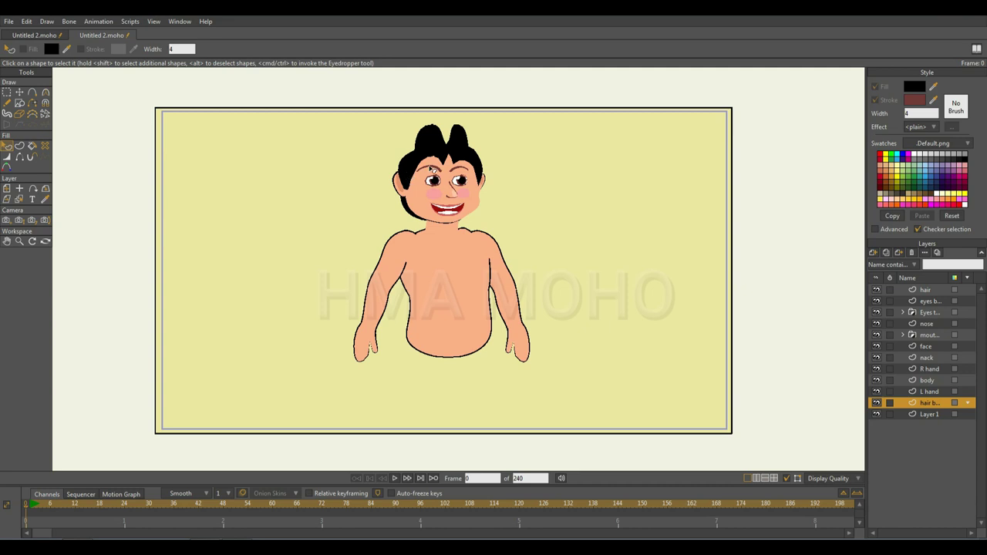
scroll(592, 324, up, 1)
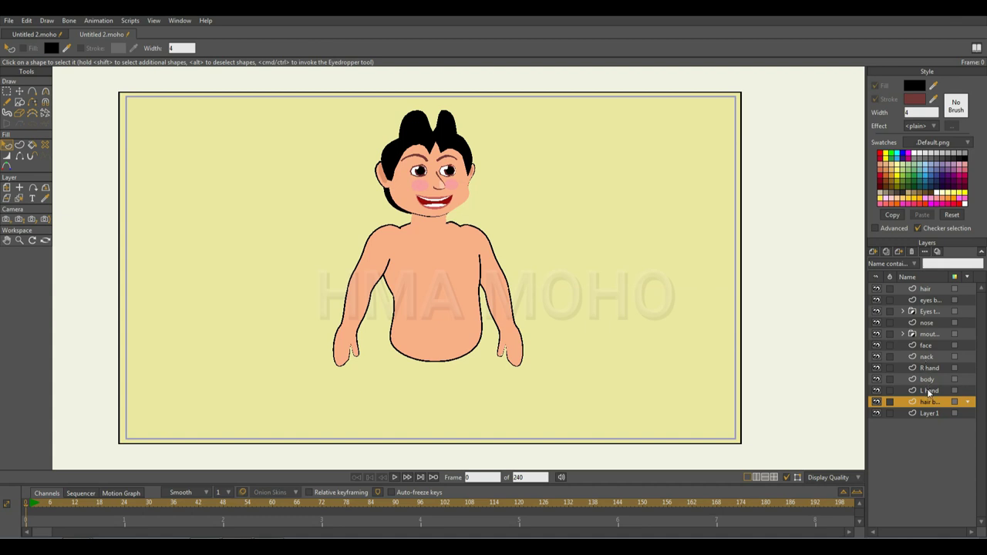
Add a new vector layer above the back hair layer and name it waist.
click(872, 252)
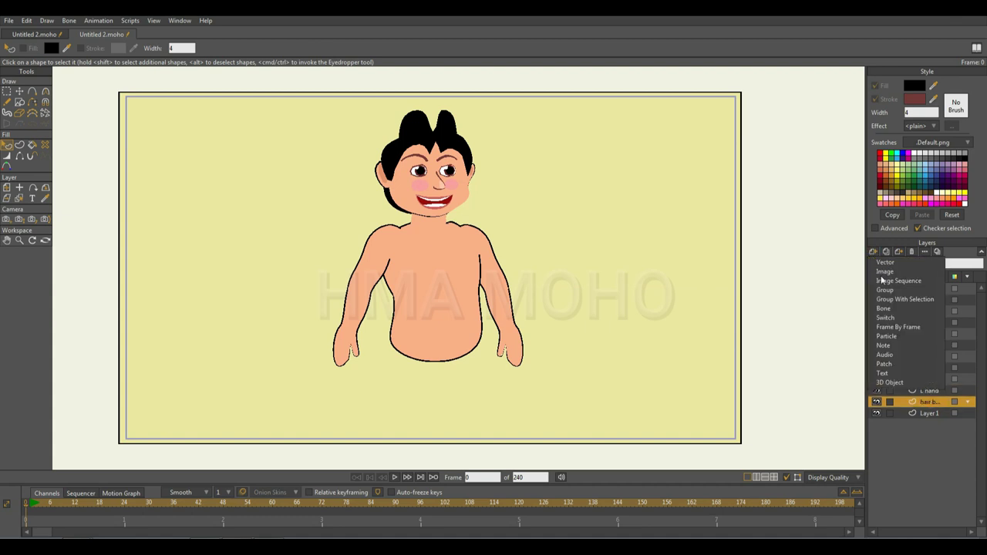
click(885, 262)
double_click(930, 401)
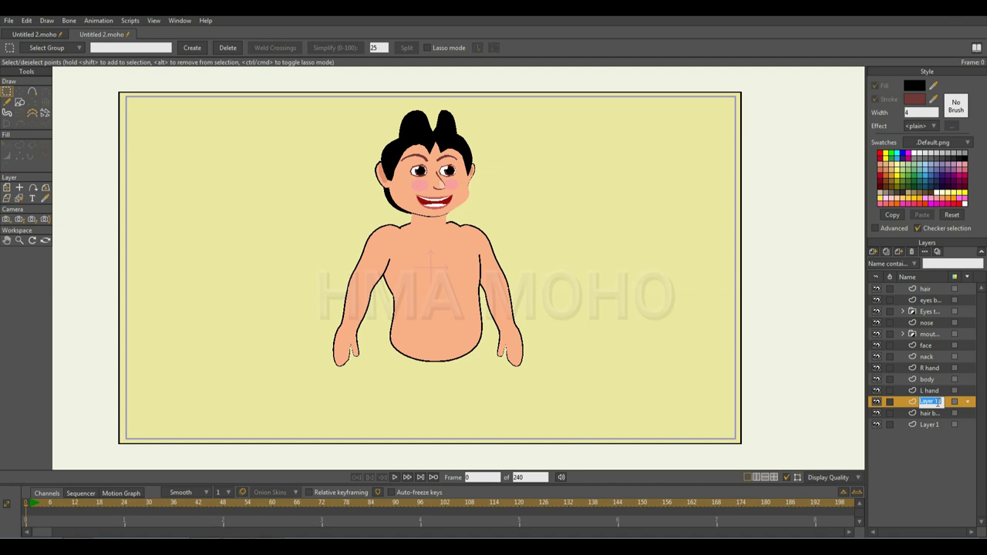
text(waist)
key(Return)
click(956, 277)
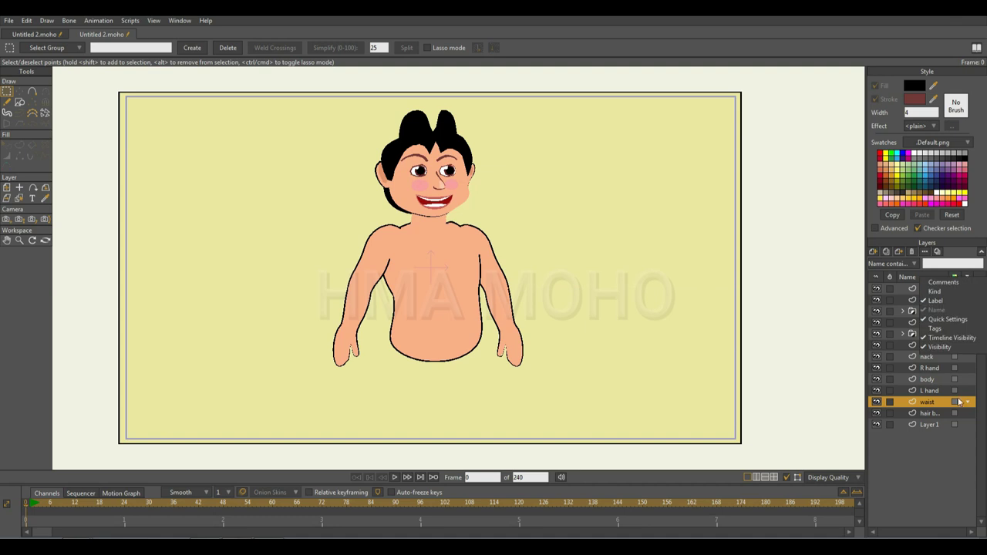
click(959, 401)
click(967, 402)
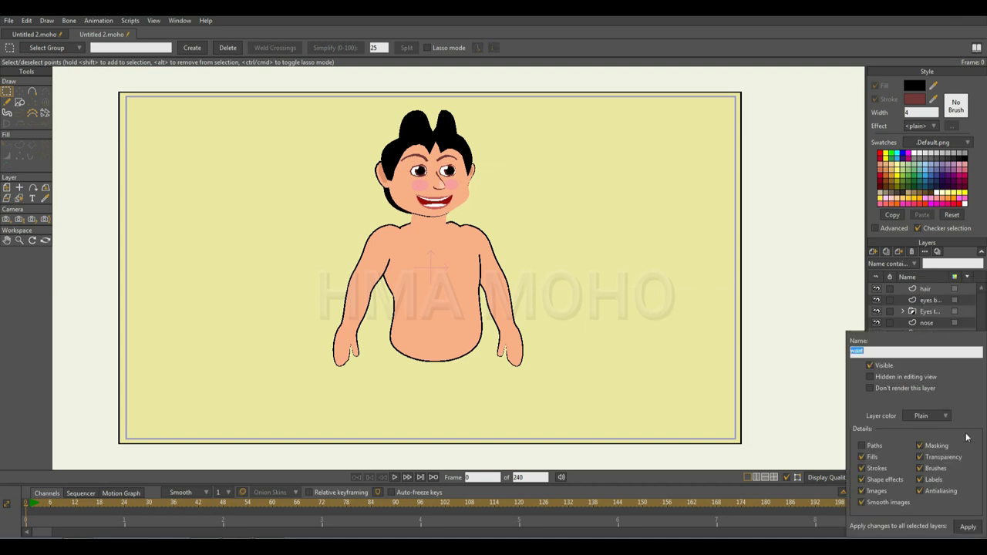
click(969, 529)
click(823, 514)
right_click(925, 401)
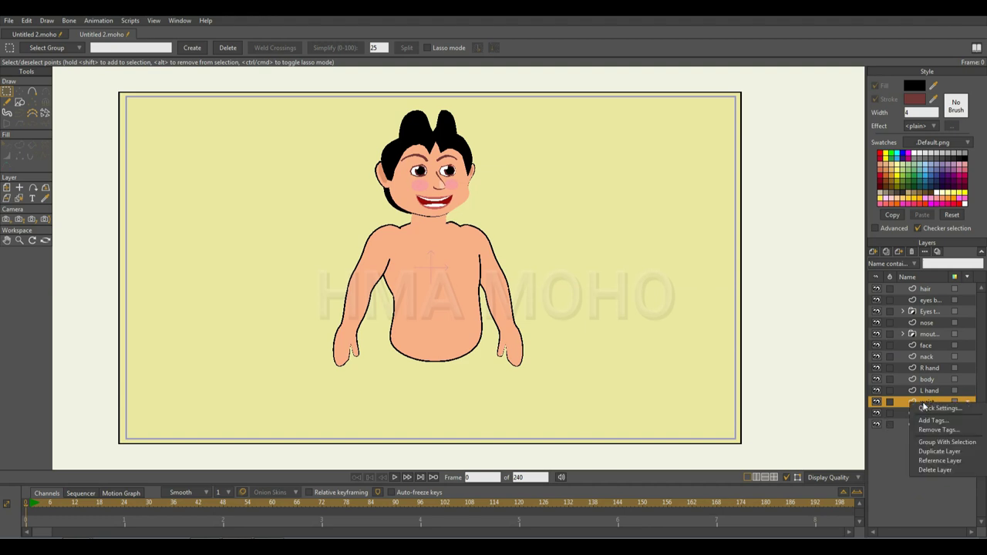
click(899, 407)
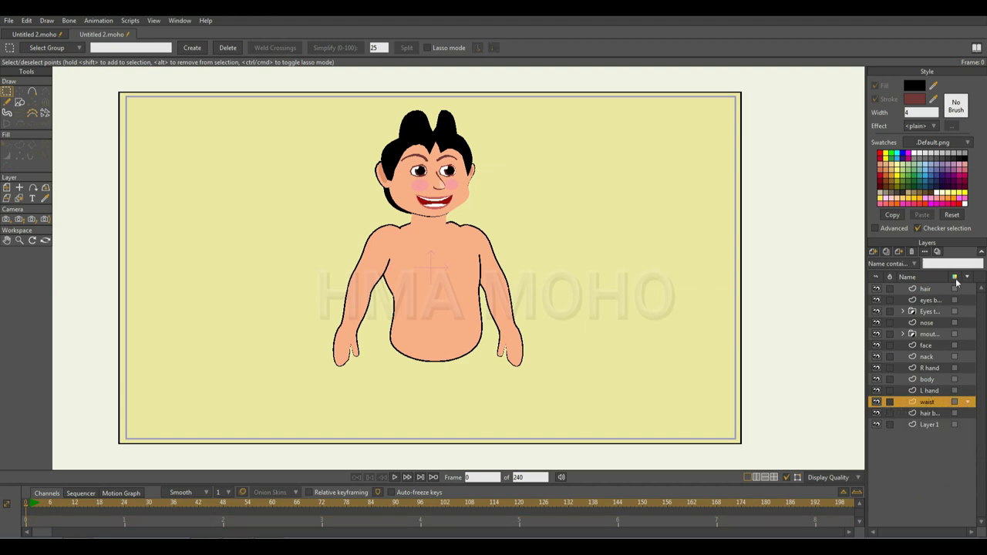
Set the label color of the hair layer to Blue and of the waist layer to Green.
click(955, 289)
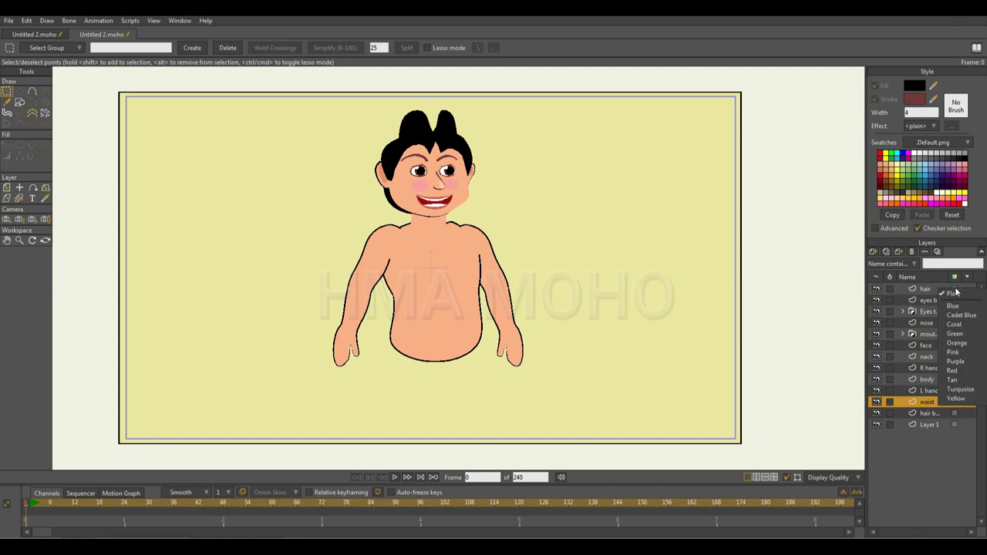
click(953, 306)
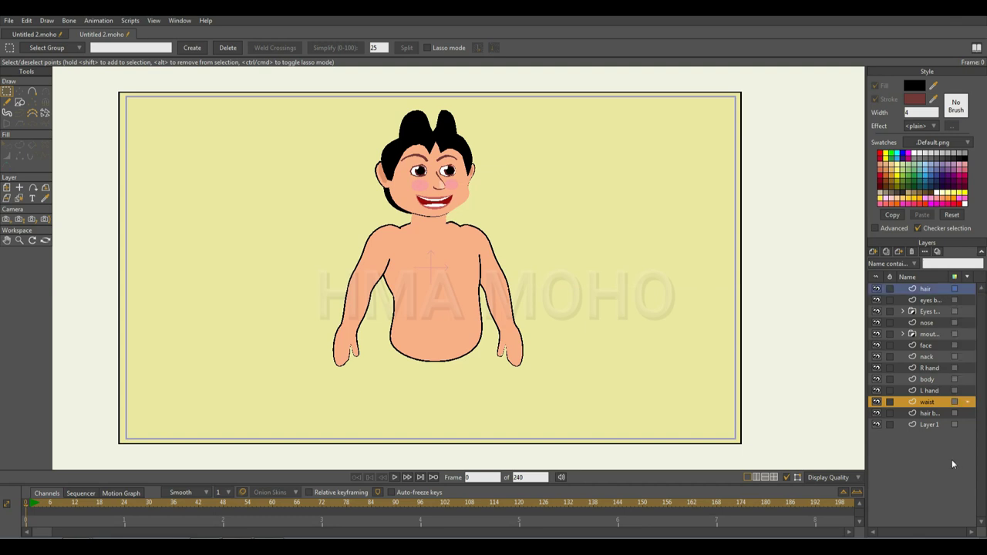
right_click(944, 403)
click(956, 371)
click(955, 403)
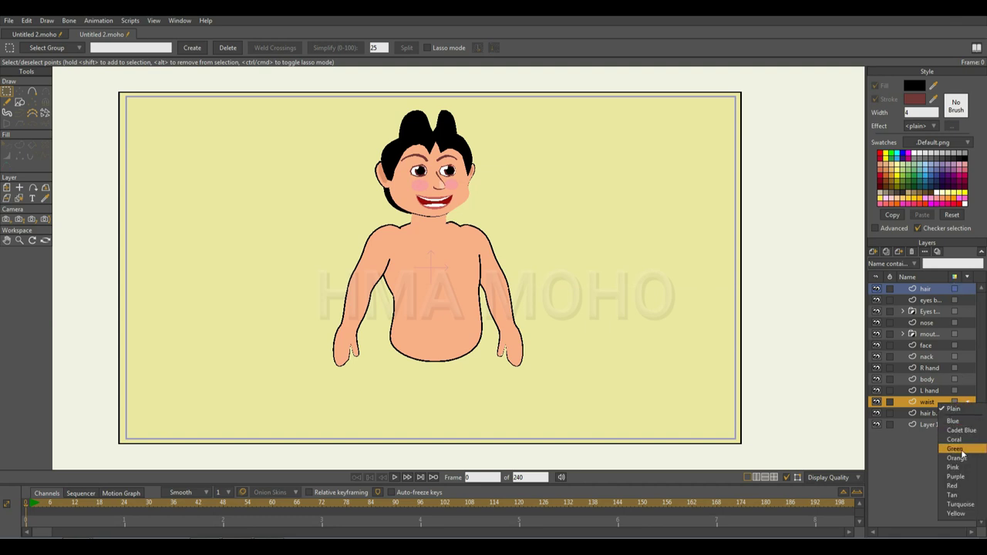
click(960, 449)
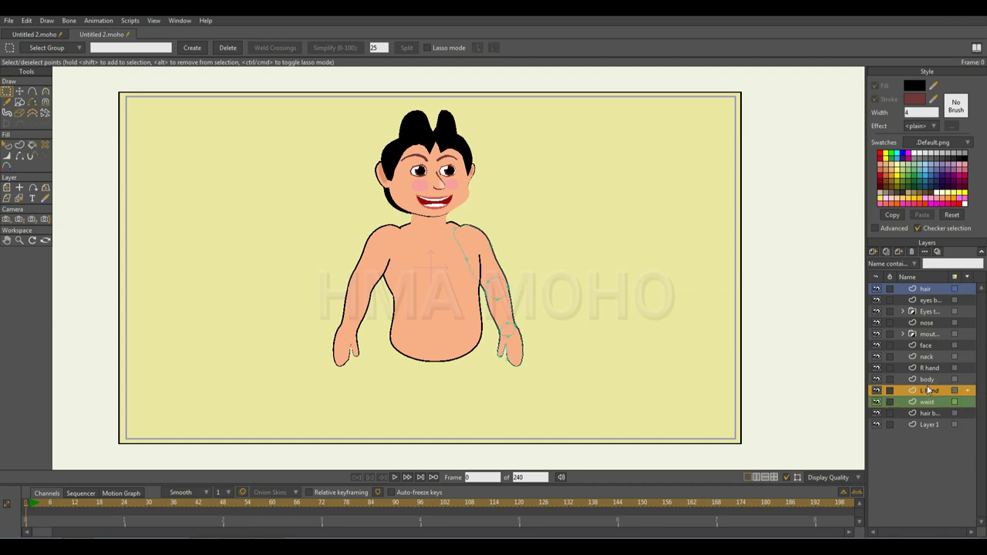
Draw a black-filled oval on the waist layer, overlapping the lower end of the torso.
click(19, 102)
drag(389, 339, 437, 435)
key(t)
key(Return)
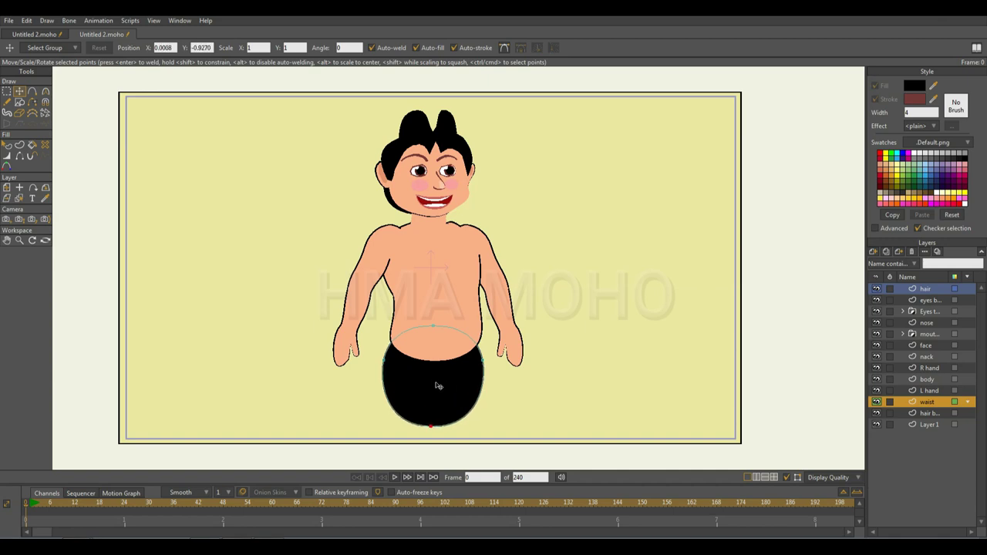
Select the whole waist oval and move it slightly up behind the torso's lower edge.
click(439, 385)
drag(437, 385, 441, 375)
scroll(410, 339, down, 5)
scroll(432, 382, up, 5)
scroll(407, 326, down, 5)
scroll(377, 275, up, 6)
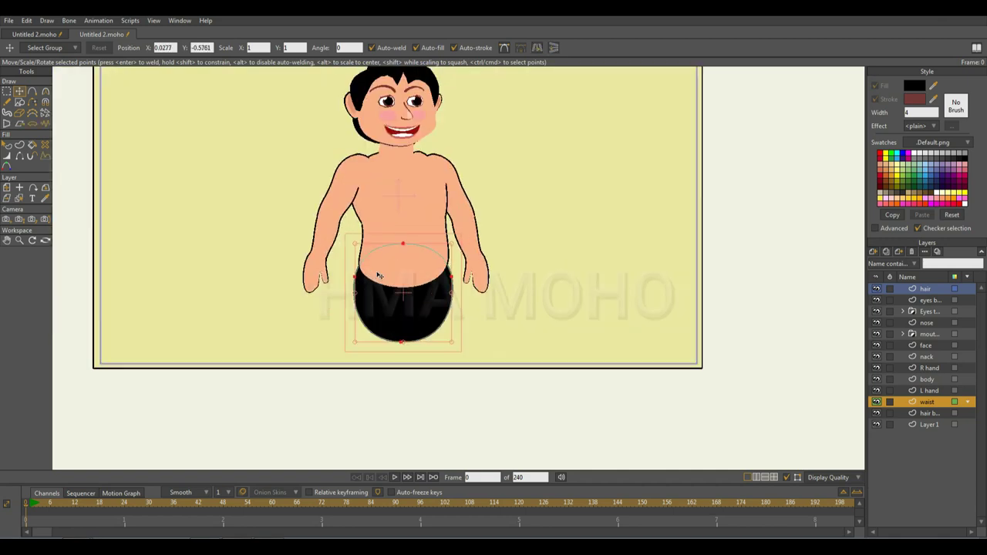
Flatten the waist oval slightly and raise it further so it fits closely around the torso's base.
drag(423, 318, 407, 357)
click(408, 293)
mouse_move(410, 306)
mouse_down()
mouse_move(412, 290)
mouse_move(410, 334)
mouse_move(421, 293)
mouse_up()
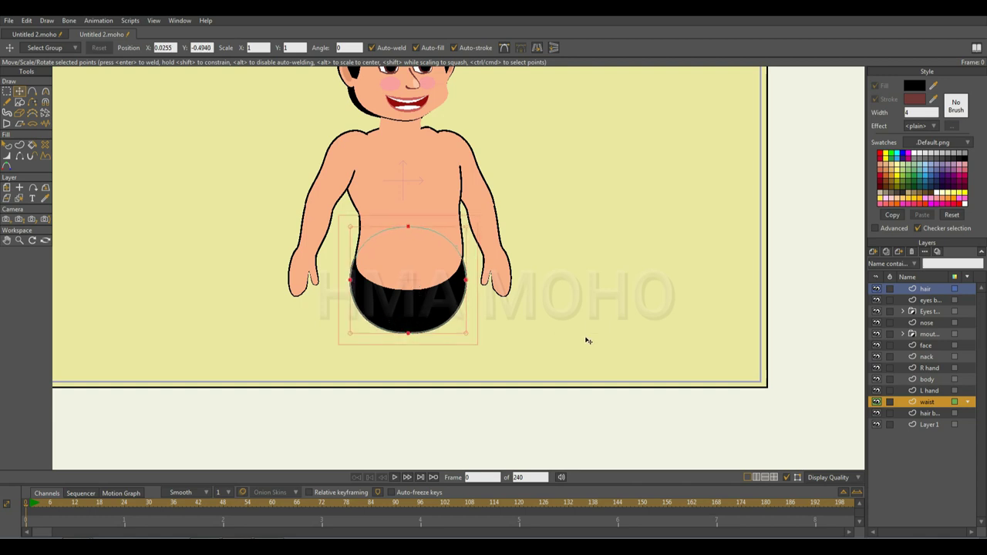
scroll(443, 346, up, 1)
scroll(416, 332, down, 2)
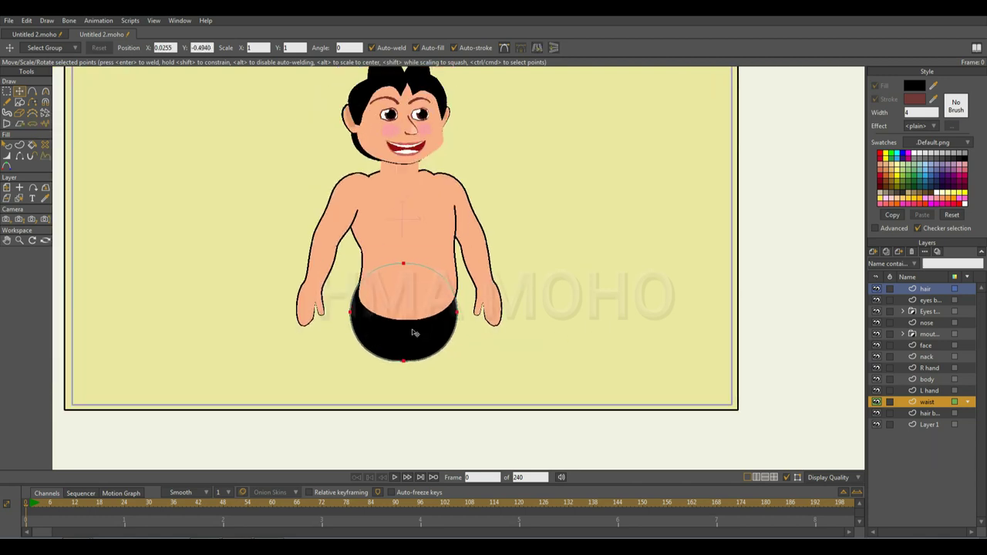
drag(414, 332, 410, 330)
scroll(410, 330, down, 7)
scroll(507, 273, up, 6)
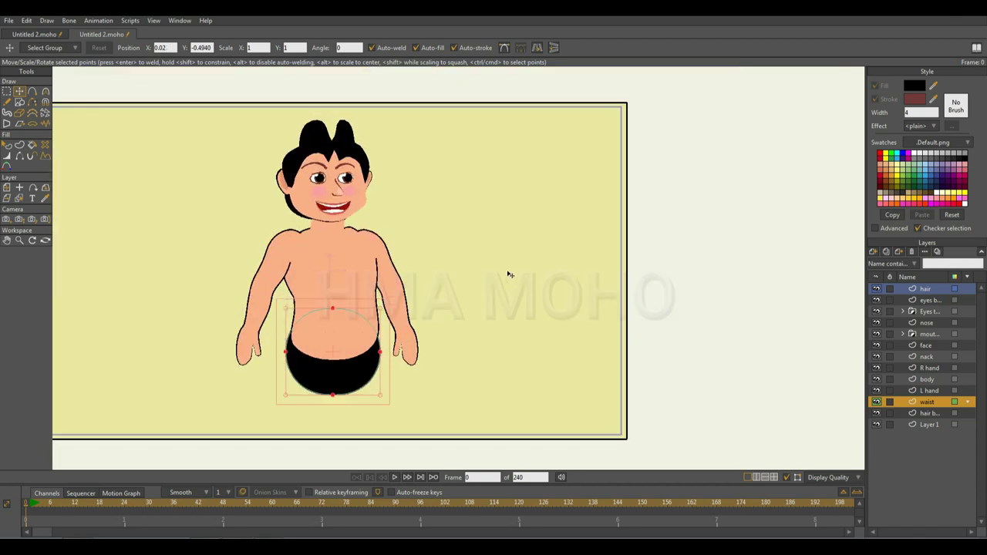
Give the waist oval the torso's skin-coloured fill and a black stroke, 000000.
scroll(551, 360, up, 1)
key(q)
click(374, 348)
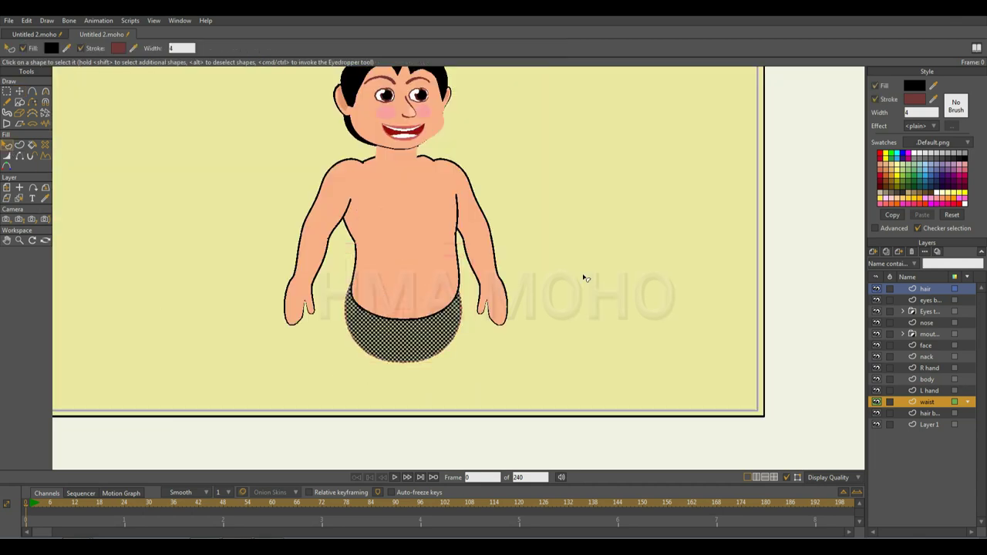
click(396, 252)
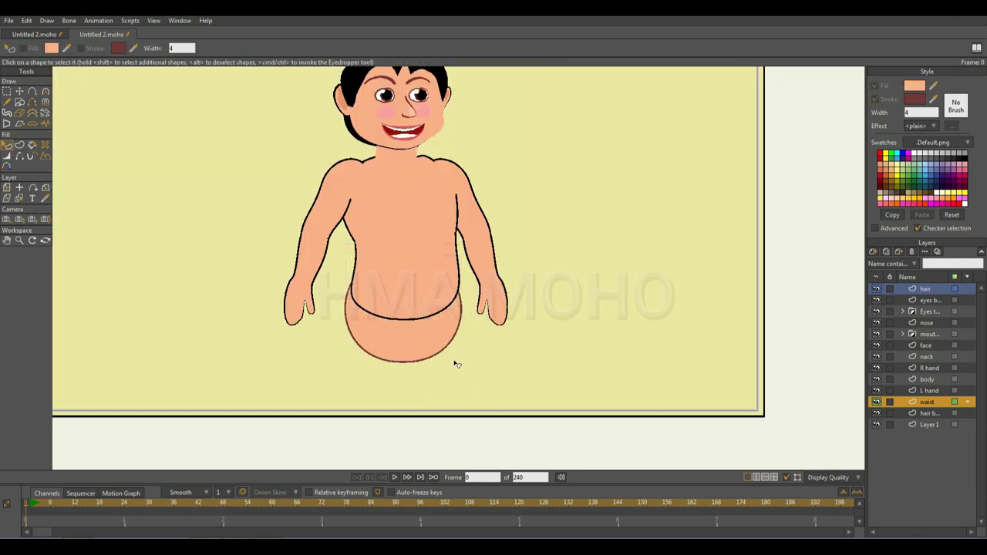
click(530, 369)
click(429, 340)
click(914, 99)
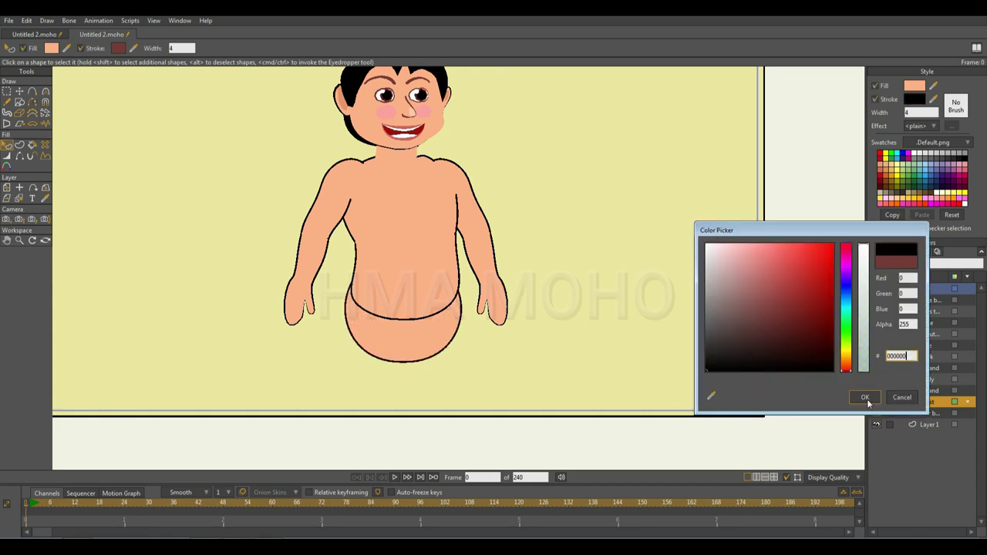
click(866, 398)
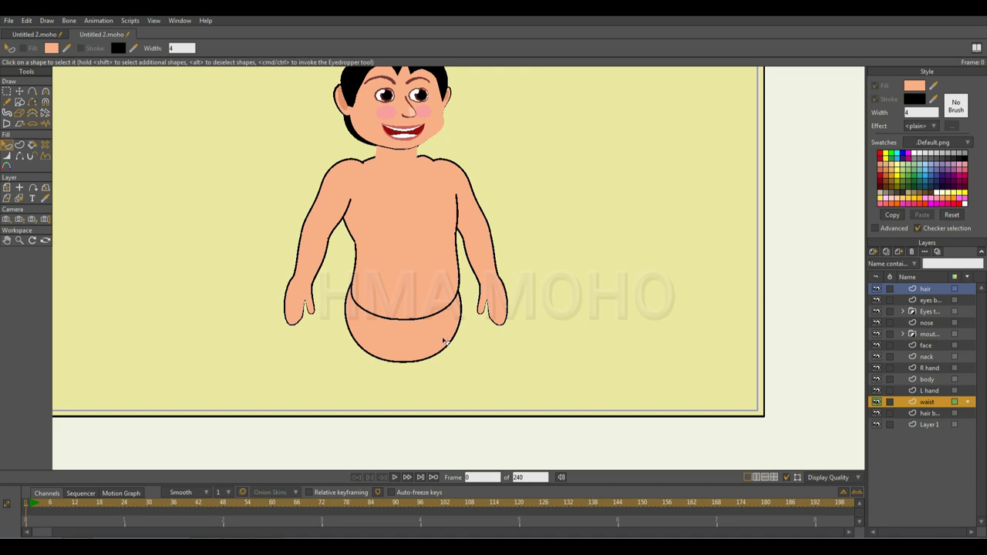
Hide the outline edge along the bottom of the torso on the body layer.
click(19, 198)
click(377, 256)
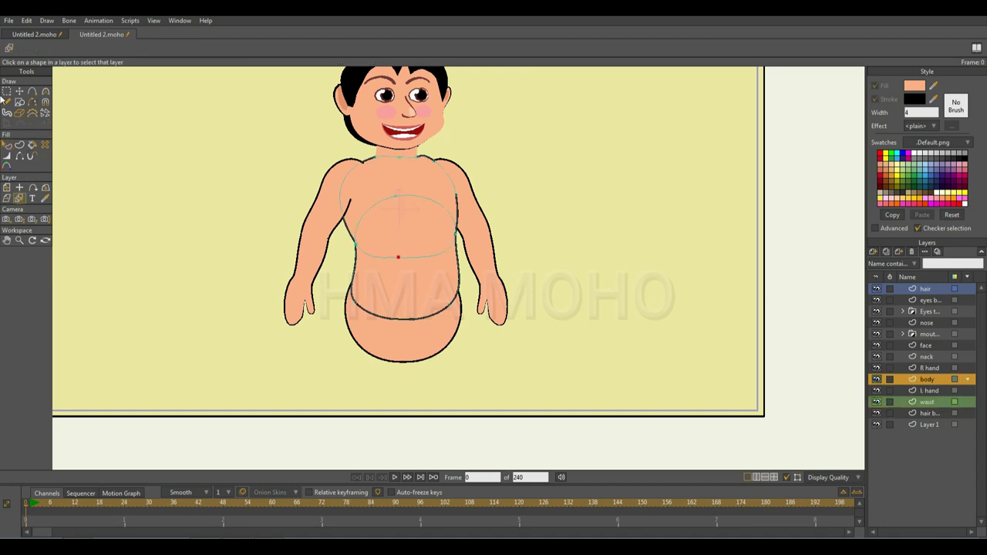
click(20, 156)
click(420, 319)
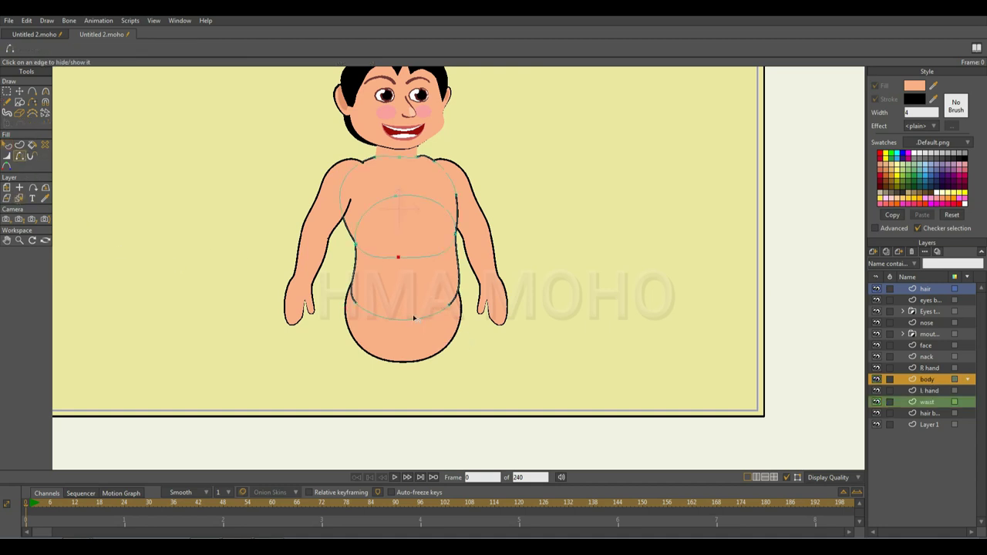
Move the torso's two lower corner points out to the waist's edges and smooth the curvature of the torso's sides.
click(19, 91)
drag(451, 309, 459, 293)
drag(363, 307, 355, 298)
key(c)
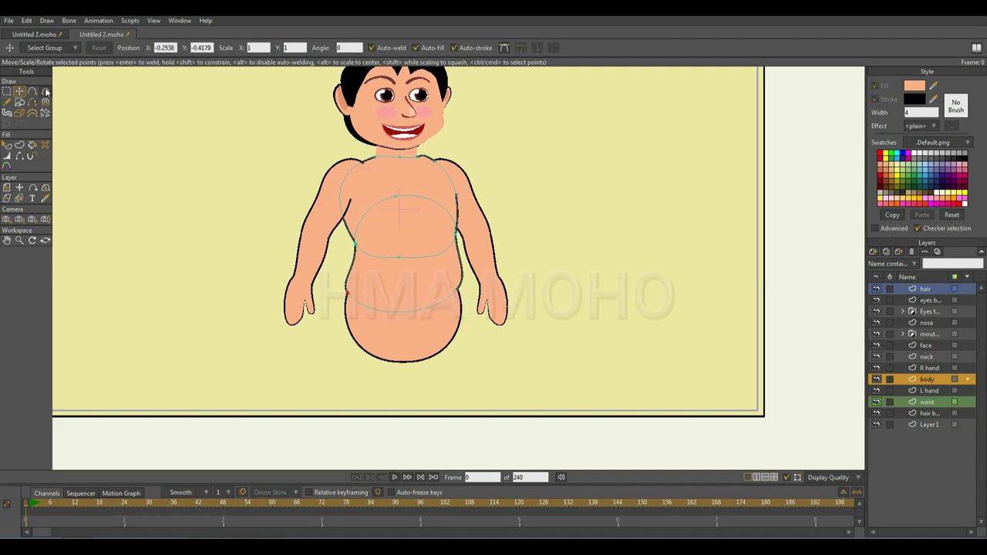
drag(476, 278, 471, 274)
drag(328, 282, 335, 273)
click(19, 91)
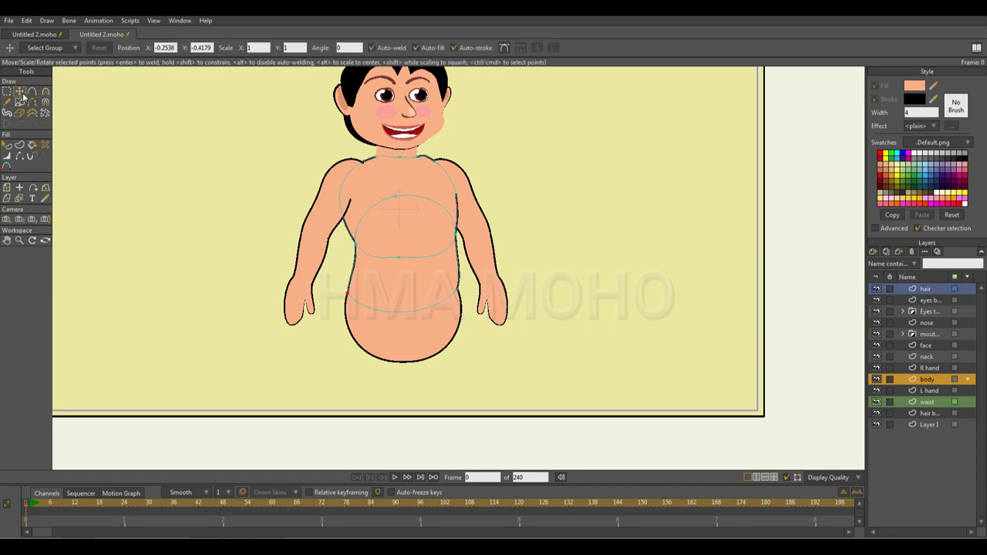
click(456, 288)
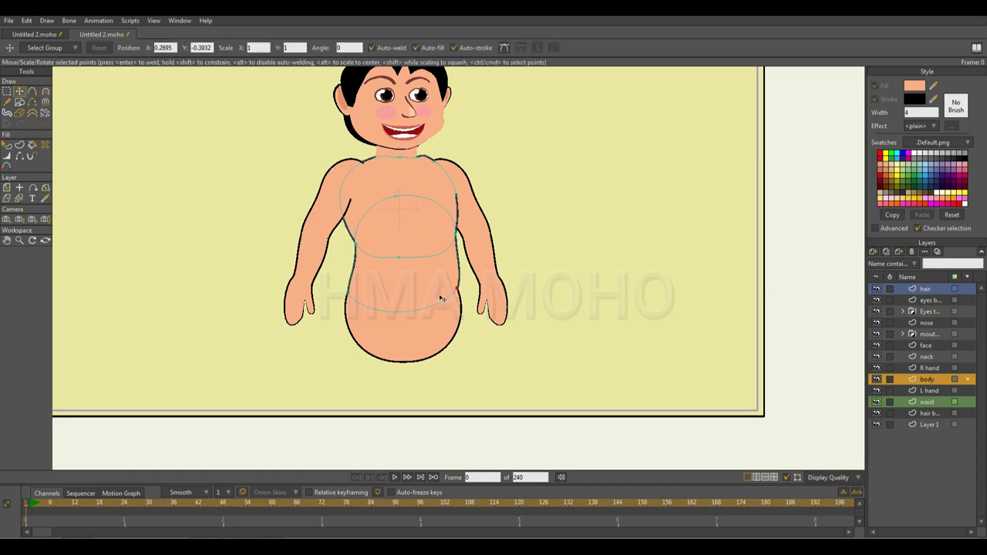
Raise the waist shape slightly and narrow it so its sides line up with the torso outline.
click(19, 197)
click(460, 339)
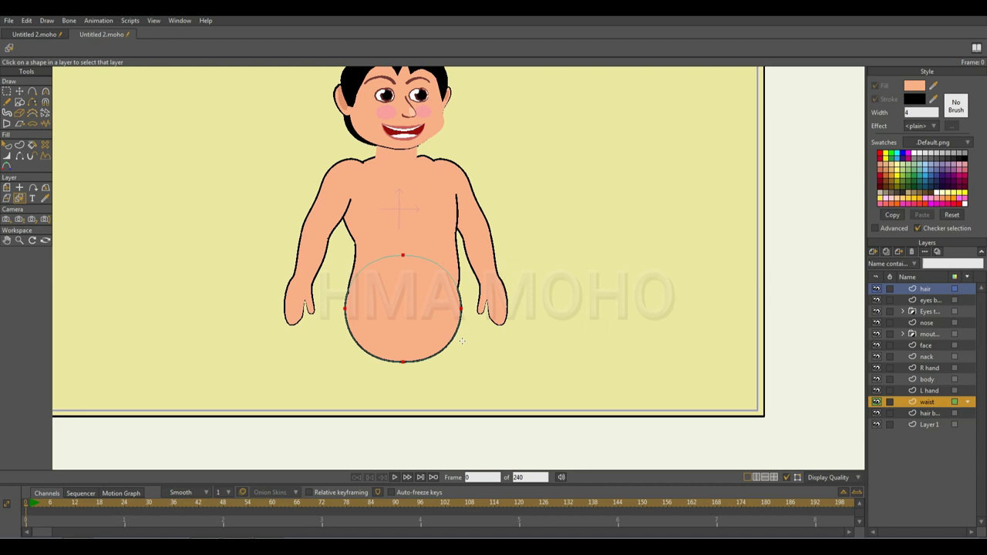
click(19, 91)
click(464, 312)
click(402, 314)
drag(402, 314, 406, 299)
drag(465, 294, 458, 294)
click(605, 335)
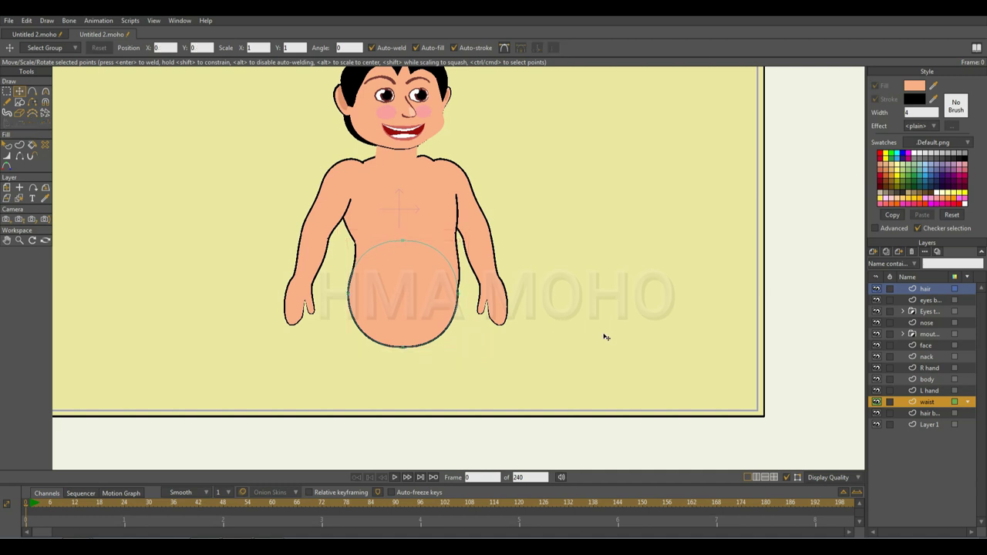
scroll(352, 286, down, 4)
scroll(426, 239, up, 2)
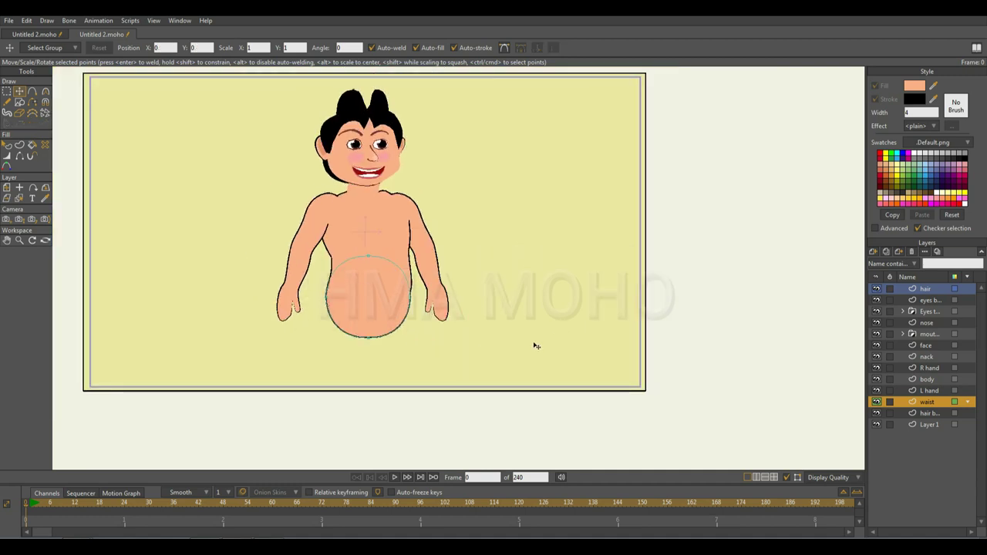
Add a new vector layer directly below the waist layer, set its label color to Green and name it L lack.
click(927, 414)
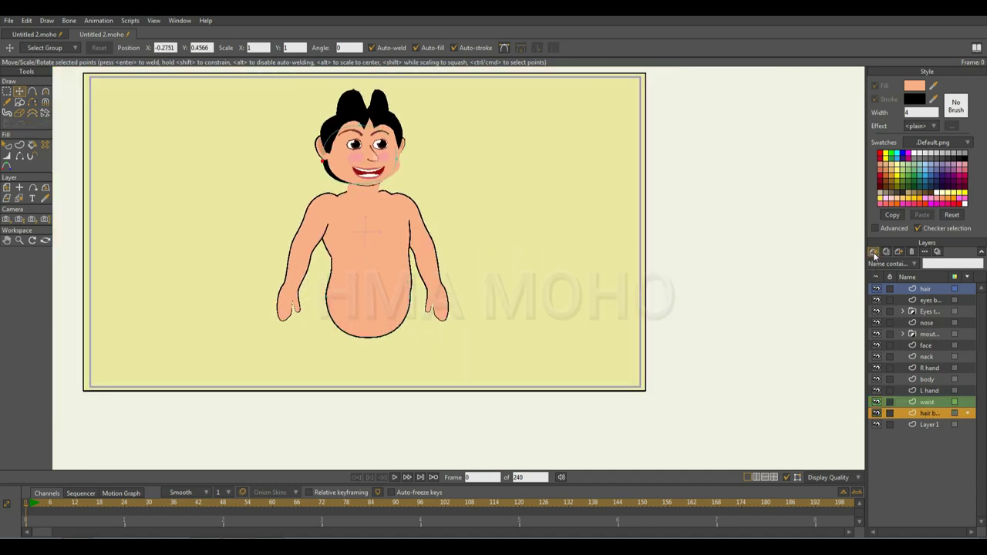
click(874, 251)
click(935, 416)
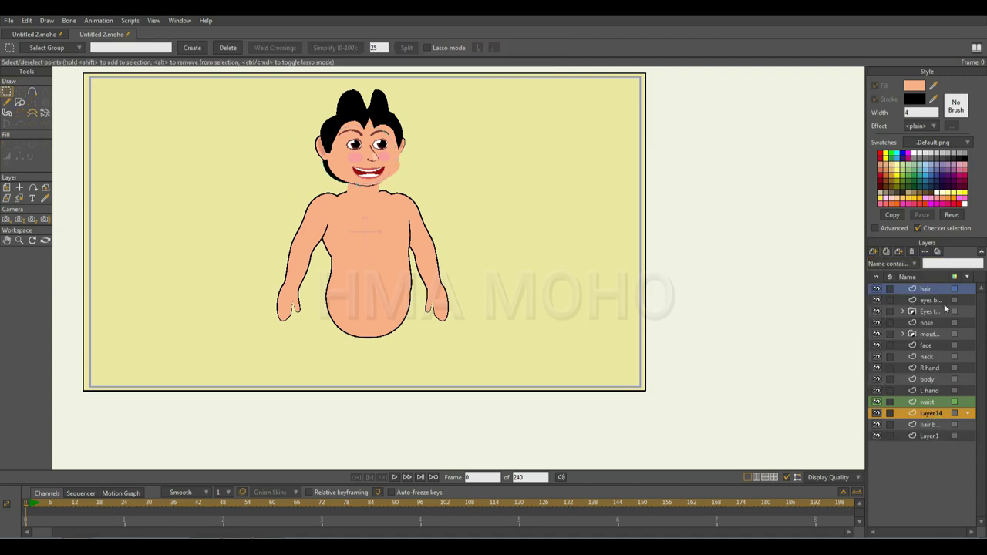
click(957, 414)
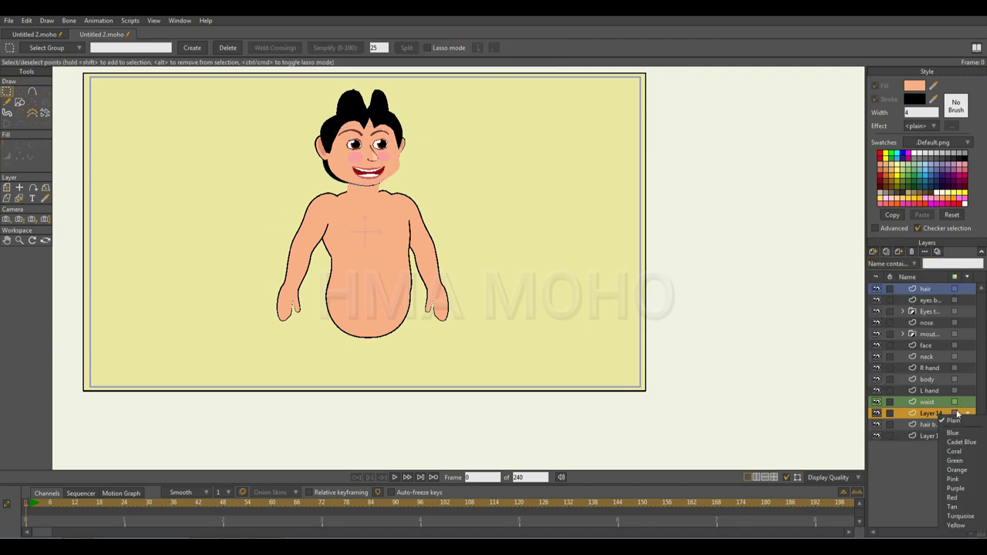
click(954, 460)
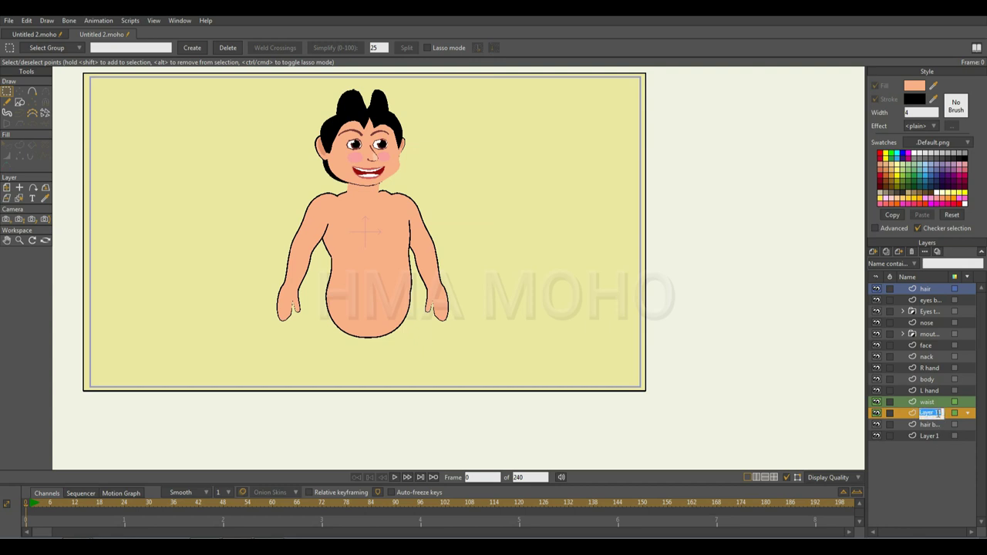
text(L lack)
Draw a tall, narrow oval below the waist on the L lack layer, tuck its upper end behind the waist and lengthen it downward.
click(24, 104)
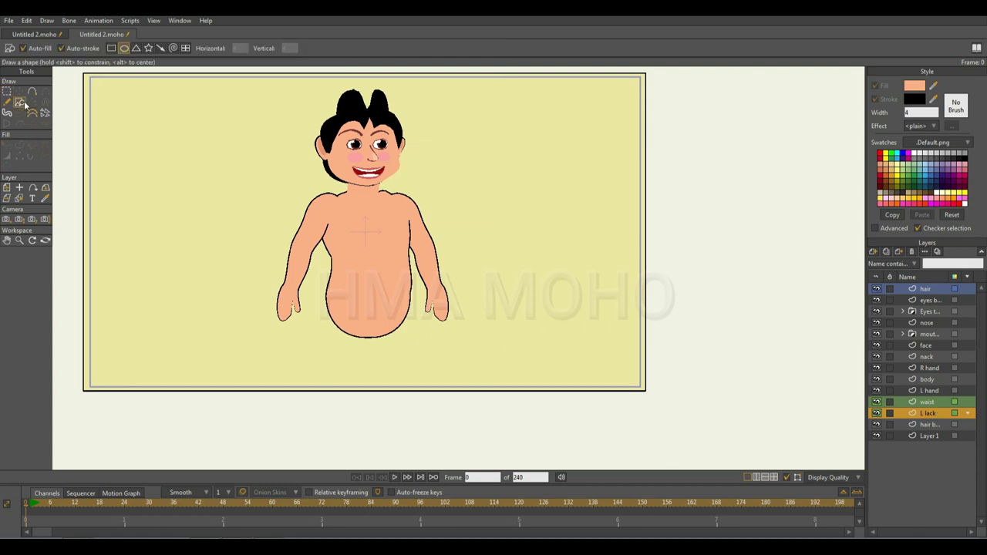
drag(387, 310, 417, 402)
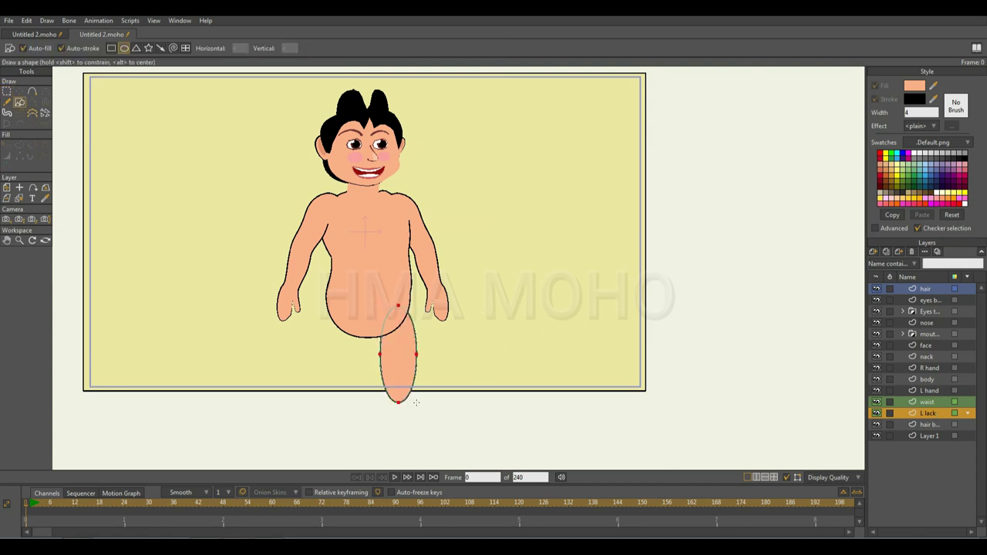
click(19, 91)
drag(409, 347, 403, 335)
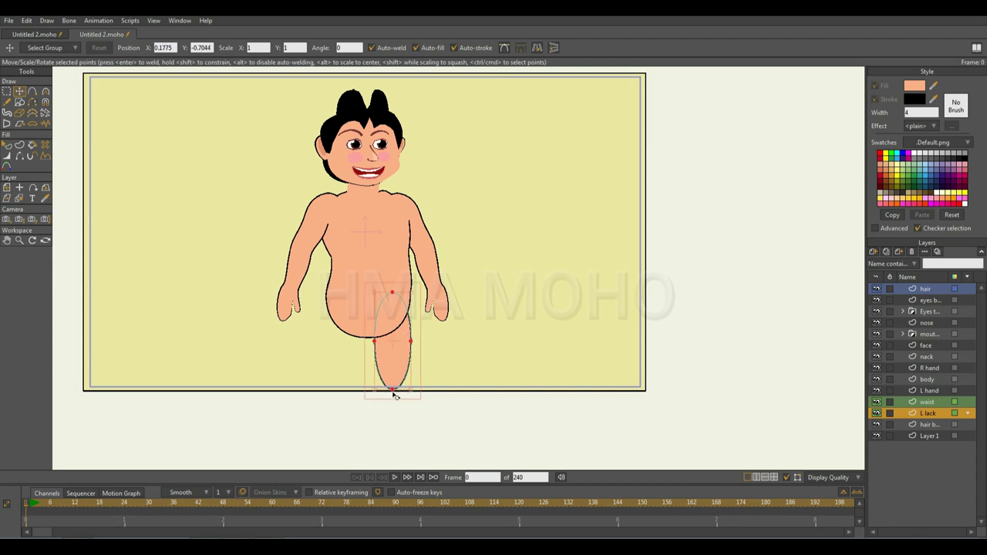
mouse_move(393, 394)
mouse_down()
mouse_move(397, 427)
mouse_move(399, 412)
mouse_up()
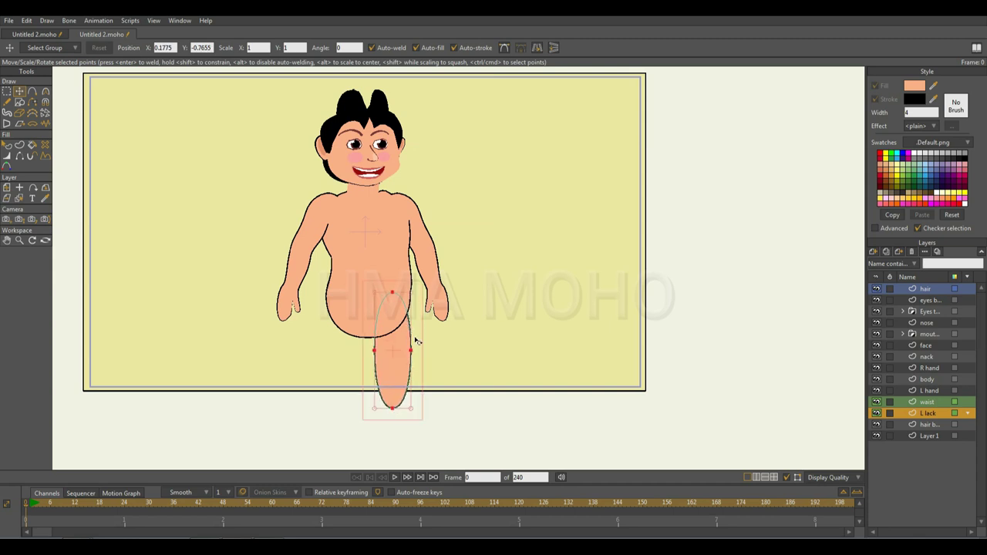
click(394, 429)
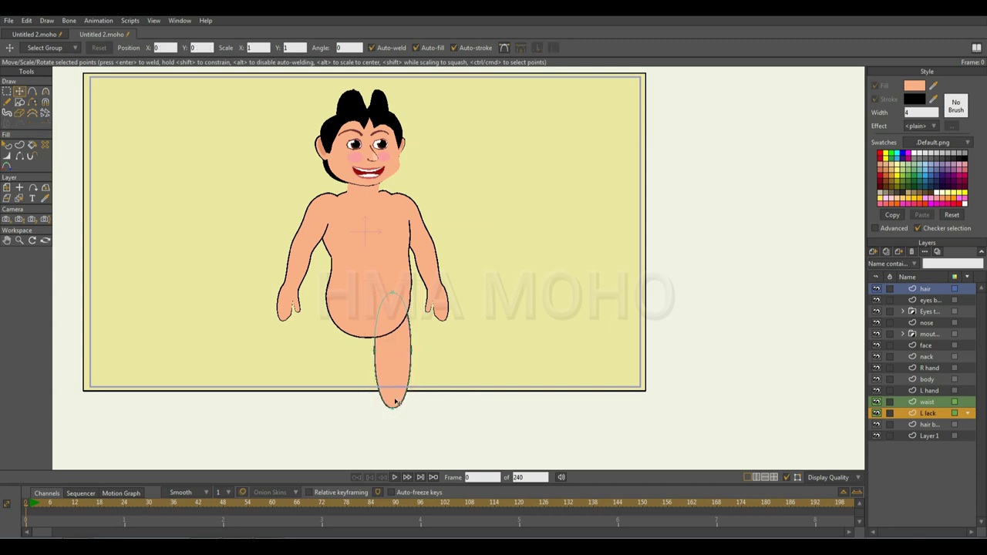
Reshape the leg oval by repositioning its side points and adding points near its lower end.
click(395, 363)
drag(423, 359, 372, 340)
drag(389, 416, 372, 401)
click(32, 91)
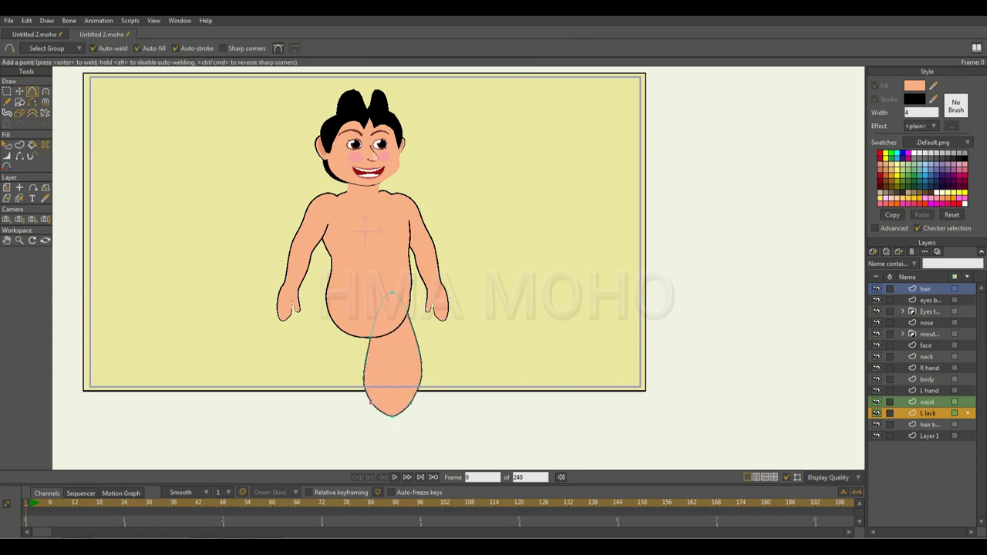
key(t)
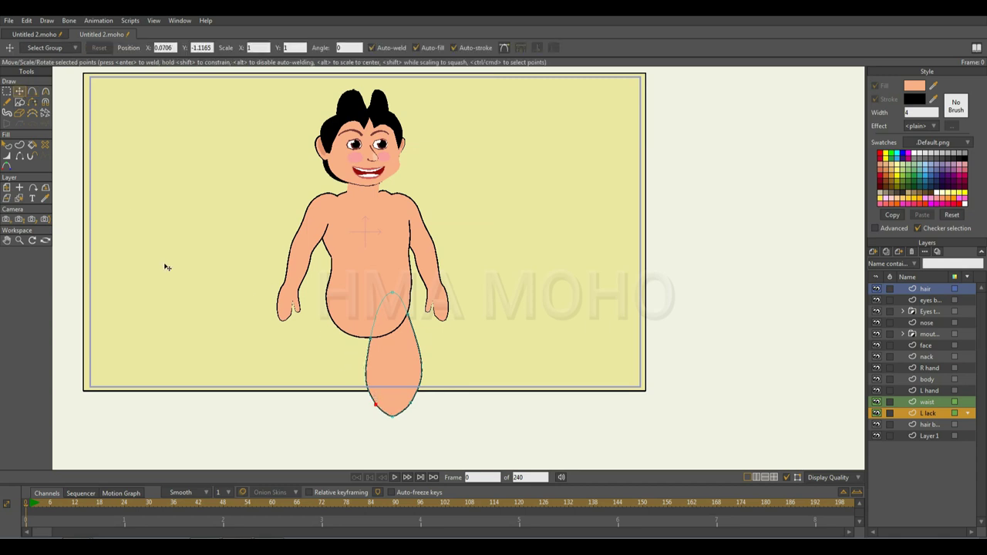
Adjust the curvature handles on both sides of the upper leg to form a smooth thigh tapering toward the knee.
key(c)
drag(360, 380, 362, 362)
drag(434, 375, 435, 384)
drag(356, 392, 362, 391)
drag(411, 359, 422, 335)
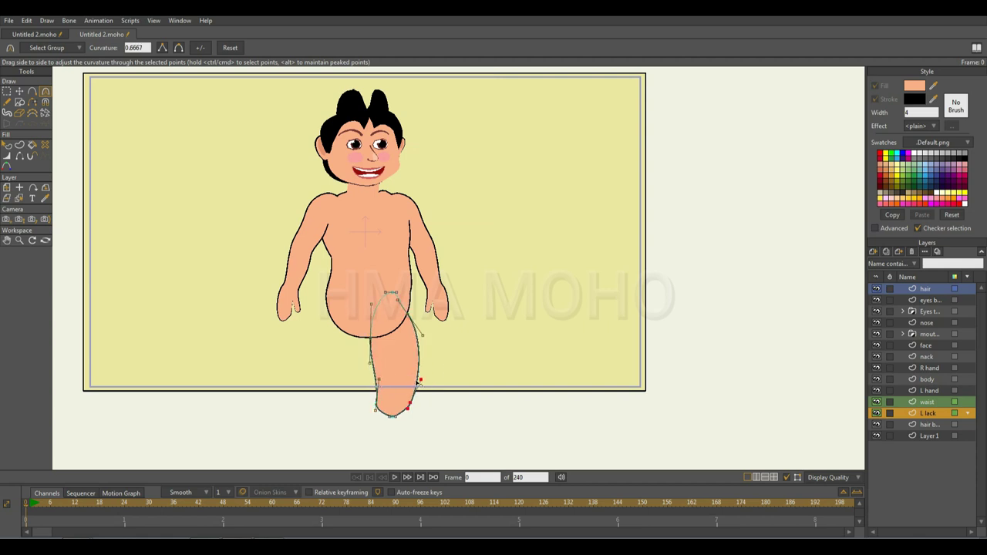
drag(414, 379, 415, 383)
Refine the upper leg by moving its knee-end points and shifting its uppermost point inward and down behind the waist.
key(t)
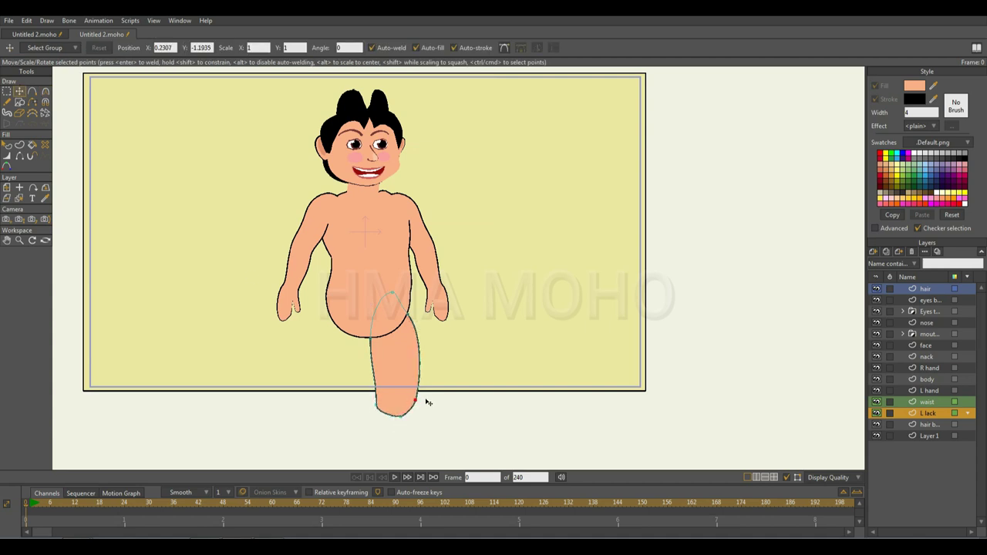
click(380, 407)
drag(401, 417, 378, 405)
drag(393, 293, 383, 306)
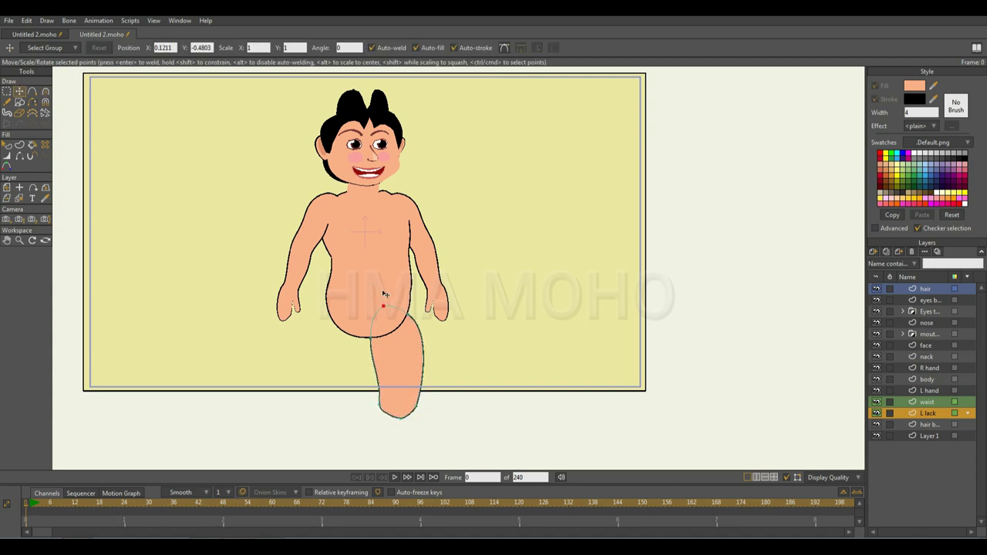
Duplicate the upper leg shape, place the copy beneath it as the lower leg and join their corner points at the knee.
key(ctrl+a)
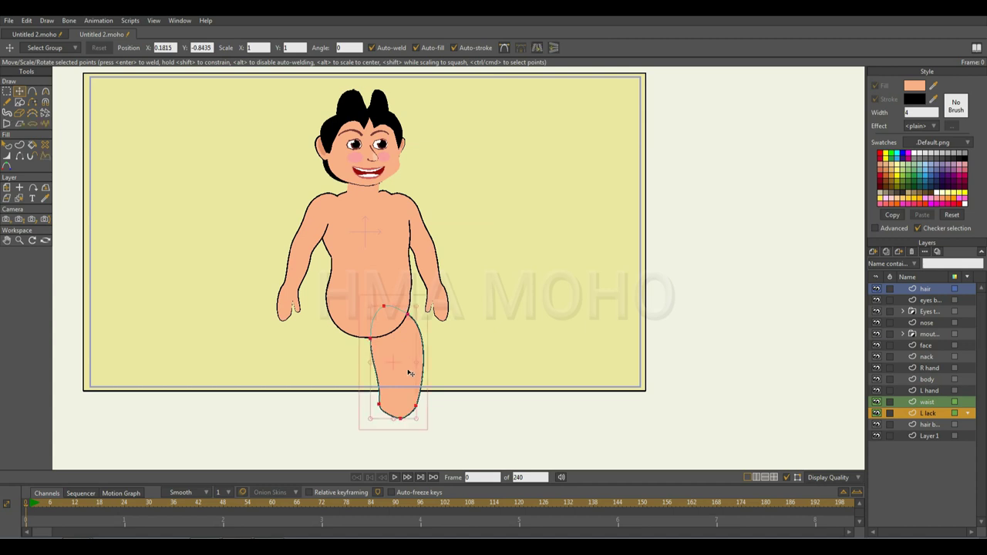
key(ctrl+c)
key(ctrl+v)
drag(408, 373, 413, 418)
scroll(411, 416, down, 1)
mouse_move(400, 336)
mouse_down()
mouse_move(404, 373)
mouse_move(420, 349)
mouse_move(399, 340)
mouse_move(386, 350)
mouse_up()
key(Return)
scroll(371, 419, up, 5)
drag(495, 215, 492, 216)
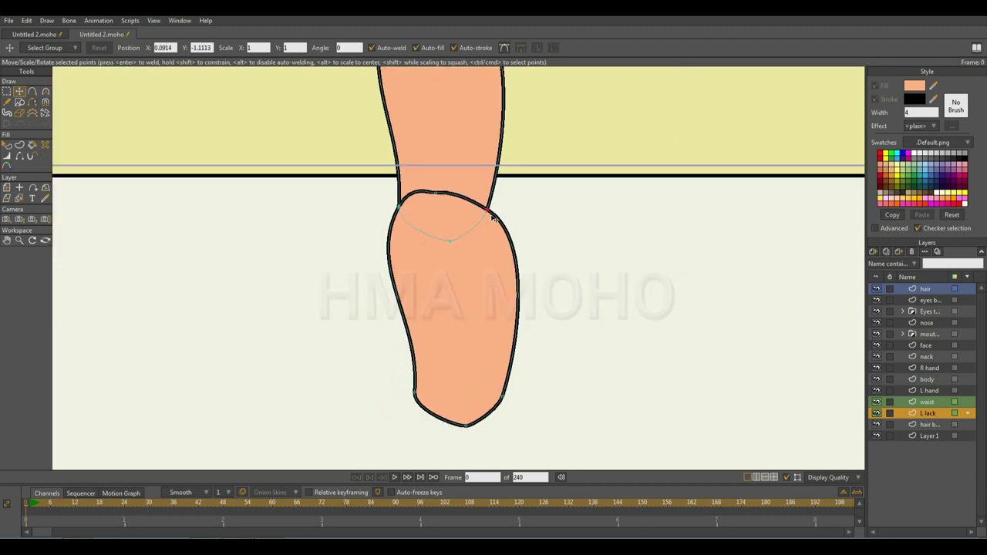
Adjust the curvature handles of the lower leg to straighten its sides and round its knee end.
click(47, 93)
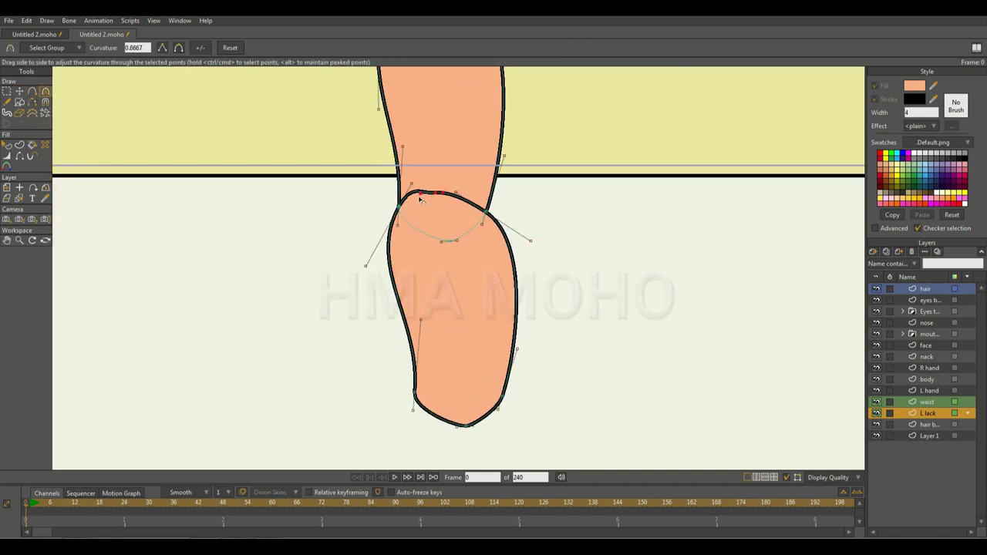
drag(418, 195, 410, 193)
drag(371, 276, 382, 338)
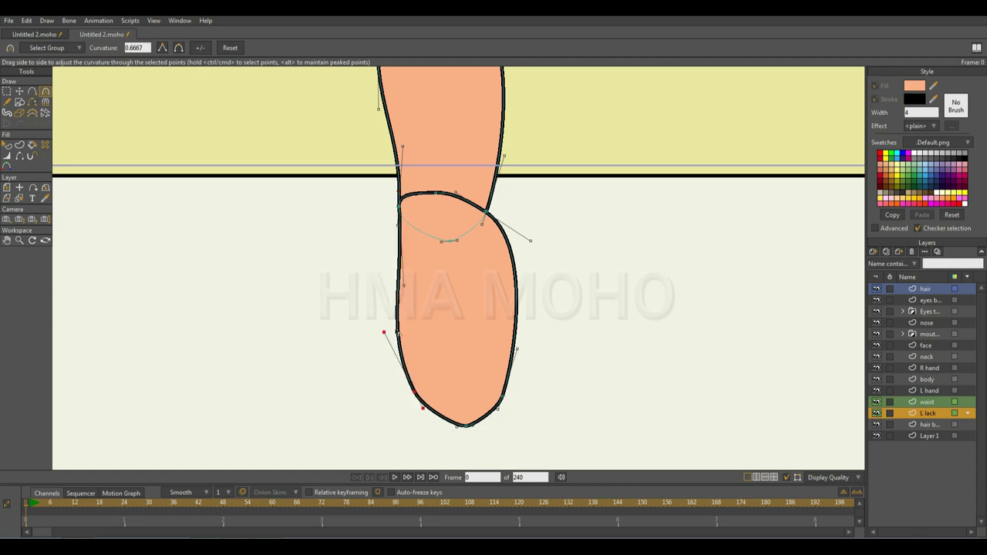
scroll(380, 340, down, 5)
drag(469, 307, 456, 313)
drag(460, 335, 453, 334)
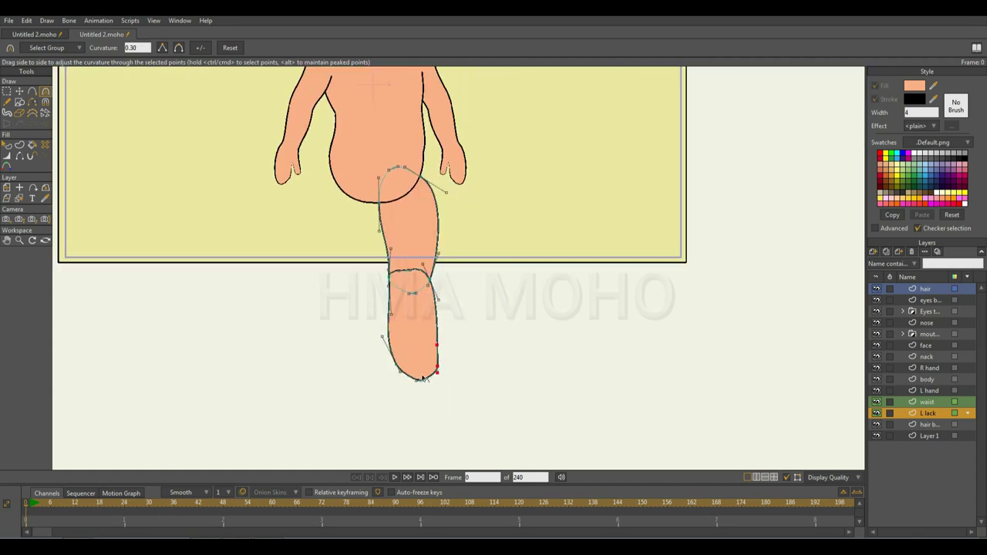
Narrow and shorten the lower leg at the ankle end and reposition the shared corner points at the knee.
click(19, 91)
drag(461, 374, 409, 354)
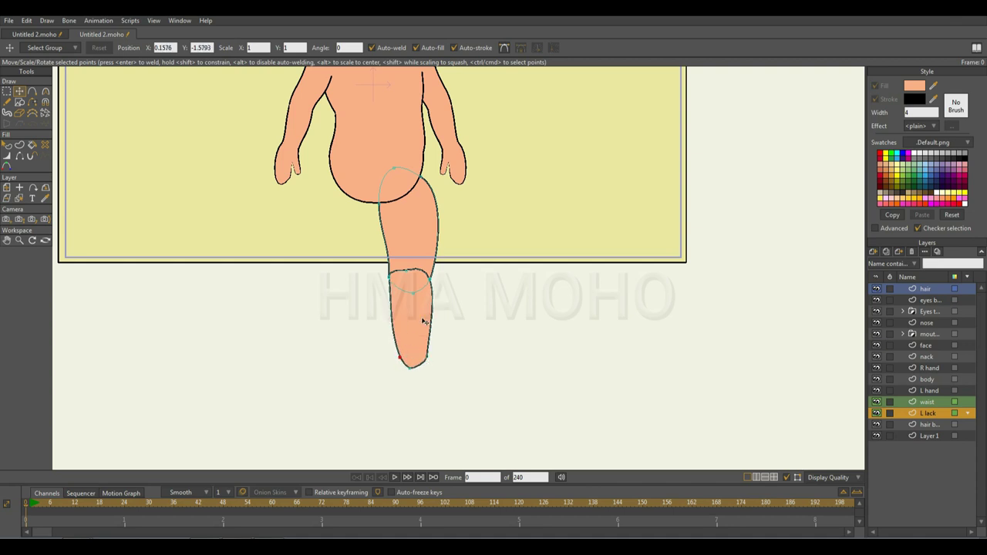
scroll(434, 299, up, 3)
drag(442, 275, 439, 283)
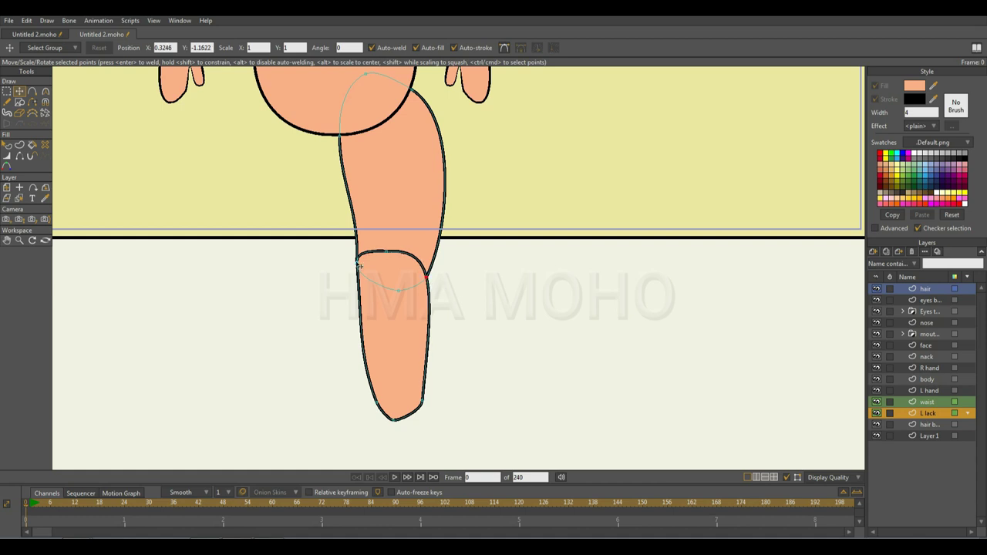
mouse_move(358, 265)
mouse_down()
mouse_move(357, 277)
mouse_move(387, 256)
mouse_move(360, 252)
mouse_up()
Fine-tune the curvature at both knee corners so the top of the lower leg forms an even arc.
key(c)
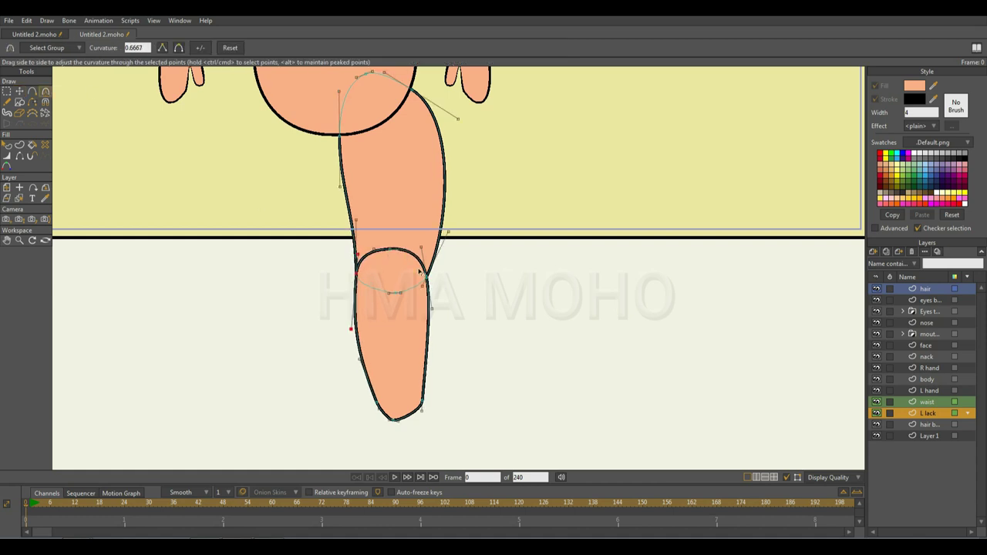
drag(422, 255, 417, 254)
scroll(428, 245, down, 5)
scroll(431, 255, up, 2)
key(t)
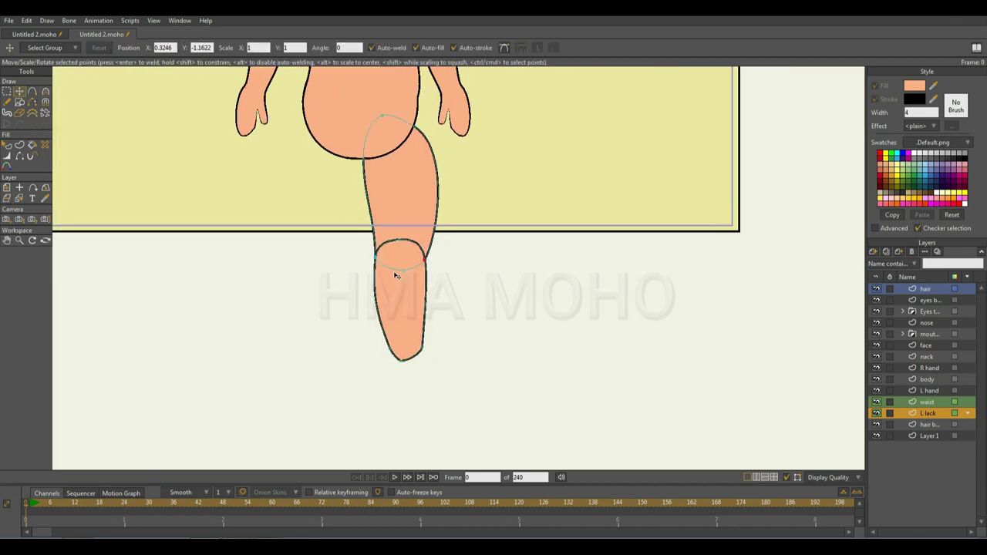
Move the knee's corner points inward to narrow the joint and raise the ankle end of the lower leg.
drag(426, 262, 423, 264)
drag(427, 263, 399, 243)
click(394, 356)
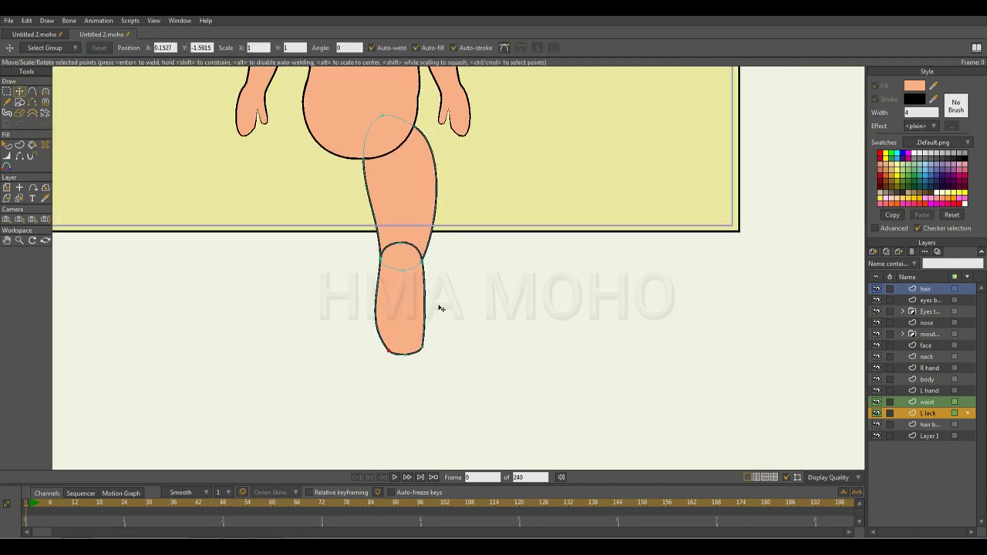
Adjust the curvature at the ankle corners to taper the calf, and refine the points at the knee arc and ankle.
scroll(451, 308, down, 1)
click(45, 90)
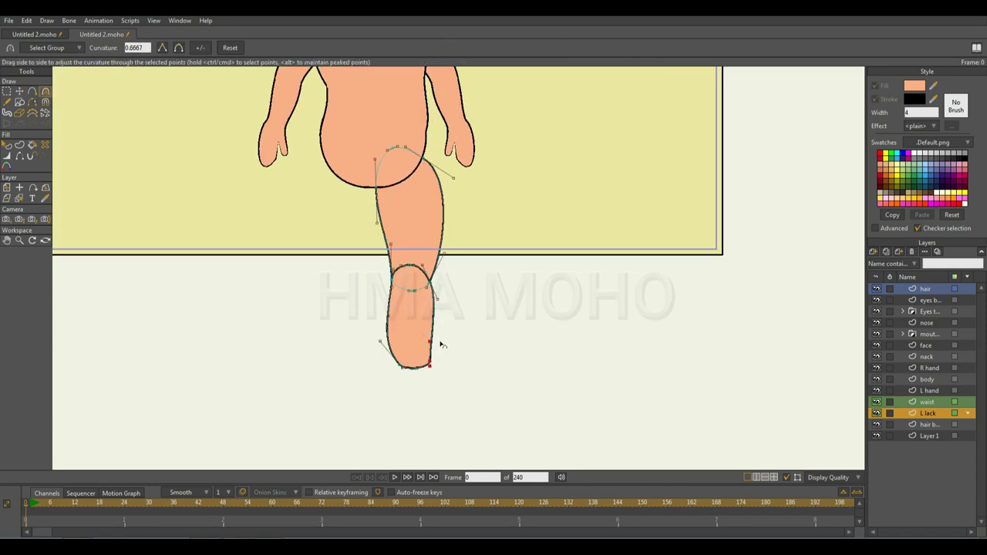
drag(383, 311, 457, 310)
click(19, 91)
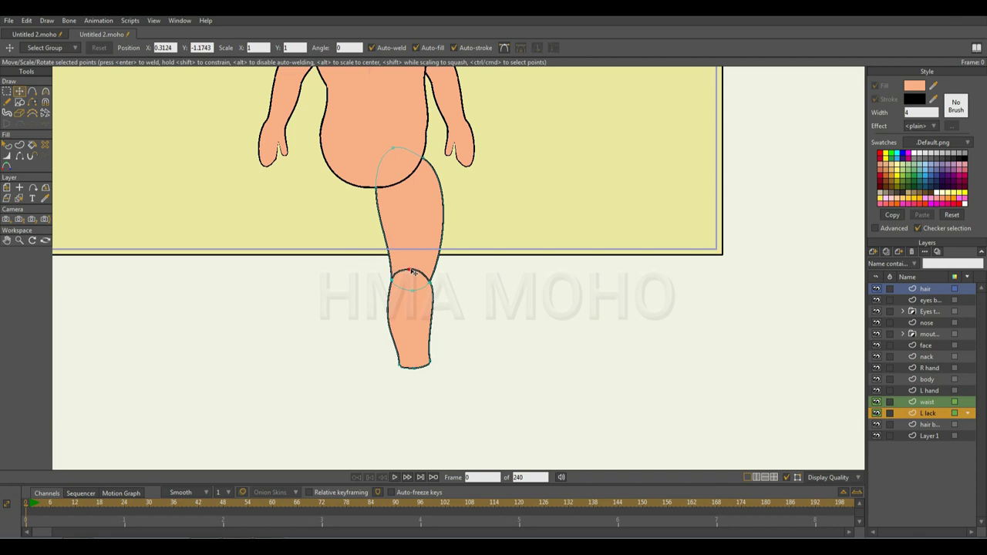
drag(420, 378, 420, 382)
drag(431, 362, 403, 370)
Hide the outline edges crossing the knee and reposition the knee points for a smooth joint.
scroll(422, 355, down, 2)
scroll(435, 340, up, 2)
click(19, 157)
scroll(446, 328, up, 1)
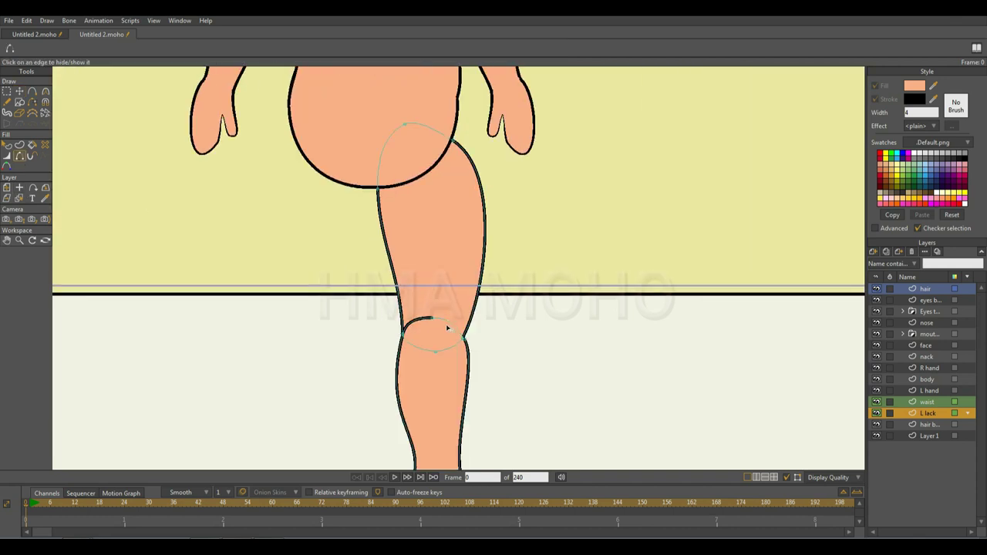
click(20, 91)
drag(436, 329, 437, 321)
drag(467, 342, 472, 348)
scroll(439, 410, down, 2)
scroll(438, 410, up, 2)
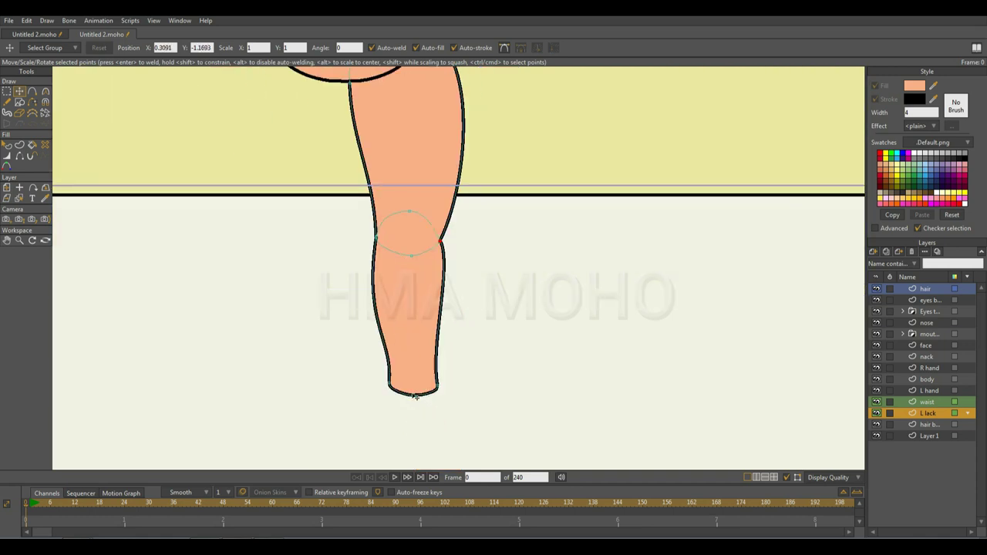
Lower the middle point of the ankle end and adjust its curvature to form a rounded arc.
click(411, 399)
click(45, 91)
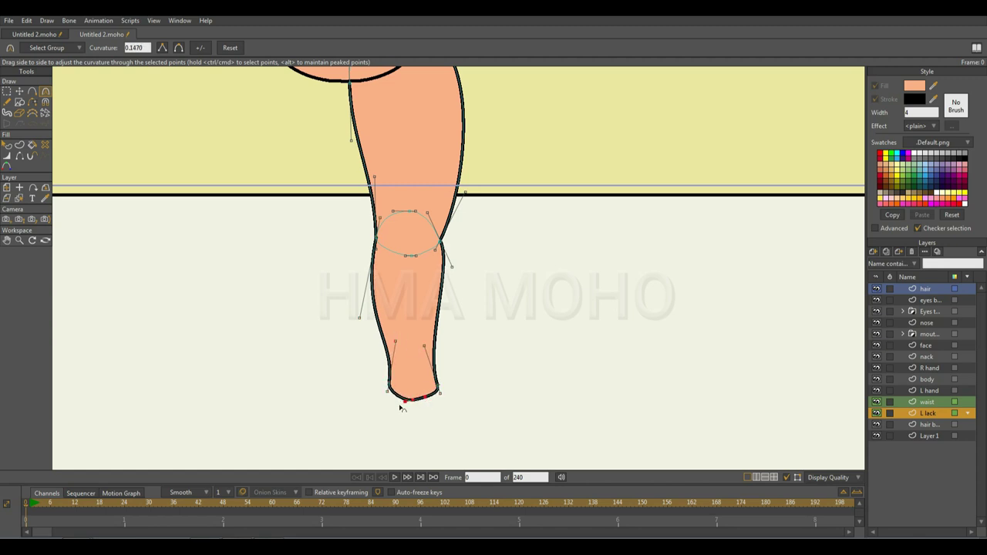
click(20, 91)
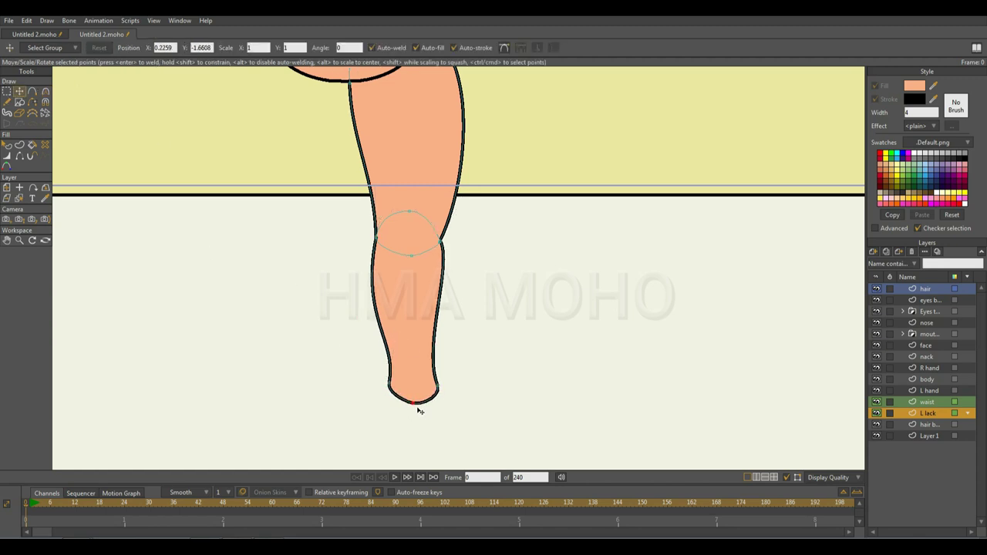
scroll(419, 403, down, 3)
scroll(402, 313, up, 2)
Draw a horizontal oval at the ankle end of the leg as the base shape of the foot.
click(20, 103)
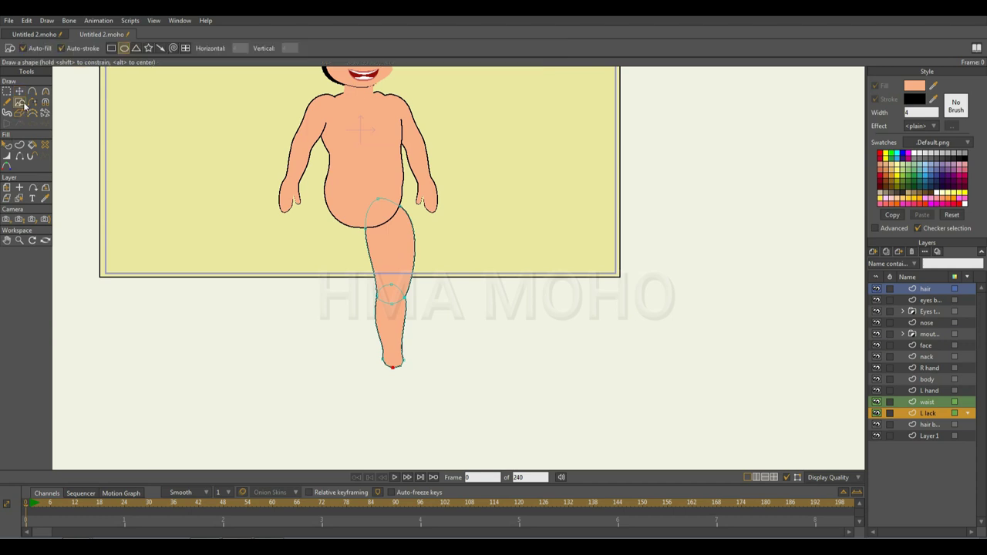
scroll(421, 382, up, 4)
drag(355, 351, 474, 404)
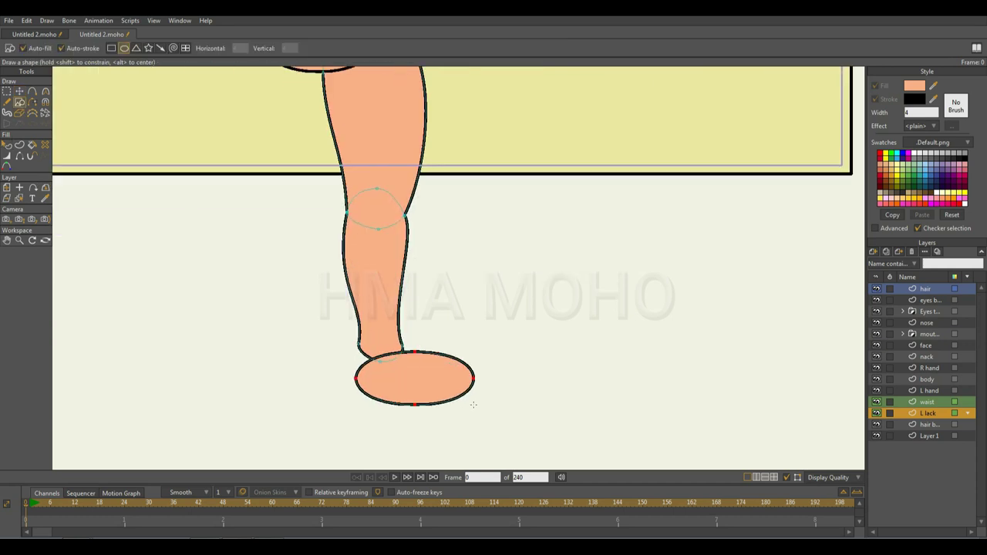
Join the oval's upper points to the ankle corners and pull its lower and end points downward to form a slanted foot.
click(20, 91)
click(500, 379)
drag(419, 378, 475, 414)
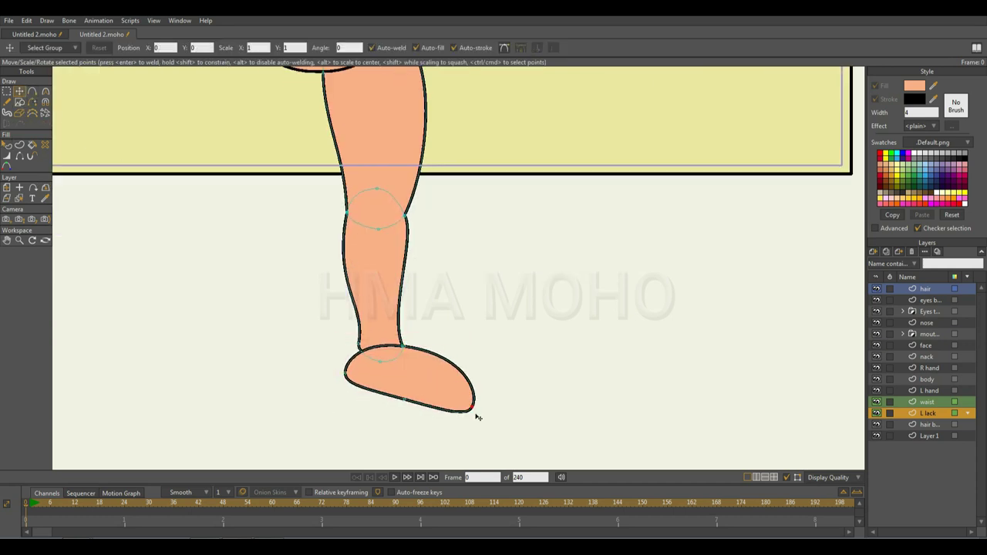
drag(404, 399, 398, 412)
drag(350, 382, 405, 350)
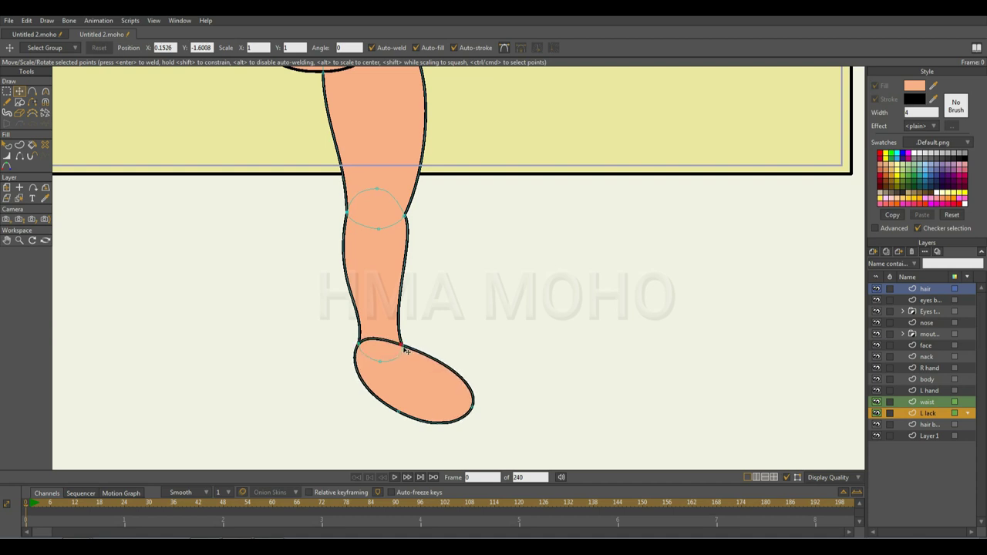
drag(487, 416, 483, 425)
Taper the toe with curvature, then add and adjust points along the underside to form the heel and arch.
click(46, 91)
drag(589, 331, 496, 384)
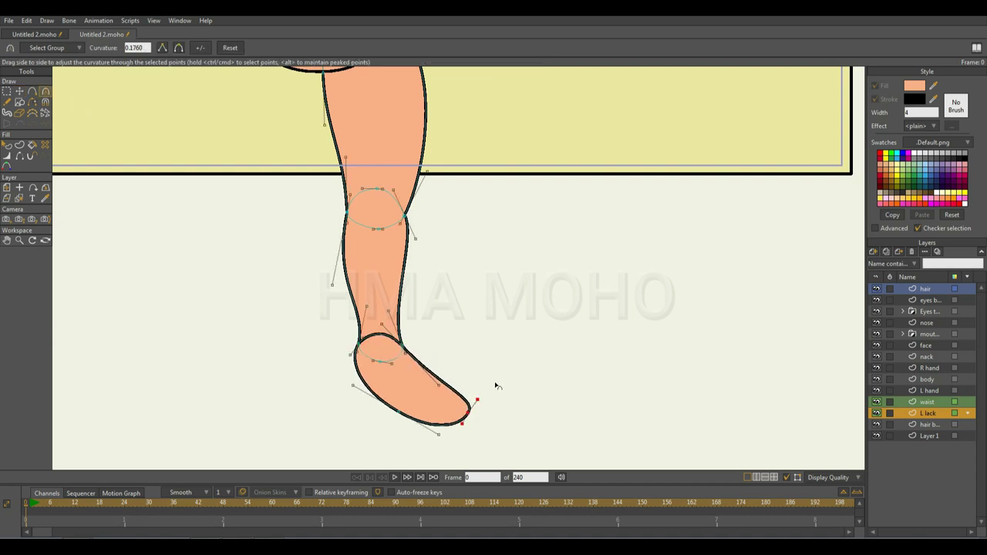
drag(467, 420, 344, 377)
click(31, 91)
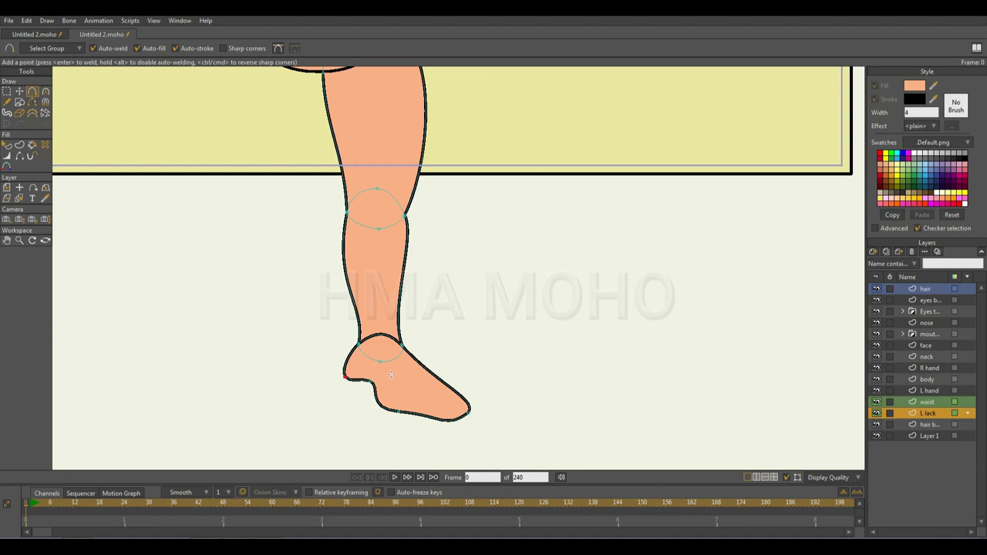
click(19, 91)
click(45, 91)
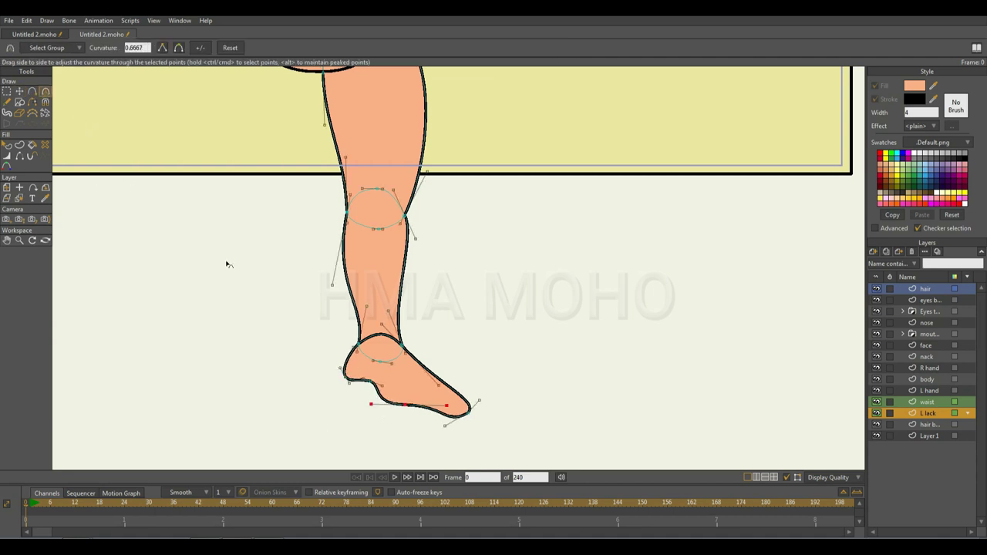
drag(442, 410, 440, 420)
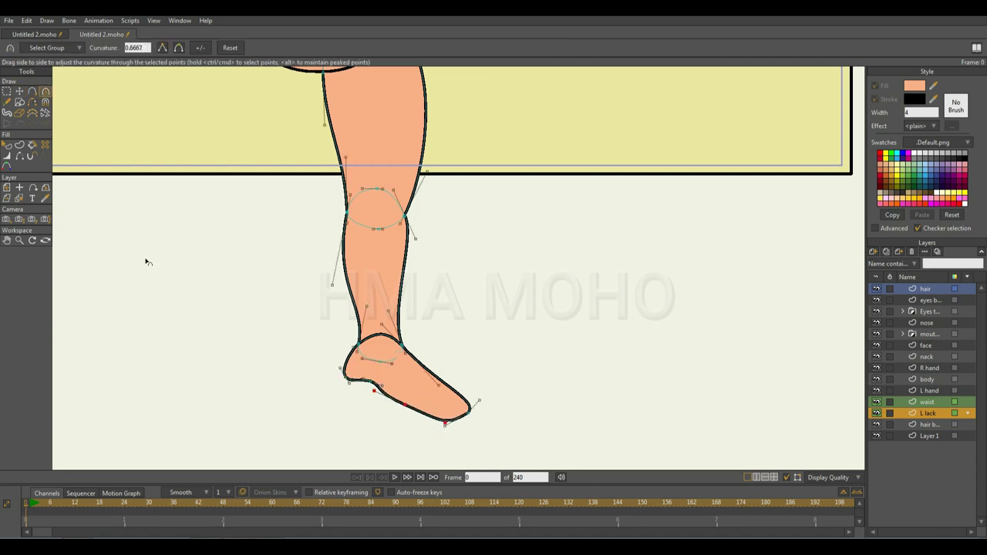
Raise and extend the toe and sole points so the foot becomes longer and its underside flatter.
click(19, 91)
drag(365, 400, 403, 406)
drag(480, 424, 488, 404)
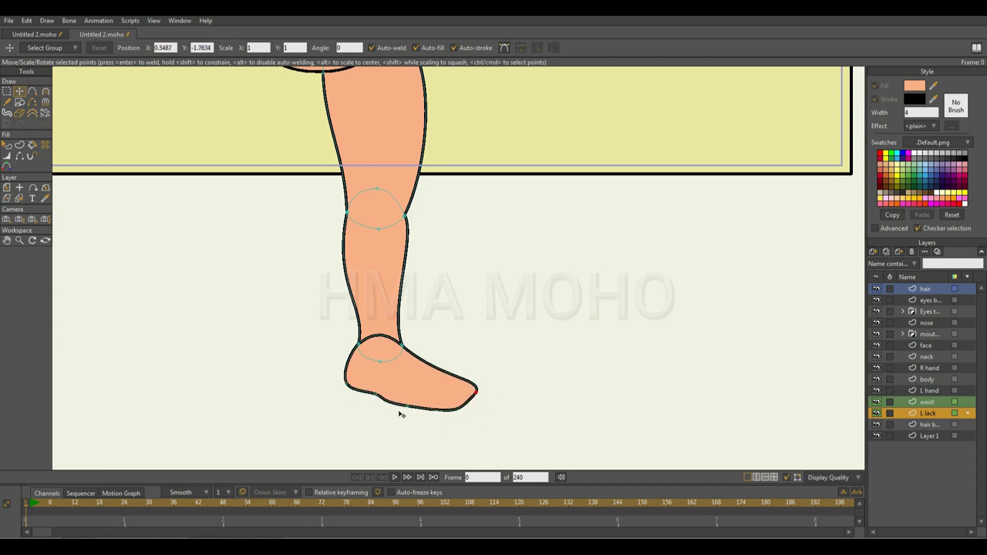
drag(401, 411, 419, 405)
drag(380, 405, 381, 403)
click(477, 391)
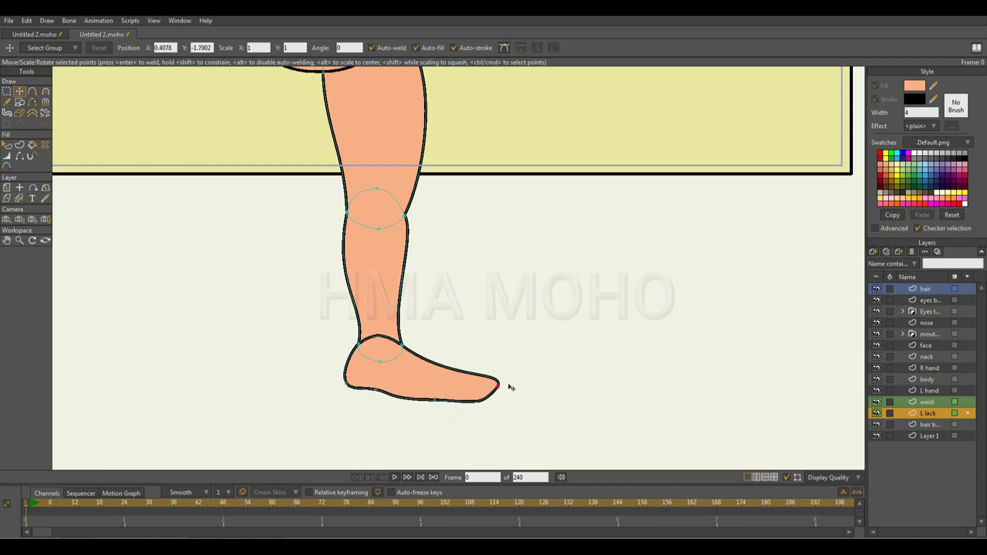
Shorten the foot by pulling the toe and front sole points back, and reposition the arch point near the heel.
scroll(449, 379, down, 3)
click(397, 375)
scroll(403, 368, up, 2)
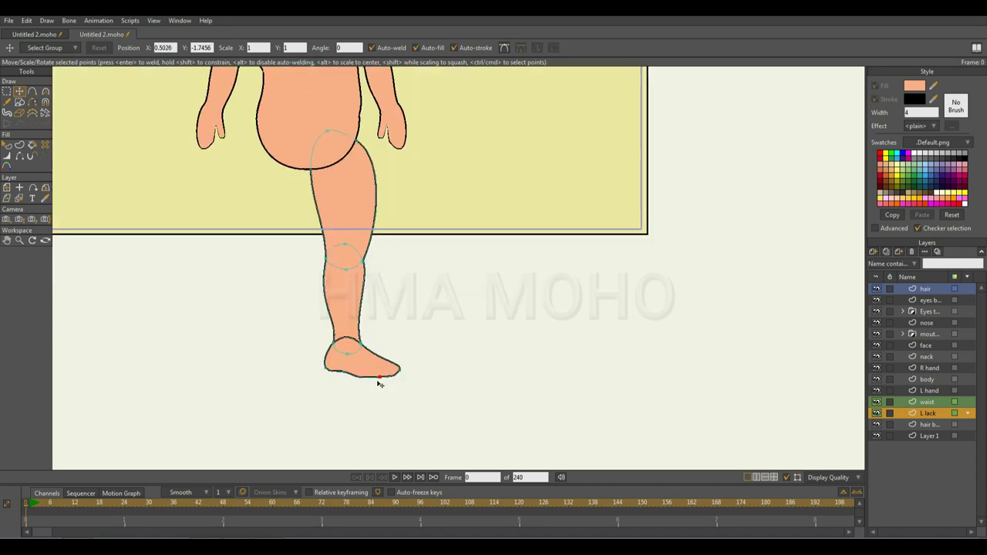
scroll(385, 378, up, 2)
drag(388, 375, 427, 364)
drag(325, 379, 344, 366)
Add a point to the foot outline and refine the heel, sole and toe positions.
click(34, 92)
click(20, 92)
drag(385, 382, 389, 381)
drag(448, 373, 452, 370)
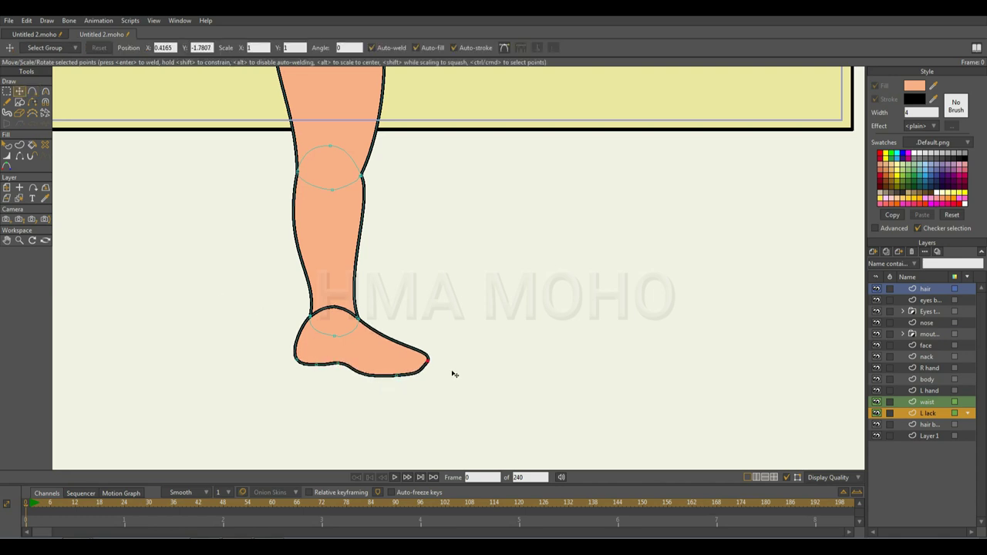
drag(335, 372, 290, 329)
Sharpen the heel by setting its curvature to 0.30 and fine-tune the sole and toe points.
click(45, 91)
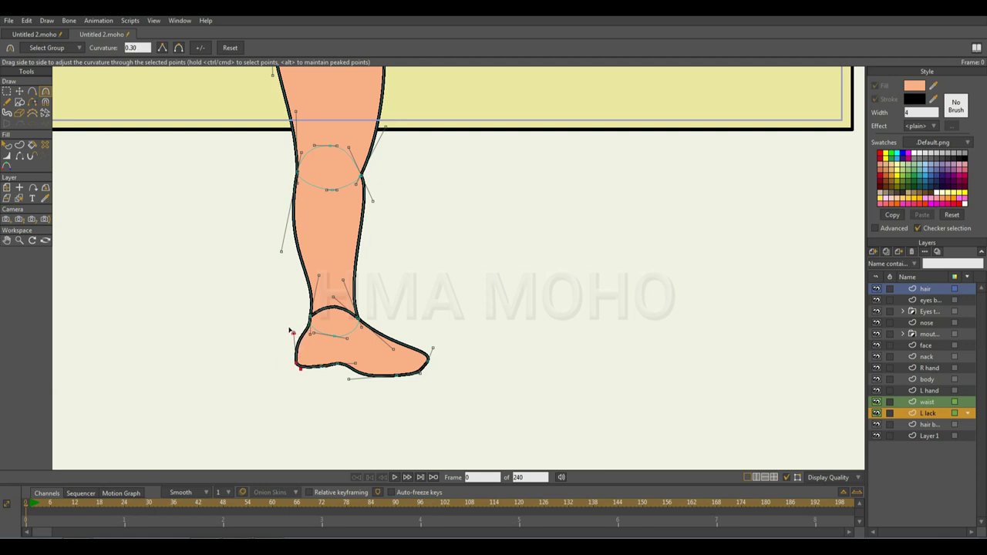
click(19, 92)
drag(326, 368, 357, 372)
drag(453, 362, 451, 363)
Refine the ankle corner points where the foot meets the leg and lower the toe and front sole slightly.
scroll(319, 322, up, 4)
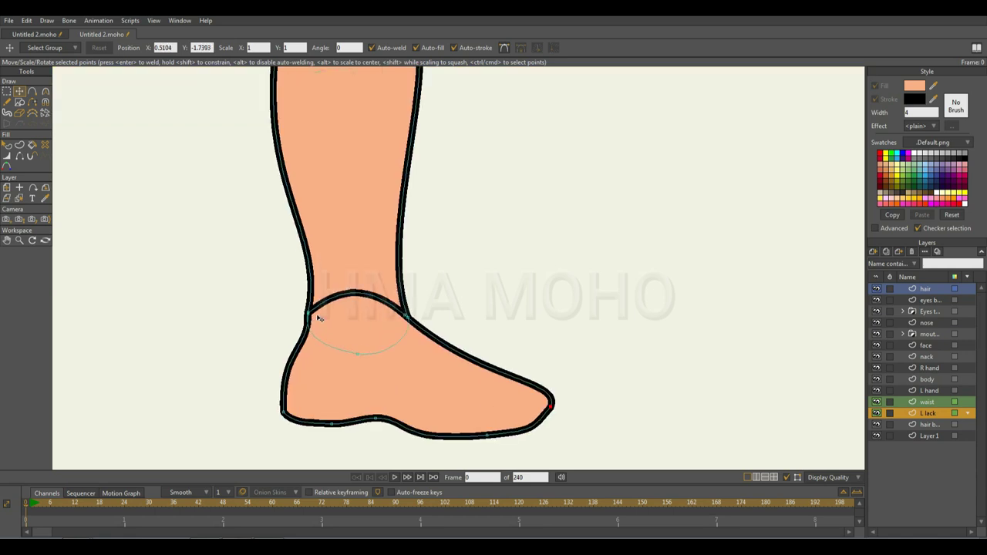
drag(309, 313, 340, 313)
scroll(312, 317, down, 4)
scroll(351, 319, up, 3)
scroll(397, 338, down, 5)
scroll(434, 359, down, 2)
scroll(437, 377, up, 4)
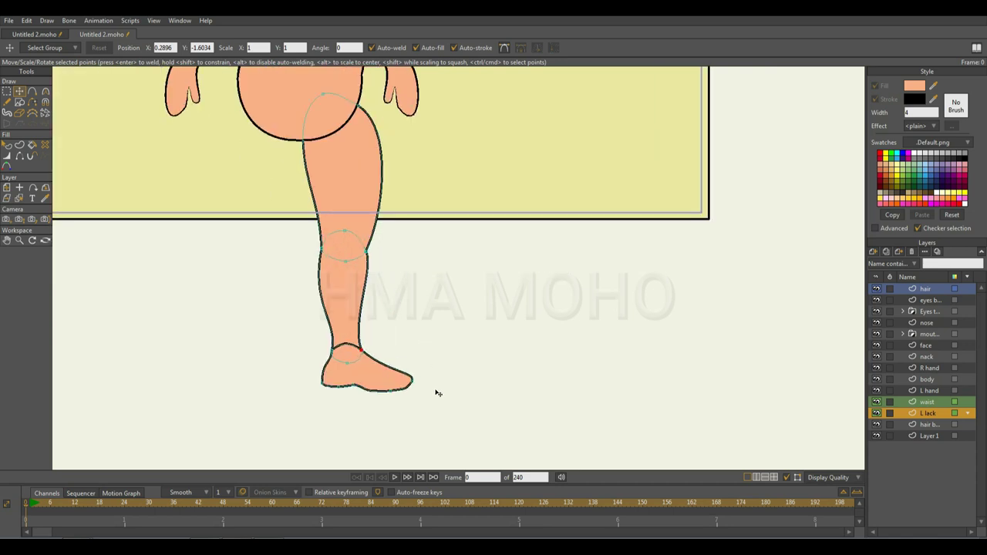
mouse_move(414, 381)
mouse_down()
mouse_move(388, 392)
mouse_move(412, 385)
mouse_up()
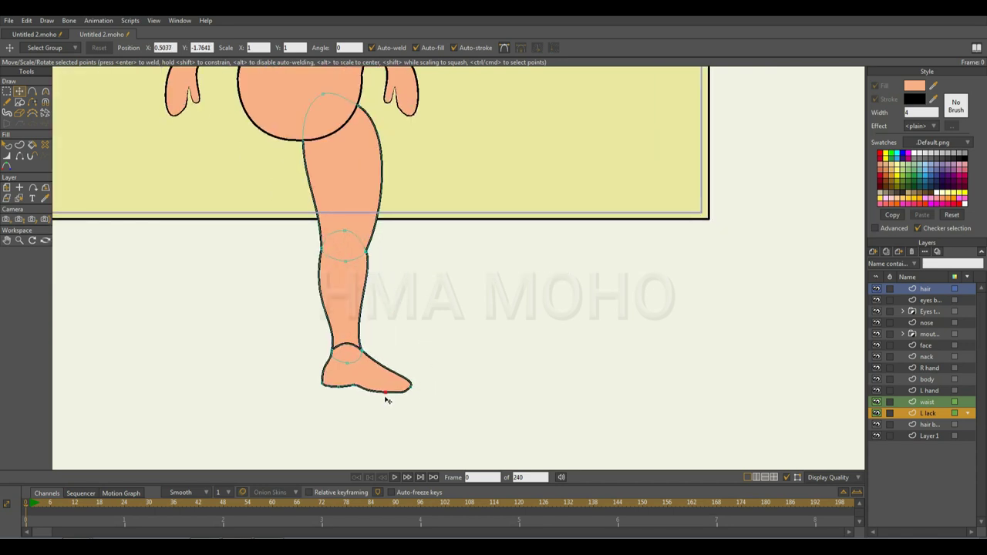
scroll(390, 346, down, 1)
Hide the foot's outline edge crossing the ankle so the lower leg and foot blend together.
key(h)
scroll(314, 381, up, 2)
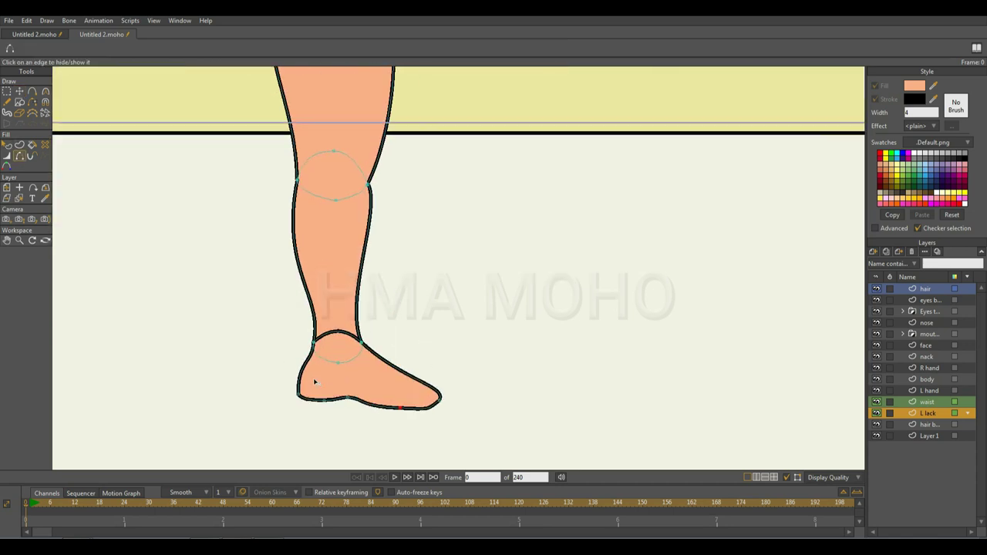
scroll(315, 382, down, 3)
scroll(365, 308, up, 2)
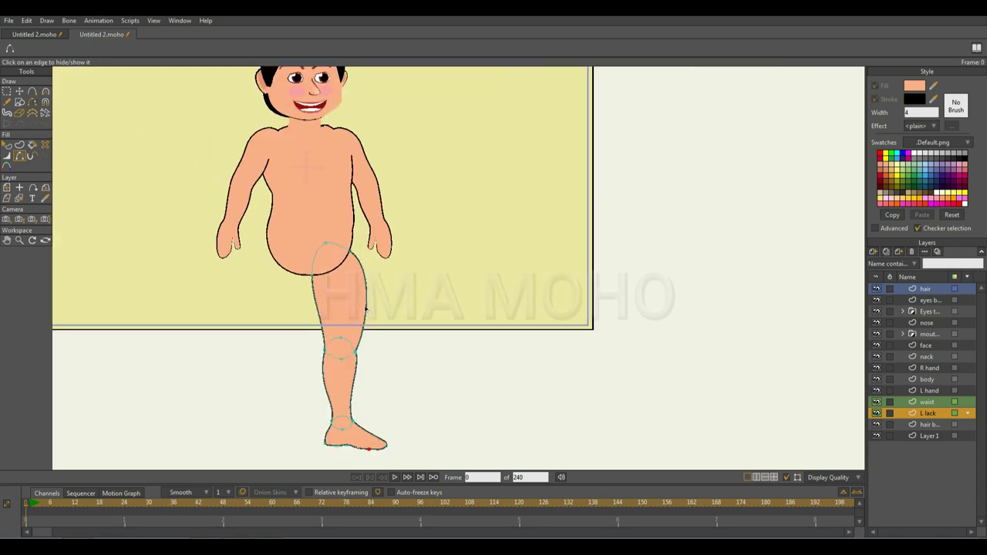
scroll(372, 434, up, 2)
scroll(375, 420, down, 3)
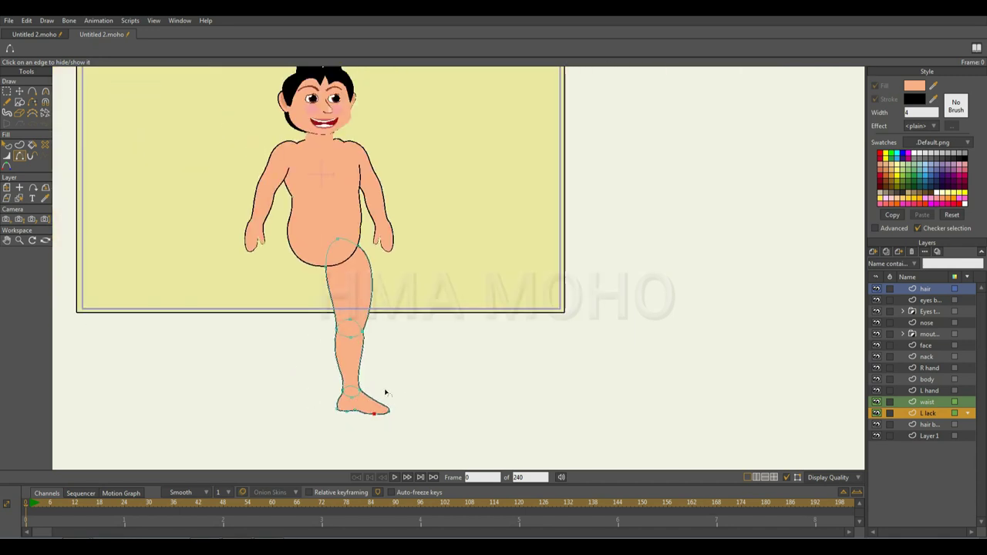
Select all points of the leg, foot included, and copy them.
click(9, 90)
drag(288, 202, 427, 412)
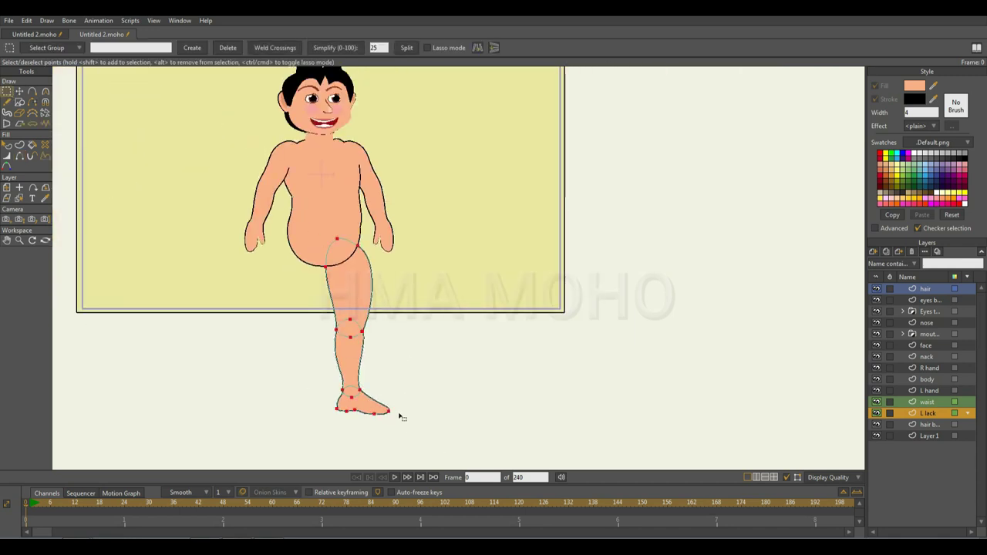
click(20, 90)
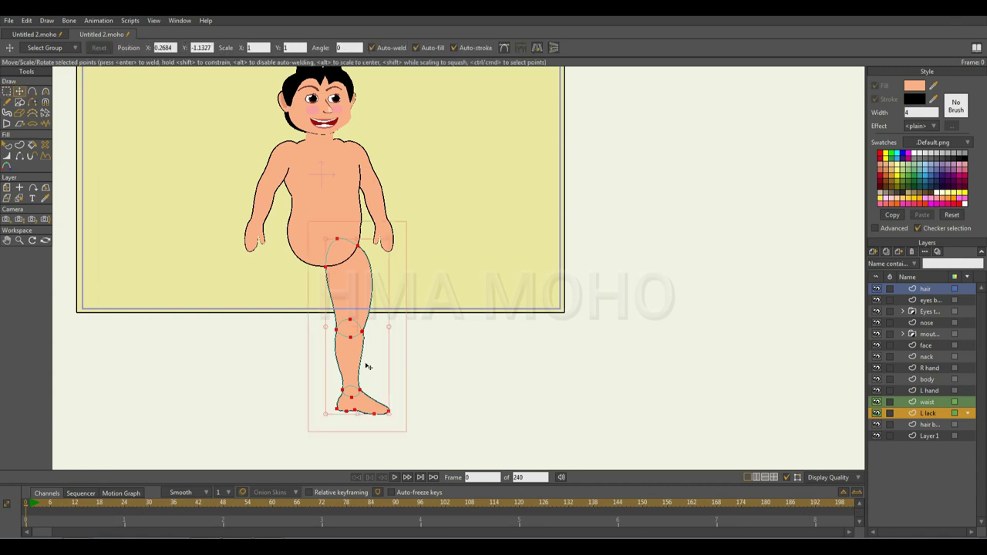
Add a vector layer named "R feet" directly above the body layer and tag it green.
click(925, 379)
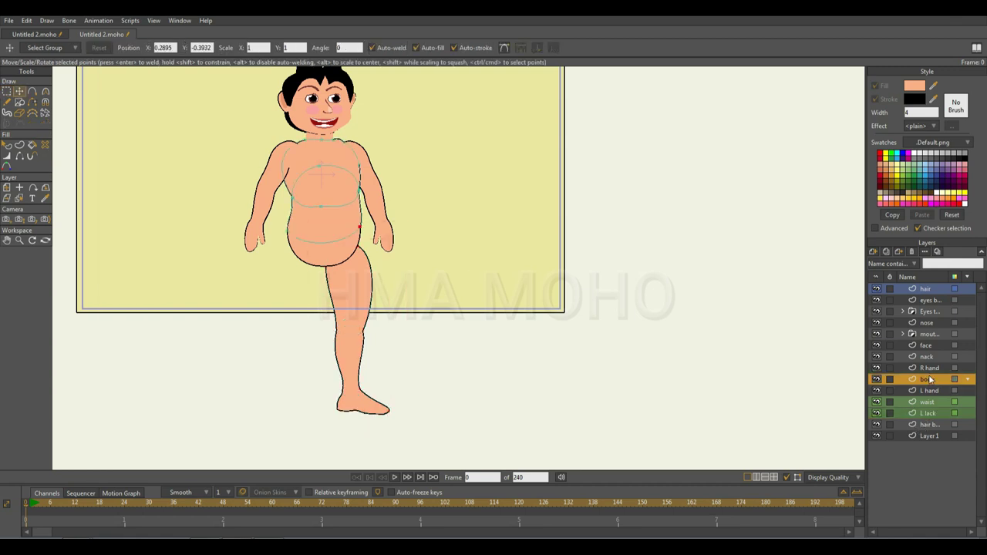
click(873, 251)
click(886, 263)
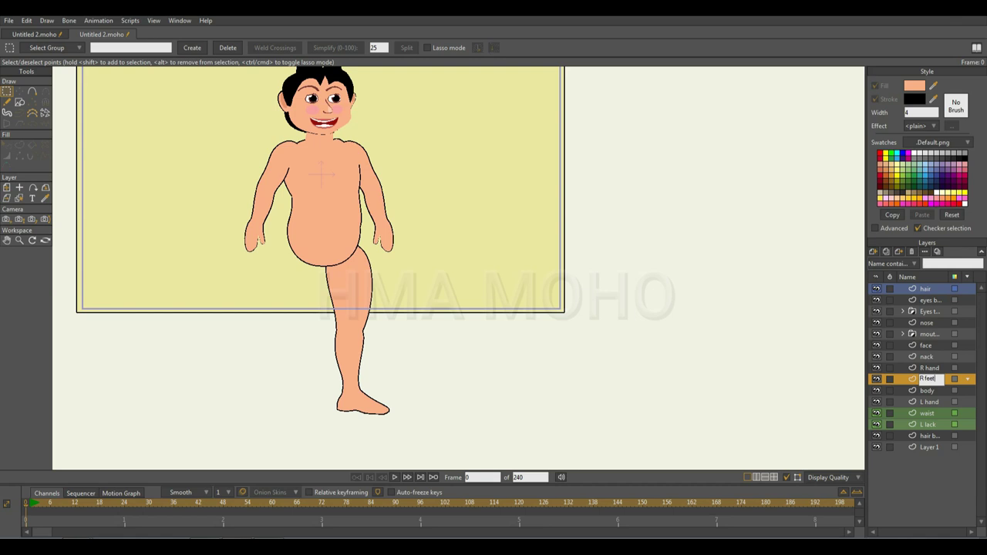
key(Return)
click(954, 379)
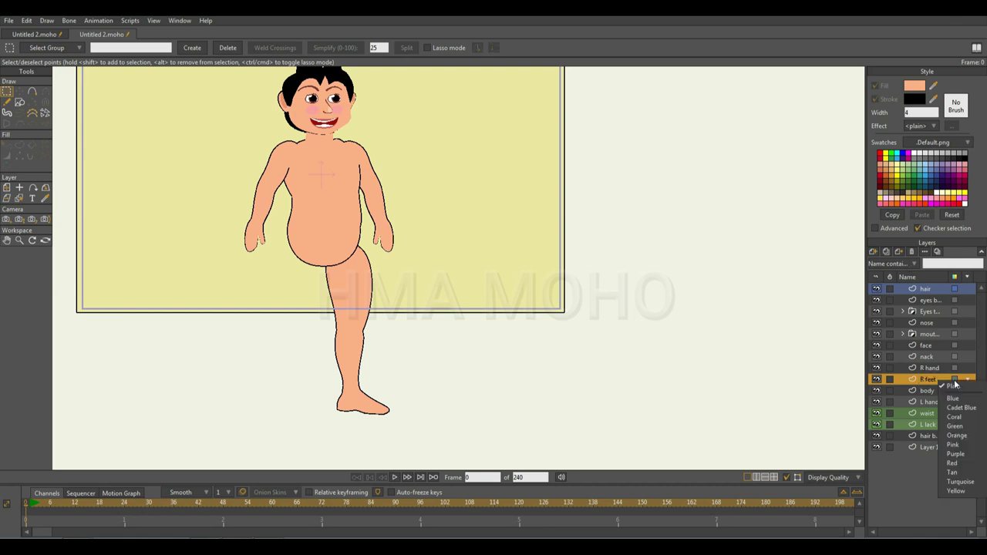
click(956, 426)
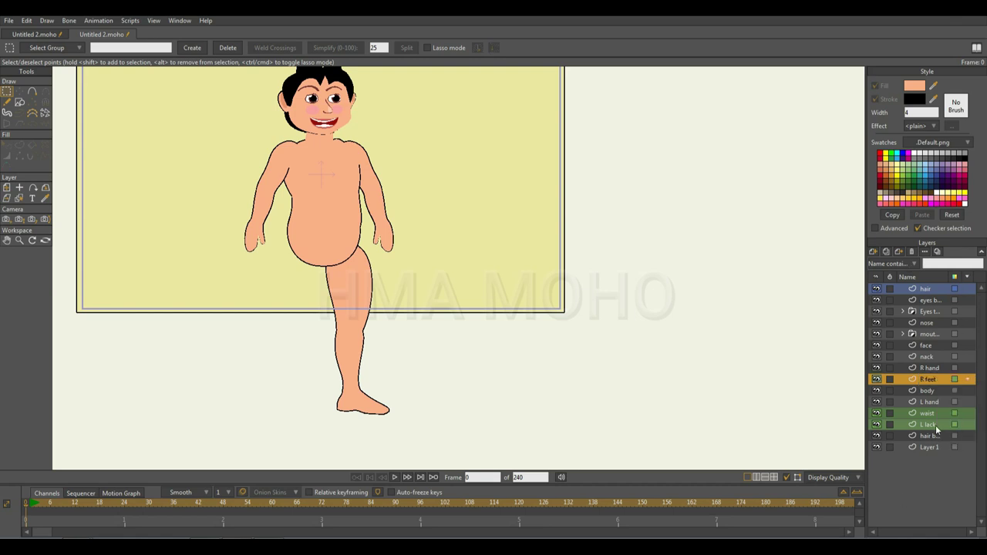
Rename the "L lack" layer as "L feet".
click(935, 424)
double_click(935, 424)
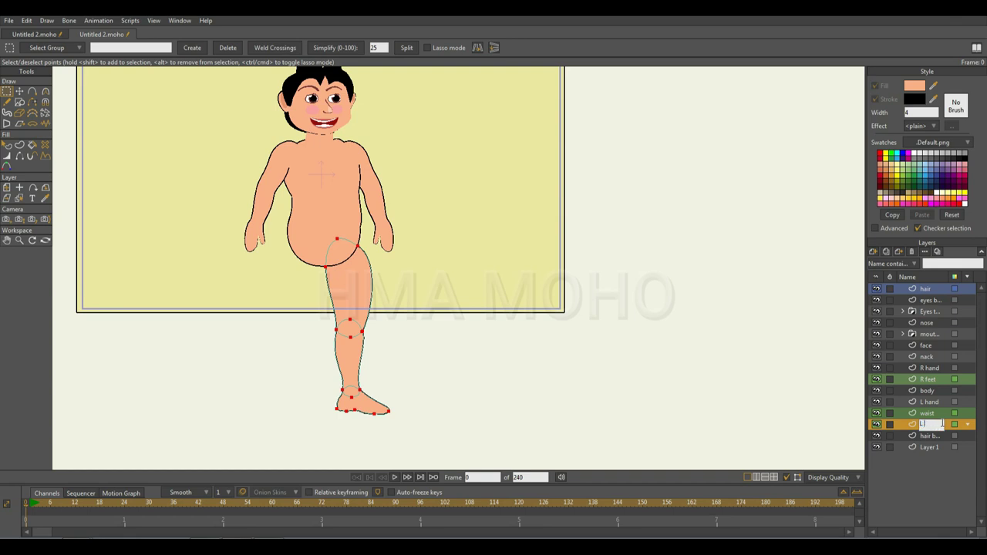
key(Return)
Paste the copied leg into the "R feet" layer and place it beneath the opposite side of the waist.
click(930, 379)
key(ctrl+v)
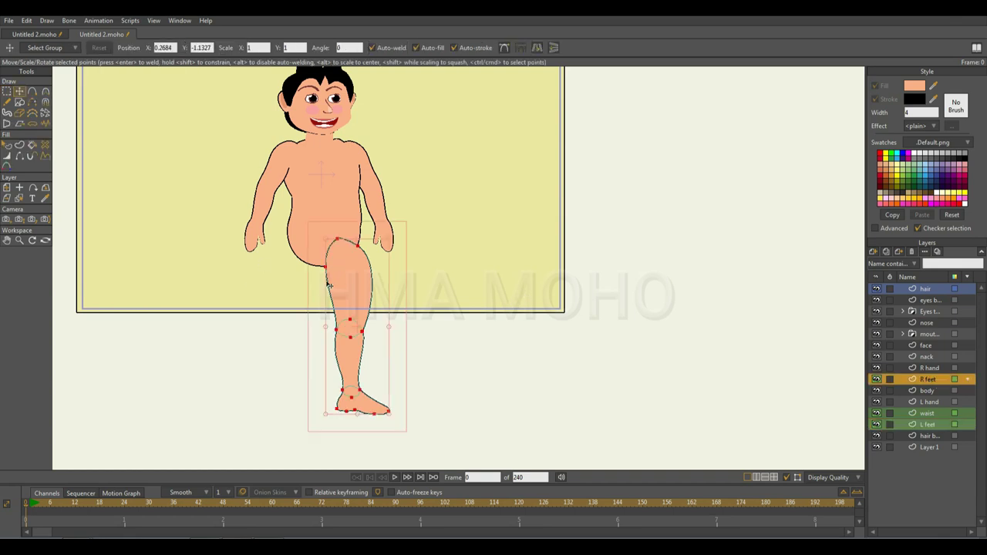
drag(371, 296, 328, 294)
drag(357, 364, 353, 371)
drag(324, 333, 307, 341)
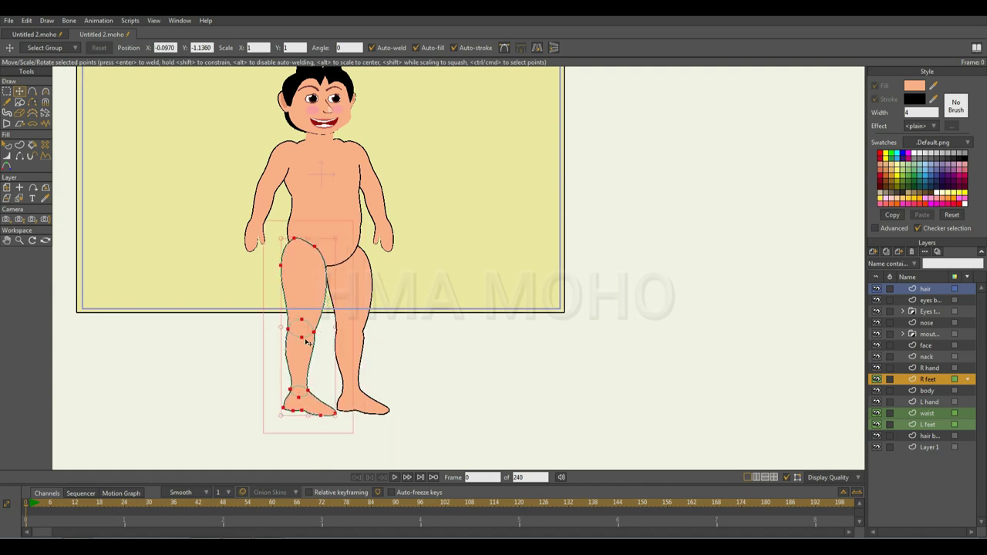
Fine-tune the size and placement of the copied leg beneath the waist, and deselect its points.
drag(282, 420, 280, 416)
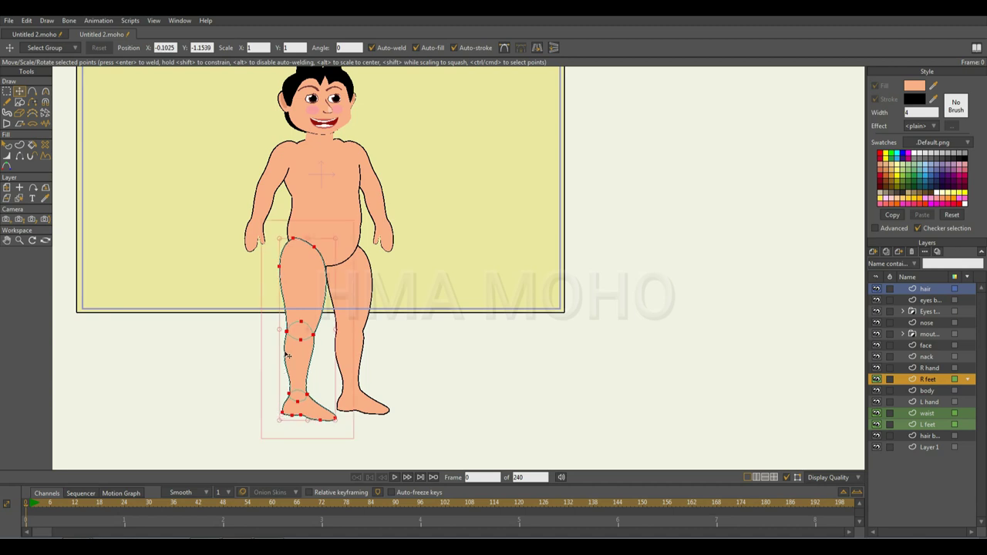
drag(287, 356, 291, 353)
scroll(315, 421, up, 2)
scroll(293, 378, down, 2)
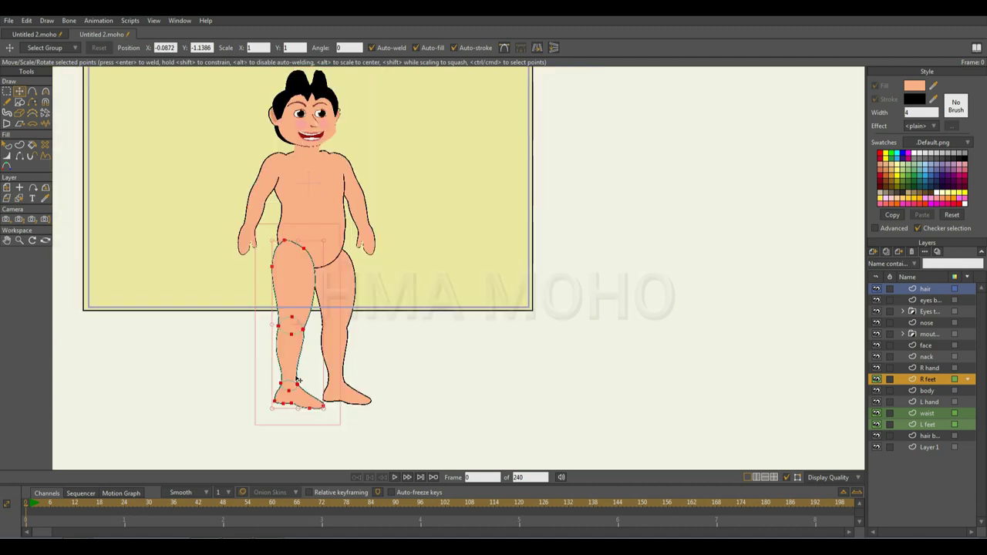
click(451, 357)
Reshape the foot on the "R feet" layer by repositioning its heel and toe points.
scroll(291, 420, up, 4)
drag(248, 384, 255, 376)
drag(277, 390, 385, 451)
scroll(307, 406, down, 4)
scroll(311, 383, up, 4)
click(7, 91)
click(20, 92)
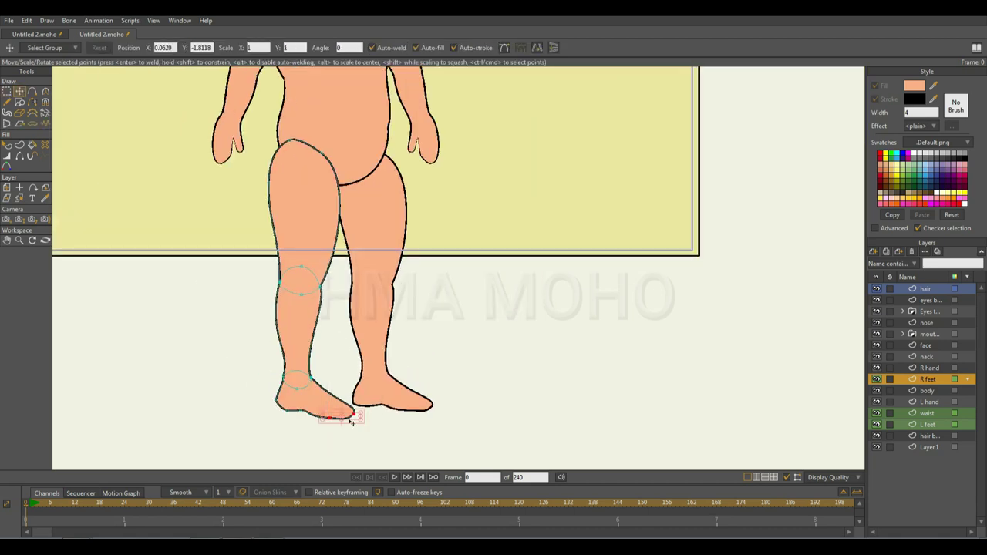
drag(347, 418, 344, 419)
scroll(310, 392, down, 4)
scroll(312, 394, up, 4)
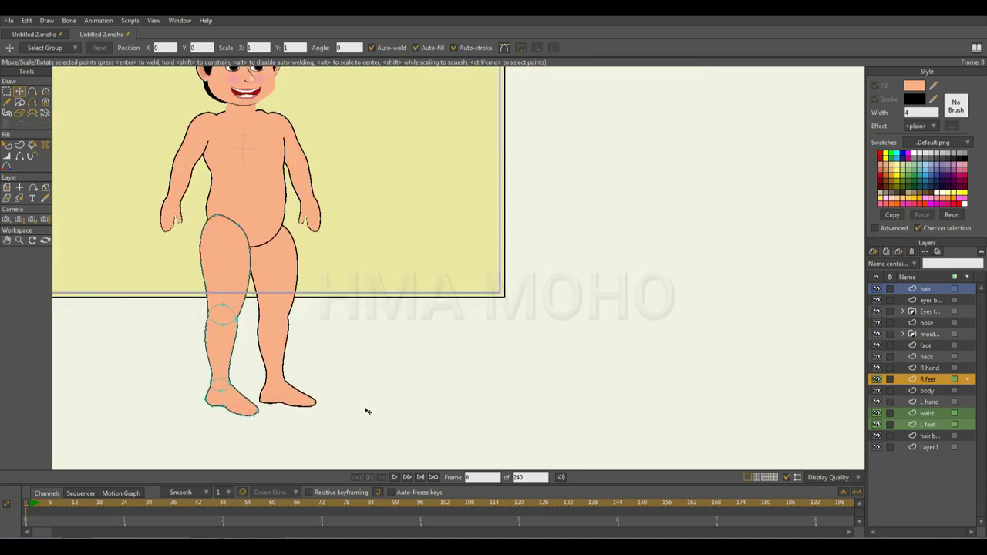
Refine the curvature and position of the heel point on the "R feet" foot.
click(45, 91)
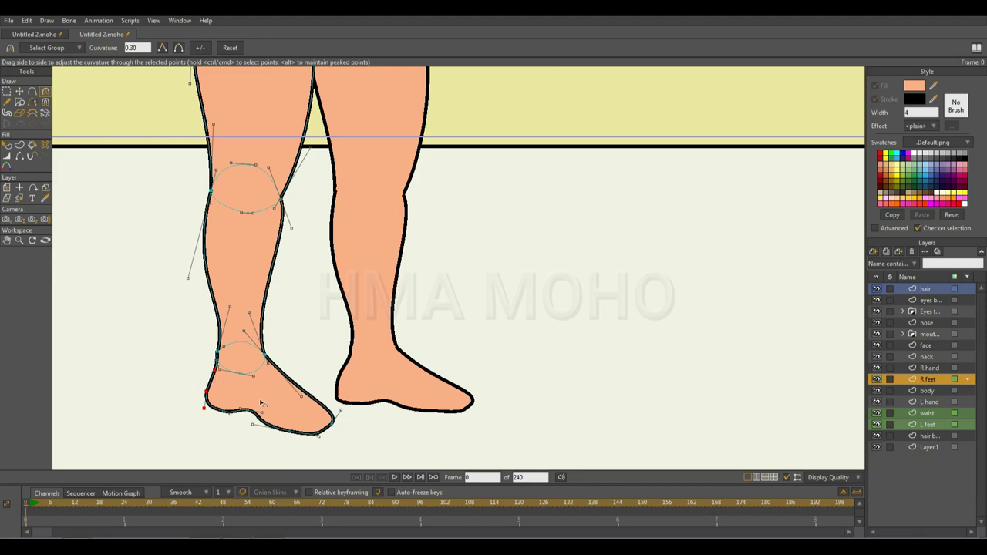
scroll(260, 402, down, 3)
scroll(260, 403, up, 4)
click(19, 92)
scroll(389, 301, down, 10)
scroll(389, 301, up, 4)
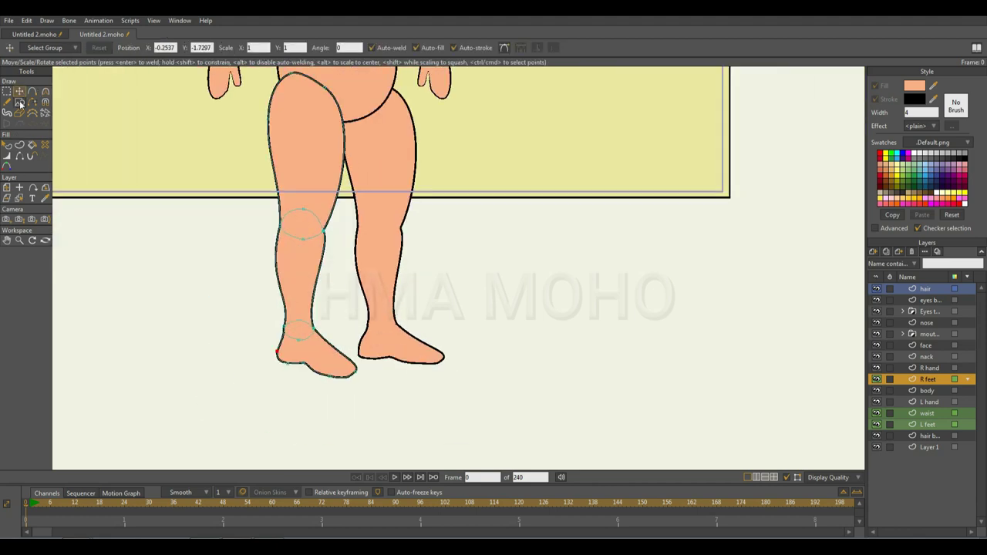
Reshape the foot on the "L feet" layer by shifting its heel inward and its toe slightly down and inward.
click(21, 198)
click(379, 270)
click(7, 92)
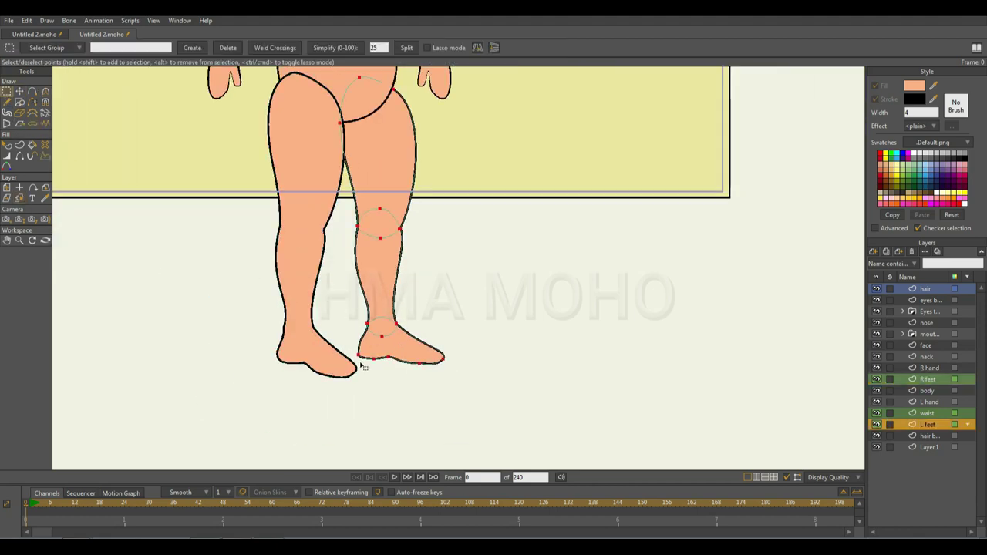
key(t)
mouse_move(360, 363)
mouse_down()
mouse_move(447, 373)
mouse_move(418, 379)
mouse_move(377, 365)
mouse_up()
click(440, 366)
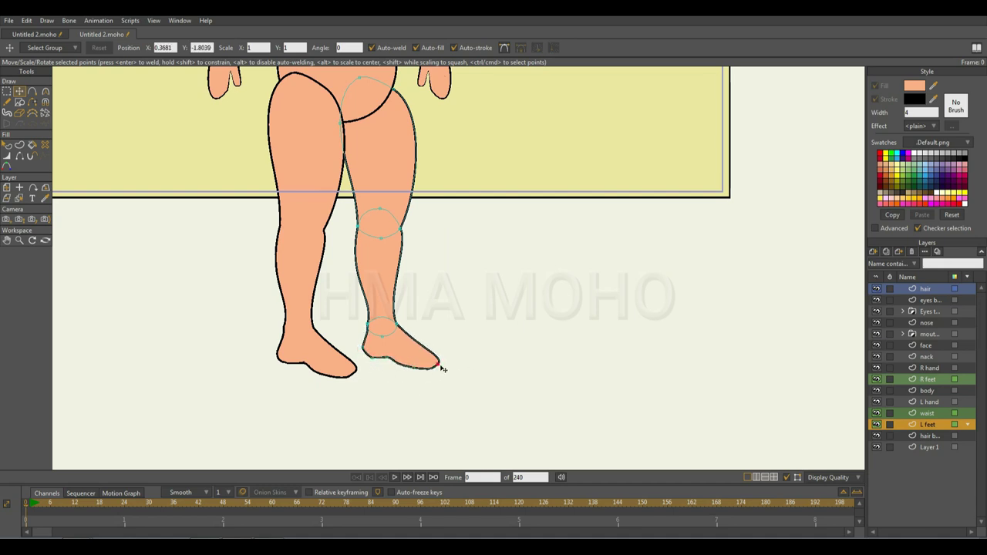
scroll(318, 362, down, 3)
scroll(285, 333, up, 2)
click(8, 146)
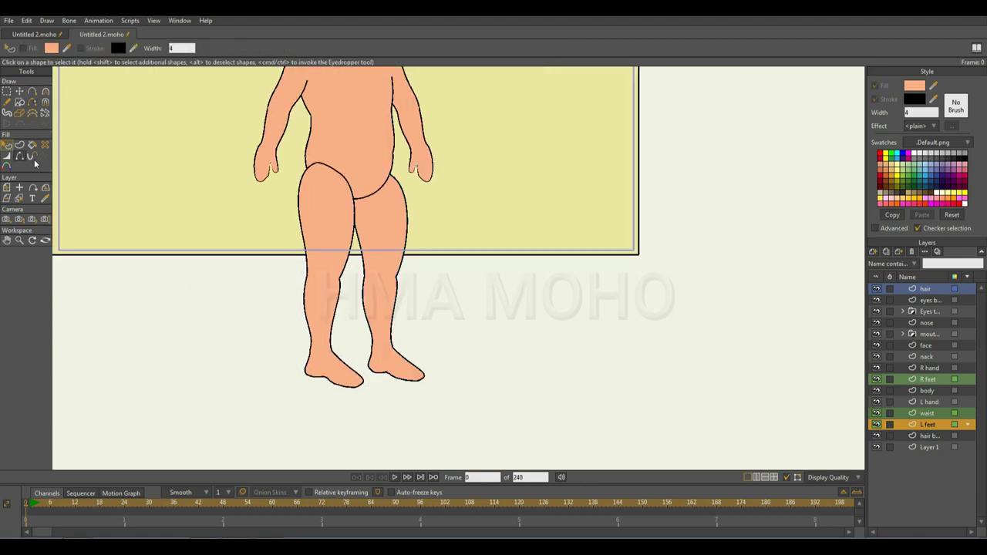
scroll(423, 265, down, 3)
scroll(307, 252, up, 4)
scroll(307, 253, down, 4)
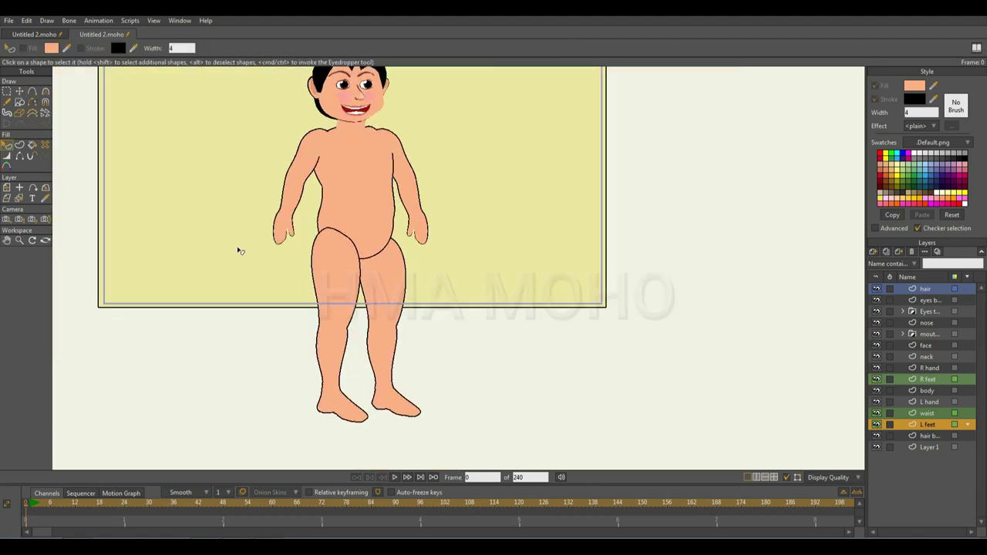
Hide the outline edge across the top of the "R feet" thigh and adjust the thigh's upper point.
click(20, 198)
scroll(335, 256, up, 4)
click(335, 256)
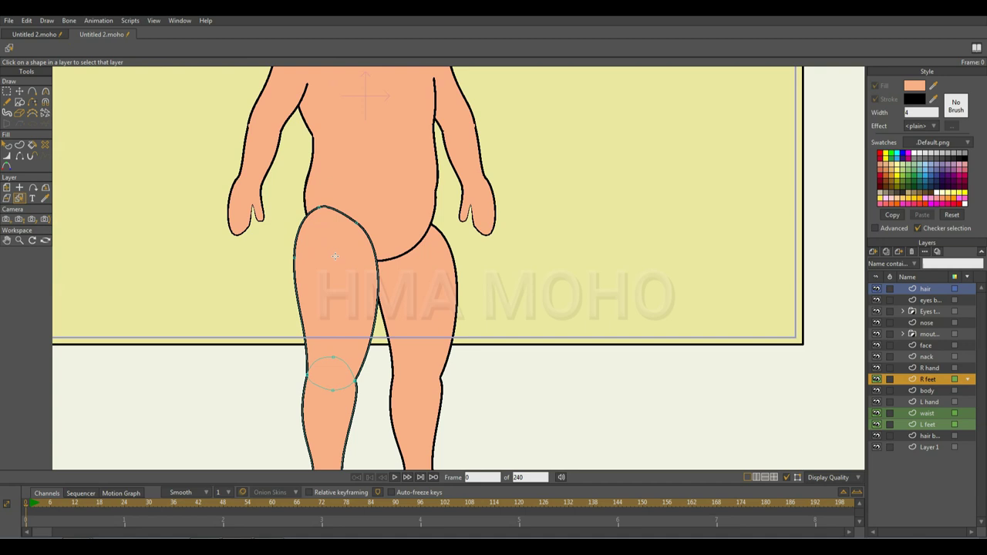
click(21, 156)
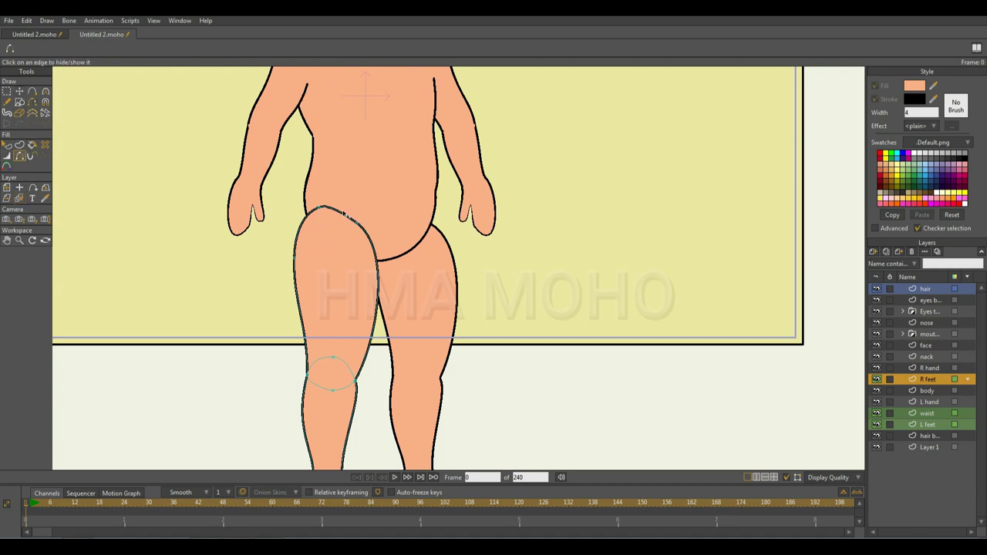
click(19, 91)
drag(322, 210, 347, 220)
scroll(365, 232, down, 5)
scroll(369, 235, up, 5)
scroll(395, 218, down, 3)
scroll(439, 269, down, 2)
scroll(432, 181, up, 2)
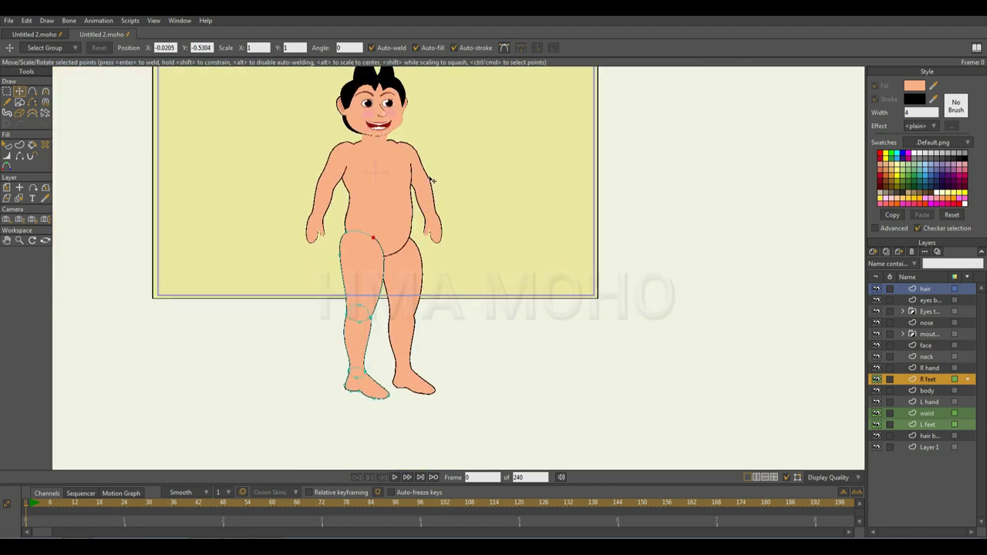
Touch up the heel and sole points of the foot on the "R feet" layer.
scroll(440, 278, down, 2)
scroll(442, 286, up, 5)
click(318, 384)
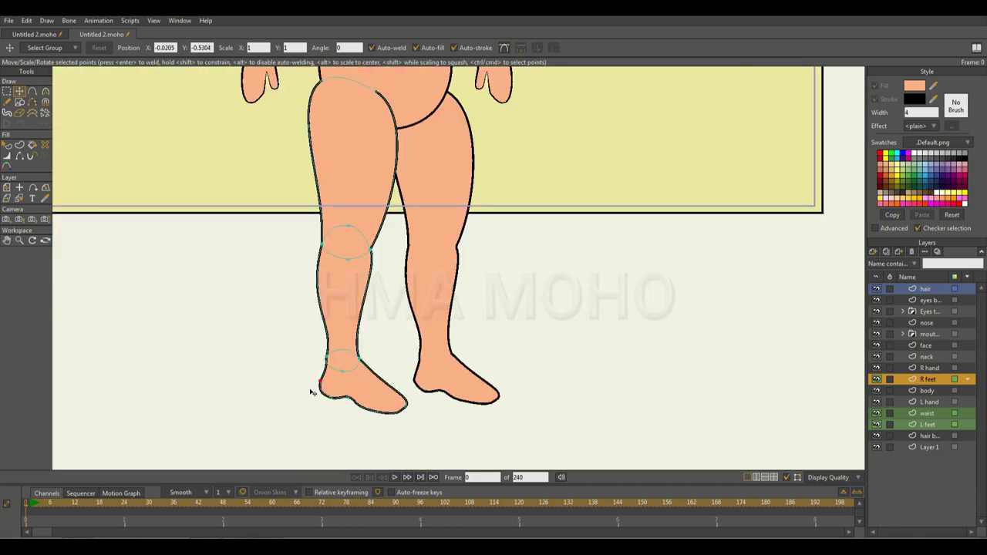
scroll(346, 404, down, 3)
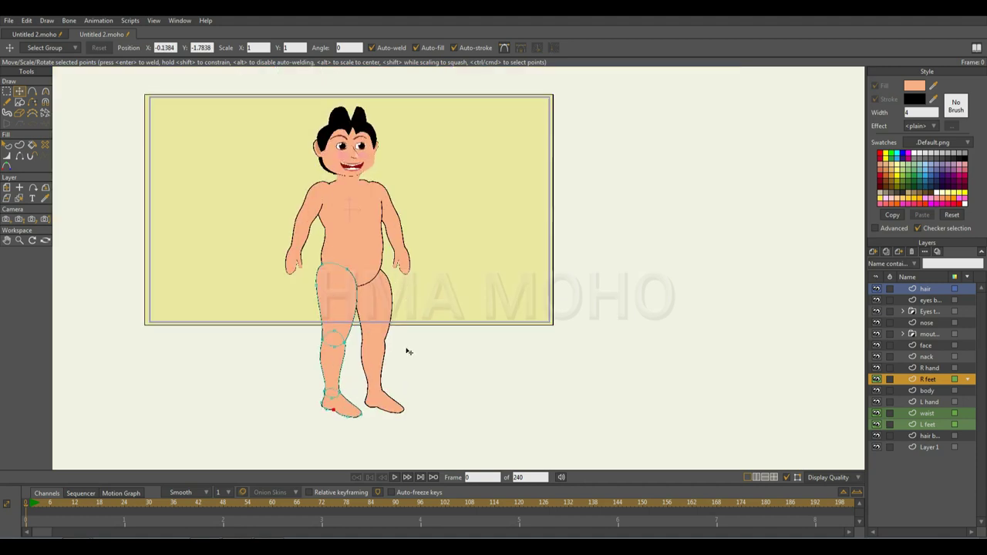
Fill the thigh and lower-leg shapes on the "R feet" layer with bright blue as trousers.
click(7, 145)
scroll(421, 160, up, 3)
scroll(421, 160, down, 2)
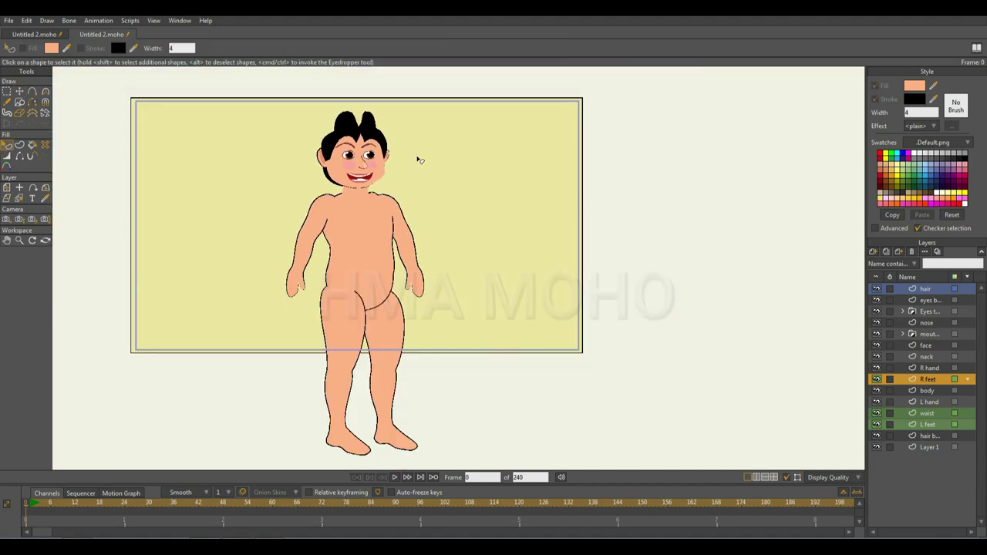
scroll(432, 232, up, 1)
scroll(383, 236, down, 2)
scroll(385, 245, up, 1)
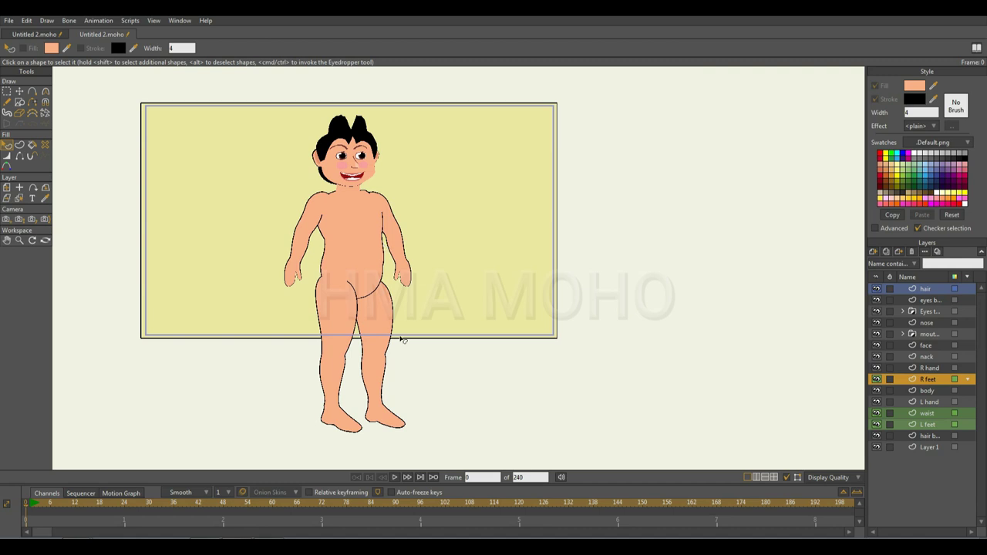
click(346, 322)
shift+click(332, 398)
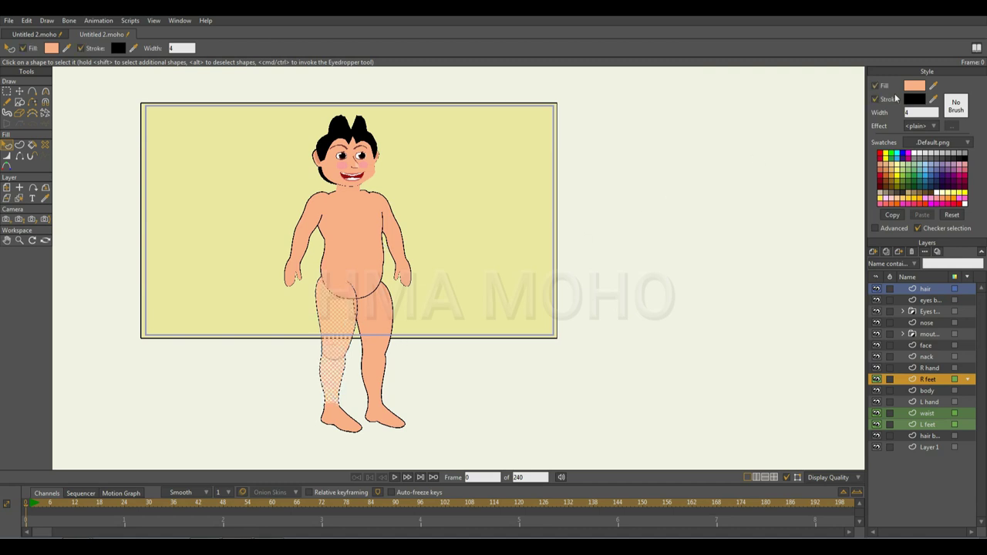
click(913, 86)
click(823, 290)
click(845, 293)
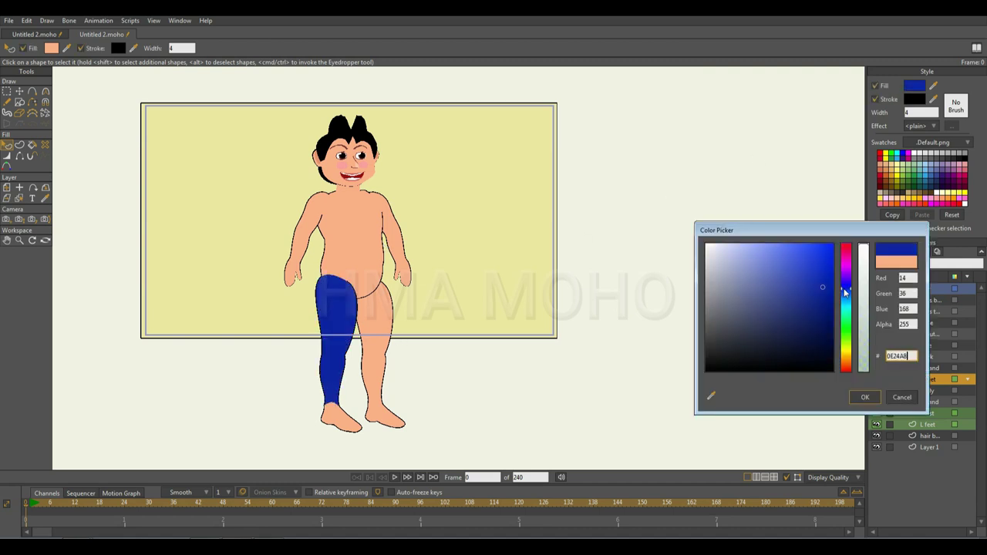
click(849, 319)
drag(847, 345, 845, 378)
click(832, 244)
drag(848, 262, 850, 245)
click(846, 288)
click(845, 294)
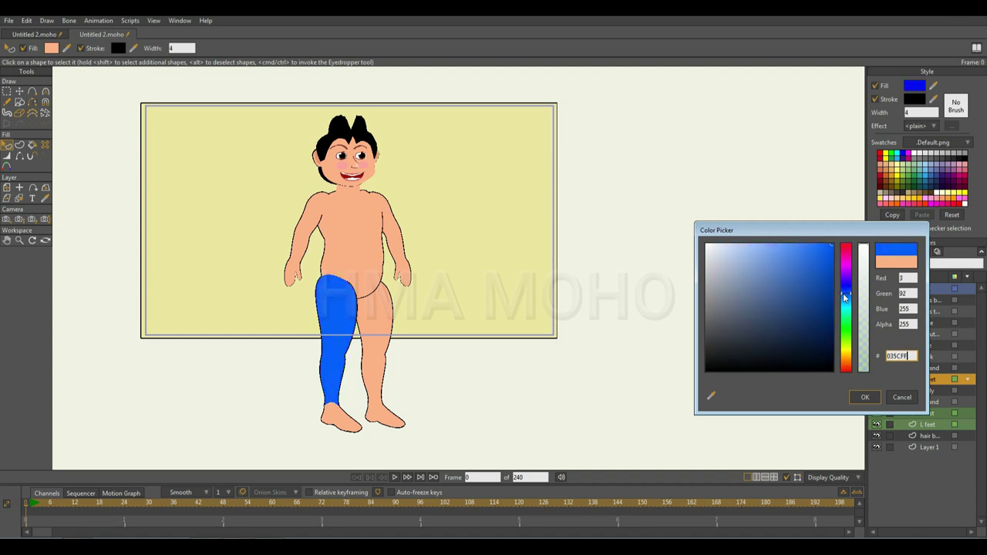
click(847, 277)
click(832, 269)
drag(835, 270, 835, 227)
drag(846, 306, 846, 296)
click(864, 397)
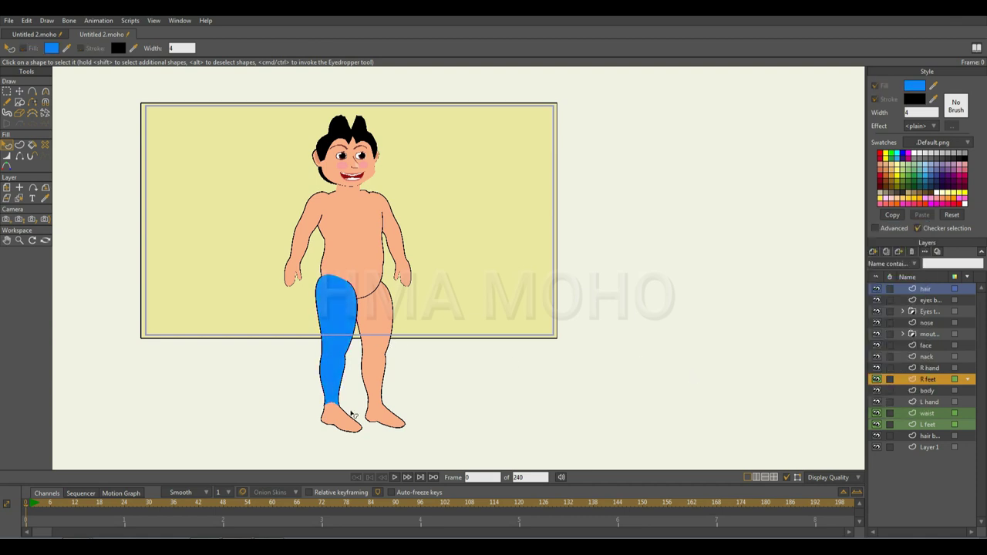
Fill the foot shape on the "R feet" layer with brown 7F330D as a shoe.
scroll(382, 384, up, 3)
scroll(373, 405, down, 2)
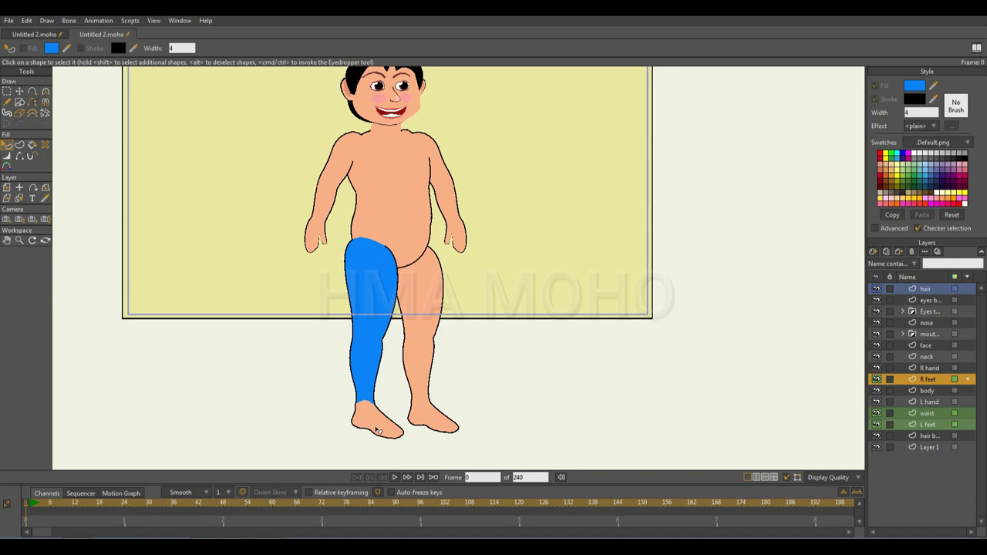
click(383, 430)
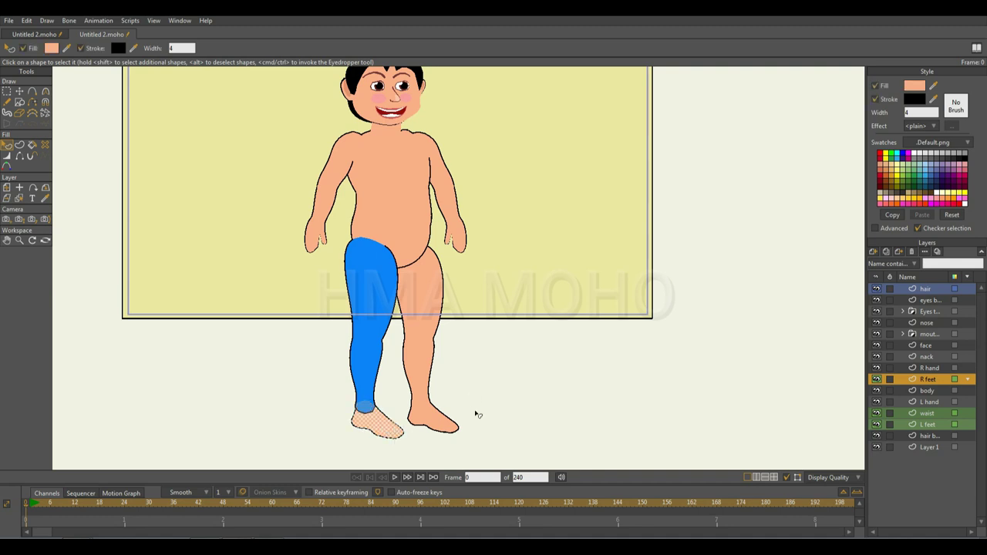
click(914, 86)
click(816, 366)
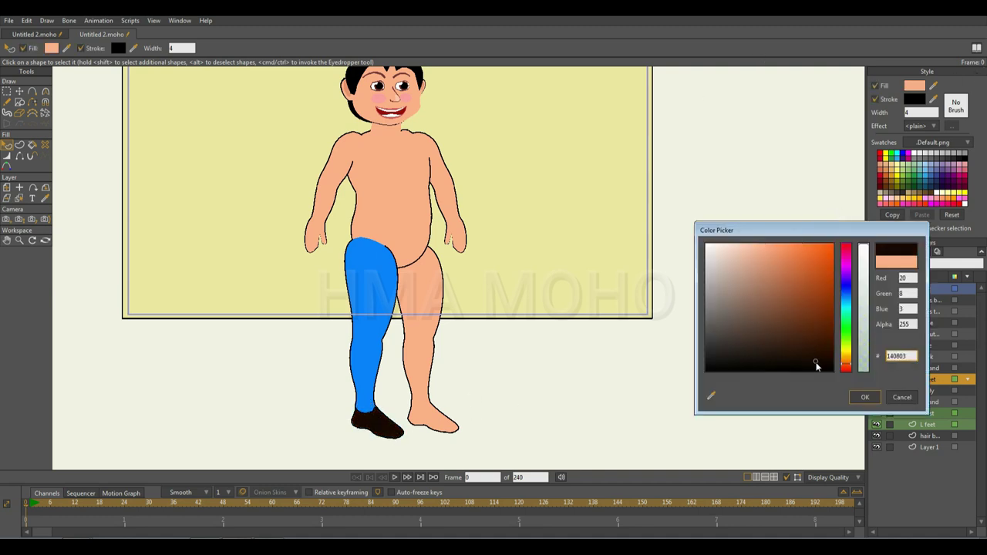
drag(816, 366, 821, 311)
click(864, 397)
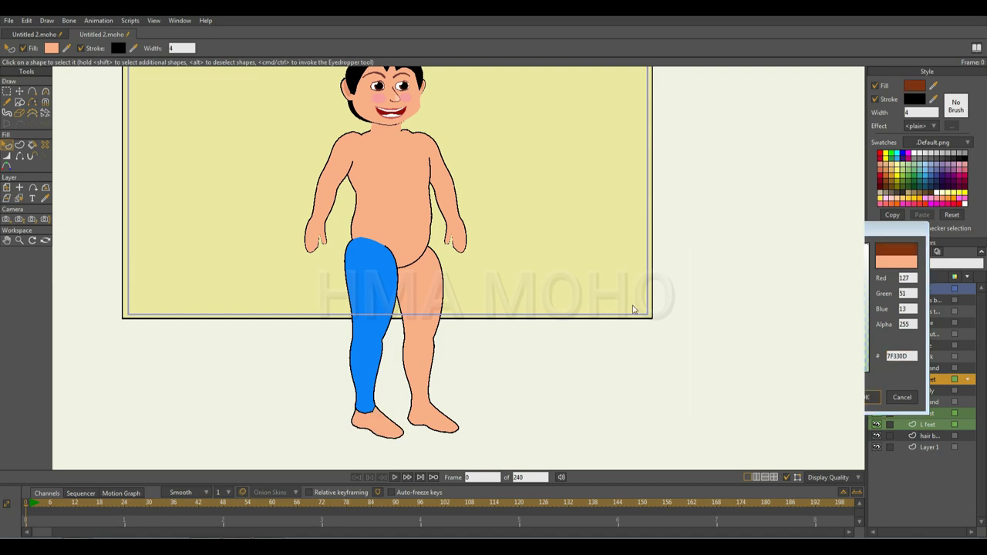
Fill the leg on the "L feet" layer with the blue sampled from the other leg.
key(q)
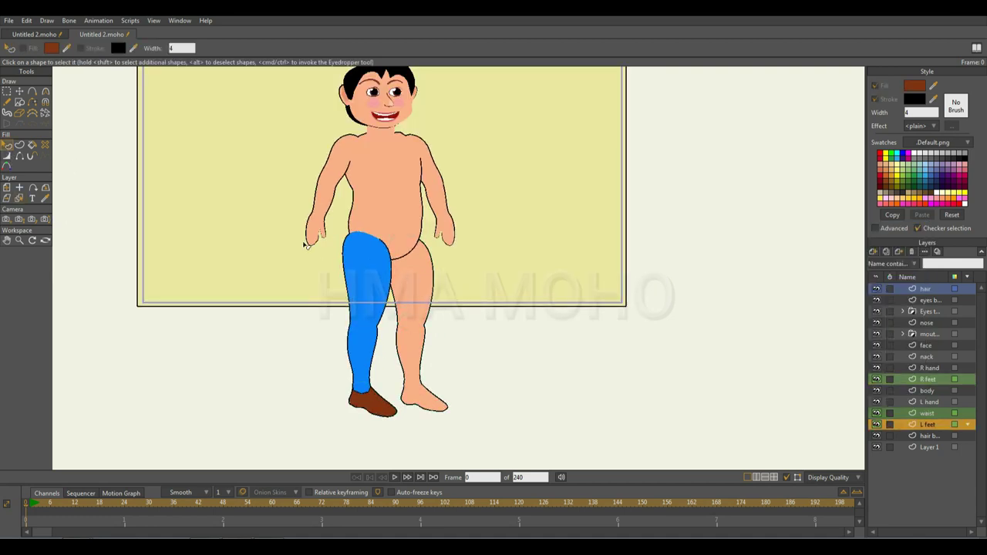
click(412, 308)
ctrl+click(368, 289)
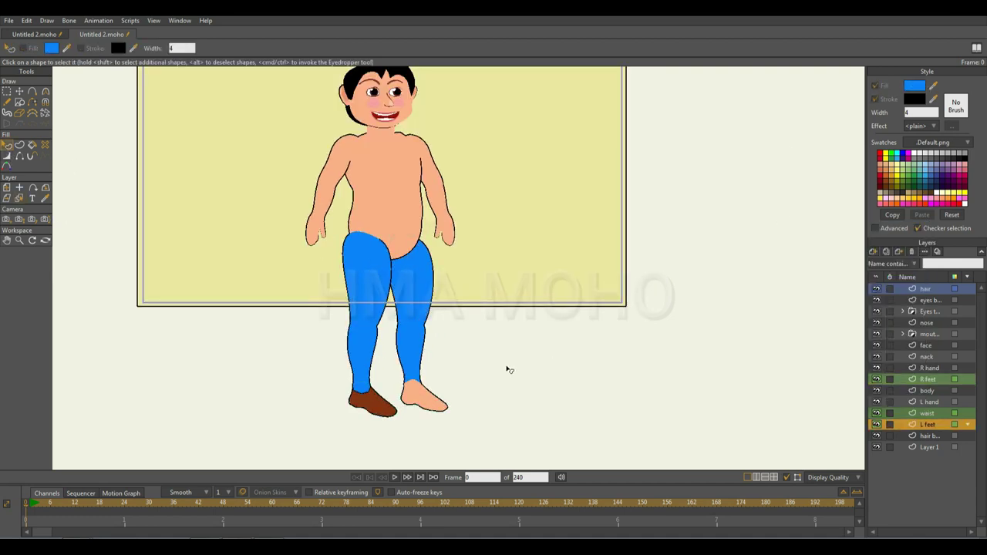
Fill the foot on the "L feet" layer with the brown sampled from the other shoe.
click(431, 405)
drag(934, 87, 376, 401)
key(Return)
scroll(403, 339, down, 5)
scroll(401, 255, up, 6)
scroll(402, 241, down, 5)
scroll(403, 240, up, 1)
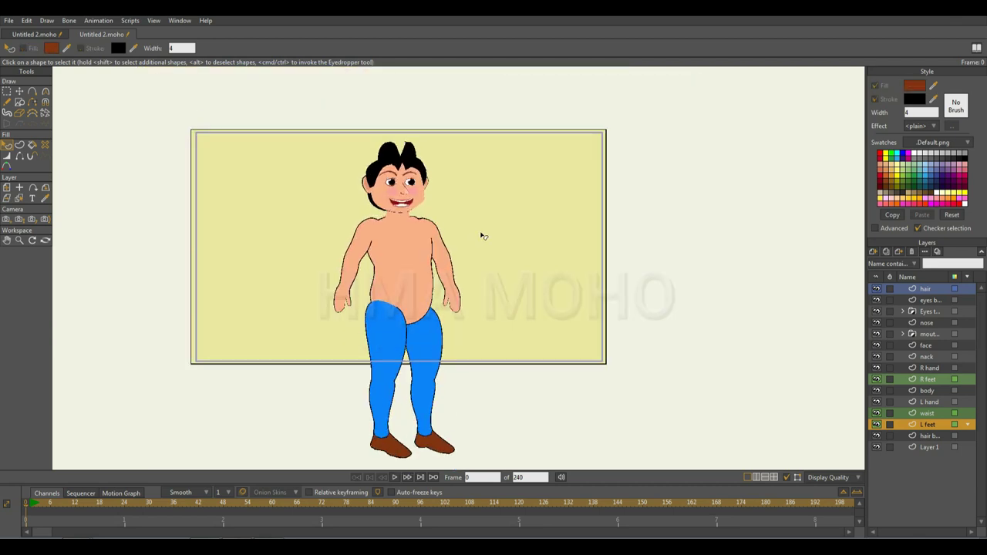
scroll(493, 251, up, 1)
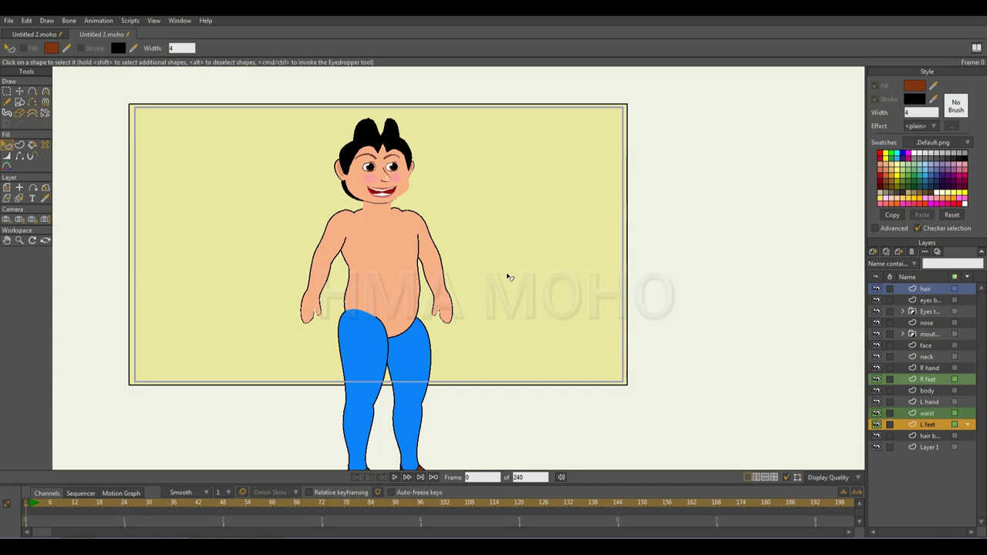
scroll(494, 275, down, 1)
scroll(498, 276, up, 1)
Fill the torso shape on the "body" layer with a magenta pink as a shirt.
click(7, 157)
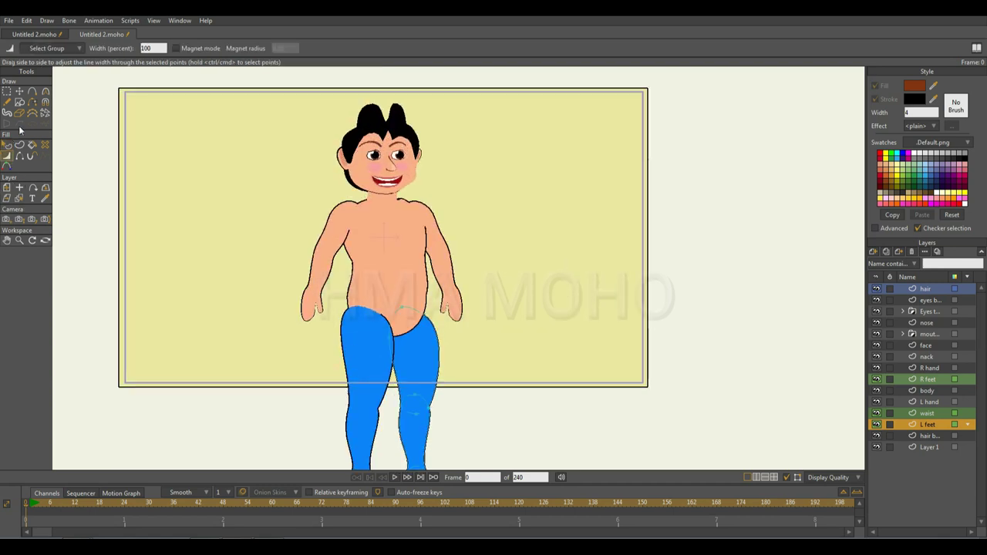
click(19, 91)
click(19, 199)
click(375, 258)
key(q)
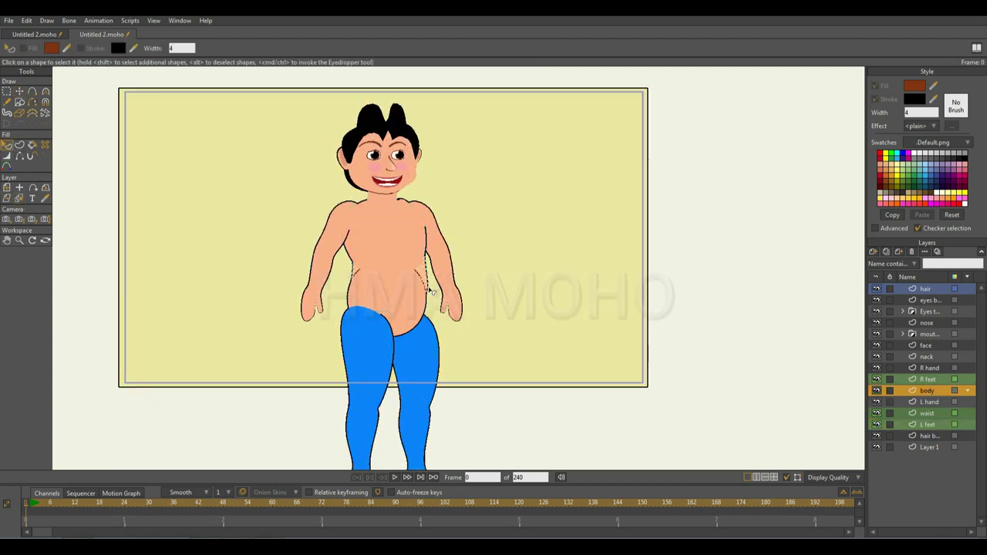
click(391, 228)
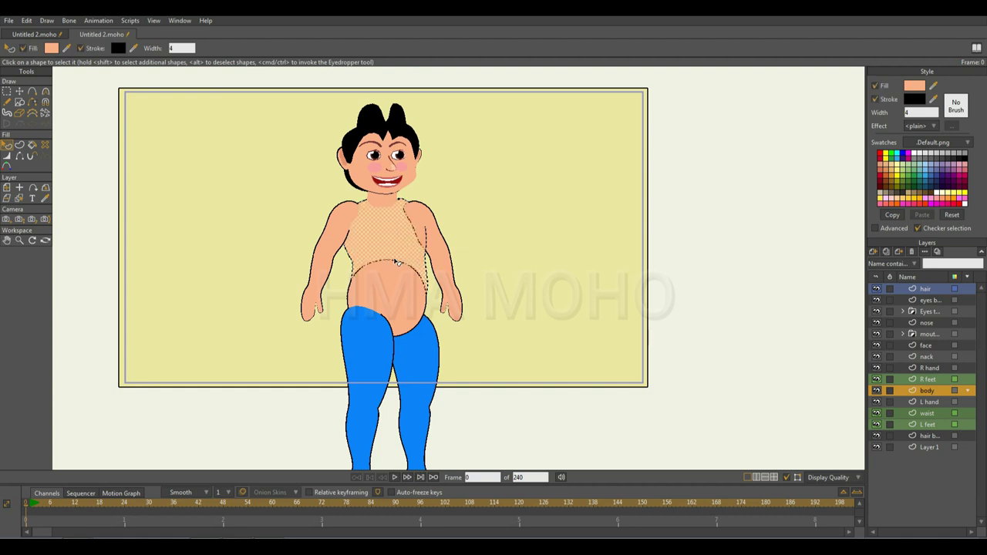
click(914, 86)
mouse_move(811, 269)
mouse_down()
mouse_move(824, 258)
mouse_move(826, 274)
mouse_move(846, 279)
mouse_move(849, 259)
mouse_up()
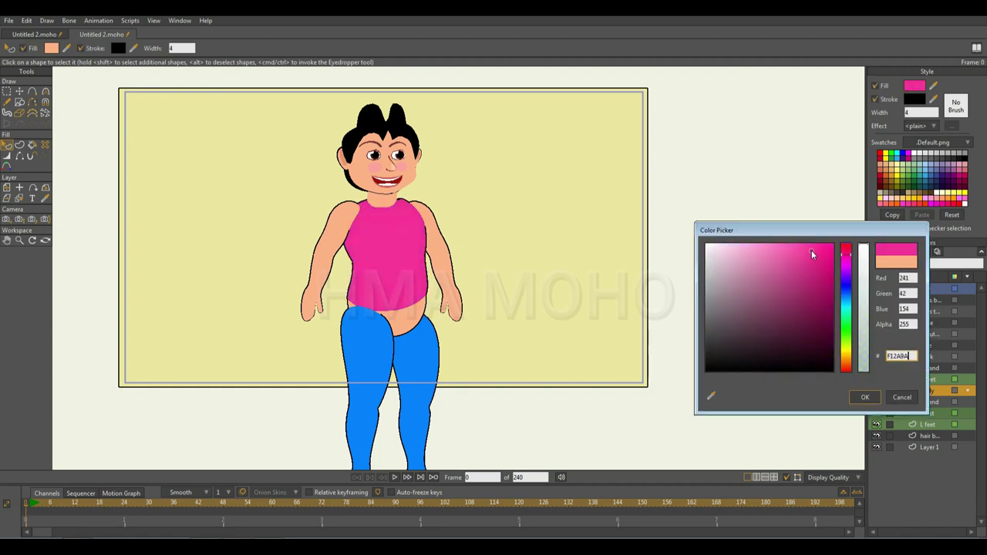
click(862, 397)
scroll(442, 224, down, 2)
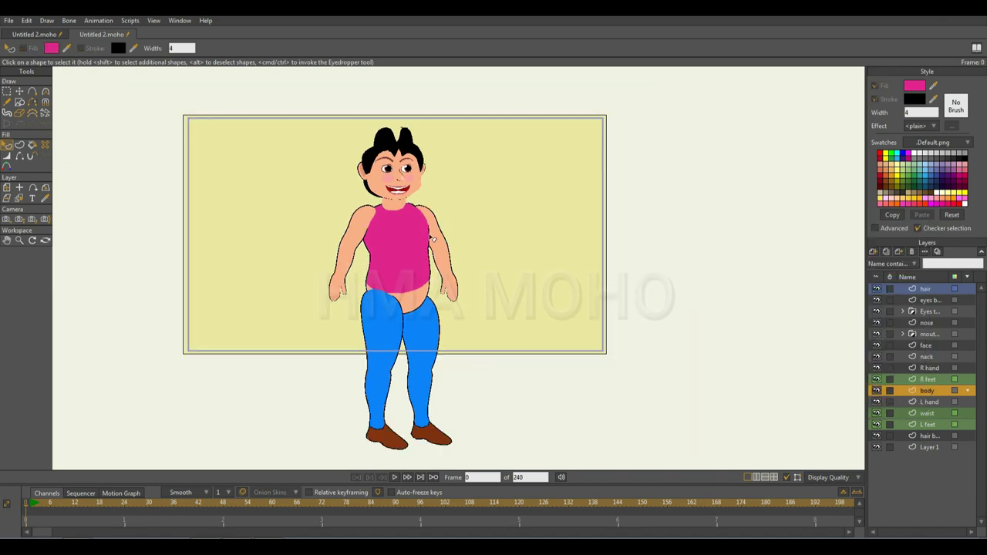
Fill the waist shape on the "waist" layer with the blue sampled from the trouser leg.
scroll(431, 237, up, 5)
click(19, 199)
click(407, 354)
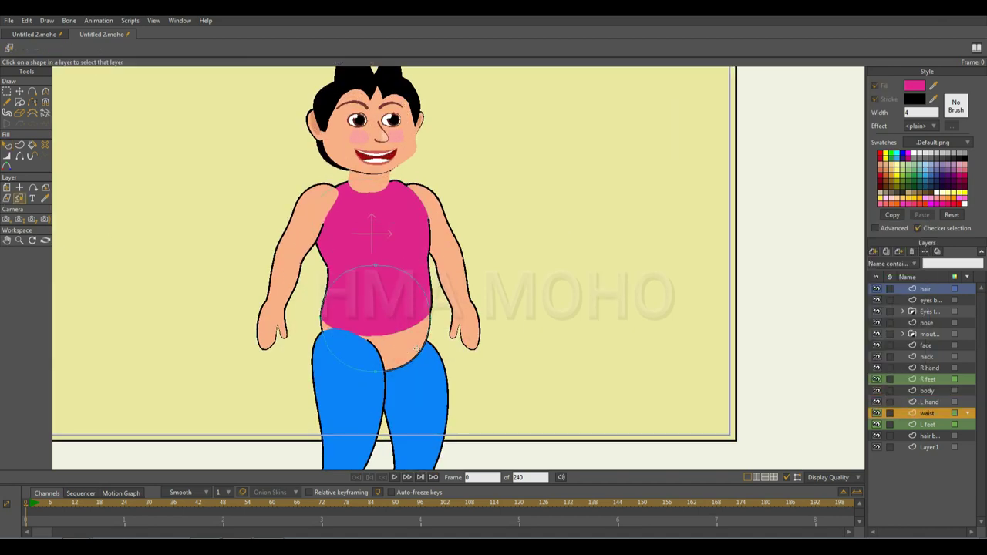
scroll(416, 350, down, 2)
scroll(416, 349, up, 2)
click(7, 145)
click(414, 337)
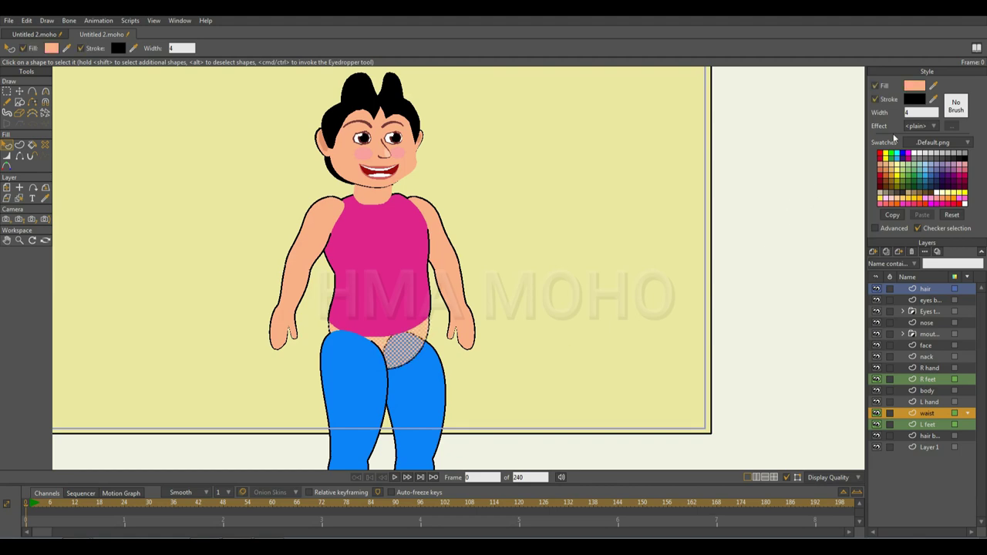
drag(933, 85, 424, 370)
click(551, 352)
Check how the shirt, waist, trousers and shoes fit together on the whole figure and up close.
scroll(447, 305, down, 3)
scroll(436, 293, up, 2)
scroll(437, 294, down, 2)
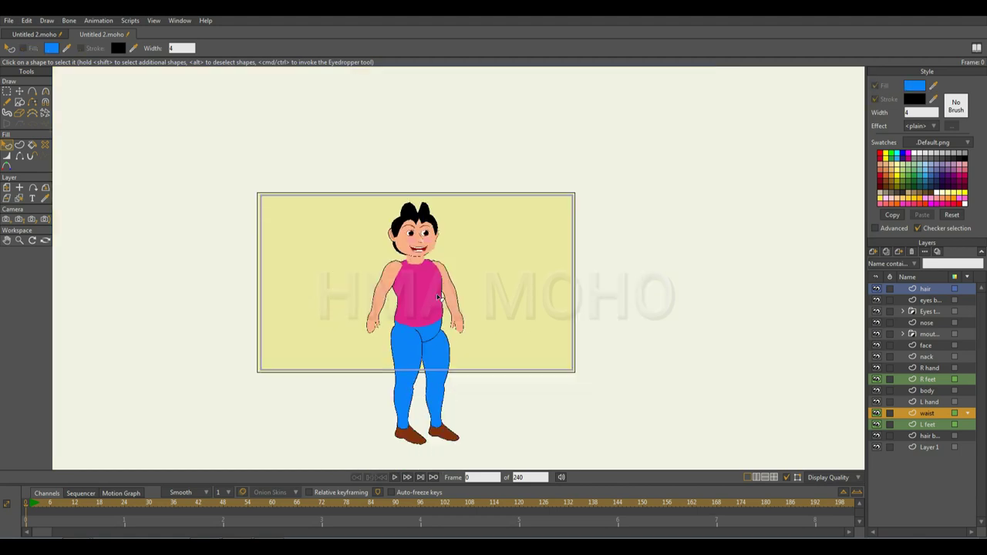
scroll(467, 236, up, 3)
scroll(486, 266, down, 2)
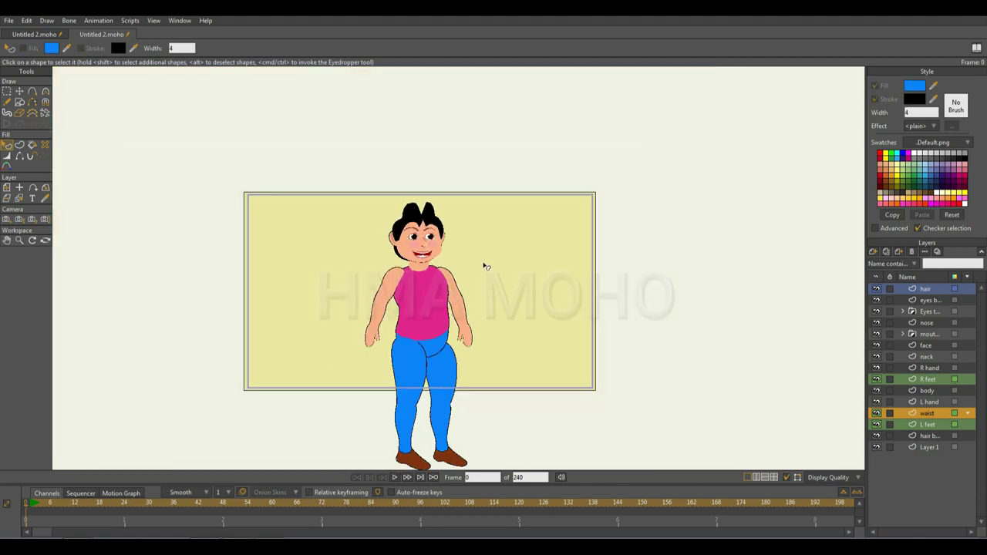
scroll(486, 266, up, 3)
scroll(486, 266, down, 3)
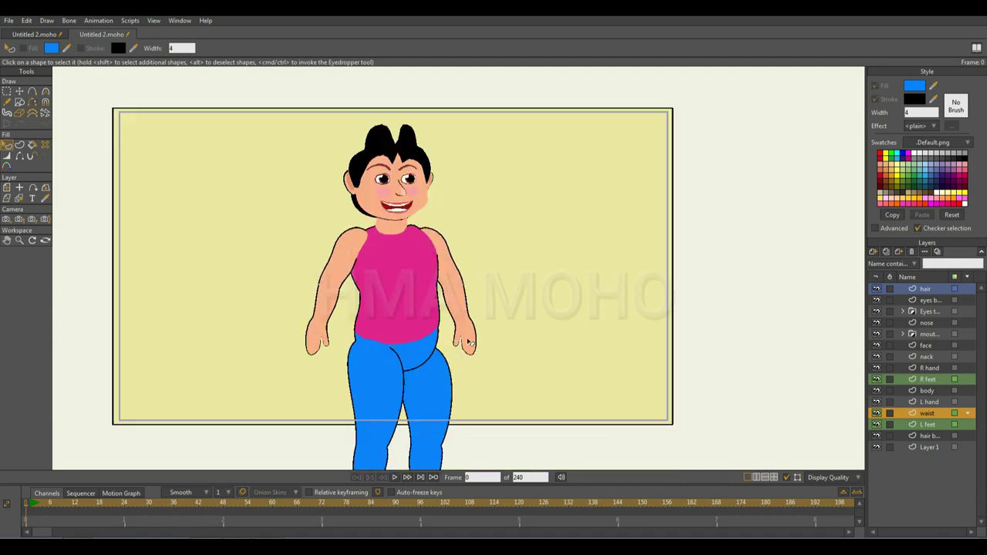
scroll(496, 308, up, 2)
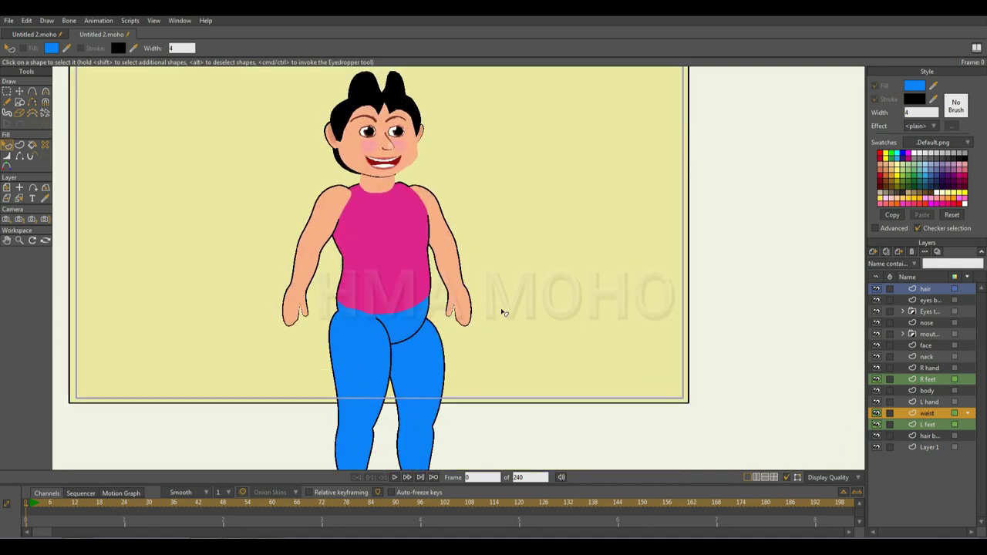
Reshape the outline on the "waist" layer by moving its side point slightly outward and lowering its top point.
click(8, 91)
click(20, 199)
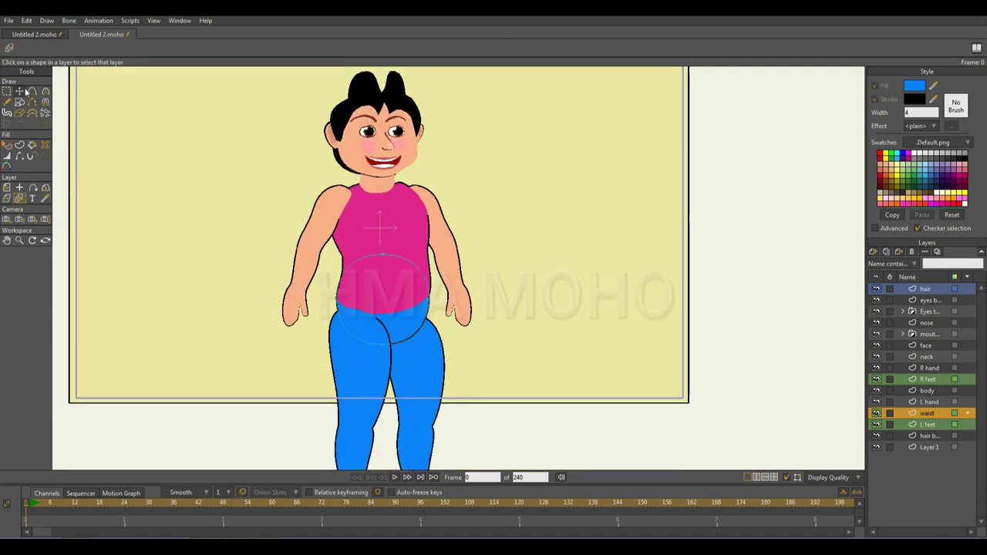
key(t)
scroll(438, 246, up, 2)
click(433, 310)
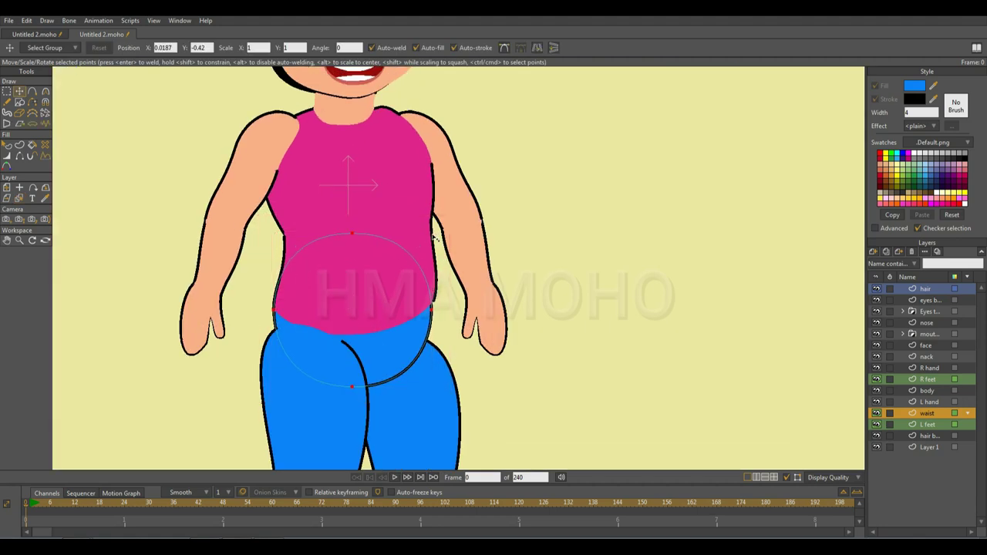
drag(433, 310, 435, 311)
drag(355, 234, 355, 247)
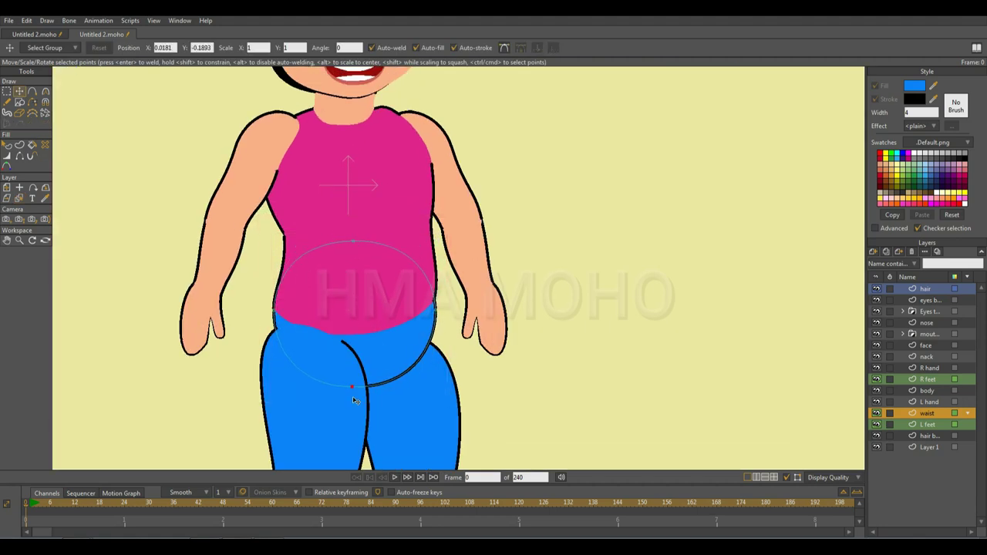
drag(353, 397, 353, 394)
scroll(360, 397, down, 4)
scroll(365, 399, up, 2)
click(7, 145)
scroll(373, 278, down, 3)
scroll(373, 279, up, 3)
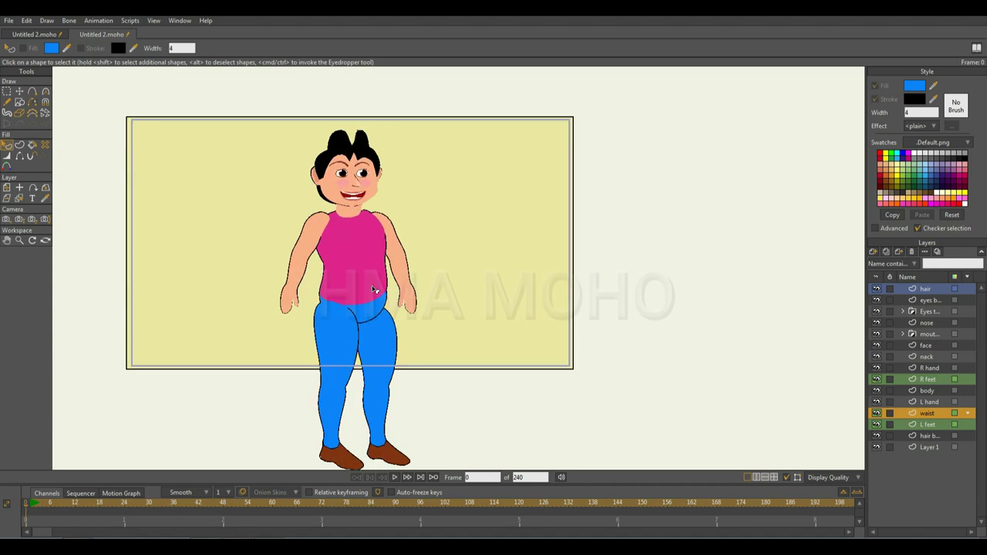
Reshape the shirt on the "body" layer by lowering its hem at the waist and adjusting the curvature of its side.
click(19, 198)
click(348, 224)
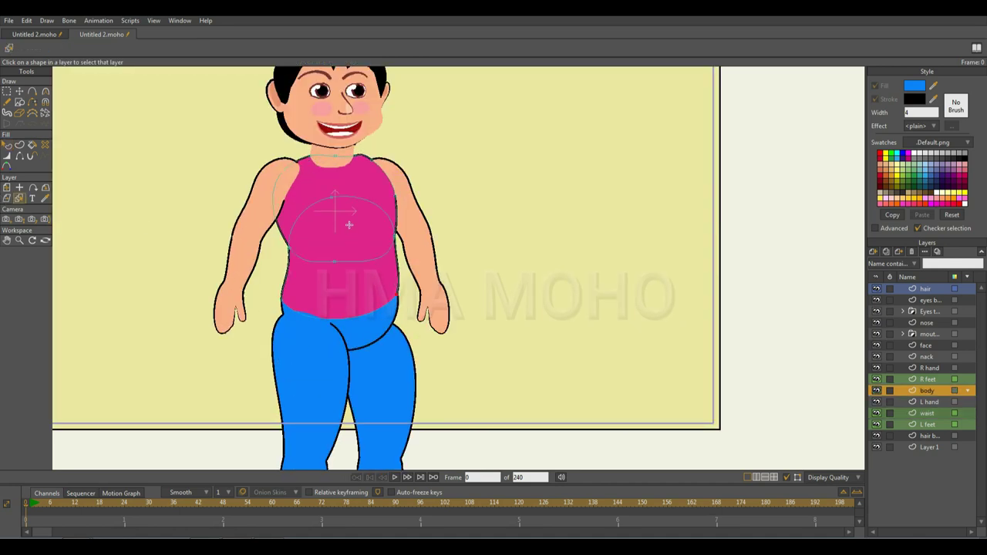
click(19, 91)
drag(401, 304, 400, 314)
drag(288, 308, 283, 279)
click(45, 91)
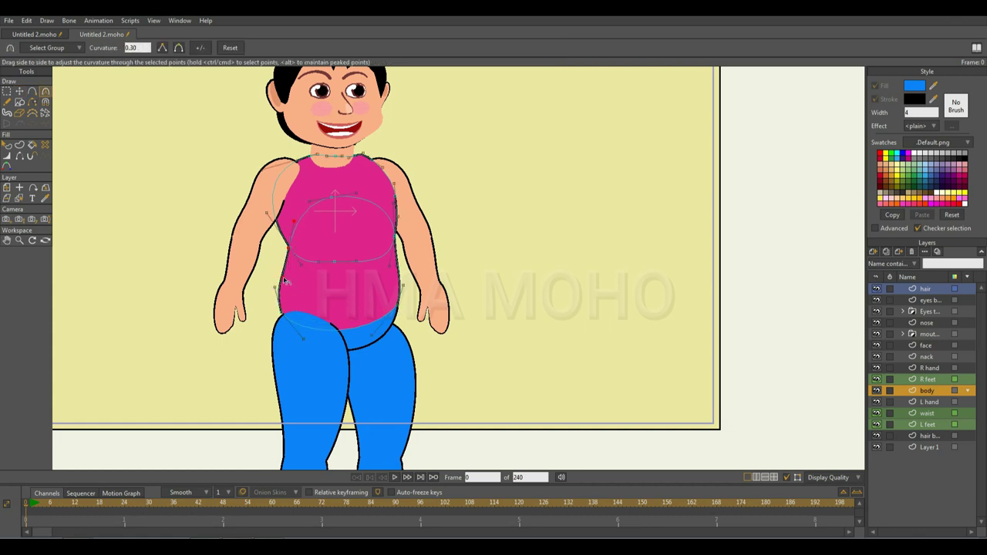
drag(400, 273, 390, 271)
scroll(351, 245, down, 2)
scroll(377, 305, up, 3)
click(8, 146)
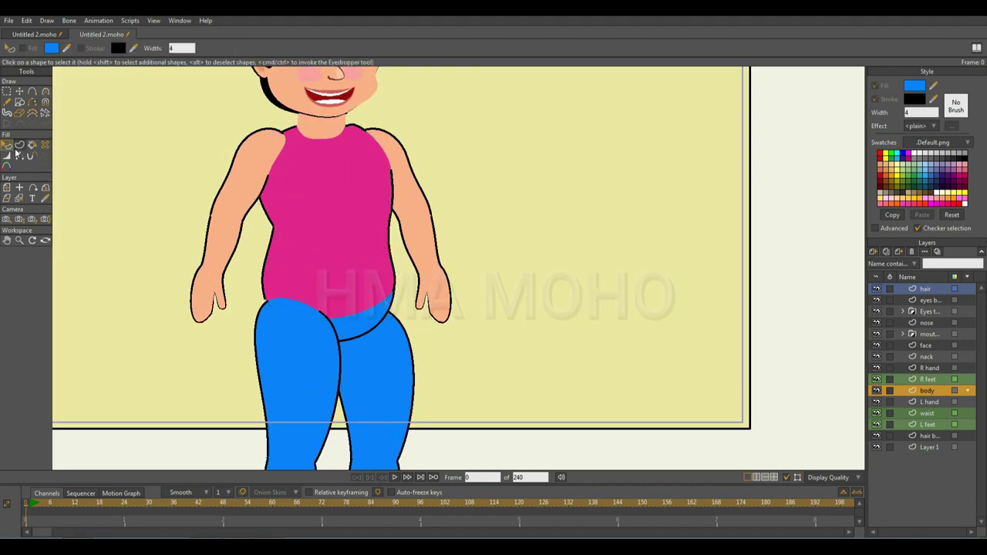
scroll(389, 250, down, 3)
scroll(434, 342, up, 1)
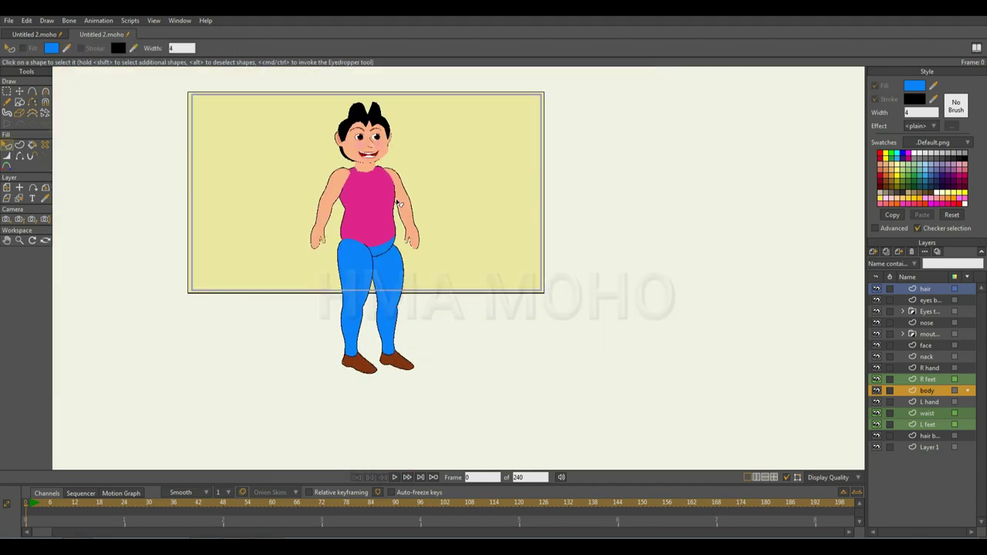
scroll(399, 202, up, 1)
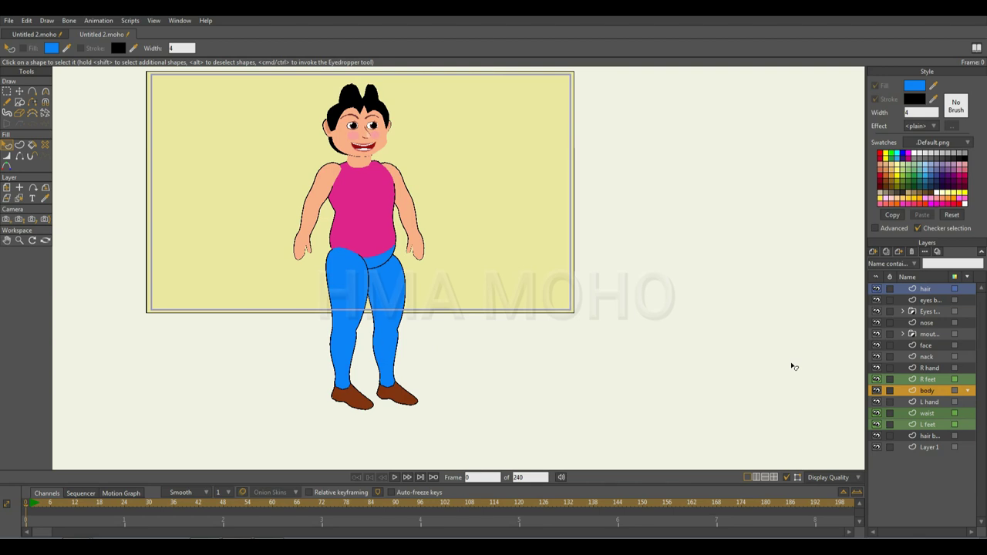
click(941, 400)
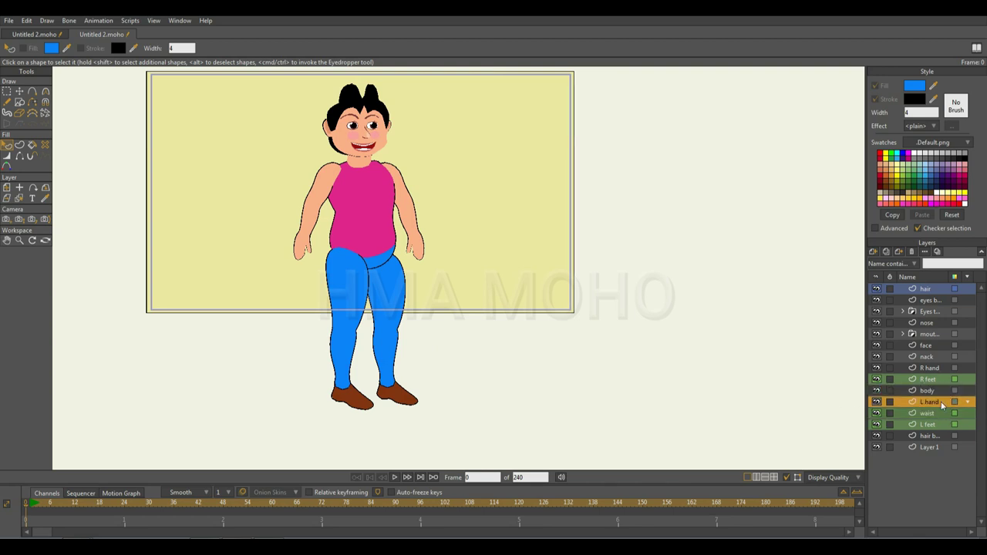
click(940, 378)
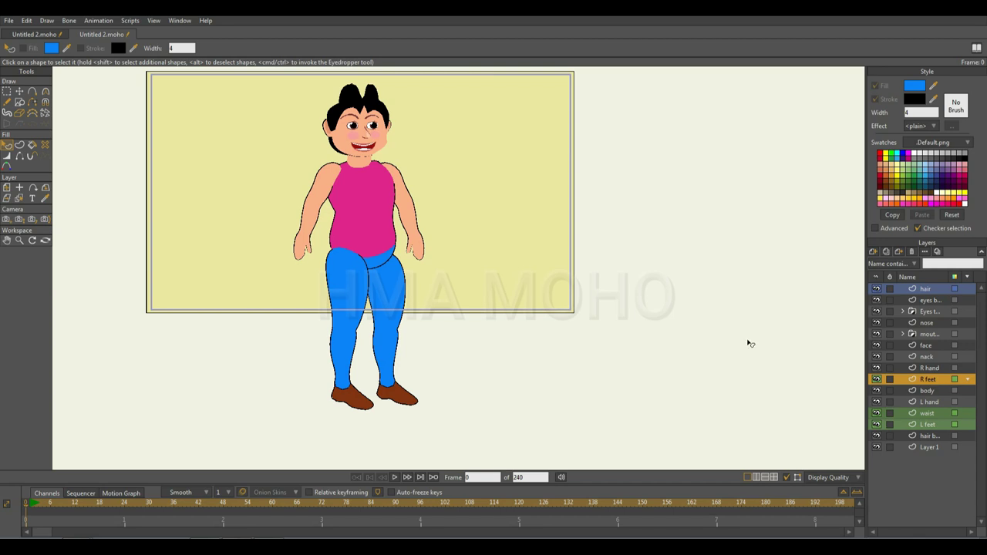
scroll(378, 176, up, 3)
scroll(396, 272, down, 5)
scroll(388, 236, up, 4)
scroll(388, 236, down, 4)
scroll(395, 337, up, 3)
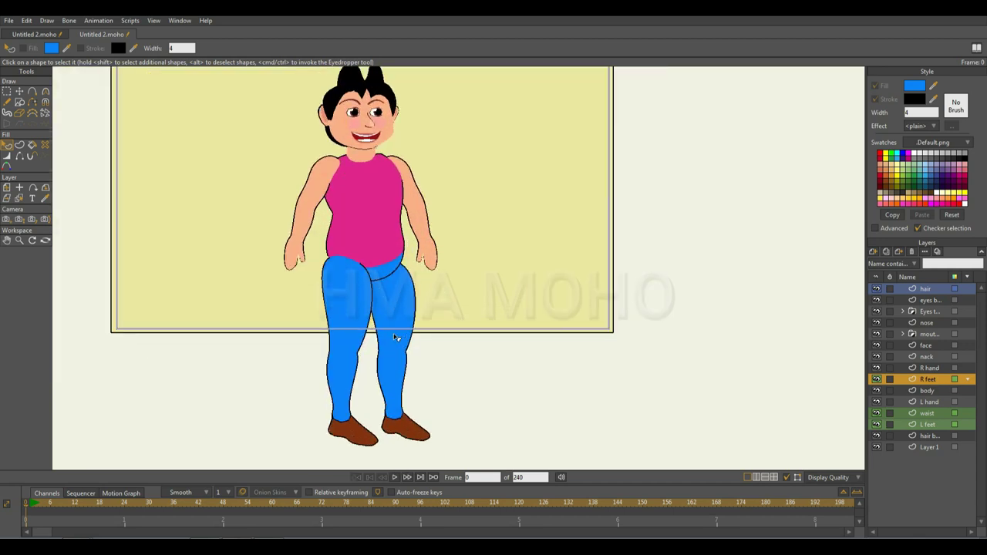
scroll(395, 338, down, 2)
Enlarge the yellow background rectangle on "Layer 1" to cover the whole figure and centre it behind the character.
click(929, 446)
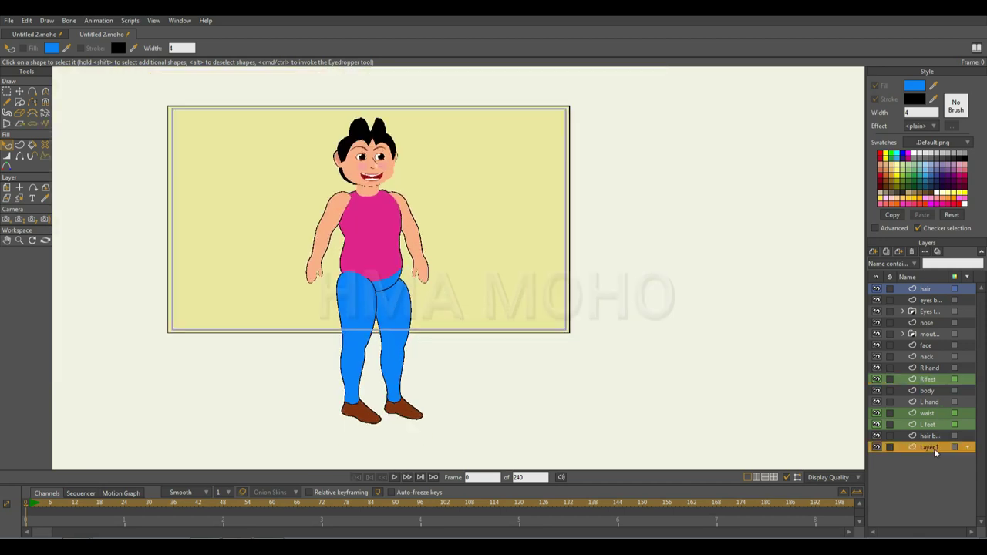
click(20, 91)
drag(570, 333, 755, 439)
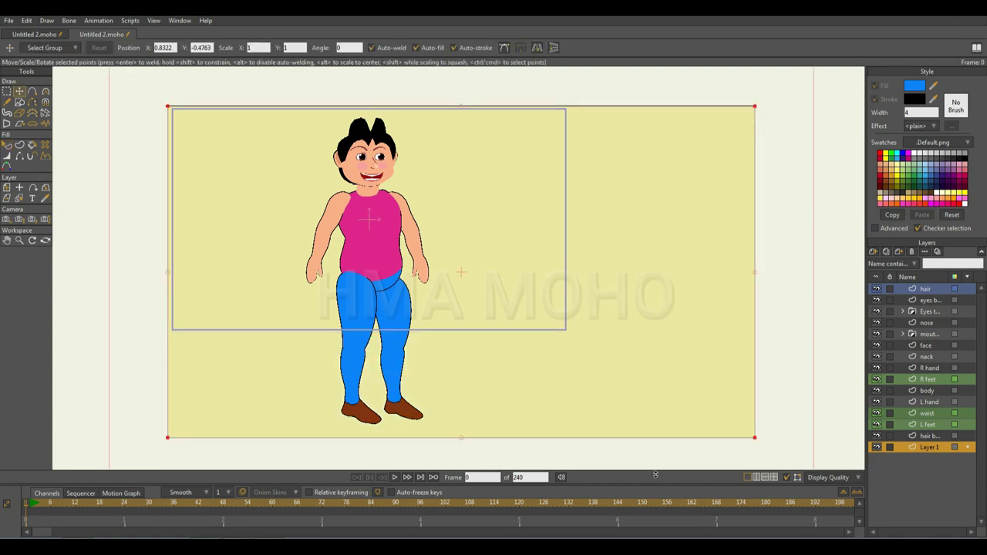
drag(602, 380, 517, 368)
Check the full character from head to shoes against the enlarged background.
scroll(469, 357, up, 1)
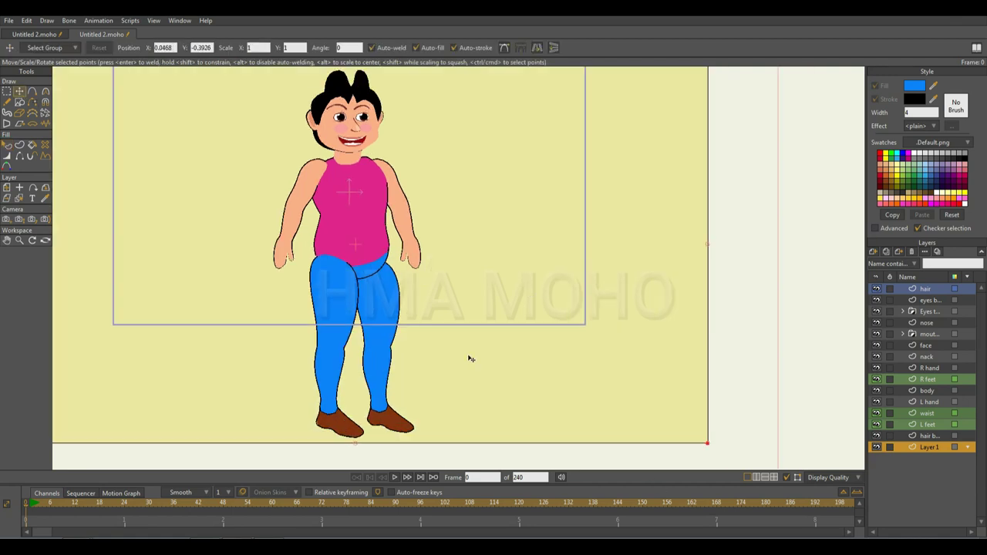
scroll(470, 358, down, 1)
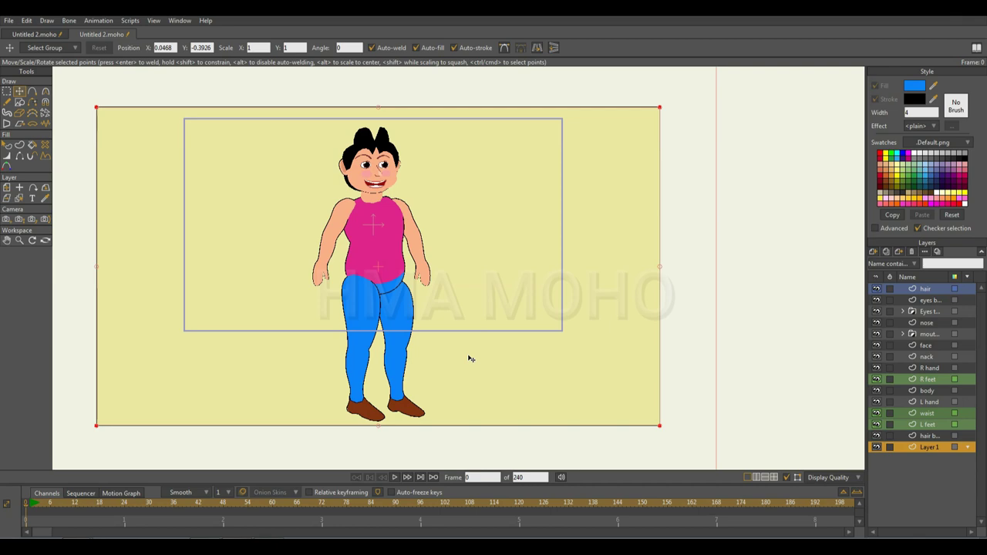
scroll(378, 177, up, 2)
scroll(385, 208, down, 2)
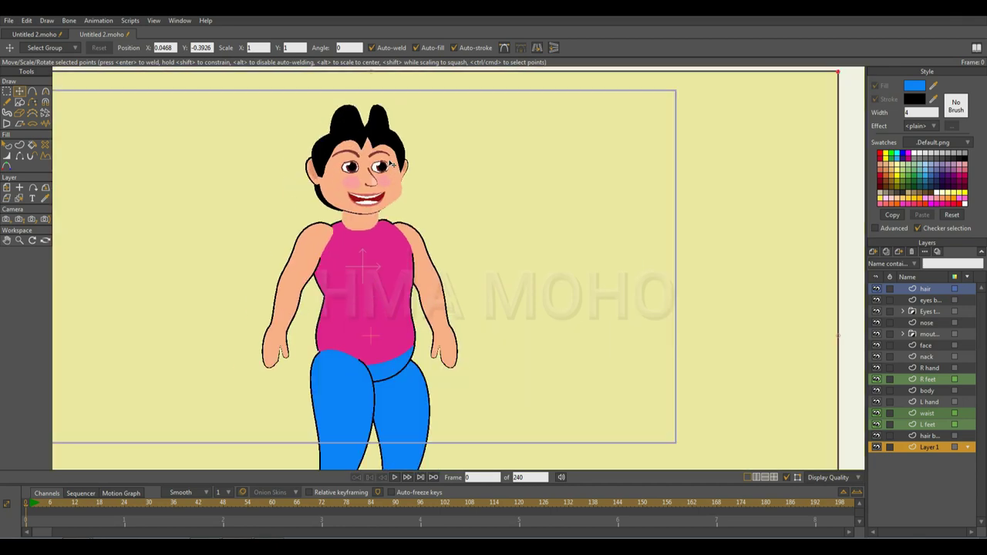
scroll(384, 208, up, 2)
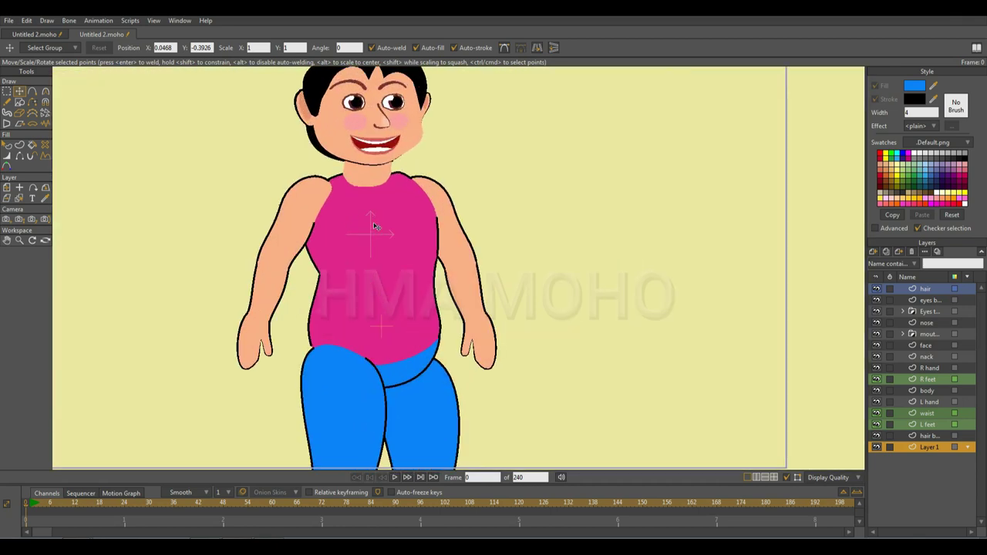
scroll(373, 222, down, 2)
scroll(440, 327, down, 3)
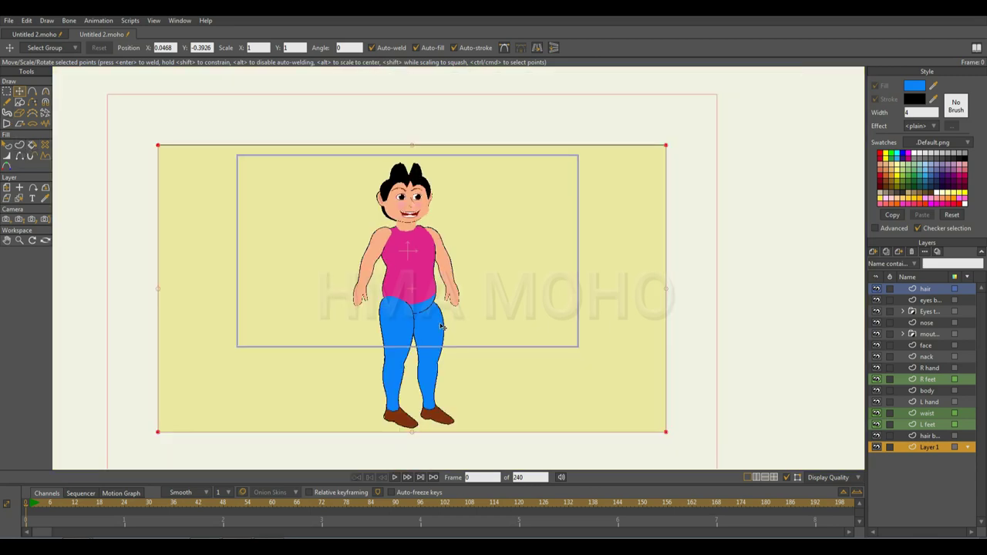
scroll(441, 327, up, 2)
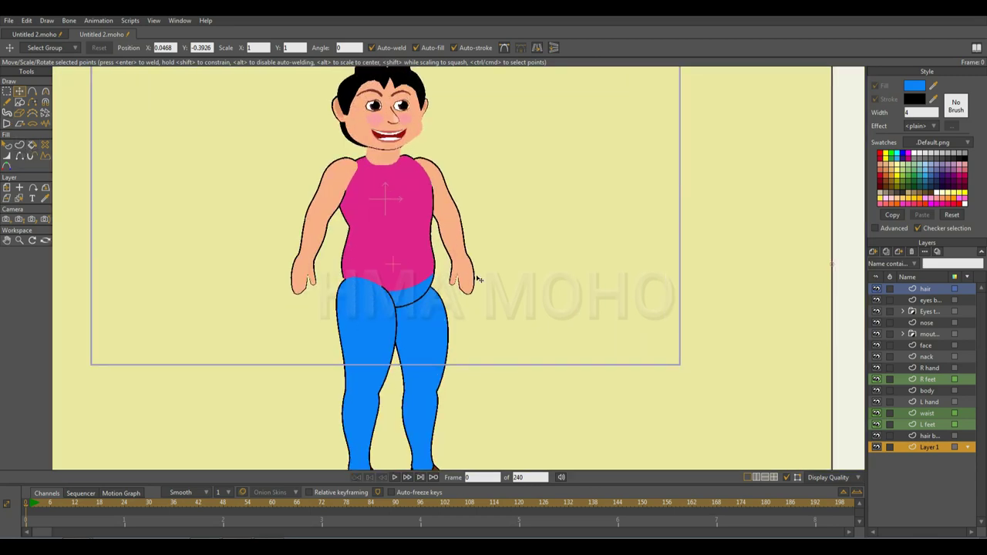
scroll(515, 173, up, 2)
Fill the arm shape on the "R hand" layer with the shirt's pink lightened to EC5AAC as a sleeve.
click(8, 146)
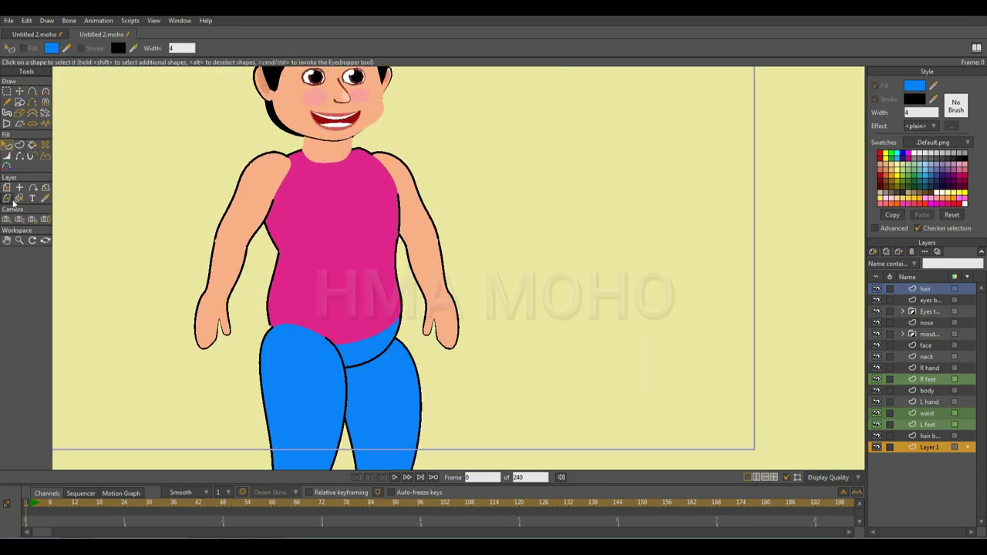
click(18, 199)
click(268, 199)
scroll(355, 235, down, 2)
click(7, 145)
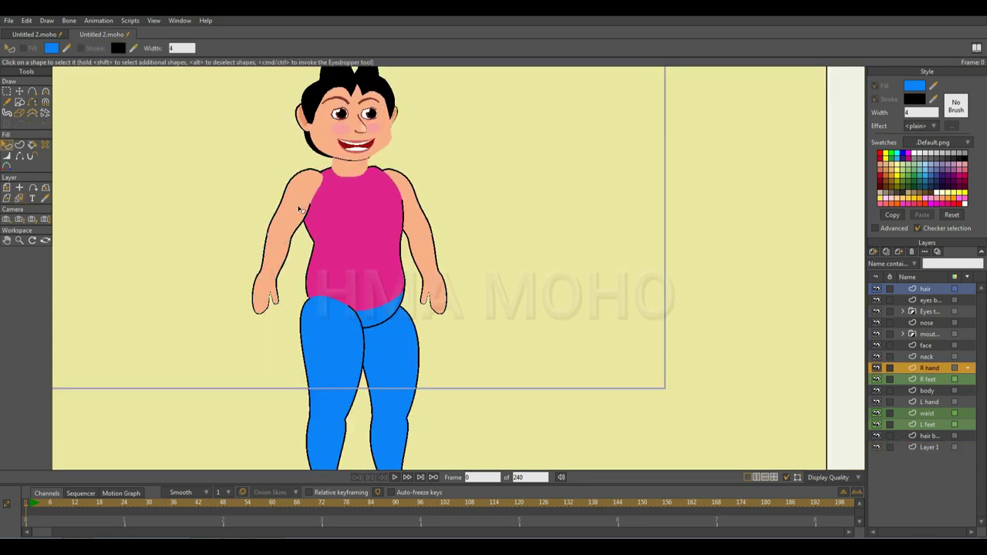
click(301, 210)
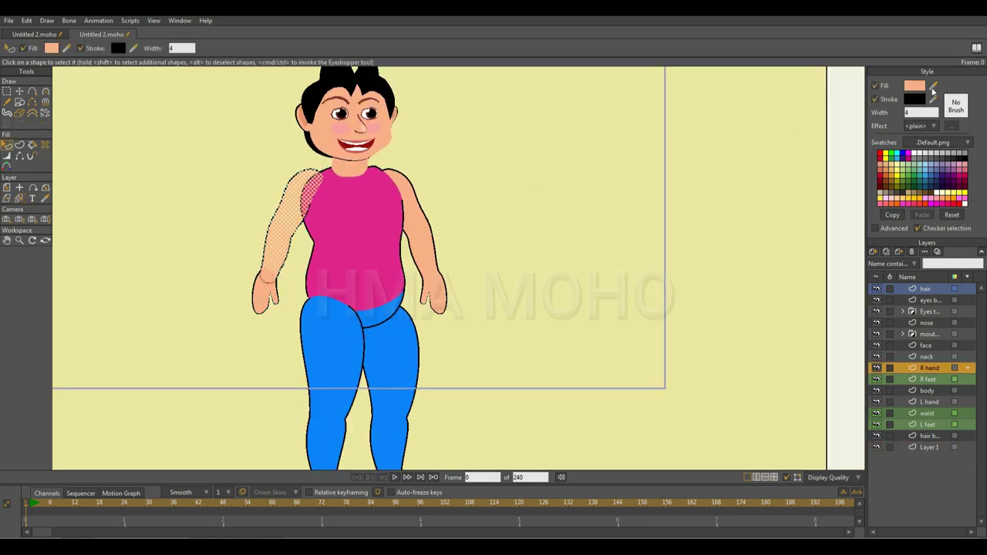
drag(932, 88, 359, 206)
click(909, 86)
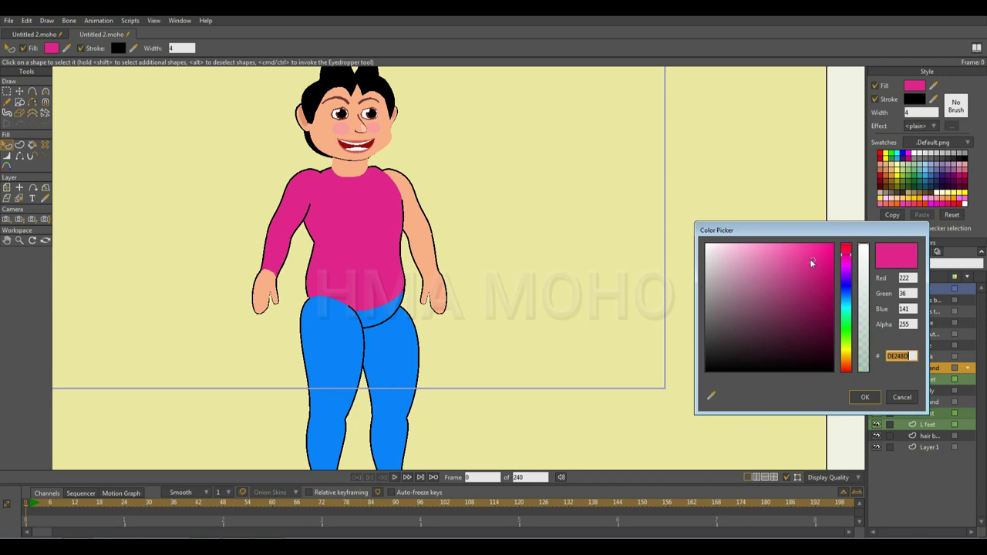
drag(810, 259, 785, 253)
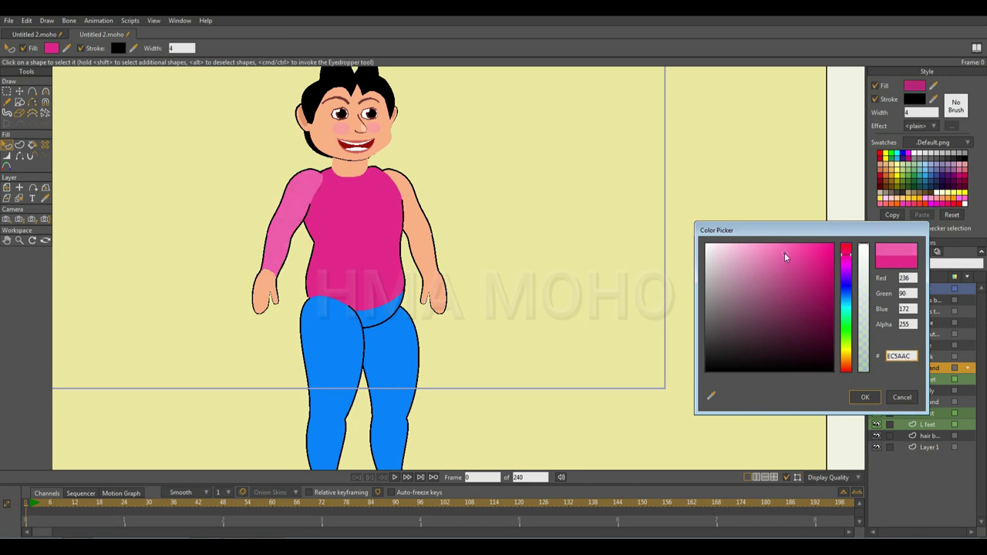
click(855, 398)
click(514, 271)
scroll(512, 271, down, 3)
scroll(501, 257, up, 4)
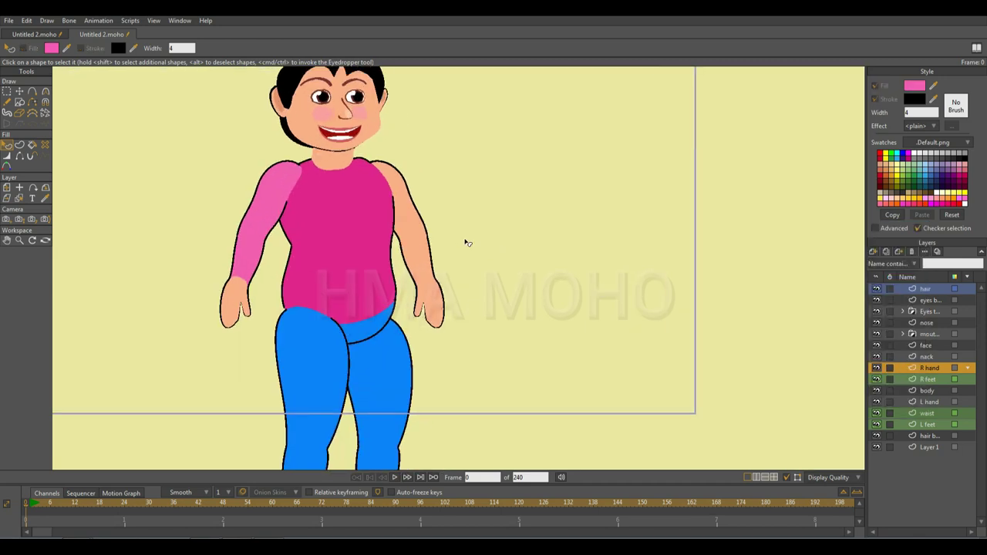
scroll(466, 242, down, 1)
scroll(442, 234, down, 3)
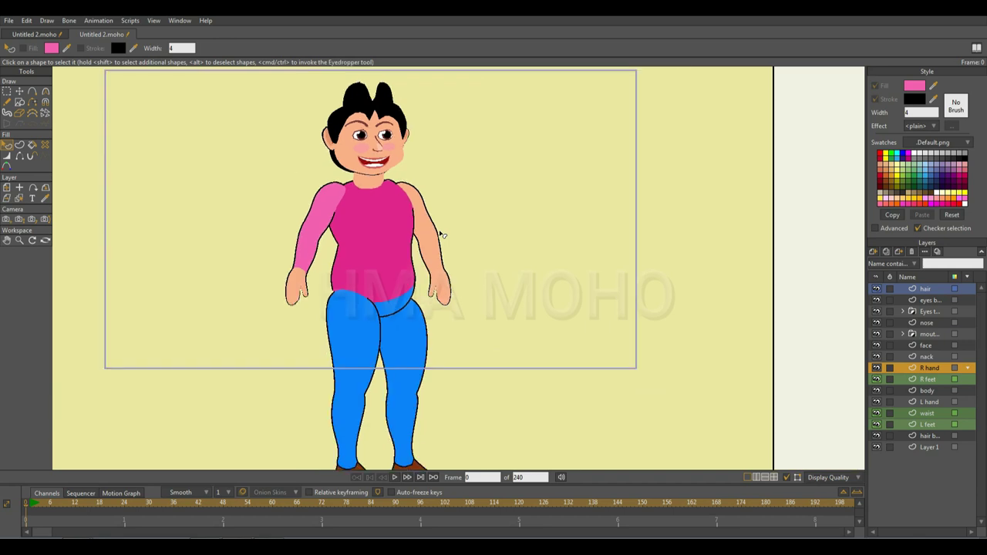
scroll(441, 234, up, 3)
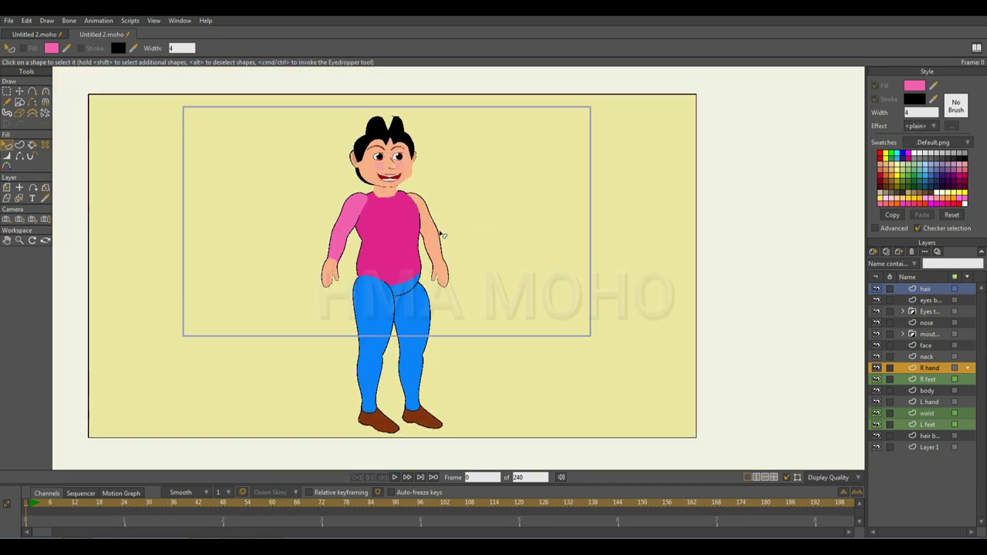
Fill the arm shape on the "L hand" layer with the same lighter pink as the other sleeve.
click(20, 198)
click(426, 226)
click(6, 145)
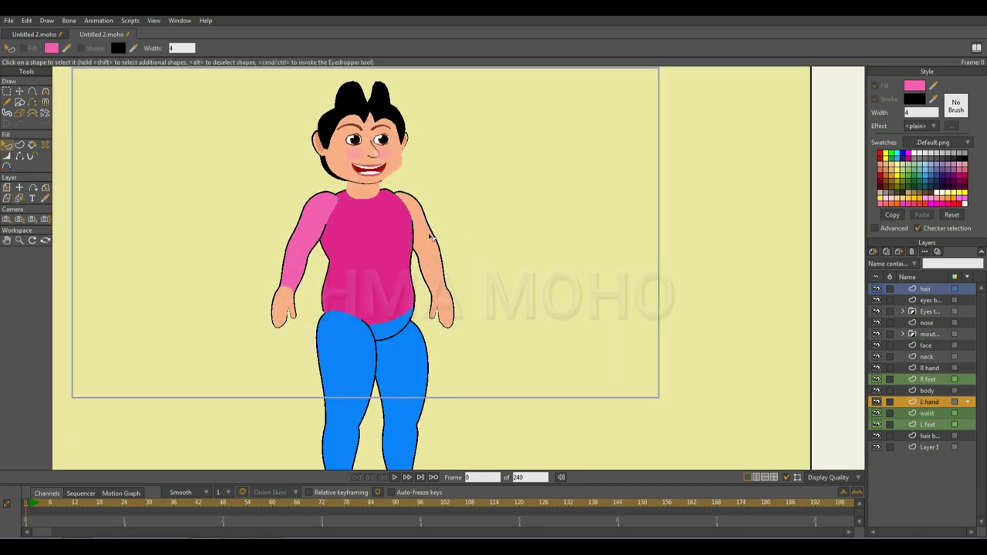
ctrl+click(323, 198)
click(590, 209)
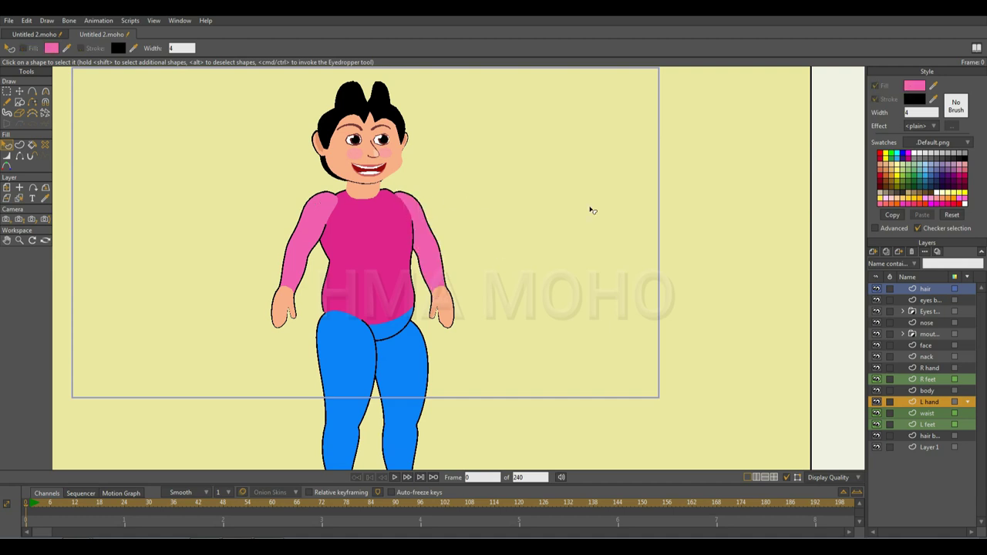
scroll(452, 216, down, 2)
scroll(378, 133, up, 3)
scroll(405, 215, down, 5)
scroll(404, 216, up, 2)
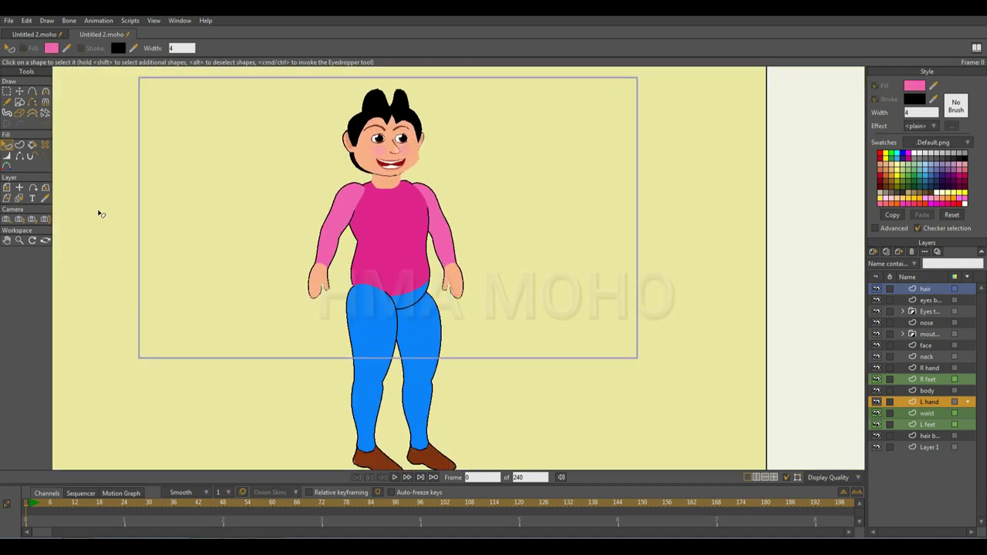
Widen and lower both hem corners of the shirt on the "body" layer so they overlap the trousers.
click(19, 198)
click(416, 234)
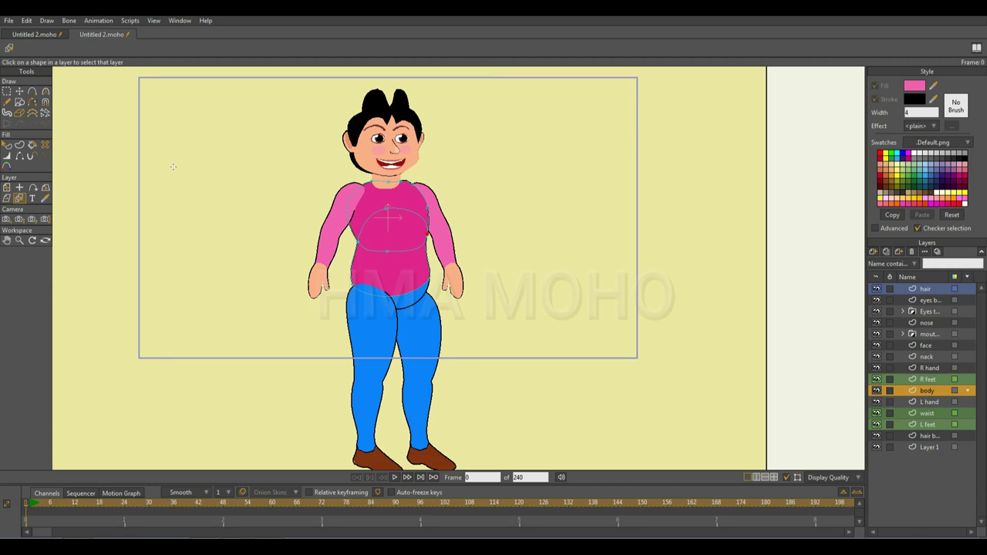
scroll(155, 169, down, 2)
scroll(235, 216, up, 3)
scroll(462, 327, down, 1)
scroll(304, 316, up, 1)
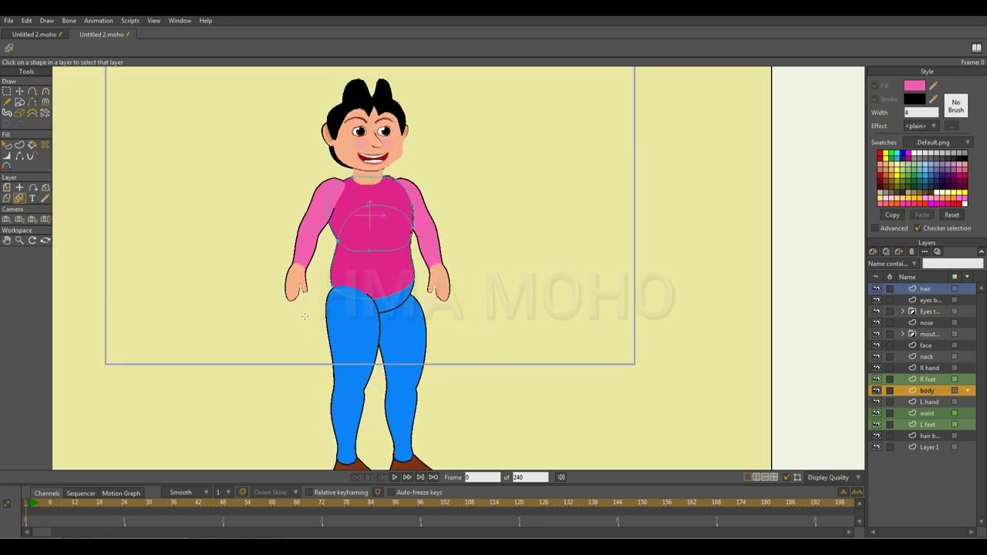
key(t)
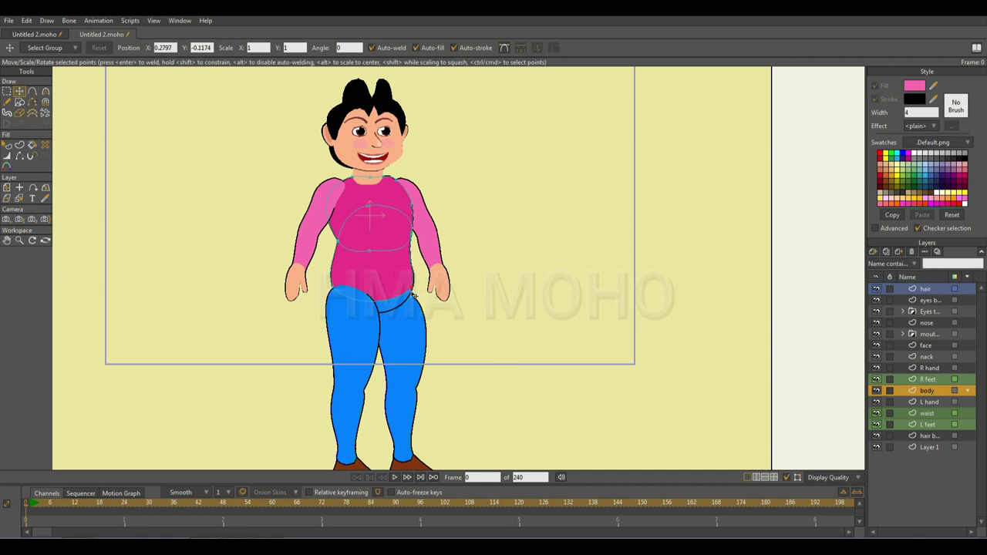
click(324, 289)
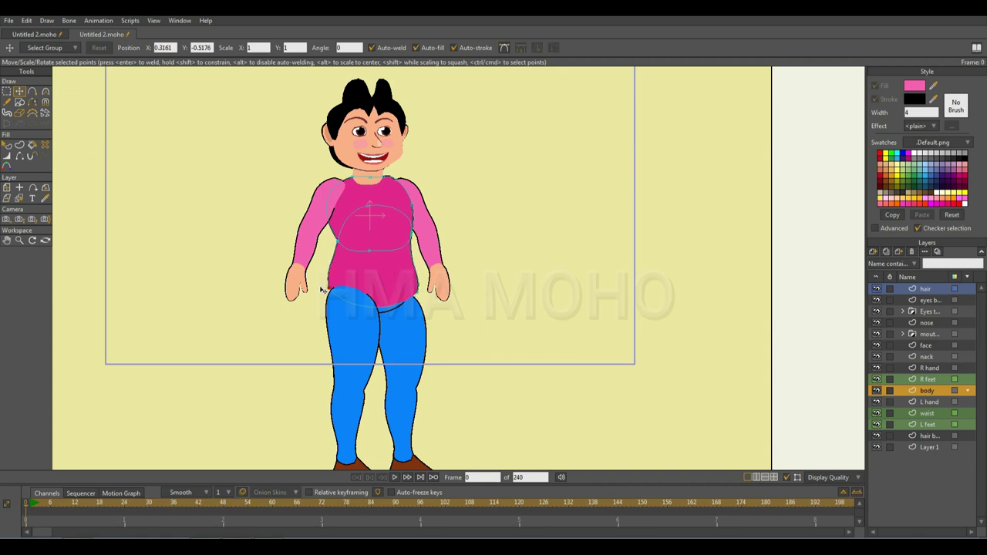
click(424, 285)
drag(417, 293, 418, 297)
drag(328, 292, 326, 295)
Check the widened shirt hem against the trousers and the whole figure.
scroll(393, 304, down, 3)
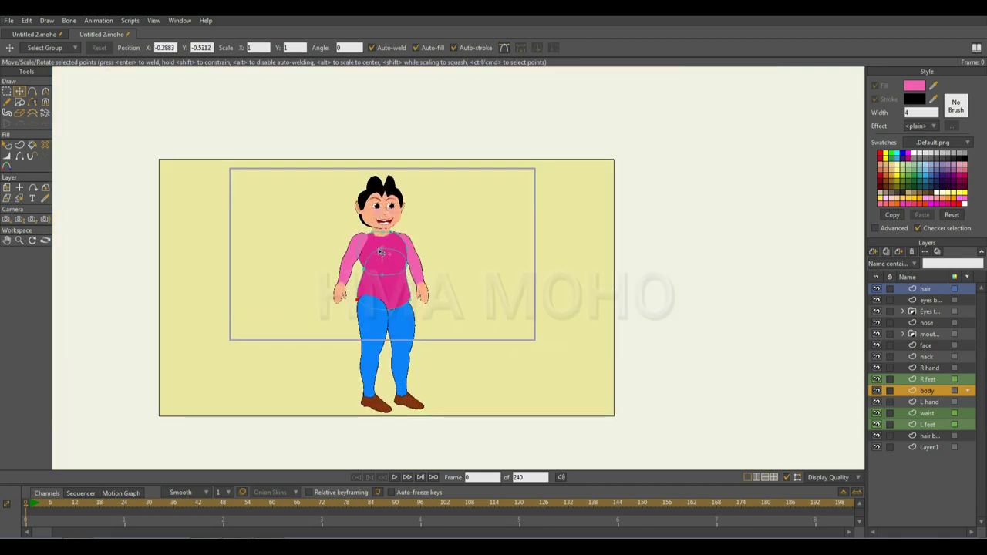
scroll(380, 252, up, 3)
scroll(380, 252, down, 2)
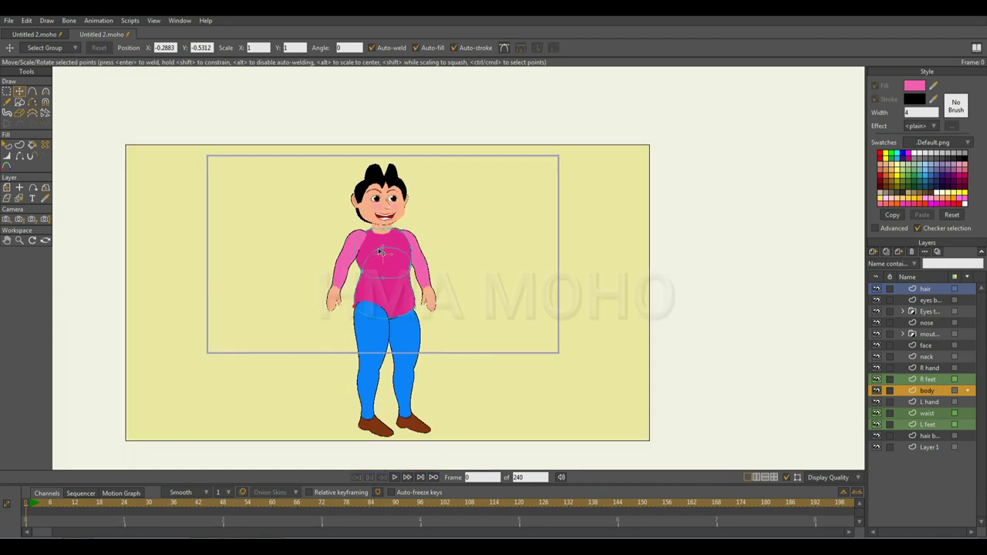
scroll(380, 252, up, 2)
scroll(361, 318, down, 3)
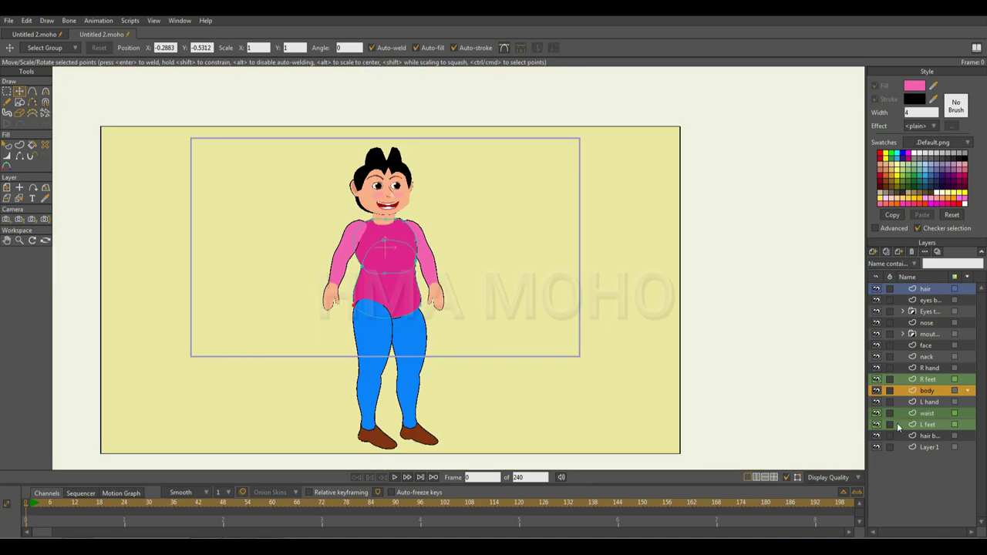
scroll(413, 305, down, 1)
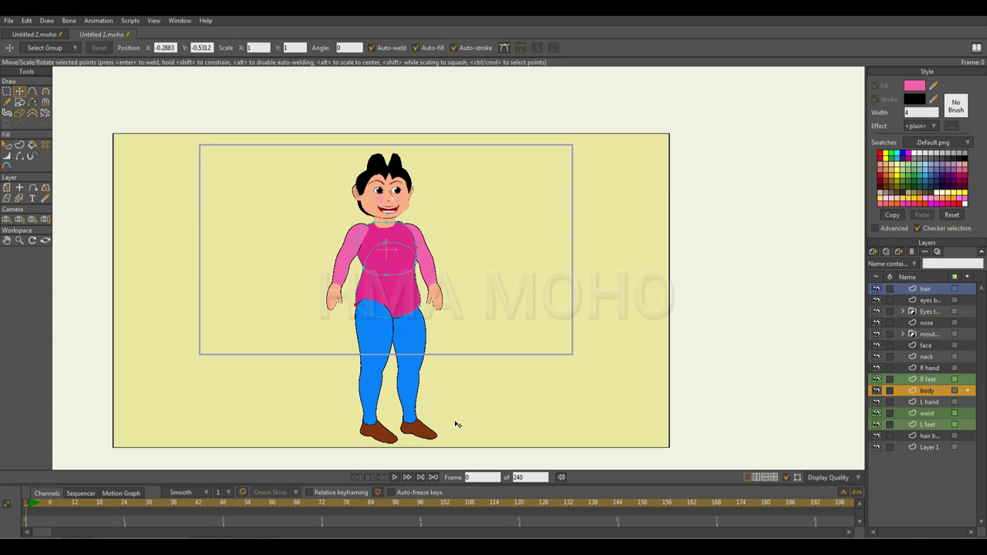
scroll(457, 424, up, 3)
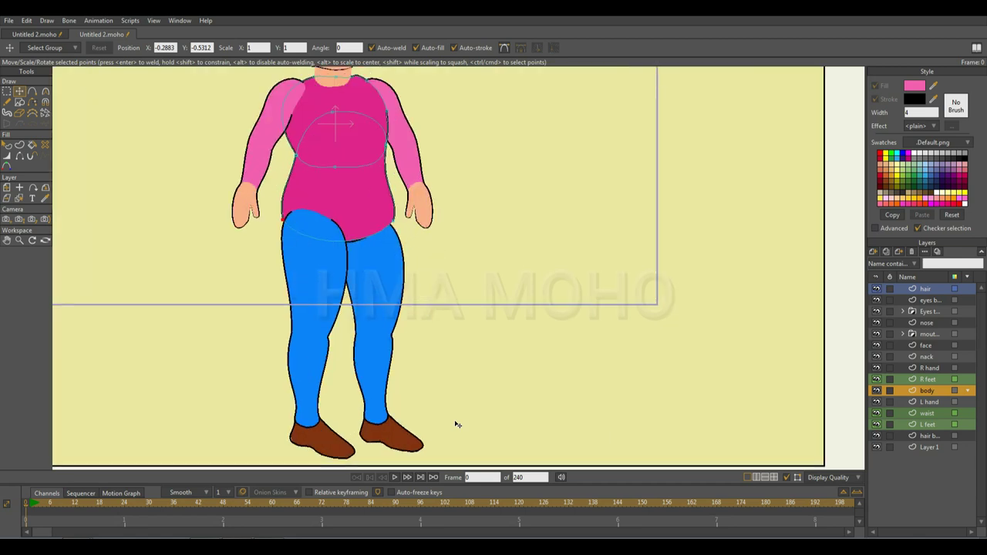
scroll(457, 425, down, 1)
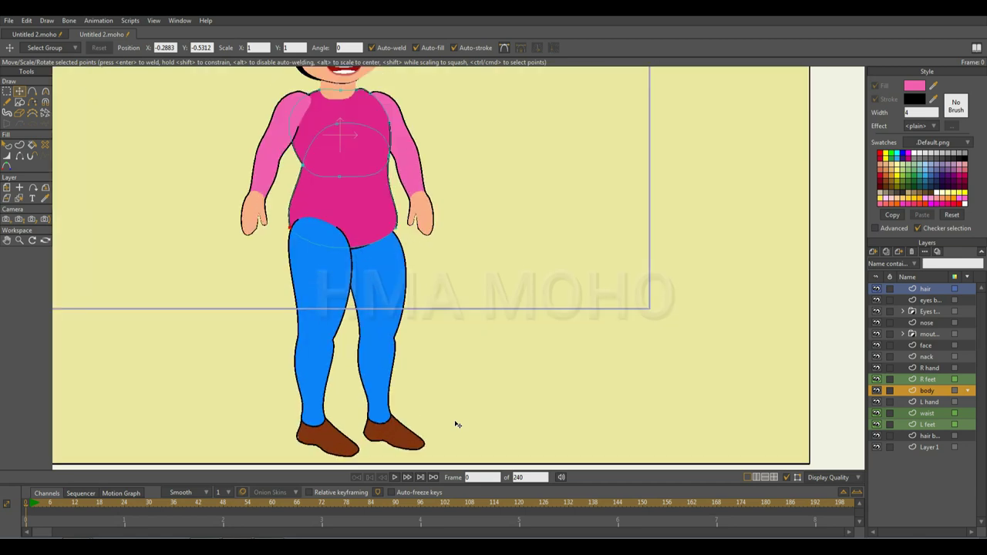
scroll(466, 422, down, 1)
Move the upper outer thigh point on the "L feet" layer inward beneath the shirt hem.
click(19, 199)
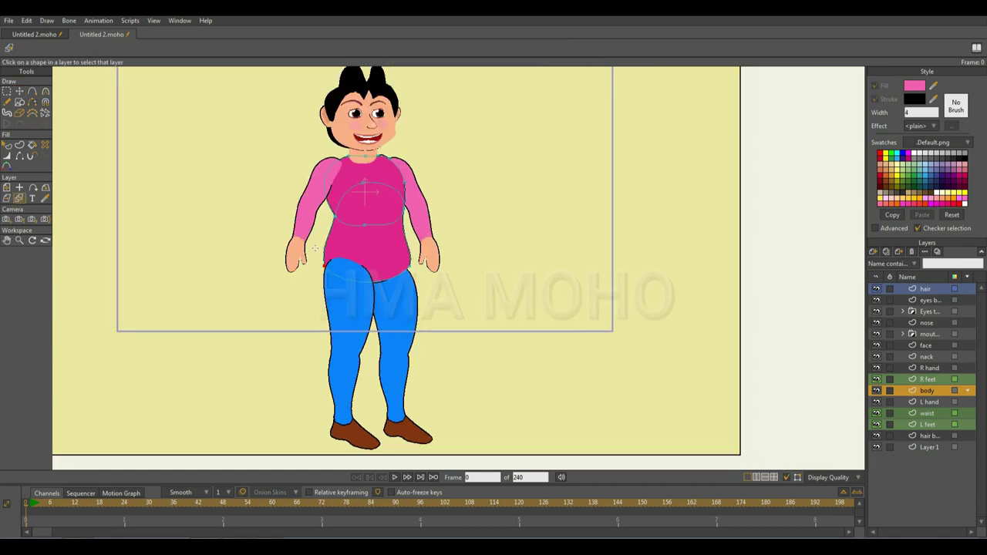
click(397, 298)
click(20, 92)
click(431, 281)
scroll(416, 279, up, 5)
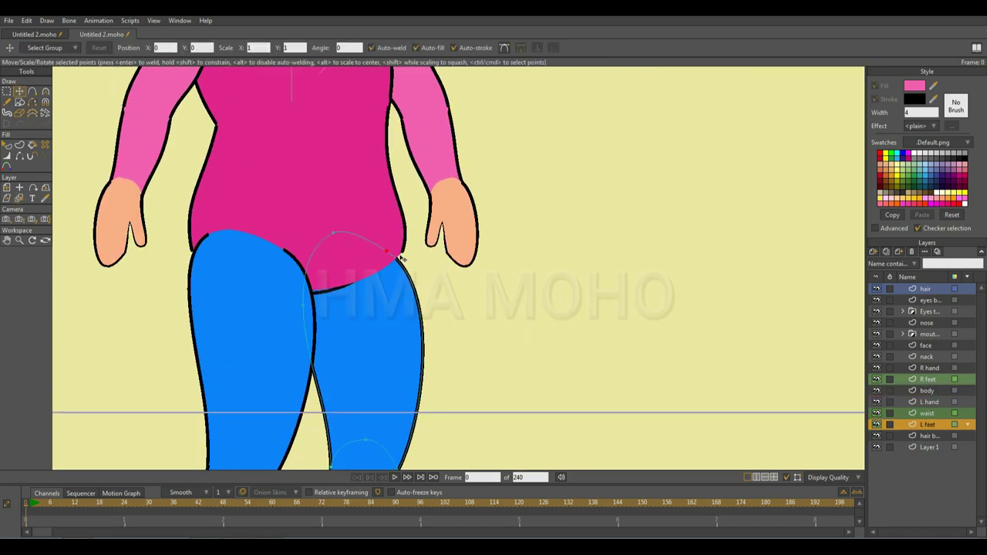
drag(396, 257, 363, 236)
scroll(363, 236, down, 4)
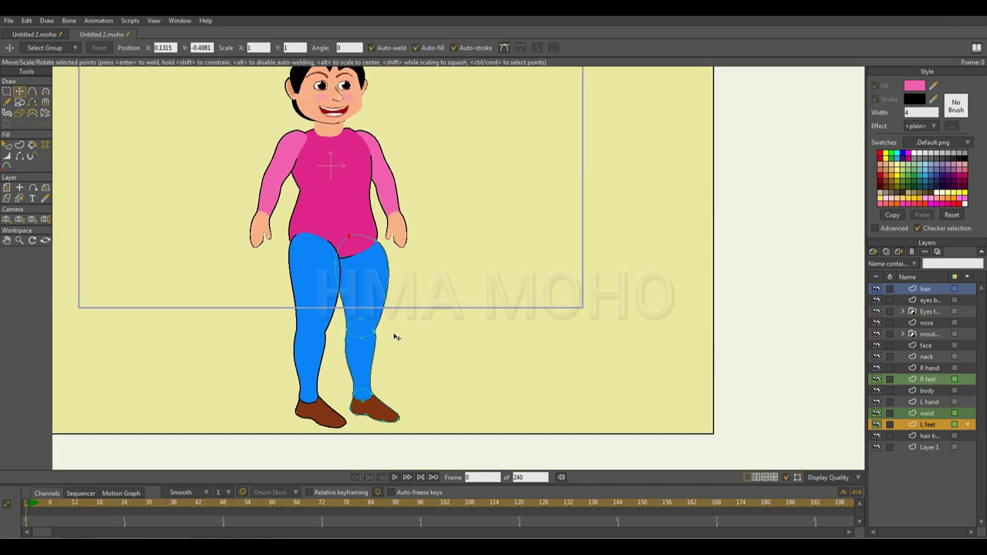
Adjust the curve handle at the upper thigh on the "L feet" layer to smooth the trouser's outer edge.
click(45, 91)
scroll(417, 210, up, 2)
drag(470, 269, 451, 284)
scroll(445, 267, down, 5)
scroll(389, 291, up, 4)
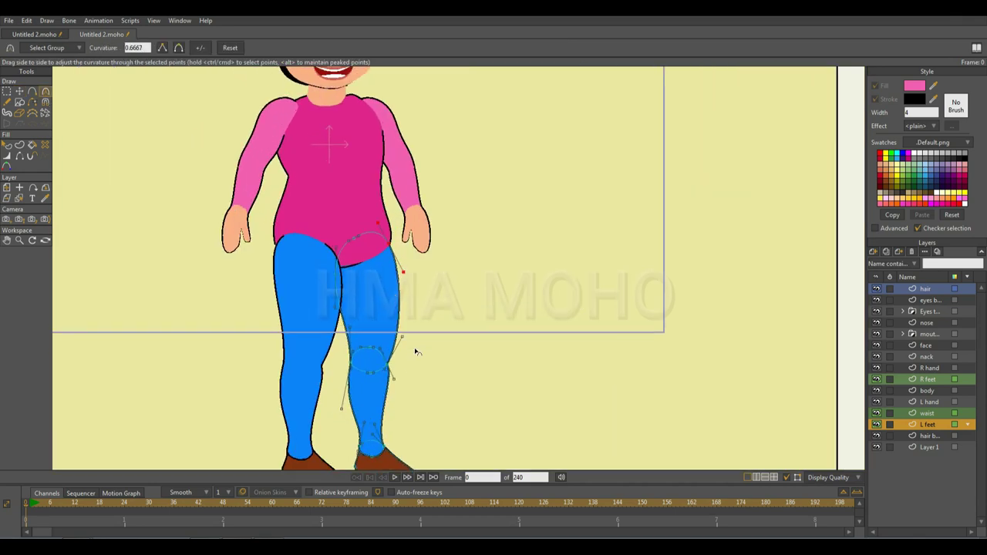
click(8, 145)
scroll(430, 255, down, 4)
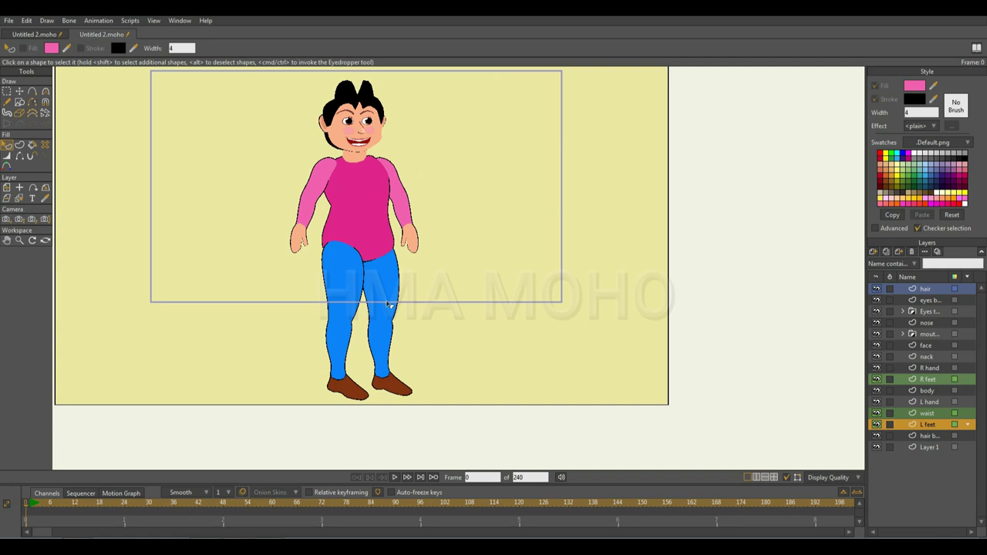
Examine the dressed character from hair to shoes, including the sleeves, shirt hem and trousers.
scroll(406, 341, down, 1)
scroll(310, 188, up, 2)
scroll(310, 188, down, 1)
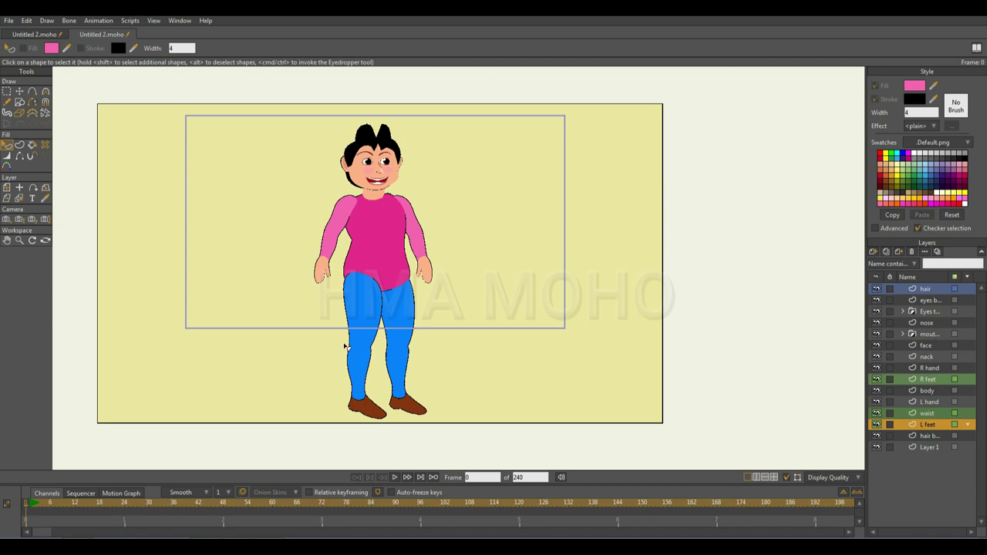
scroll(388, 272, up, 3)
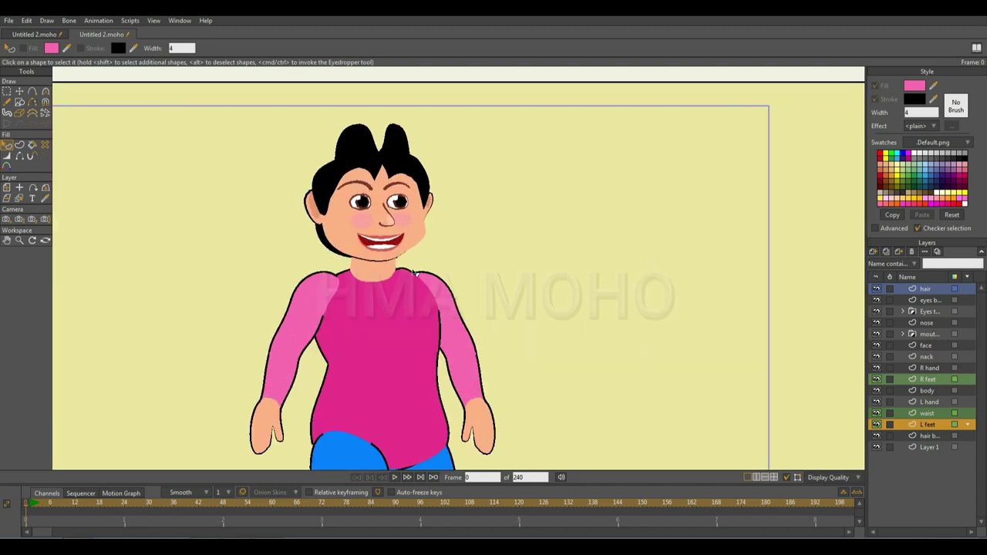
scroll(311, 235, down, 3)
scroll(307, 375, up, 1)
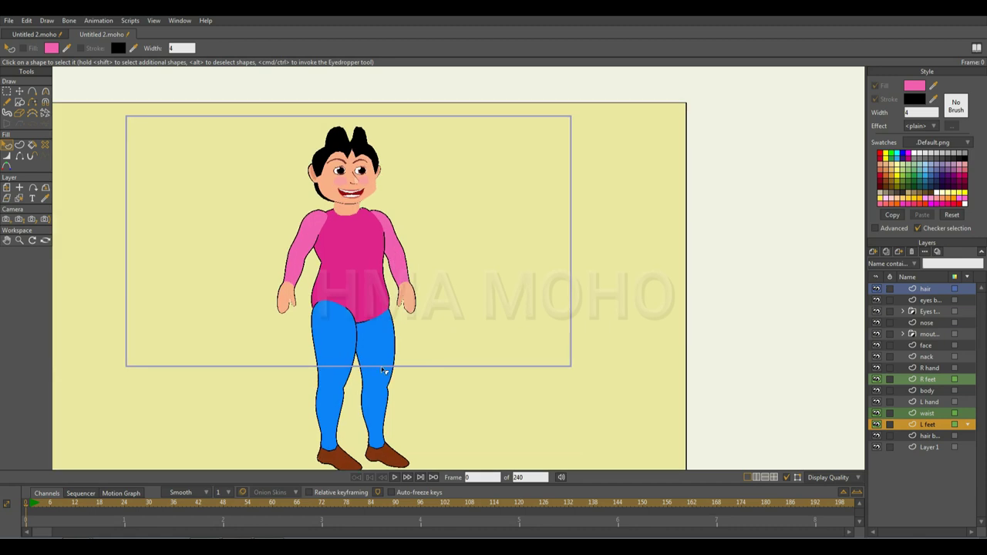
scroll(403, 370, down, 1)
scroll(379, 462, up, 3)
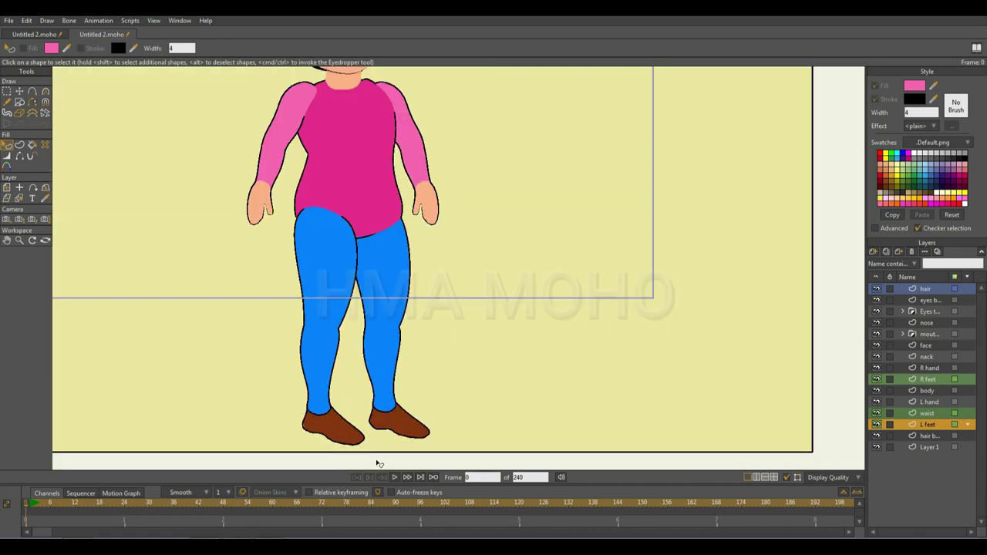
scroll(378, 463, down, 1)
scroll(379, 462, down, 1)
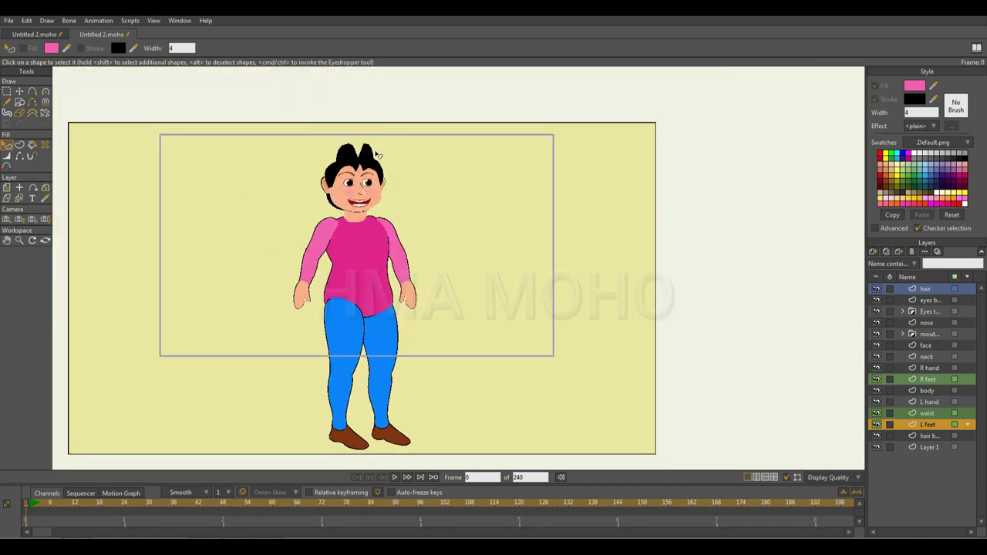
scroll(374, 158, up, 2)
scroll(371, 164, down, 2)
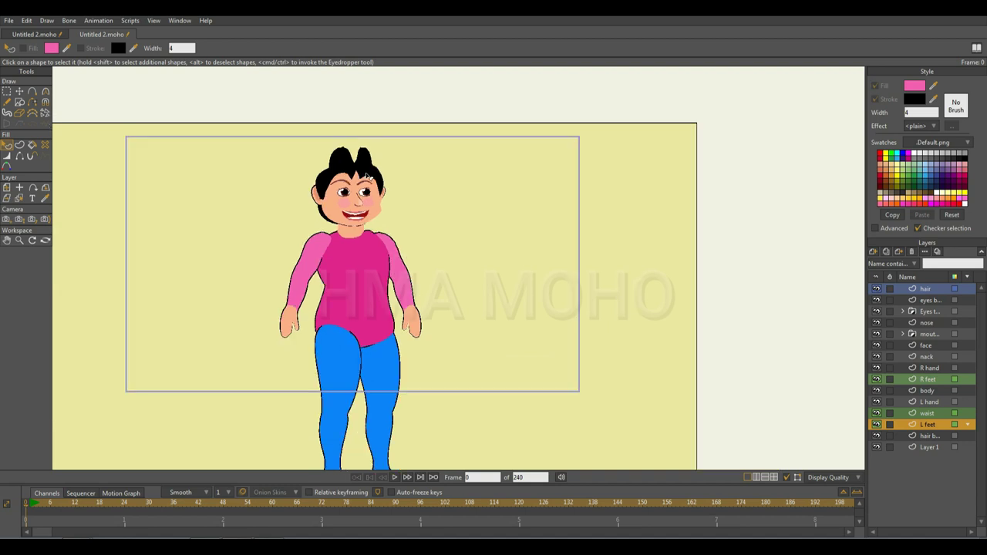
scroll(367, 177, up, 3)
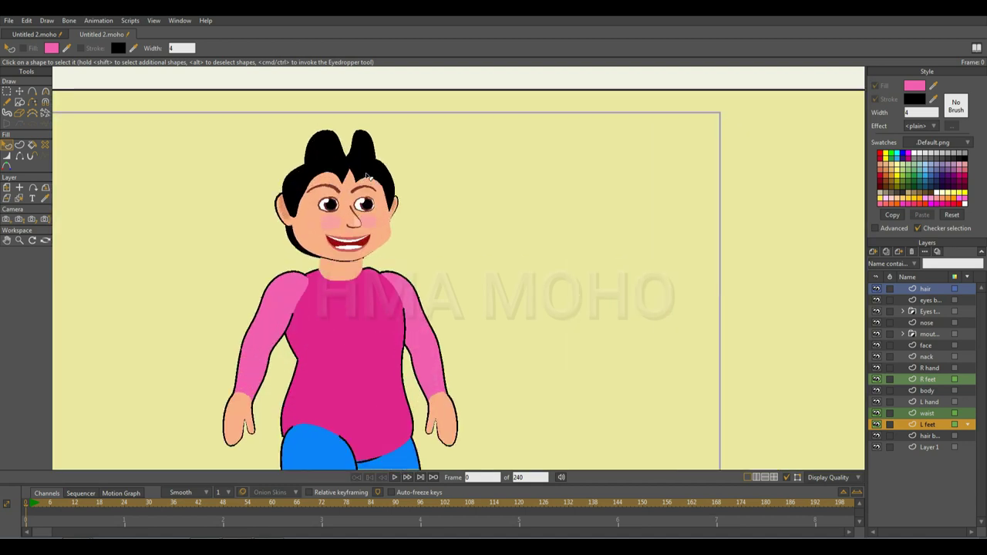
Pull the lowest point of the neck on the "nack" layer down into the shirt to deepen the neckline.
click(18, 198)
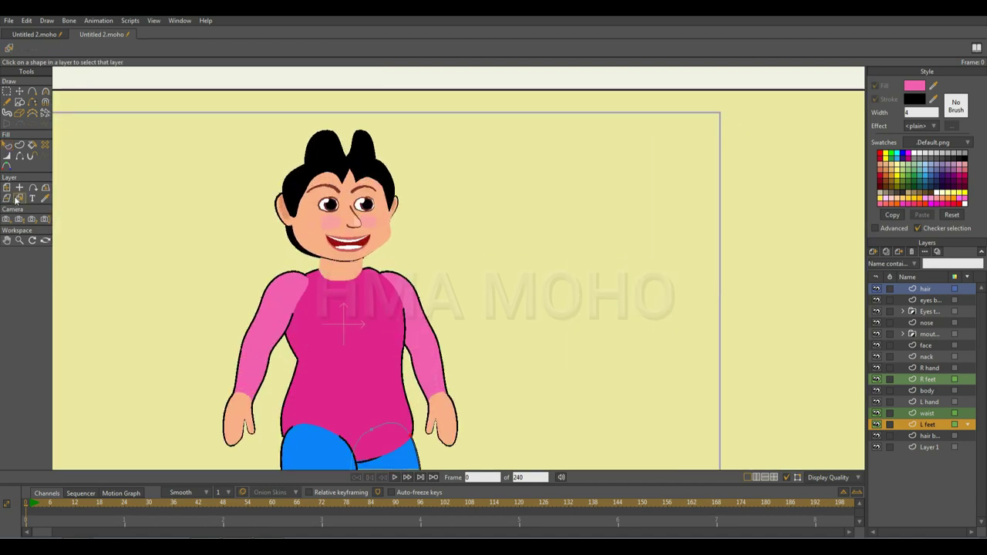
click(396, 313)
scroll(388, 293, up, 2)
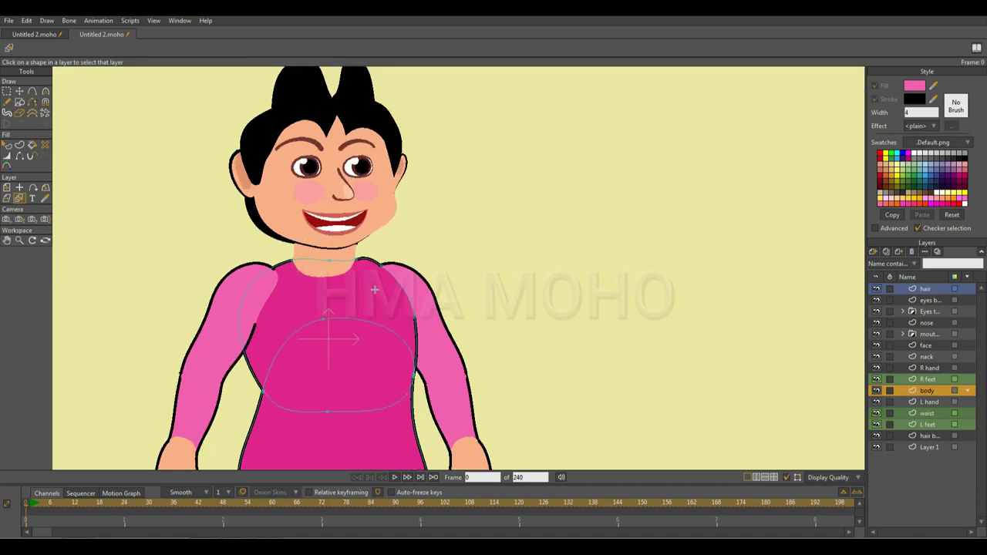
click(323, 265)
key(t)
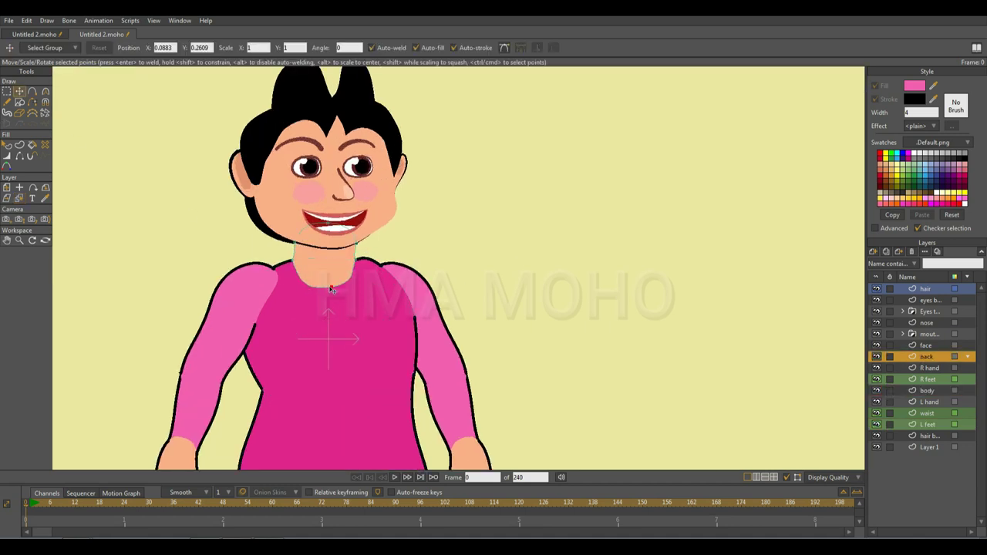
click(333, 308)
Adjust the curve handles on the lower neck shape to turn the round neckline into a V shape.
click(45, 94)
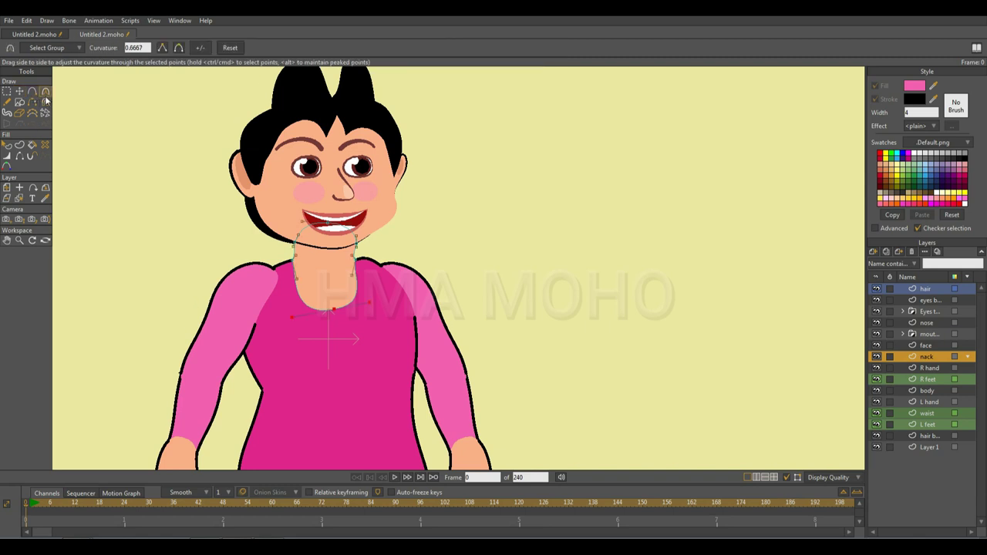
drag(292, 317, 291, 275)
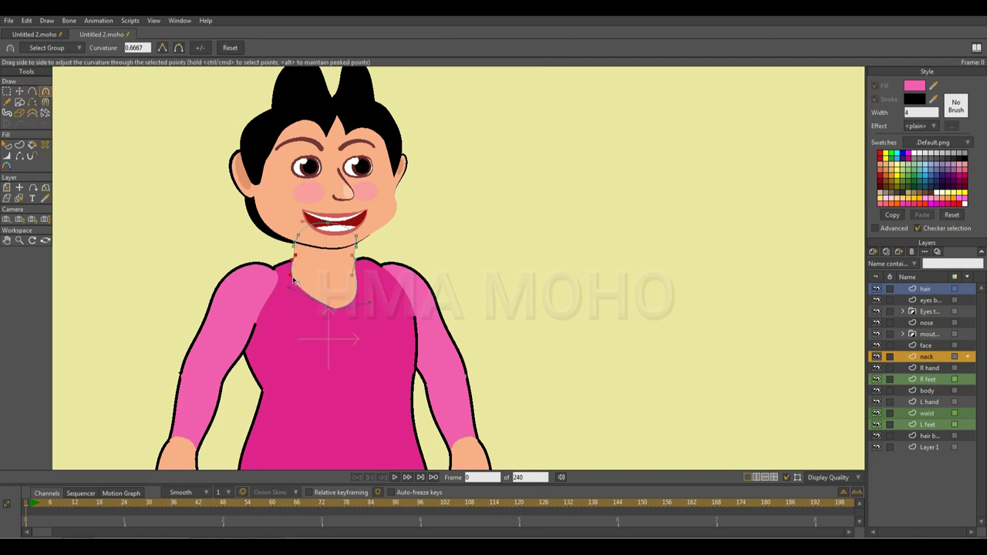
mouse_move(369, 302)
mouse_down()
mouse_move(354, 273)
mouse_move(379, 292)
mouse_up()
drag(289, 289, 286, 287)
key(w)
scroll(339, 262, down, 2)
Reposition the side points of the neck on the "nack" layer and adjust the curvature of its side.
key(t)
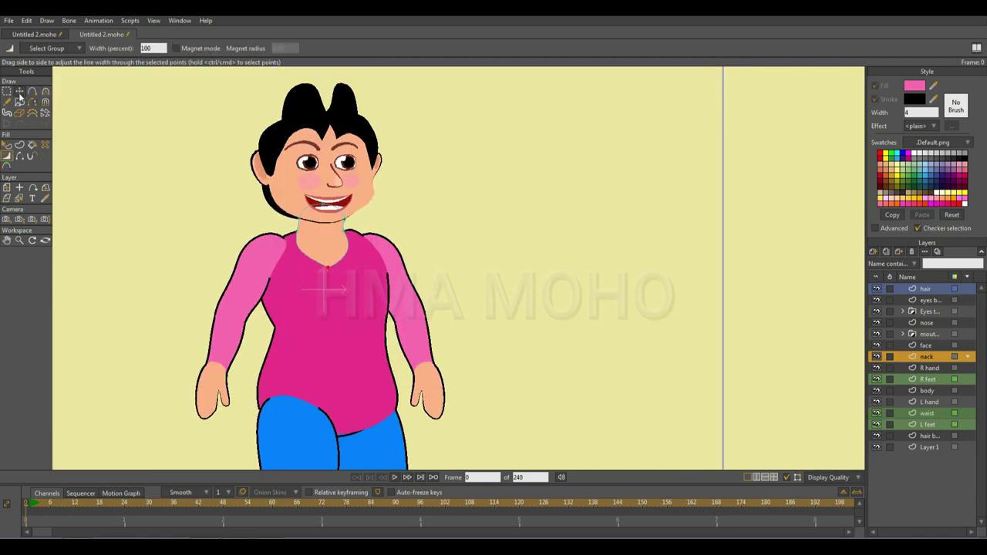
click(301, 236)
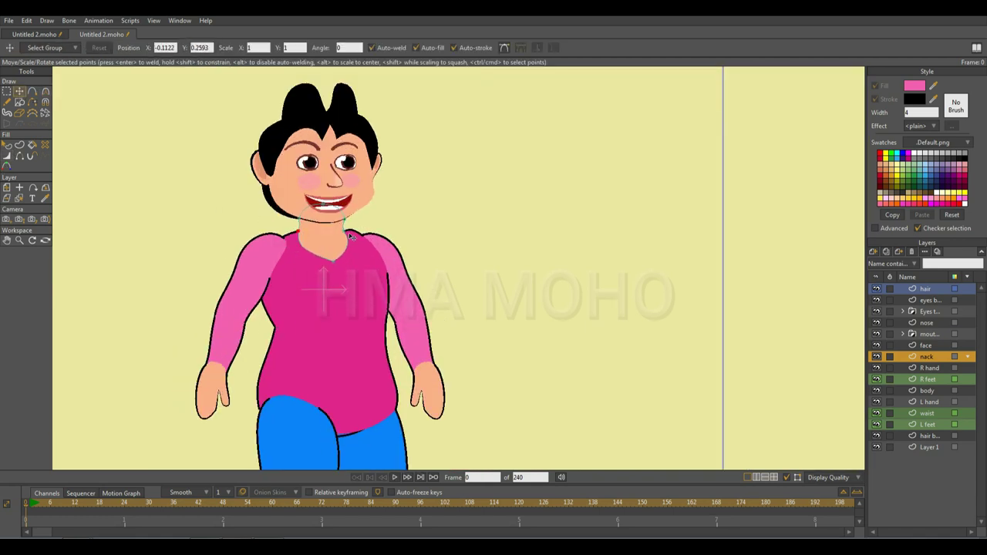
click(345, 233)
scroll(344, 232, up, 2)
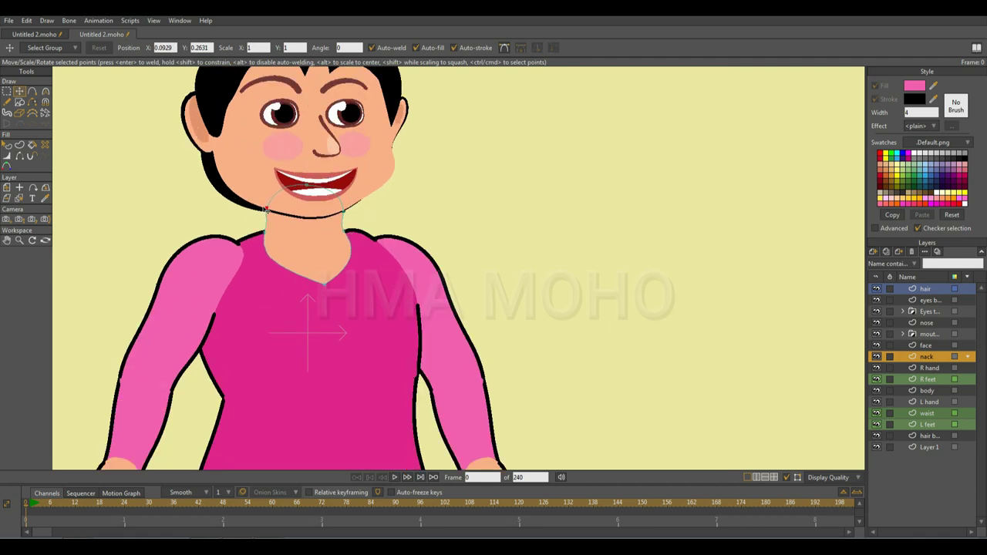
click(341, 212)
scroll(313, 192, down, 2)
scroll(327, 245, up, 1)
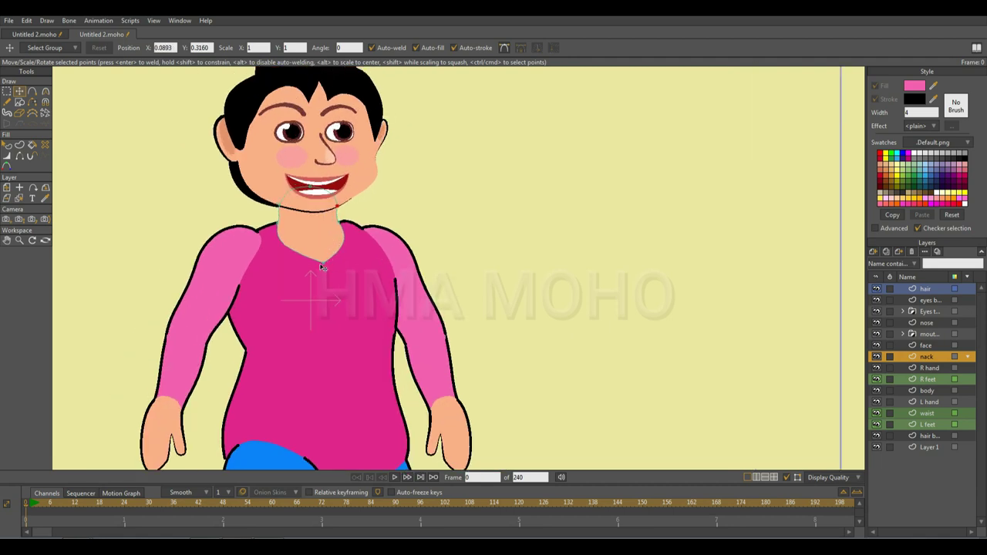
click(46, 93)
drag(344, 235, 359, 241)
click(7, 145)
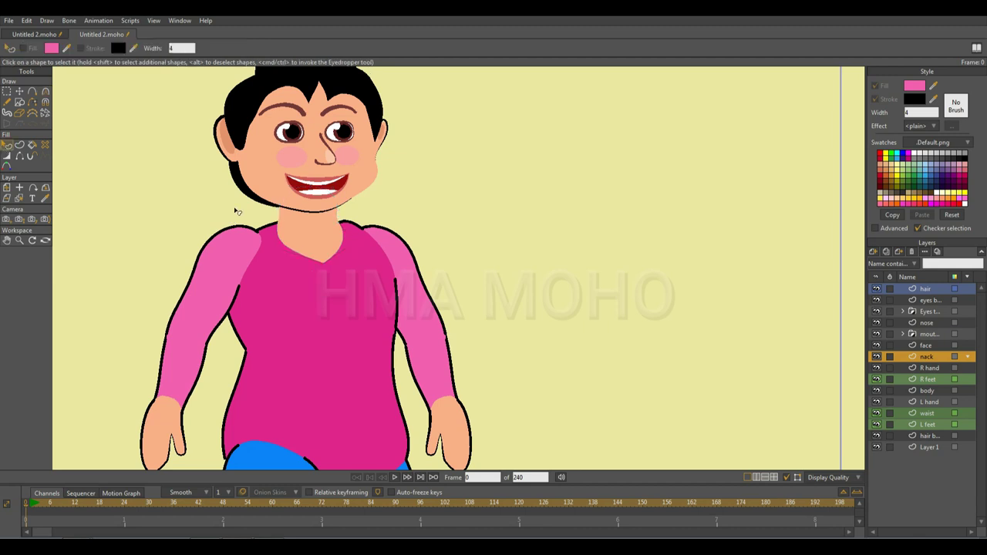
Adjust the curvature of the neck's side point on the "nack" layer to refine the V neckline.
scroll(339, 235, down, 2)
scroll(361, 246, up, 2)
click(46, 93)
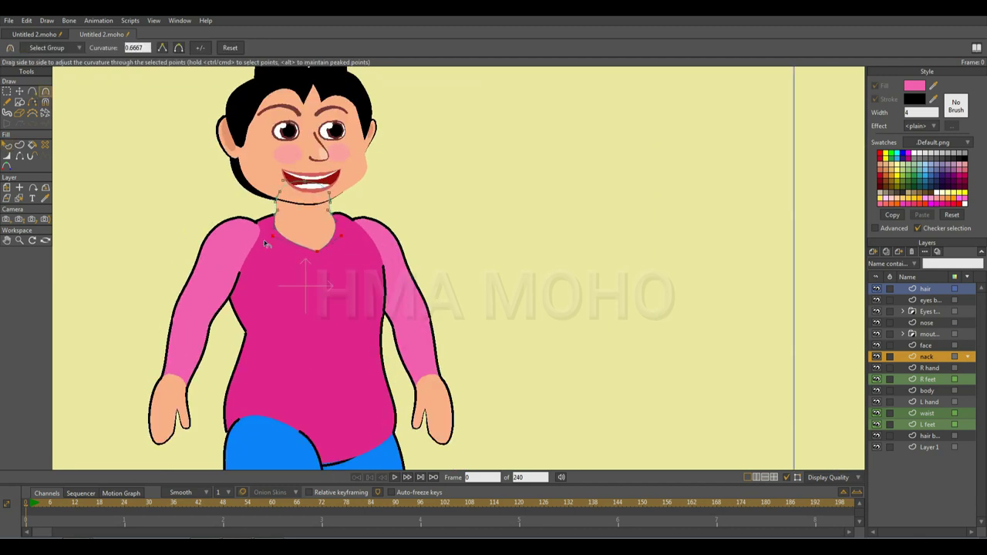
click(267, 229)
key(q)
scroll(351, 239, down, 2)
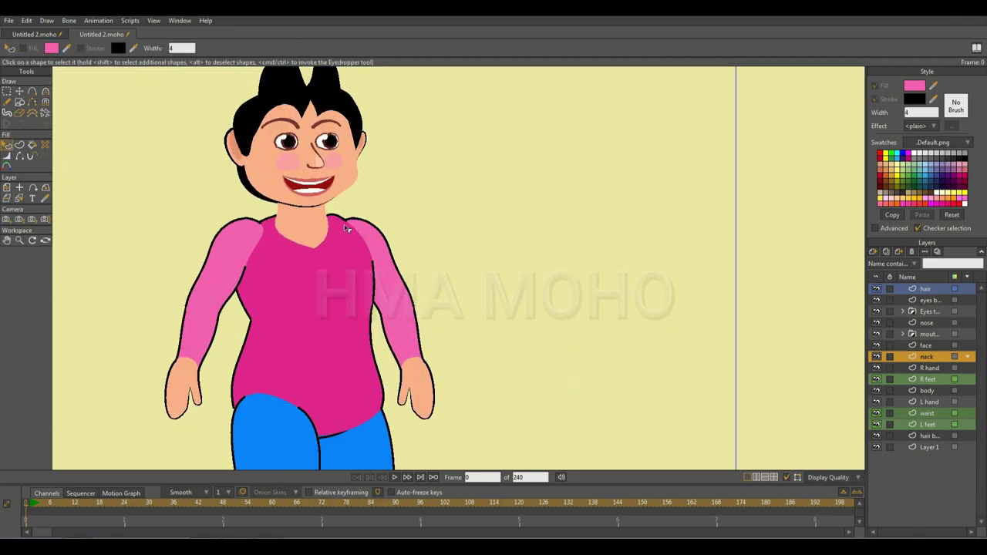
scroll(352, 231, up, 2)
scroll(362, 273, down, 2)
scroll(362, 274, up, 2)
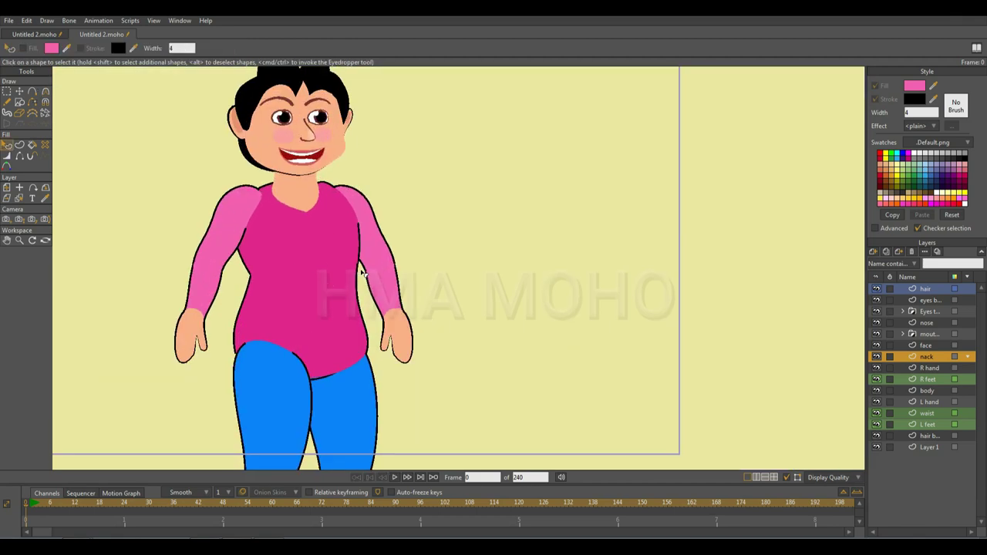
Reposition the shoulder point beside the neckline on the "body" layer and adjust its curvature.
click(20, 198)
click(328, 216)
scroll(339, 185, up, 2)
click(19, 91)
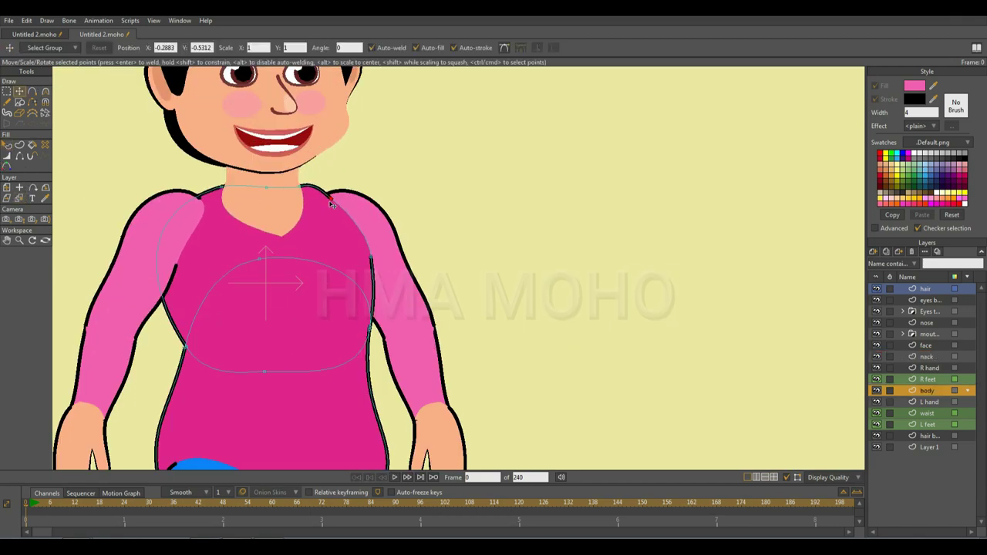
key(c)
key(q)
scroll(347, 227, down, 3)
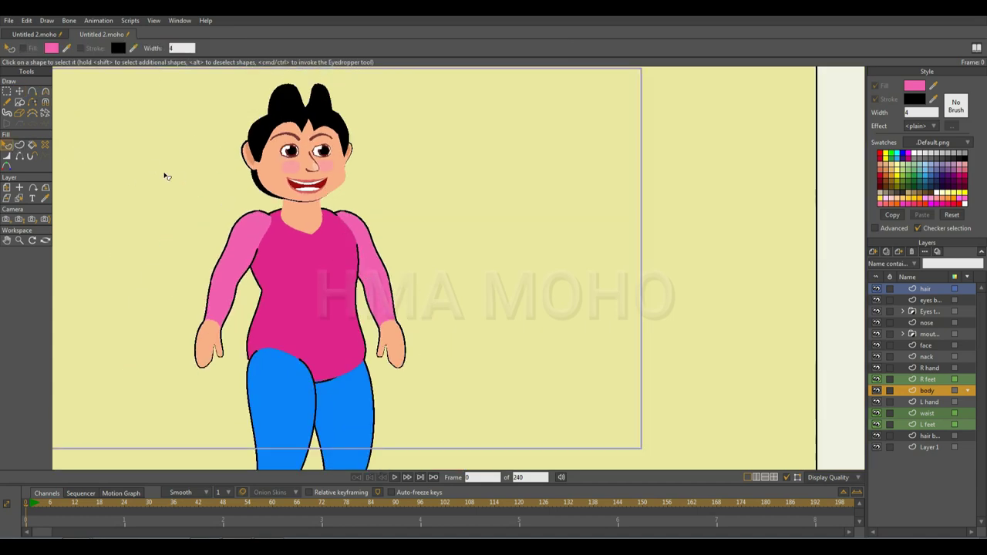
Add a vector layer above "R feet", name it "rob" and give it a pink colour label.
scroll(393, 251, down, 3)
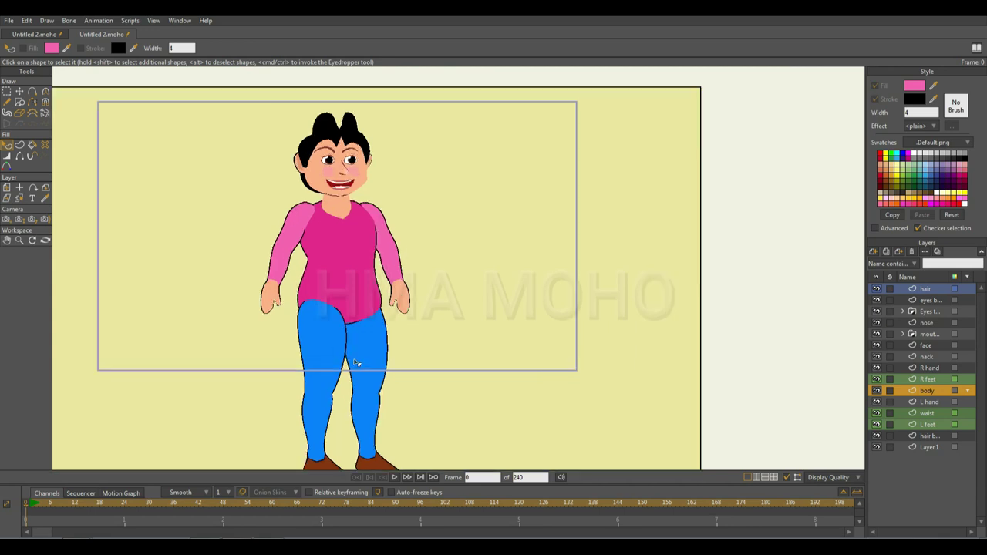
scroll(362, 363, down, 2)
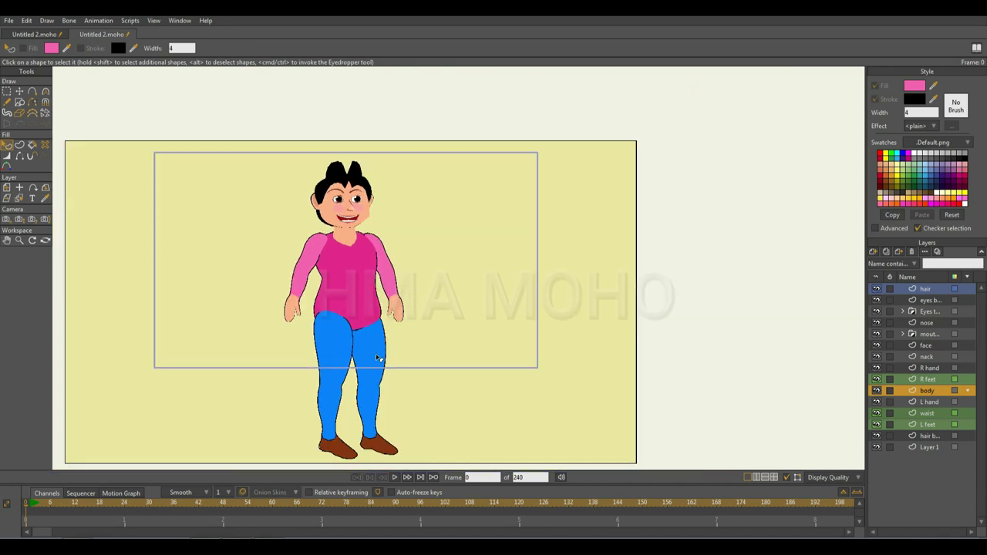
scroll(377, 358, up, 1)
scroll(378, 358, up, 1)
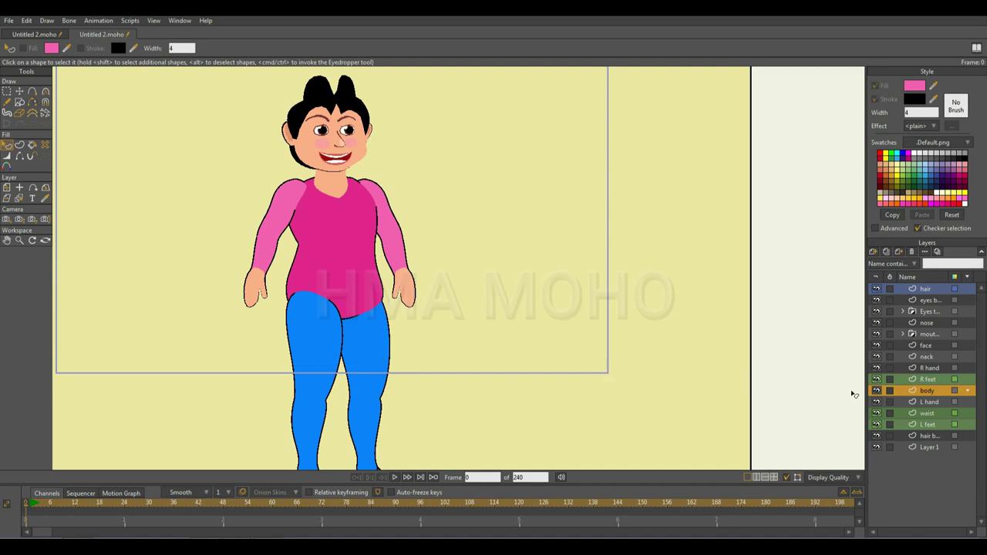
click(934, 370)
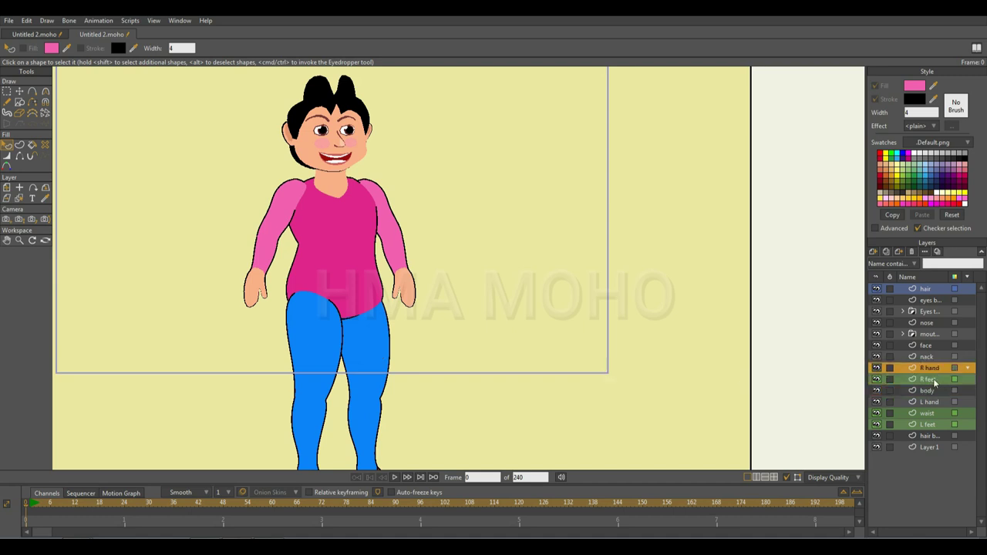
click(935, 380)
click(872, 253)
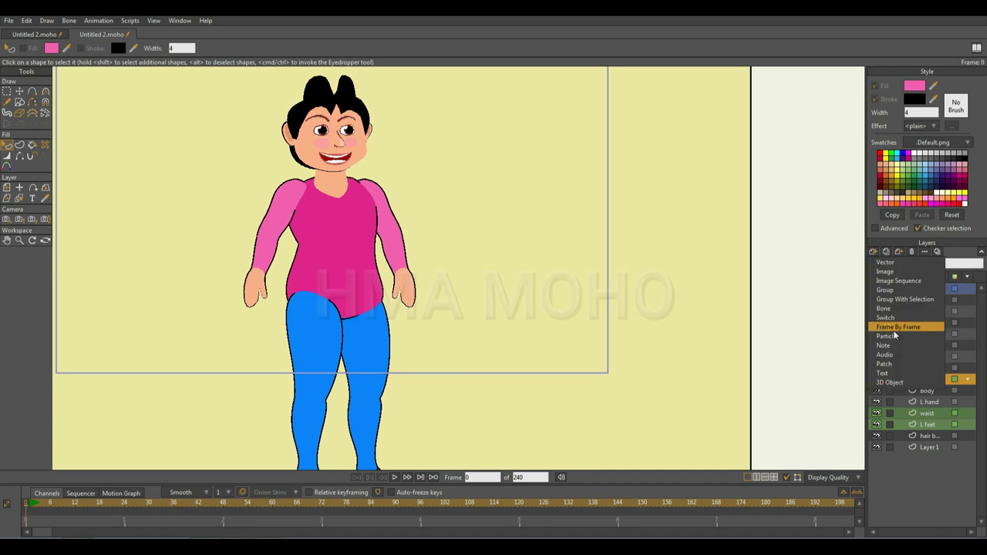
click(891, 265)
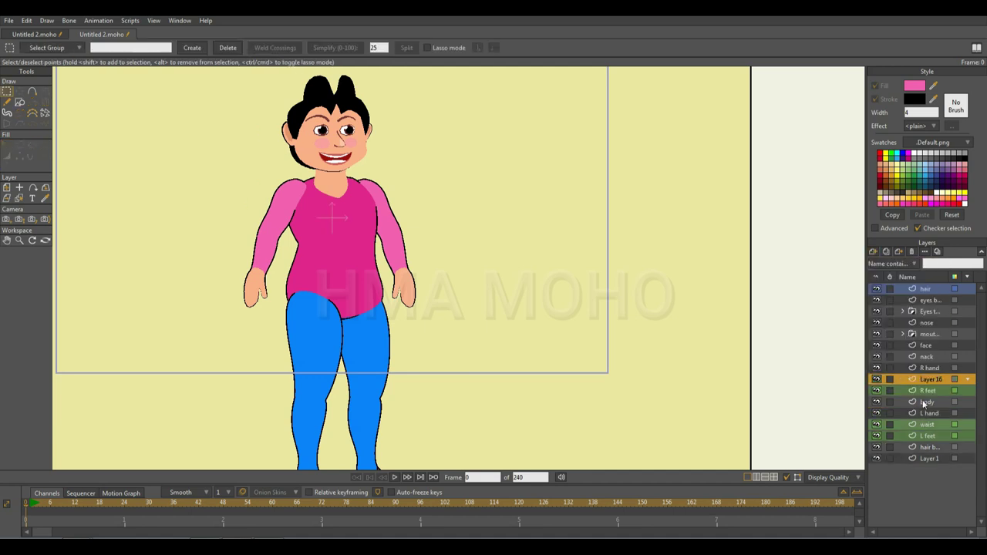
double_click(934, 380)
text(f)
key(Return)
click(968, 379)
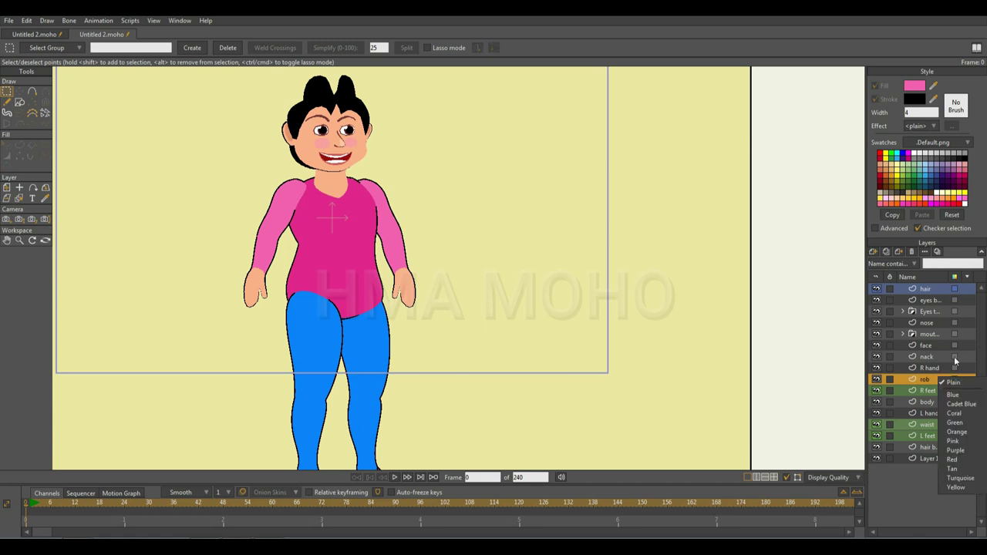
click(959, 446)
Draw a pink ellipse over the character's hips on the "rob" layer and reposition its top and bottom points.
click(20, 101)
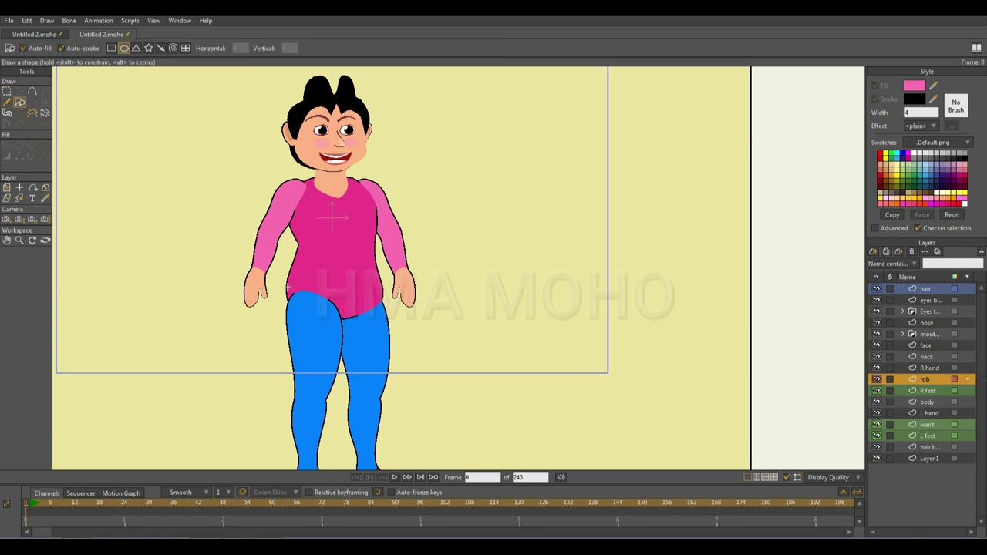
mouse_move(279, 285)
mouse_down()
mouse_move(372, 342)
mouse_move(414, 386)
mouse_up()
click(20, 91)
drag(347, 325, 333, 309)
click(378, 388)
drag(333, 370, 341, 399)
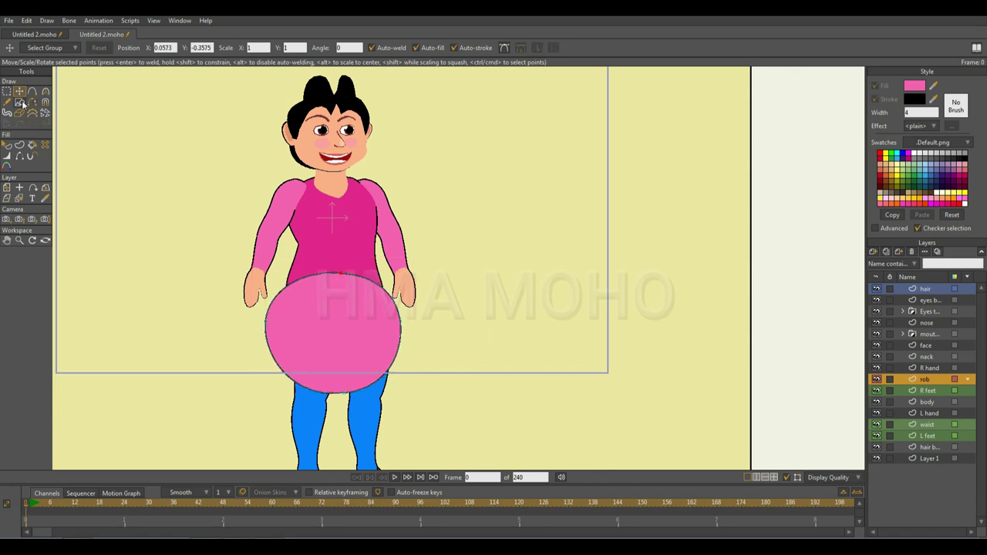
Pull the ellipse's side and top points in to the waist to form the skirt's upper edge.
drag(265, 304, 283, 304)
drag(407, 314, 393, 292)
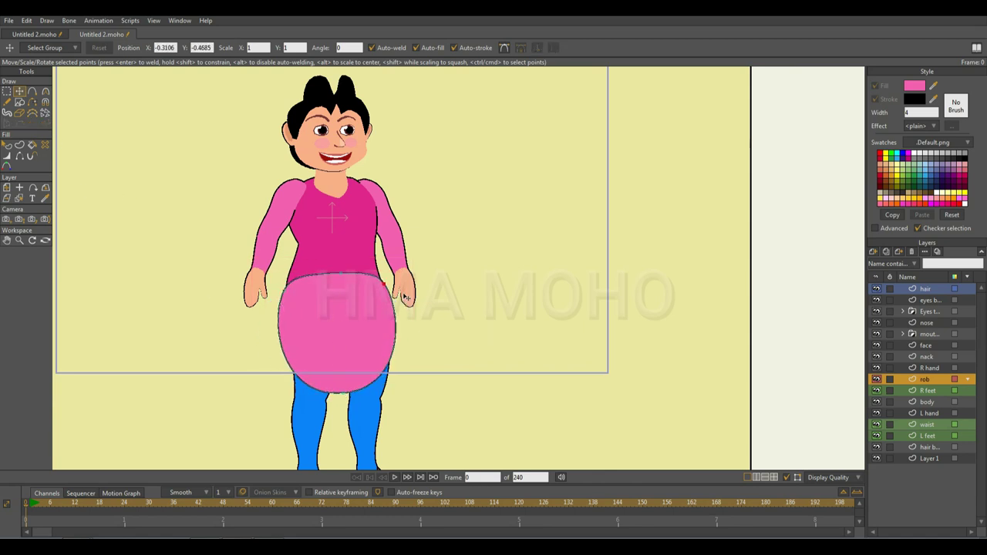
drag(340, 274, 296, 284)
scroll(378, 328, down, 2)
scroll(370, 322, up, 2)
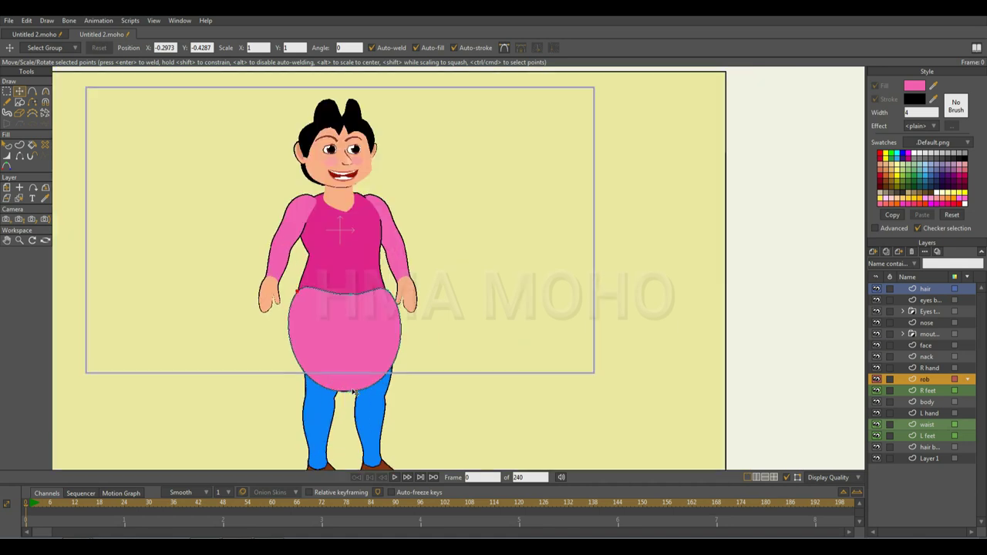
drag(347, 392, 353, 391)
Add a point on each lower side of the skirt shape and pull both outward.
click(33, 92)
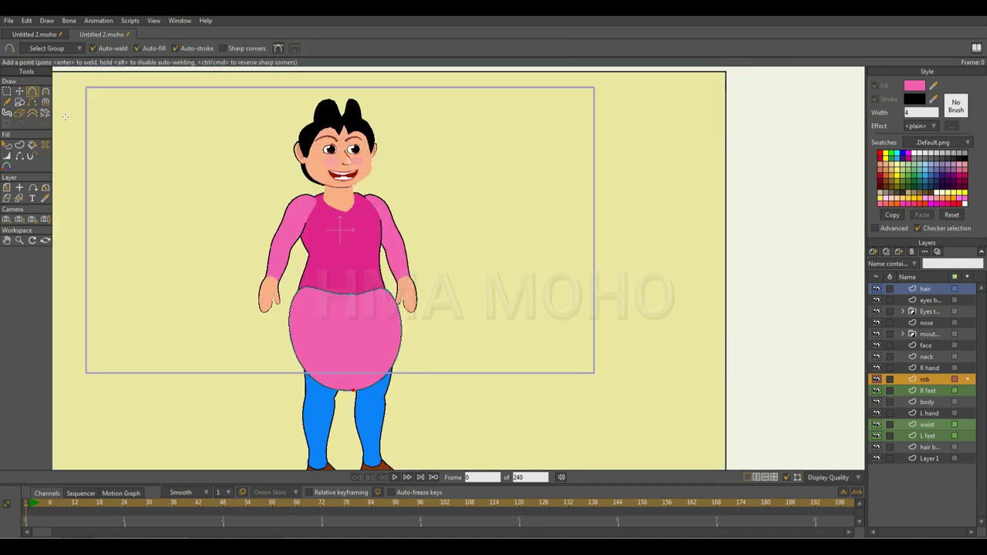
drag(394, 358, 415, 362)
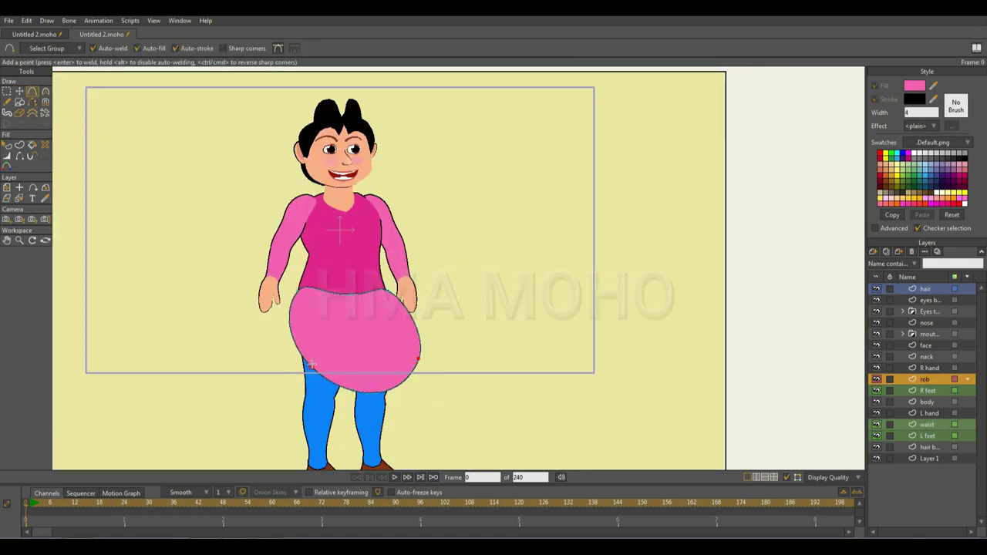
drag(305, 366, 283, 367)
Pull the skirt's bottom and lower side points down to lengthen it to just above the ankles.
click(19, 91)
drag(351, 392, 339, 421)
scroll(331, 378, down, 3)
scroll(339, 427, up, 2)
drag(268, 360, 271, 396)
drag(333, 423, 334, 432)
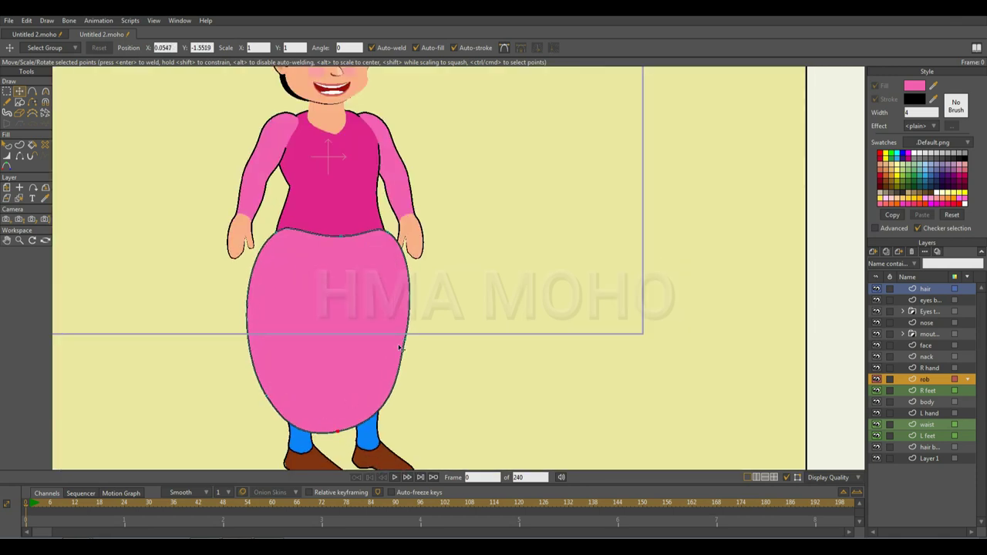
drag(401, 347, 406, 410)
scroll(347, 347, down, 3)
scroll(343, 340, up, 2)
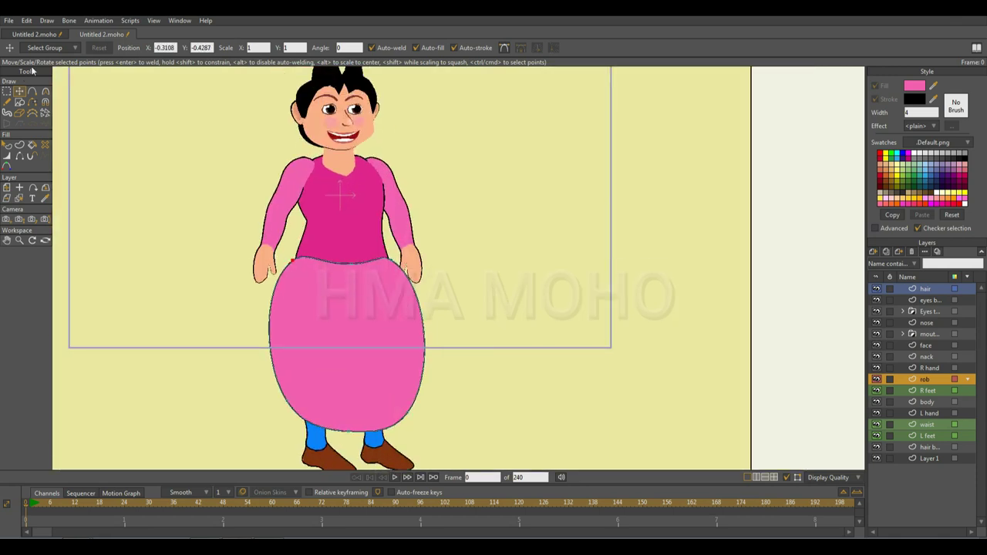
Adjust the curvature of the skirt's waist and lower side points to straighten its sides.
key(c)
drag(264, 359, 281, 357)
drag(428, 294, 390, 310)
drag(433, 358, 418, 354)
Move the skirt's lower side points outward, pull its hem down and adjust the middle of its waistline.
click(21, 91)
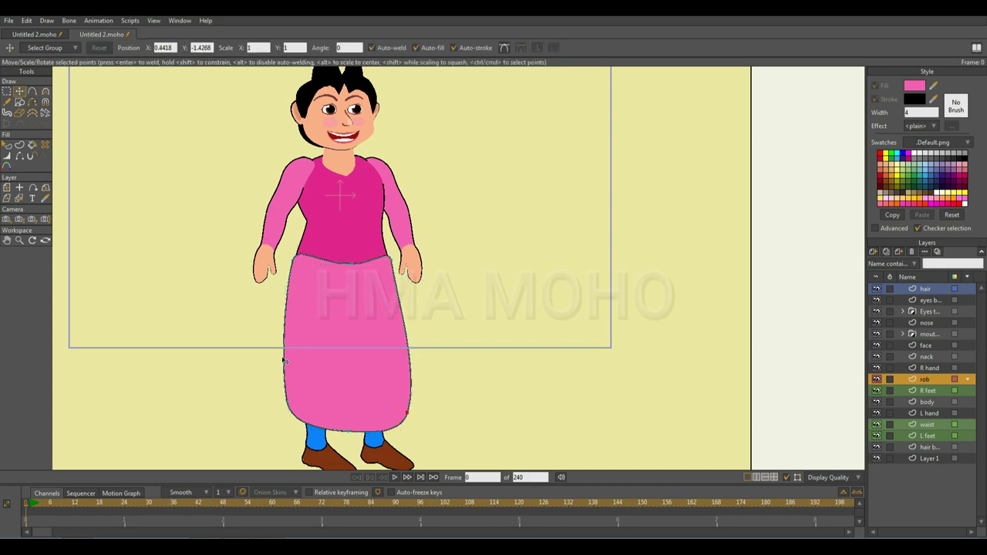
drag(294, 409, 290, 407)
drag(351, 441, 349, 462)
drag(418, 417, 422, 417)
drag(349, 462, 345, 460)
scroll(347, 352, down, 1)
scroll(348, 309, up, 2)
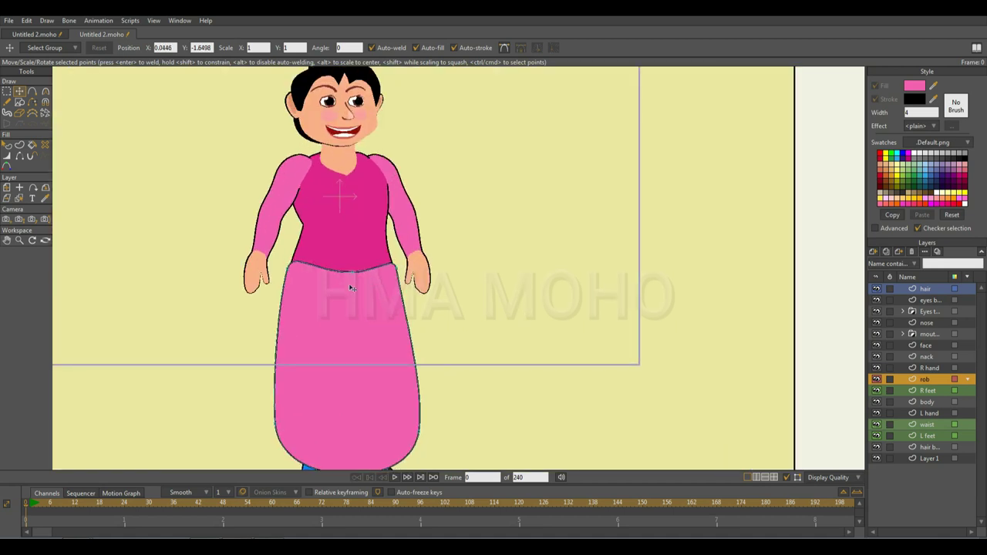
drag(350, 285, 346, 289)
Flatten the skirt's hem above the ankles and spread its lower corners to flare the skirt.
scroll(347, 290, down, 3)
drag(351, 397, 393, 371)
drag(352, 382, 353, 387)
drag(296, 366, 287, 364)
drag(392, 368, 405, 376)
drag(280, 365, 275, 365)
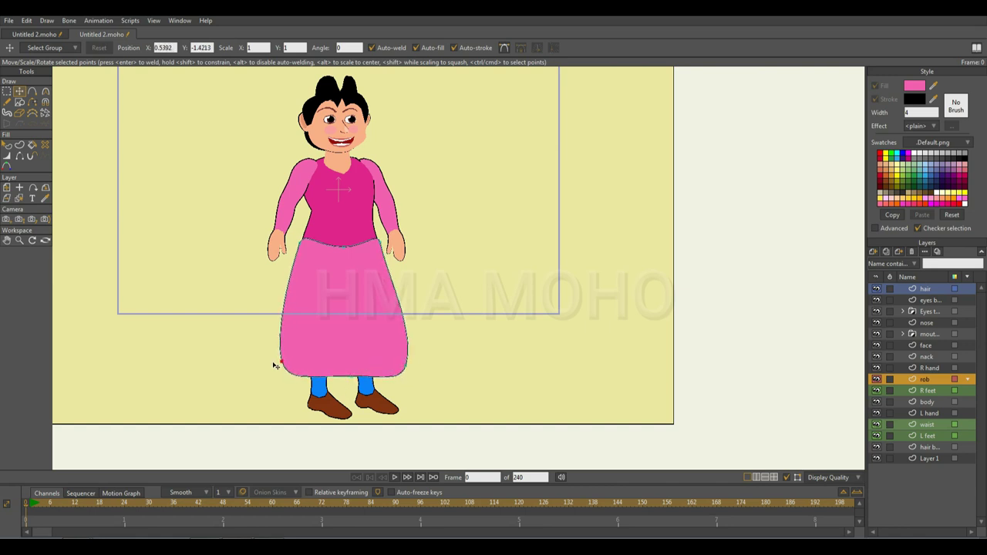
drag(346, 379, 346, 383)
drag(278, 371, 285, 370)
mouse_move(408, 368)
mouse_down()
mouse_move(348, 390)
mouse_move(412, 373)
mouse_up()
Align the skirt's right waist corner with the shirt's side and raise the middle of the waistline.
scroll(380, 215, up, 6)
drag(385, 294, 370, 297)
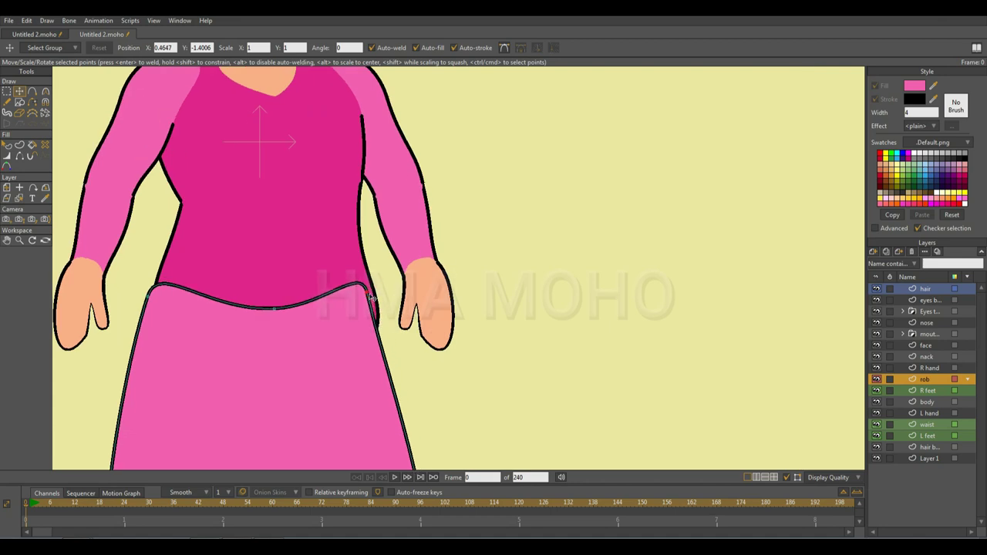
click(371, 298)
scroll(379, 300, down, 3)
scroll(462, 311, down, 3)
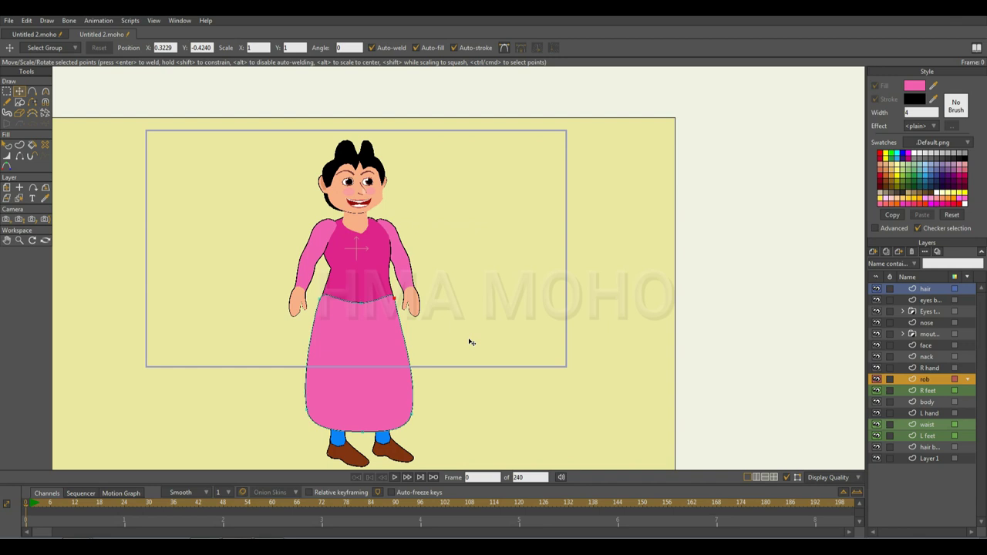
scroll(400, 306, up, 3)
drag(390, 295, 391, 292)
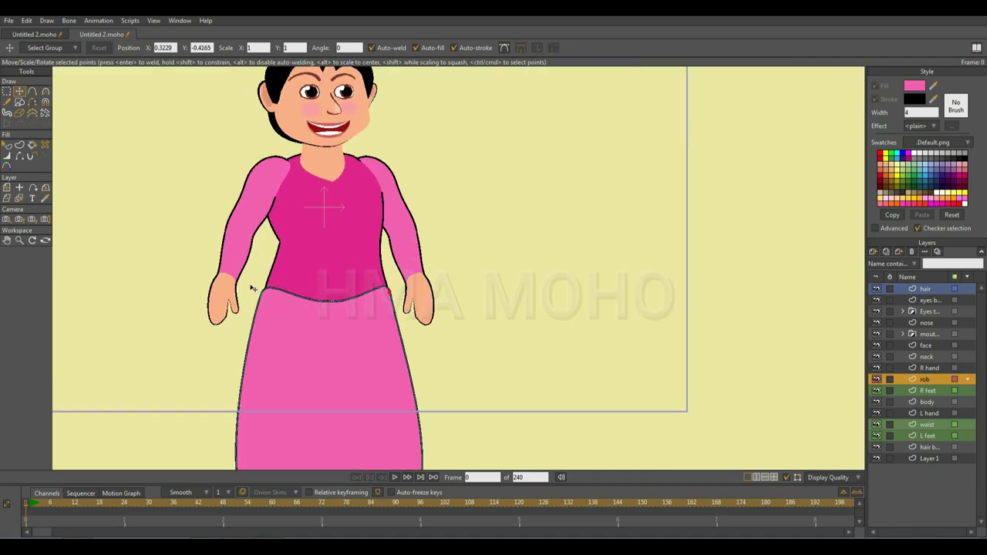
drag(331, 301, 332, 296)
Adjust the curvature at the skirt's left waist corner where it meets the shirt.
scroll(381, 250, down, 5)
scroll(343, 255, up, 7)
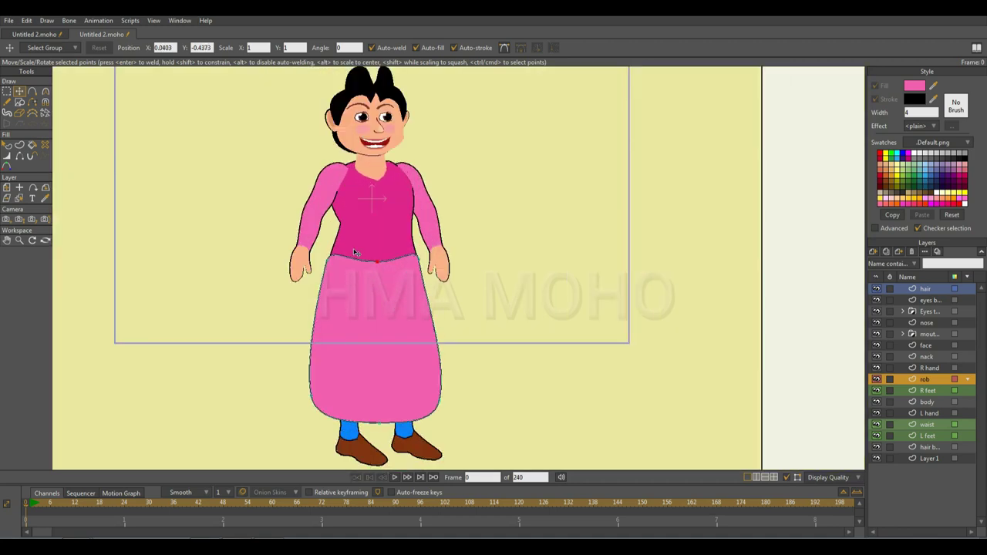
key(c)
mouse_move(334, 213)
mouse_down()
mouse_move(347, 241)
mouse_move(351, 210)
mouse_move(350, 258)
mouse_move(358, 259)
mouse_move(332, 229)
mouse_up()
scroll(329, 230, down, 4)
scroll(423, 258, up, 4)
Reposition the skirt's waist corners and the middle waistline point to line up with the shirt's edges.
click(20, 91)
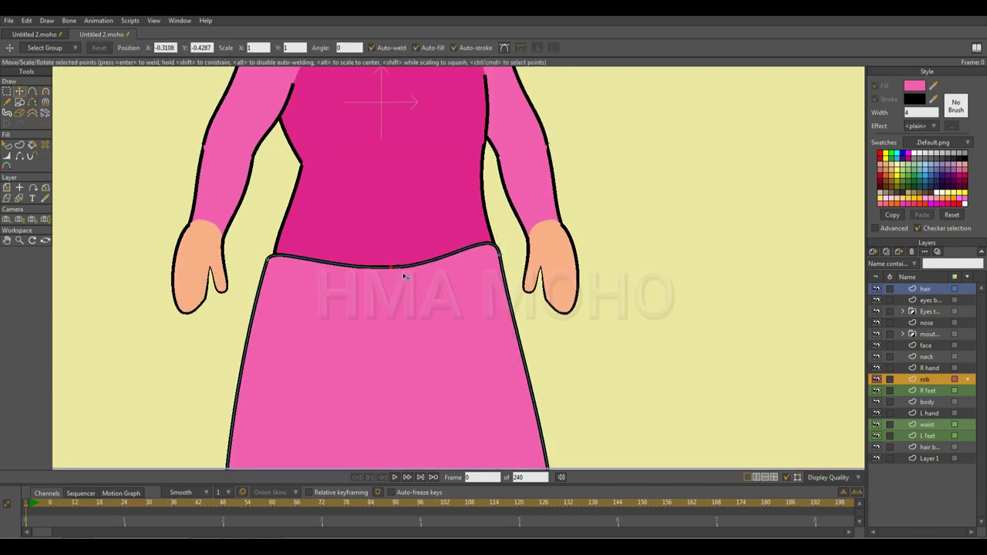
scroll(595, 248, down, 2)
scroll(378, 253, down, 2)
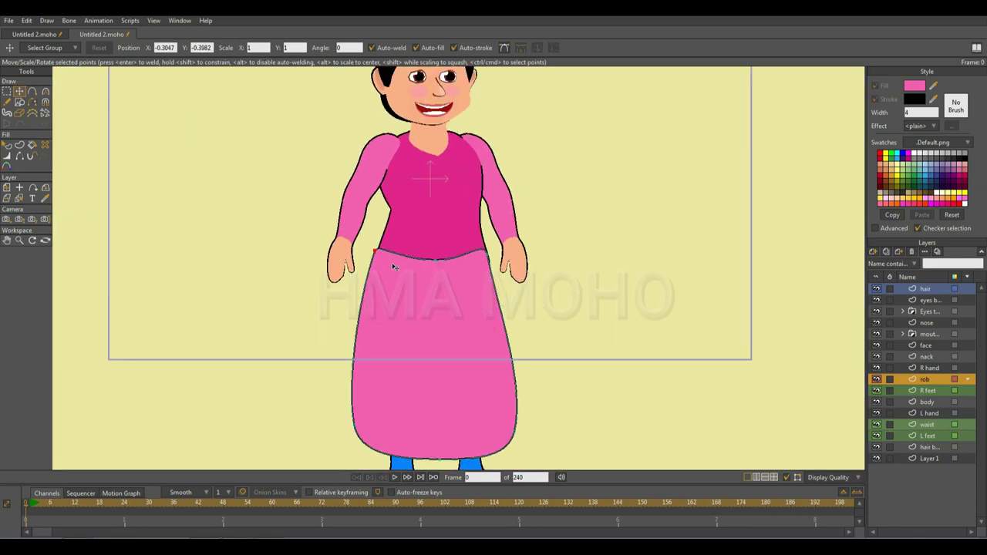
click(432, 265)
drag(485, 252, 490, 258)
scroll(488, 260, down, 2)
scroll(439, 254, up, 4)
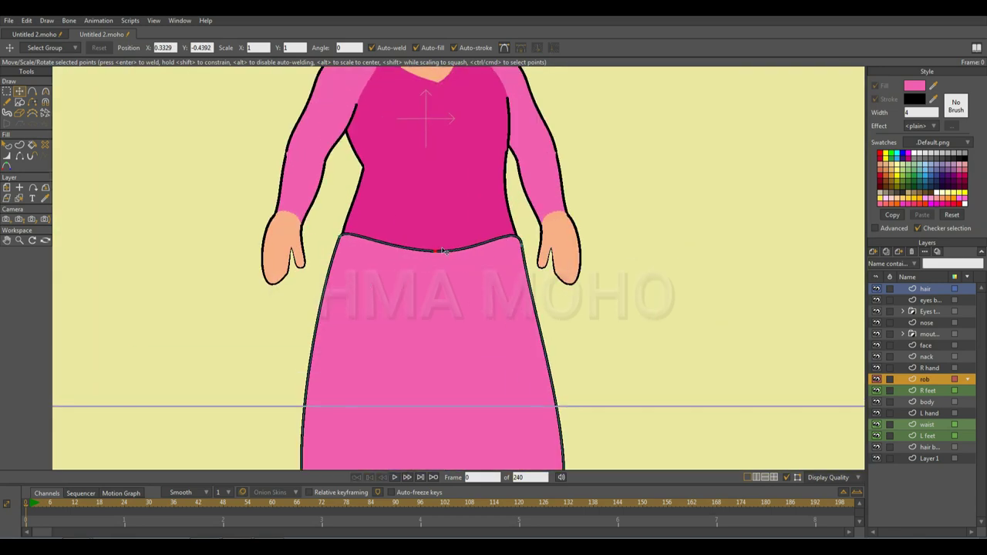
Adjust the curve handles at both waist corners of the skirt to make the corners sharp.
click(45, 91)
scroll(358, 218, up, 3)
mouse_move(358, 218)
mouse_down()
mouse_move(368, 255)
mouse_move(362, 238)
mouse_up()
scroll(370, 328, down, 4)
scroll(327, 344, up, 3)
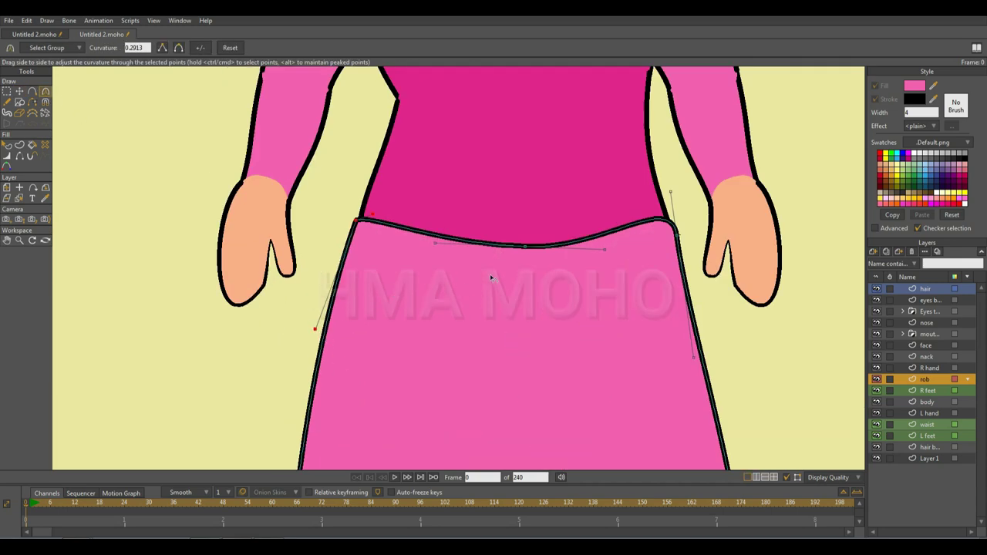
scroll(490, 276, down, 4)
scroll(513, 268, up, 2)
drag(543, 220, 526, 263)
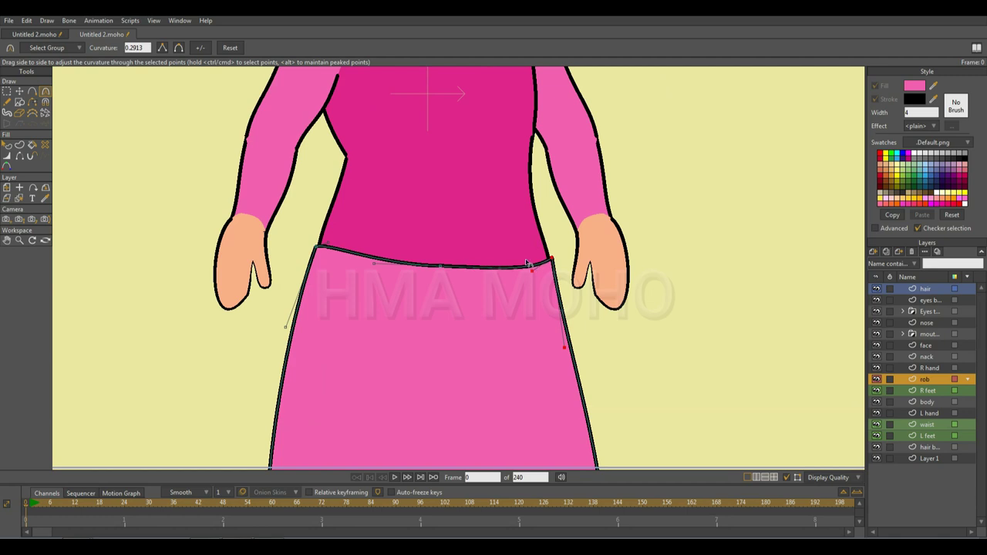
Move the skirt's sharpened waist corners and middle waist point to even out the waistline against the shirt.
scroll(520, 257, down, 3)
click(19, 91)
scroll(454, 260, up, 3)
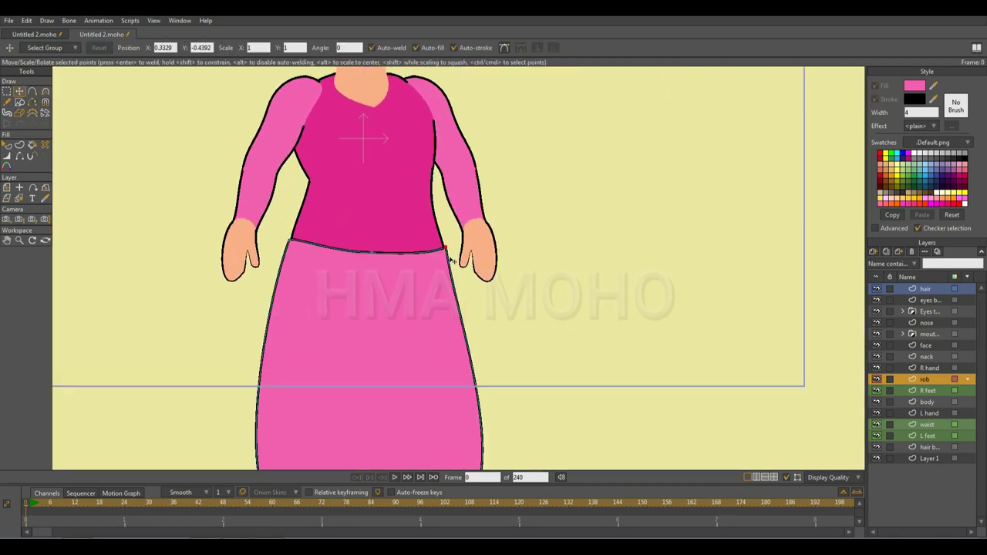
click(290, 243)
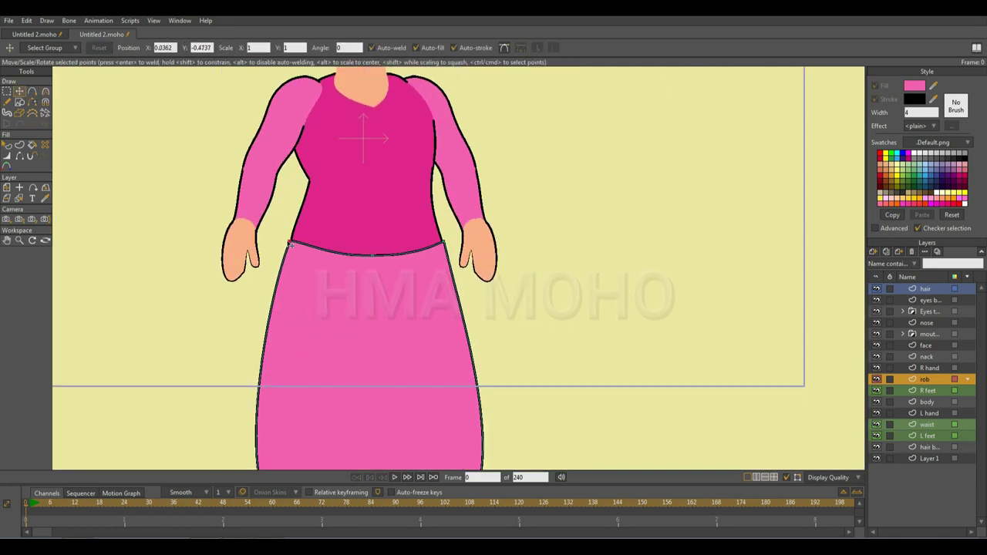
drag(290, 244, 285, 240)
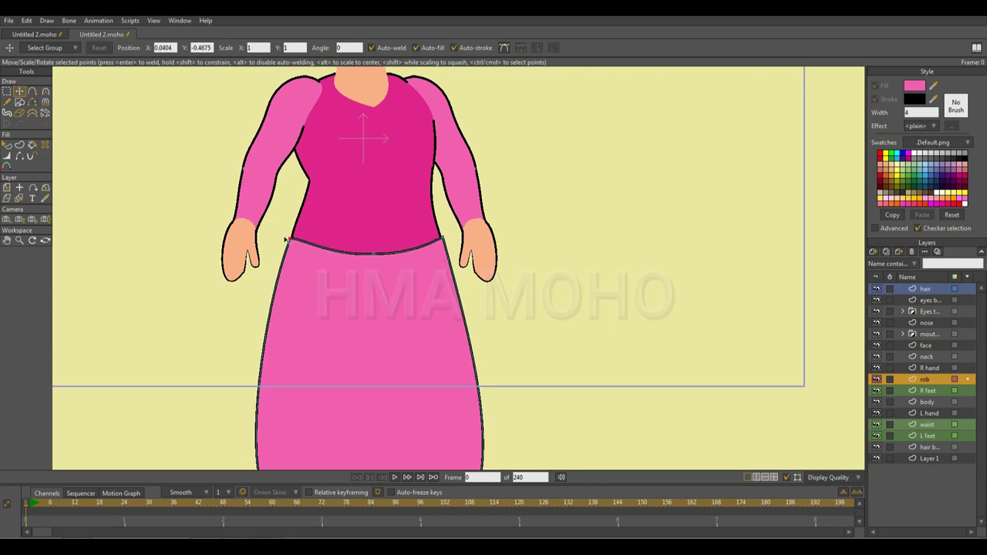
Hide the black outline on both waistline edges of the skirt where it meets the shirt.
scroll(427, 270, down, 3)
scroll(427, 270, up, 3)
click(20, 155)
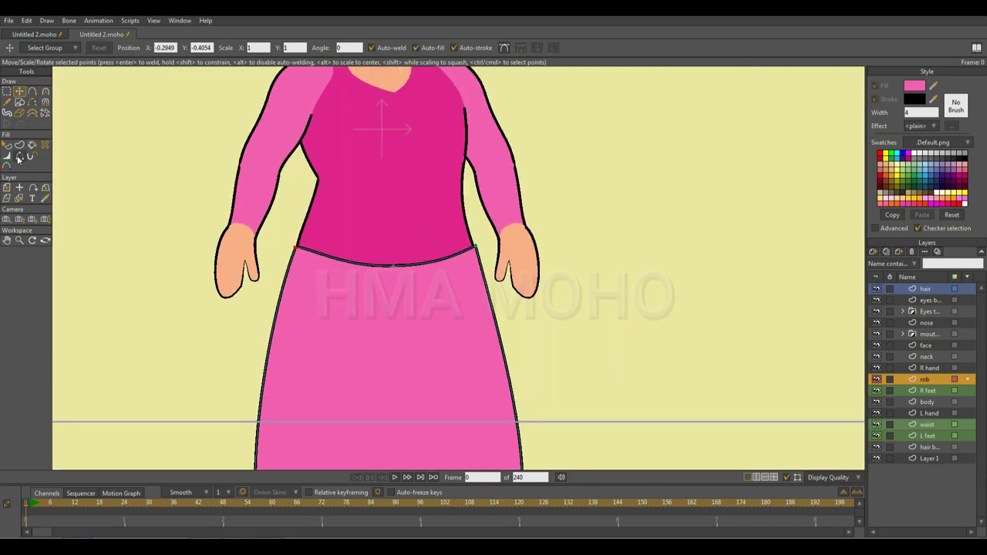
click(444, 265)
click(359, 263)
scroll(416, 306, down, 2)
scroll(436, 410, down, 1)
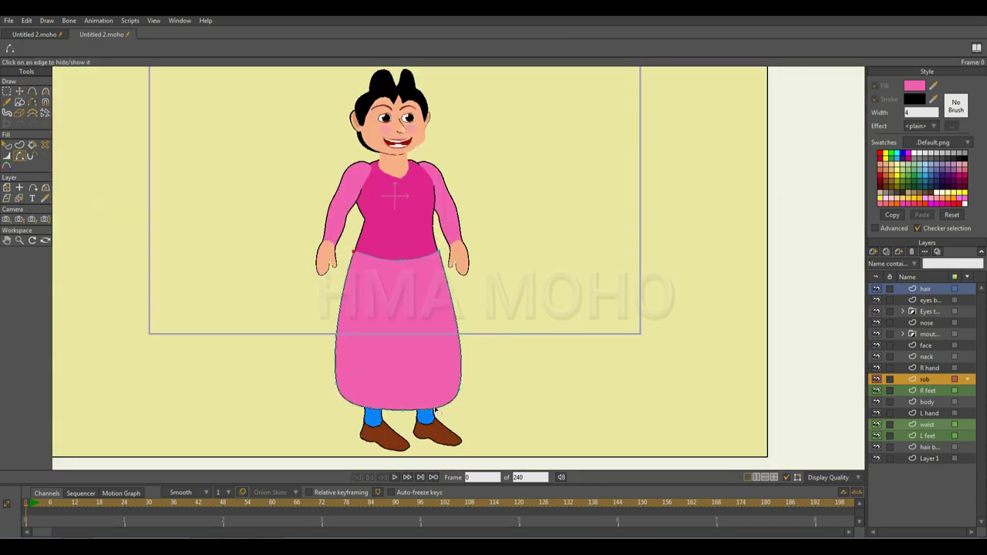
Reposition the middle hem point and both lower corner points of the skirt to refine the hem above the ankles.
key(t)
click(401, 408)
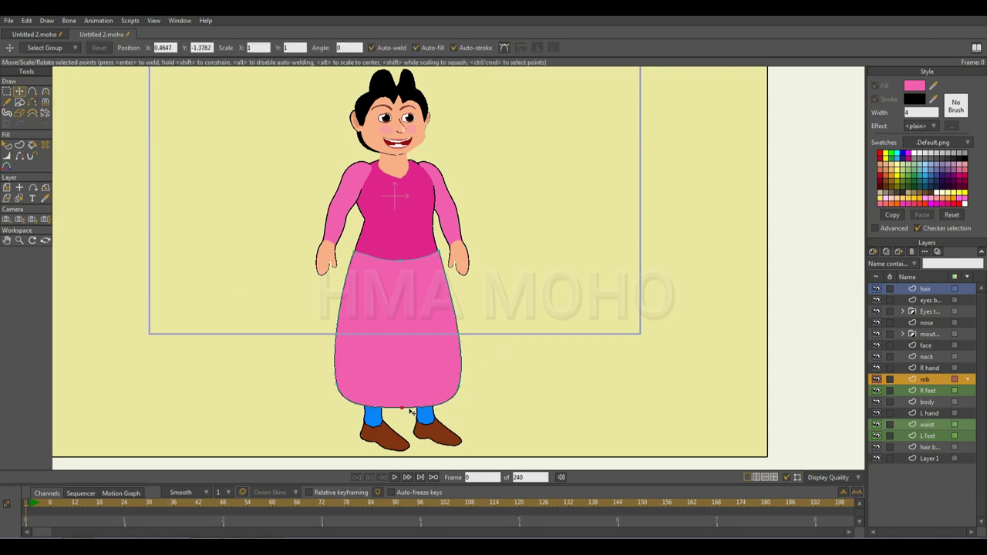
drag(410, 410, 407, 413)
drag(347, 393, 345, 394)
drag(464, 404, 468, 407)
scroll(447, 420, down, 2)
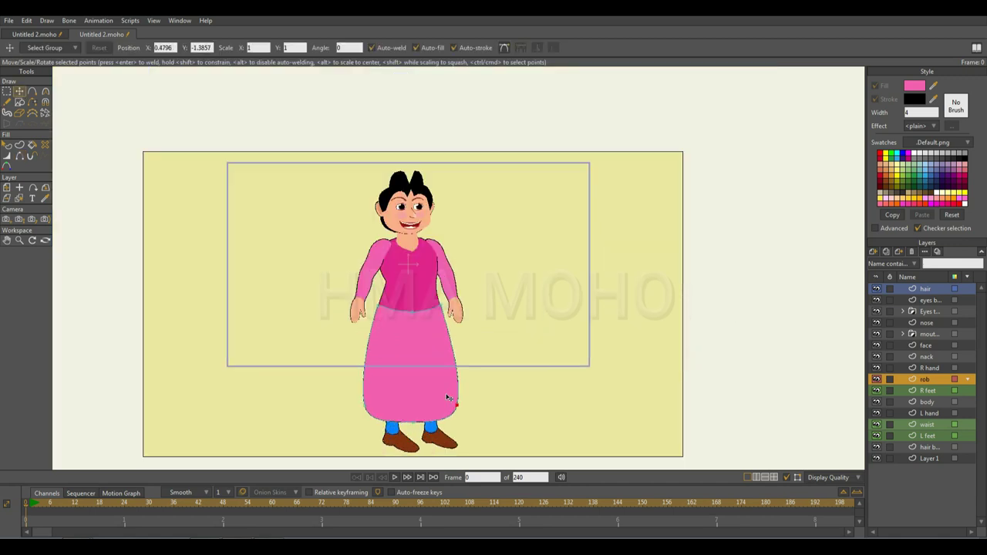
scroll(448, 409, up, 2)
scroll(451, 432, down, 2)
scroll(444, 443, up, 2)
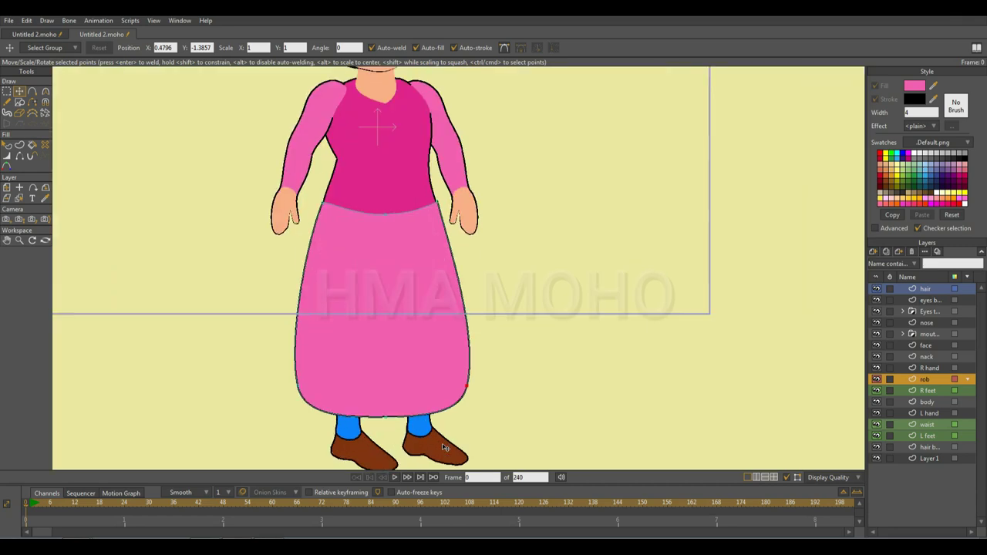
scroll(445, 448, down, 3)
scroll(445, 232, up, 4)
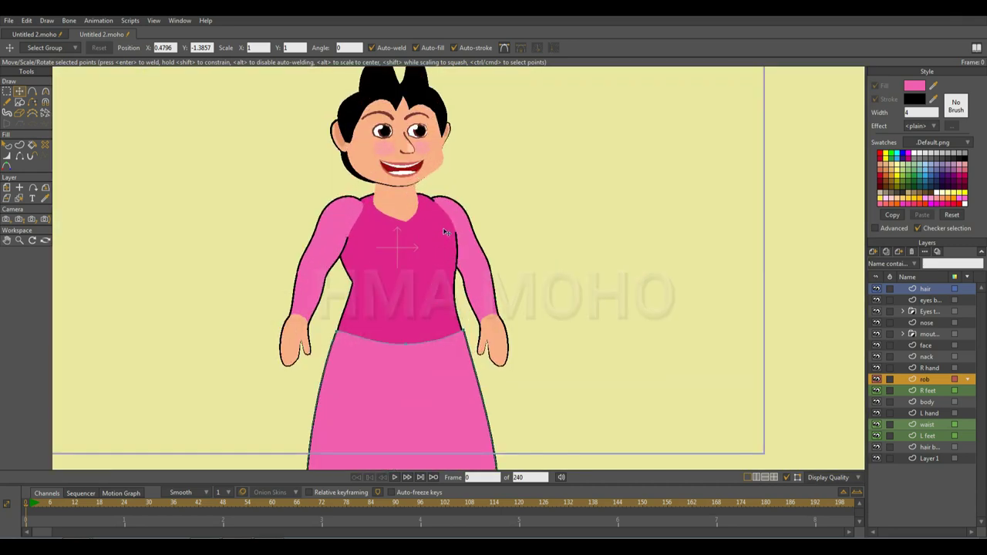
Nudge the skirt's waist corner on the character's screen-right side to line up with the shirt's edge.
scroll(434, 297, down, 1)
drag(415, 342, 462, 326)
scroll(446, 332, up, 1)
scroll(463, 326, up, 3)
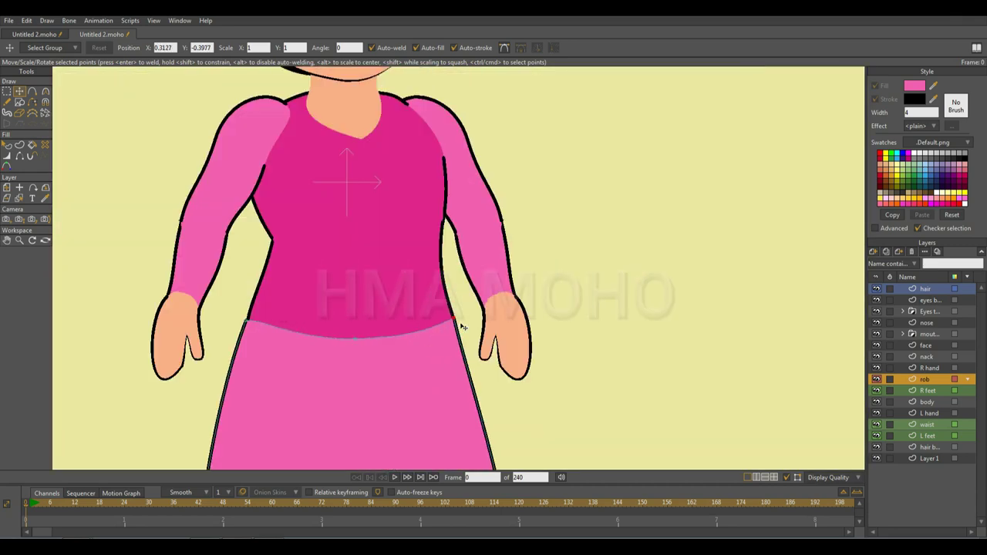
scroll(463, 327, up, 1)
scroll(462, 326, down, 3)
Adjust the side curve handle at the skirt's opposite waist corner with the Curvature tool to straighten the upper side.
key(c)
scroll(476, 349, down, 1)
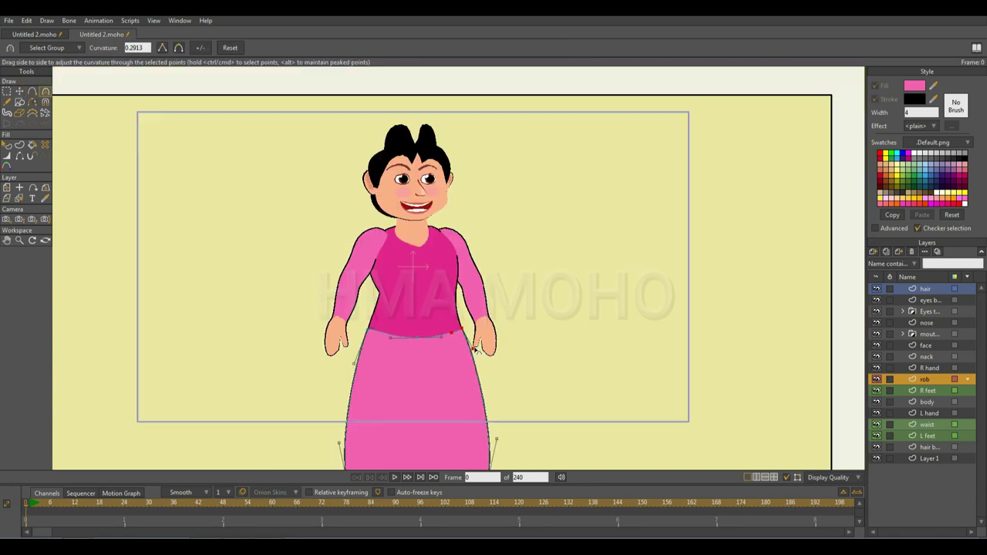
scroll(482, 370, down, 2)
scroll(487, 312, up, 3)
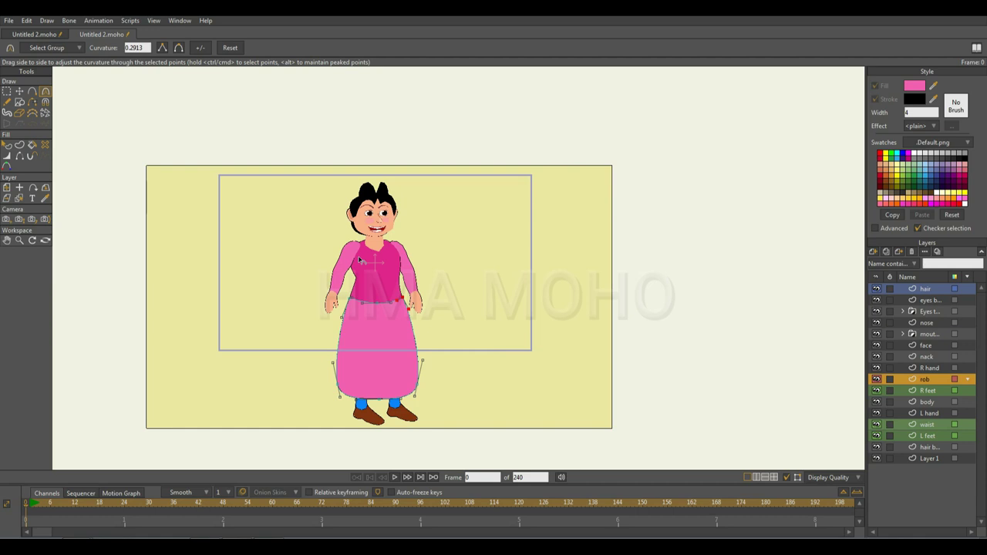
scroll(421, 379, up, 7)
scroll(434, 324, down, 5)
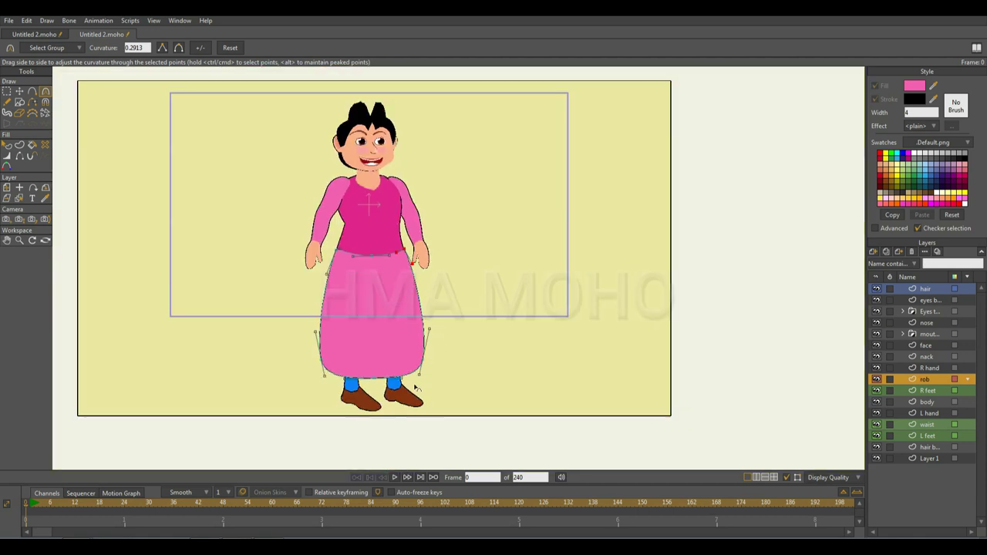
drag(339, 271, 346, 273)
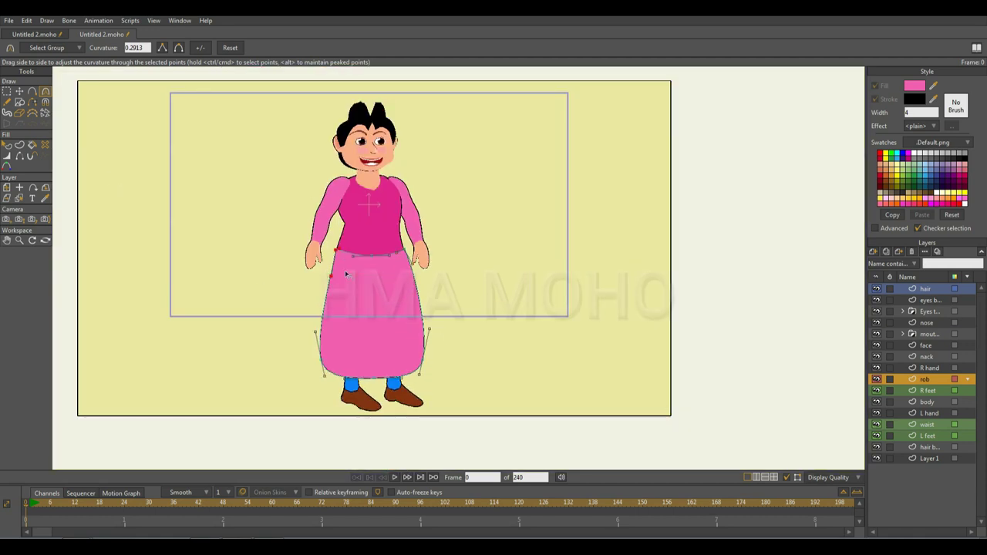
Move the skirt's two lower corner points slightly to balance the flare on both sides of the hem.
click(19, 90)
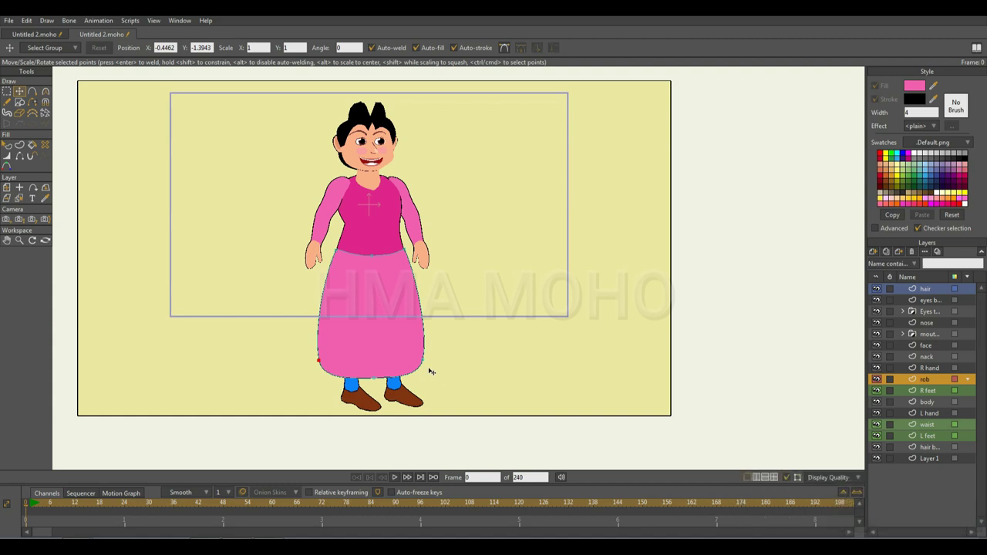
click(424, 360)
scroll(360, 168, up, 2)
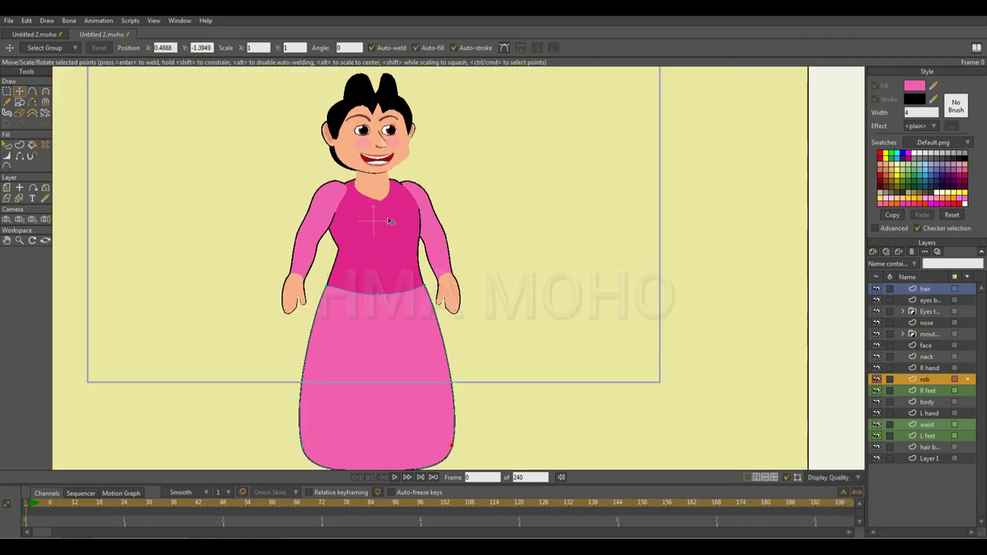
scroll(390, 221, down, 2)
scroll(382, 185, up, 4)
scroll(371, 140, down, 2)
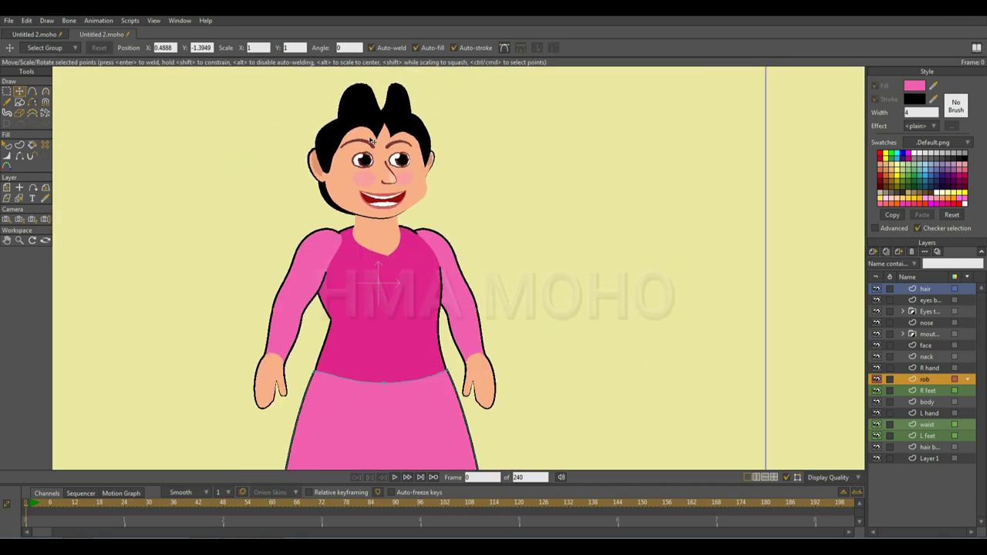
scroll(372, 141, down, 2)
scroll(382, 228, up, 4)
scroll(401, 281, down, 2)
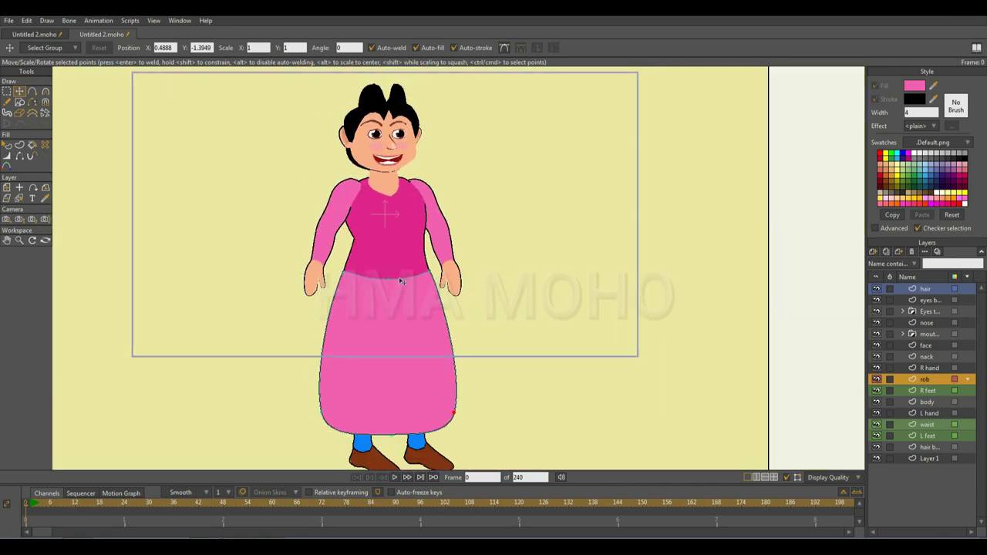
Draw a flat, wide ellipse across the skirt's waistline, spanning from one waist corner to the other.
scroll(401, 281, up, 3)
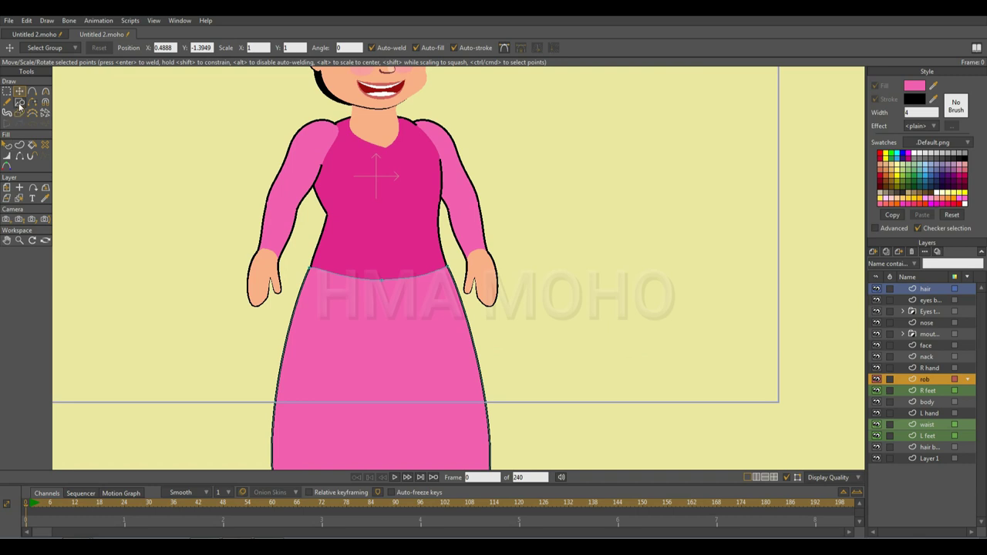
click(20, 103)
drag(311, 268, 450, 296)
Set the waist ellipse's fill colour to light magenta EF69F1.
click(6, 145)
click(409, 286)
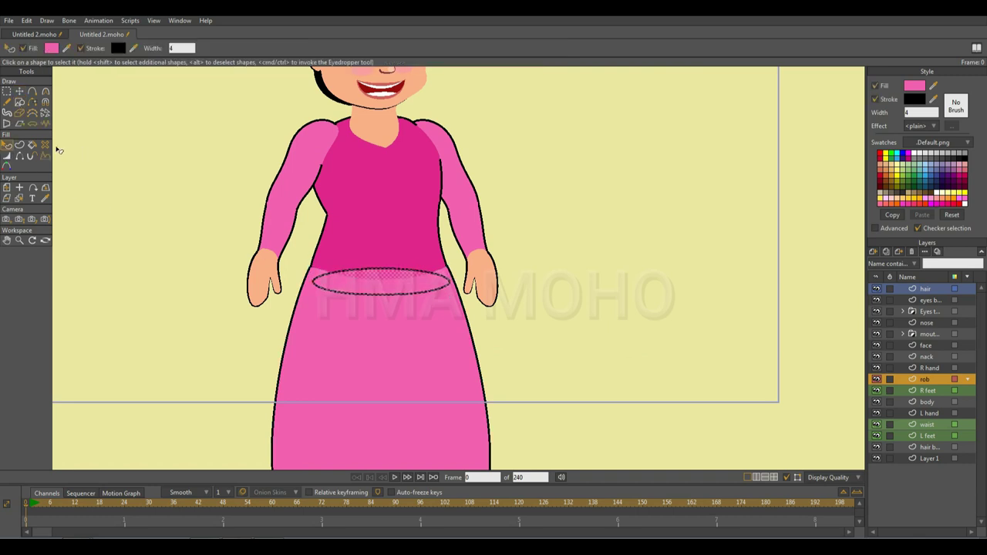
click(914, 85)
drag(799, 286, 717, 256)
click(846, 331)
click(846, 354)
drag(831, 273, 831, 243)
drag(845, 355, 846, 367)
drag(791, 248, 796, 244)
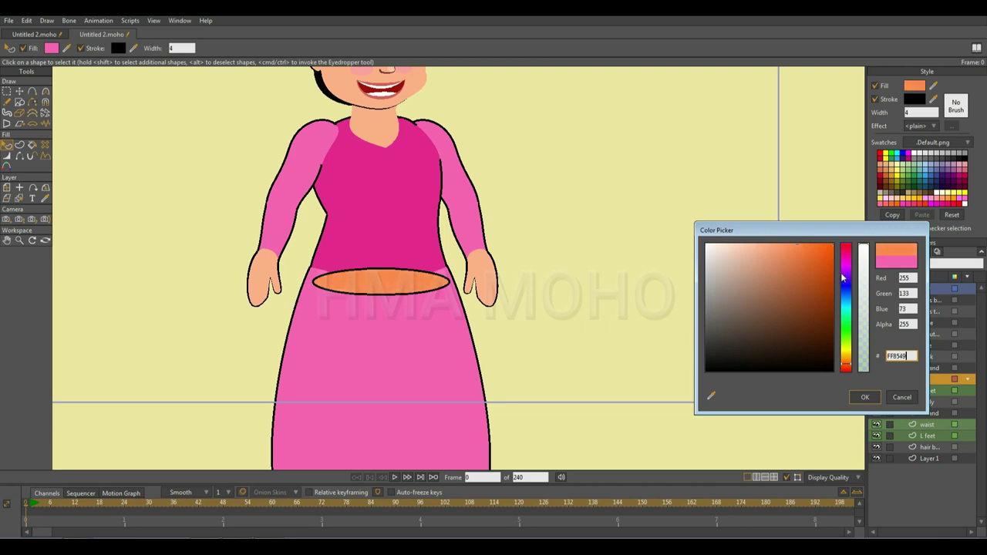
drag(843, 277, 779, 254)
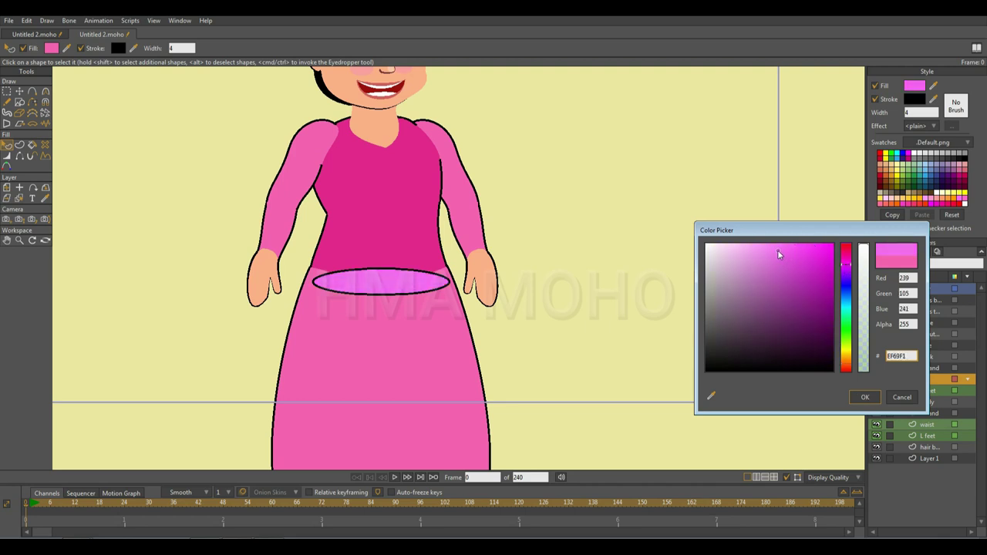
click(865, 397)
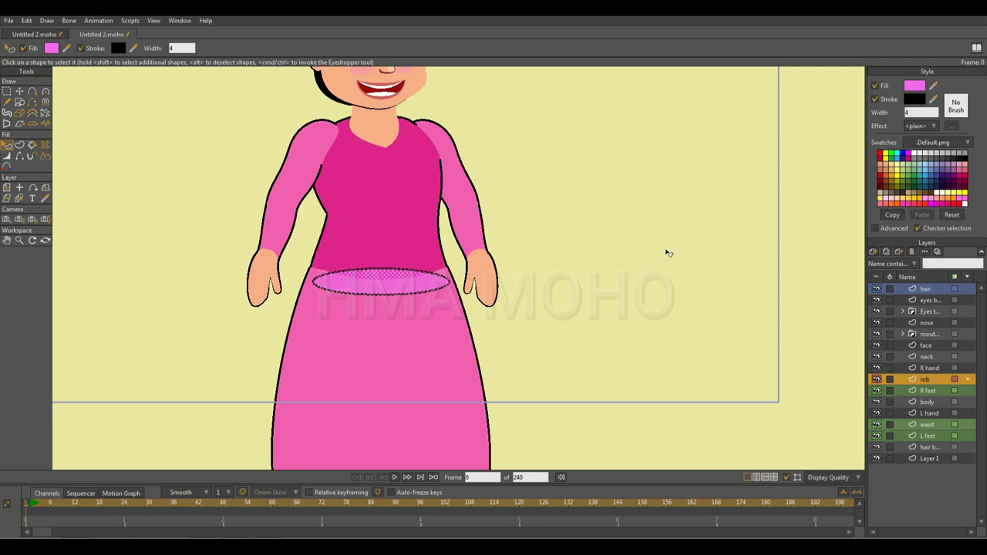
Turn off the stroke on the waist ellipse and deselect the shape.
click(876, 100)
click(741, 212)
scroll(559, 260, down, 3)
Move the magenta ellipse's side points to the skirt's waist corners and pull its lowest point down over the skirt.
click(20, 91)
scroll(534, 266, up, 4)
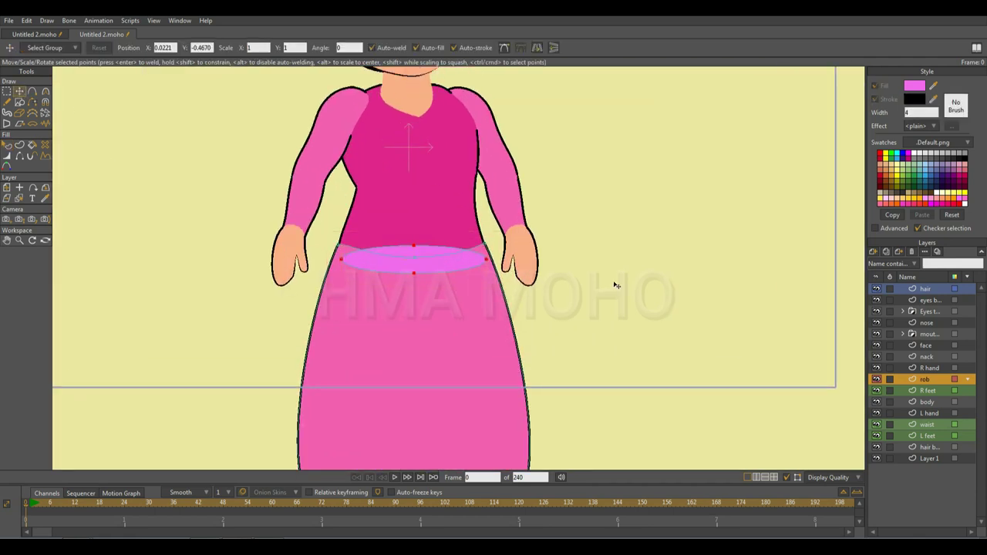
drag(486, 259, 485, 243)
drag(341, 259, 337, 245)
drag(414, 273, 409, 283)
scroll(341, 240, up, 4)
drag(338, 244, 335, 248)
scroll(354, 255, down, 4)
drag(432, 290, 453, 338)
scroll(499, 254, up, 3)
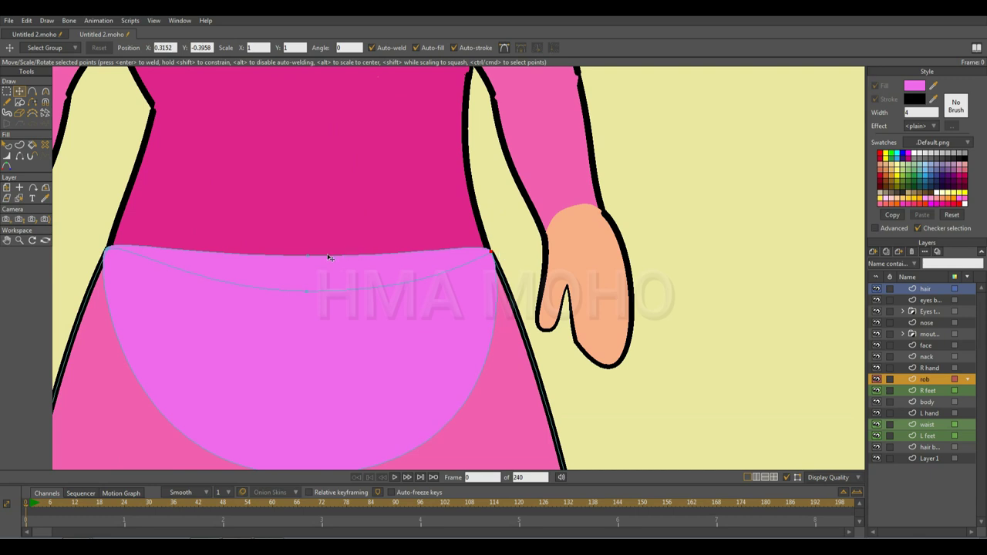
Add several points along the curved lower edge of the violet overlay shape on the skirt.
scroll(328, 257, down, 3)
scroll(400, 316, down, 1)
click(31, 91)
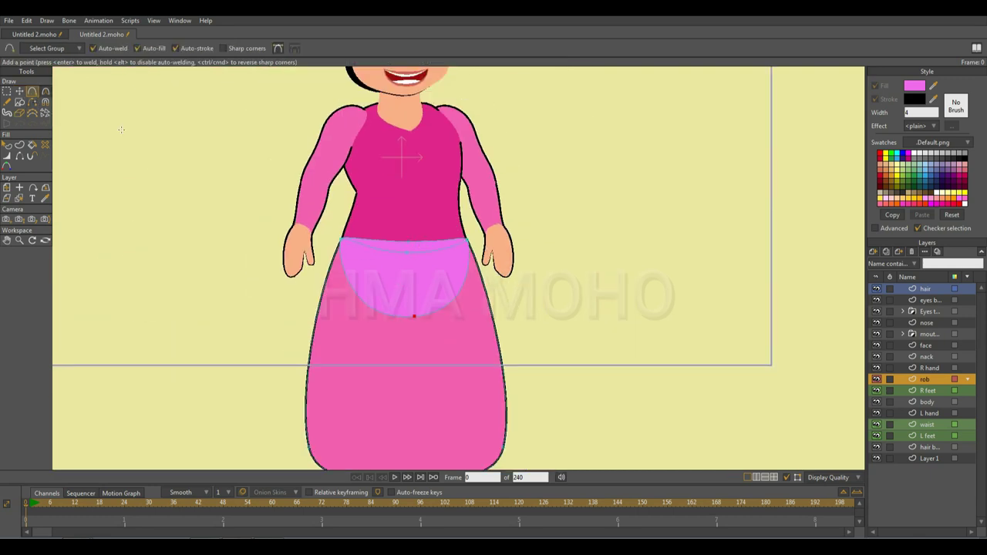
click(445, 307)
click(367, 289)
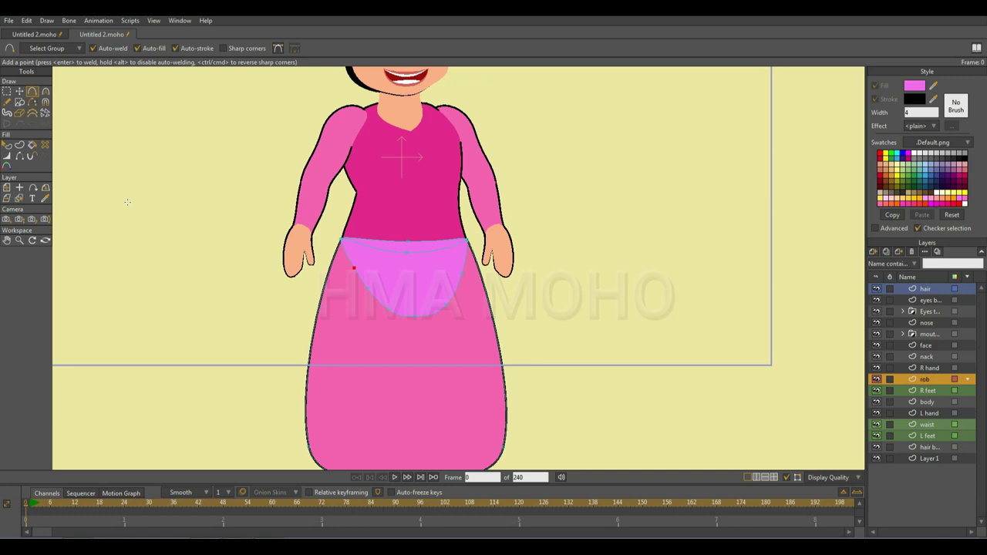
Reshape the violet overlay's lower edge into uneven hanging tips, pulling its points up and inward and adding more near its ends.
click(19, 93)
drag(417, 324, 354, 298)
click(463, 278)
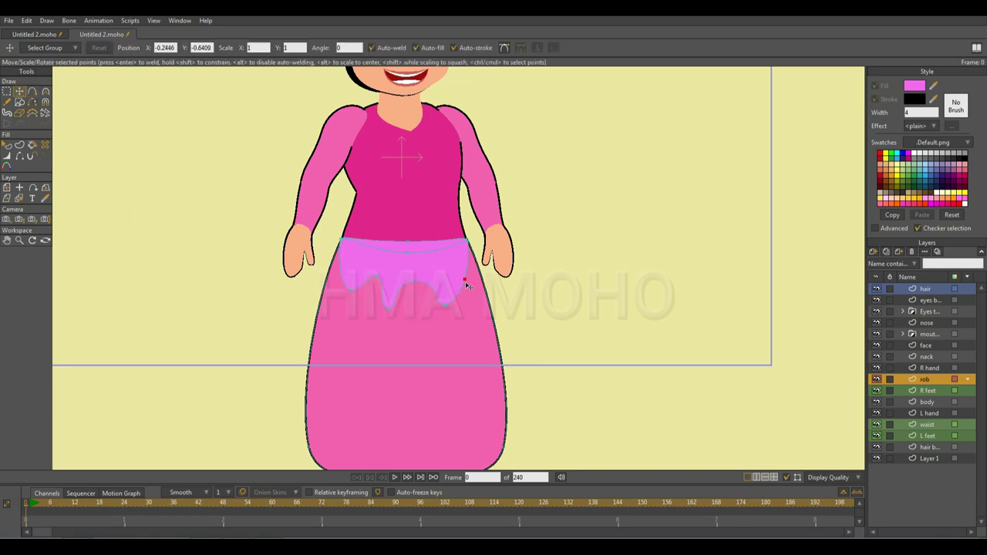
drag(465, 282, 445, 271)
click(32, 93)
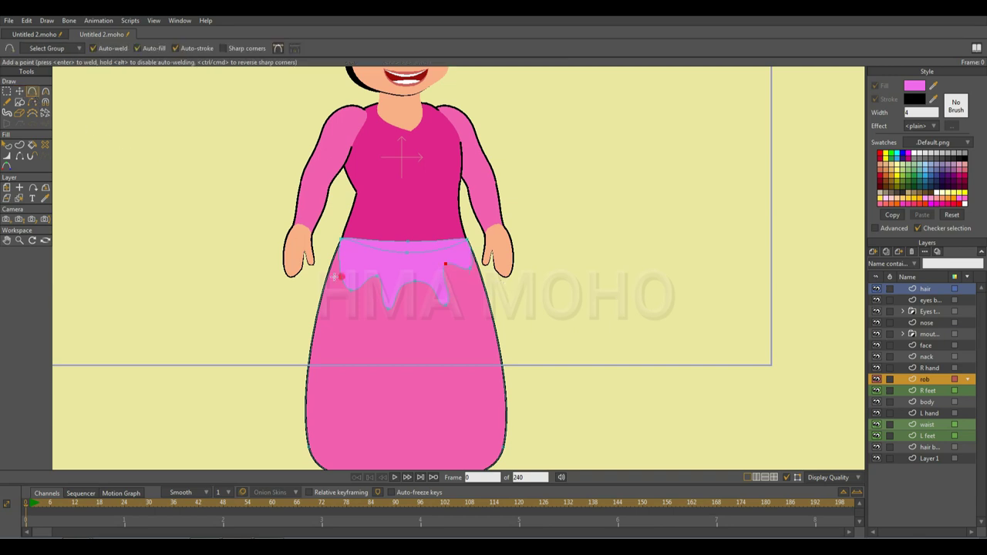
drag(340, 265, 360, 262)
Bow the overlay's top edge downward in the middle and fit its two upper corners to the waist.
key(t)
click(340, 241)
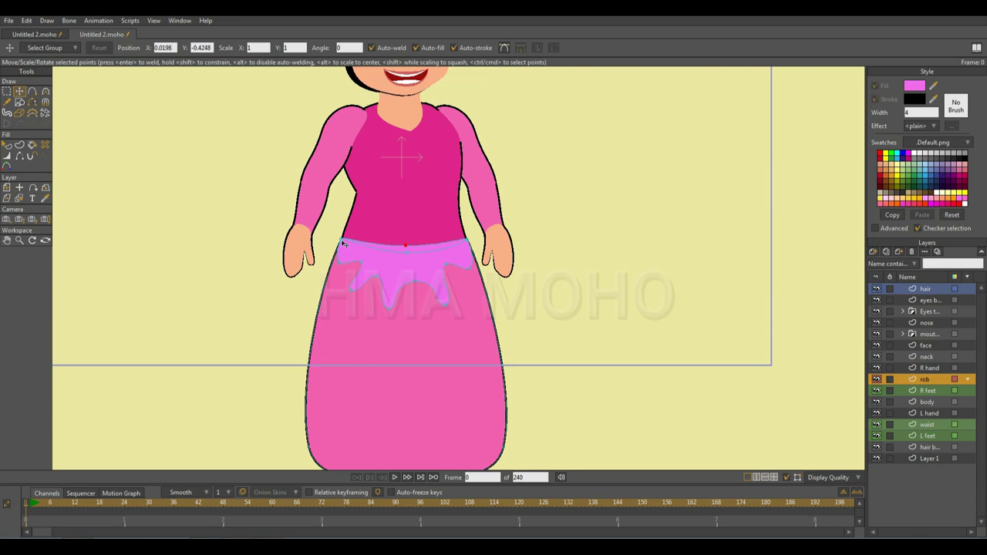
scroll(344, 241, up, 5)
mouse_move(343, 240)
mouse_down()
mouse_move(337, 221)
mouse_move(347, 229)
mouse_up()
scroll(401, 243, down, 4)
click(432, 227)
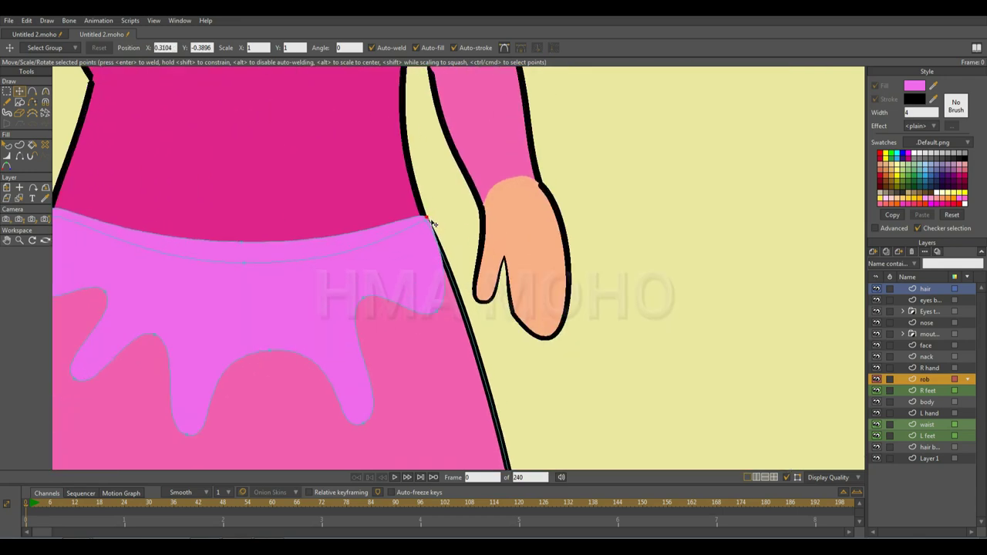
Reposition the overlay's hem tips and the valleys between them to space the zigzag more evenly across the skirt.
scroll(435, 308, down, 2)
drag(408, 292, 417, 290)
drag(404, 358, 410, 343)
drag(360, 319, 370, 311)
drag(327, 361, 345, 351)
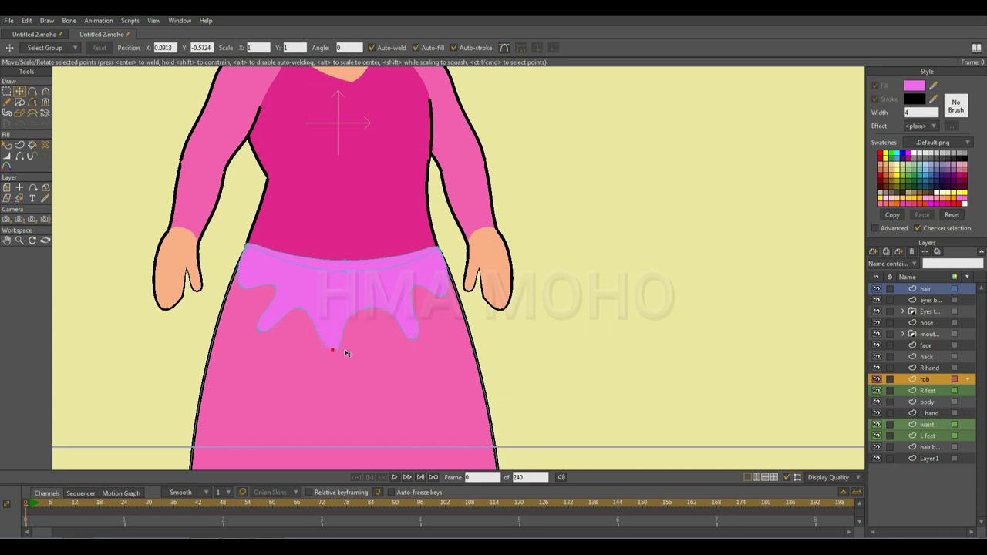
drag(277, 333, 243, 301)
click(287, 293)
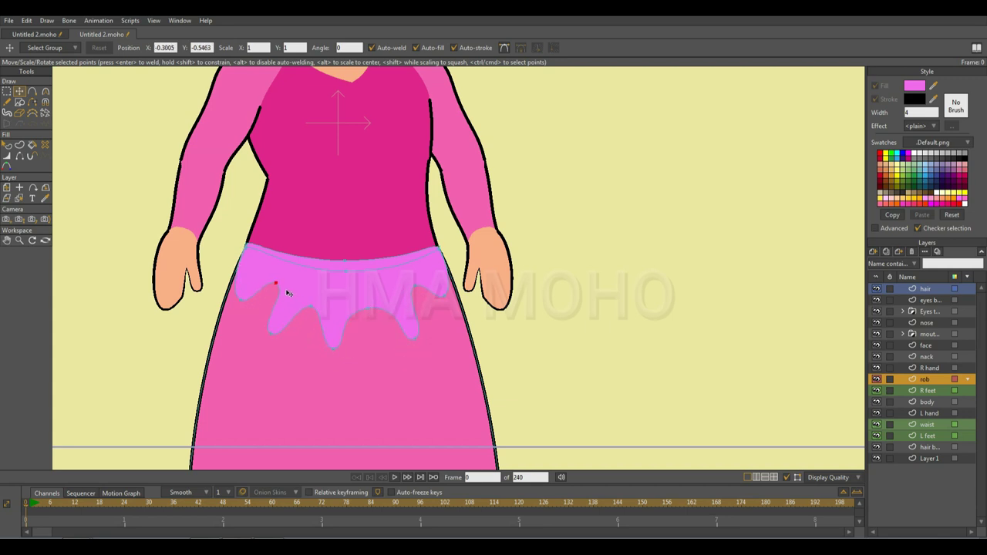
drag(317, 308, 381, 299)
drag(334, 347, 343, 348)
drag(413, 338, 420, 339)
drag(415, 286, 399, 315)
Sharpen the overlay's rounded hem tips and valleys into pointed corners with the Curvature tool's handles.
click(45, 90)
drag(335, 302, 365, 313)
drag(361, 349, 345, 331)
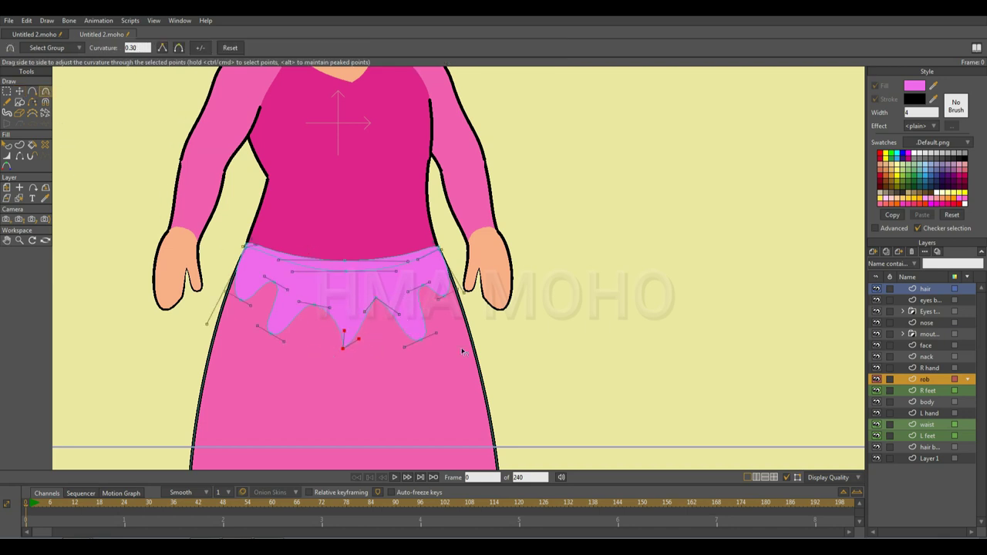
drag(437, 334, 414, 330)
drag(339, 309, 340, 313)
drag(285, 340, 273, 318)
drag(287, 300, 263, 287)
drag(251, 306, 239, 290)
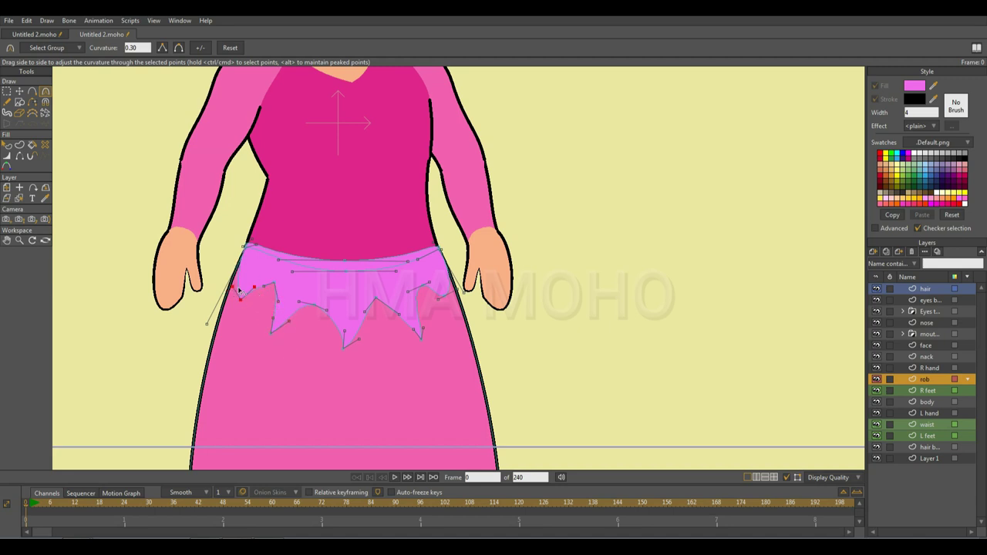
drag(460, 293, 428, 300)
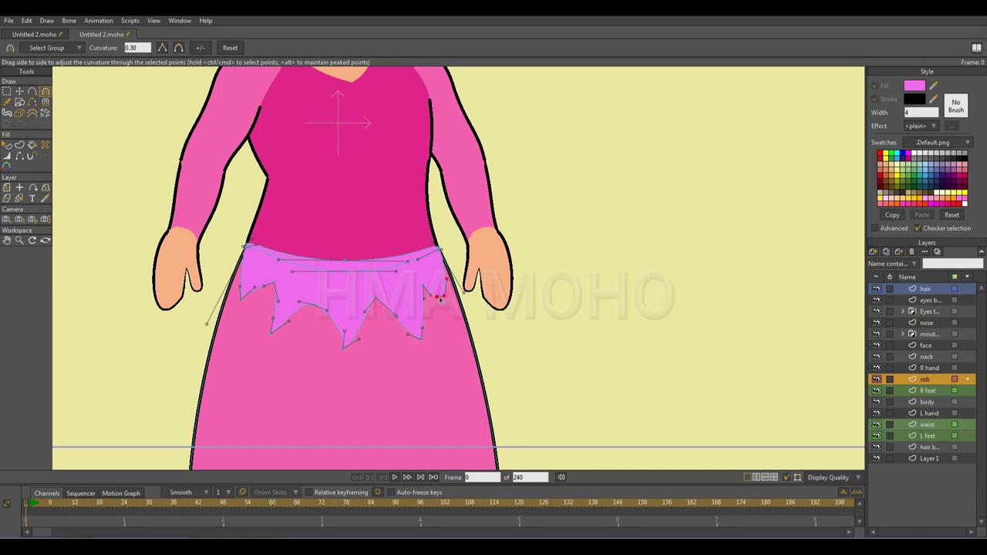
drag(438, 291, 431, 298)
drag(408, 334, 331, 333)
Select the overlay shape and change its fill colour to light grey-white EEEEEE.
scroll(339, 317, down, 4)
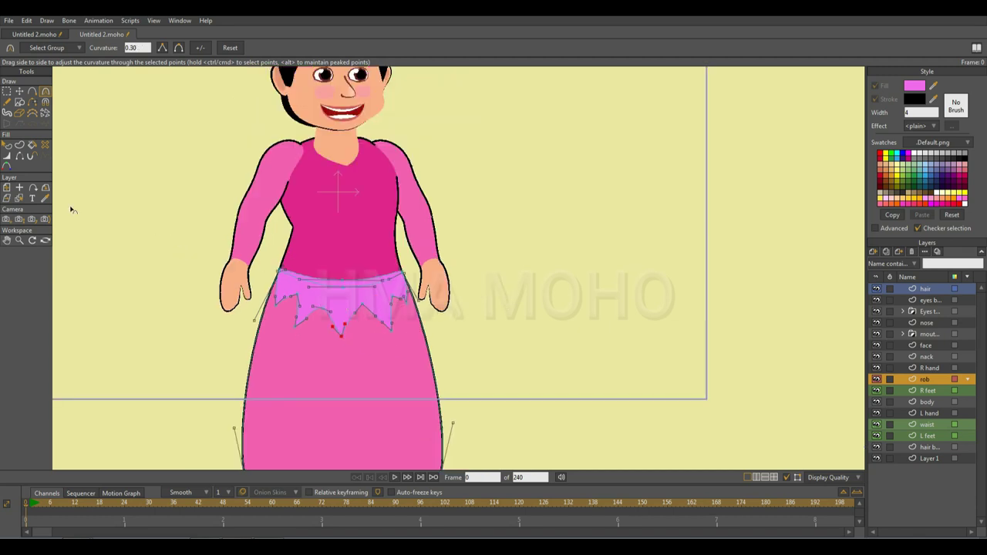
click(7, 145)
scroll(398, 263, down, 4)
scroll(393, 262, up, 2)
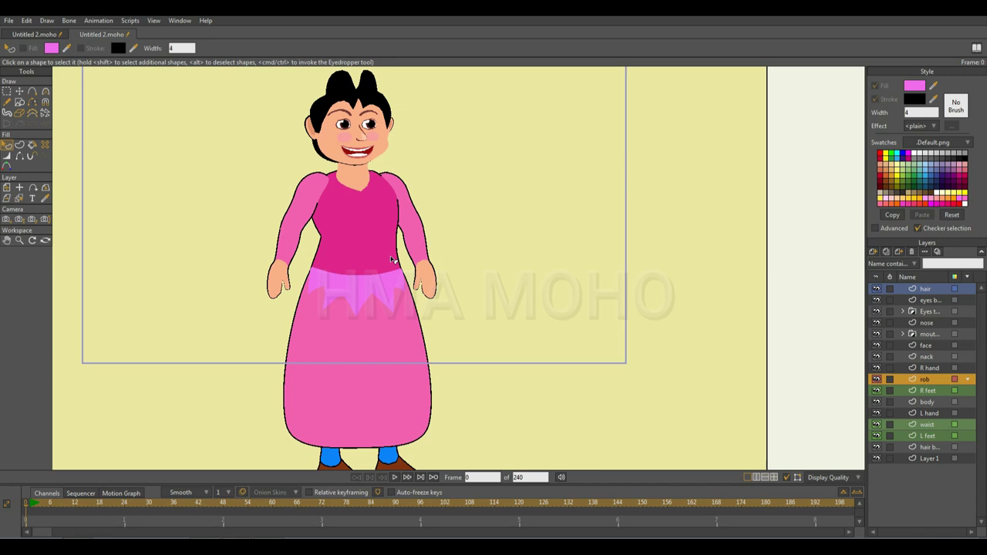
scroll(392, 261, up, 1)
click(377, 293)
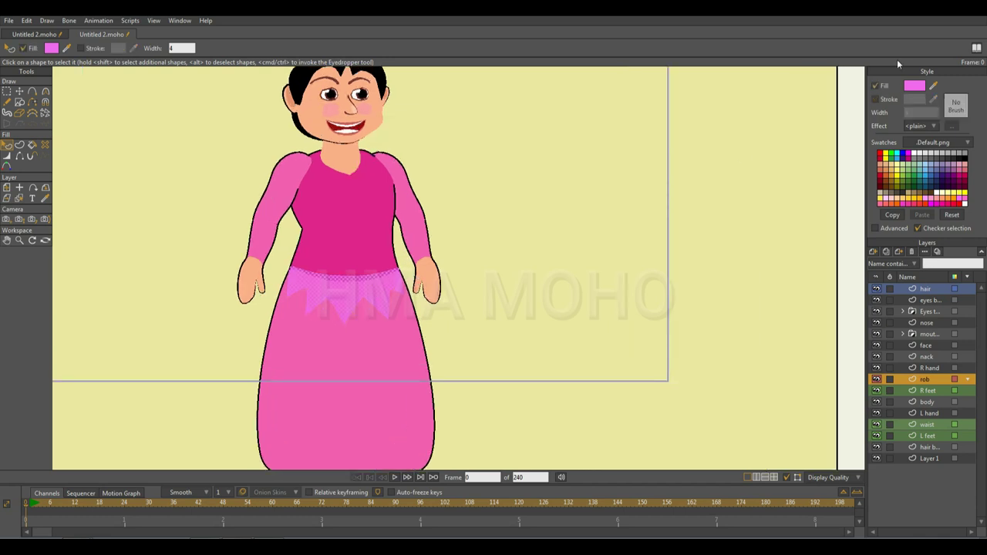
click(914, 84)
mouse_move(812, 305)
mouse_down()
mouse_move(752, 251)
mouse_move(712, 262)
mouse_move(704, 250)
mouse_up()
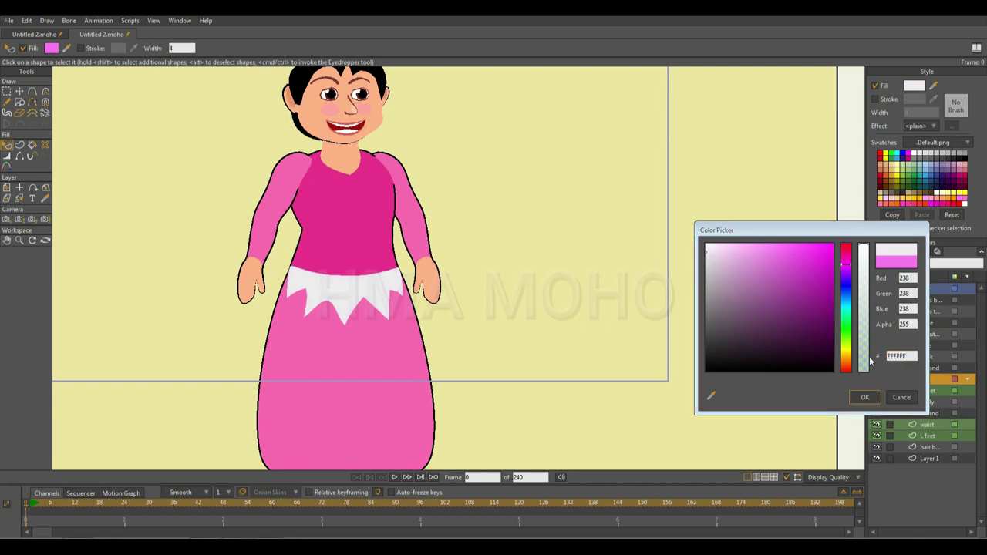
key(Return)
Give the overlay shape a yellow stroke with the colour D7D400.
click(915, 101)
mouse_move(773, 262)
mouse_down()
mouse_move(818, 249)
mouse_move(820, 293)
mouse_up()
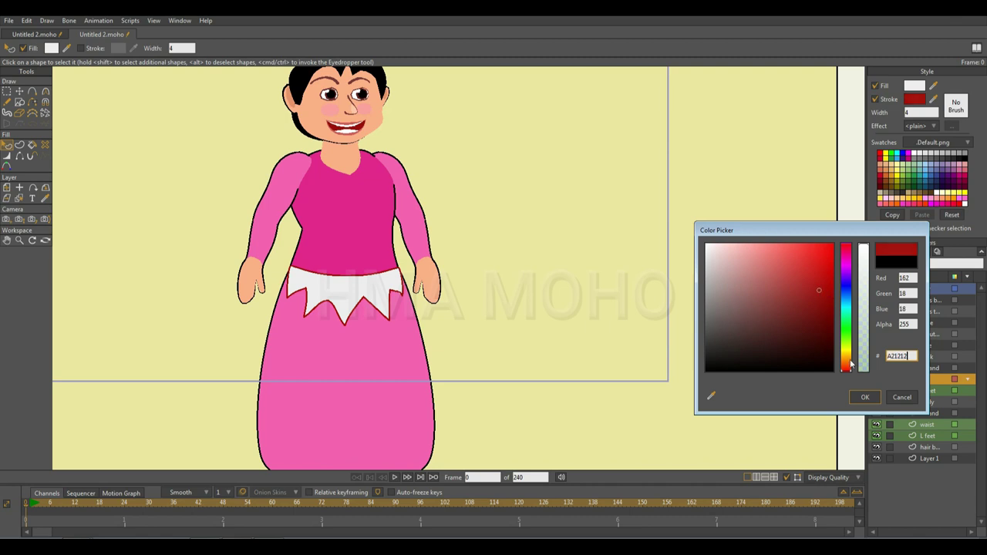
mouse_move(850, 363)
mouse_down()
mouse_move(837, 332)
mouse_move(827, 344)
mouse_move(837, 330)
mouse_up()
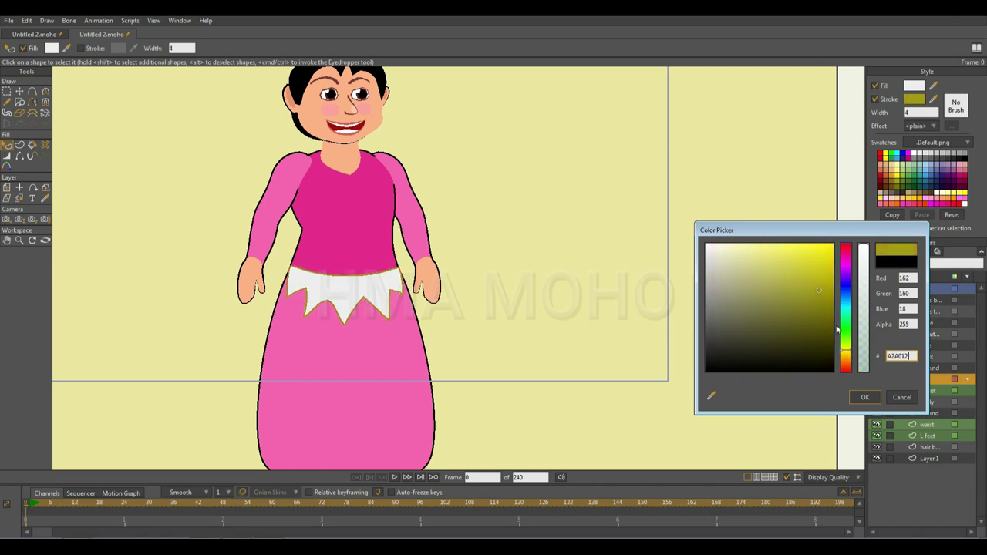
mouse_move(819, 248)
mouse_down()
mouse_move(788, 252)
mouse_move(838, 249)
mouse_move(835, 268)
mouse_up()
click(769, 277)
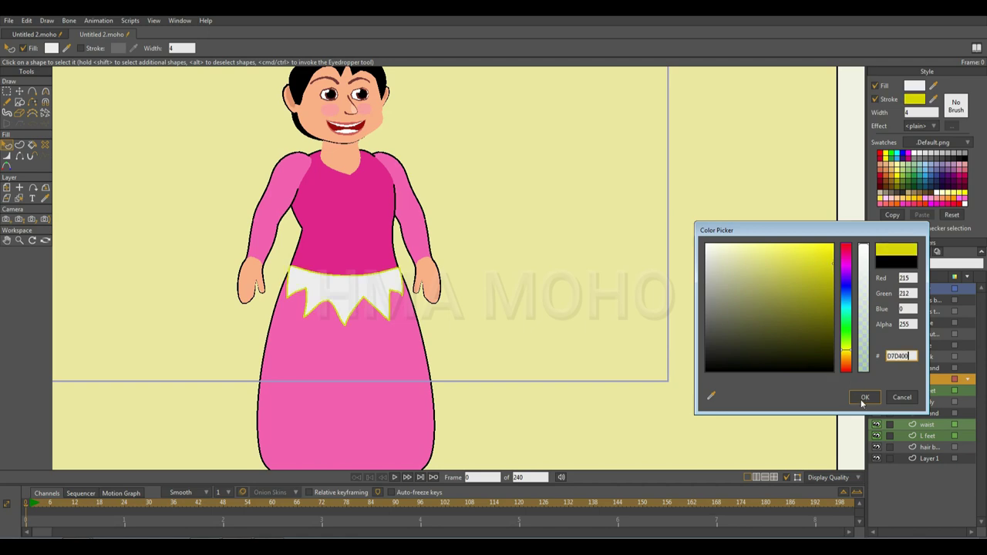
click(864, 397)
scroll(410, 275, down, 2)
scroll(388, 291, up, 3)
scroll(409, 304, down, 3)
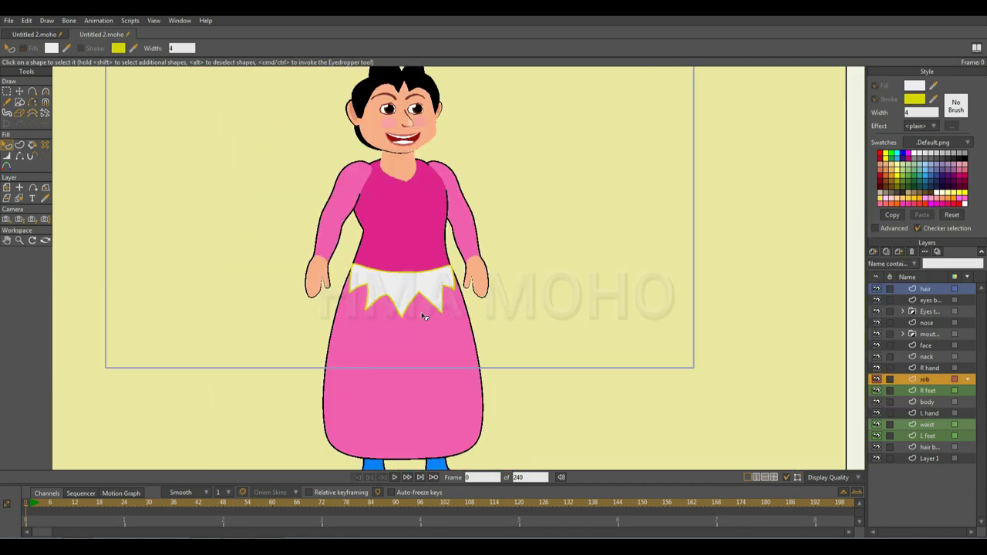
scroll(432, 315, up, 3)
scroll(444, 310, down, 2)
Lower the middle of the white overlay's top edge and raise its two upper corners at the waist.
click(19, 91)
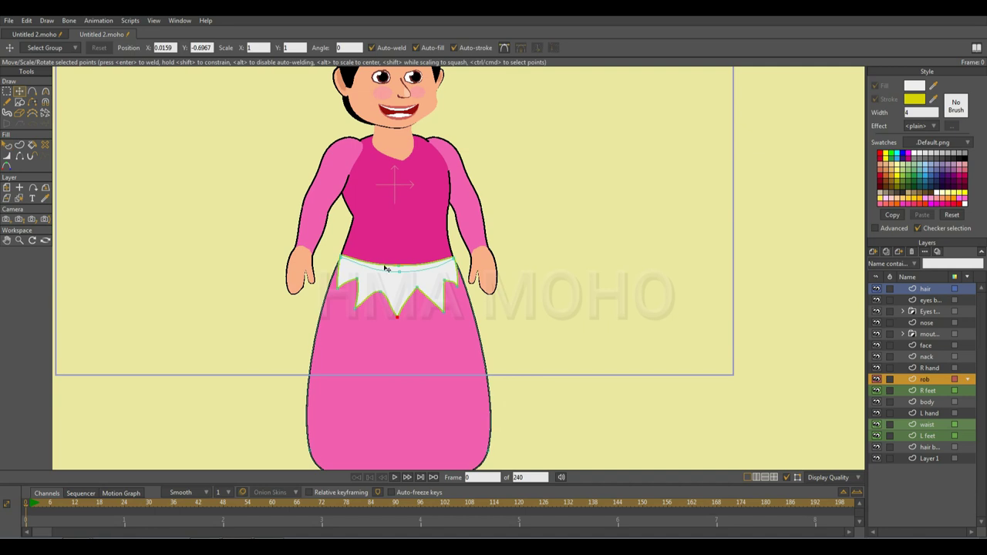
drag(400, 262, 406, 271)
scroll(363, 262, up, 2)
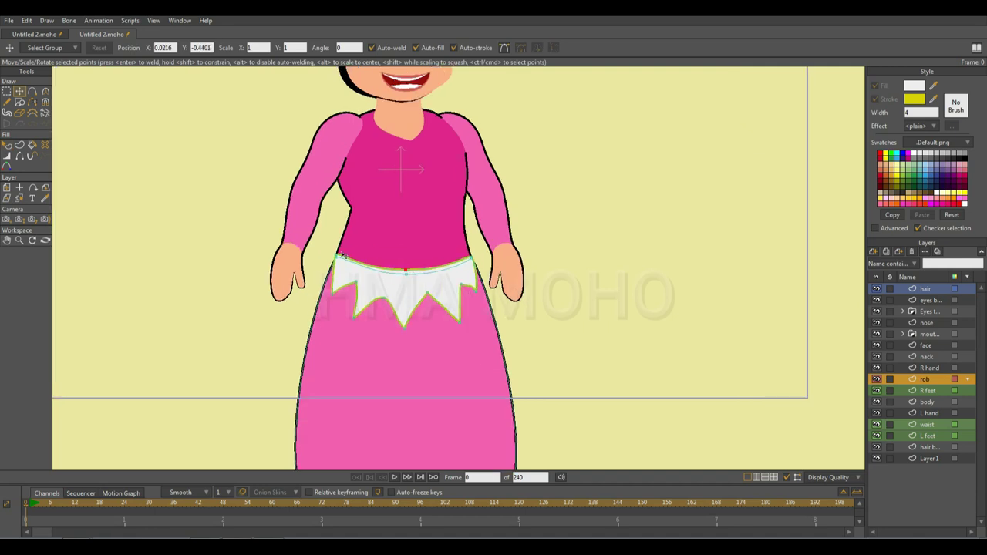
drag(344, 255, 349, 244)
drag(412, 271, 468, 247)
Extend the overlay's outer tips to the skirt outline and adjust its inner hem points and central tip.
scroll(466, 280, up, 1)
drag(236, 285, 203, 313)
drag(272, 289, 270, 272)
drag(204, 314, 219, 303)
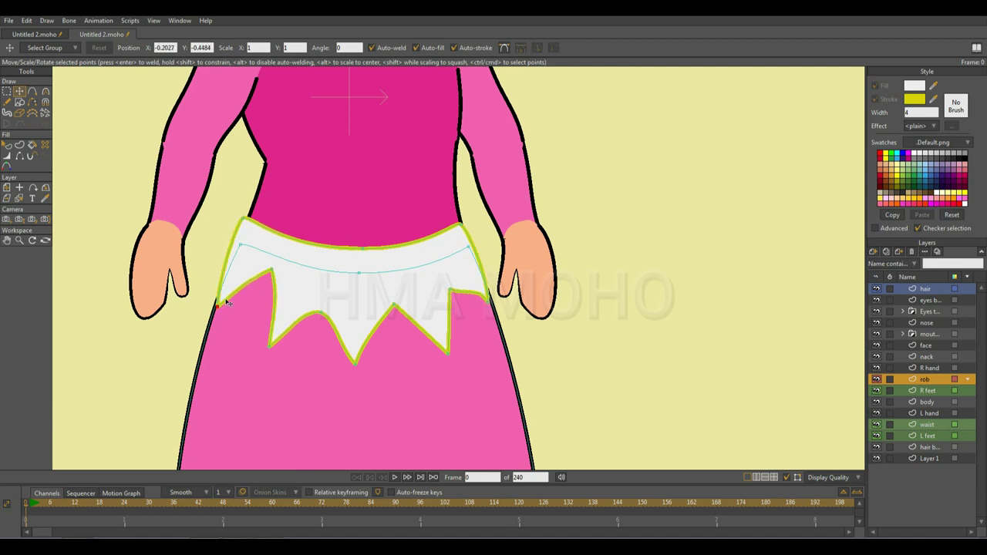
drag(270, 346, 271, 337)
drag(320, 312, 324, 293)
drag(355, 364, 345, 329)
Refine the curve handles at the overlay's central tip, its outer hem tip and its upper corner.
click(46, 92)
drag(380, 320, 375, 321)
click(357, 358)
drag(476, 290, 473, 295)
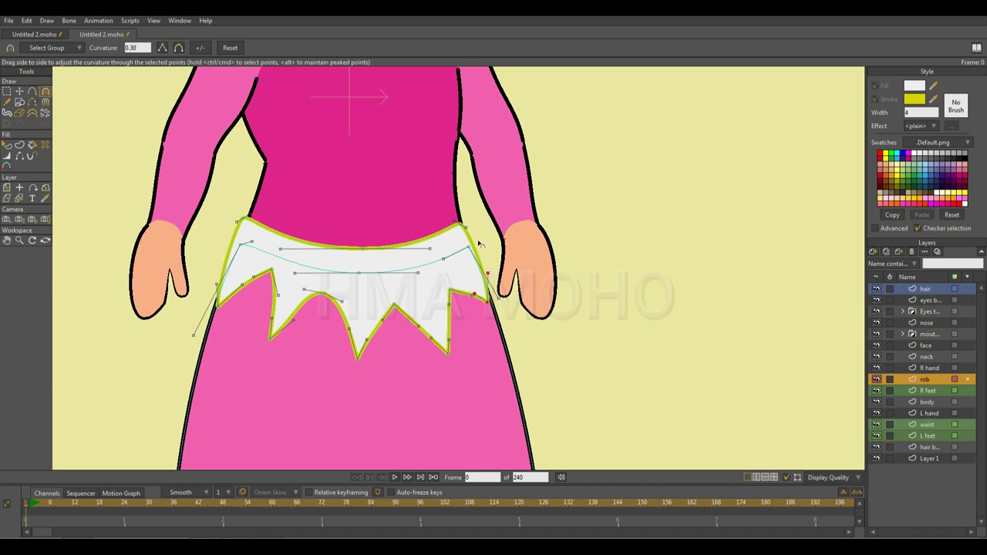
drag(467, 229, 471, 231)
Shift the overlay's central hem tip and the neighbouring valley to balance the zigzag.
click(6, 144)
scroll(343, 289, down, 5)
scroll(415, 322, up, 5)
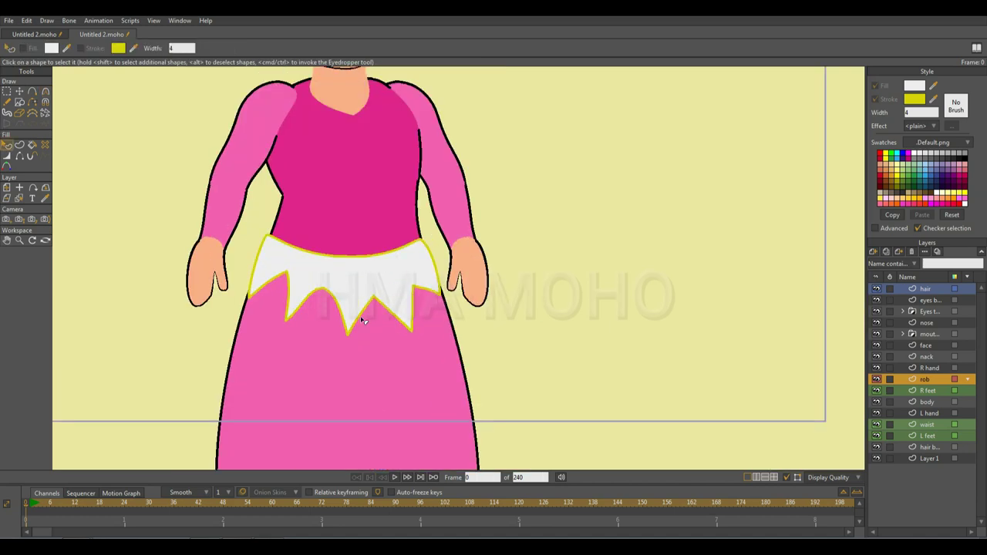
key(t)
click(360, 329)
Sharpen the remaining rounded valleys and tips of the overlay's hem by adjusting their curve handles.
key(c)
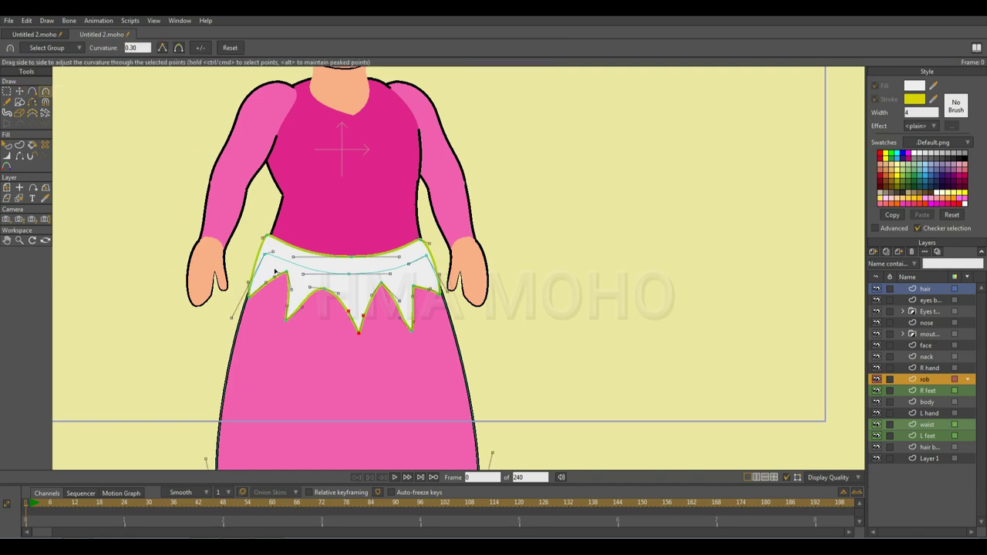
scroll(306, 293, up, 3)
drag(316, 288, 277, 291)
drag(482, 290, 463, 301)
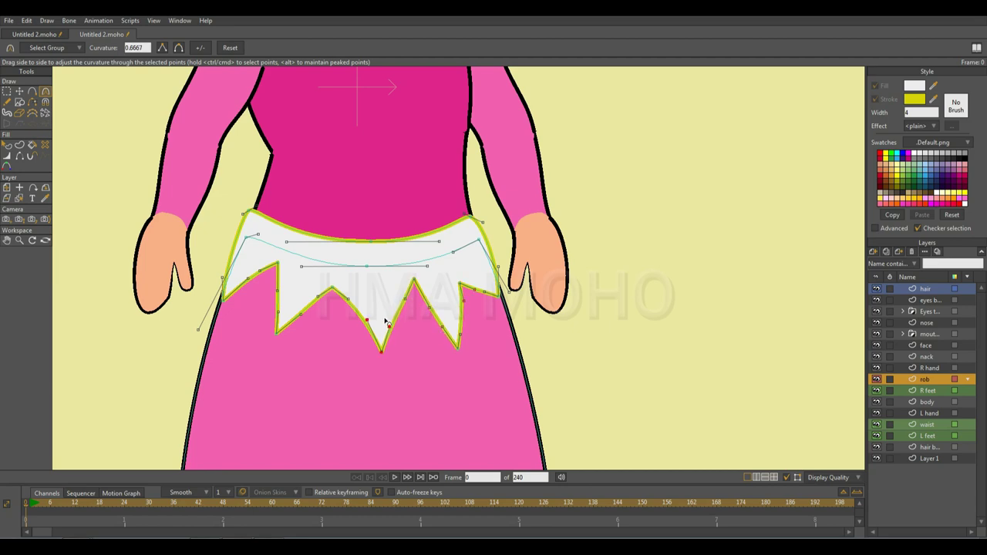
key(q)
scroll(403, 279, down, 3)
scroll(404, 279, up, 2)
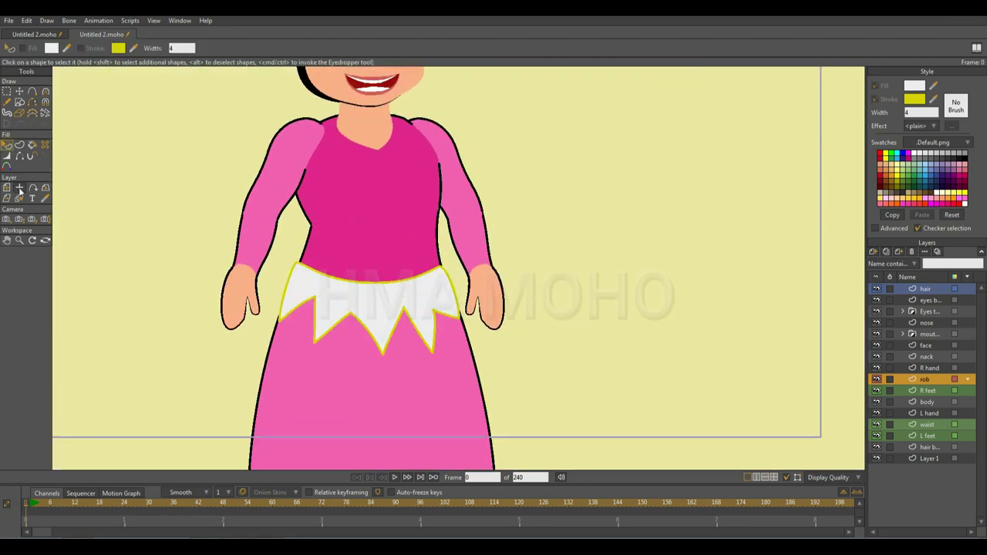
key(h)
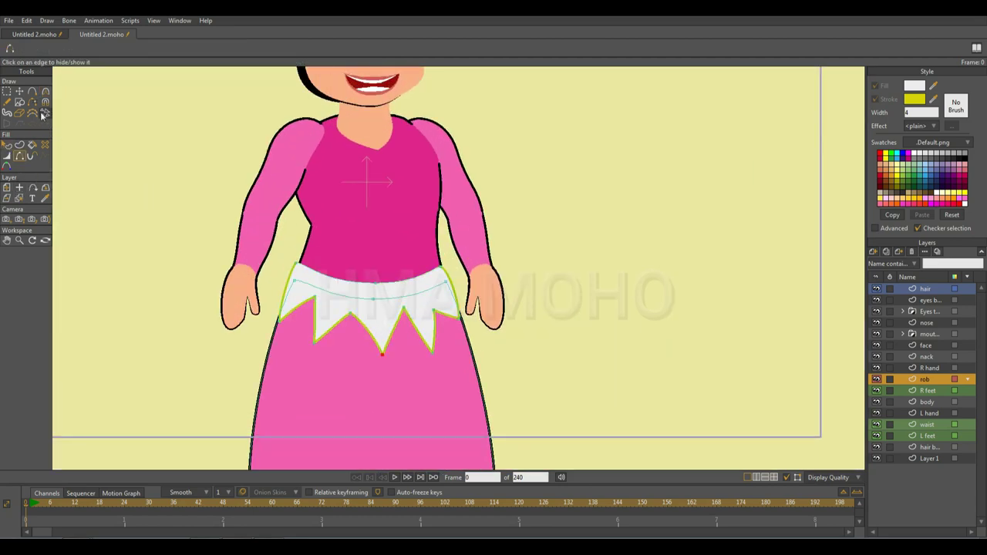
Fine-tune the overlay's upper corners, outer tips and hem valleys so the shape follows the waist and skirt outline.
key(t)
scroll(423, 284, down, 3)
scroll(423, 285, up, 3)
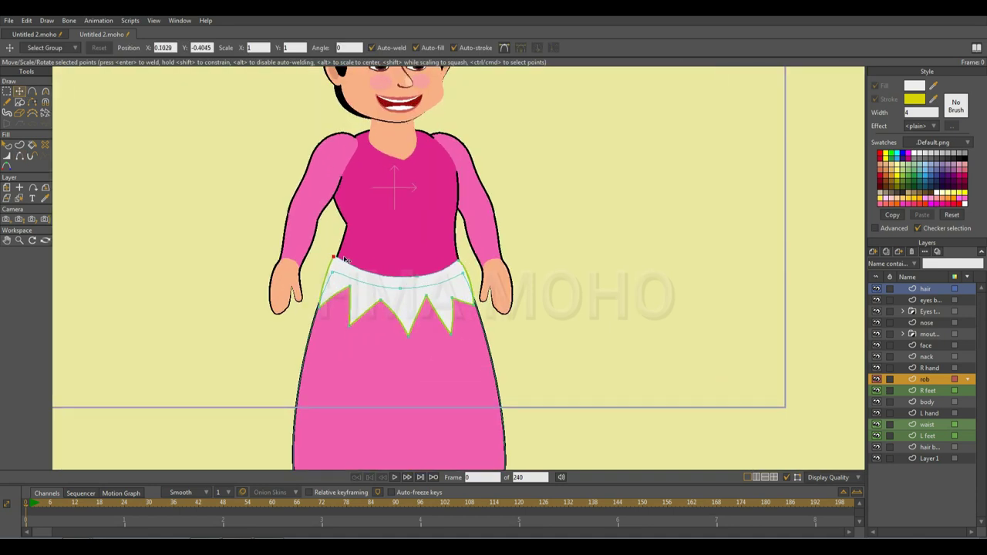
drag(345, 259, 347, 257)
drag(332, 308, 328, 310)
drag(464, 264, 466, 265)
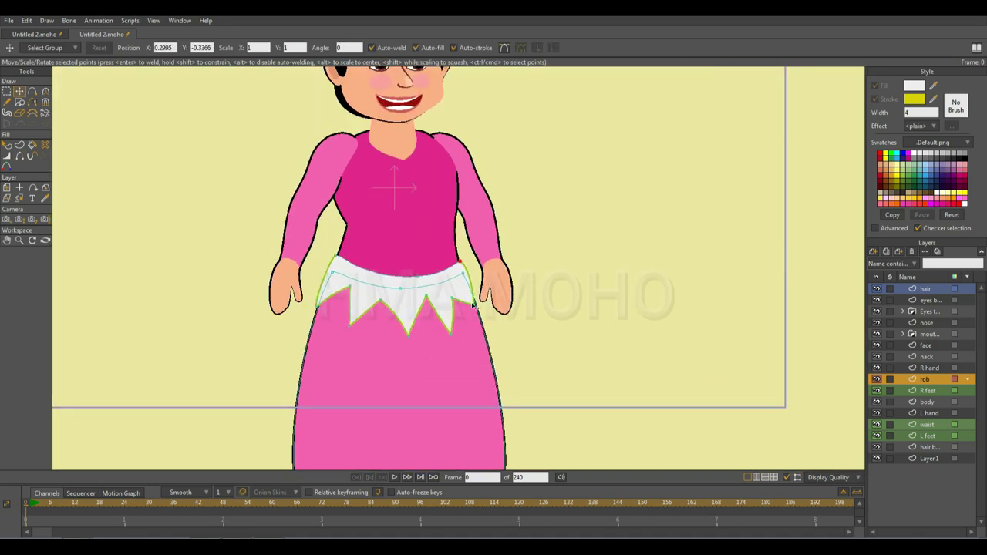
drag(427, 296, 454, 299)
drag(380, 300, 348, 289)
Switch to the R feet layer and change the fill of its blue sock to white.
scroll(385, 300, down, 2)
scroll(412, 307, down, 2)
scroll(416, 316, up, 2)
scroll(429, 342, down, 1)
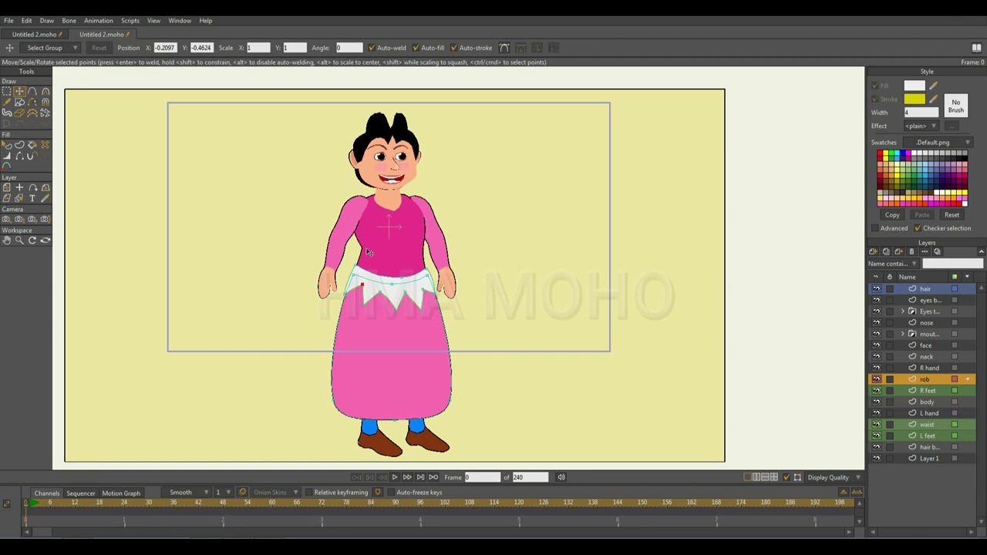
scroll(368, 252, up, 2)
click(19, 197)
click(360, 420)
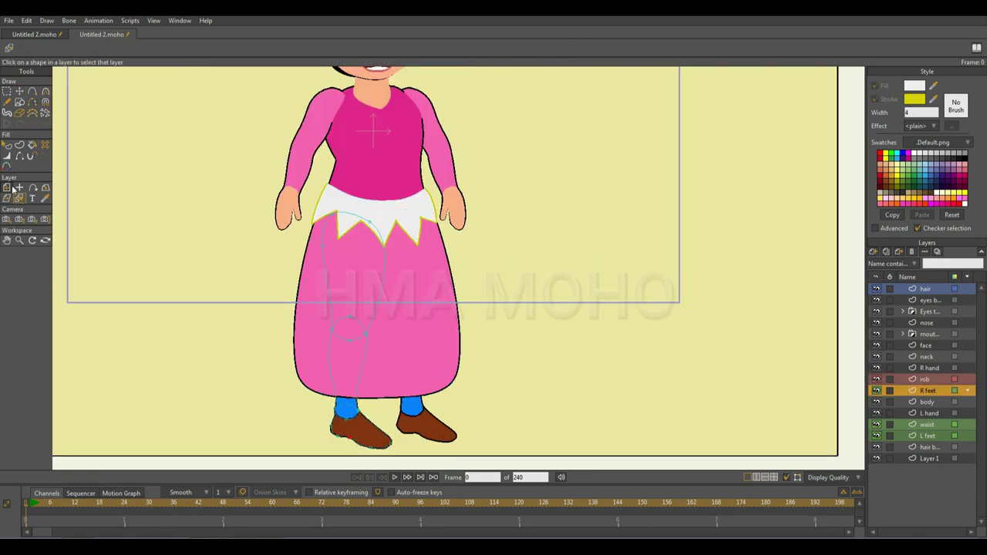
click(6, 145)
click(347, 407)
click(915, 86)
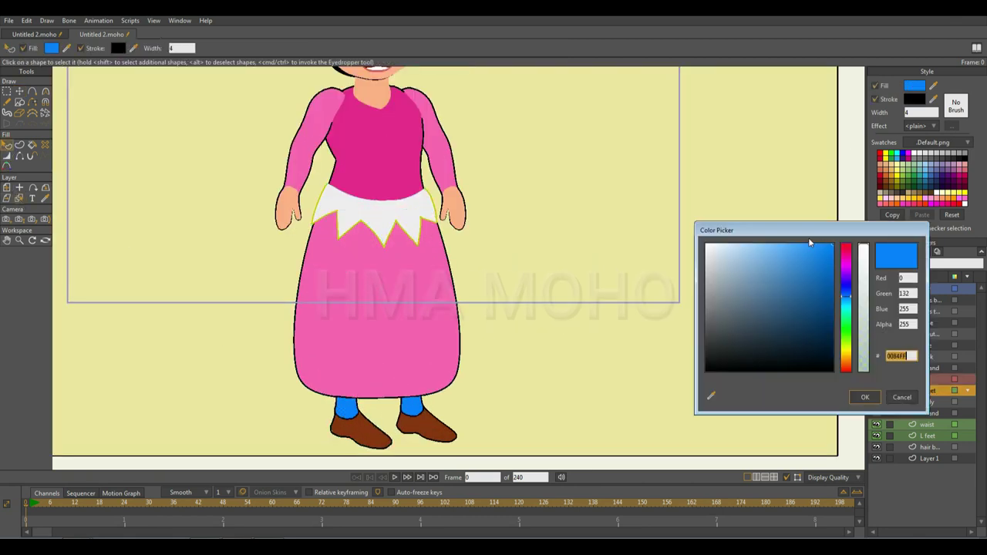
click(712, 247)
click(864, 397)
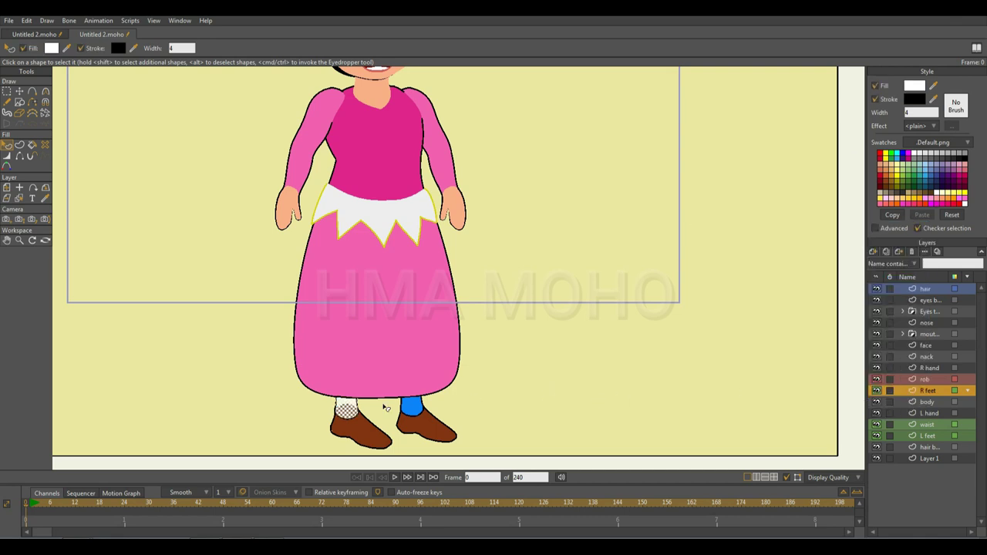
Change the fill of the R feet layer's ankle shape to the skin tone FFAE86 sampled from the character's hand.
click(385, 407)
click(348, 410)
click(914, 88)
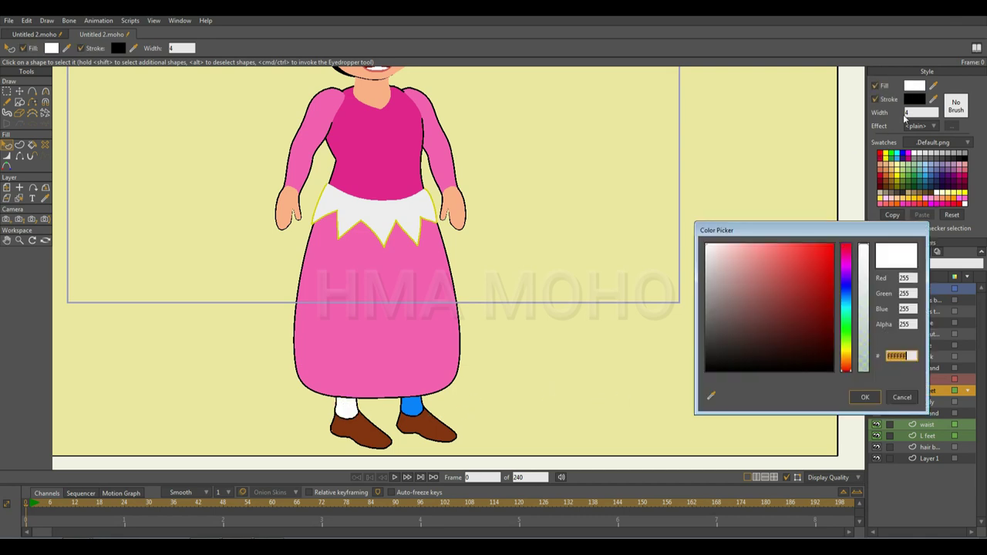
drag(711, 248, 691, 274)
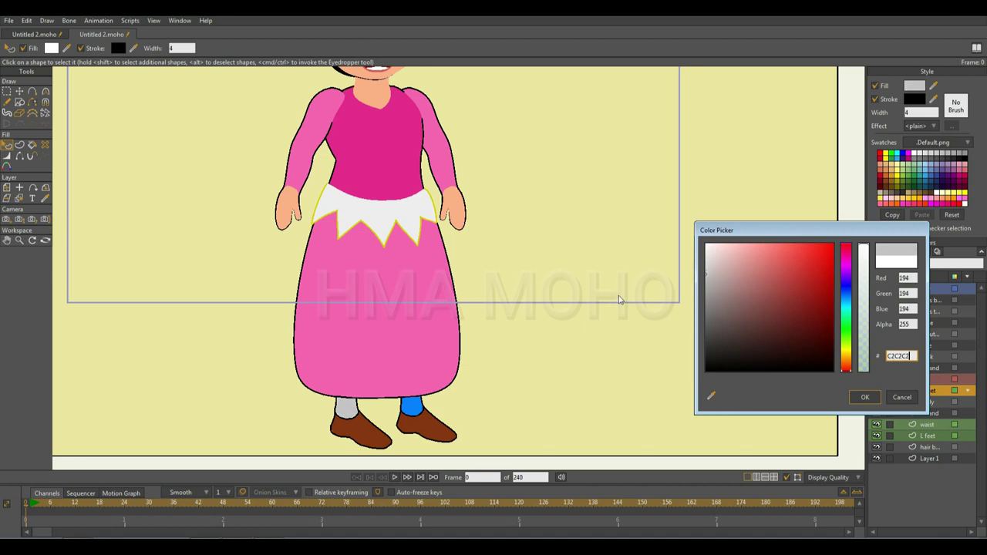
drag(711, 395, 792, 236)
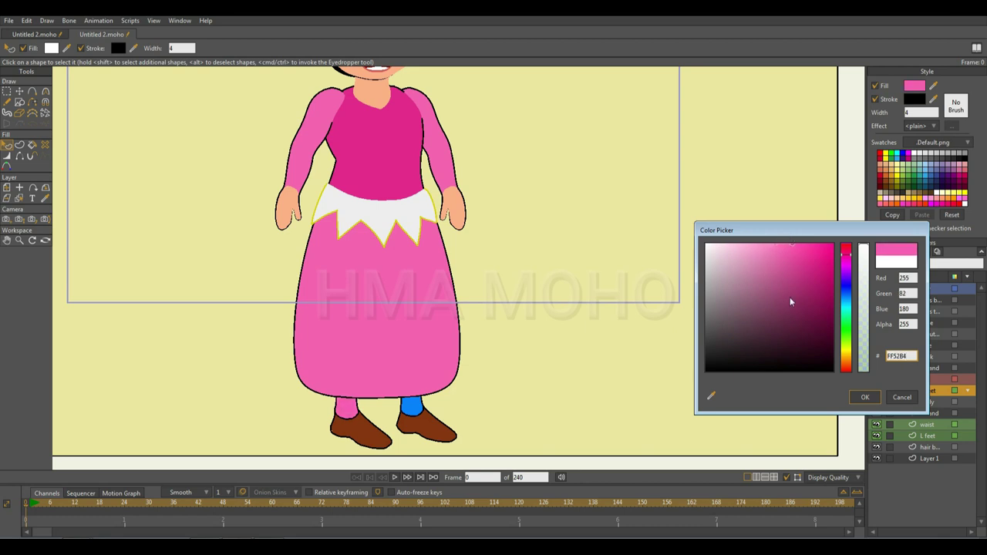
drag(711, 397, 453, 197)
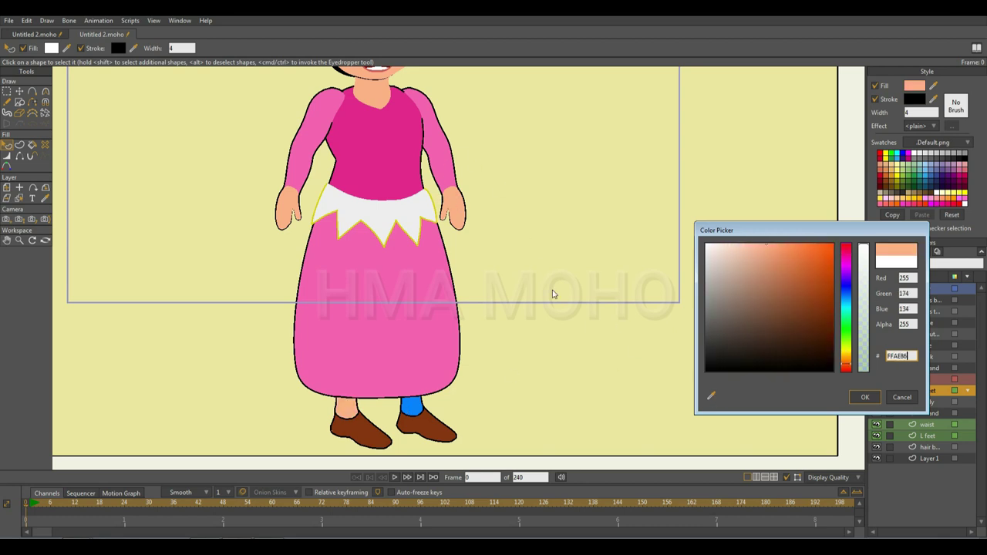
click(557, 300)
click(863, 400)
Switch to the L feet layer and recolour its blue sock with the skin tone sampled from the other ankle.
click(19, 199)
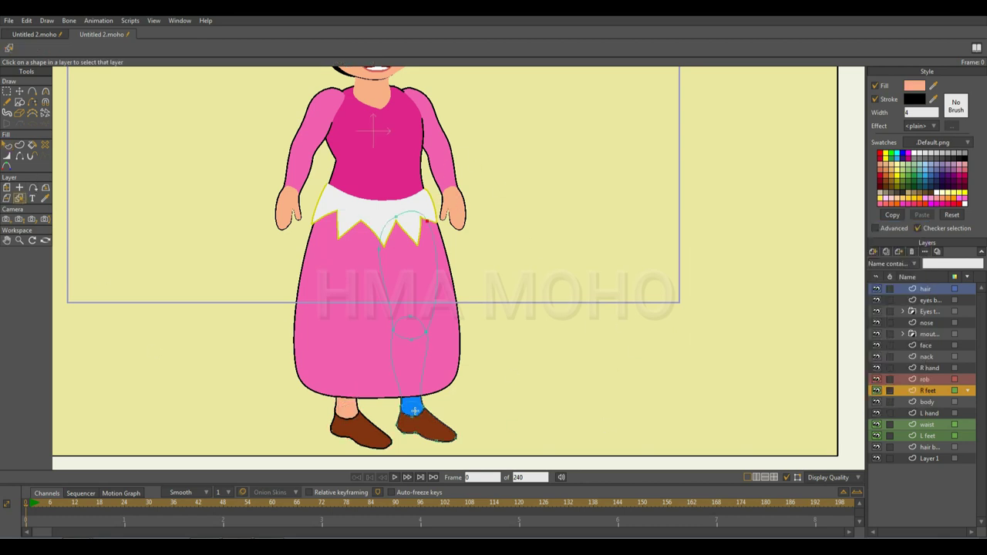
click(410, 405)
click(7, 146)
click(406, 410)
drag(932, 86, 347, 409)
click(574, 413)
Change the fill of the L feet layer's brown shoe to the yellow-orange FDB427.
scroll(420, 388, down, 2)
scroll(420, 388, up, 2)
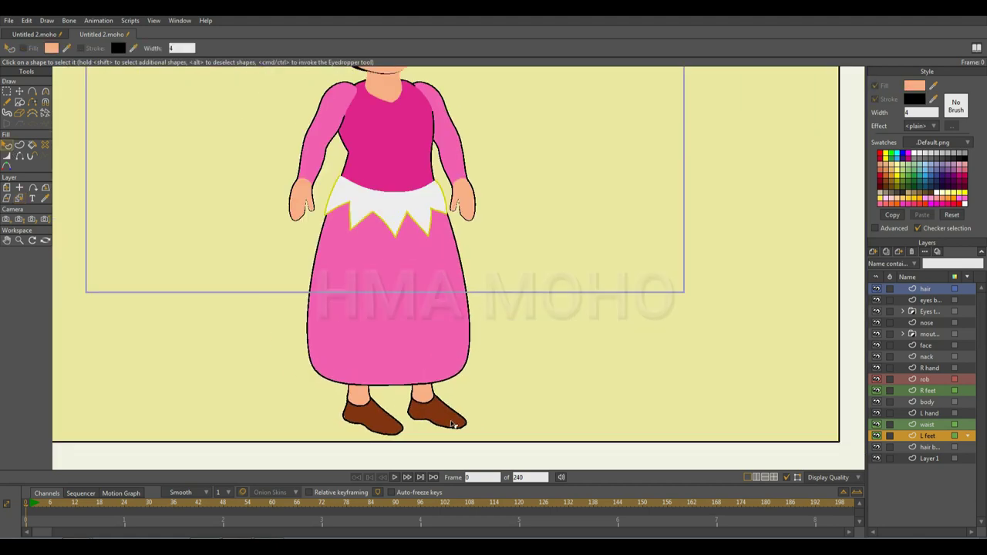
scroll(453, 424, down, 1)
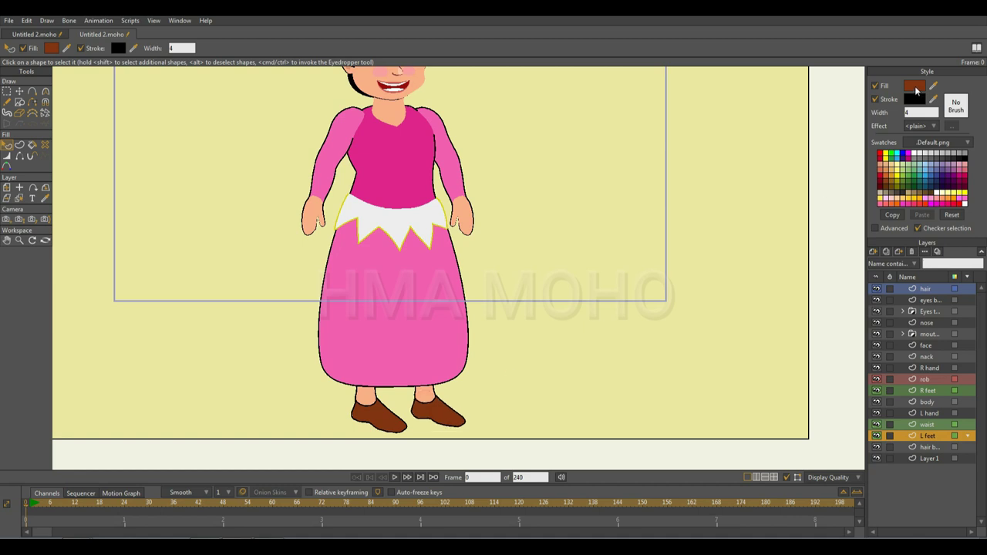
click(914, 86)
click(845, 291)
click(846, 304)
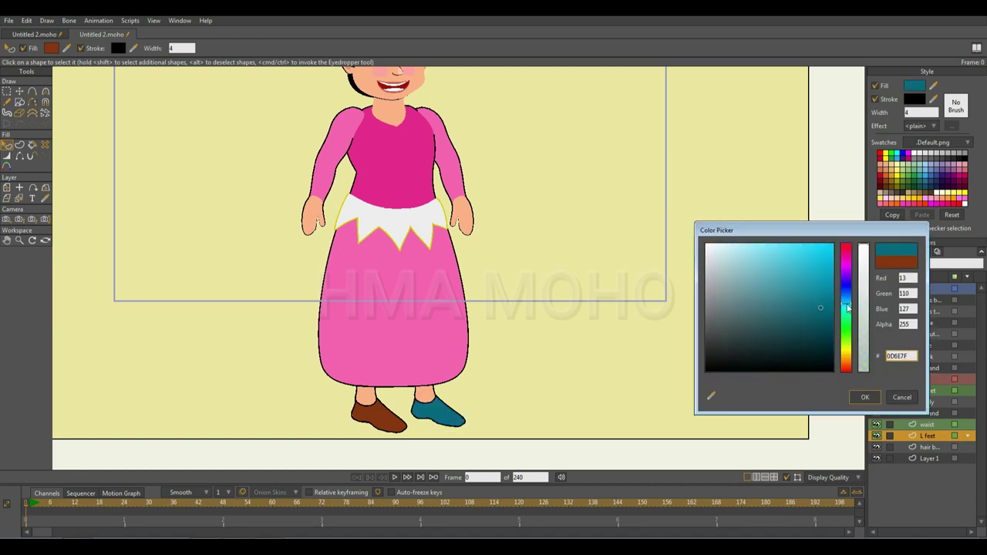
click(846, 315)
click(846, 344)
click(846, 349)
click(815, 275)
drag(817, 267, 846, 245)
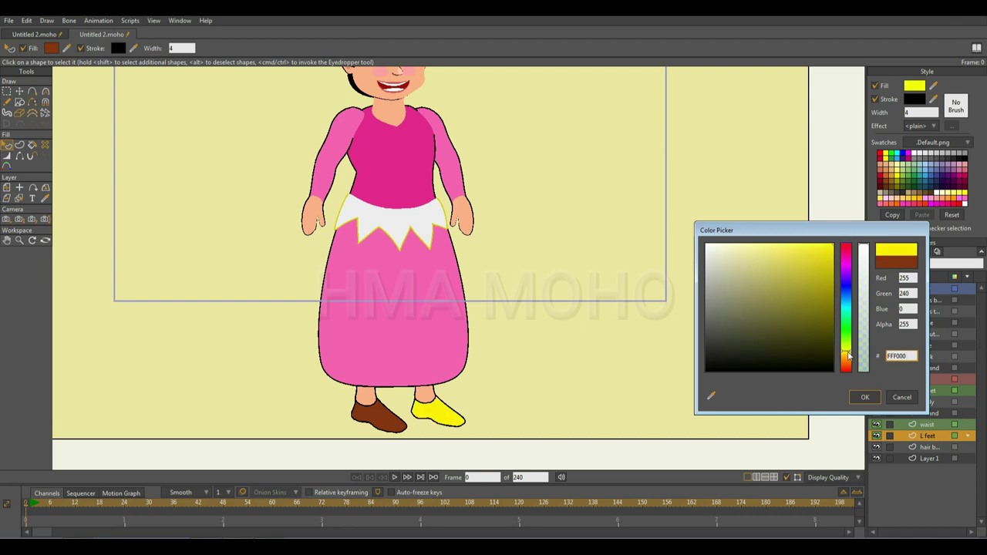
click(847, 359)
click(846, 351)
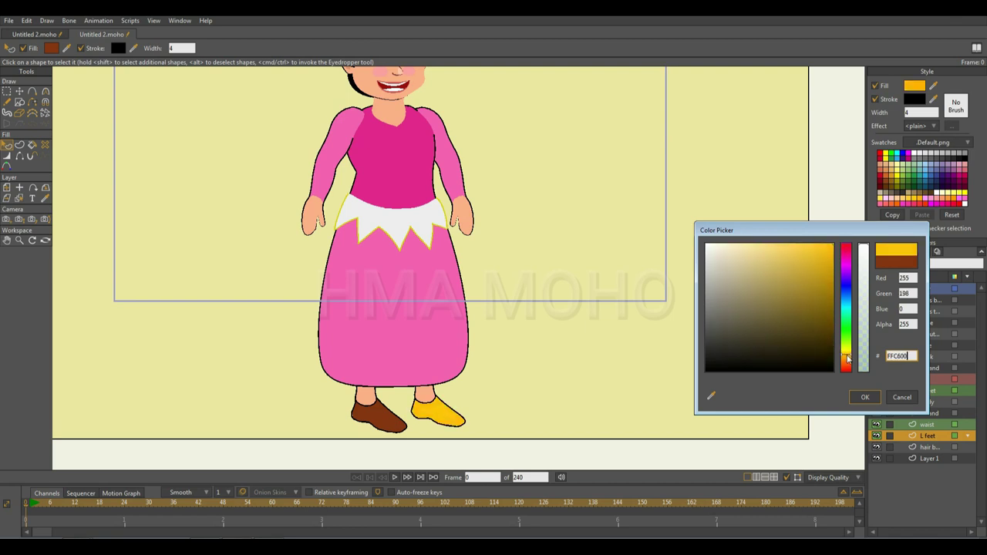
drag(811, 247, 793, 242)
click(813, 245)
click(847, 358)
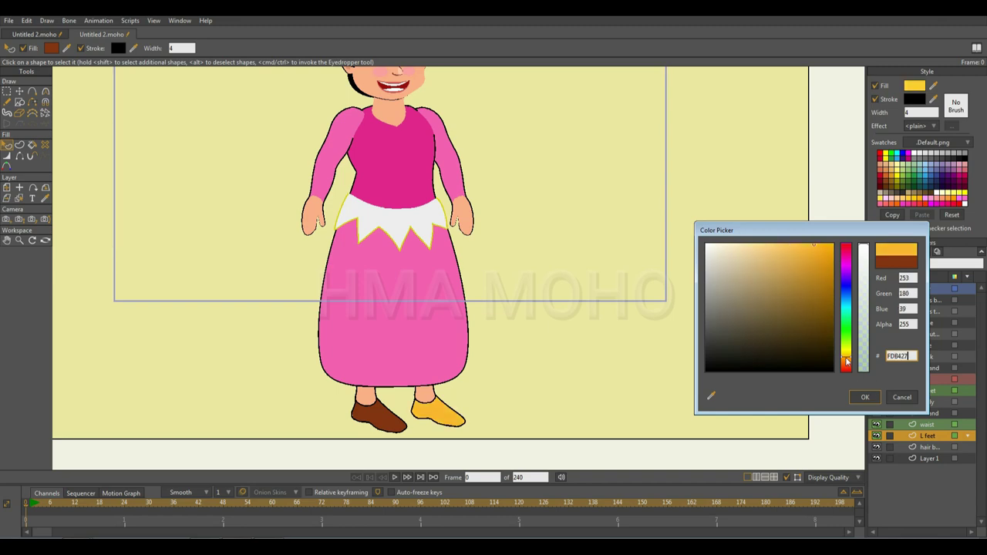
click(865, 398)
click(533, 370)
Switch to the R feet layer and match its brown shoe's fill to the yellow-orange of the other shoe.
scroll(533, 370, down, 1)
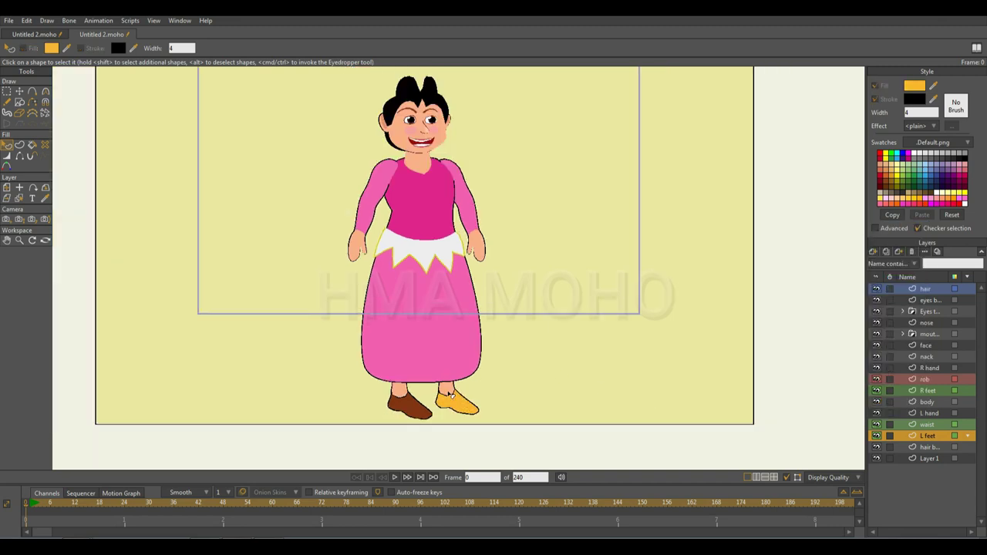
scroll(448, 393, up, 3)
scroll(460, 401, down, 1)
key(h)
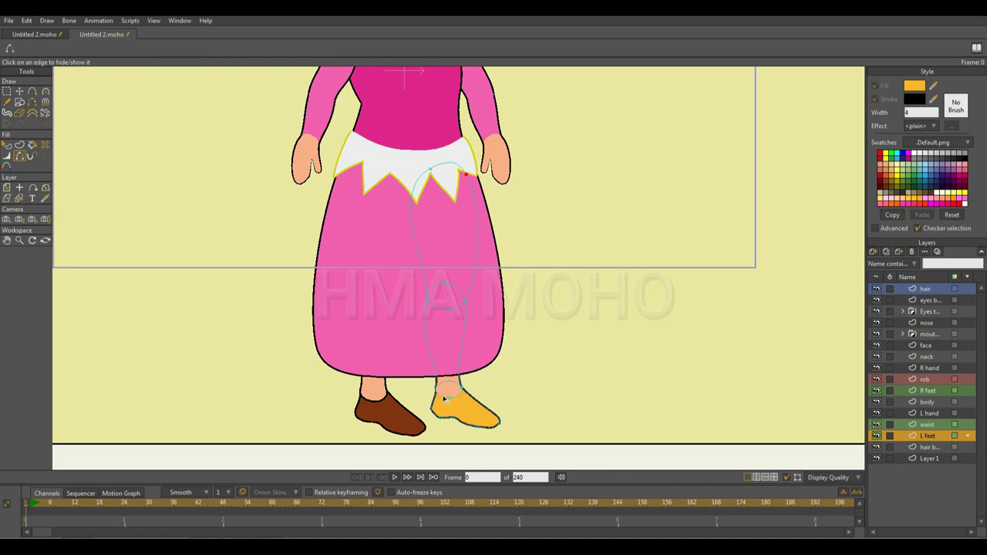
click(19, 200)
click(388, 405)
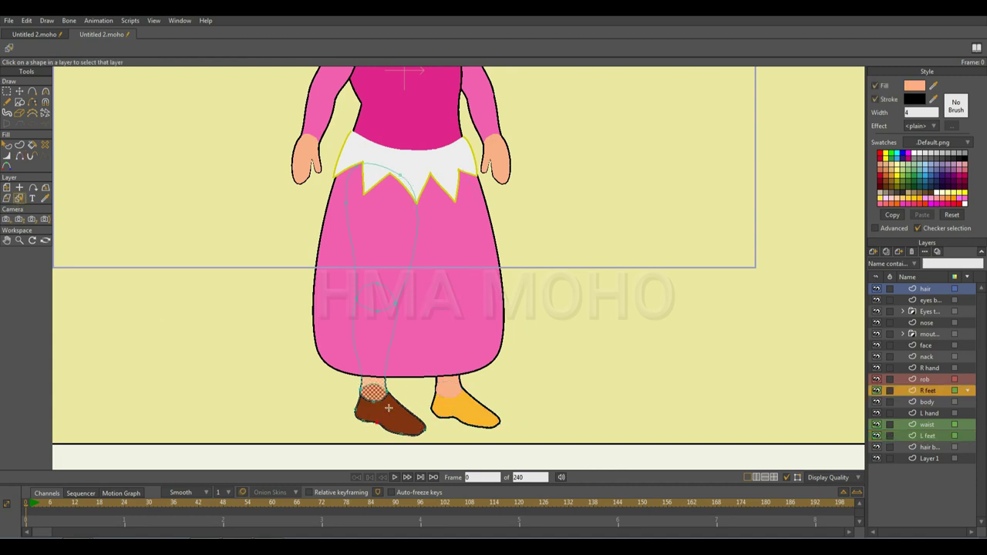
click(7, 146)
click(393, 412)
drag(933, 86, 471, 413)
click(572, 392)
click(20, 198)
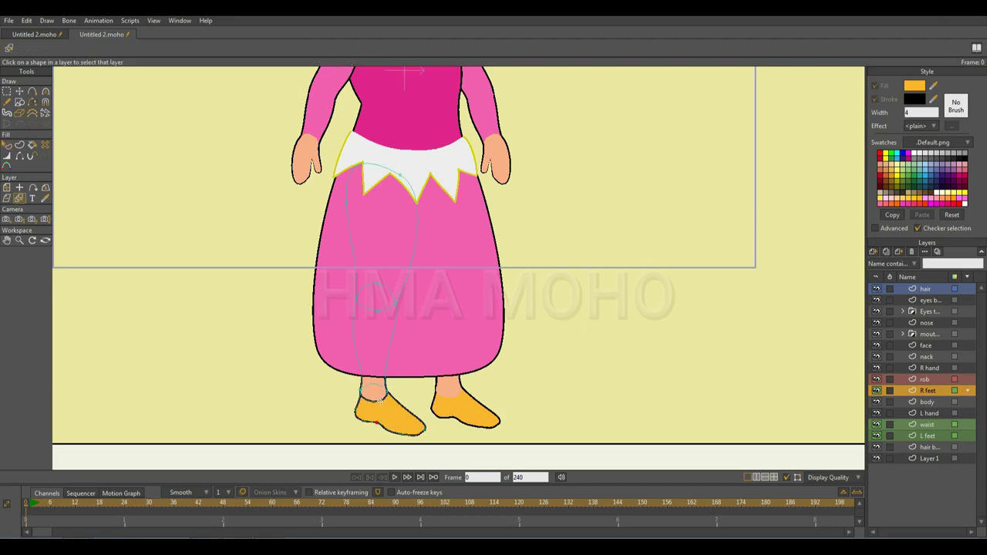
click(19, 157)
scroll(422, 439, down, 1)
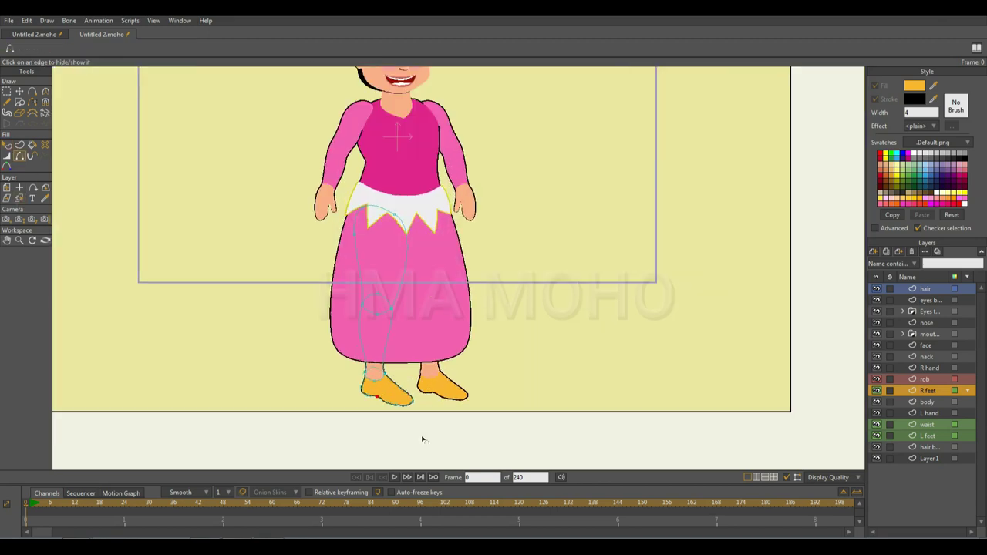
key(q)
scroll(370, 348, down, 1)
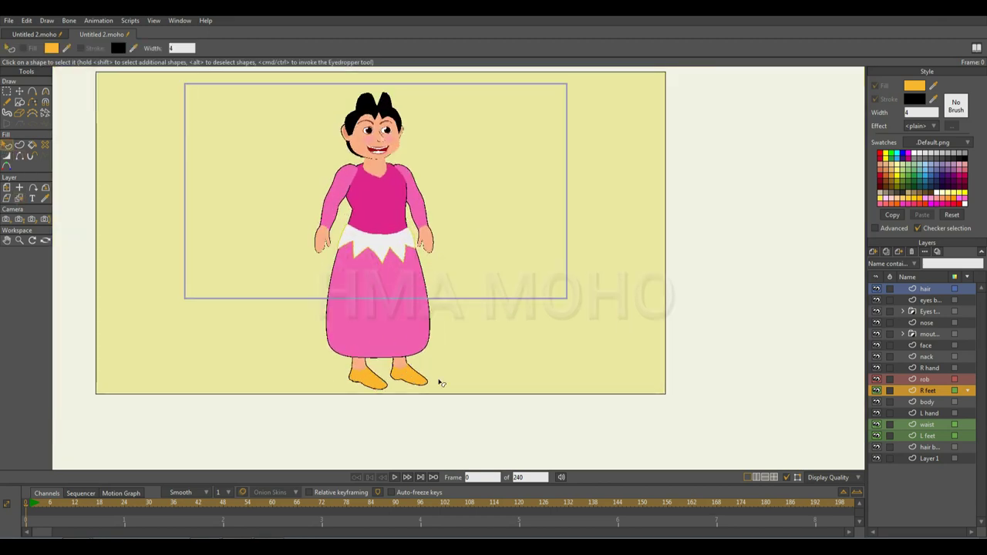
scroll(473, 406, down, 1)
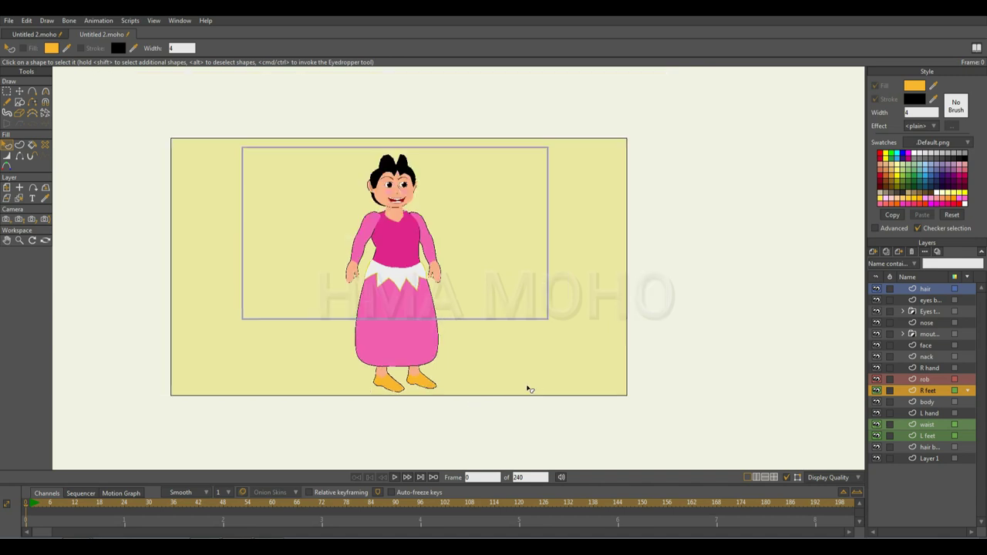
scroll(528, 390, up, 1)
Shift the R feet layer's knee, ankle and shoe points slightly toward the other foot and adjust the shoe's sole.
key(g)
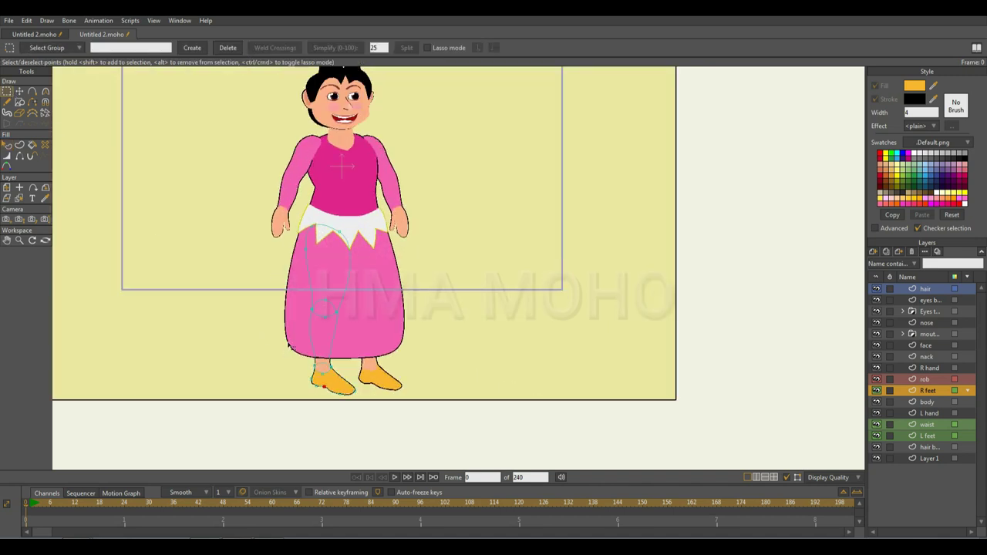
drag(256, 285, 412, 459)
click(20, 91)
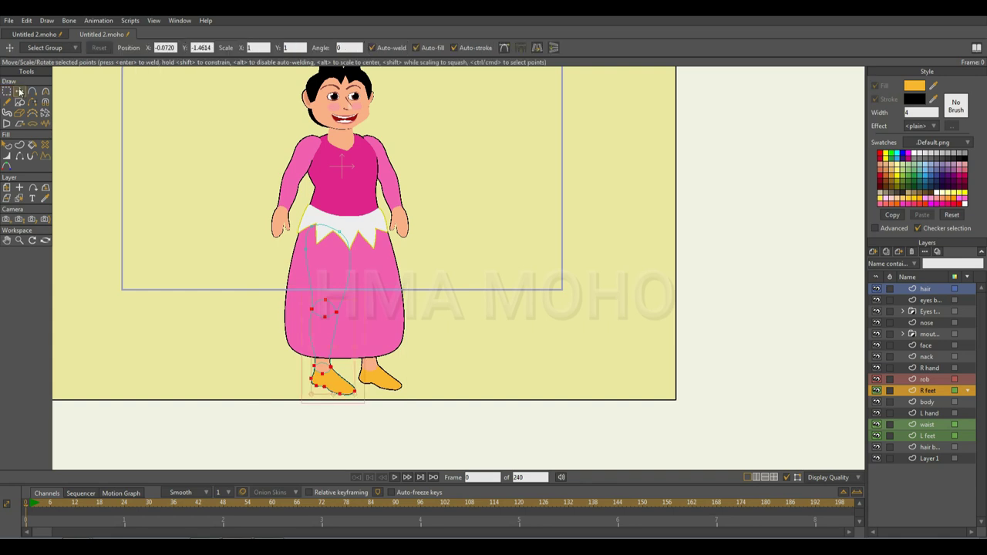
drag(329, 336, 333, 334)
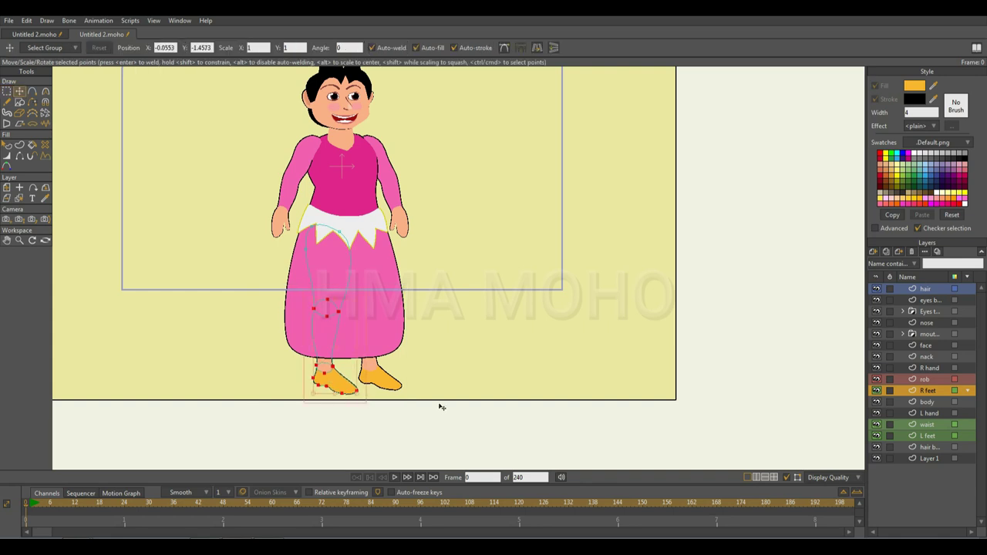
click(440, 405)
scroll(361, 398, up, 2)
drag(357, 389, 339, 387)
click(316, 380)
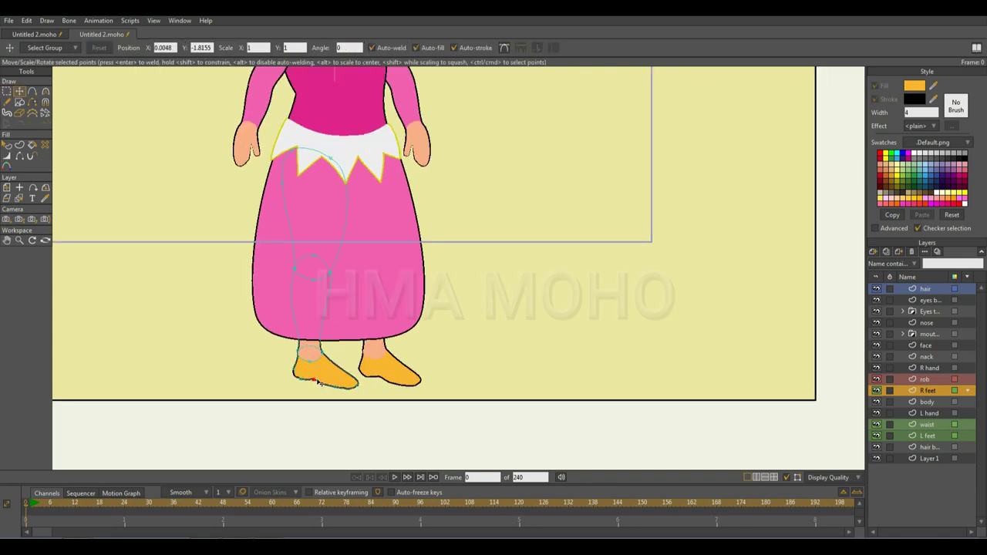
Switch to the rob layer and pull the skirt's side edge inward above the R feet side's lower corner by adjusting its curve handle.
scroll(318, 383, down, 4)
key(q)
scroll(407, 289, down, 1)
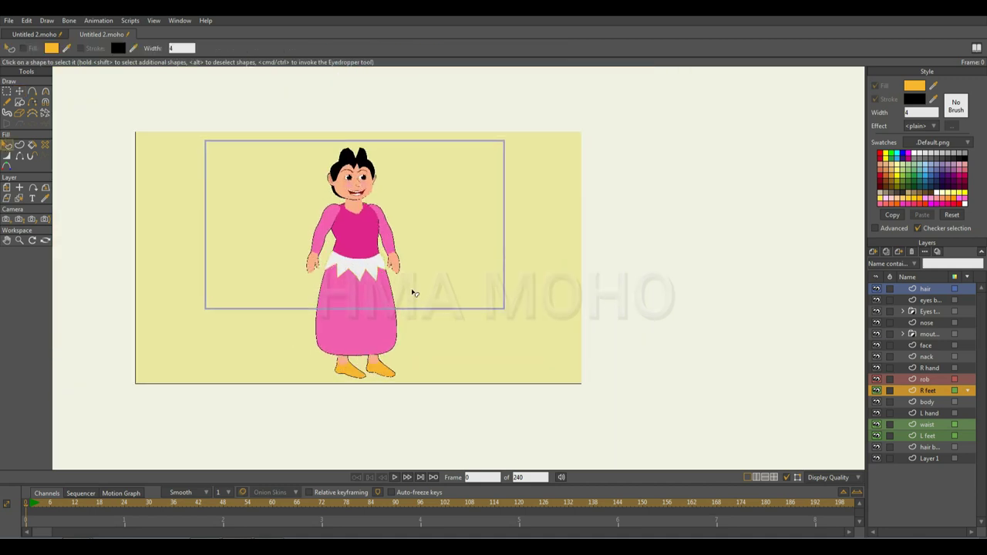
click(19, 198)
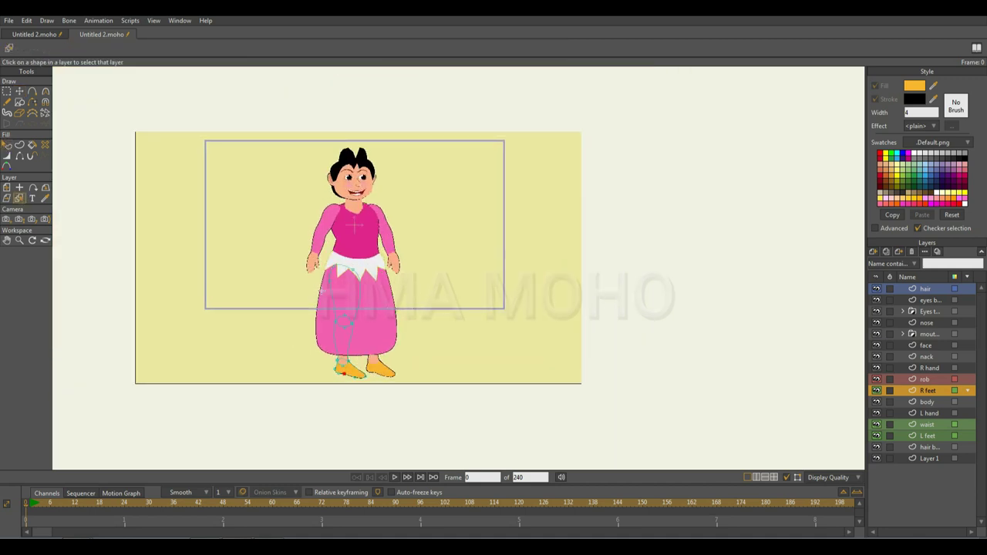
click(362, 318)
scroll(367, 321, up, 2)
click(45, 91)
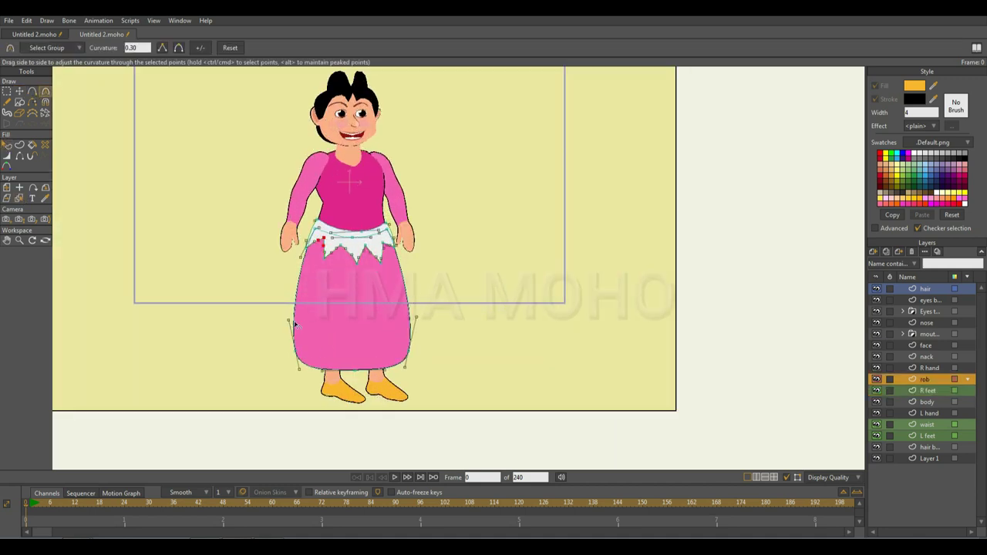
drag(295, 324, 311, 309)
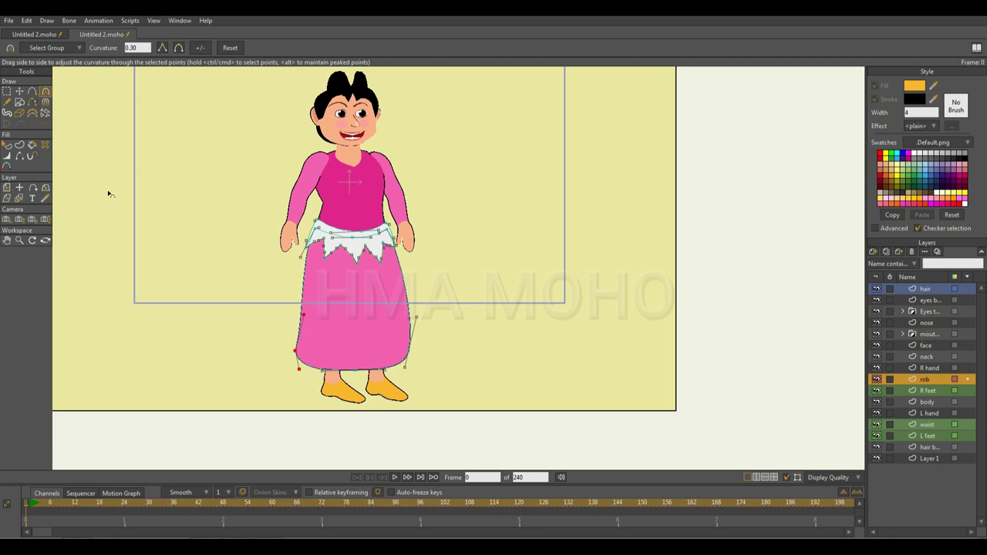
click(19, 91)
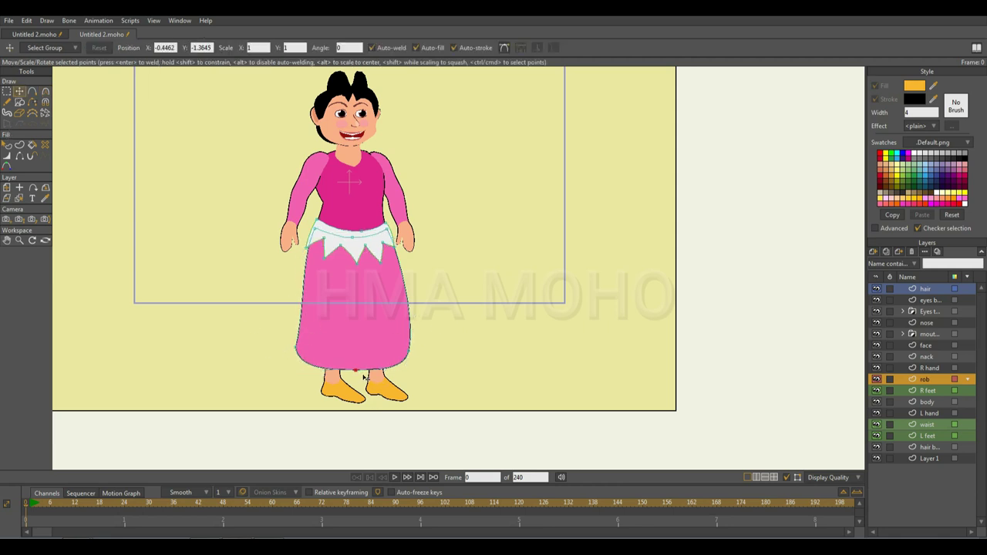
scroll(363, 376, down, 2)
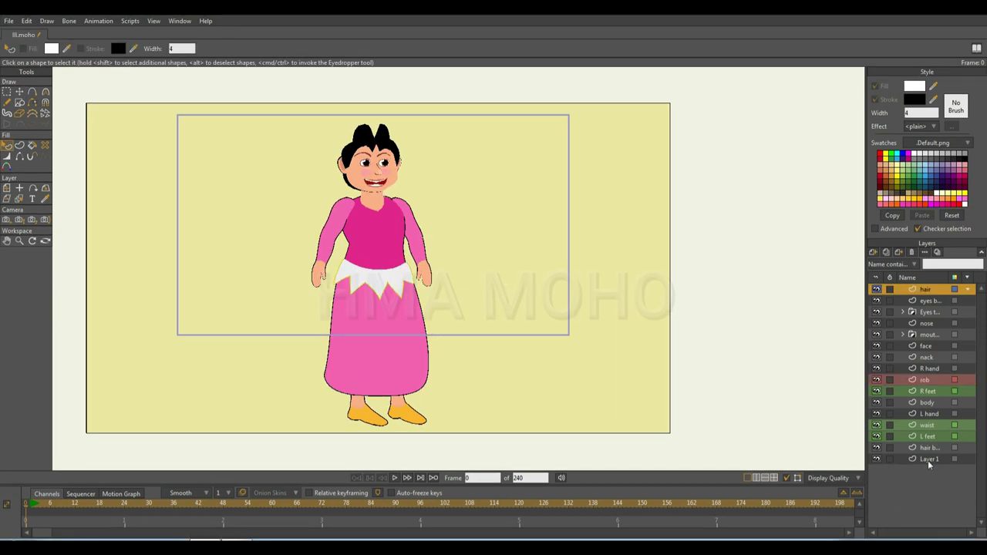
Group all the character layers except Layer 1 into a new group layer named girl and collapse it.
click(930, 448)
shift+click(928, 292)
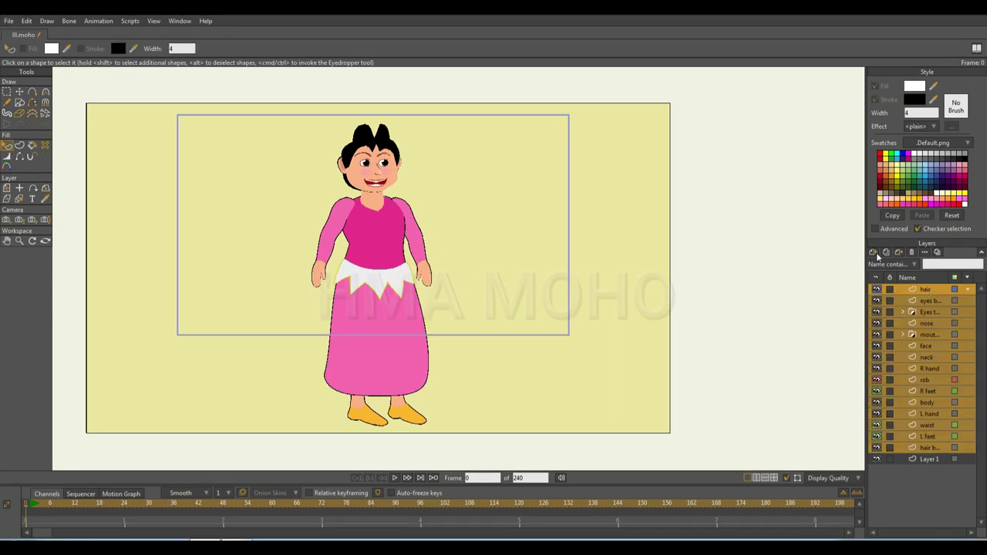
click(874, 253)
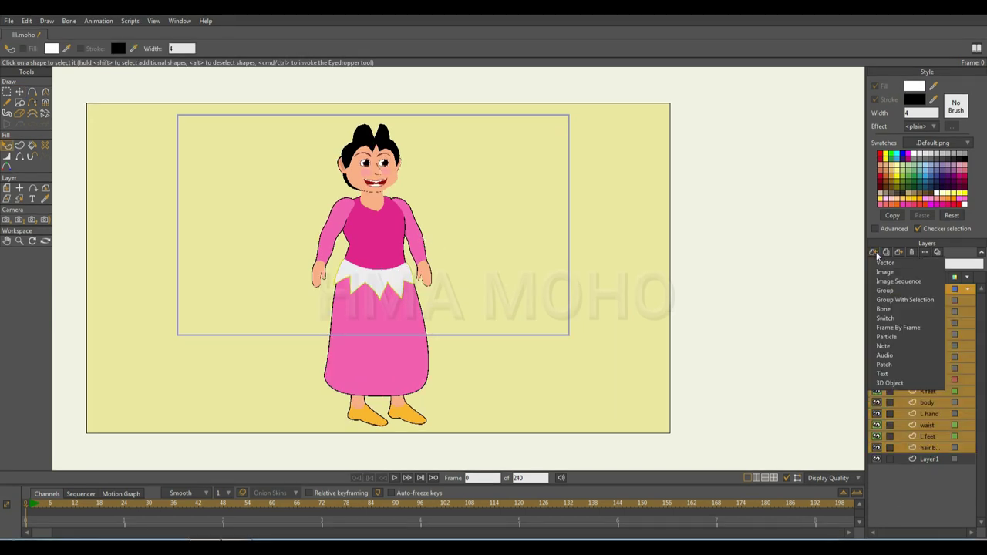
click(895, 299)
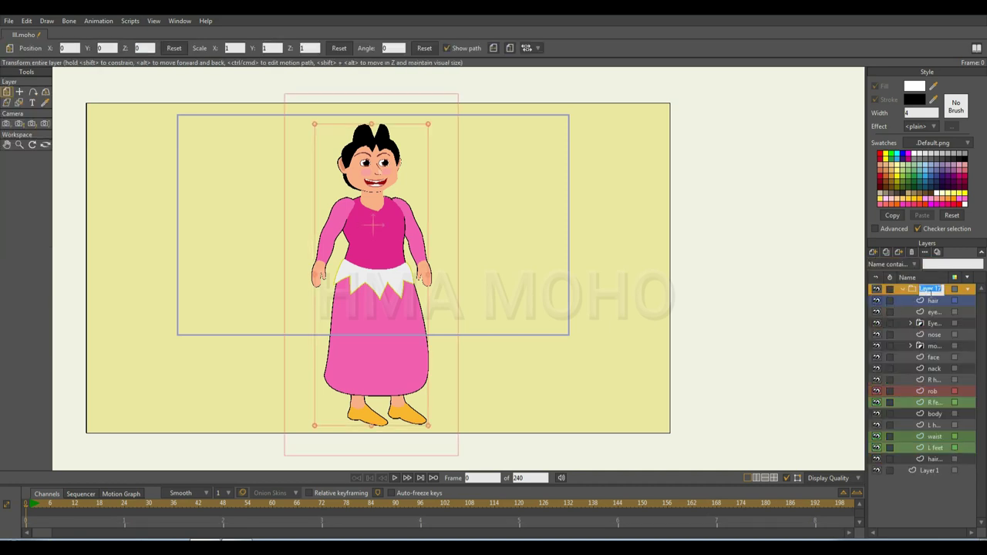
text(girl)
key(Return)
click(901, 289)
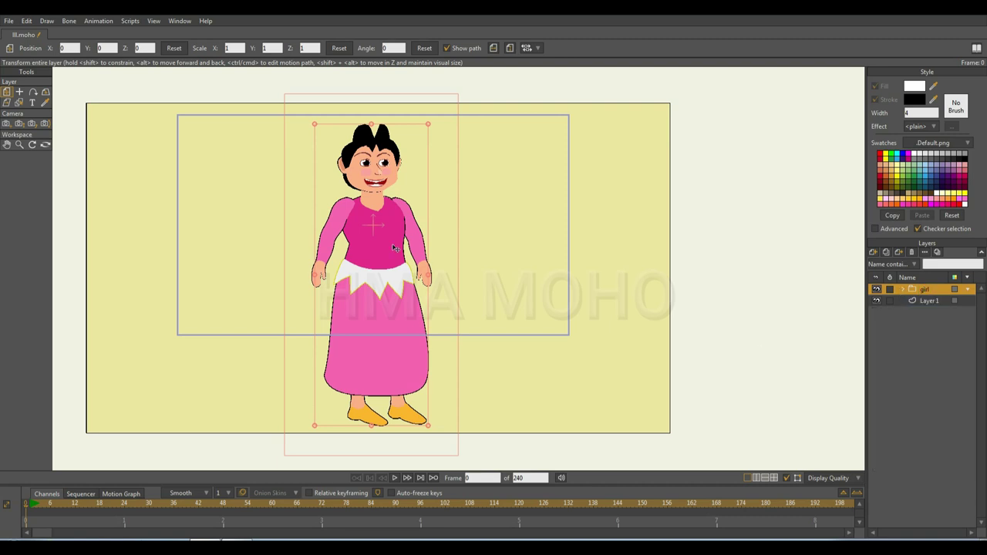
Scale the girl group down to about 0.58 and move it up inside the camera frame.
scroll(392, 247, down, 1)
drag(423, 392, 404, 333)
drag(378, 279, 376, 203)
scroll(355, 193, up, 5)
scroll(355, 194, down, 2)
scroll(355, 216, down, 2)
scroll(355, 215, up, 2)
scroll(353, 201, up, 2)
scroll(379, 205, down, 1)
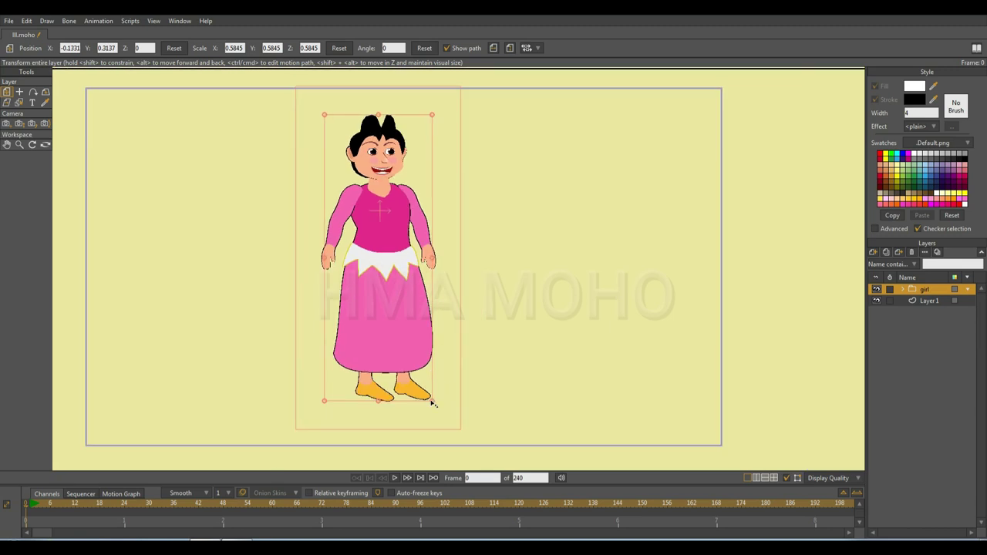
Enlarge the girl group to a scale of about 0.66 and reposition it at about X -0.15, Y 0.24.
drag(431, 401, 439, 426)
drag(383, 306, 378, 317)
scroll(333, 280, down, 2)
scroll(332, 280, up, 1)
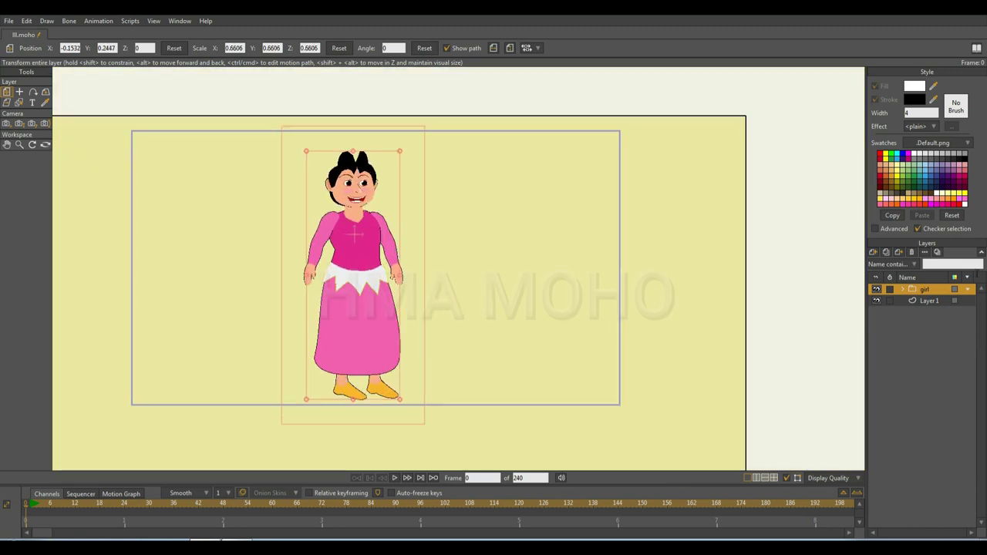
Convert the girl group layer into a bone layer.
click(903, 290)
click(903, 290)
right_click(931, 291)
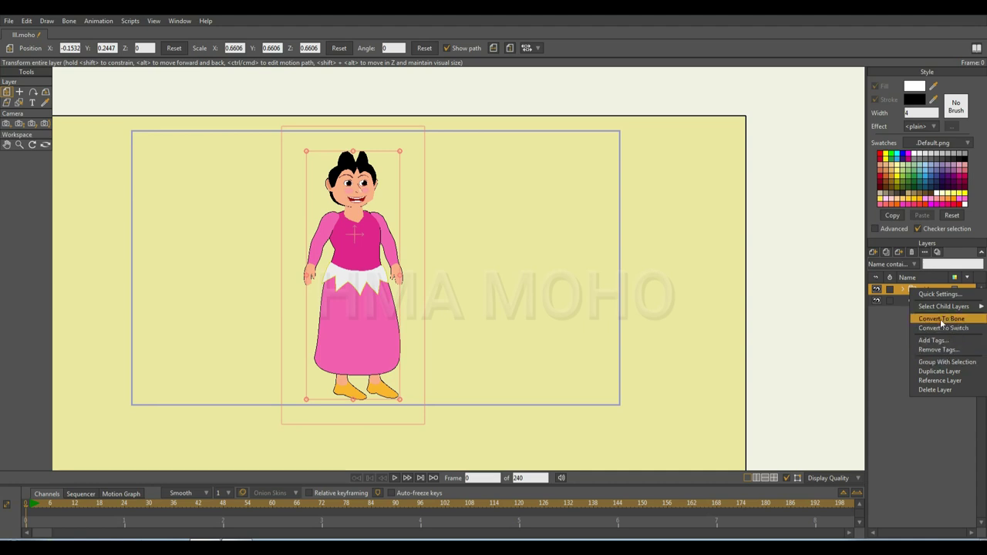
click(940, 318)
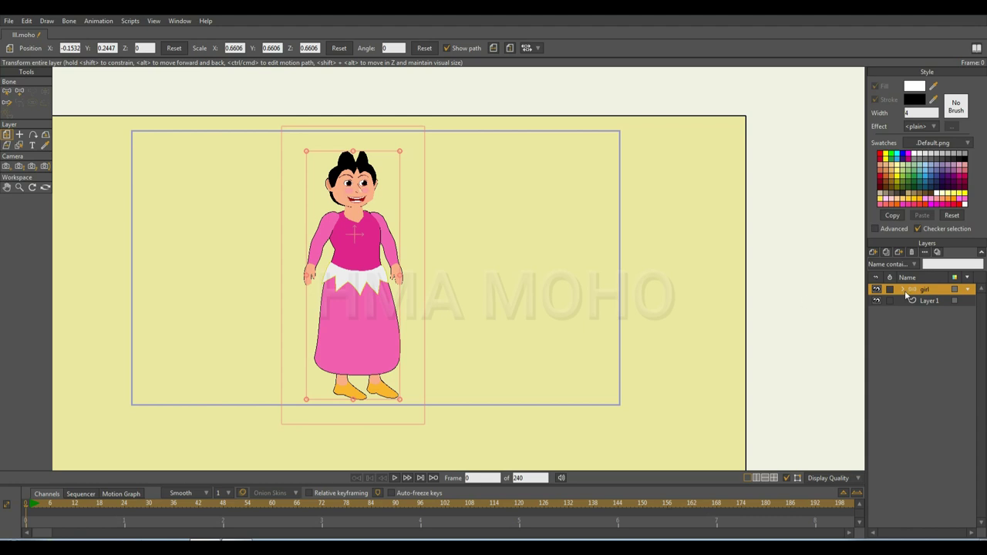
Add a short bone on the girl's chest, then move it to the waist and turn it horizontally toward the L hand.
click(19, 91)
scroll(376, 252, up, 1)
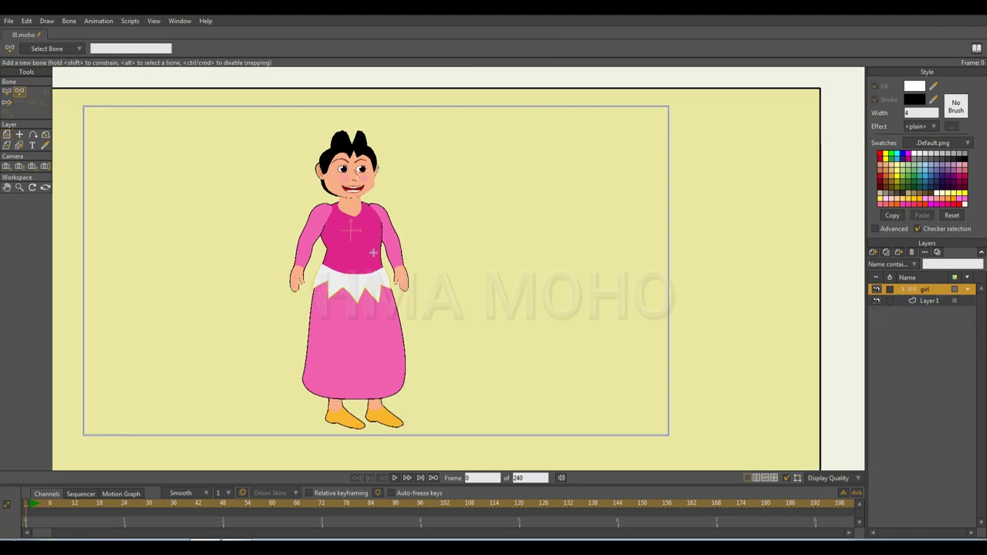
drag(351, 221, 352, 245)
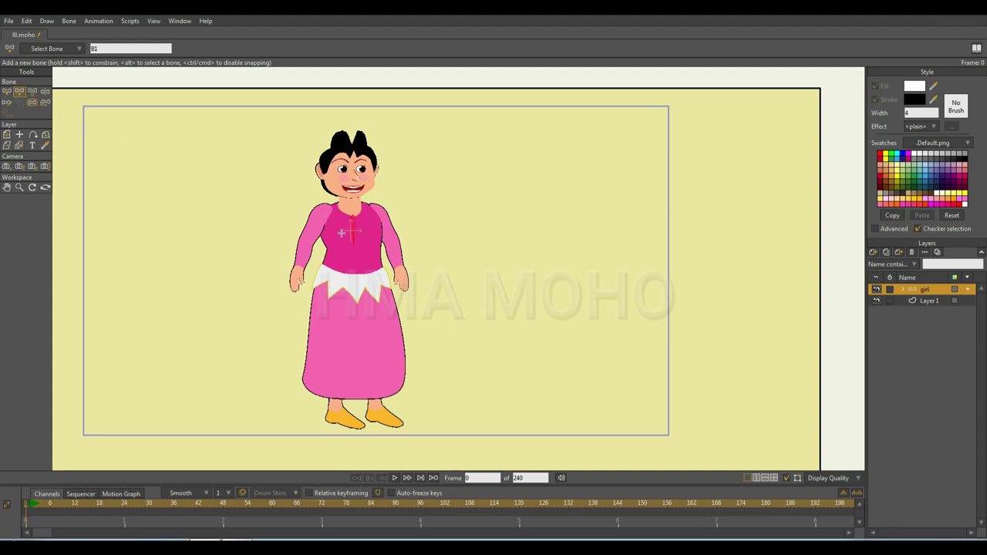
scroll(359, 240, up, 4)
scroll(362, 259, down, 5)
click(7, 91)
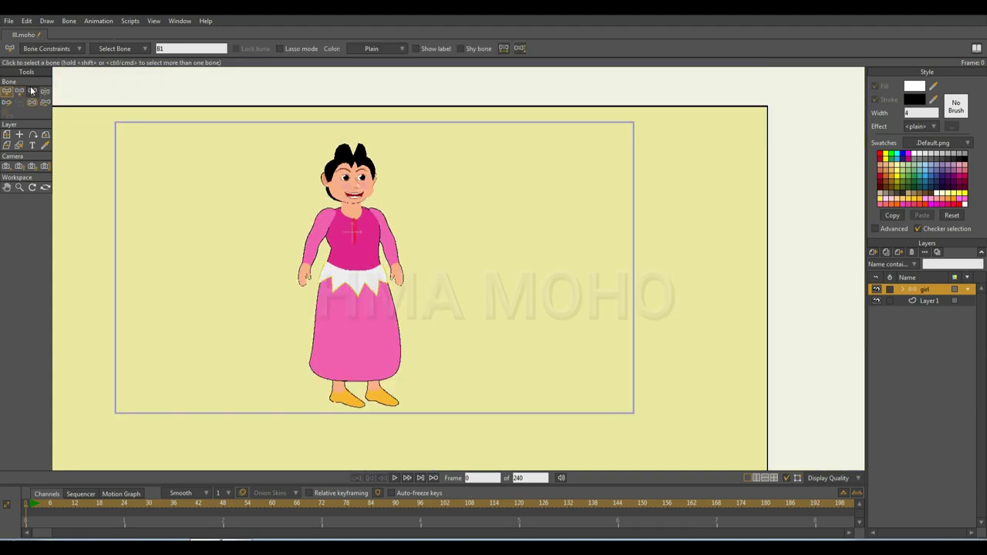
click(31, 91)
drag(354, 239, 392, 269)
Recolour the lower torso shape on the body layer olive green, RGB 133, 142, 27.
scroll(377, 270, up, 2)
scroll(392, 267, up, 1)
click(20, 146)
click(368, 236)
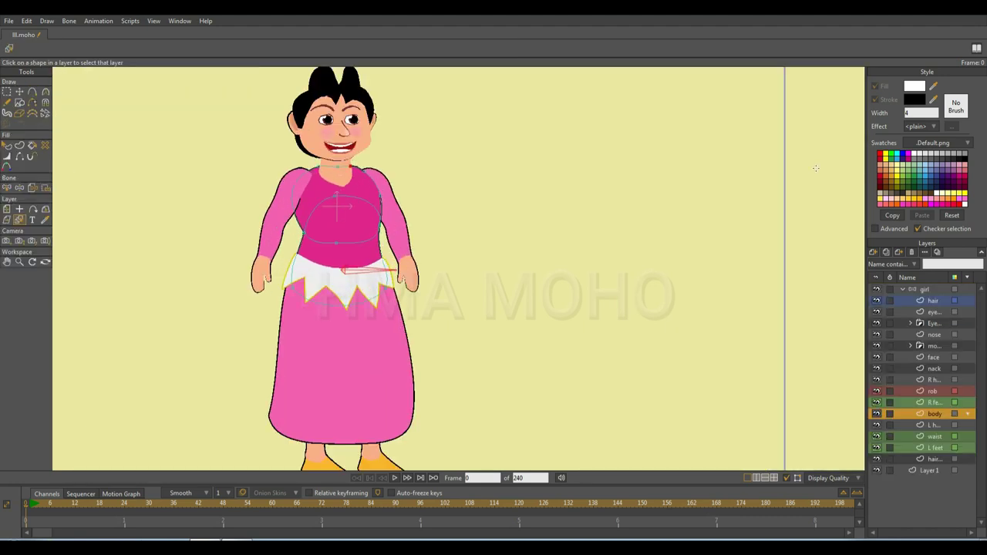
click(7, 146)
click(363, 234)
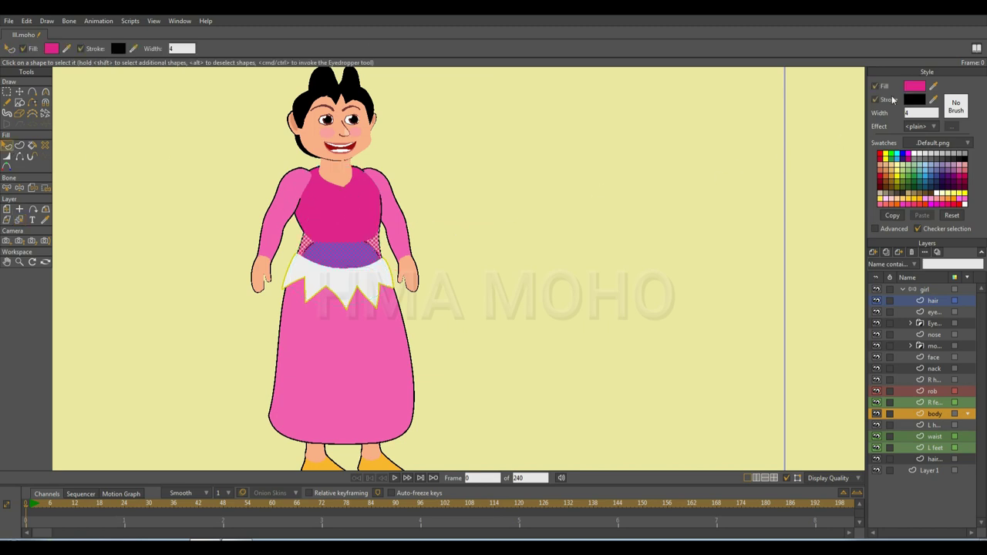
click(914, 86)
click(797, 293)
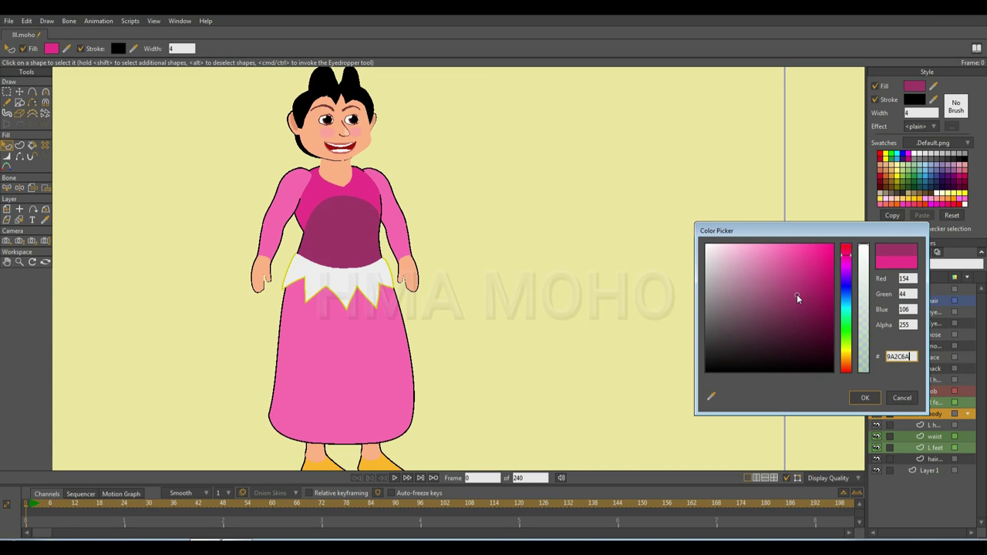
click(807, 299)
click(847, 321)
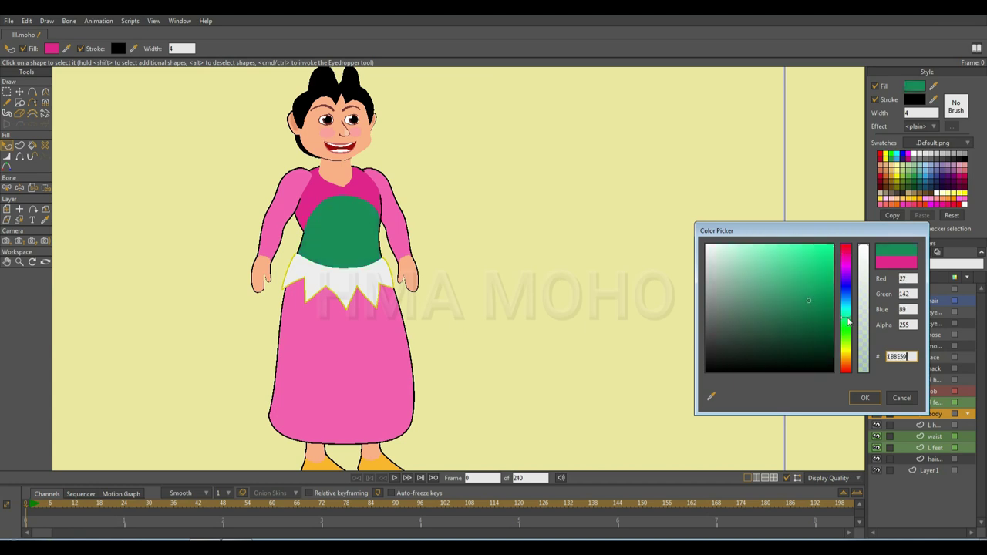
click(847, 346)
click(864, 397)
Match the upper torso shape's fill to the lower torso's olive green by sampling its colour.
click(365, 191)
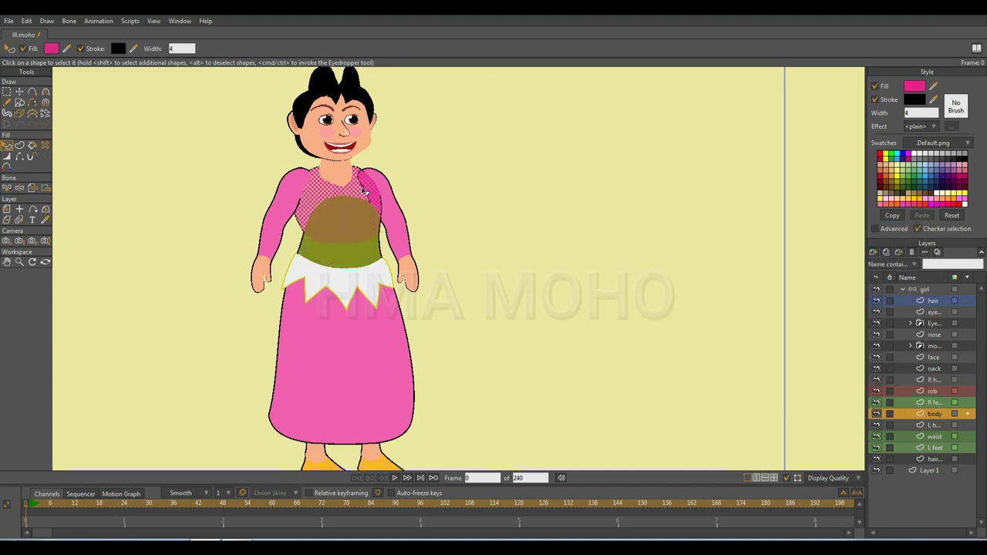
drag(932, 86, 347, 256)
click(674, 285)
scroll(337, 221, down, 3)
scroll(336, 221, up, 5)
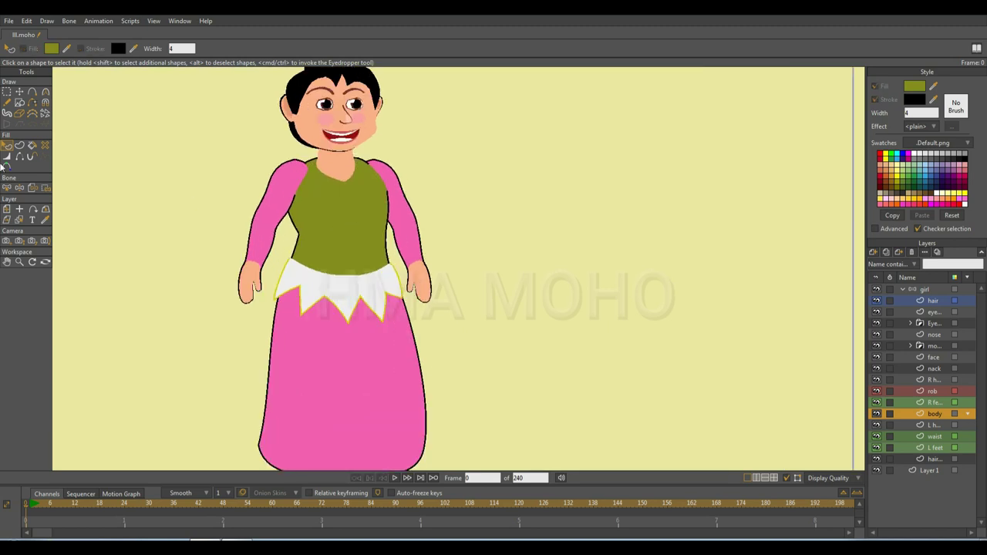
Sample the body's olive green for the L hand layer's sleeve and lighten the fill to ADB73C.
click(20, 220)
click(389, 185)
click(7, 146)
click(401, 204)
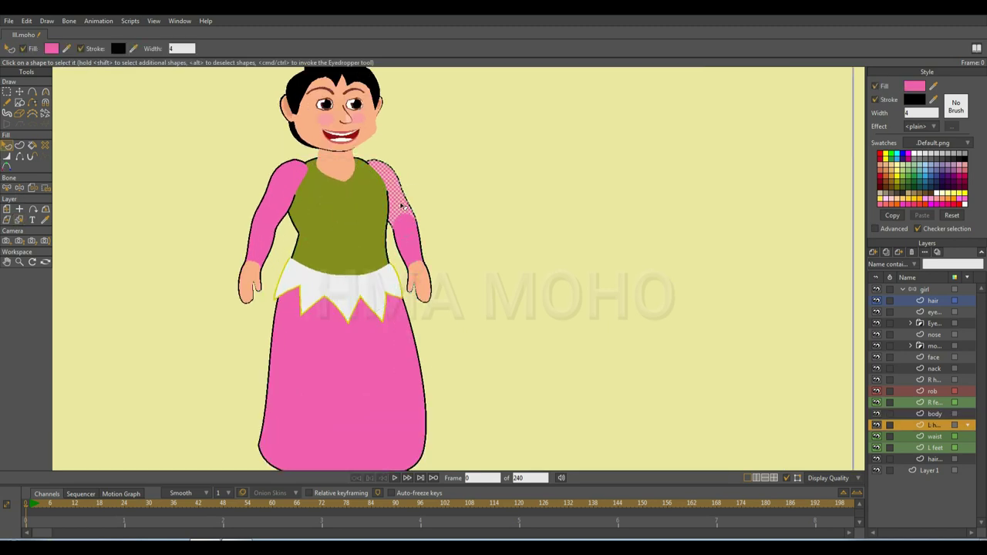
drag(933, 87, 356, 188)
click(913, 89)
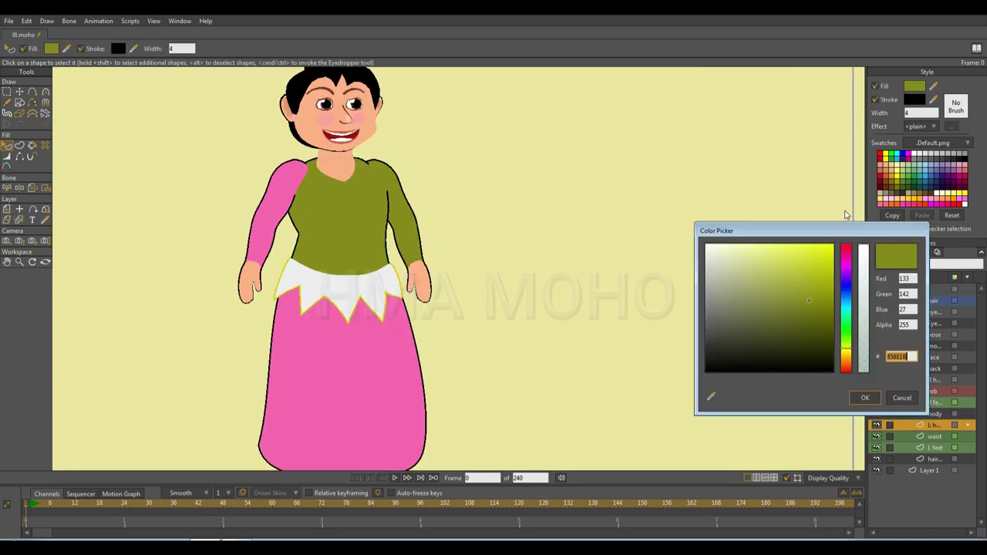
mouse_move(808, 302)
mouse_down()
mouse_move(801, 312)
mouse_move(816, 284)
mouse_move(805, 286)
mouse_move(819, 279)
mouse_move(799, 300)
mouse_move(814, 280)
mouse_move(815, 295)
mouse_move(784, 272)
mouse_move(790, 280)
mouse_up()
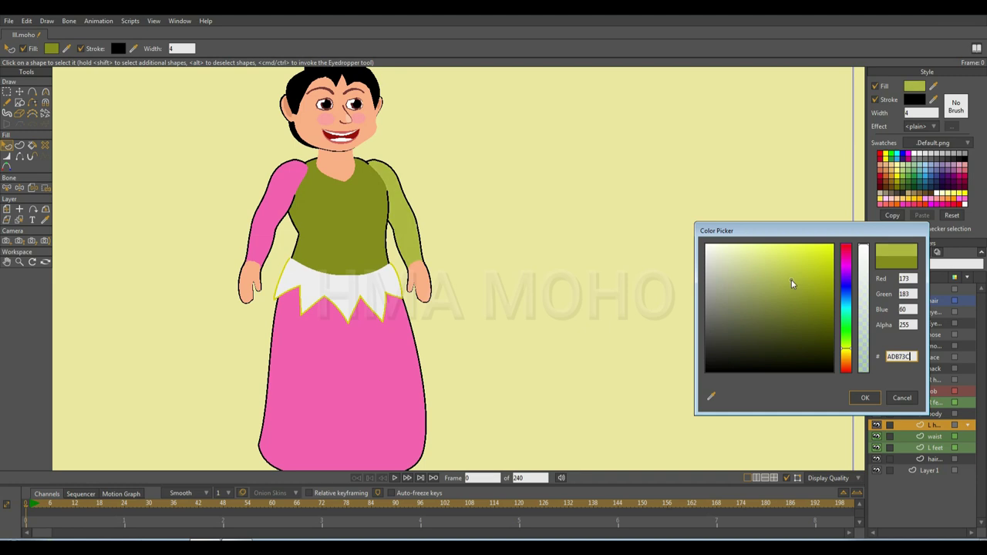
click(865, 397)
Give the R hand layer's sleeve the same light olive fill by sampling the other sleeve.
click(19, 220)
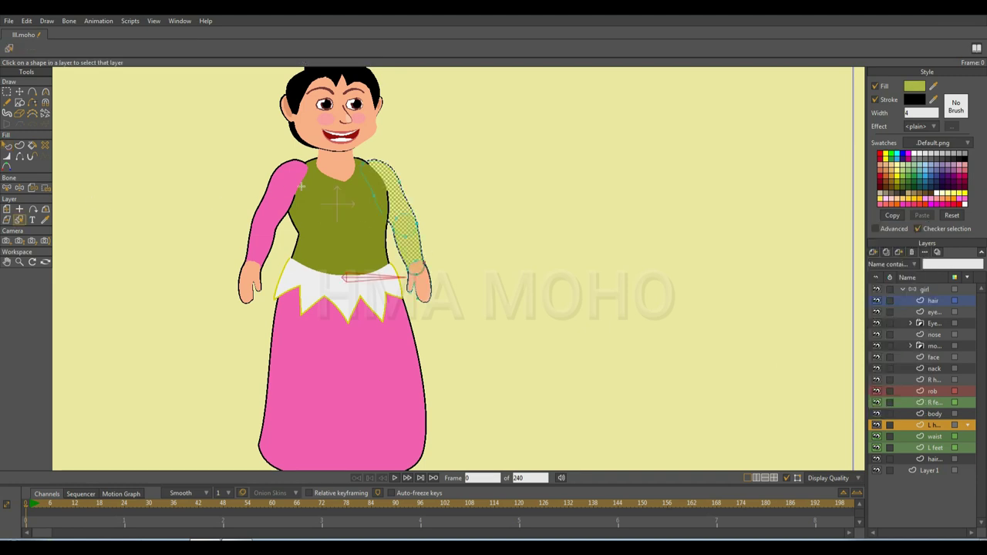
click(301, 185)
key(g)
click(273, 181)
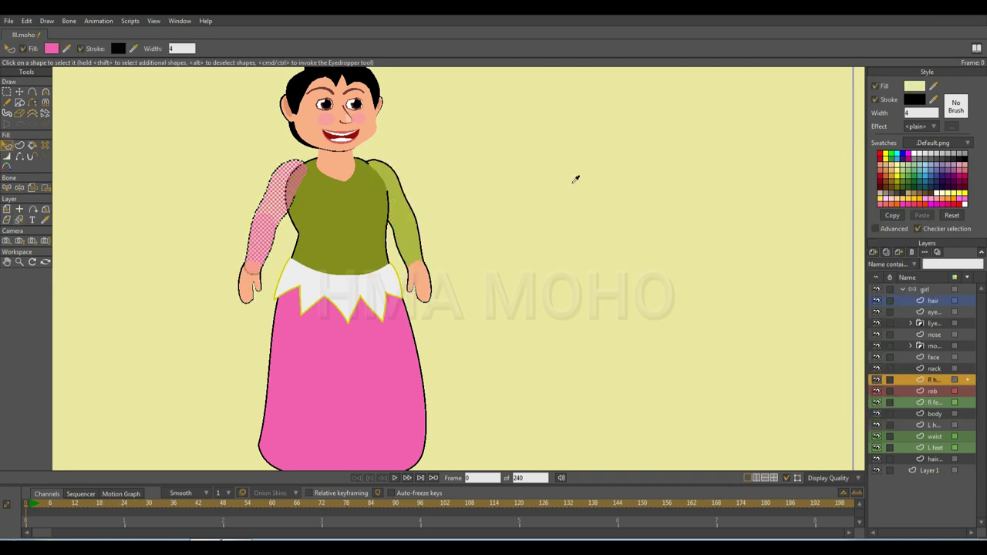
drag(576, 179, 404, 209)
click(491, 223)
scroll(487, 223, down, 3)
scroll(430, 217, up, 2)
scroll(430, 217, down, 2)
scroll(431, 306, up, 2)
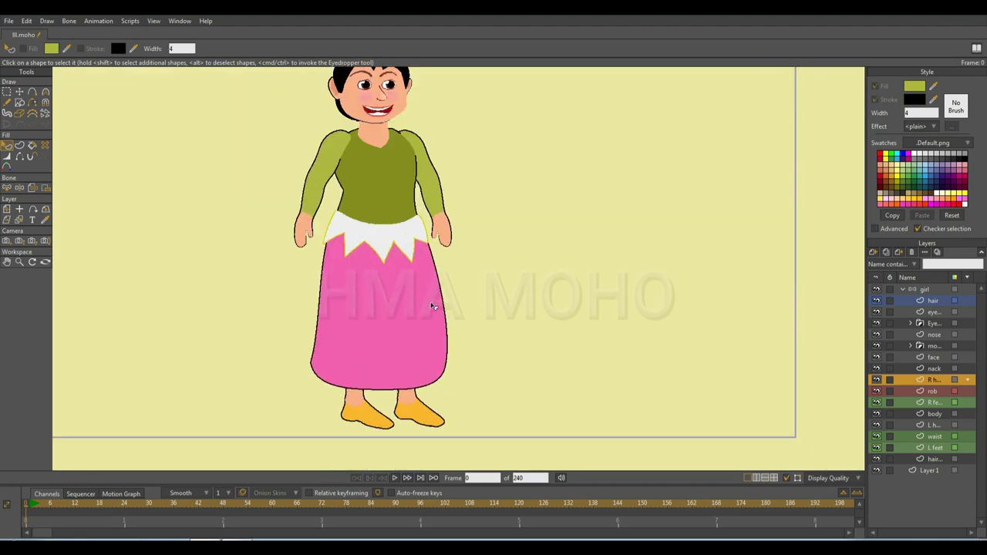
Change the skirt's fill on the rob layer to a softer, lighter pink.
click(20, 219)
click(386, 286)
click(5, 144)
click(368, 279)
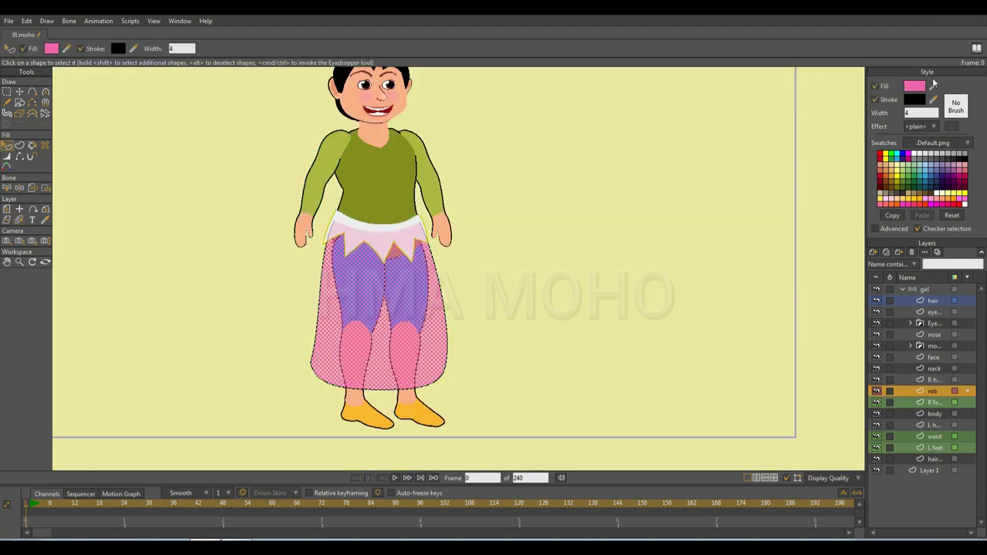
click(914, 86)
mouse_move(758, 257)
mouse_down()
mouse_move(789, 265)
mouse_move(748, 256)
mouse_up()
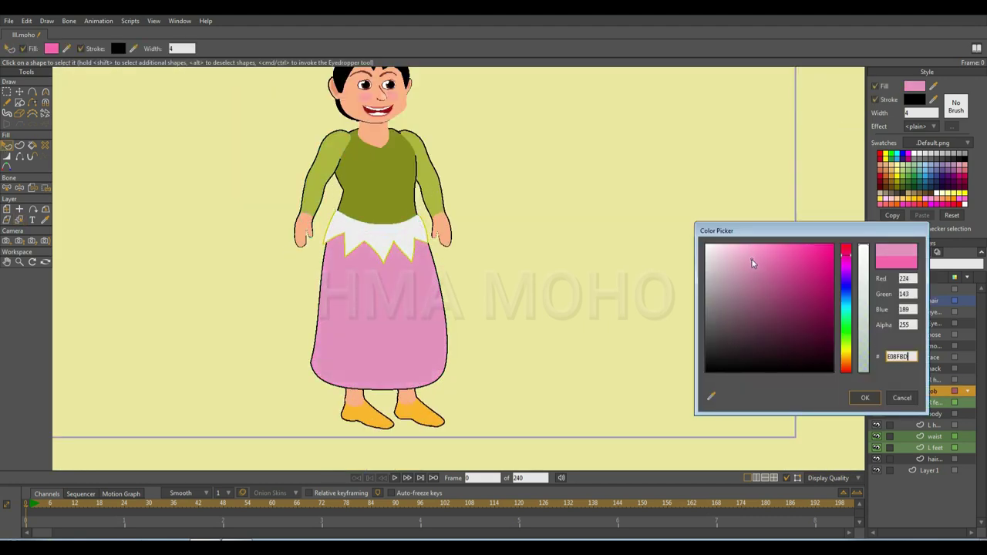
click(864, 397)
click(609, 283)
Move the girl layer's horizontal bone slightly down onto the white waistband and rename it waist.
click(925, 290)
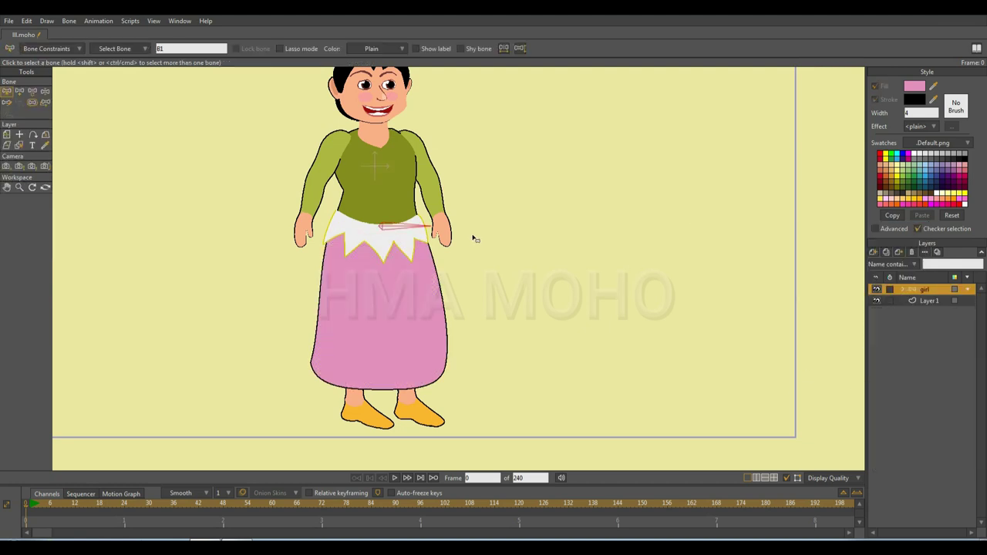
click(383, 231)
drag(384, 230, 384, 235)
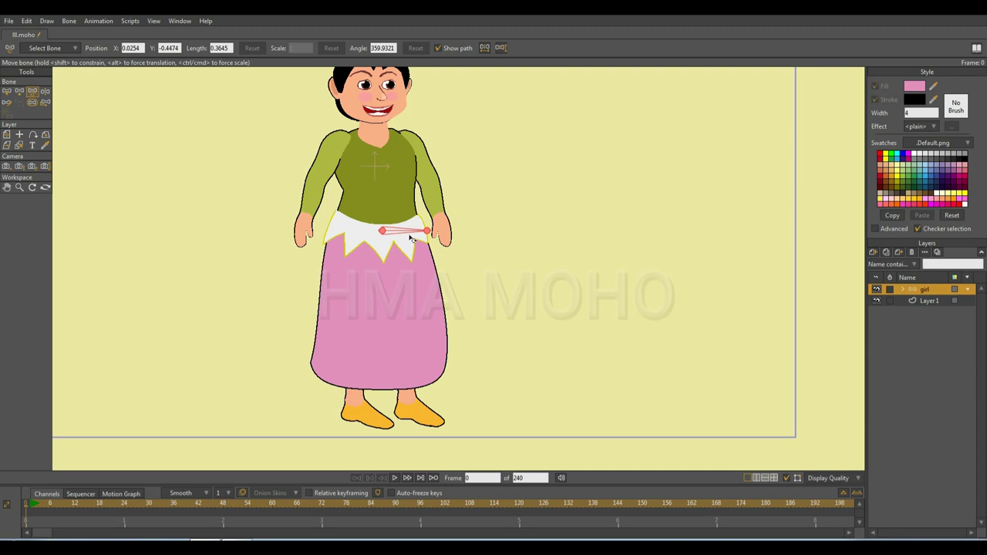
click(19, 90)
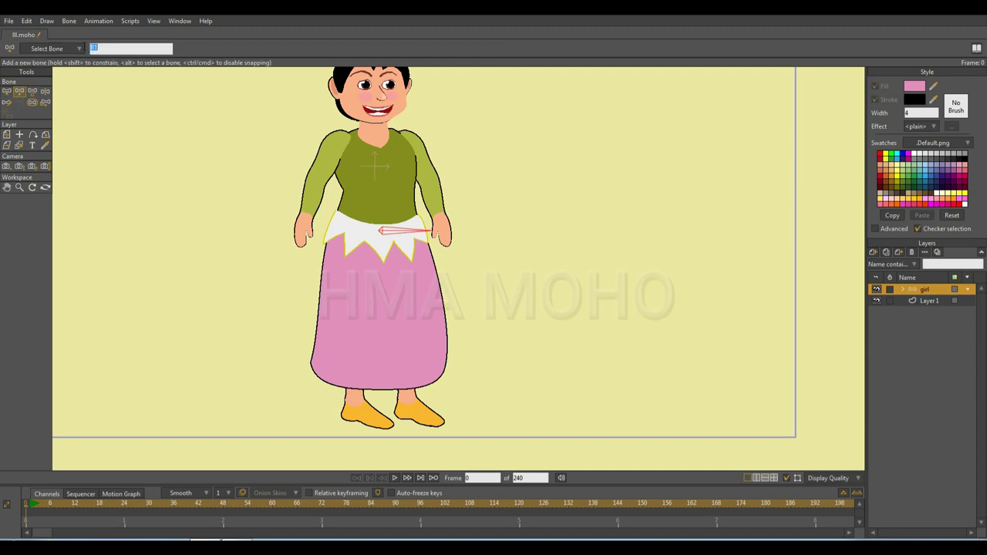
click(903, 289)
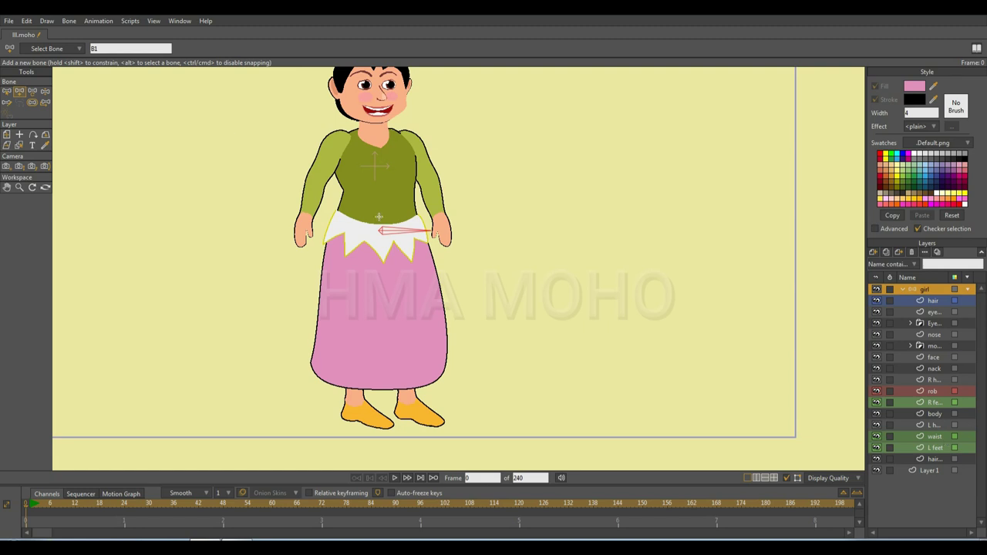
double_click(98, 49)
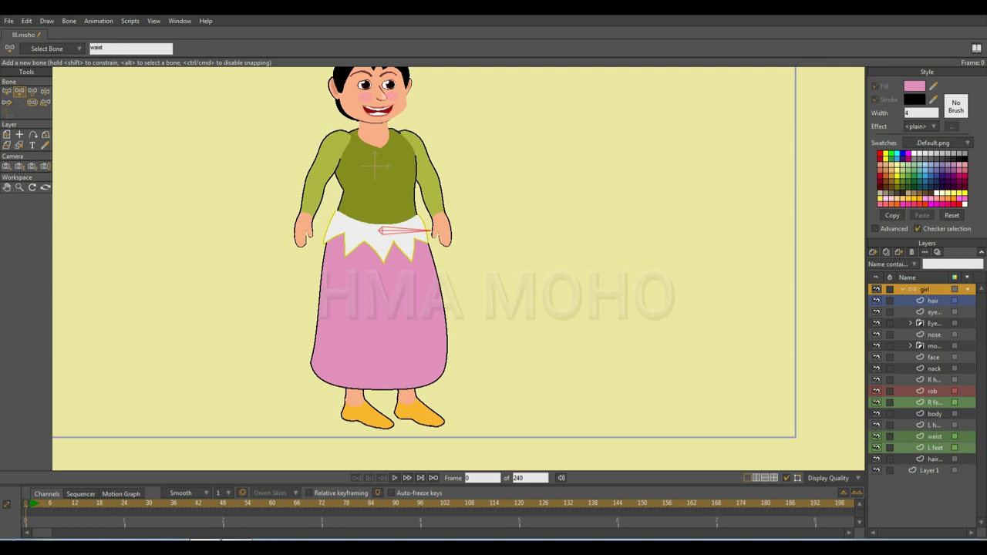
key(Return)
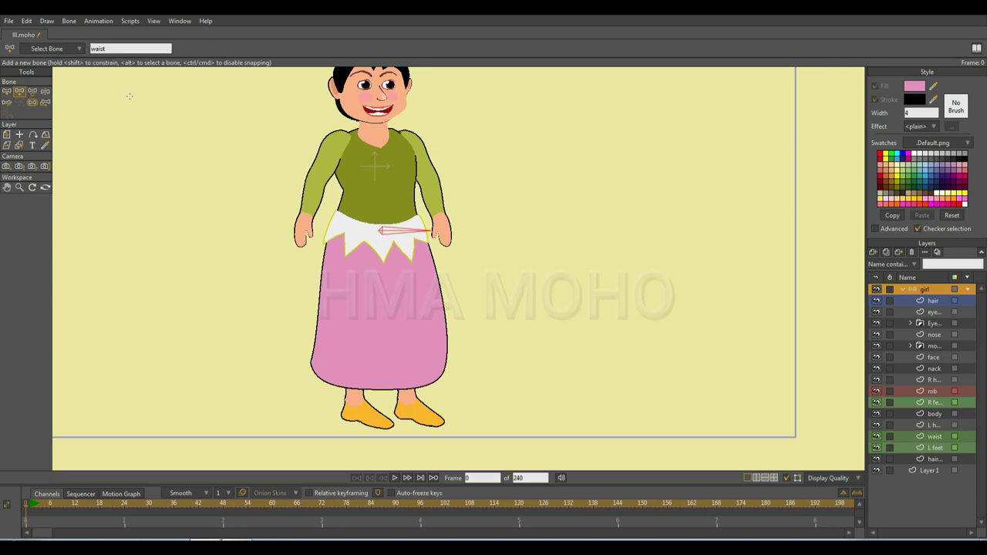
Add a chain of bones from the waist bone up through the torso and neck to the face.
click(32, 91)
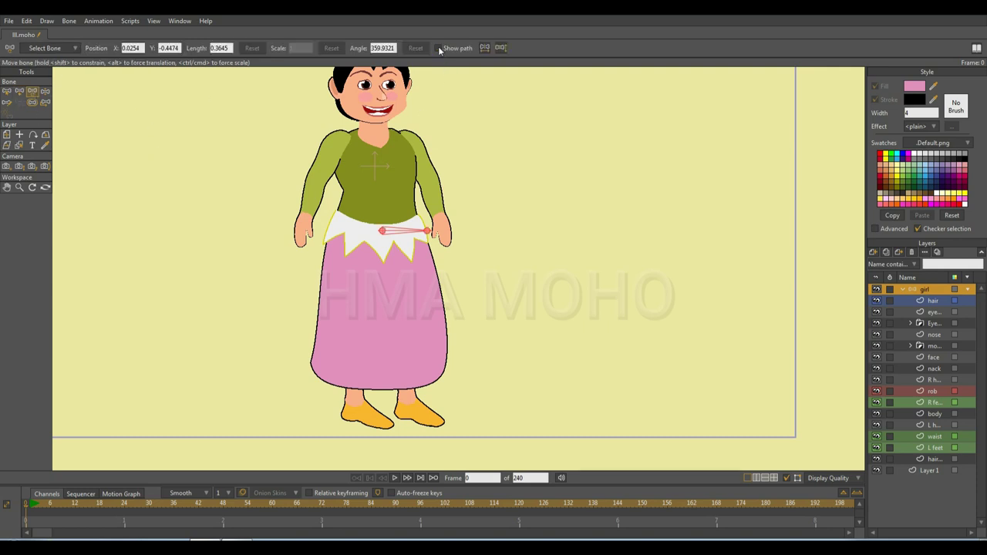
click(20, 92)
click(7, 91)
click(35, 93)
key(a)
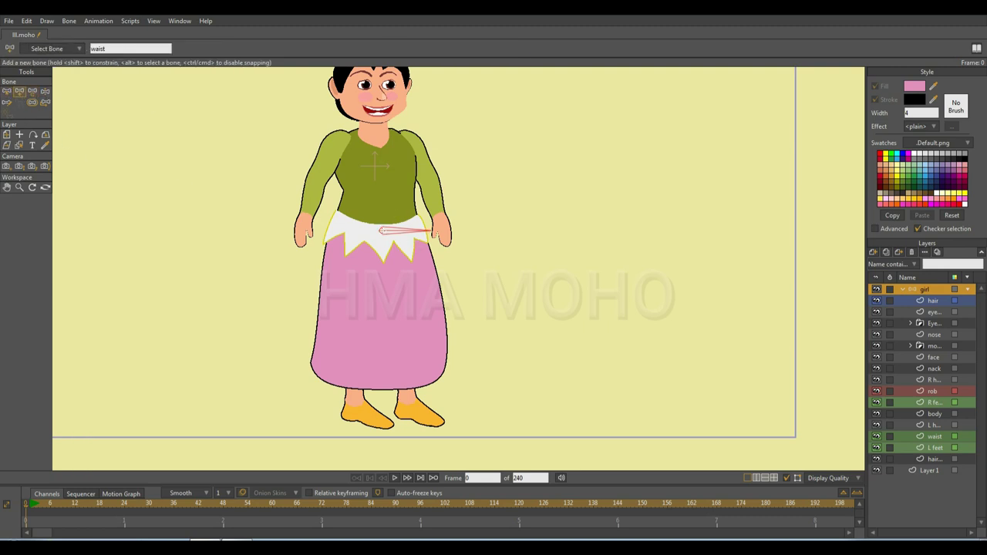
drag(379, 228, 380, 85)
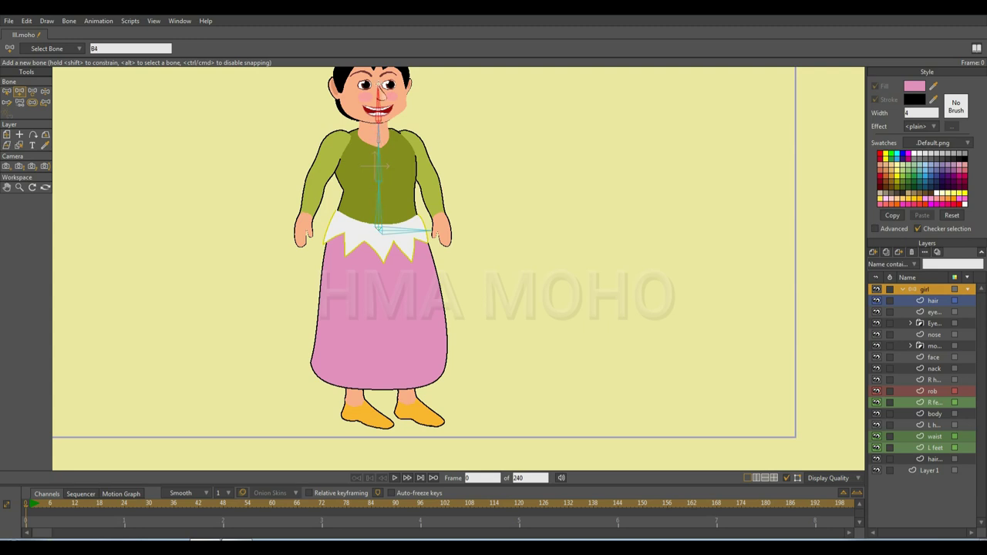
Add shoulder, arm and hand bone chains for both arms, branching from the top of the upper torso bone.
click(7, 91)
key(a)
drag(379, 142, 417, 141)
drag(410, 141, 441, 237)
alt+click(379, 158)
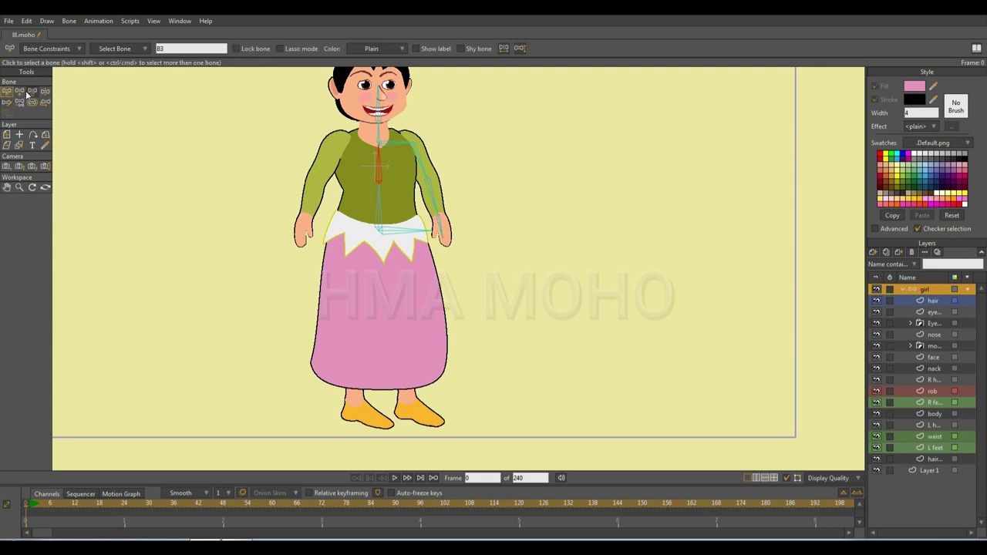
drag(379, 143, 302, 236)
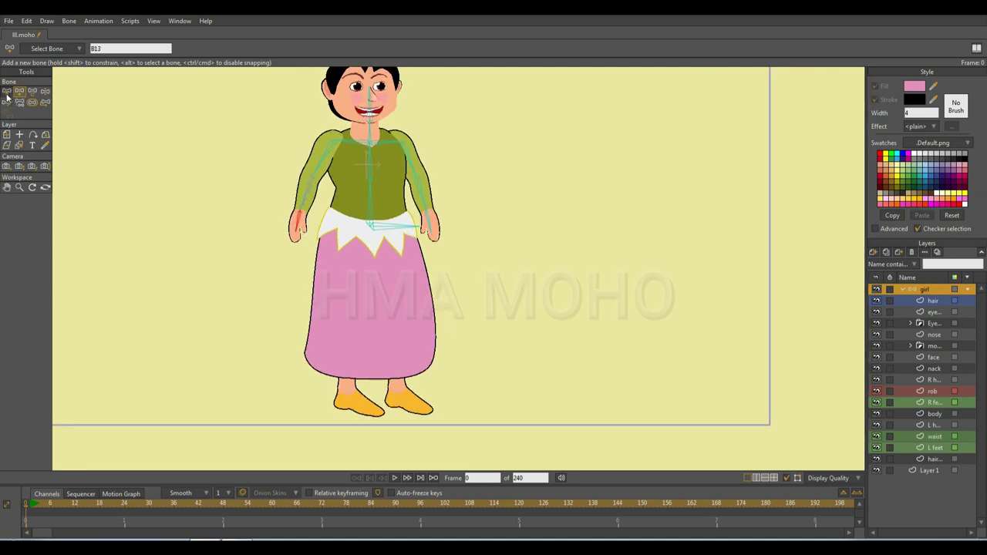
Select the waist bone as parent and add thigh and shin bones along the R feet leg.
click(6, 91)
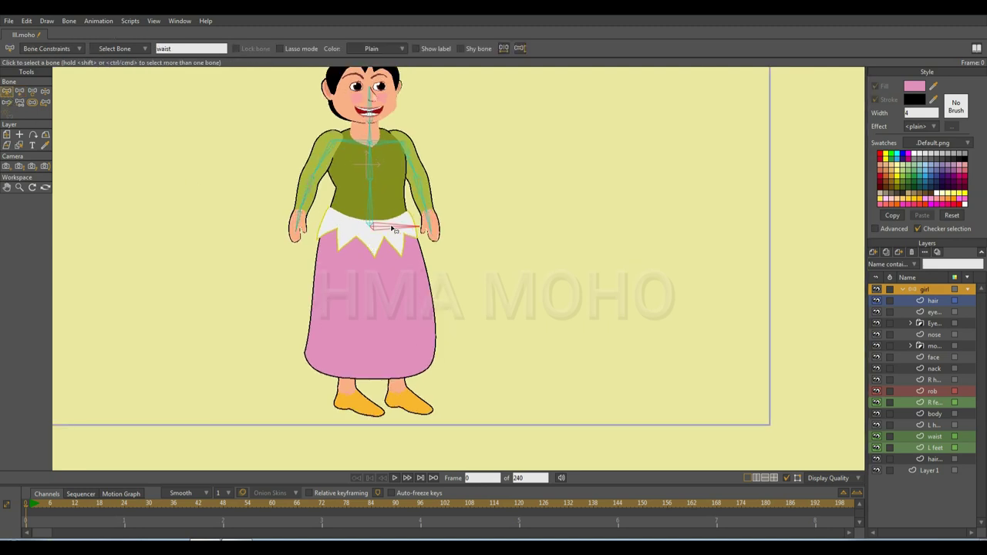
click(19, 91)
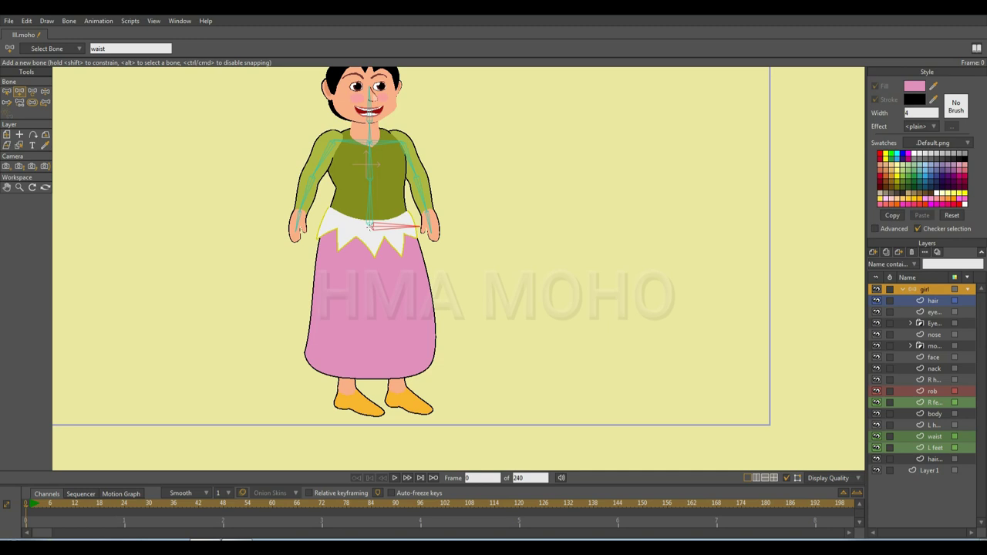
drag(367, 235, 348, 296)
drag(347, 299, 345, 360)
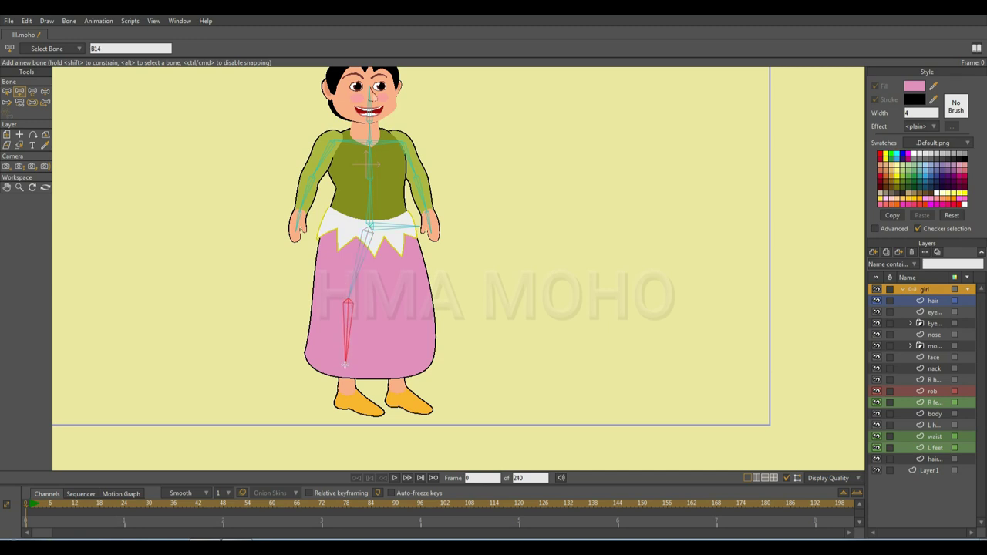
Extend the R feet leg's shin bone down to the ankle and lower its knee joint slightly.
click(32, 91)
drag(347, 366, 347, 384)
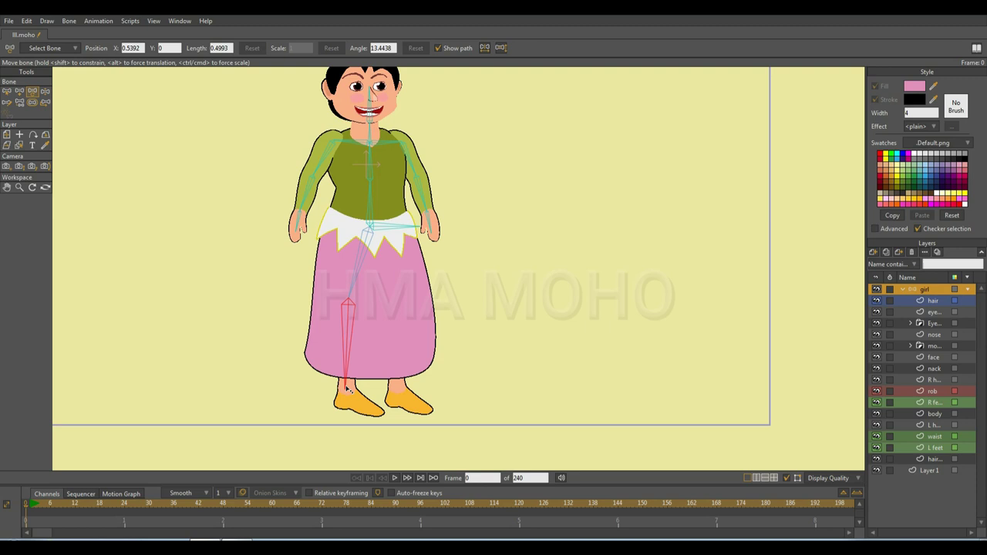
click(357, 294)
drag(354, 325, 348, 387)
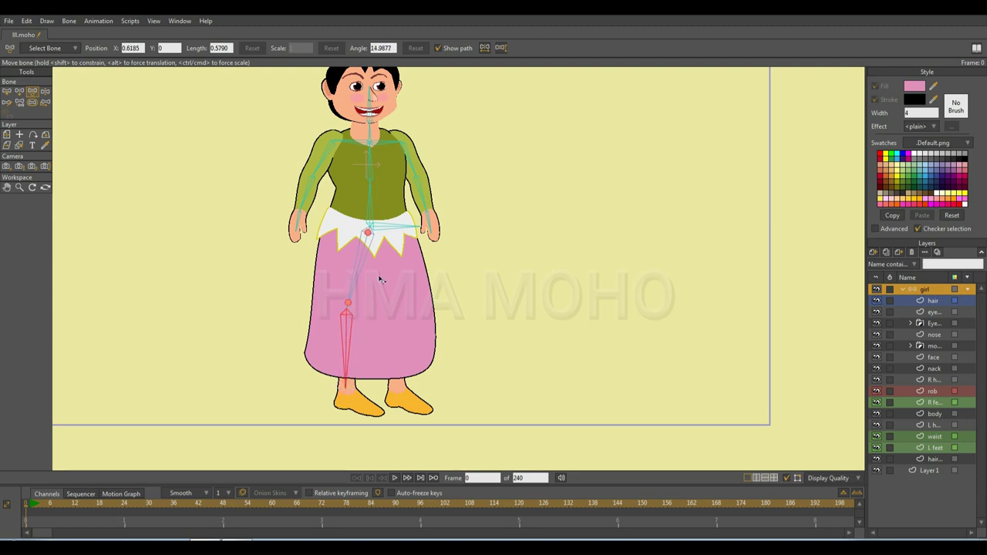
Reposition the R feet leg's hip, knee and ankle joints so its thigh and shin bones run straight down to the ankle.
drag(369, 233, 357, 243)
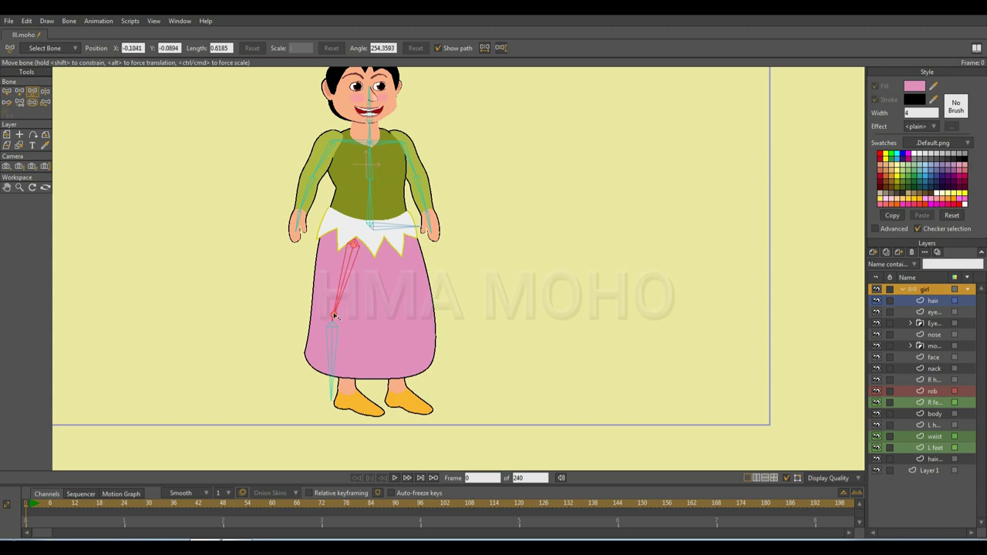
drag(337, 311, 347, 318)
click(348, 320)
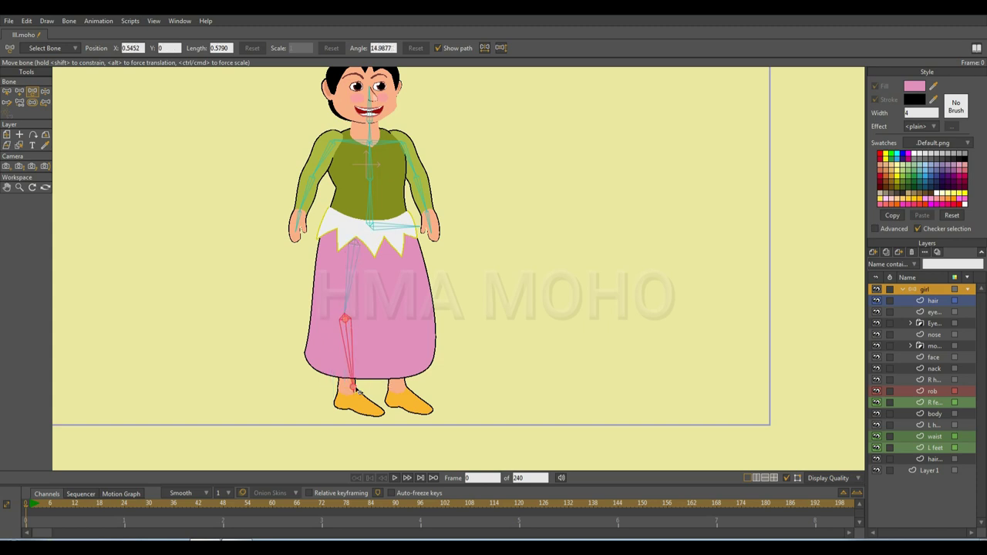
drag(359, 392, 346, 386)
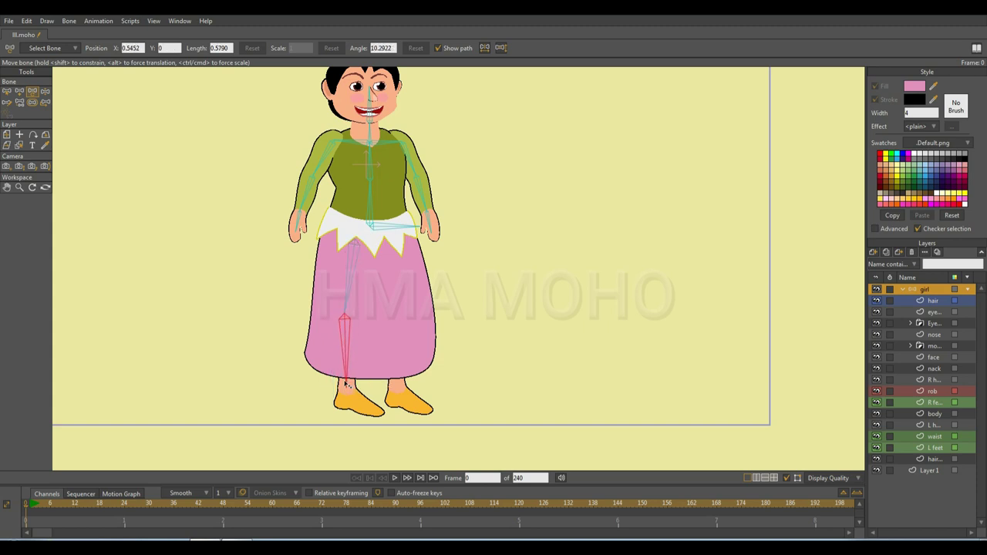
drag(346, 298, 350, 300)
drag(352, 374, 346, 370)
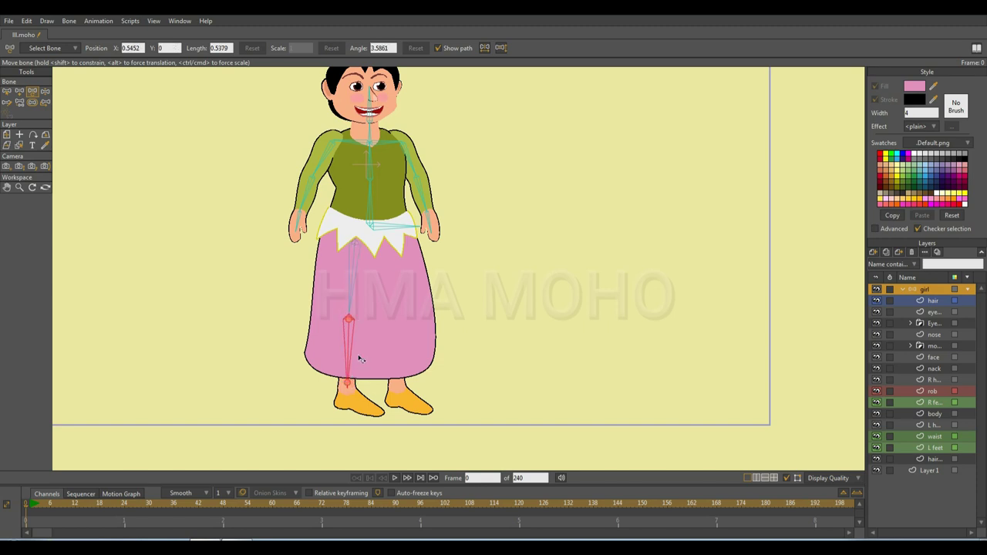
Add a toe bone and a downward heel bone from the R feet ankle, both parented to the shin bone.
click(20, 91)
drag(347, 387, 368, 403)
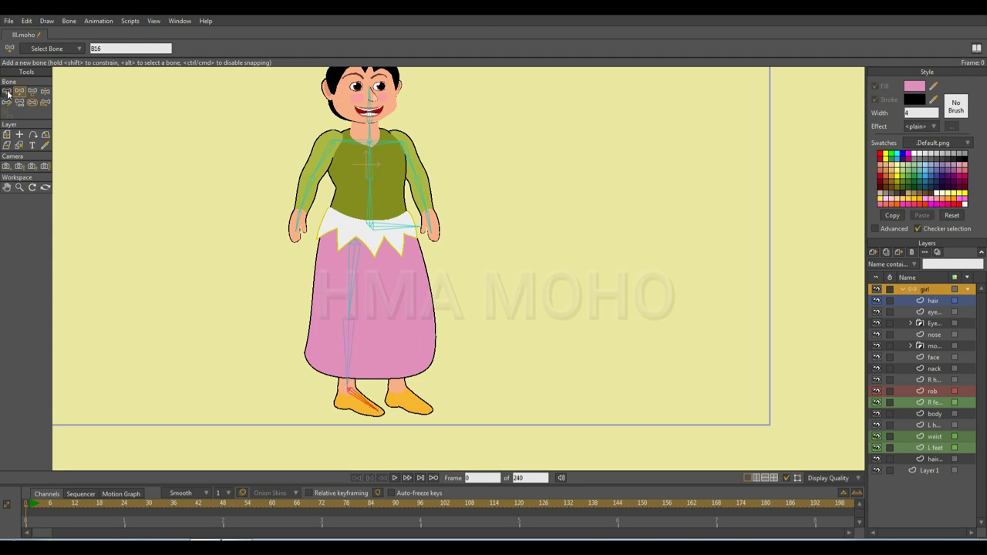
key(ctrl+z)
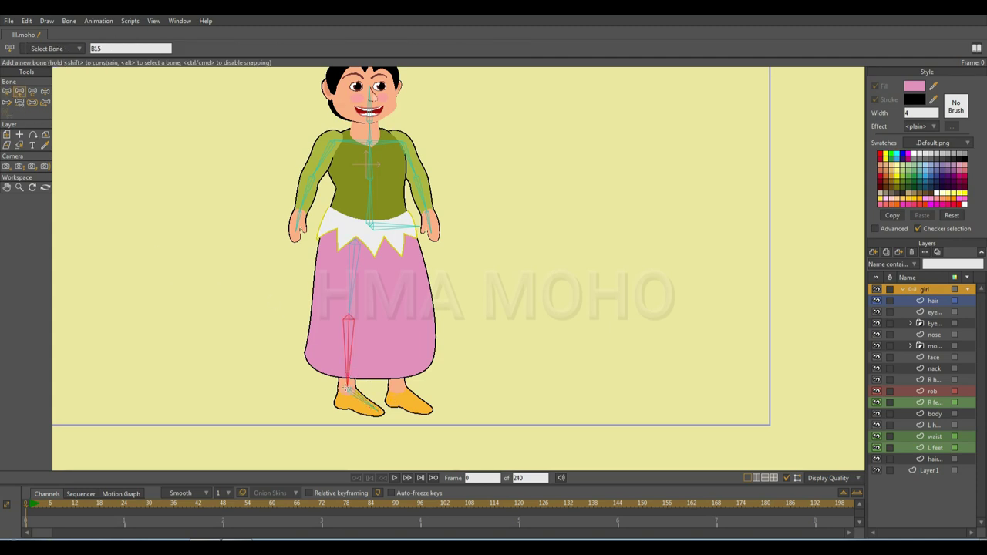
drag(348, 388, 347, 423)
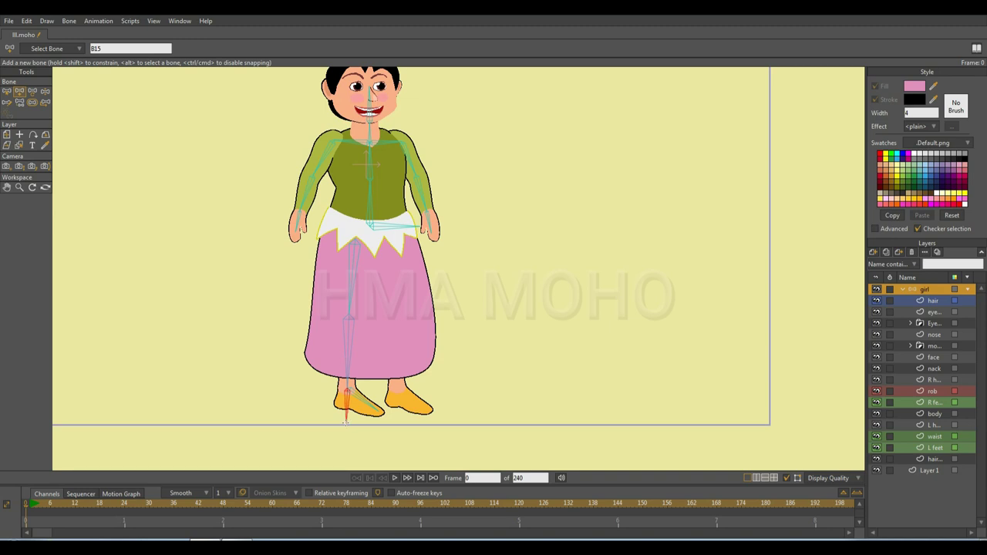
Select the waist bone as parent and add thigh and shin bones down the L feet leg to the ankle.
click(10, 92)
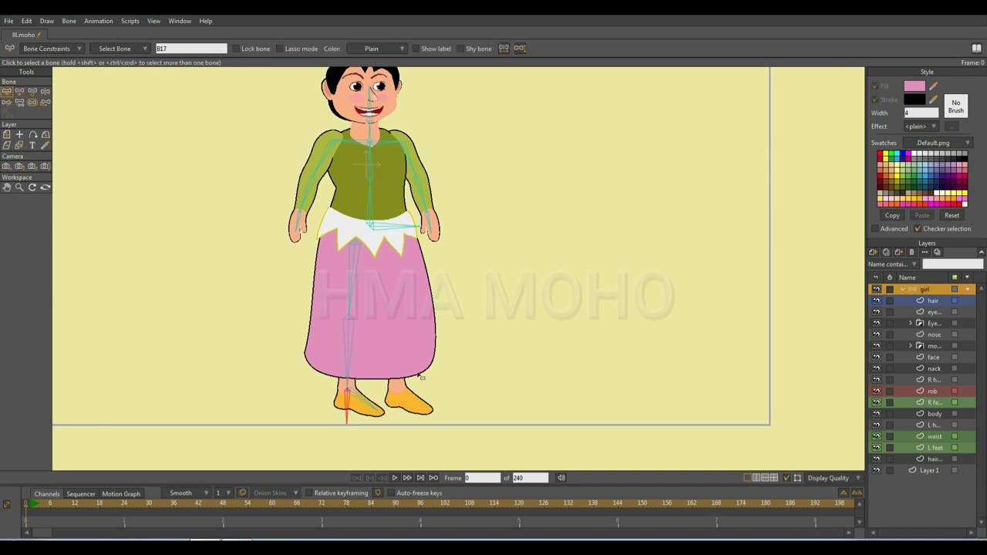
click(383, 231)
key(a)
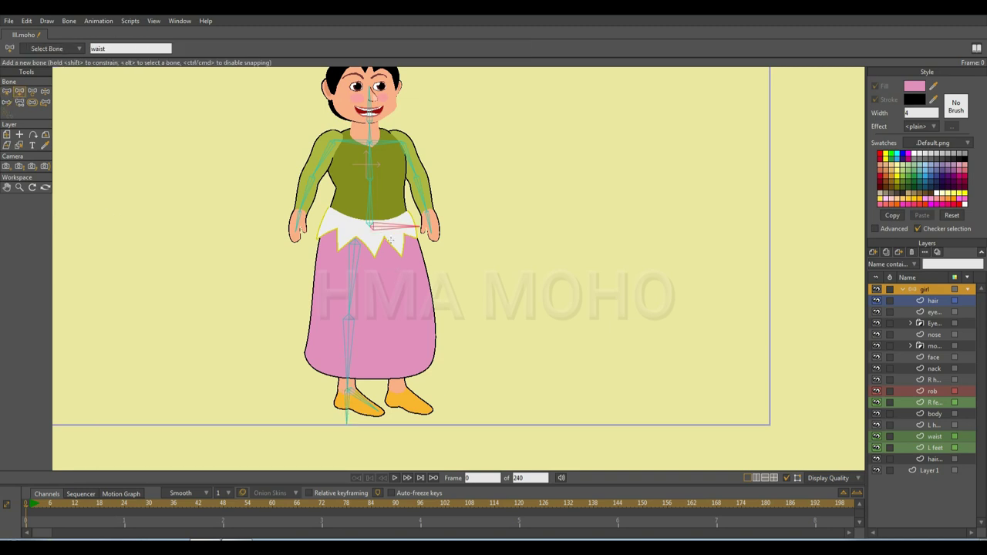
drag(392, 240, 395, 380)
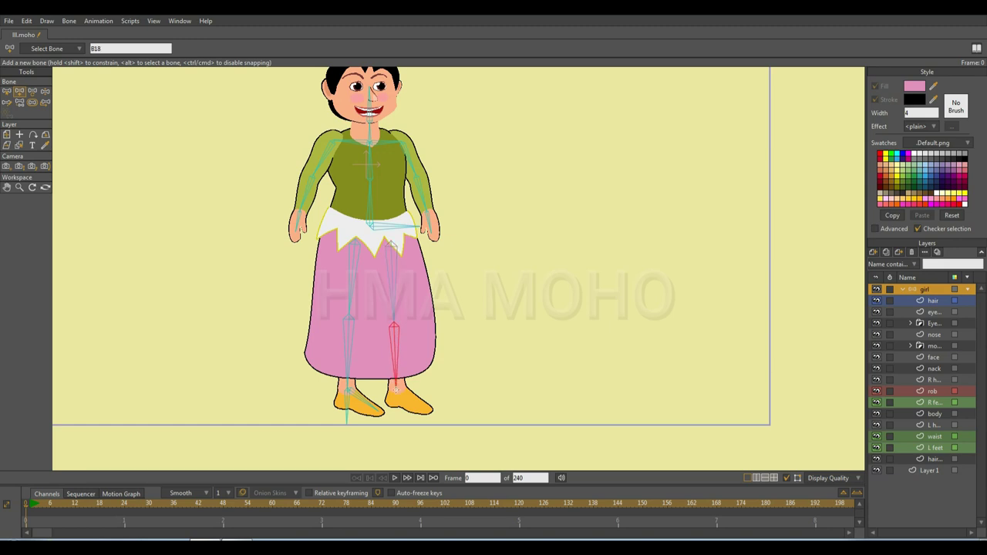
click(395, 390)
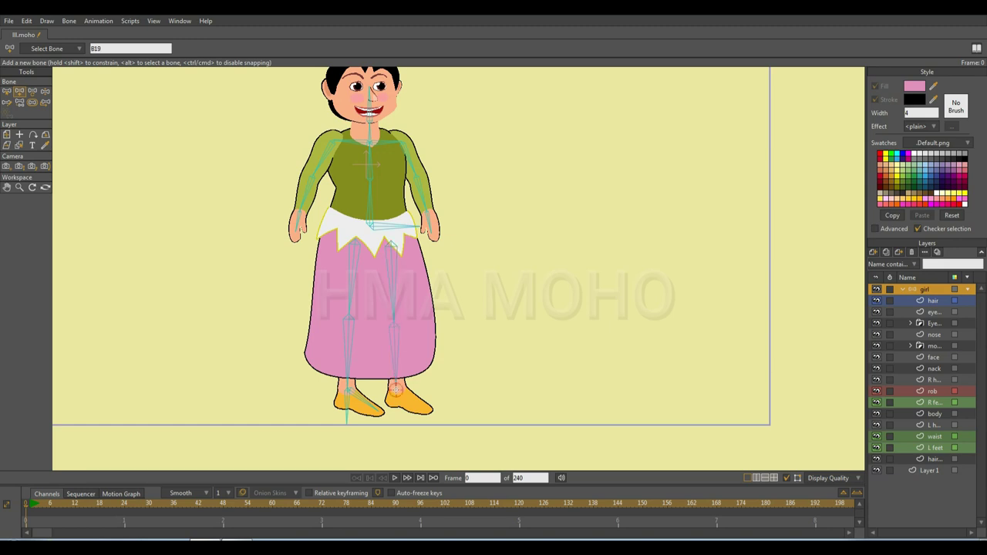
Add a toe bone and a downward heel bone from the L feet ankle.
click(7, 94)
click(379, 369)
click(21, 94)
click(8, 93)
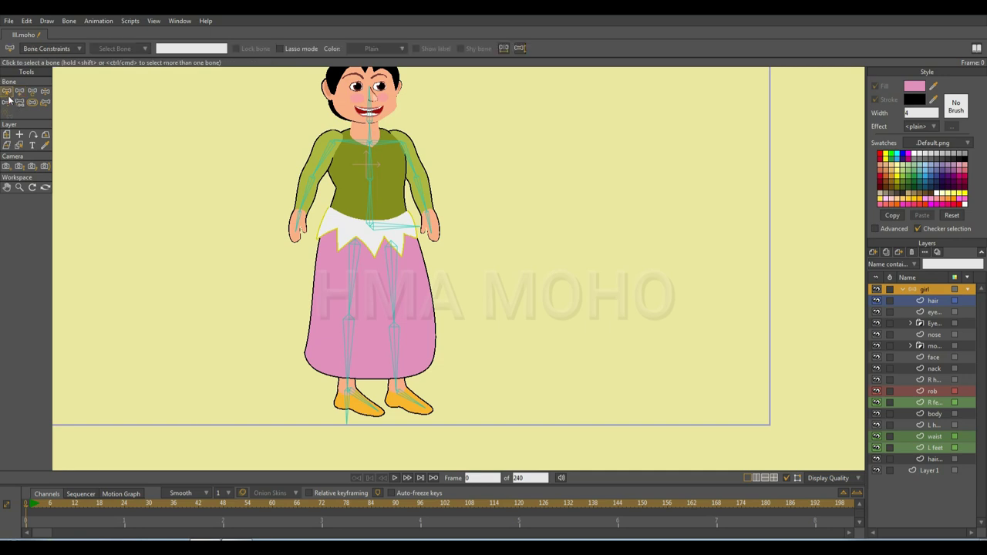
click(20, 91)
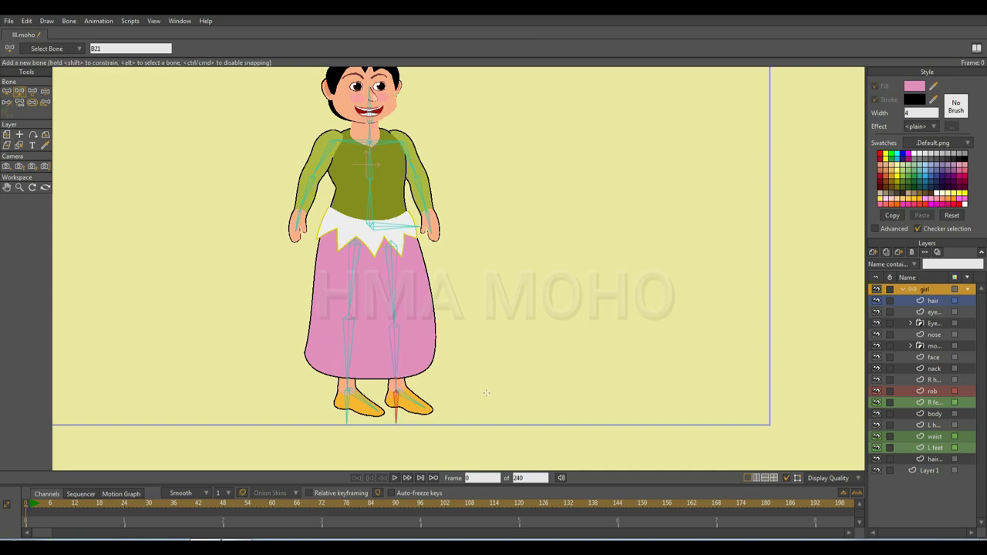
Check how the rig moves the character with the Manipulate Bones tool.
click(45, 91)
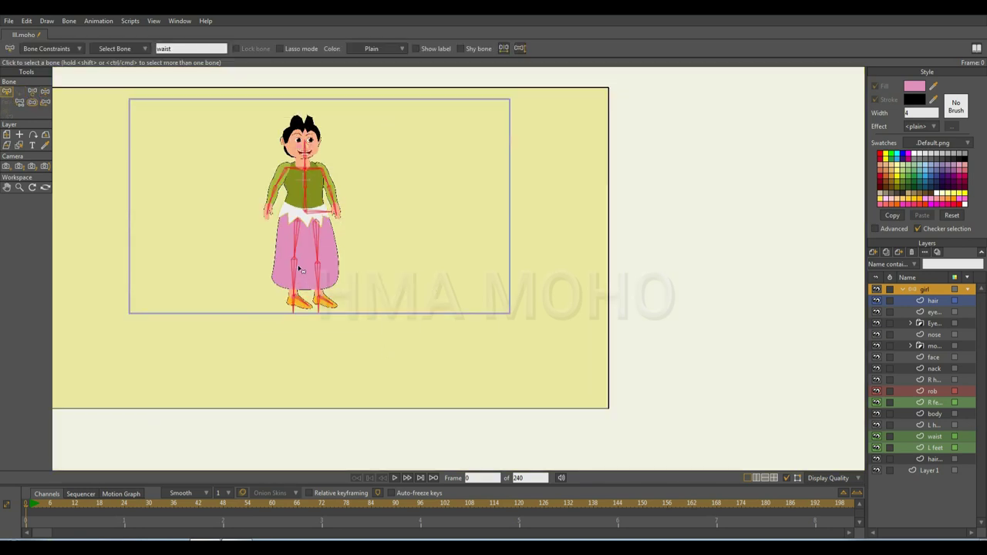
click(7, 91)
click(44, 91)
mouse_move(340, 254)
mouse_down()
mouse_move(315, 257)
mouse_move(343, 256)
mouse_up()
Select all the bones and reduce their bone strength to 0.3734.
click(32, 102)
click(7, 91)
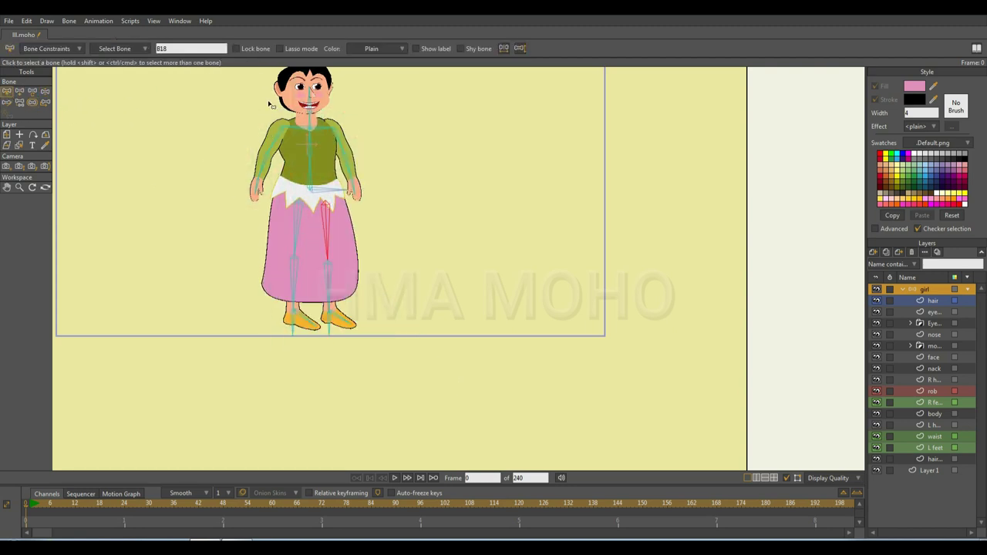
drag(254, 83, 424, 367)
click(32, 102)
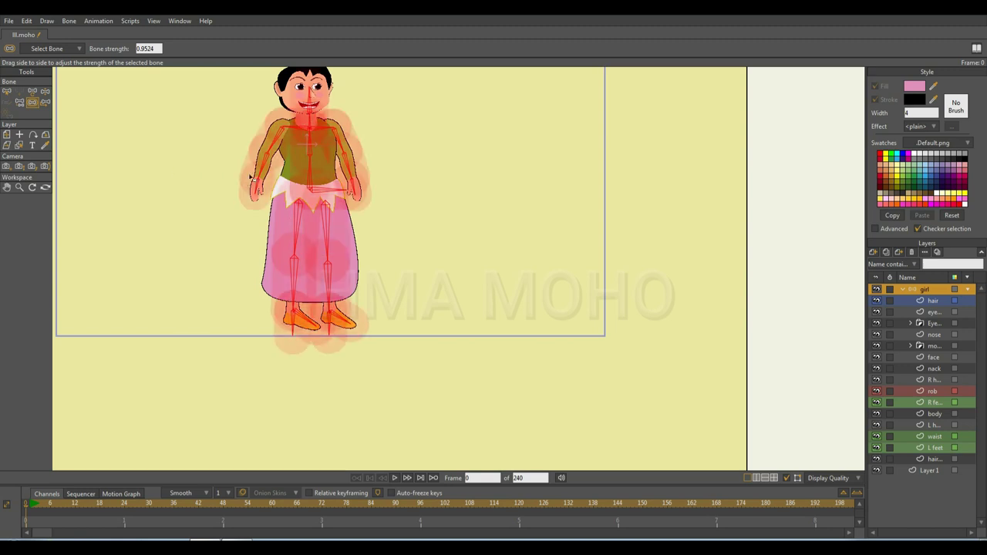
scroll(305, 168, up, 2)
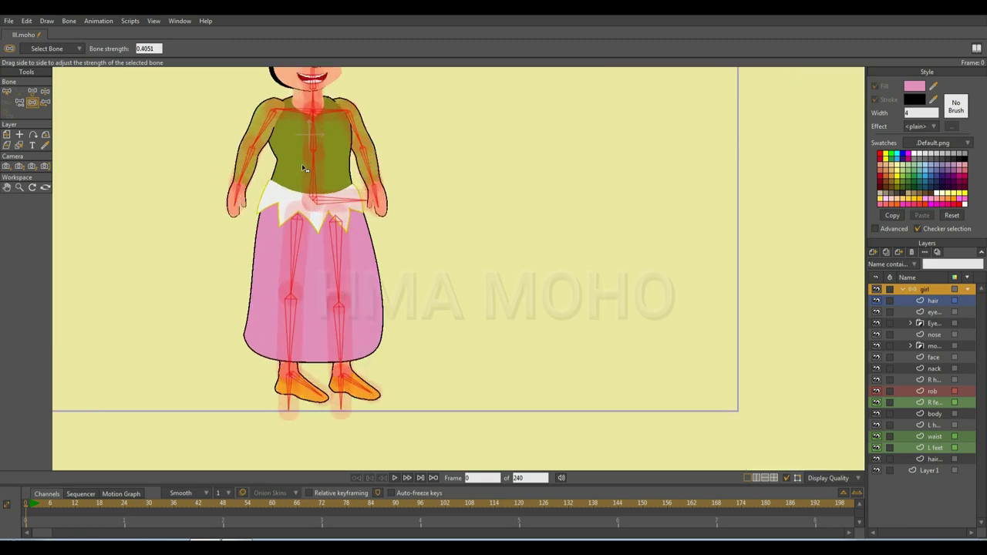
scroll(342, 182, down, 3)
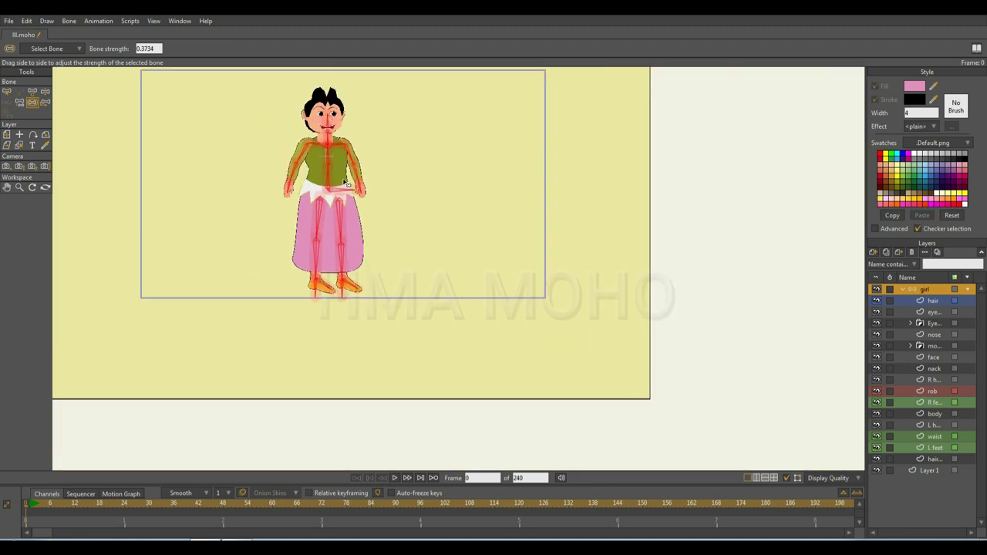
scroll(382, 179, up, 1)
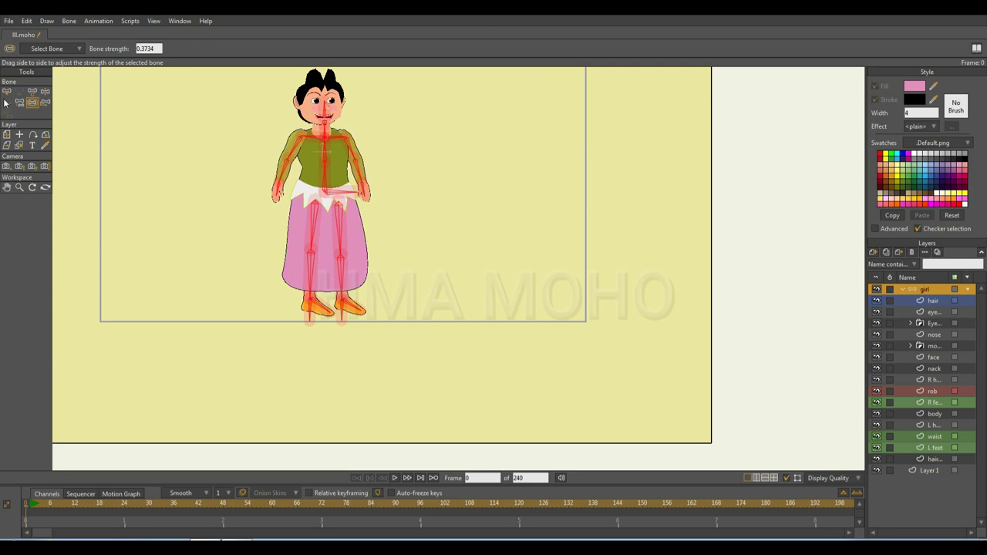
Clear the bone selection and raise the L feet leg's knee joint slightly.
click(31, 90)
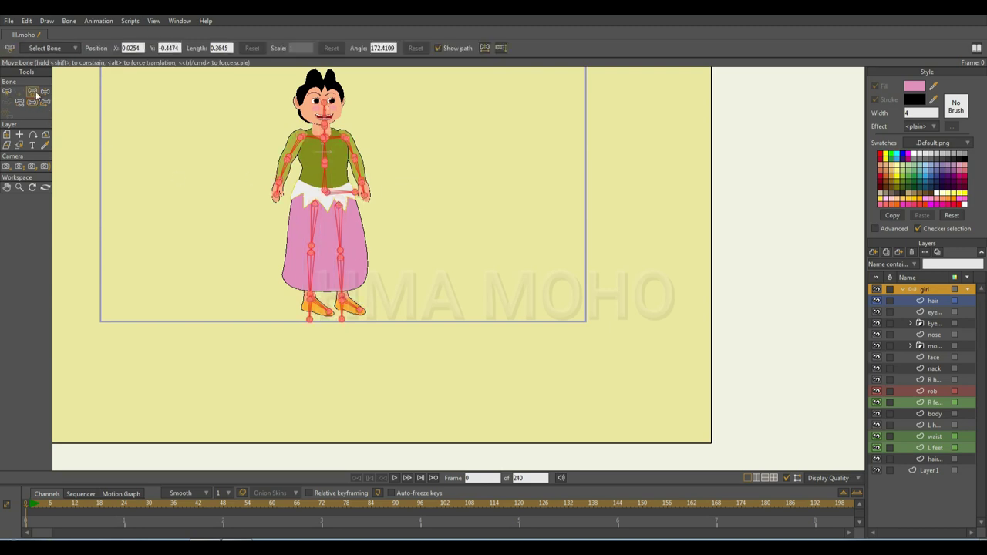
click(6, 91)
click(166, 162)
click(32, 91)
scroll(366, 279, up, 2)
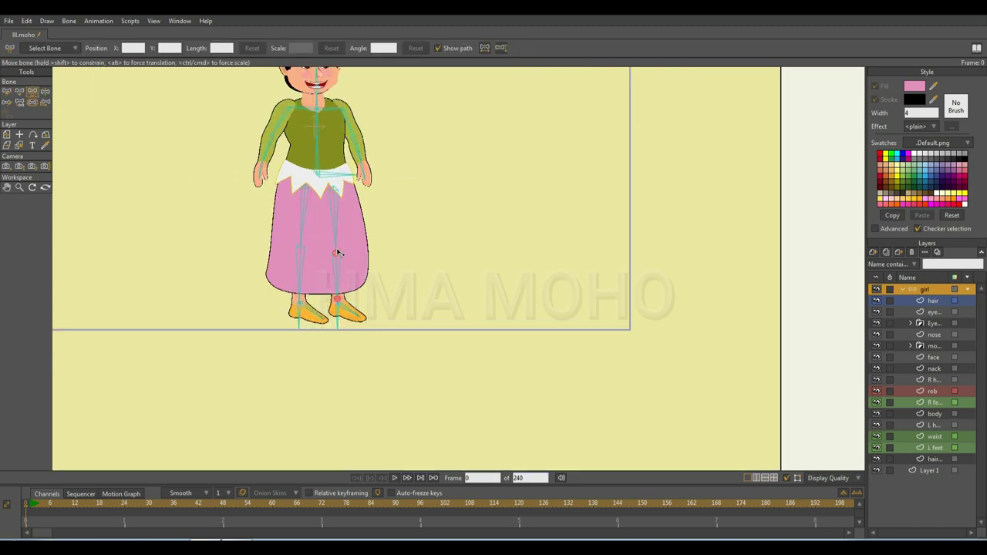
click(337, 254)
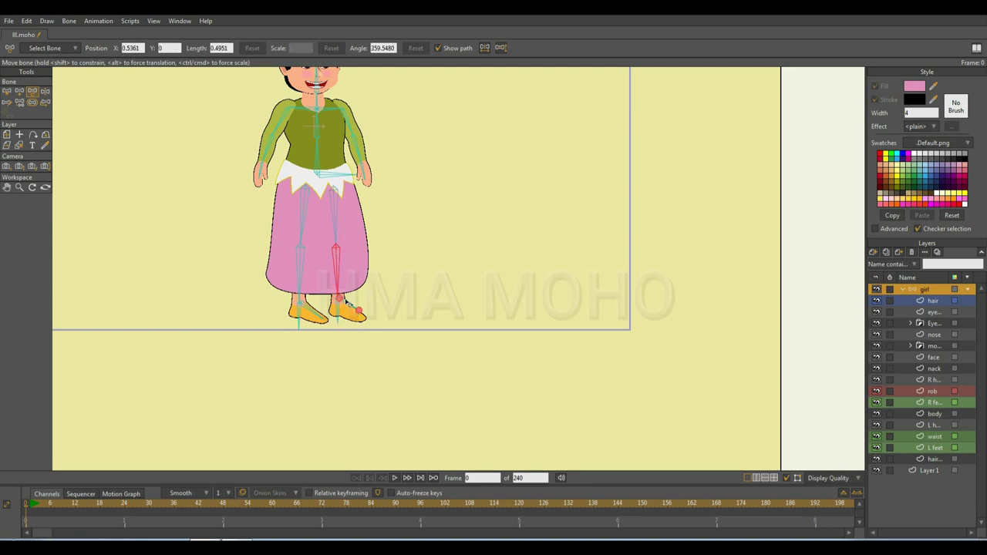
Reposition the heel and toe bones at the L feet ankle to fit the shoe.
click(339, 302)
scroll(336, 300, up, 1)
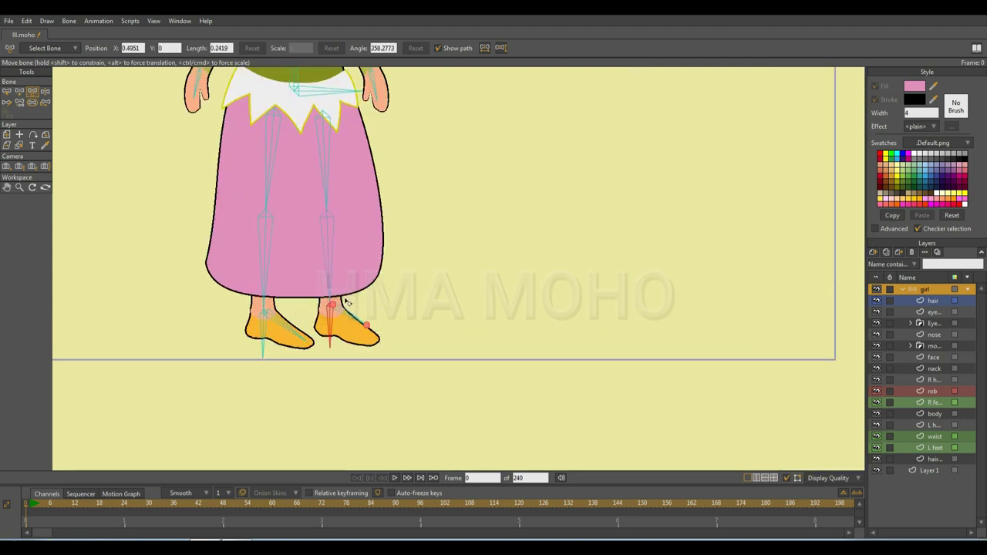
drag(330, 298, 371, 319)
scroll(373, 324, down, 4)
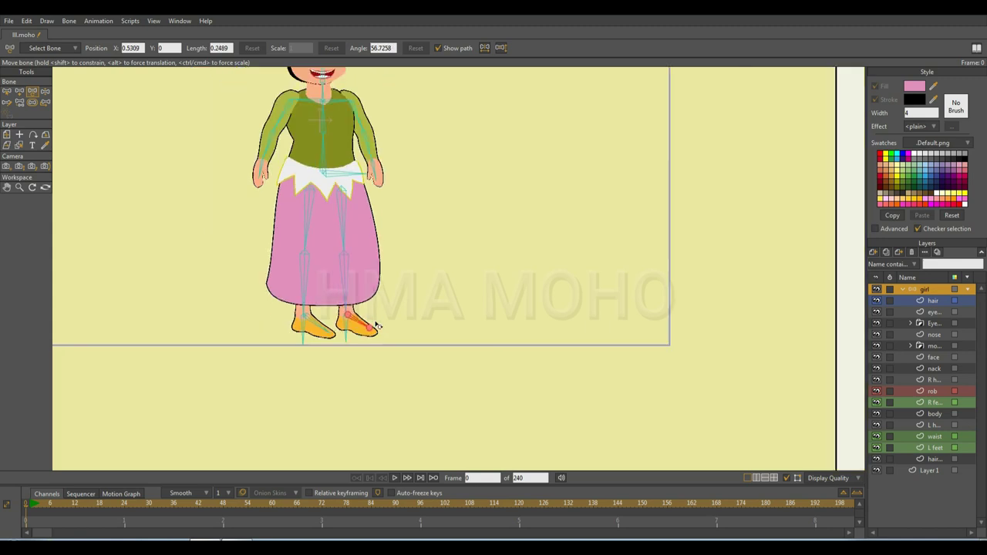
Test the whole rig by moving the arm, waist and leg bones with the Manipulate Bones tool.
scroll(352, 228, up, 3)
scroll(354, 225, down, 1)
scroll(372, 180, up, 1)
click(44, 90)
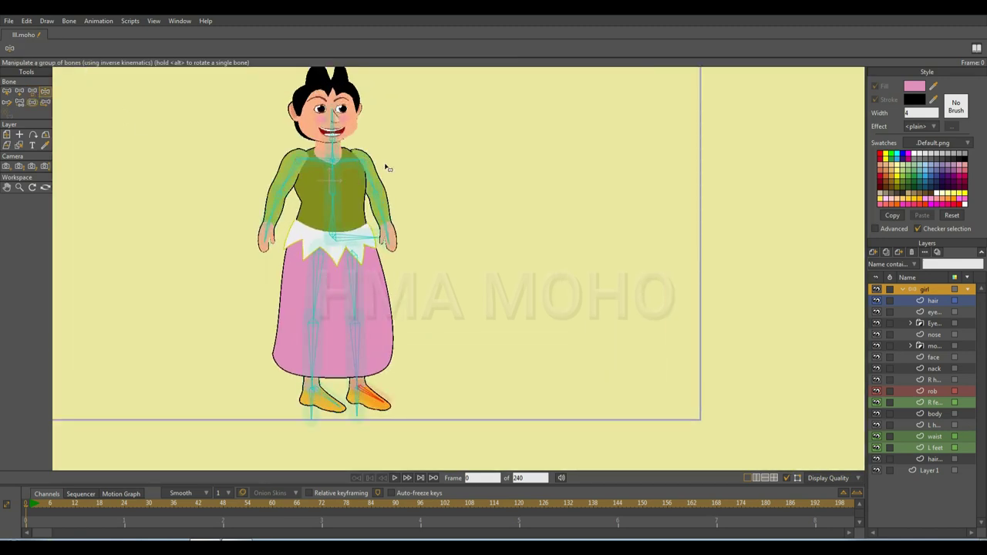
drag(386, 230, 458, 268)
drag(334, 237, 460, 224)
drag(412, 266, 299, 282)
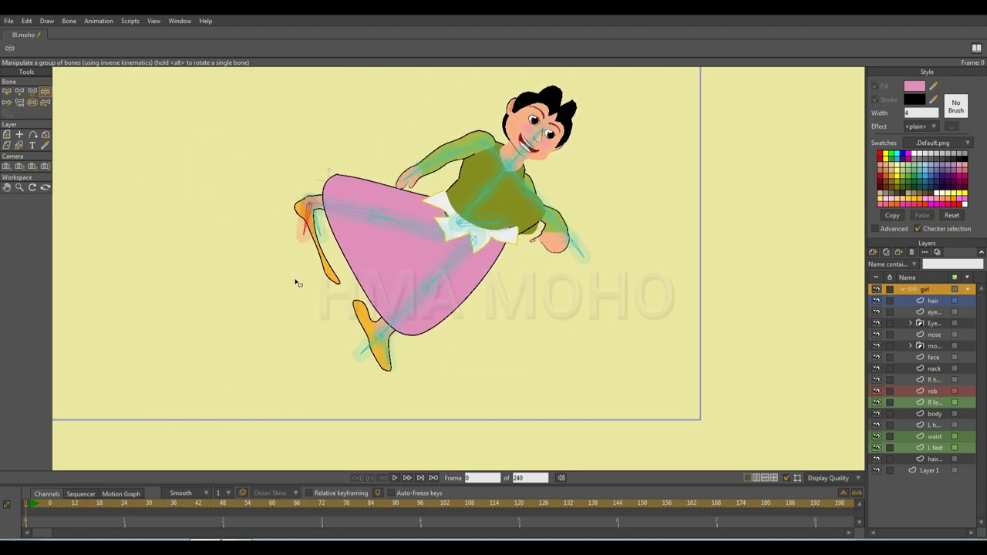
scroll(296, 280, down, 6)
scroll(316, 195, up, 4)
drag(420, 305, 450, 241)
Select the face bone at the top of the neck chain.
click(7, 92)
scroll(294, 182, down, 1)
scroll(218, 201, up, 5)
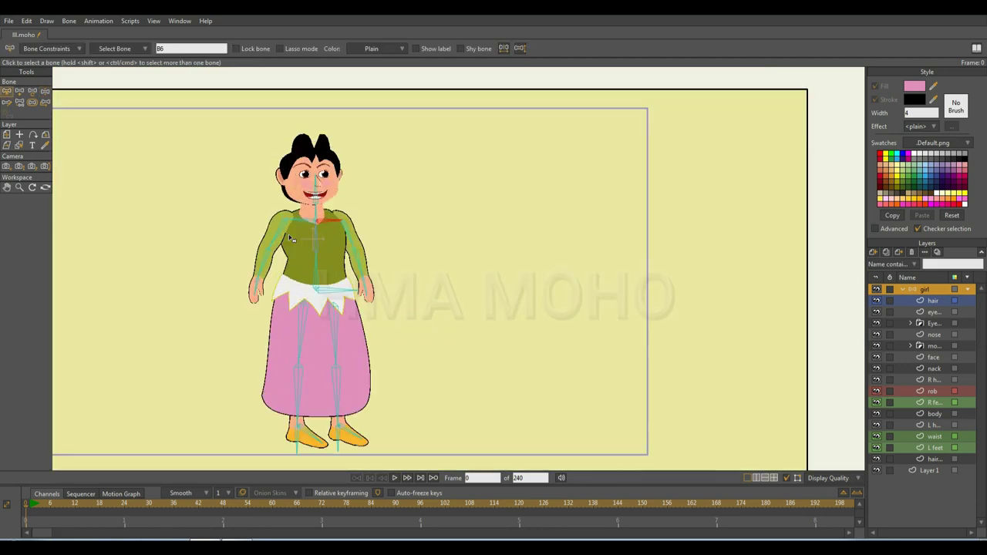
scroll(290, 301, down, 1)
scroll(296, 183, up, 2)
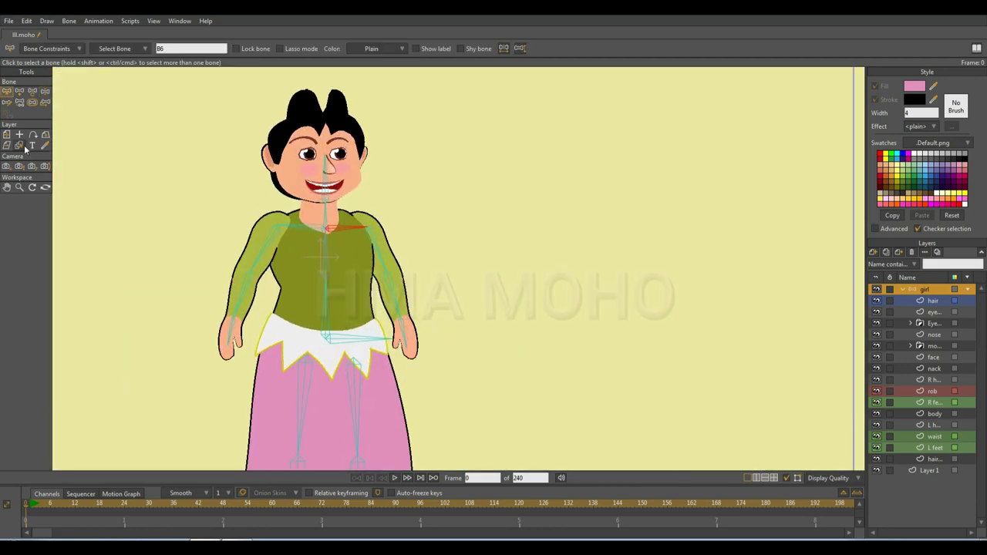
scroll(327, 179, up, 2)
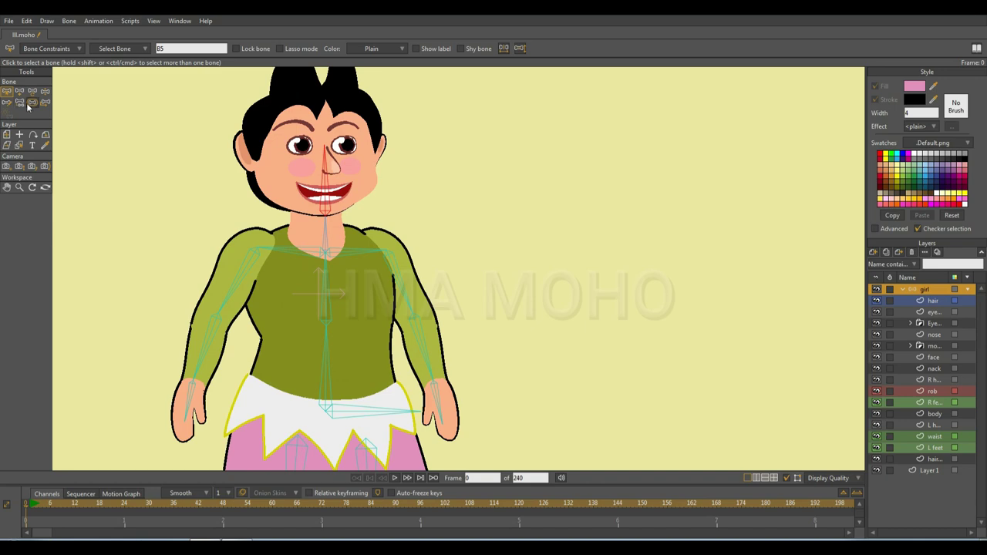
Pick the face layer from the canvas and bind all its points to the face bone.
click(19, 144)
scroll(338, 146, up, 5)
scroll(352, 197, down, 8)
click(342, 207)
scroll(361, 200, up, 4)
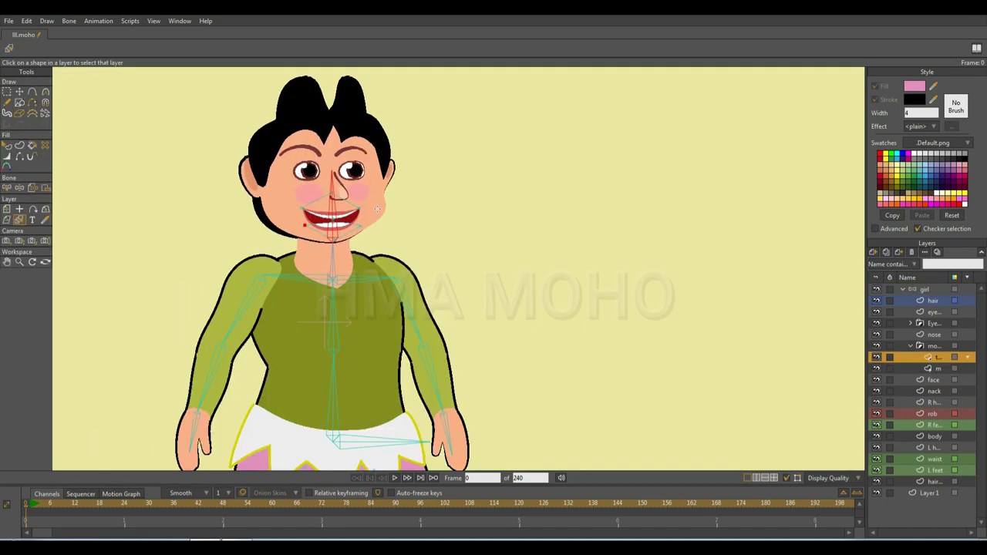
click(377, 208)
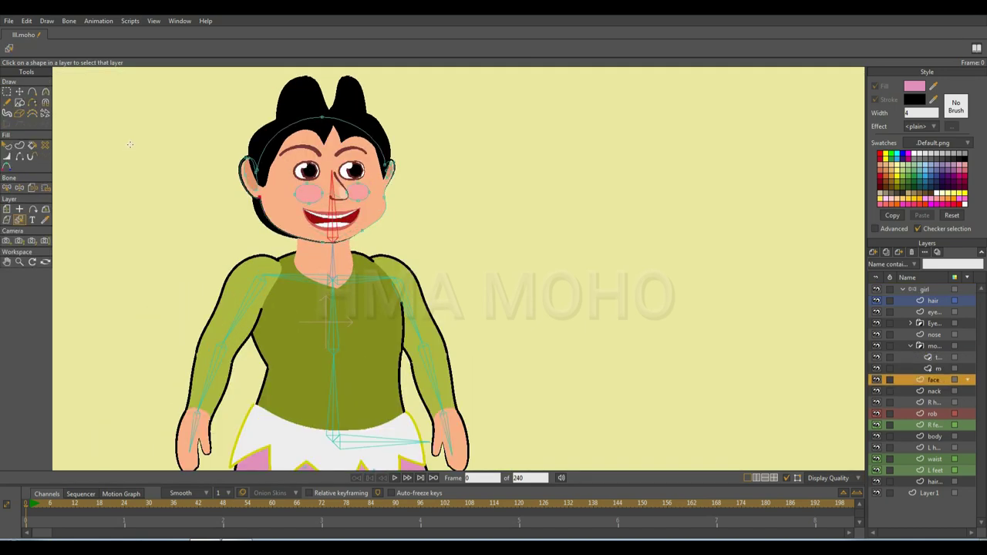
click(45, 191)
mouse_move(220, 109)
mouse_down()
mouse_move(419, 213)
mouse_move(424, 261)
mouse_up()
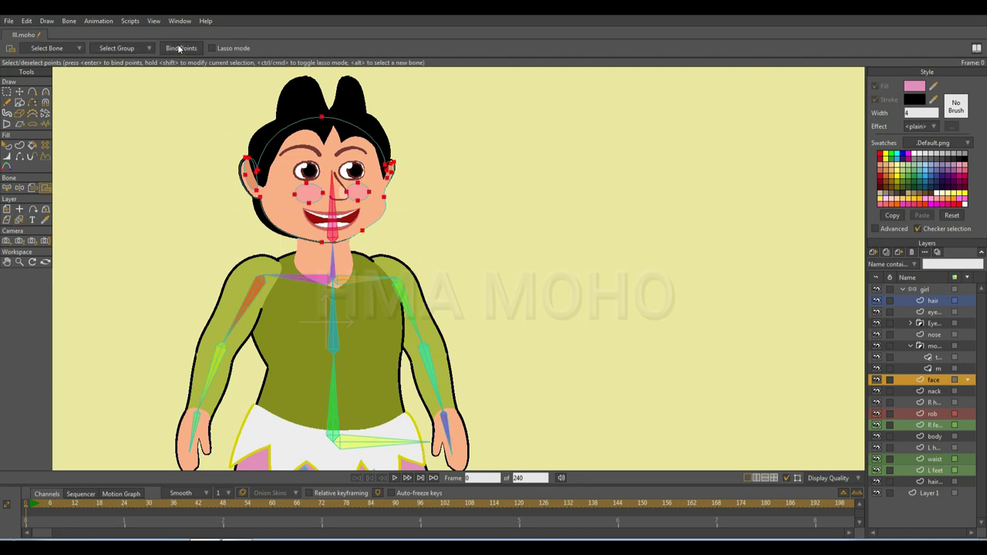
Test the face binding by tilting the face bone with the Manipulate Bones tool.
scroll(341, 196, up, 1)
click(20, 190)
drag(330, 198, 283, 179)
click(45, 190)
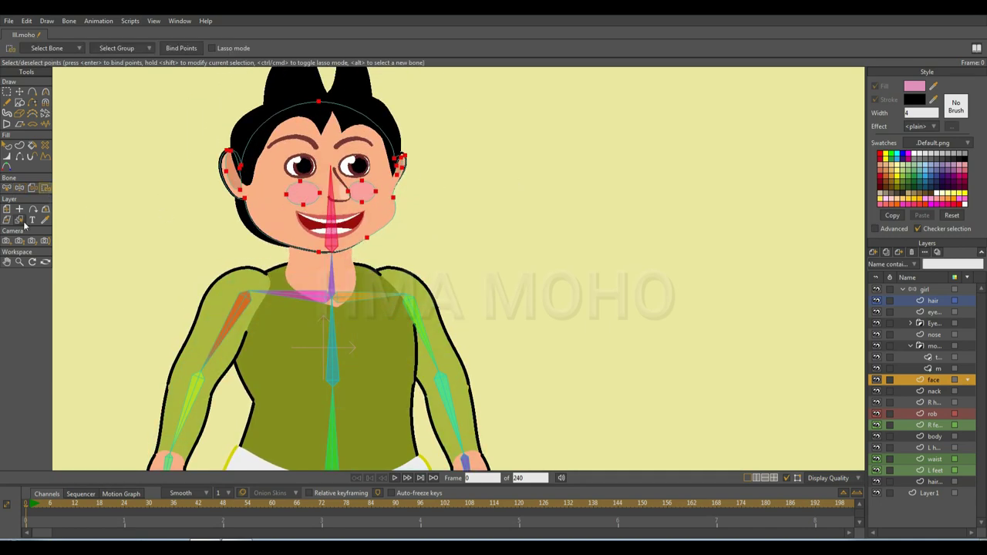
Bind all points of the back hair layer to the face bone and test it by tilting the head.
click(20, 220)
click(250, 226)
click(46, 190)
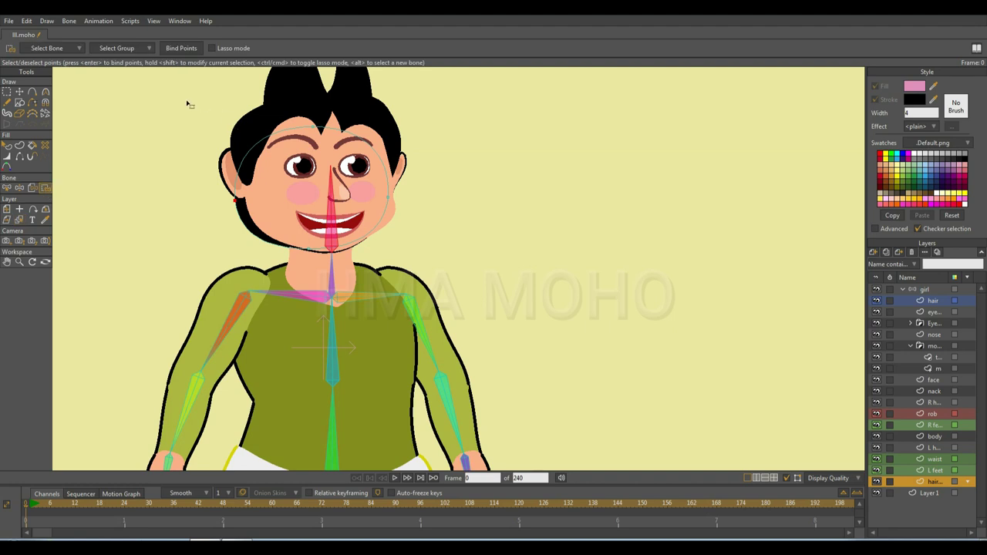
drag(192, 103, 447, 273)
click(19, 188)
drag(333, 179, 290, 109)
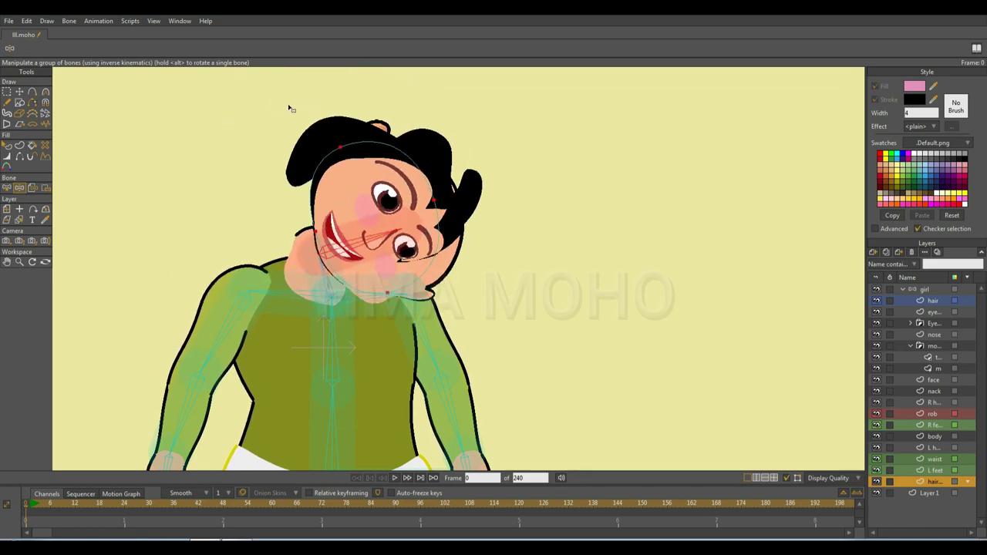
Bind all points of the front hair layer to the face bone and test the binding by tilting the head.
click(46, 188)
click(20, 220)
click(311, 127)
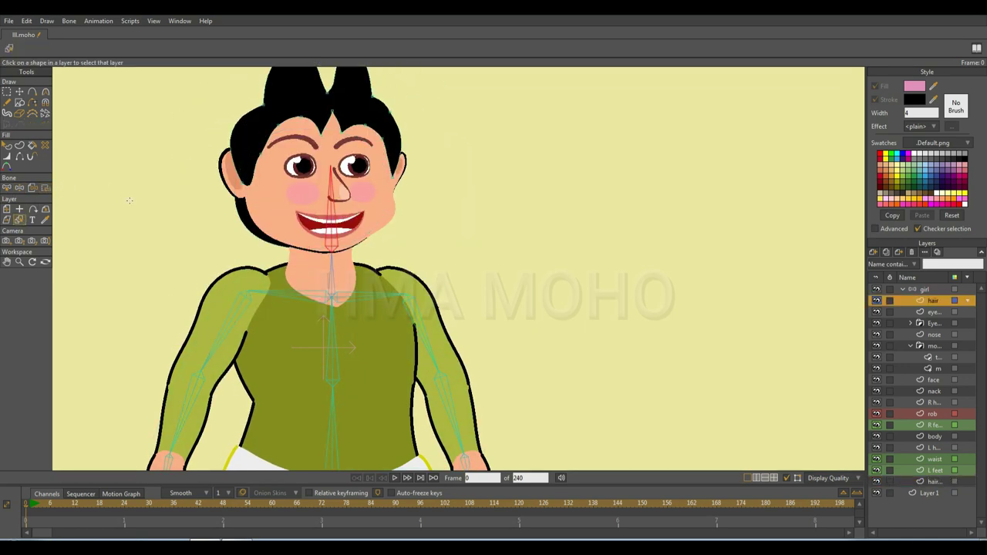
scroll(58, 214, down, 1)
key(i)
drag(149, 91, 388, 293)
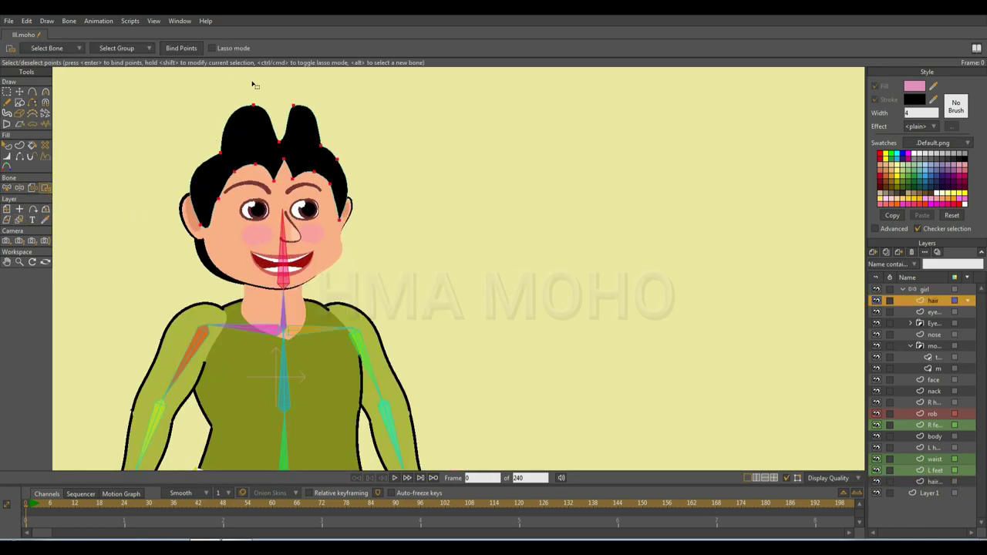
click(192, 51)
key(z)
drag(285, 138, 328, 219)
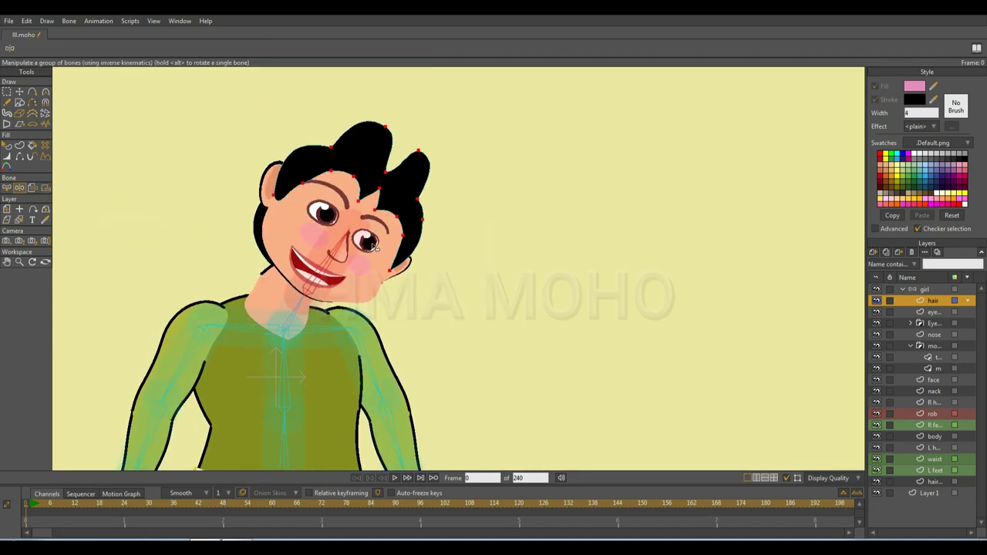
Pick the e layer inside the eye group from the canvas and bind its points to the face bone.
click(19, 220)
click(307, 214)
click(45, 188)
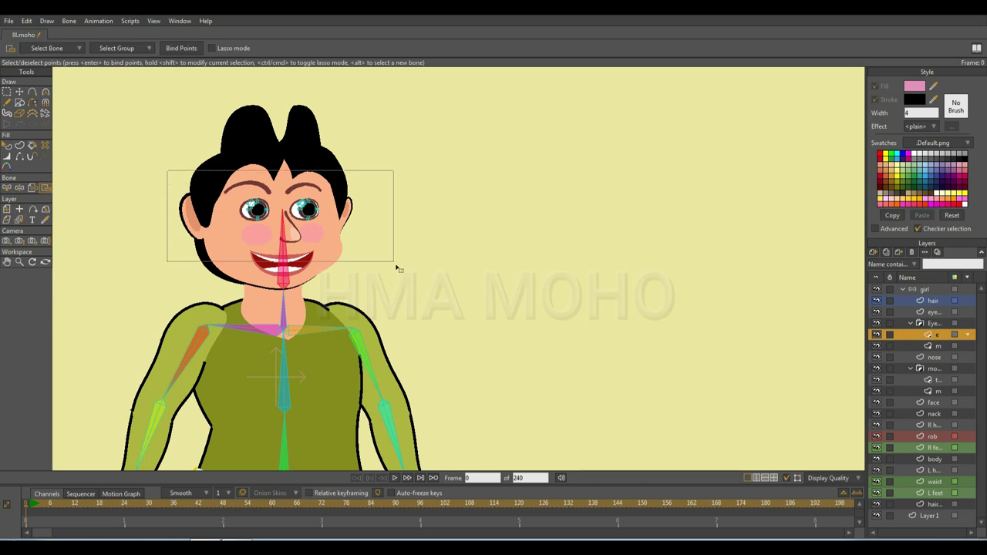
Bind the points of the eye group's m layer to the face bone and test the eyes by moving the head.
click(20, 220)
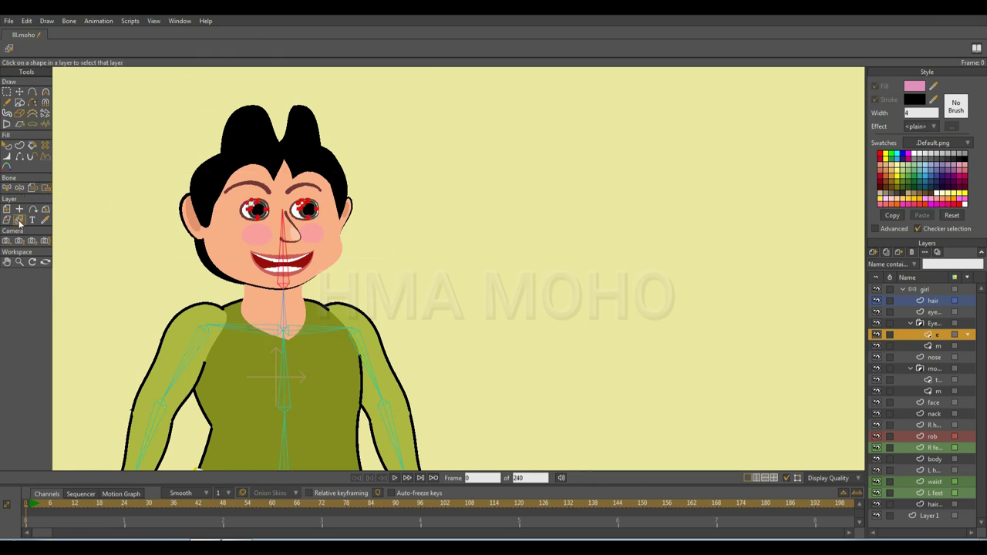
scroll(227, 207, up, 2)
click(245, 211)
click(46, 188)
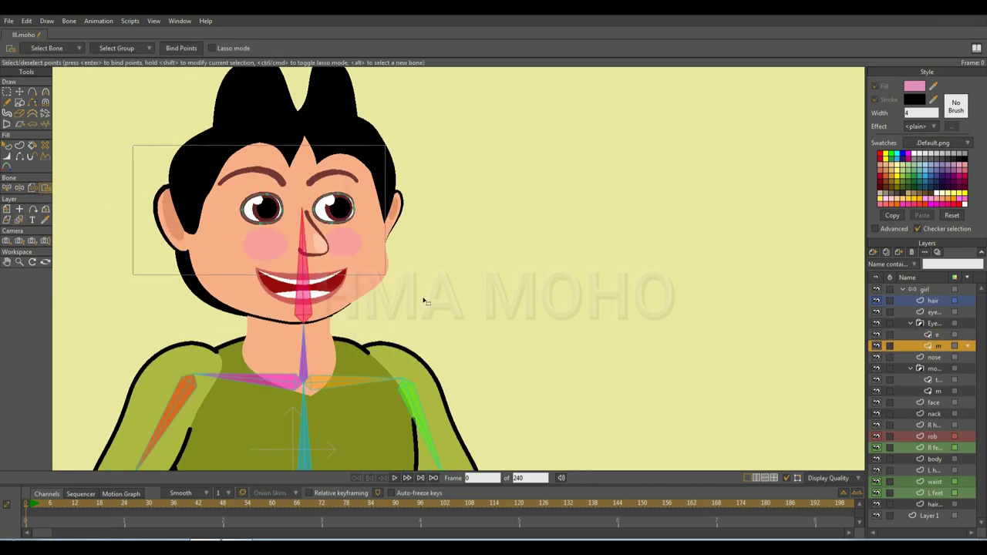
scroll(342, 233, down, 3)
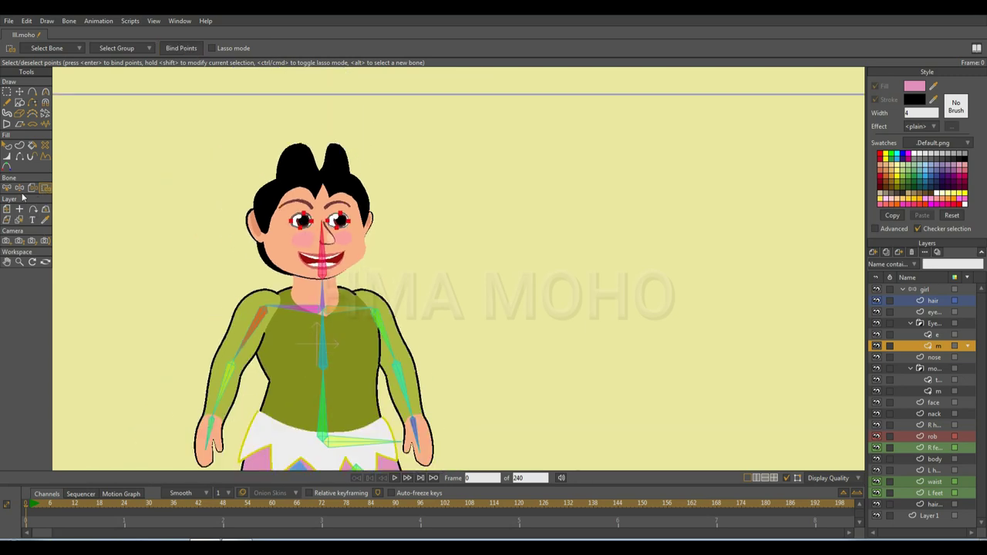
click(20, 189)
drag(322, 228, 319, 263)
Bind the points of the mouth group's m layer to the face bone and test it by tilting the head.
click(19, 221)
scroll(349, 255, up, 1)
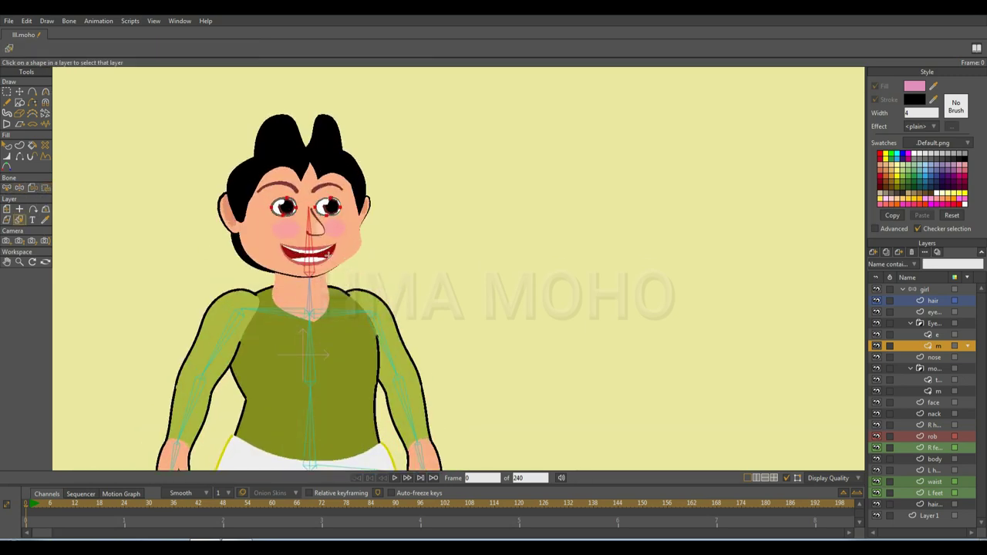
click(328, 255)
scroll(325, 255, up, 1)
click(44, 188)
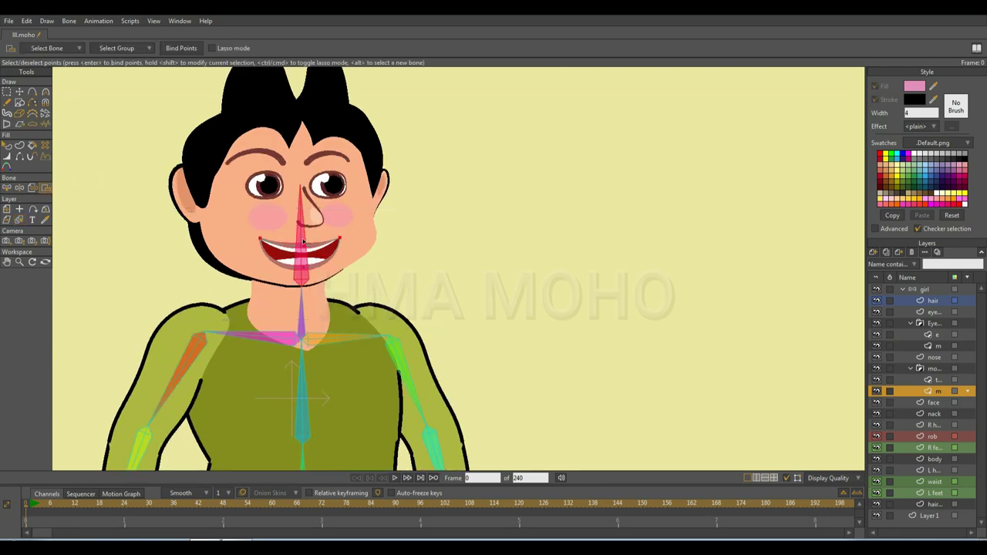
click(19, 188)
drag(317, 234, 347, 248)
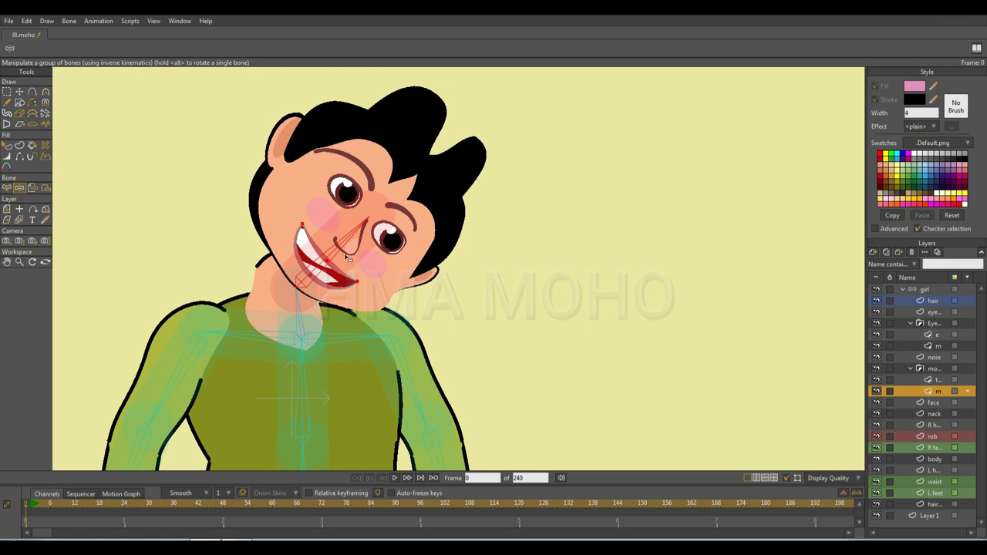
Pick the eyebrow layer from the canvas and bind all its points to the face bone.
click(20, 220)
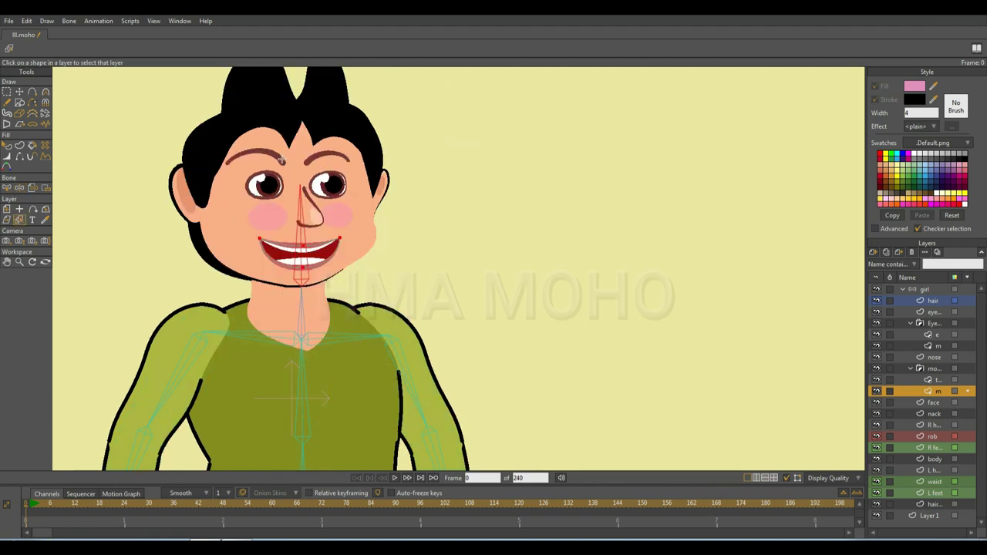
click(282, 159)
key(i)
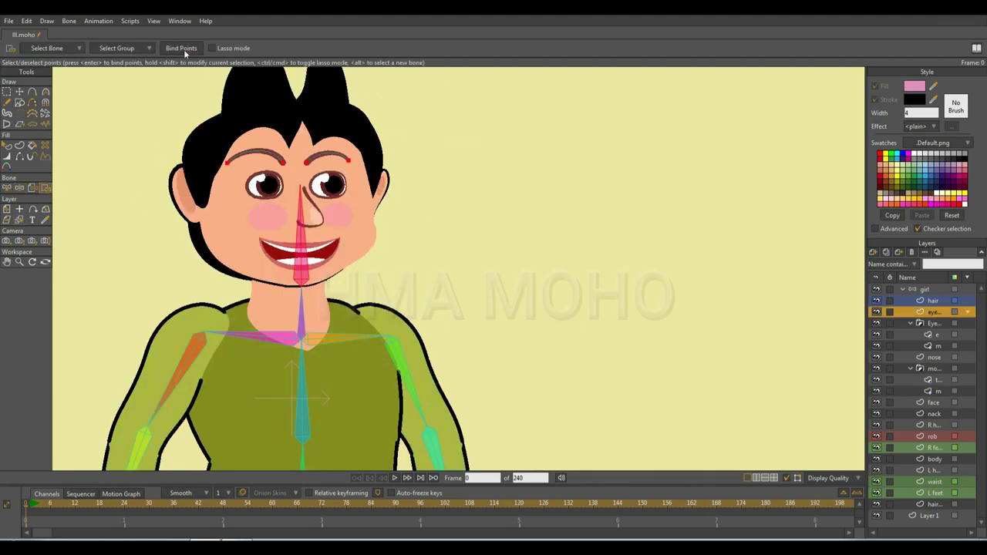
Bind the points of both layers in the mouth group to the face bone and test them by swinging the head.
click(20, 220)
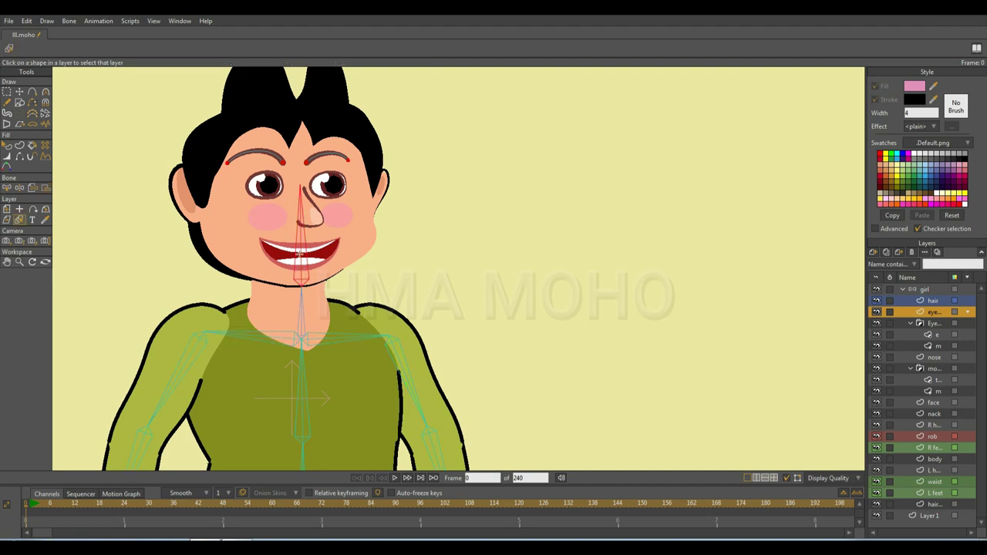
click(45, 188)
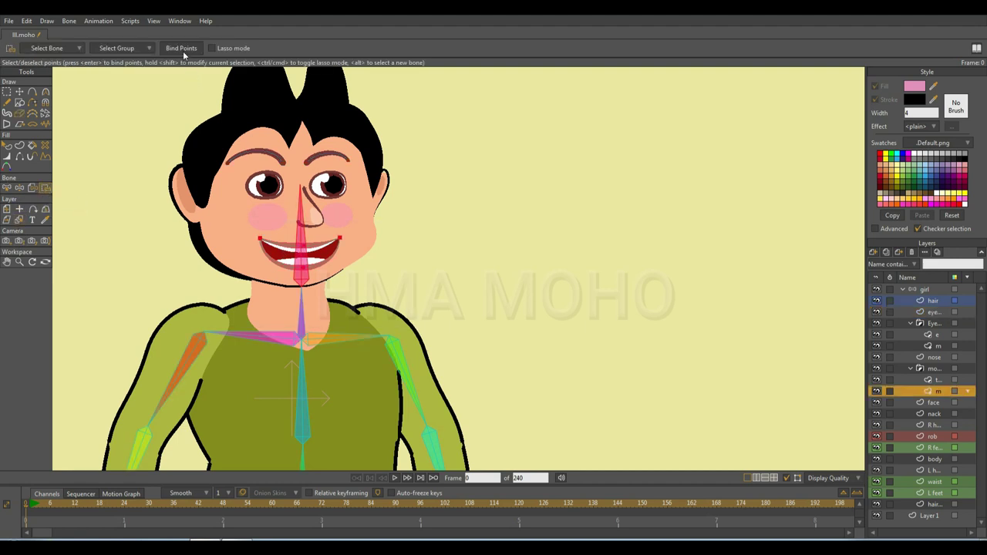
click(20, 220)
click(286, 261)
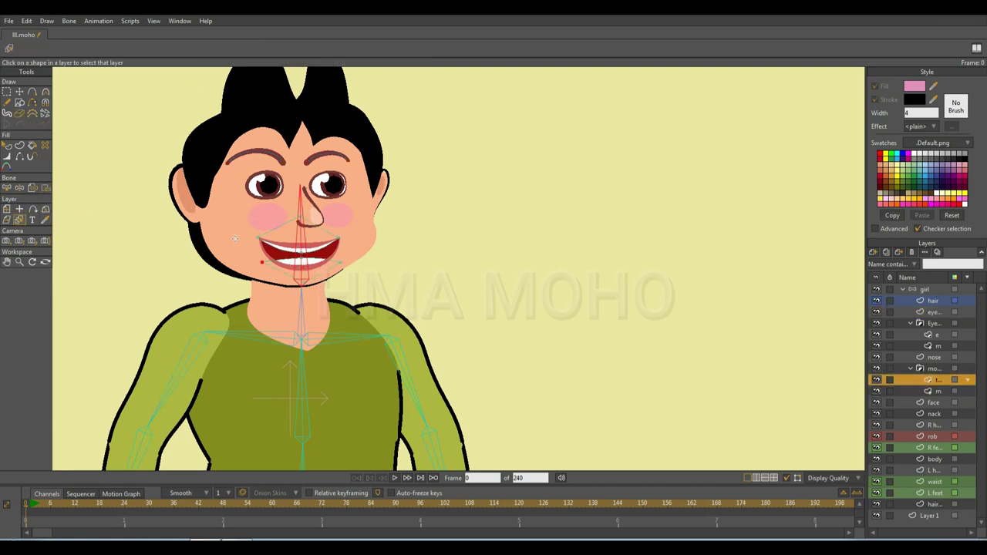
click(45, 188)
click(21, 188)
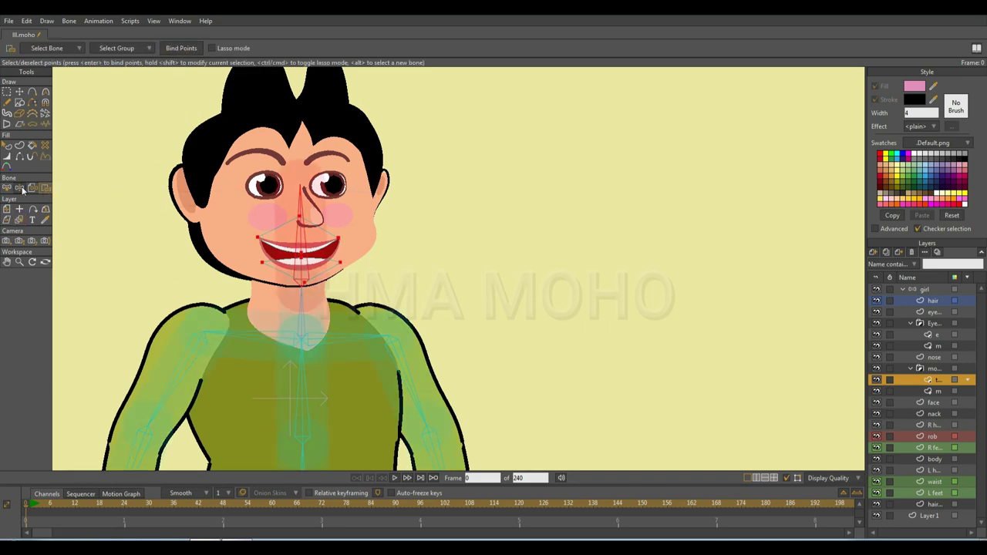
drag(297, 217, 150, 189)
key(ctrl+z)
Reselect the mouth group's m layer and test the complete set of face bindings by moving the face bone.
click(19, 220)
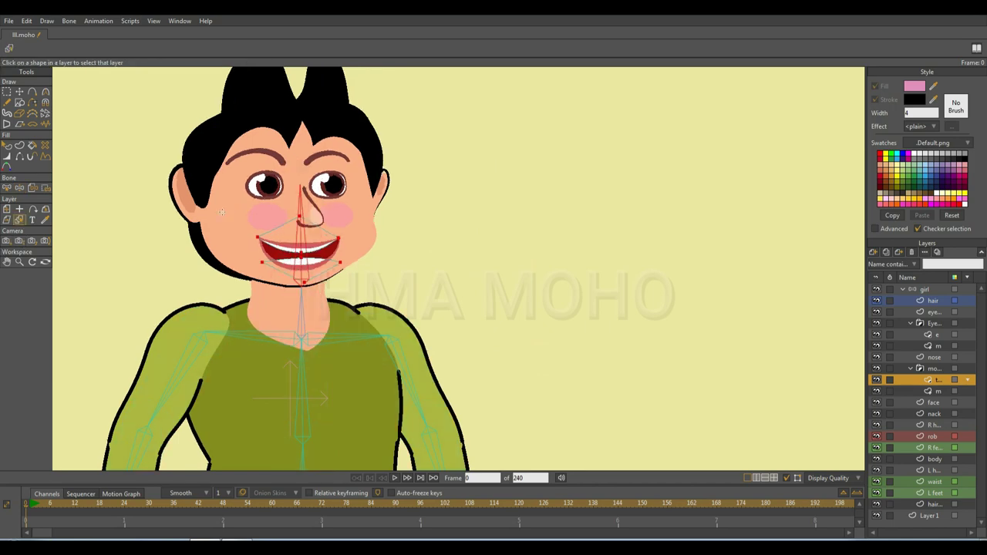
click(250, 235)
scroll(299, 244, up, 1)
click(343, 250)
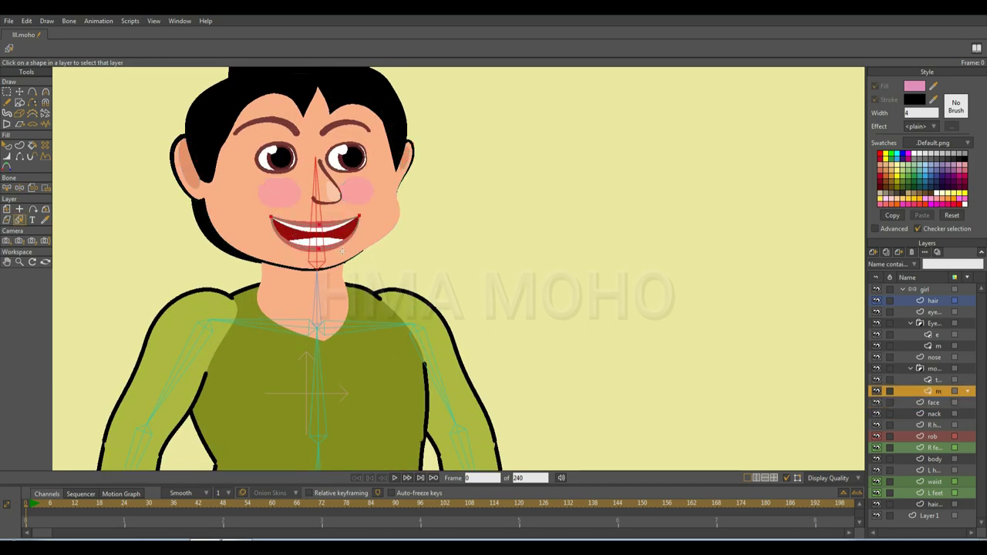
scroll(342, 261, down, 3)
click(19, 187)
mouse_move(333, 242)
mouse_down()
mouse_move(261, 255)
mouse_move(350, 245)
mouse_move(339, 255)
mouse_up()
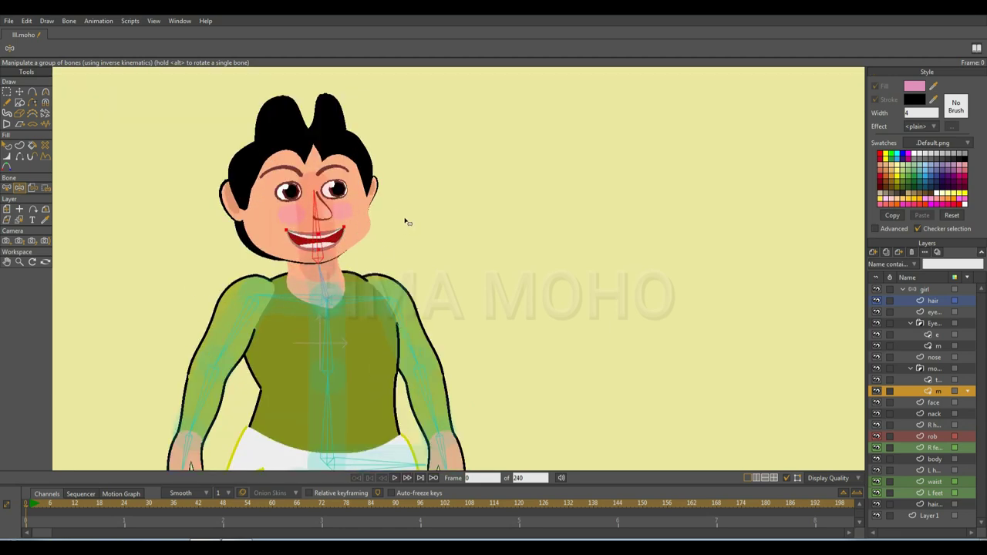
Select the neck bone and bind all points of the neck layer to it.
click(7, 188)
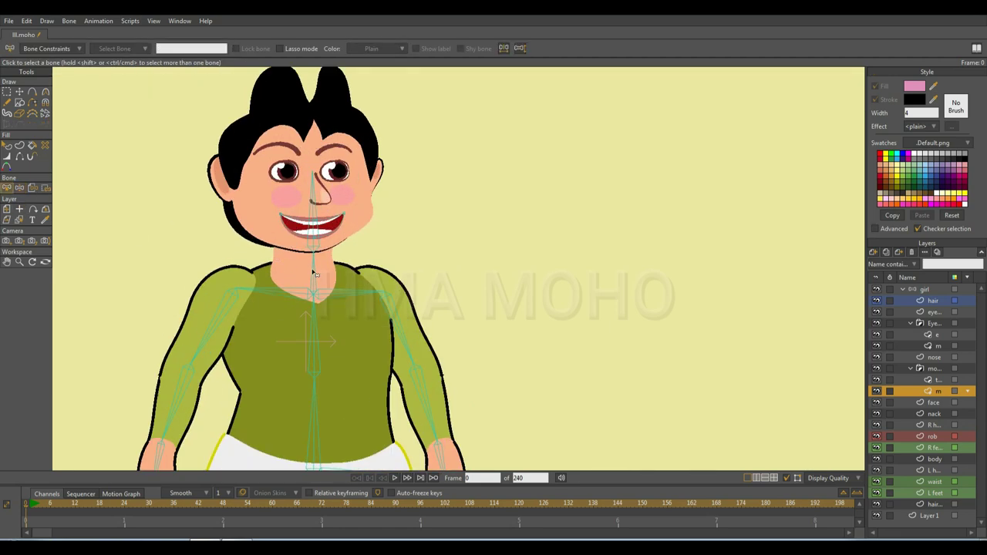
click(314, 274)
click(19, 221)
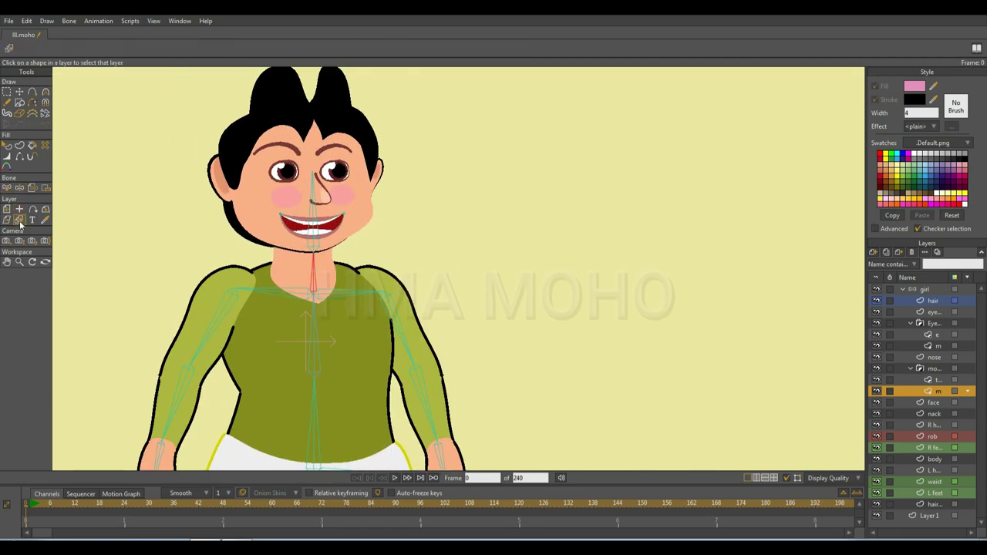
click(284, 269)
click(46, 188)
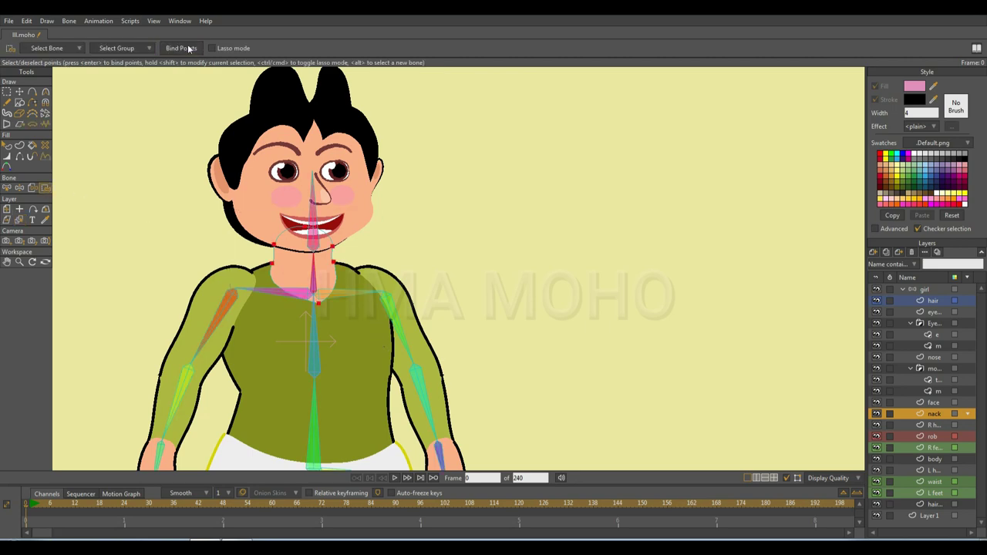
click(188, 49)
Test the neck binding by moving the neck and tilting the head with the Manipulate Bones tool.
scroll(314, 292, up, 2)
click(20, 188)
drag(309, 276, 304, 252)
drag(306, 202, 327, 198)
scroll(310, 192, down, 2)
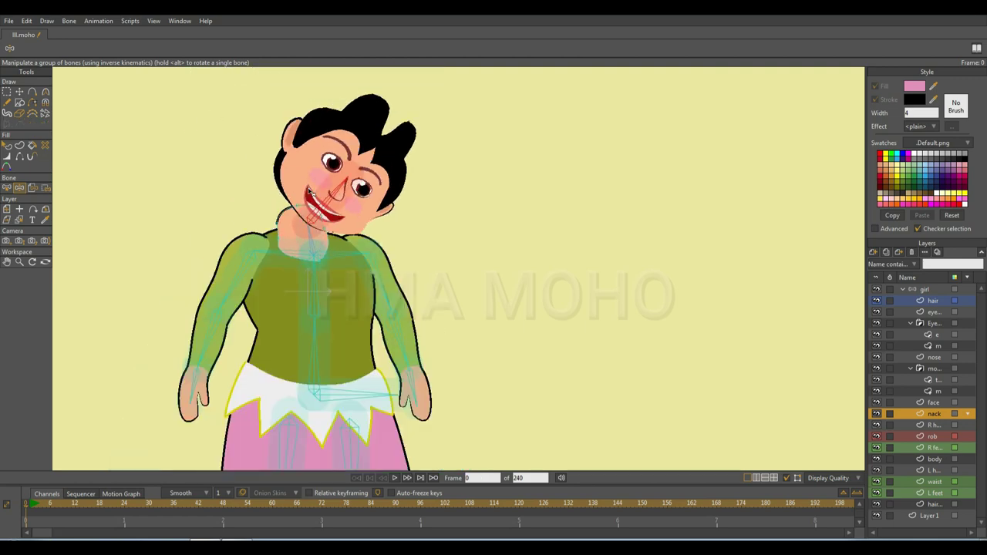
Bind the upper points of the body layer to the upper spine bone and test them by moving that bone.
click(6, 188)
scroll(147, 238, up, 4)
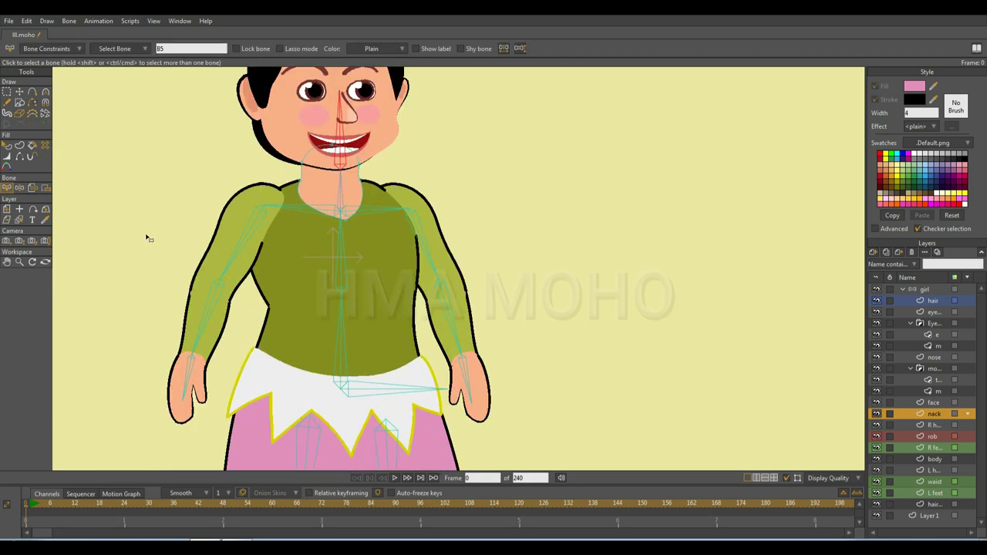
click(340, 258)
click(20, 220)
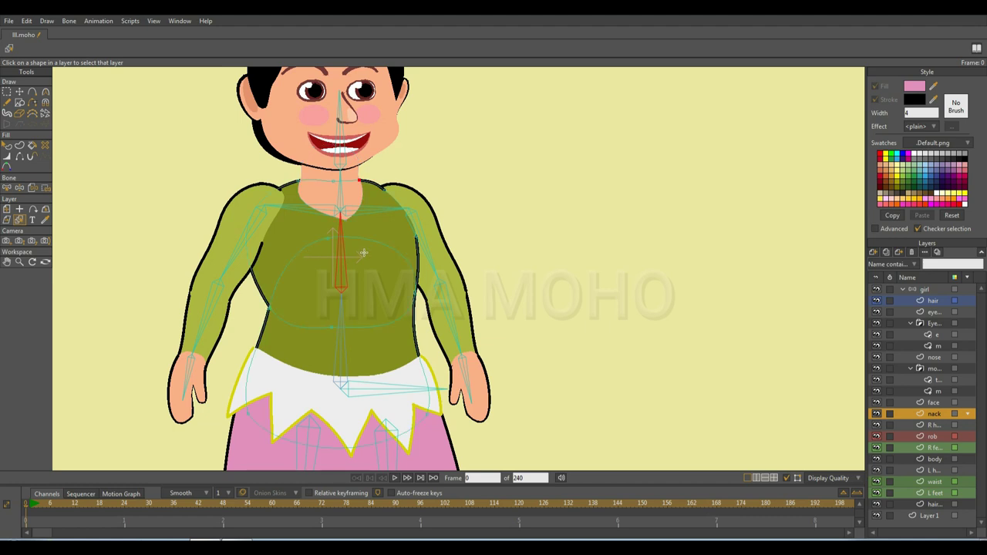
click(46, 187)
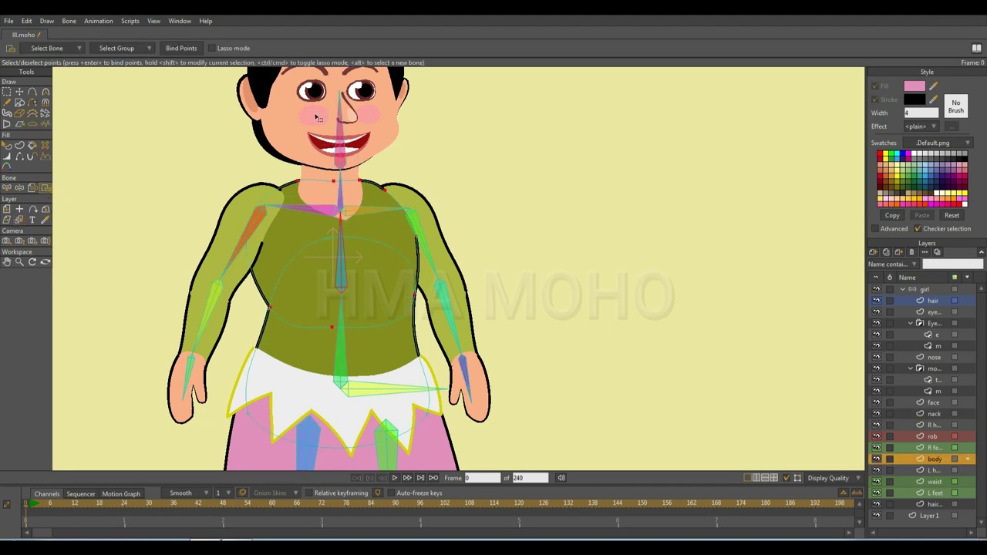
click(20, 188)
mouse_move(340, 228)
mouse_down()
mouse_move(390, 235)
mouse_move(277, 216)
mouse_move(351, 212)
mouse_up()
Select the lower spine bone and bind the lower points of the body layer to it.
click(6, 188)
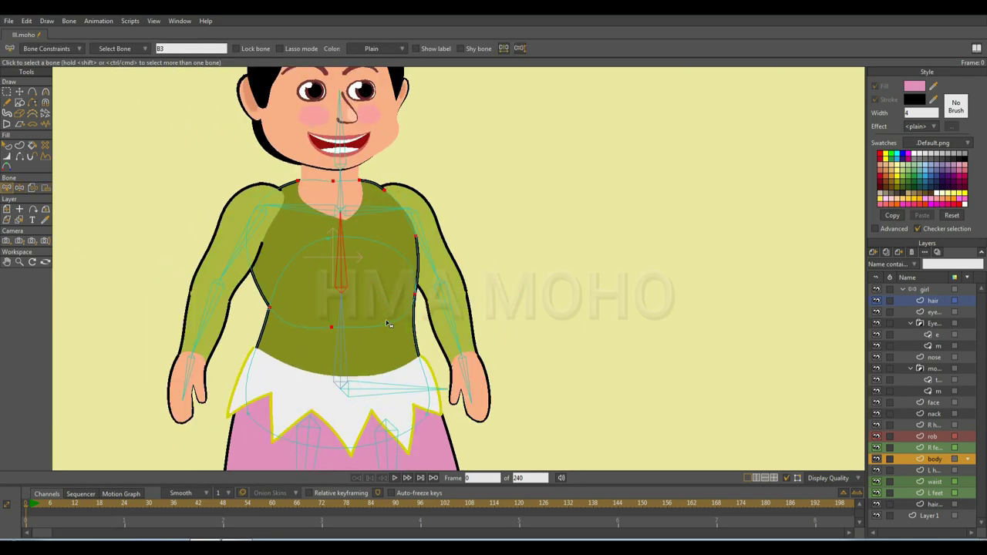
click(340, 312)
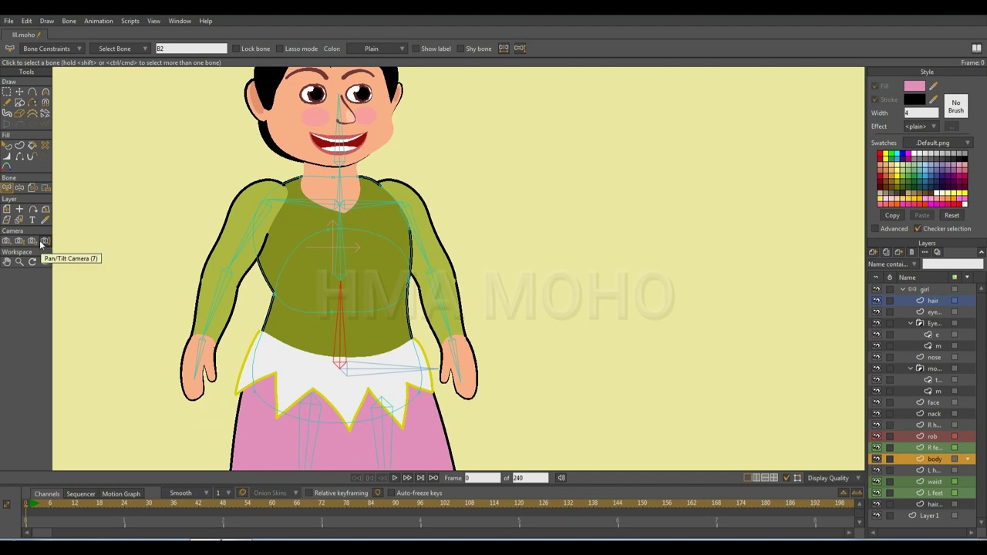
click(45, 189)
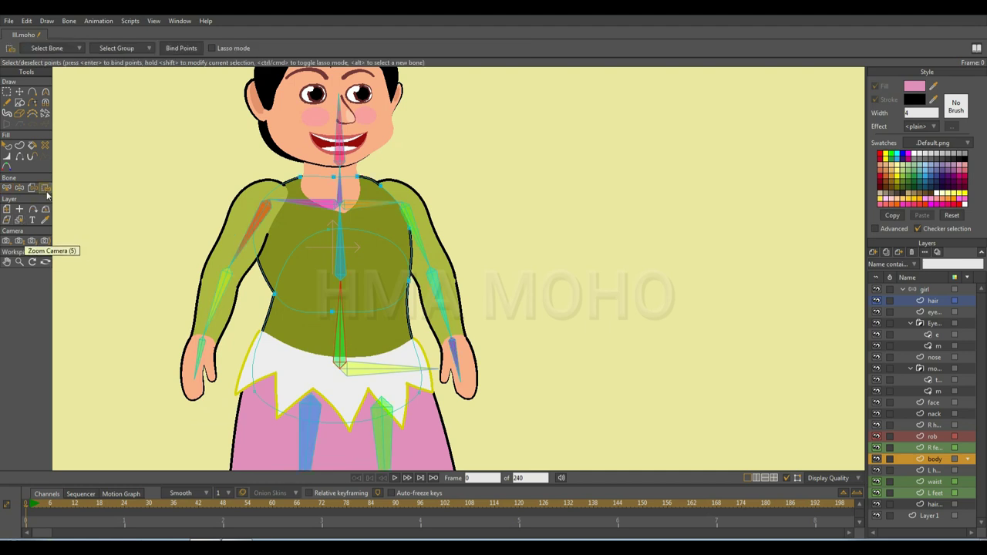
click(381, 324)
scroll(267, 173, down, 2)
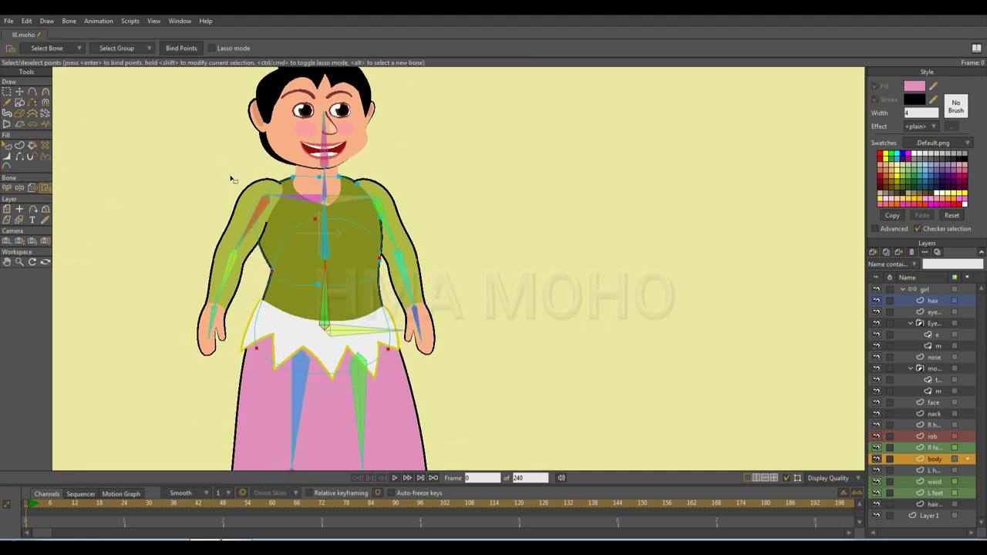
scroll(367, 278, up, 1)
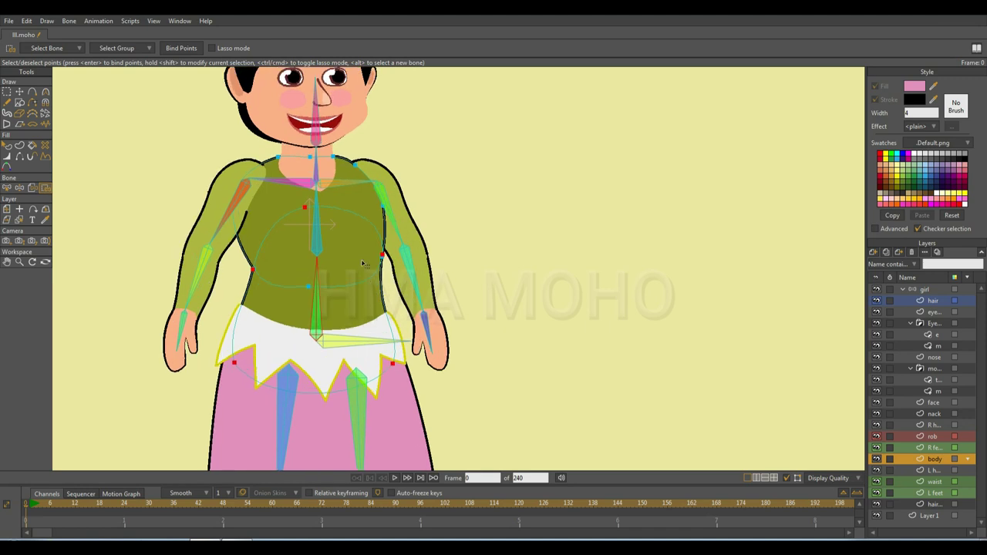
Select the woman's left upper-arm bone and bind the left arm layer's shoulder and elbow points to it.
click(7, 188)
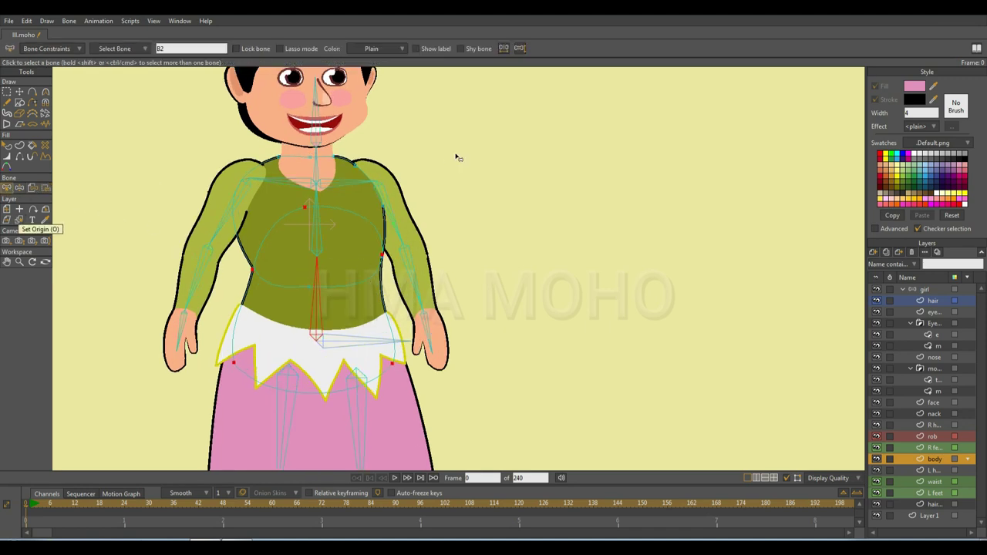
click(385, 190)
click(19, 220)
click(376, 171)
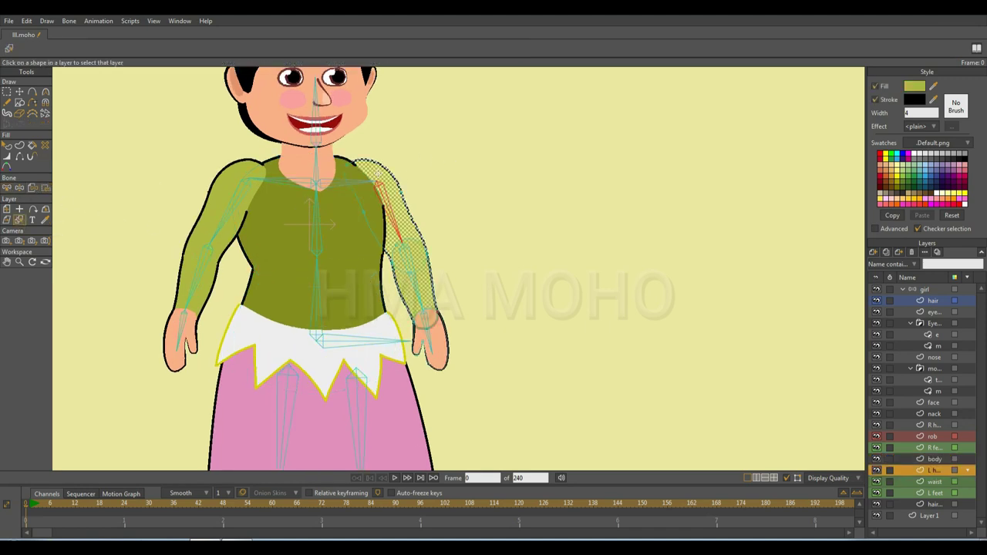
click(45, 188)
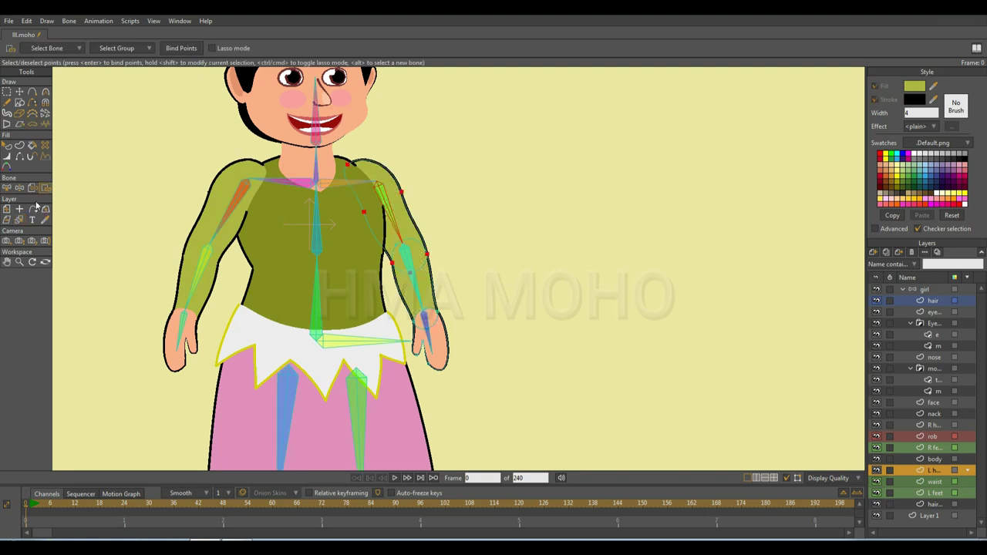
Select the woman's left forearm bone and bind the left arm layer's points from the elbow to the wrist to it.
click(6, 188)
click(419, 294)
key(i)
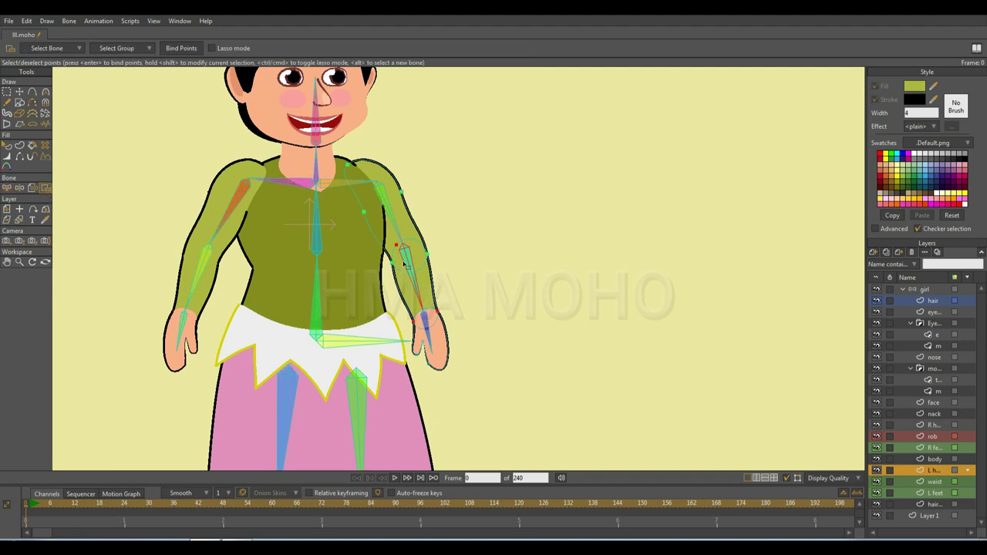
click(187, 51)
scroll(408, 332, down, 3)
scroll(408, 333, up, 5)
Select the left hand bone and bind the left arm layer's hand points to it.
click(10, 189)
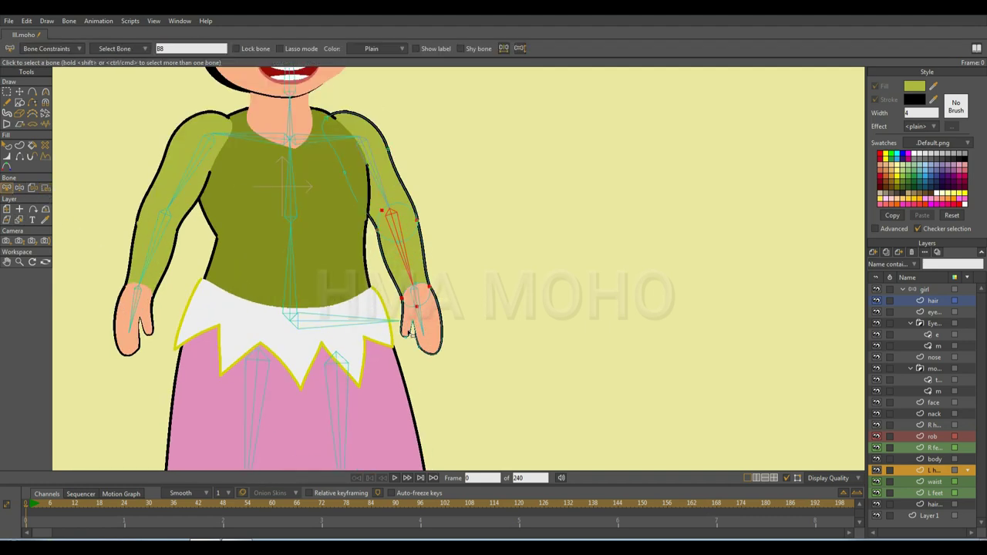
click(414, 324)
click(46, 188)
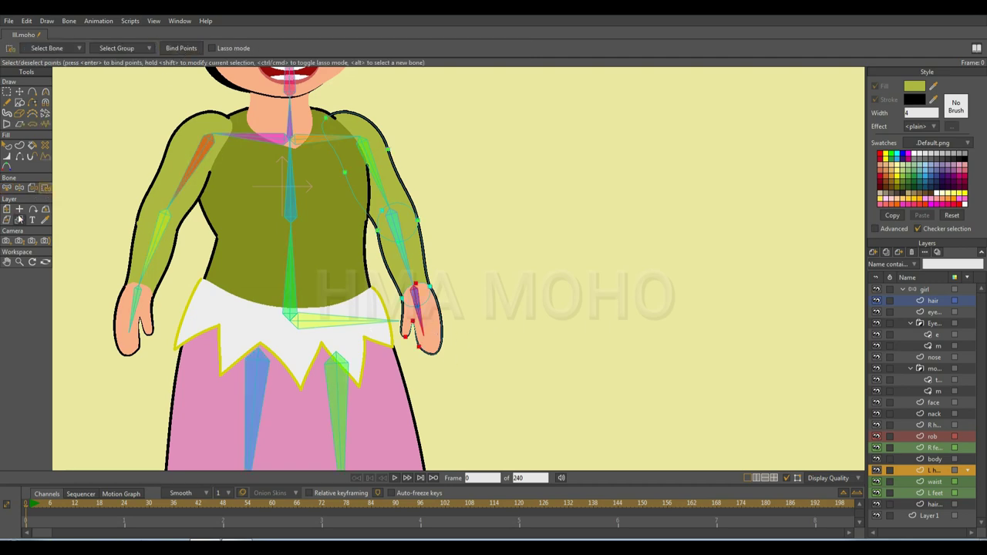
Test the left arm binding by moving the shoulder, arm and hand bones with the Manipulate Bones tool.
click(7, 188)
drag(389, 180, 326, 126)
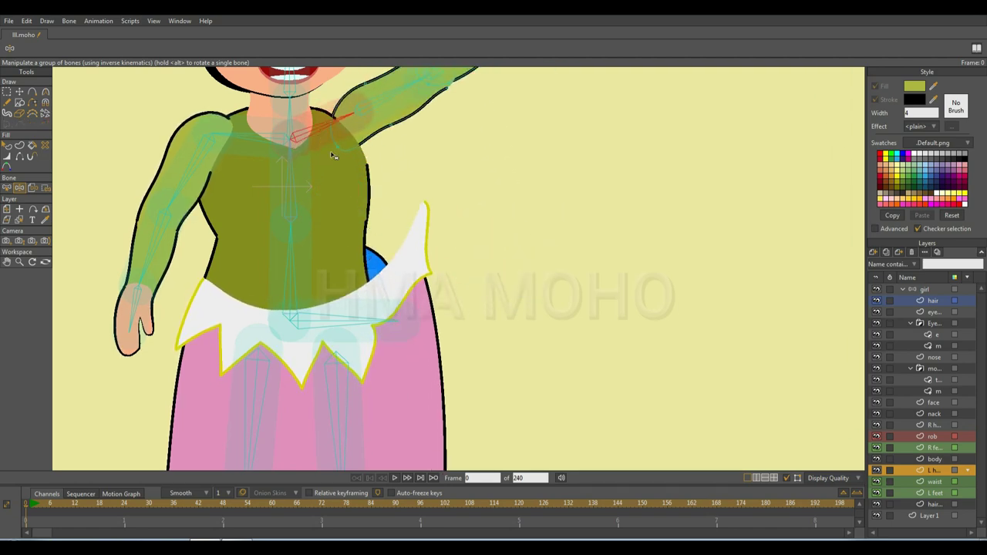
scroll(392, 115, down, 2)
scroll(424, 92, up, 1)
drag(407, 137, 399, 190)
drag(434, 226, 512, 261)
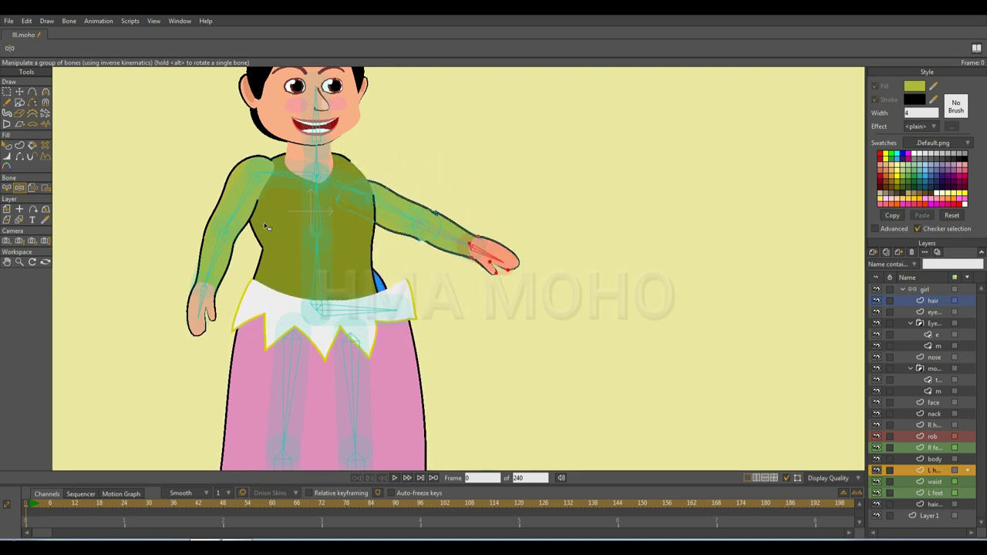
Select the right upper-arm bone and bind the right arm layer's shoulder and elbow points to it.
click(7, 189)
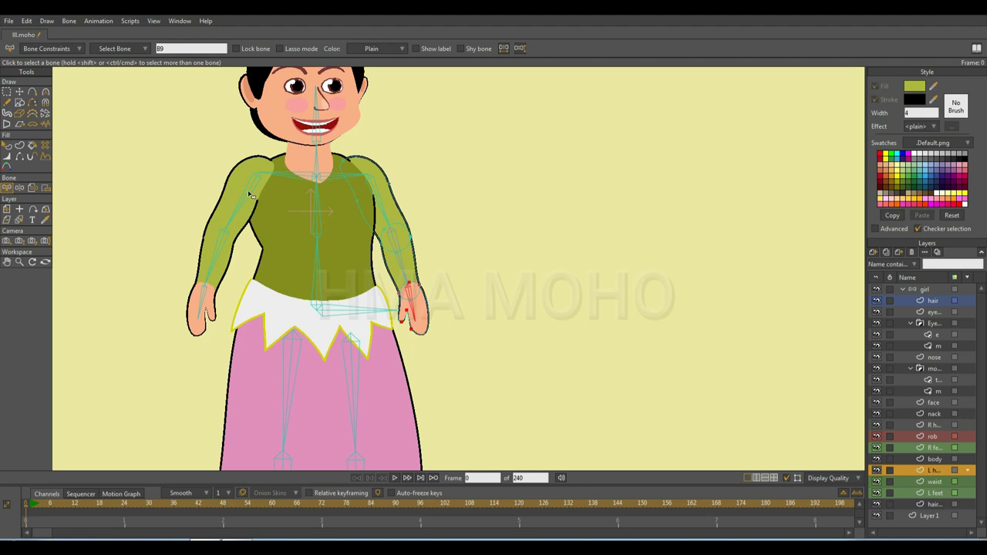
click(19, 219)
click(233, 189)
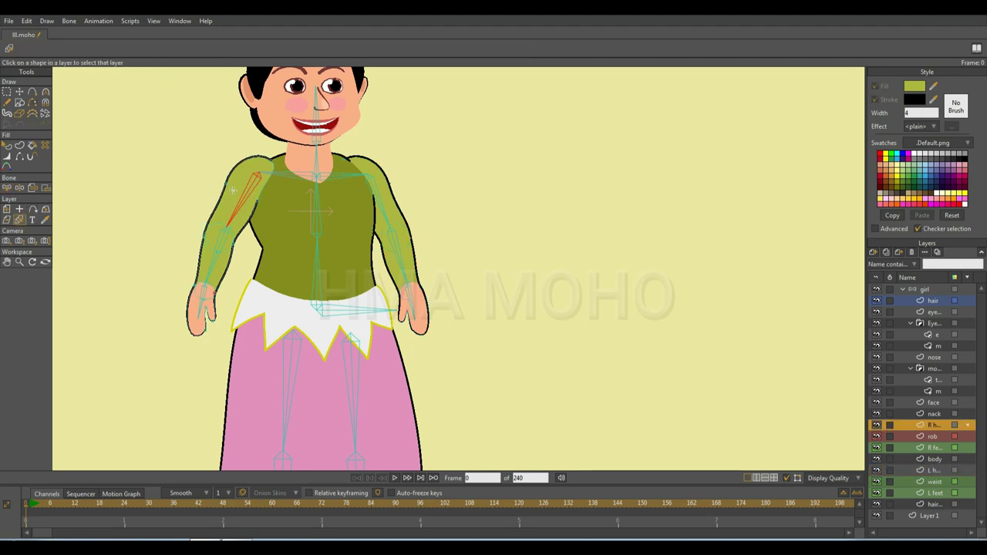
click(46, 187)
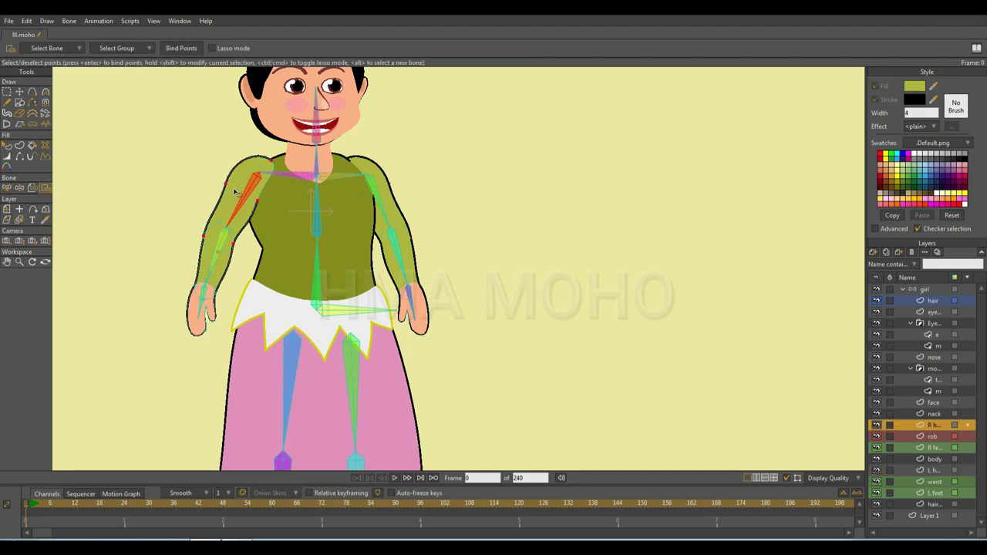
Bind the right arm layer's elbow-to-wrist points to the right forearm bone and its hand points to the right hand bone.
click(7, 188)
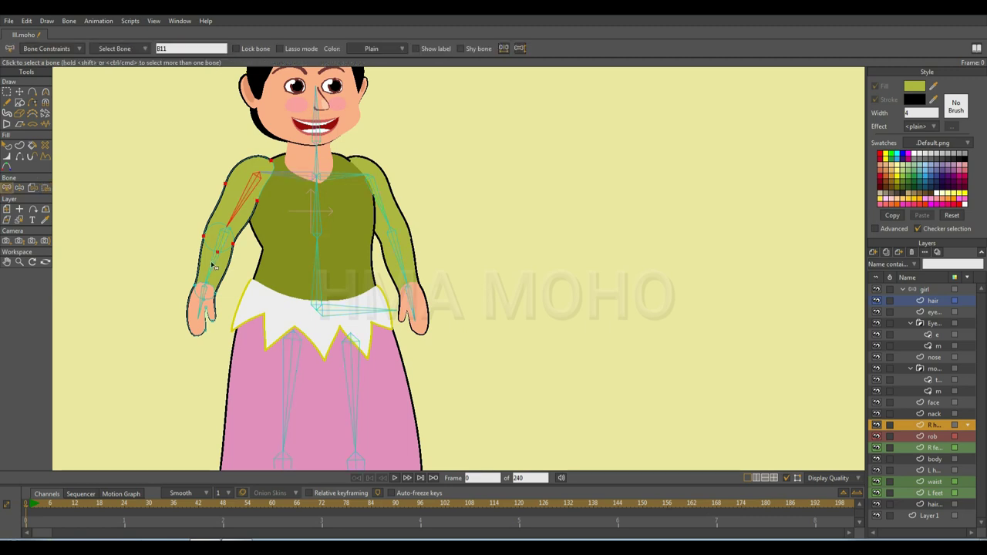
click(44, 187)
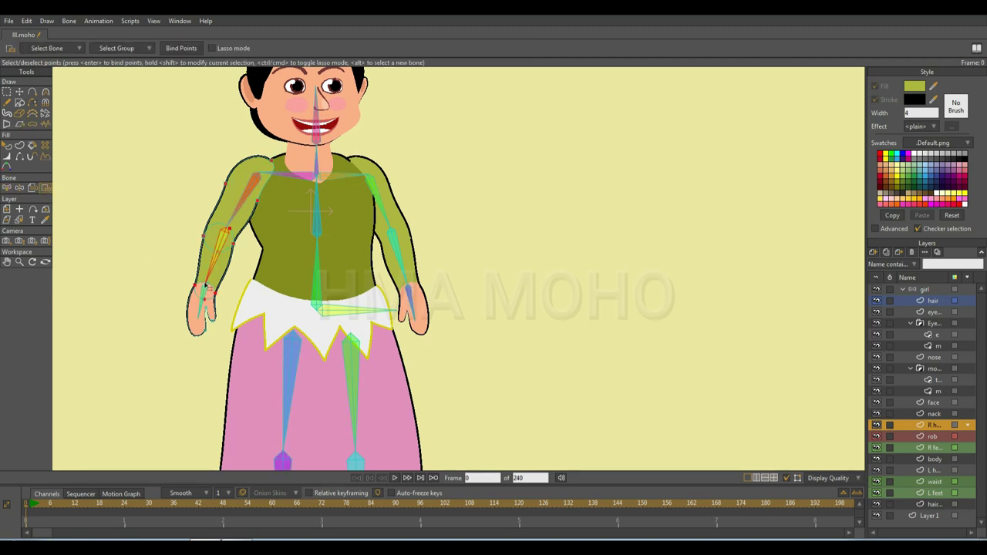
click(7, 189)
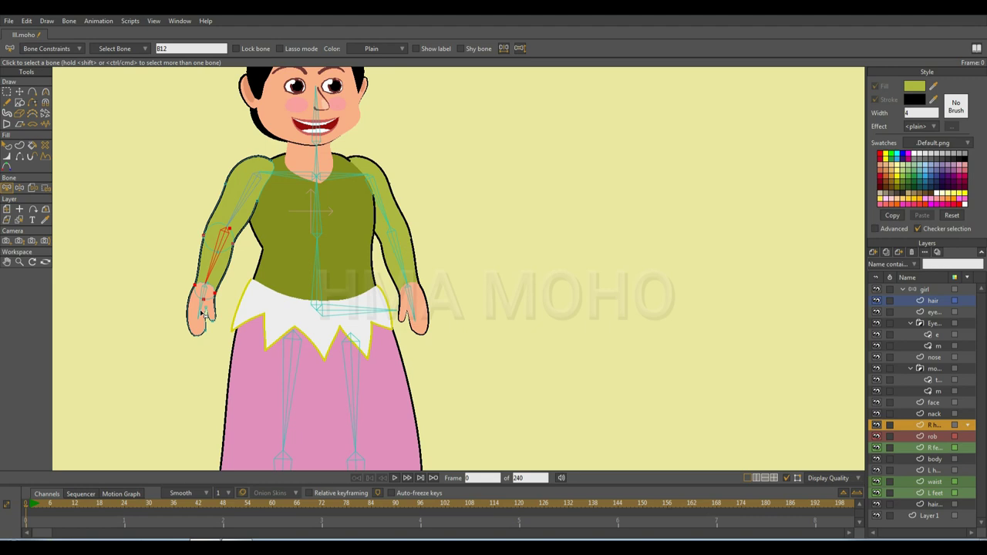
click(43, 190)
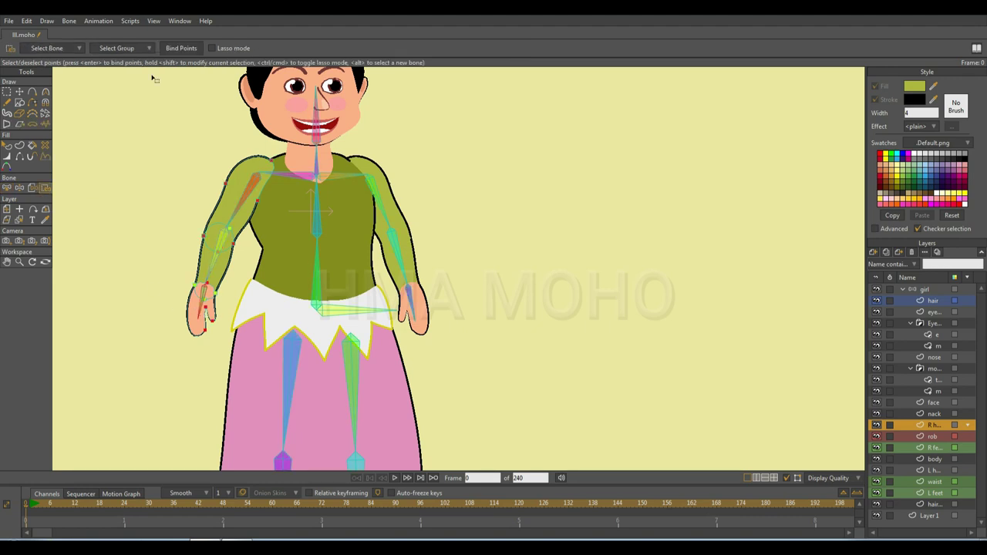
Test the right arm and torso bindings by moving the arm and spine bones with the Manipulate Bones tool.
click(19, 189)
drag(246, 206, 127, 248)
drag(287, 194, 282, 168)
drag(241, 166, 233, 199)
drag(219, 230, 211, 234)
click(410, 231)
mouse_move(315, 210)
mouse_down()
mouse_move(337, 208)
mouse_move(306, 210)
mouse_up()
drag(317, 268, 242, 261)
Select the waist bone and bind all points of the waist layer to it.
key(b)
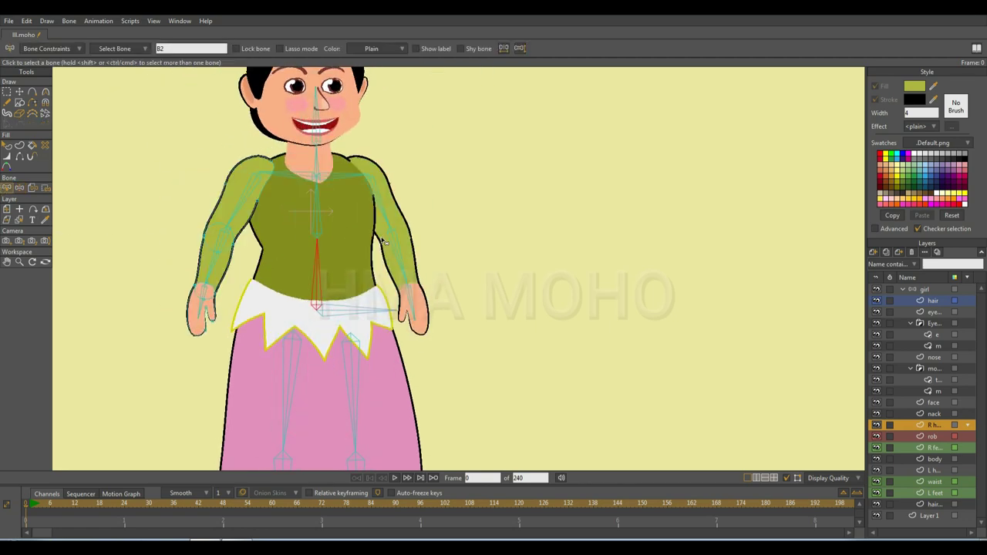
click(346, 296)
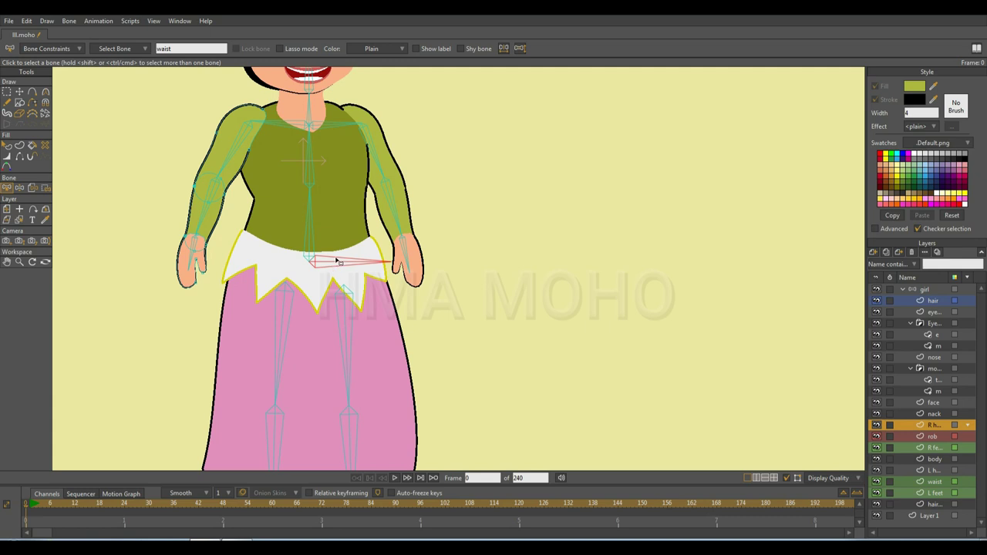
click(18, 220)
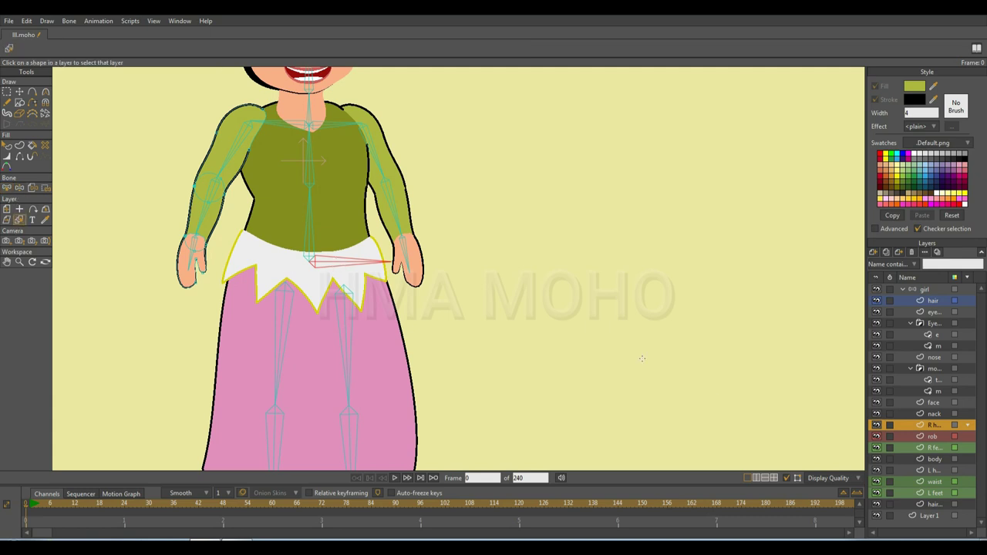
click(938, 482)
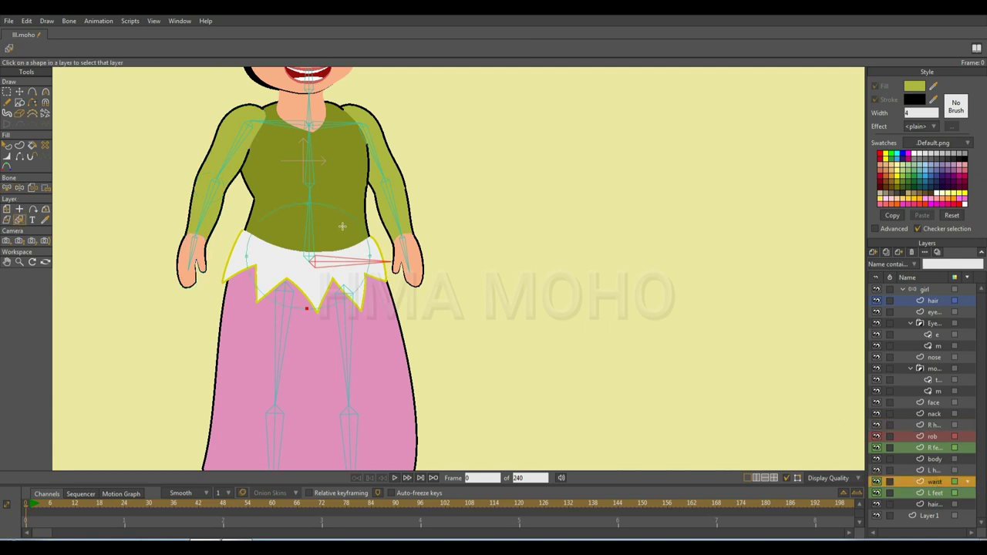
click(45, 189)
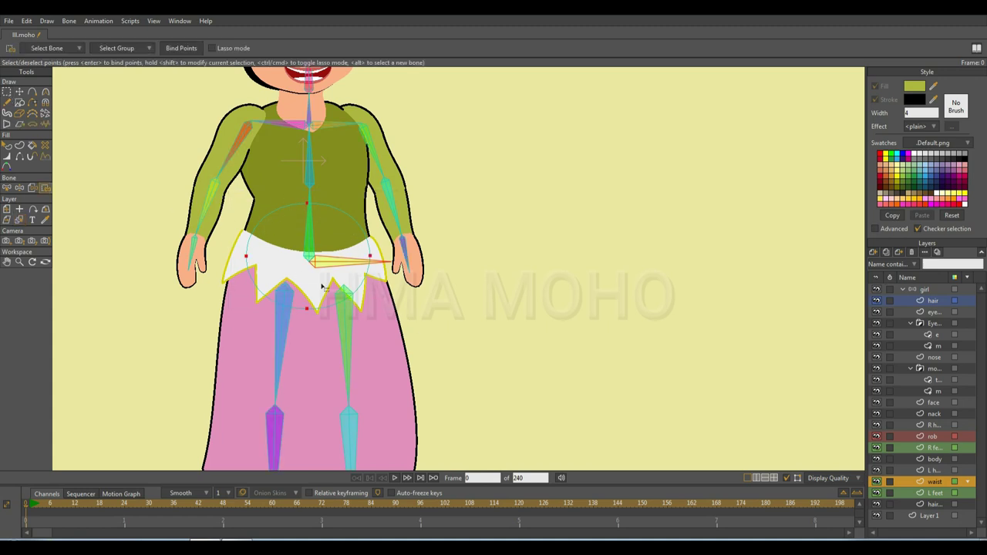
Test the waist binding by rotating the waist bone with the Manipulate Bones tool.
click(20, 188)
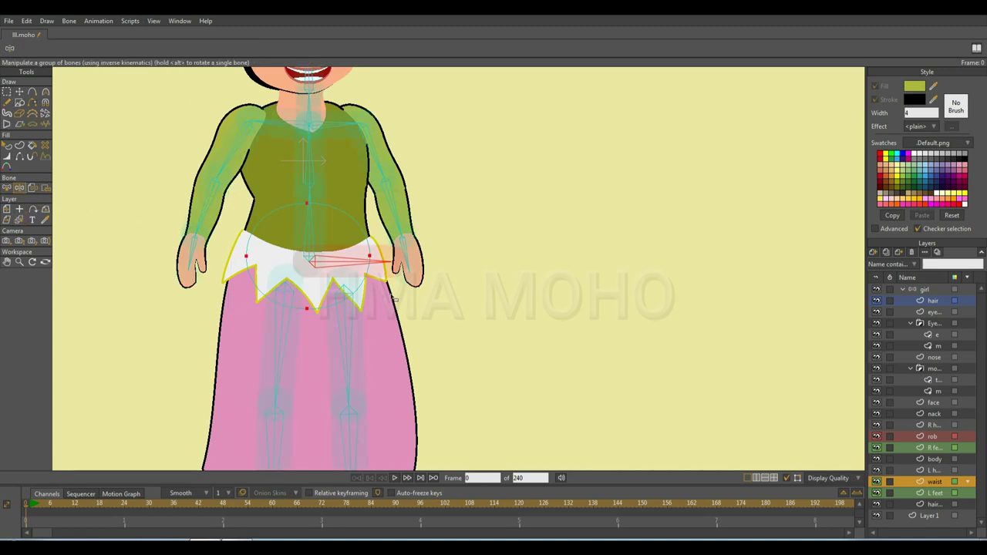
drag(385, 266, 325, 243)
scroll(376, 244, down, 6)
scroll(319, 245, up, 3)
Select the left thigh bone and bind the L feet layer's hip and knee points to it.
click(45, 189)
scroll(356, 307, up, 3)
click(361, 297)
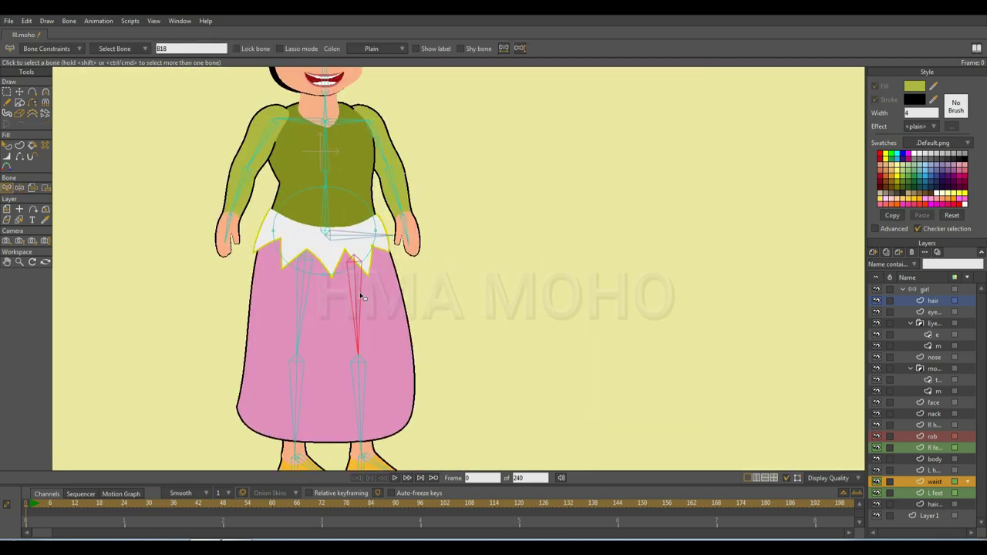
click(19, 219)
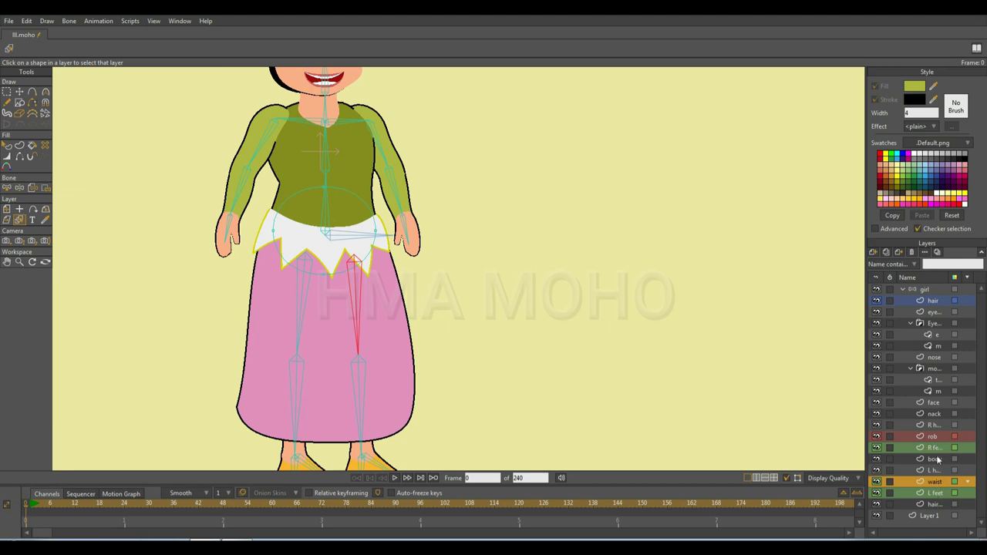
click(934, 492)
scroll(357, 316, down, 1)
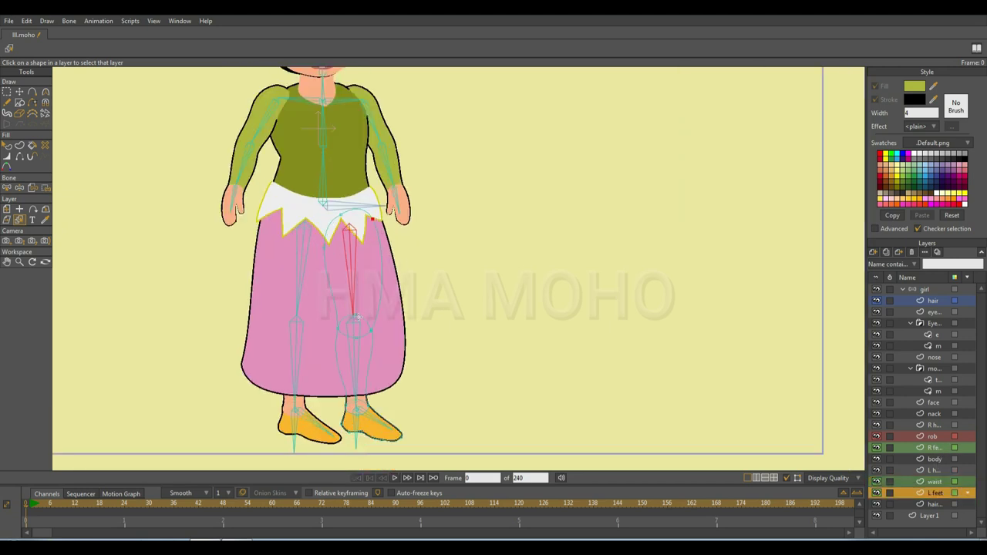
click(45, 188)
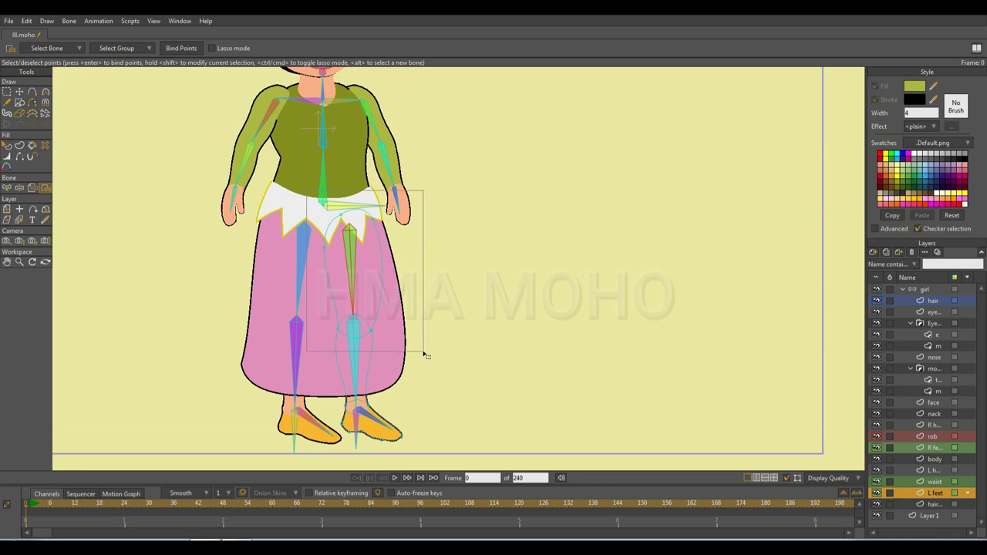
scroll(366, 381, up, 3)
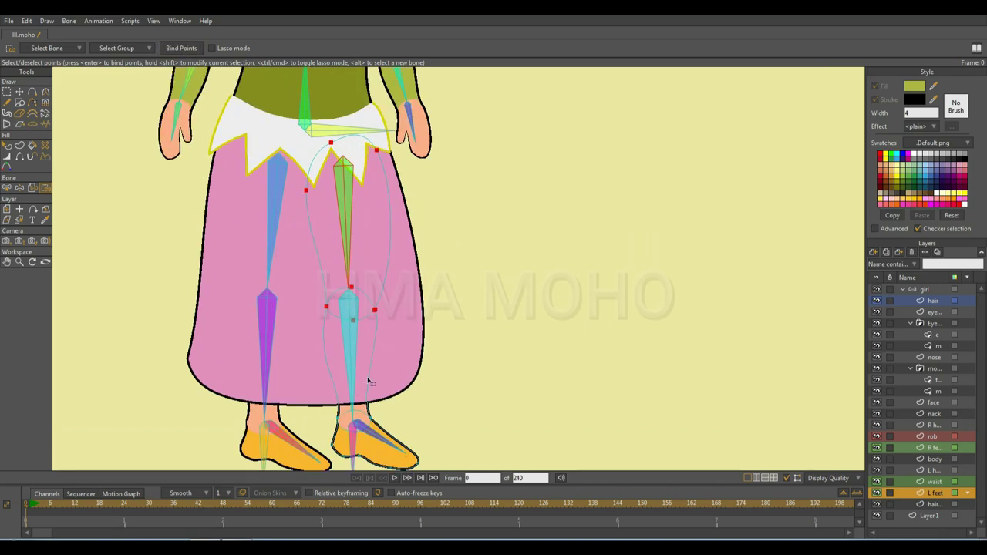
Select the left shin bone and bind the L feet layer's knee and ankle points to it.
scroll(346, 335, down, 5)
click(7, 188)
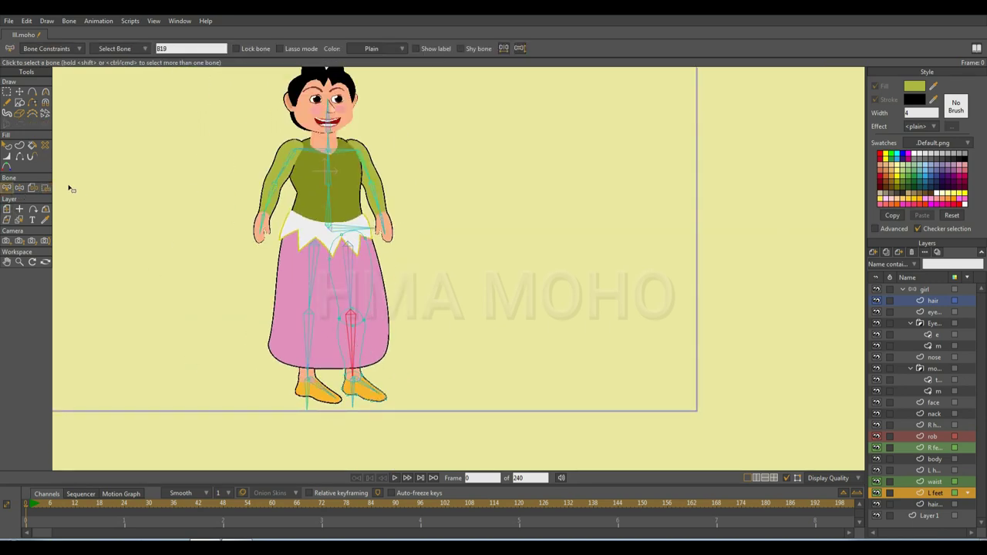
click(45, 188)
scroll(351, 347, up, 3)
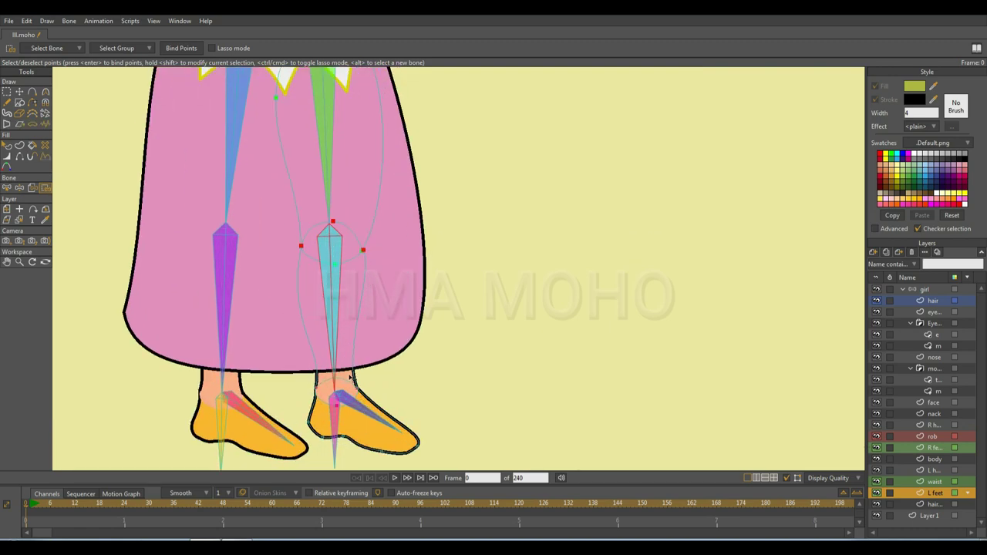
scroll(350, 378, down, 2)
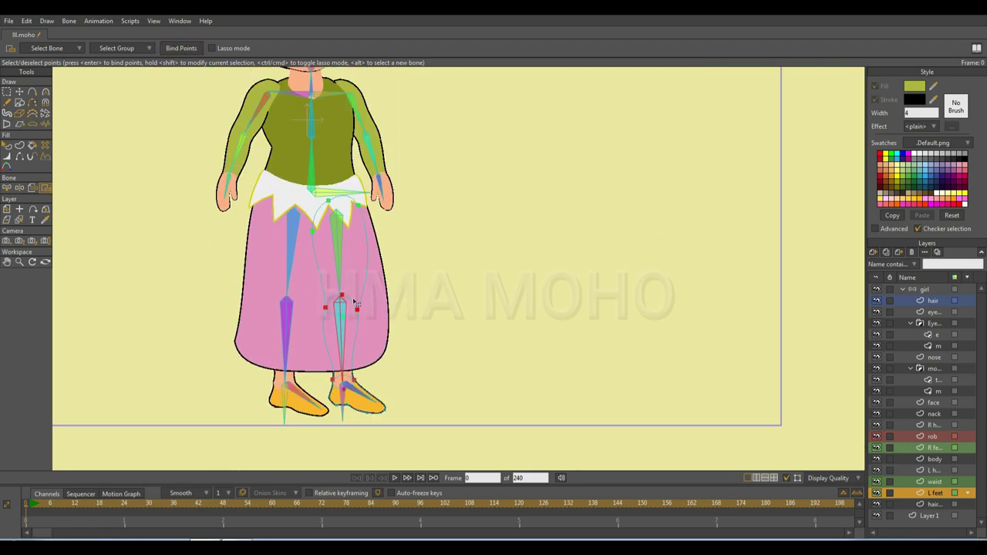
Select the left foot bone and bind the L feet layer's ankle and shoe points to it.
scroll(361, 385, up, 2)
click(6, 188)
click(361, 401)
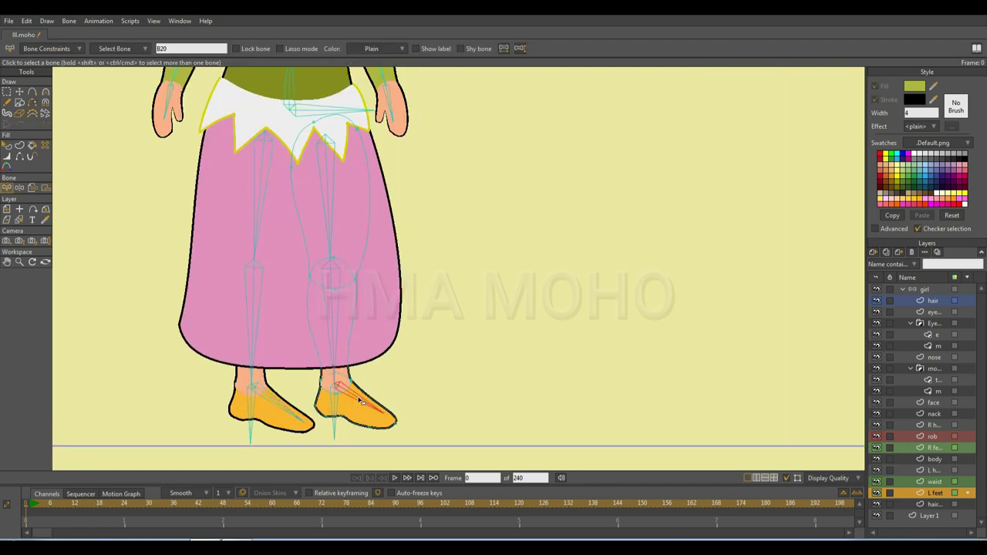
click(46, 188)
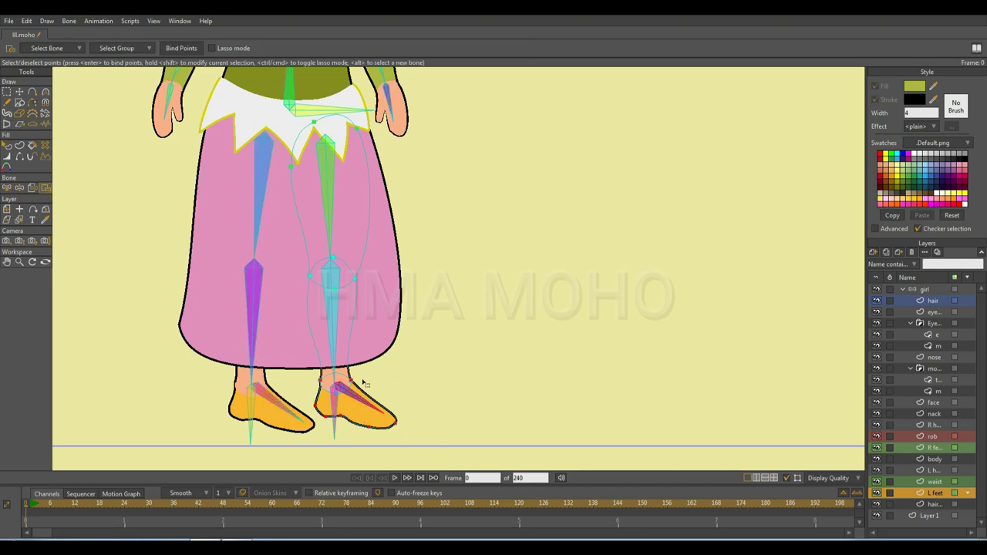
Select the right thigh bone and bind the right leg layer's hip and knee points to it.
scroll(307, 185, up, 1)
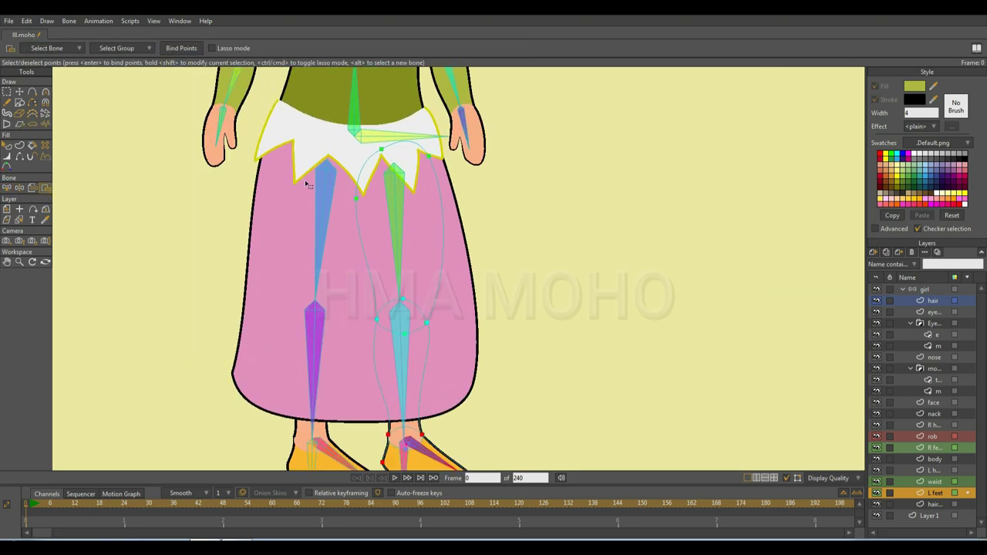
click(7, 188)
click(329, 222)
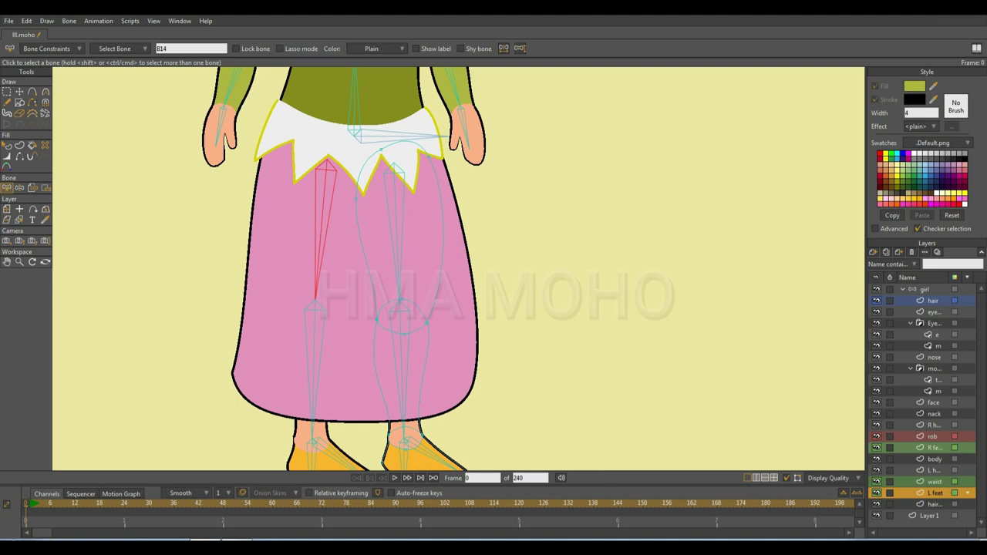
click(930, 450)
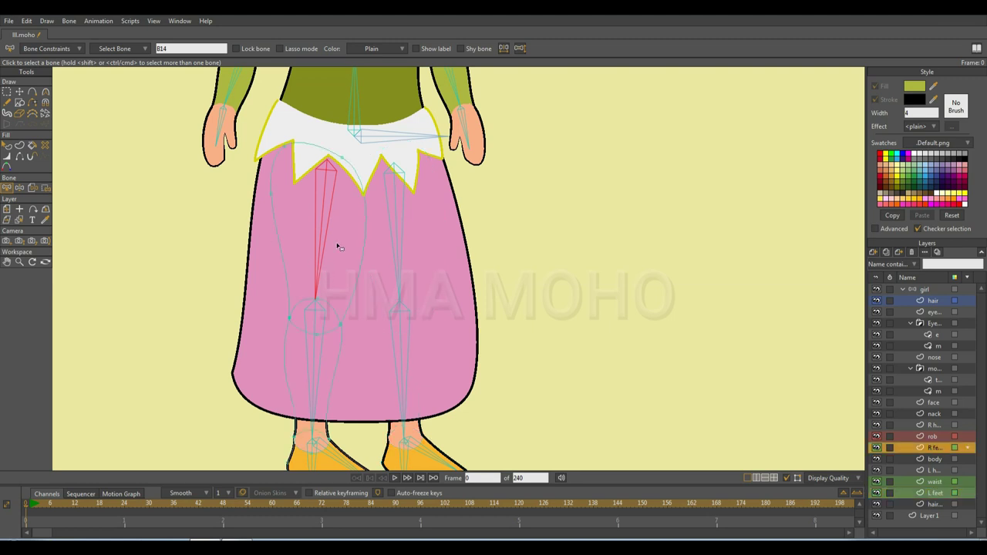
click(43, 190)
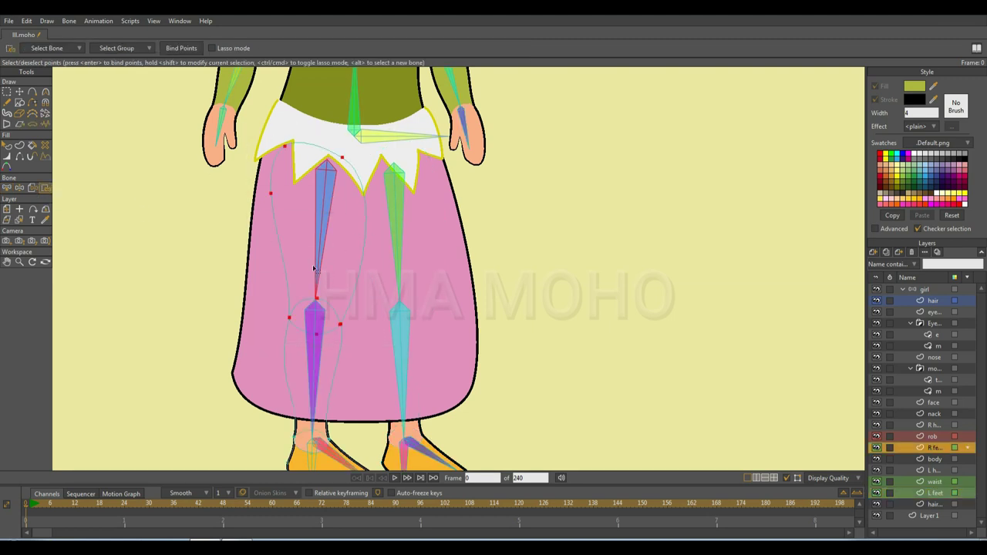
Select the right shin bone and bind the right leg layer's knee and ankle points to it.
scroll(409, 345, down, 3)
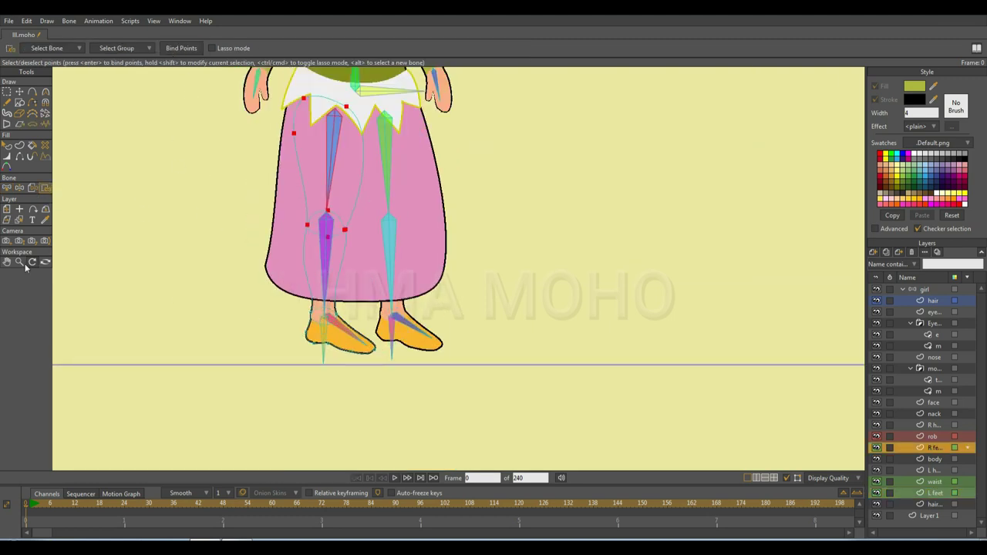
click(9, 190)
click(45, 190)
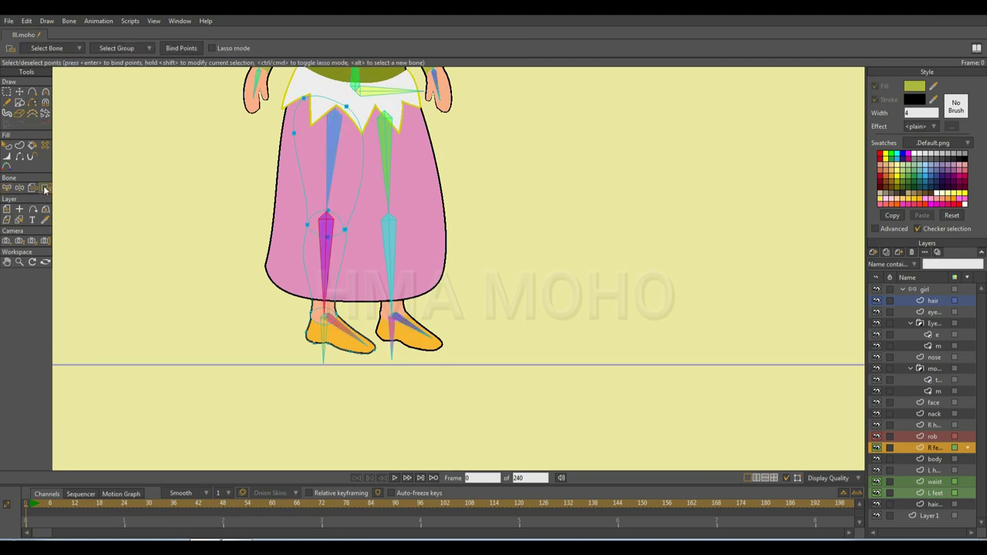
click(317, 309)
click(179, 51)
Select the right foot bone and bind the right leg layer's ankle and shoe points to it.
scroll(369, 366, up, 3)
click(7, 188)
click(298, 288)
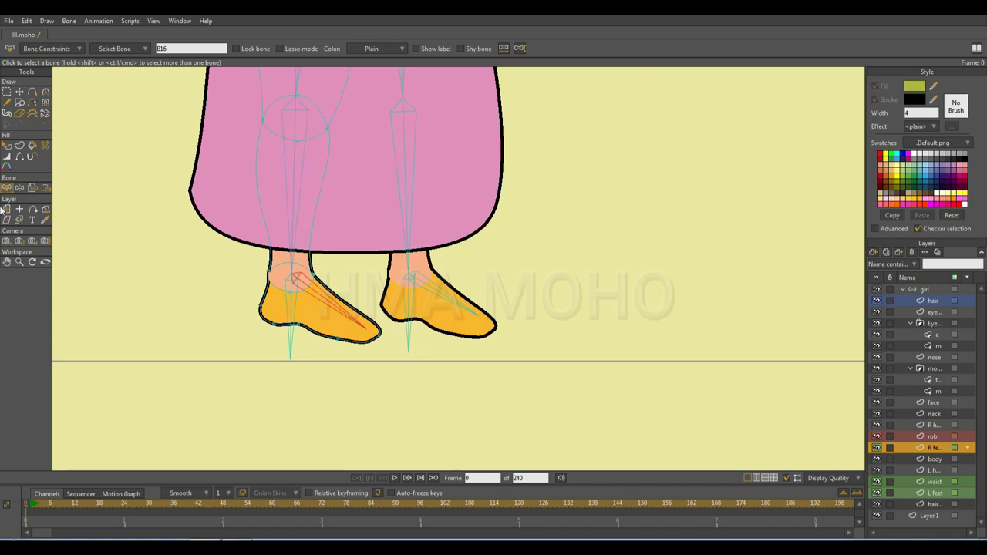
click(18, 220)
click(45, 188)
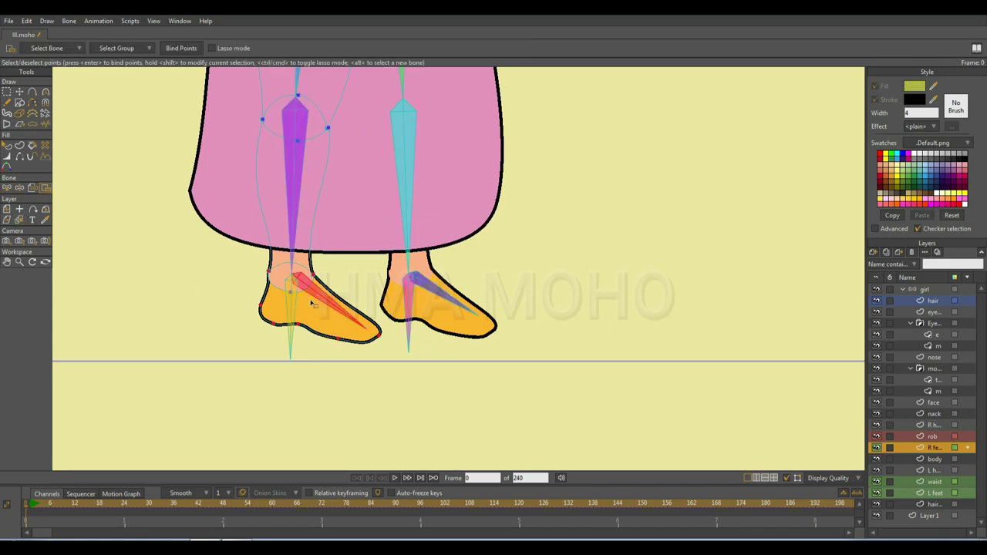
Test the leg bindings by posing the thighs and shins of both legs with Manipulate Bones.
scroll(342, 314, down, 3)
click(20, 189)
scroll(360, 275, down, 1)
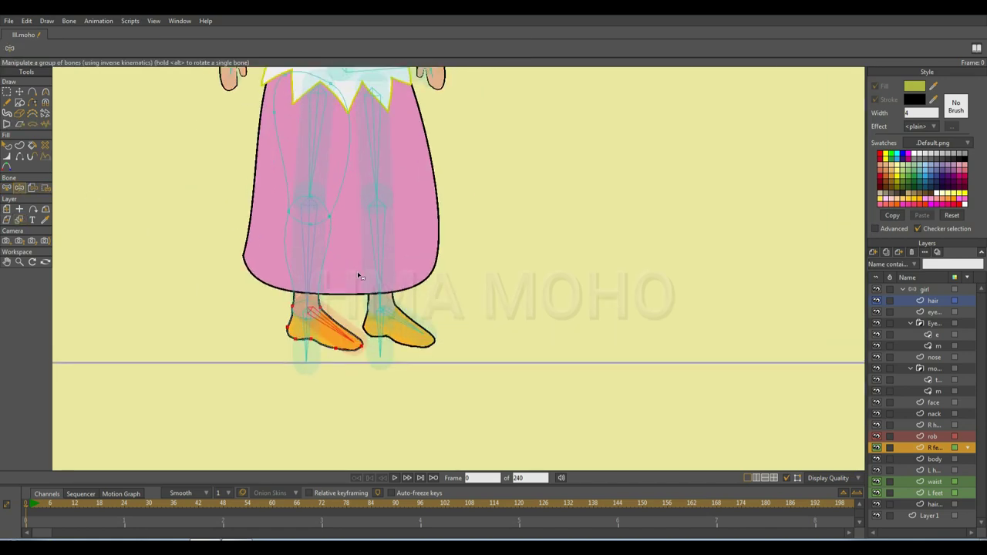
drag(381, 269, 403, 268)
drag(403, 225, 404, 258)
drag(374, 190, 418, 268)
drag(310, 299, 204, 323)
scroll(208, 283, down, 5)
scroll(268, 243, up, 2)
mouse_move(314, 303)
mouse_down()
mouse_move(266, 288)
mouse_move(329, 301)
mouse_up()
drag(286, 242, 315, 297)
scroll(312, 247, up, 2)
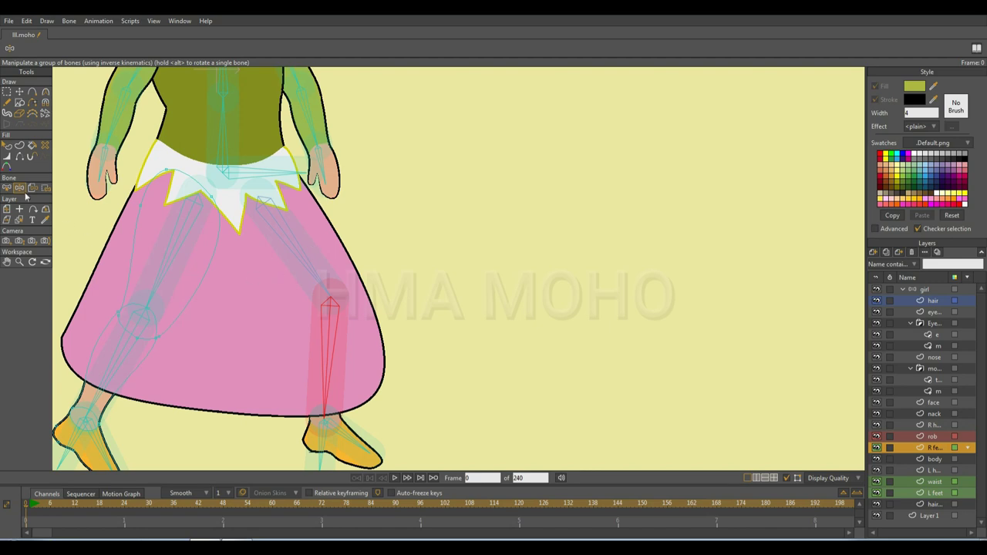
Select the left thigh bone and add a point on the rob layer's left skirt edge at thigh height.
click(7, 188)
scroll(365, 279, down, 4)
scroll(336, 259, up, 4)
click(331, 261)
key(l)
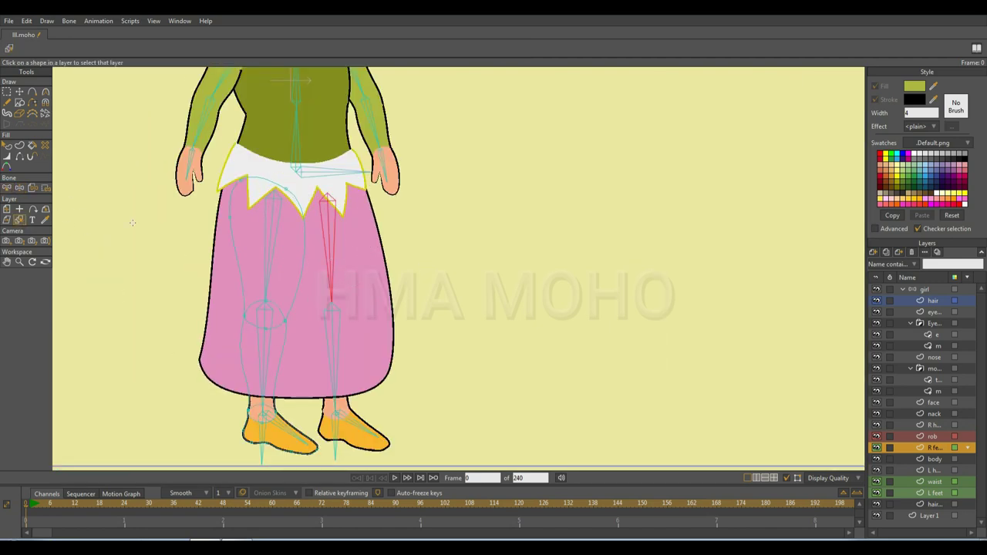
click(364, 244)
click(45, 188)
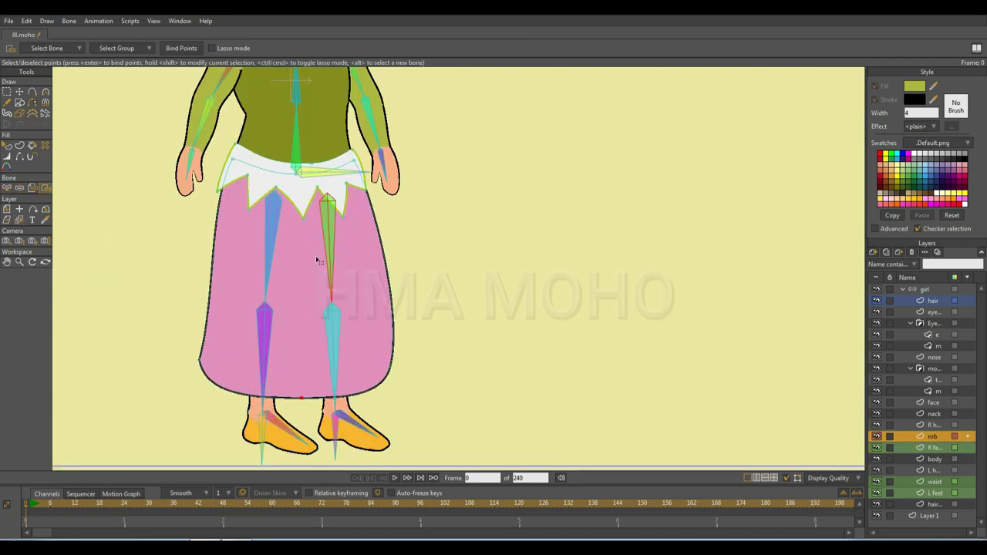
click(32, 96)
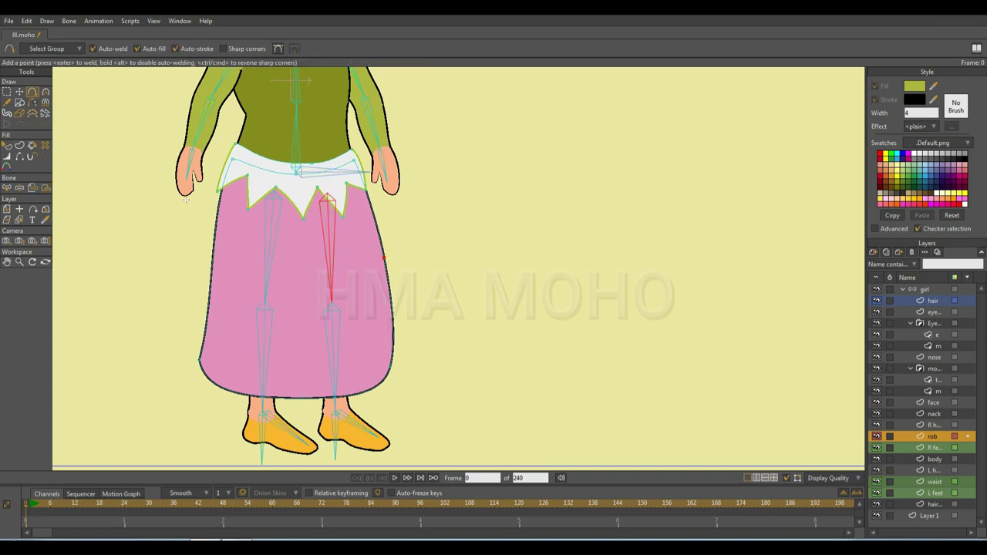
Bind the new left-edge skirt point to the left thigh bone and test it by swinging the thigh outward.
click(46, 188)
click(7, 187)
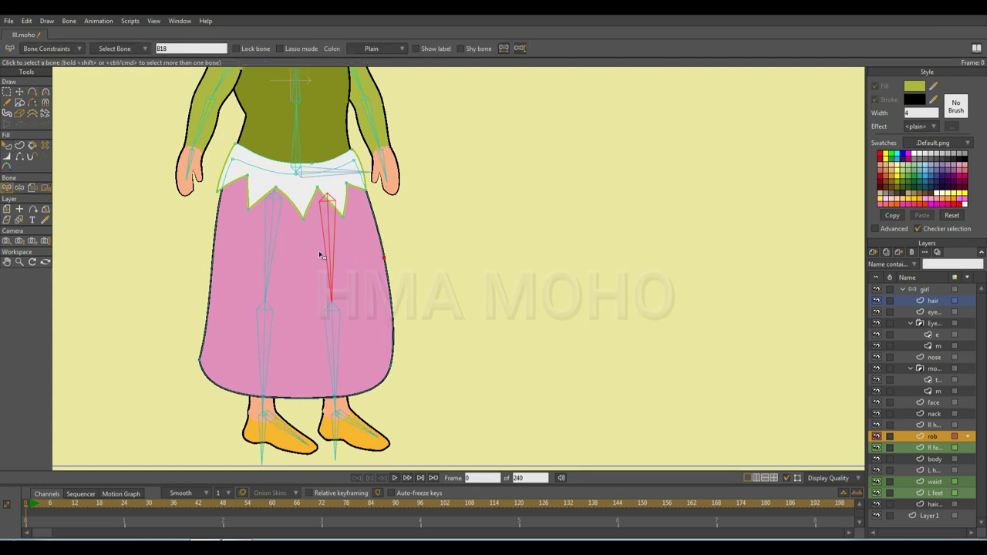
key(i)
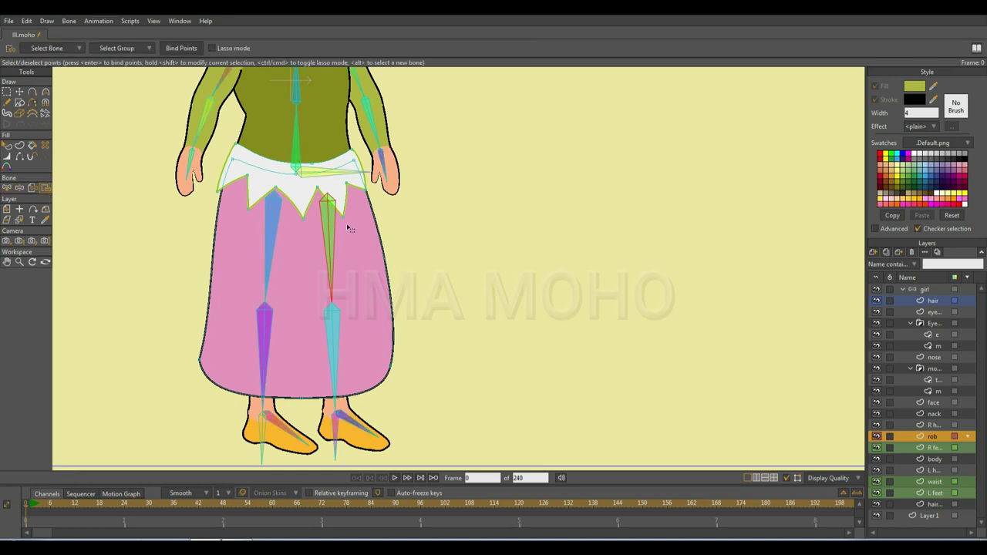
click(21, 189)
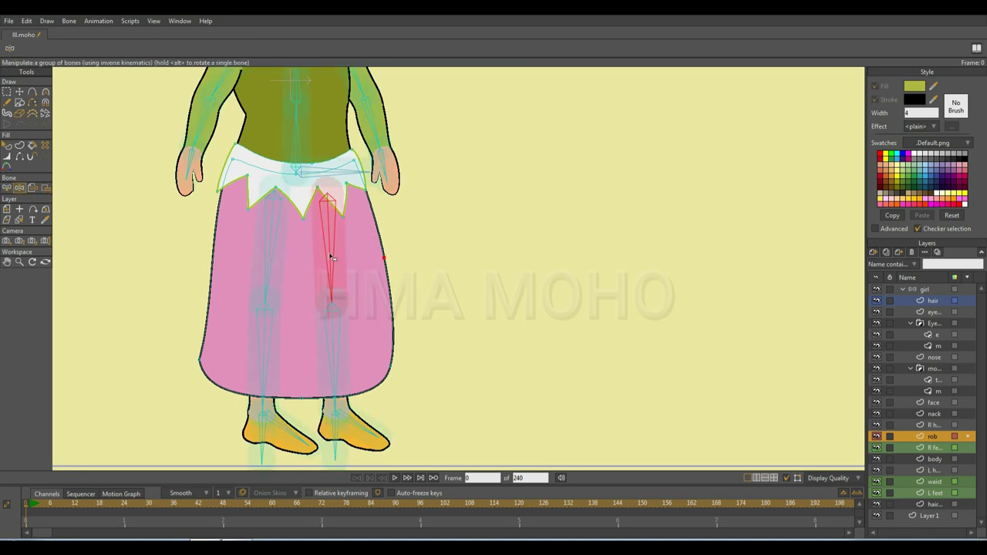
drag(331, 256, 376, 274)
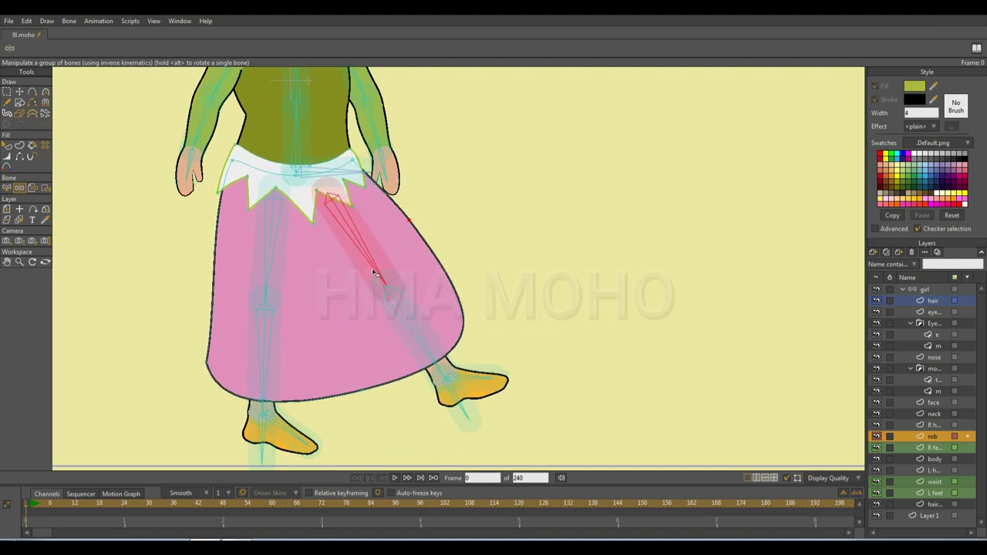
Bind the white waistband's points around the left hip to the left thigh bone and test the leg's movement.
click(46, 189)
drag(312, 183, 387, 215)
click(181, 48)
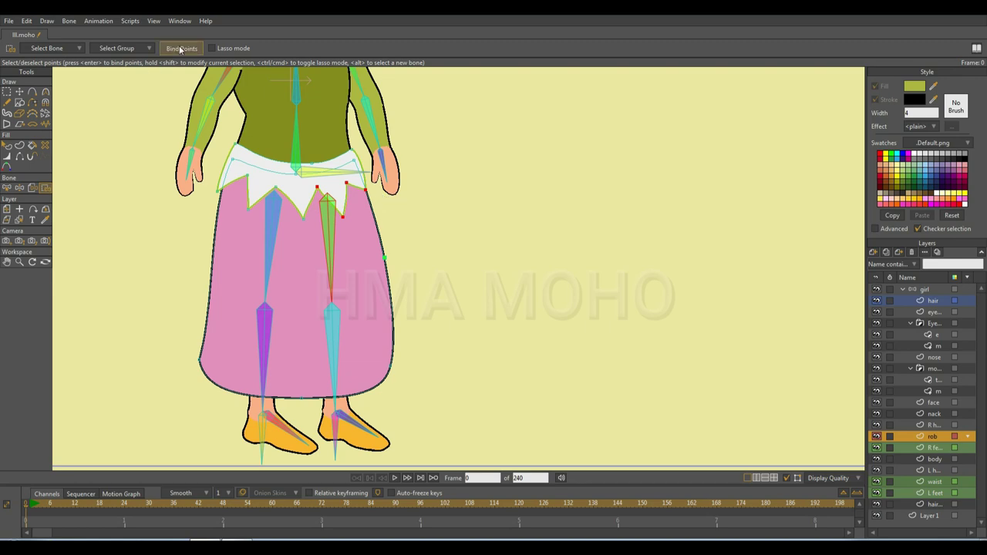
click(19, 187)
drag(330, 248, 434, 355)
Bind the skirt's lower left corner point to the left shin bone and test it by bending the leg.
key(i)
click(17, 188)
click(45, 187)
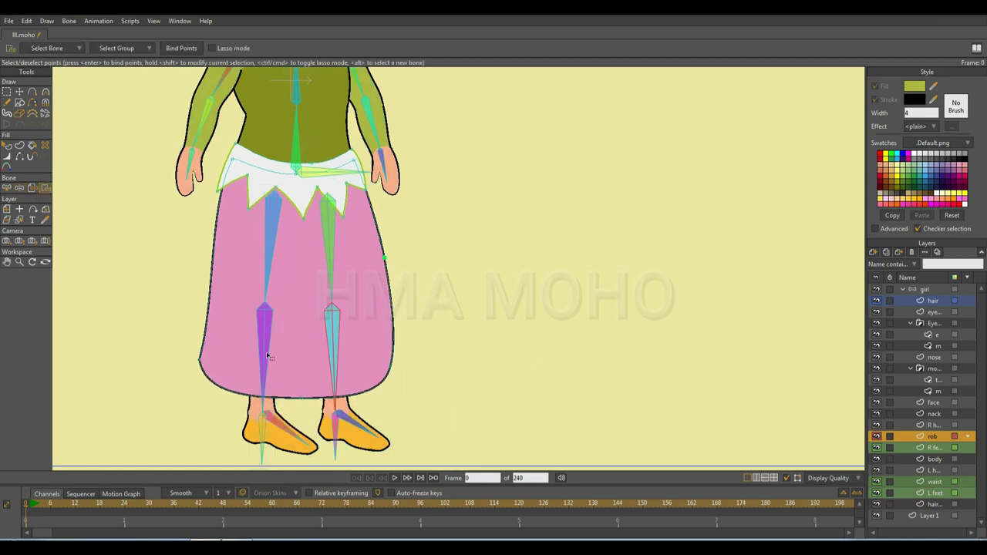
click(7, 191)
click(46, 188)
drag(358, 335, 468, 404)
drag(314, 301, 478, 417)
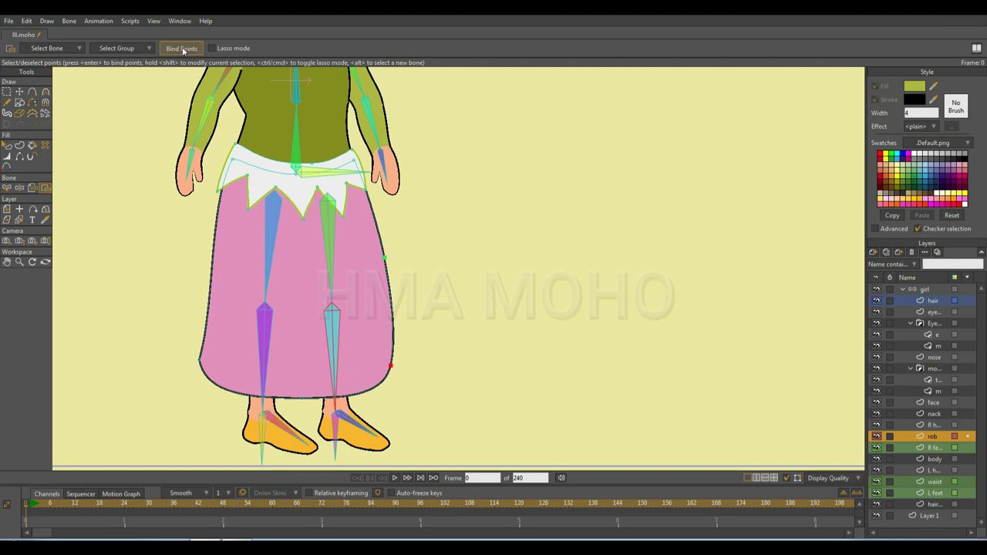
click(19, 187)
drag(332, 347, 418, 344)
scroll(297, 310, down, 3)
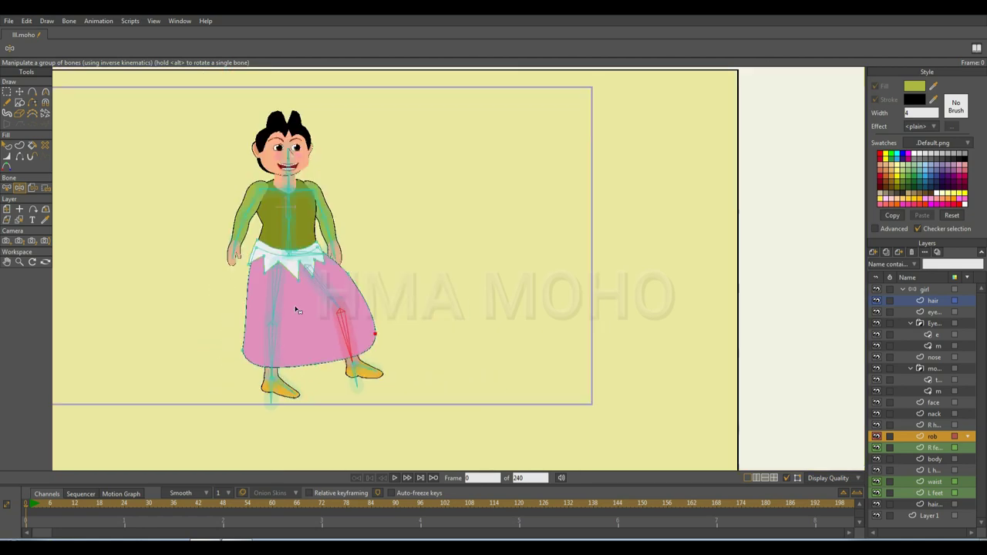
Select the right thigh bone and add a point on the skirt's right edge at thigh height.
scroll(298, 272, up, 2)
click(7, 188)
click(265, 313)
scroll(316, 347, down, 3)
scroll(316, 371, up, 2)
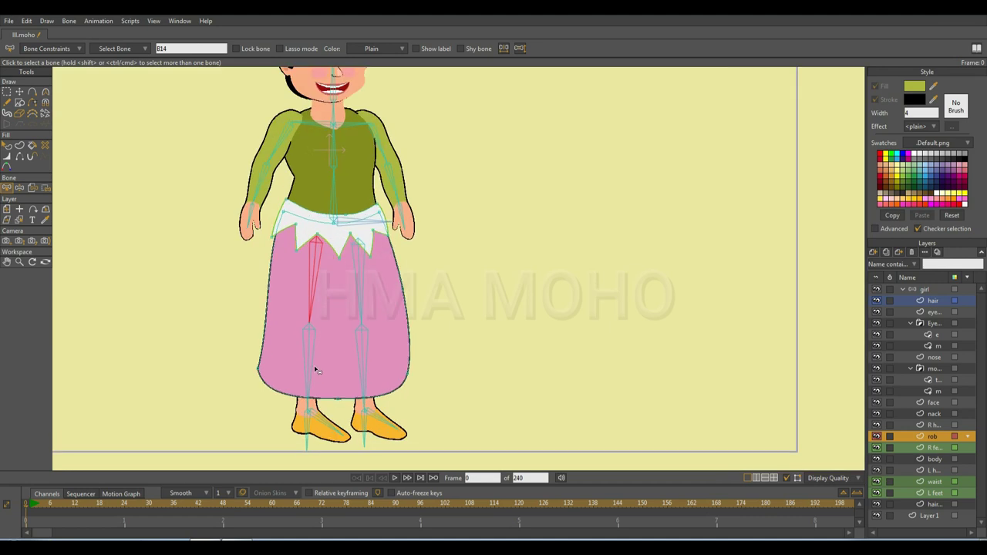
click(33, 92)
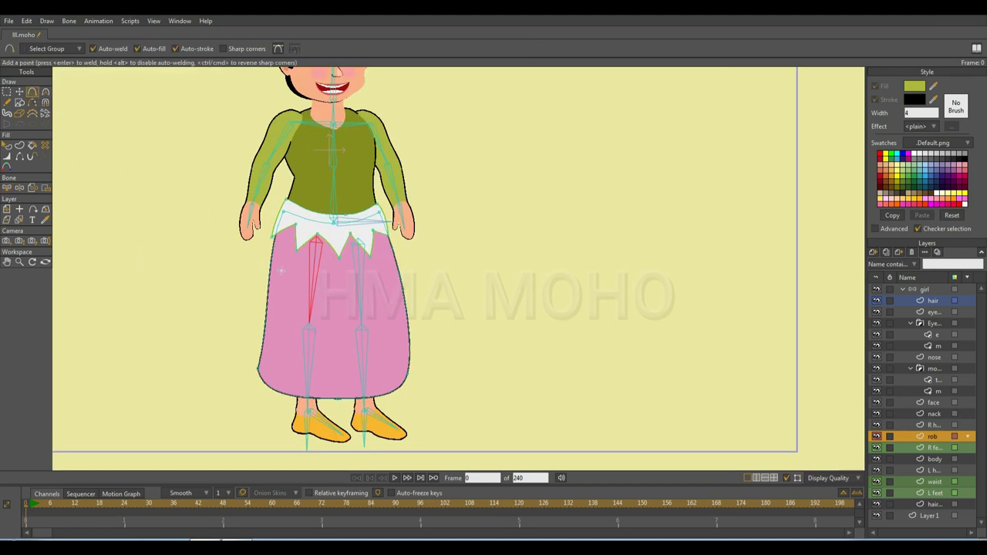
click(270, 271)
drag(269, 275, 271, 280)
Bind the new right-edge skirt point to the right thigh bone and test the right leg's movement.
click(46, 188)
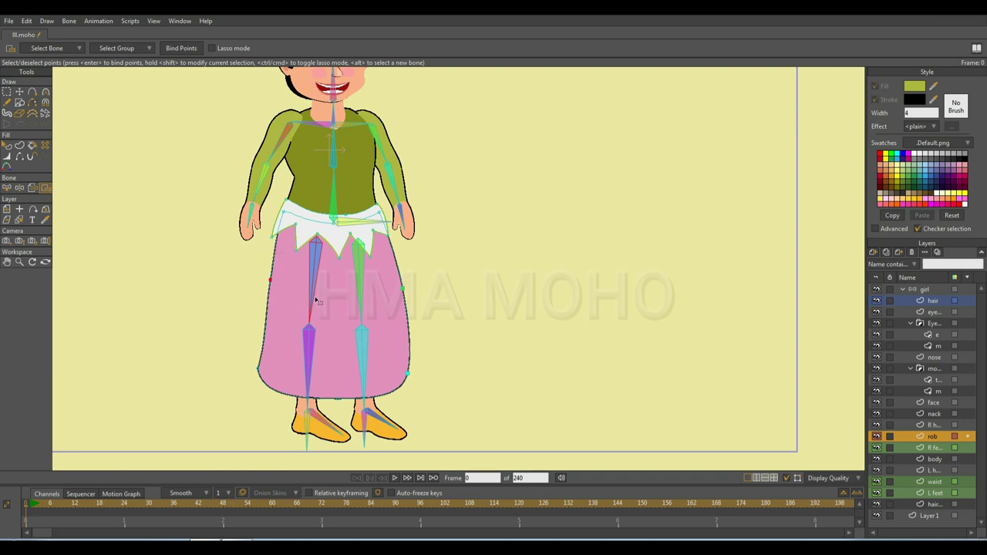
click(19, 188)
drag(344, 288, 289, 296)
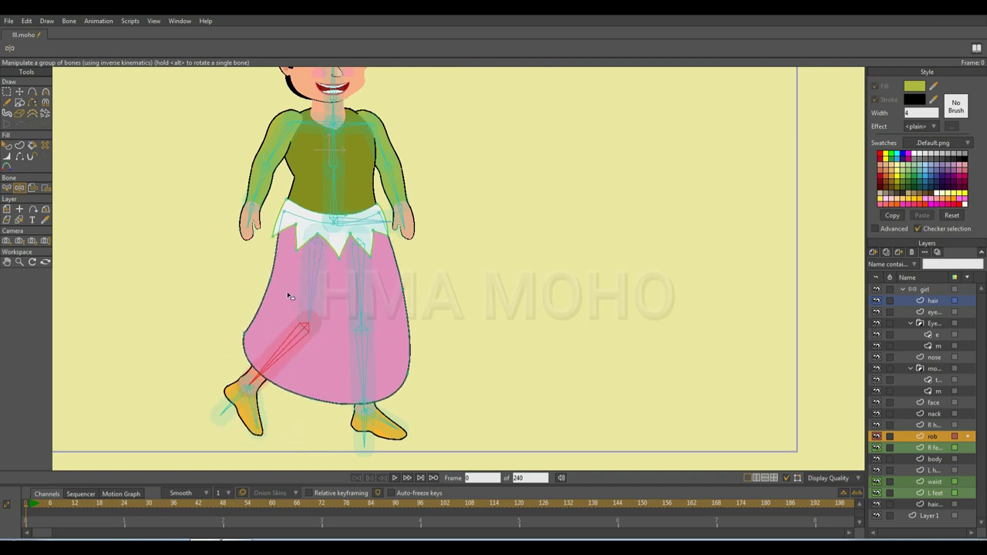
Select the right shin bone and bind the skirt's lower right corner point to it.
click(7, 188)
click(45, 187)
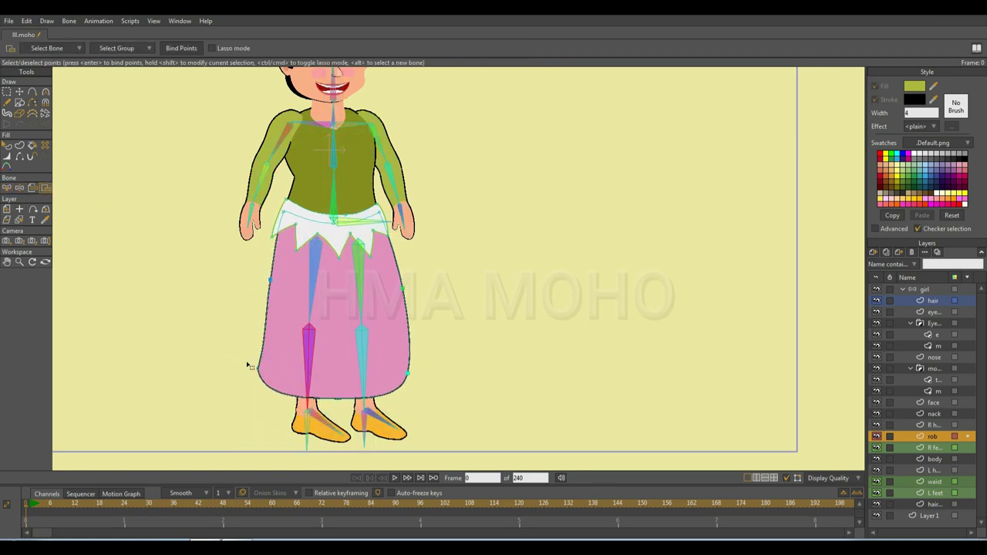
drag(246, 356, 299, 420)
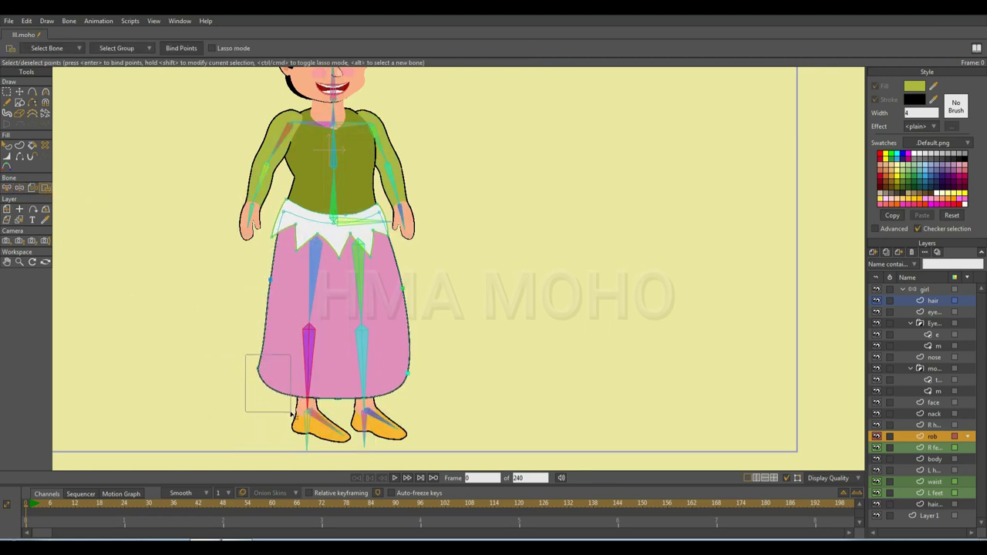
Pose both legs in a walking stance with Manipulate Bones to check how the skirt deforms.
click(20, 188)
drag(318, 277, 304, 281)
drag(302, 357, 236, 313)
scroll(319, 328, down, 1)
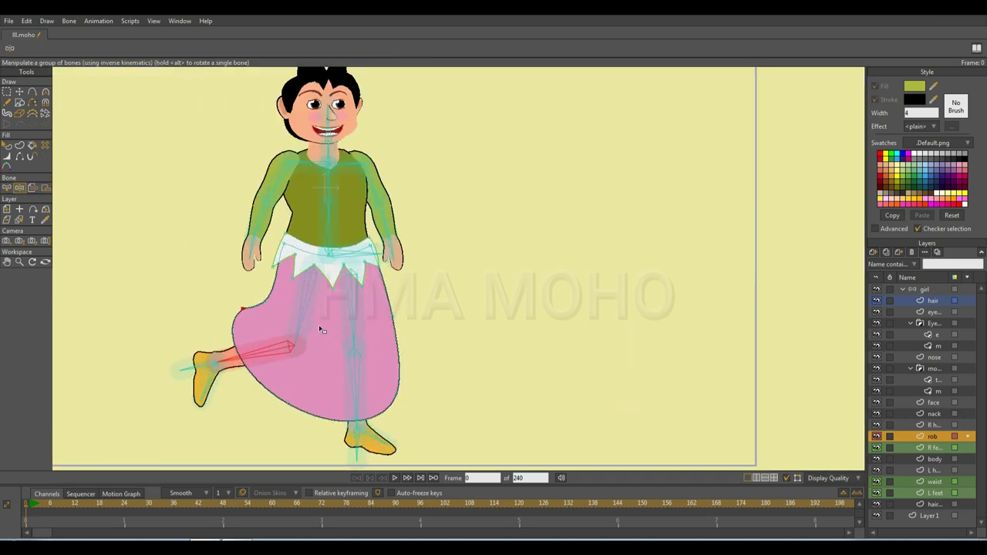
mouse_move(299, 305)
mouse_down()
mouse_move(286, 303)
mouse_move(302, 306)
mouse_up()
drag(357, 313, 369, 313)
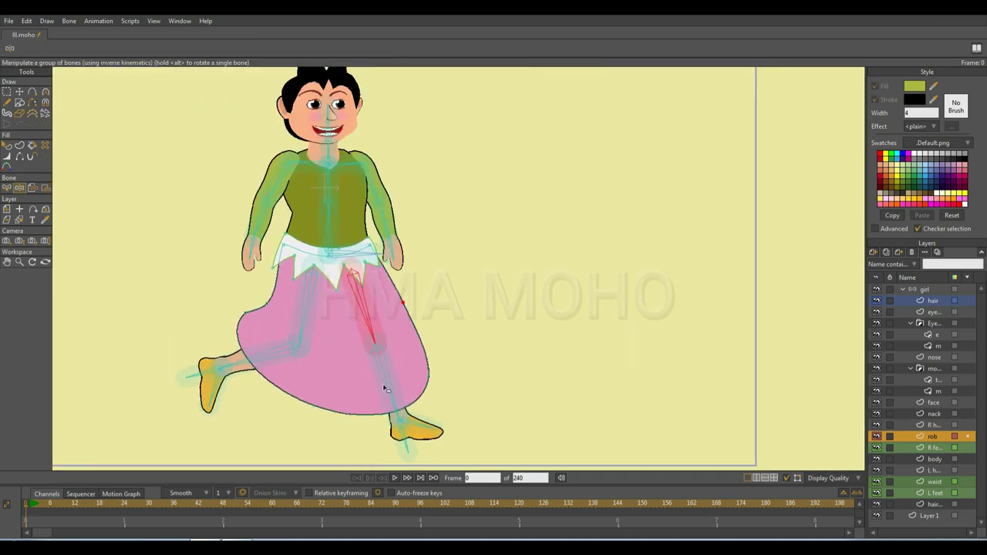
drag(384, 388, 394, 384)
drag(367, 310, 384, 299)
drag(412, 375, 394, 374)
drag(300, 321, 318, 320)
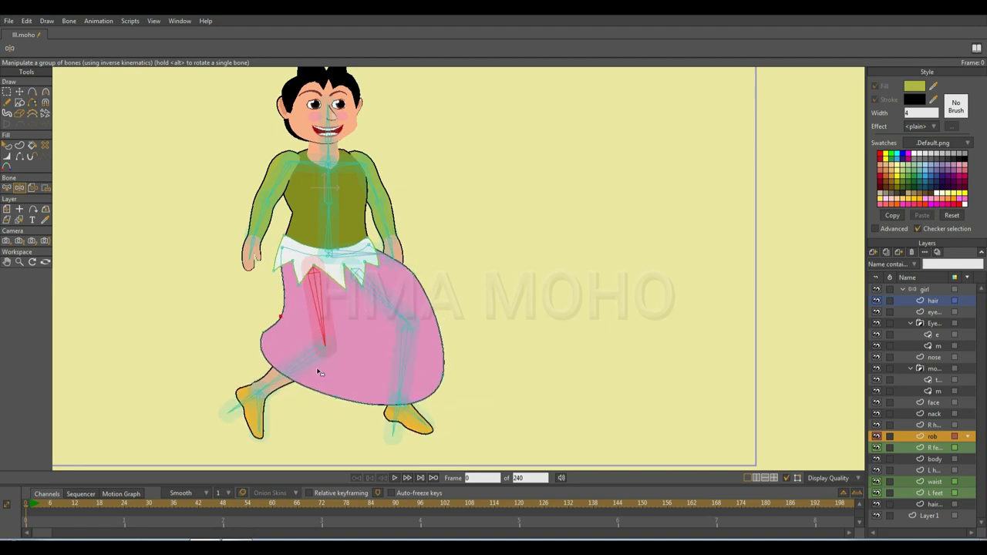
Select the waist bone and bind the rob layer's white waistband points to it.
scroll(345, 319, up, 3)
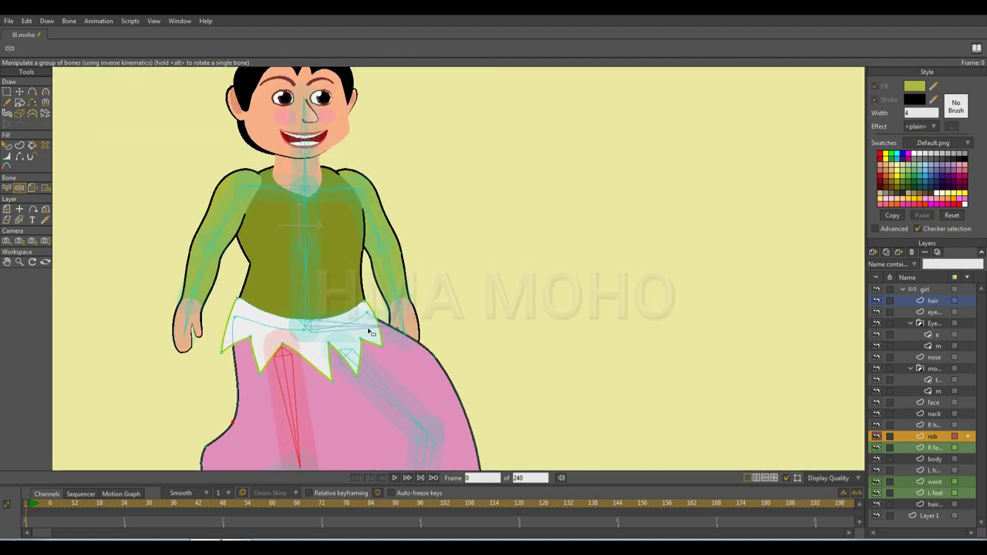
click(370, 331)
key(b)
scroll(372, 324, down, 3)
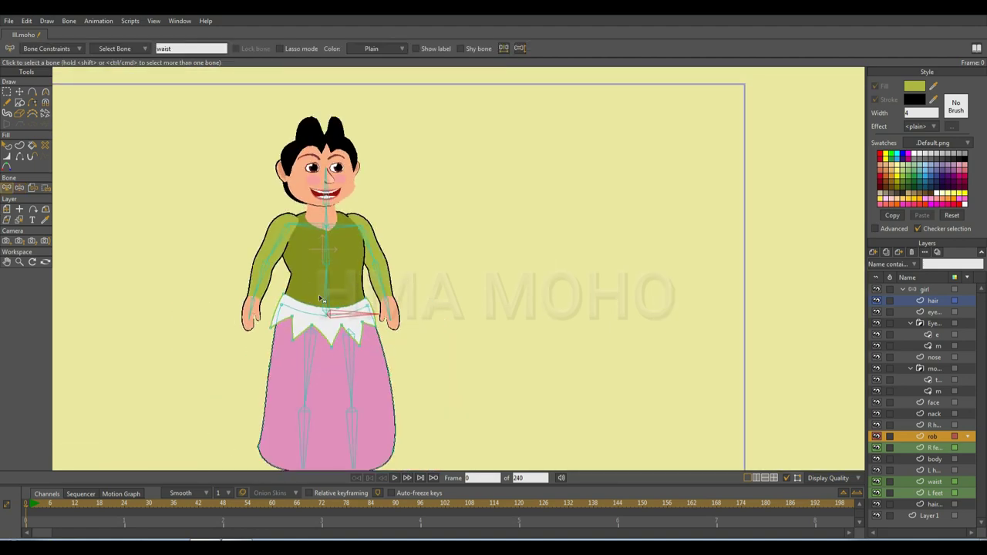
click(45, 188)
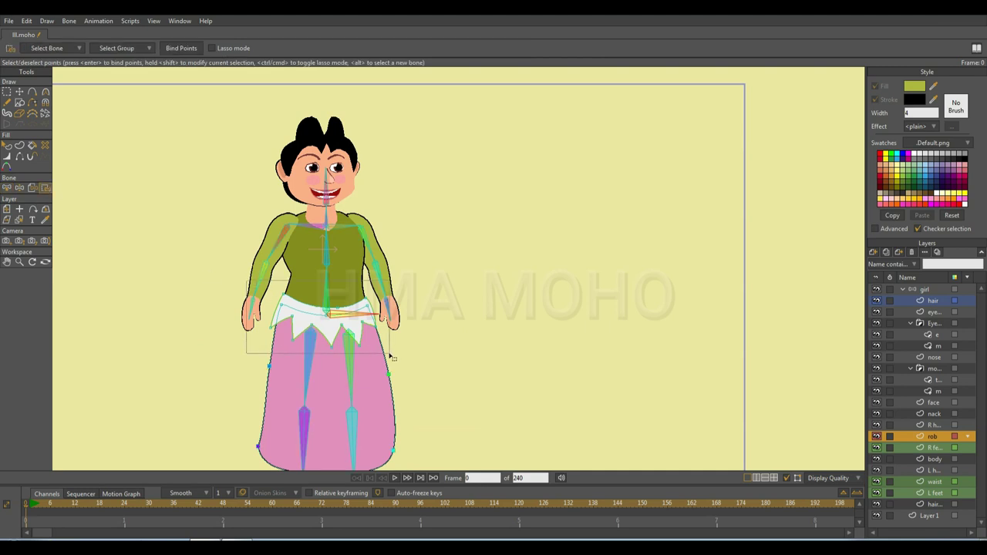
drag(392, 357, 357, 373)
Swing the right leg with Manipulate Bones to check how the waistband and skirt follow.
click(20, 188)
drag(301, 371, 322, 384)
scroll(273, 396, down, 3)
scroll(271, 394, up, 1)
scroll(381, 397, up, 2)
scroll(217, 258, up, 3)
scroll(349, 260, down, 5)
drag(359, 315, 332, 301)
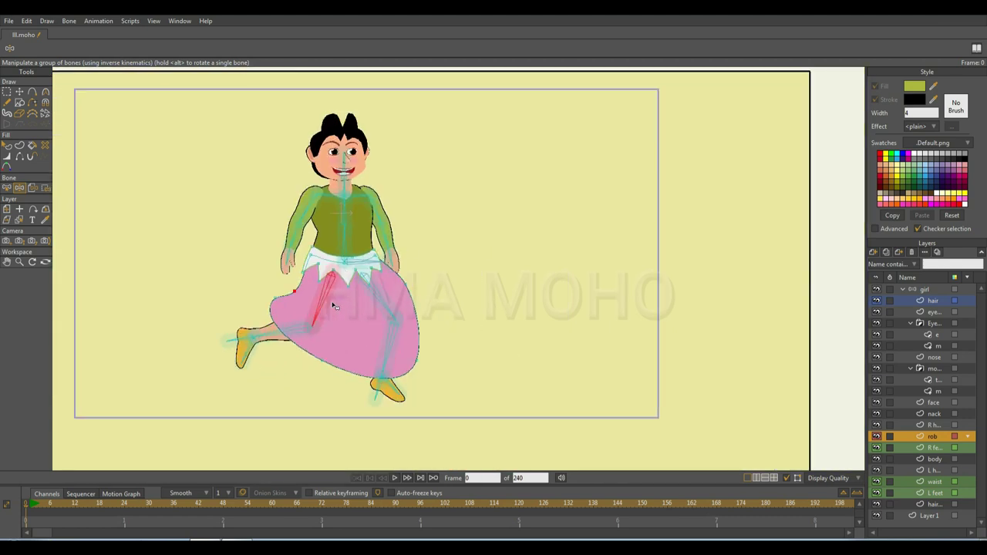
scroll(338, 285, up, 3)
click(465, 275)
Fine-tune the rob layer's outline by adjusting its waistband and skirt-edge points with Transform Points.
click(6, 189)
scroll(301, 253, up, 3)
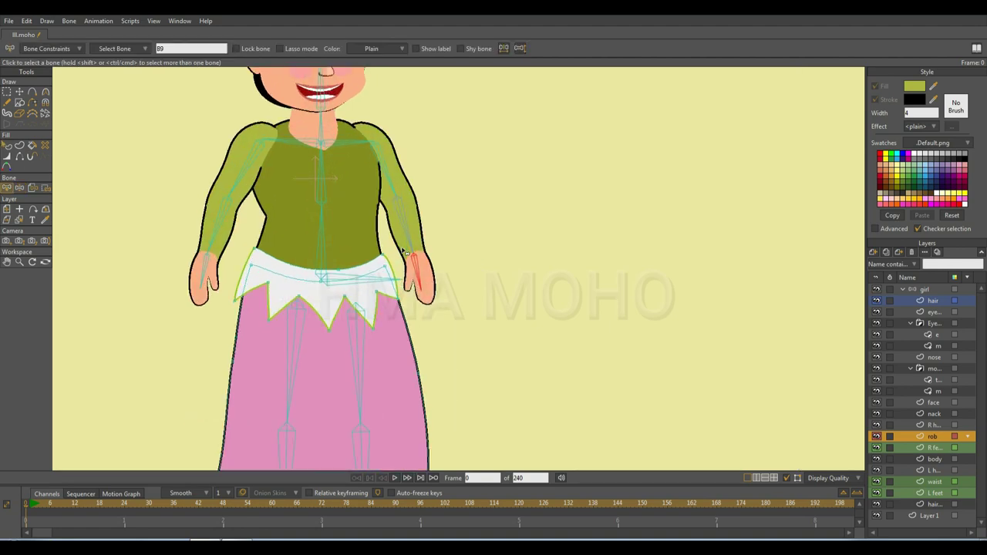
click(20, 92)
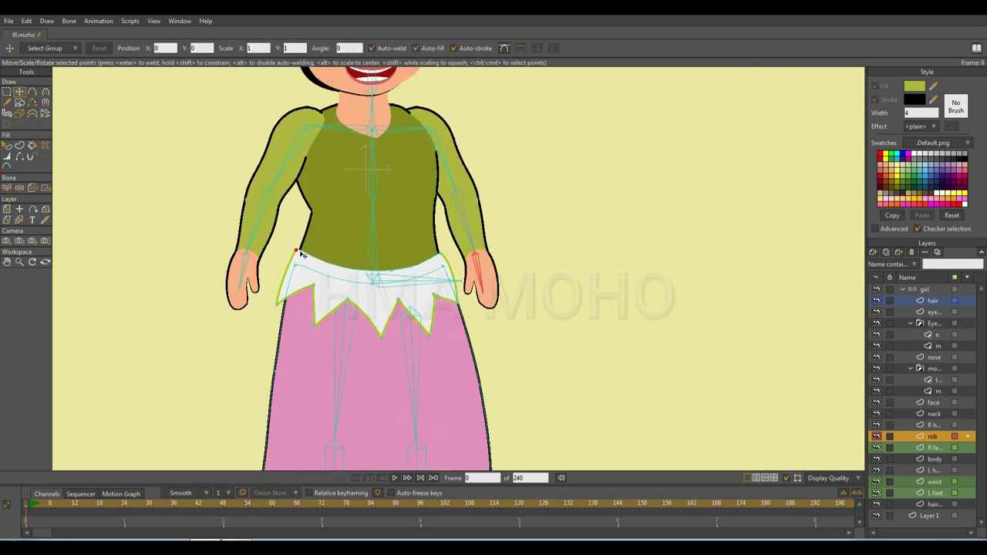
click(374, 288)
click(271, 373)
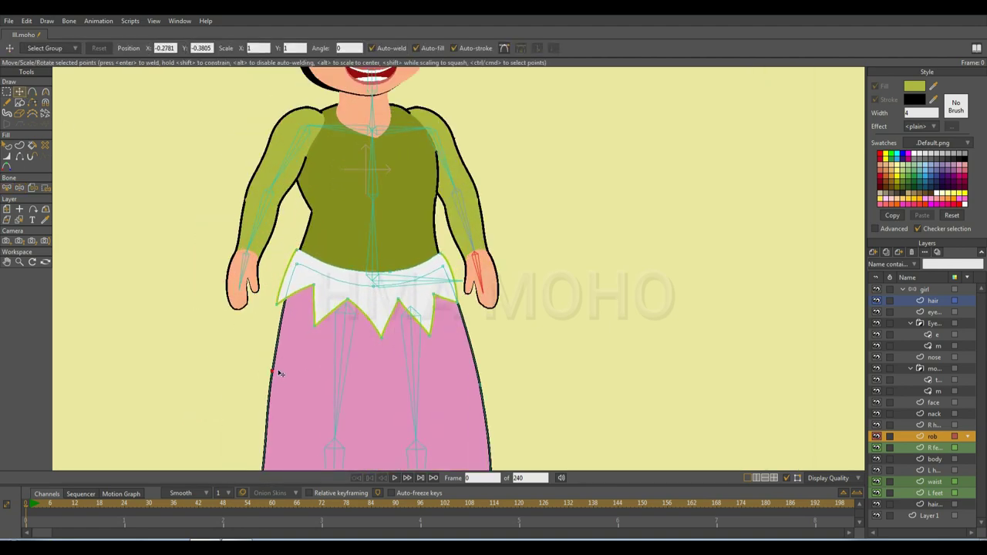
scroll(277, 374, down, 3)
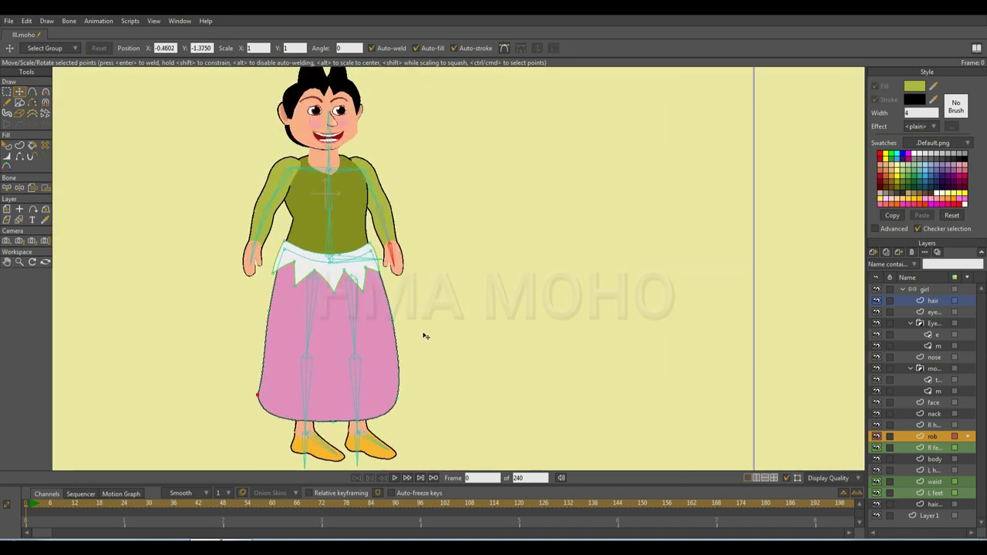
click(371, 245)
scroll(375, 246, up, 3)
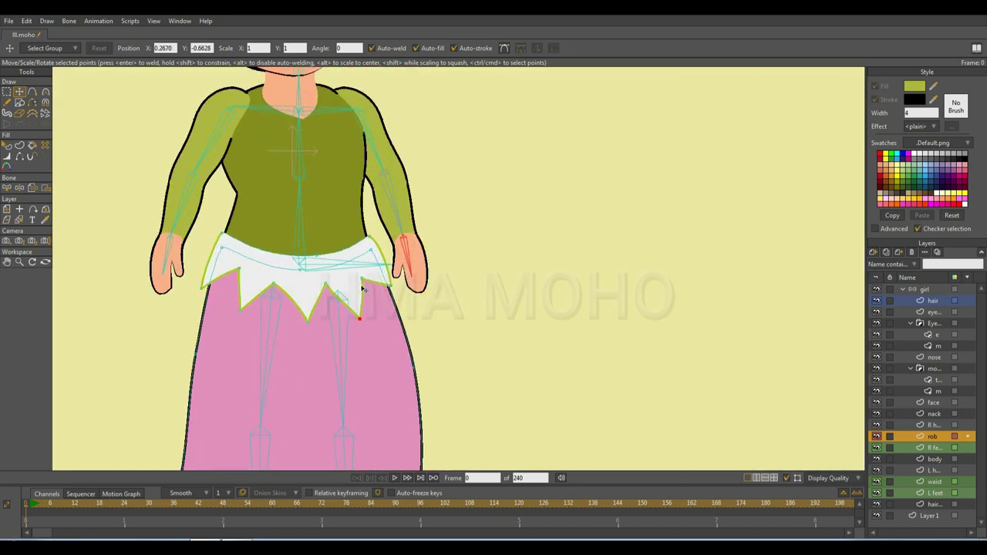
click(245, 310)
scroll(337, 325, down, 3)
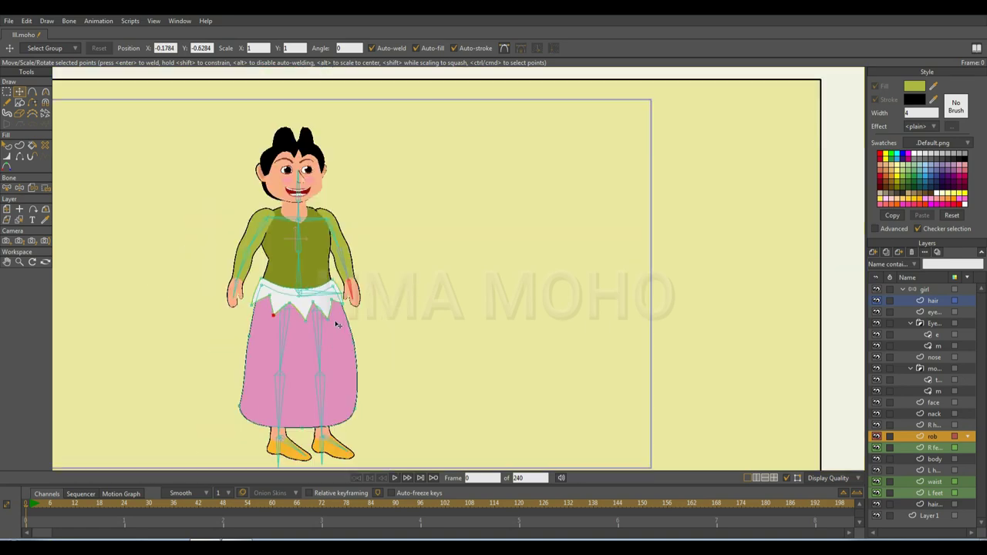
Spread both legs and rotate the feet with Manipulate Bones to preview the adjusted skirt.
scroll(337, 326, down, 2)
click(19, 188)
scroll(357, 339, up, 3)
drag(303, 358, 333, 356)
scroll(361, 327, down, 5)
drag(310, 336, 343, 364)
drag(293, 387, 384, 371)
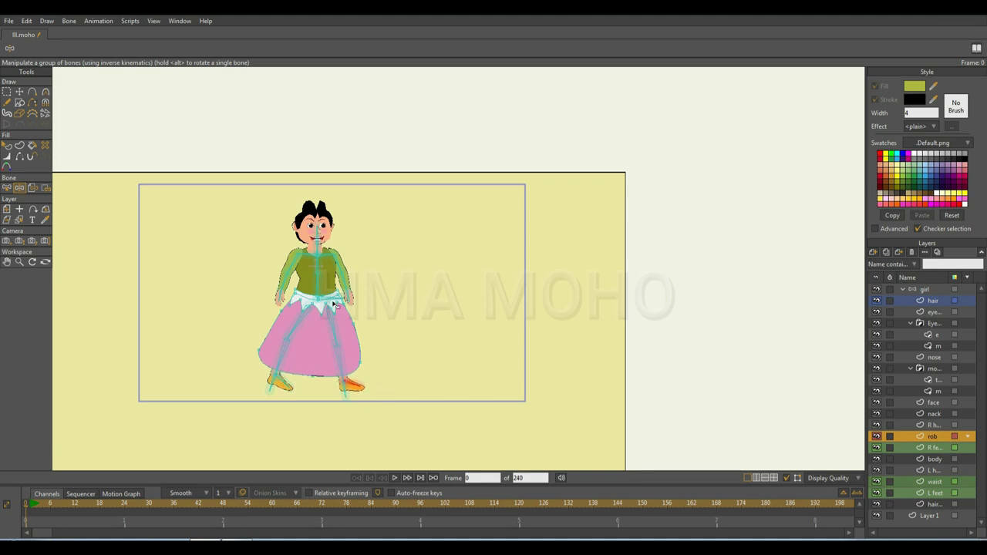
On the girl bone layer, raise the left arm and bend its elbow with Manipulate Bones to check the joint deformation.
scroll(333, 305, up, 2)
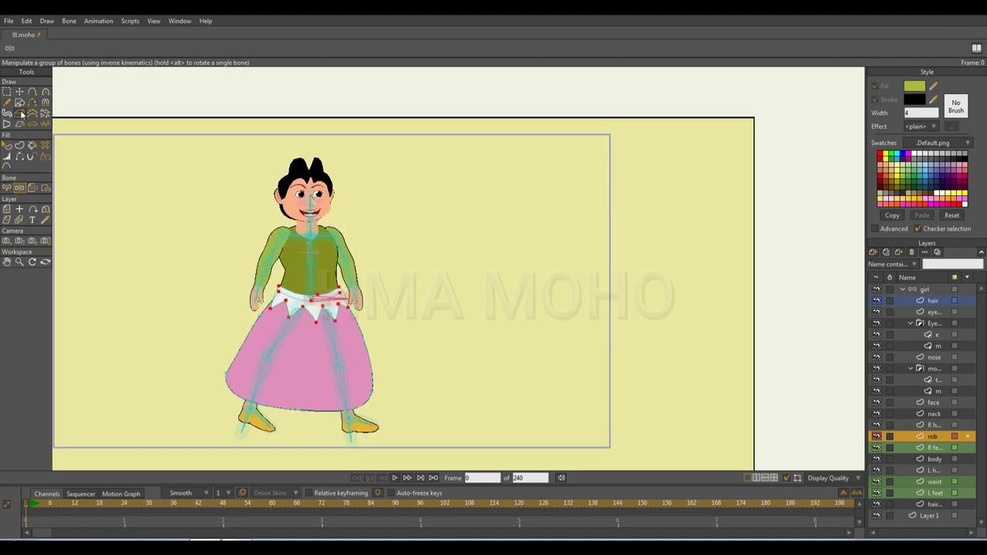
click(20, 93)
click(940, 291)
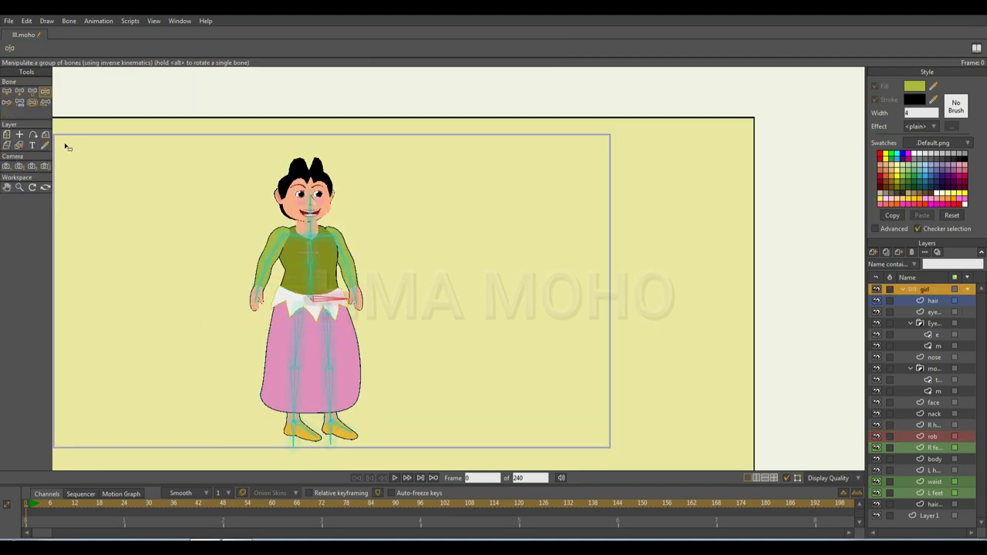
drag(327, 299, 267, 265)
scroll(266, 226, up, 2)
drag(291, 219, 397, 214)
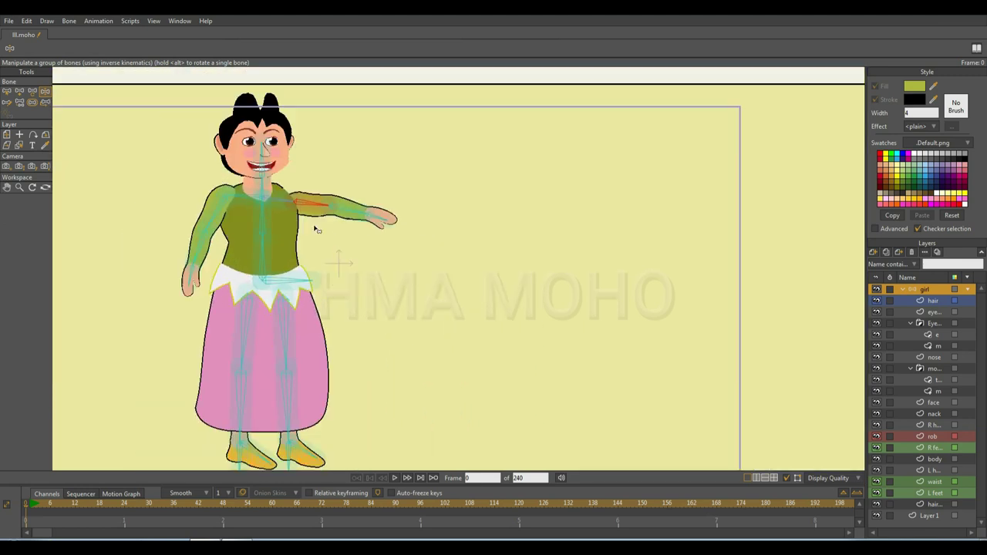
scroll(315, 227, up, 2)
drag(336, 226, 349, 210)
drag(382, 199, 375, 284)
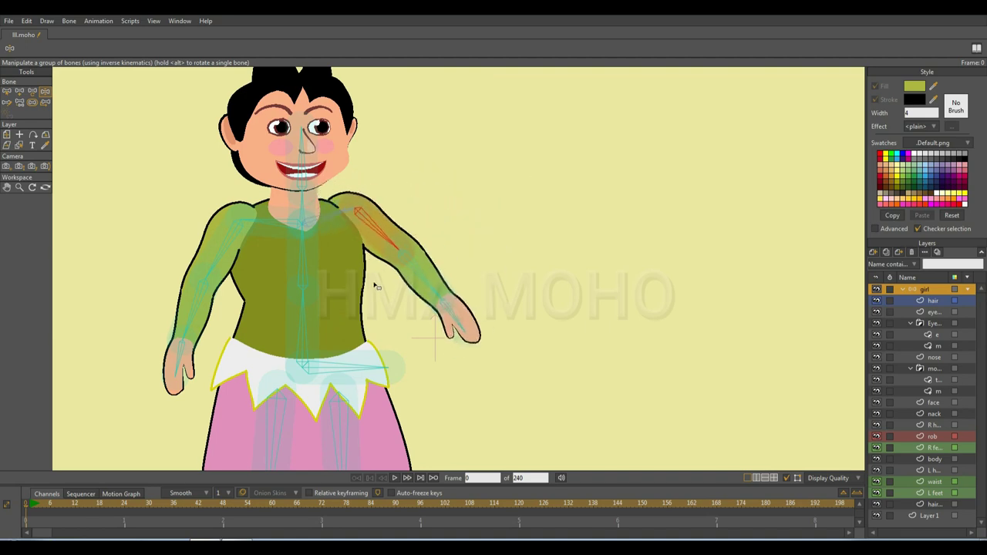
scroll(339, 226, up, 2)
drag(381, 230, 368, 266)
scroll(386, 216, down, 2)
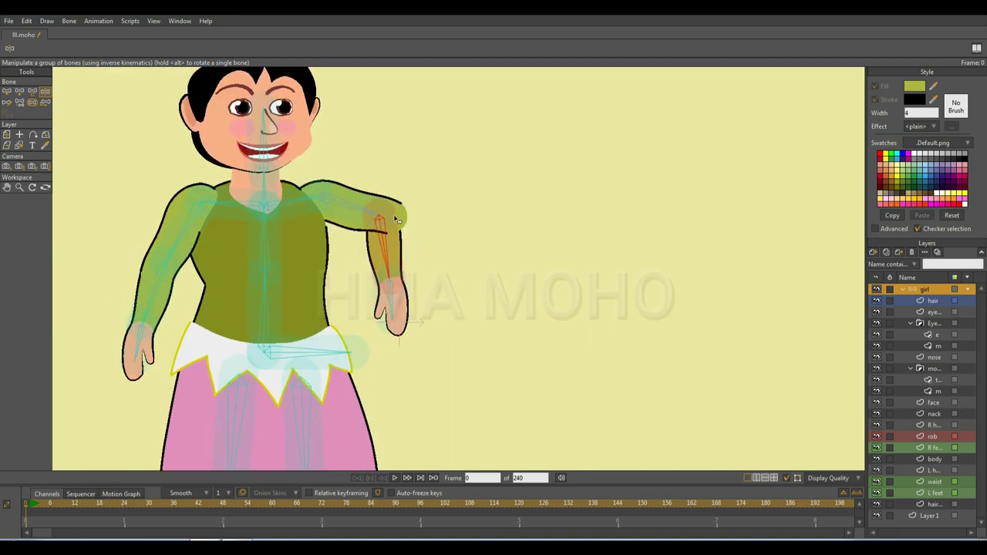
click(347, 210)
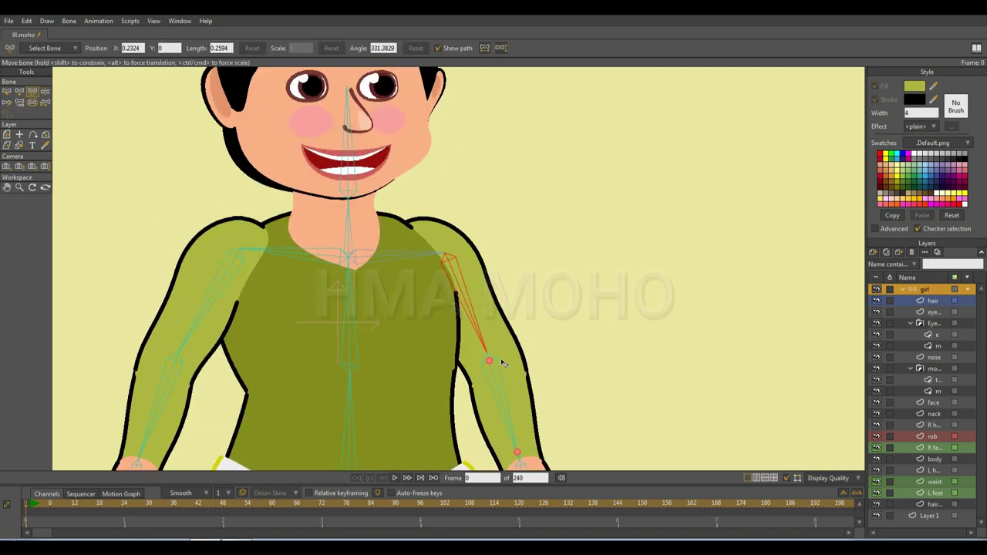
Make the left arm's upper and lower sleeve fills semi-transparent, giving the forearm shape an alpha of 82.
click(19, 145)
click(423, 276)
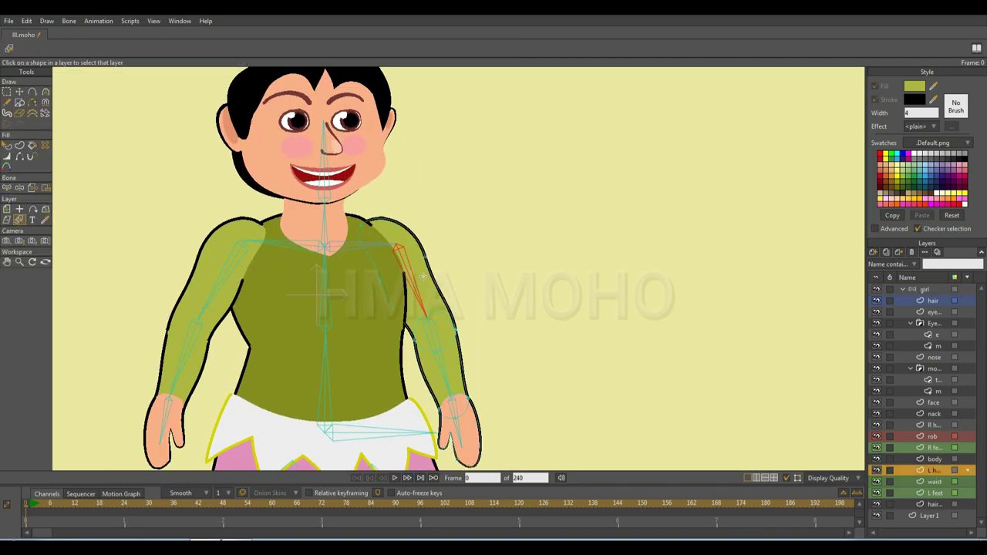
click(6, 144)
click(412, 281)
click(913, 86)
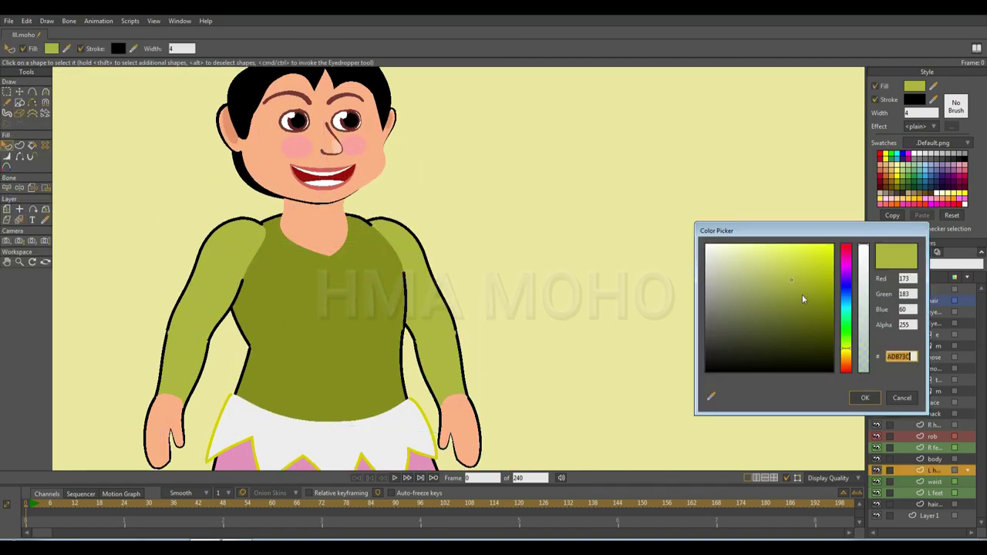
click(864, 397)
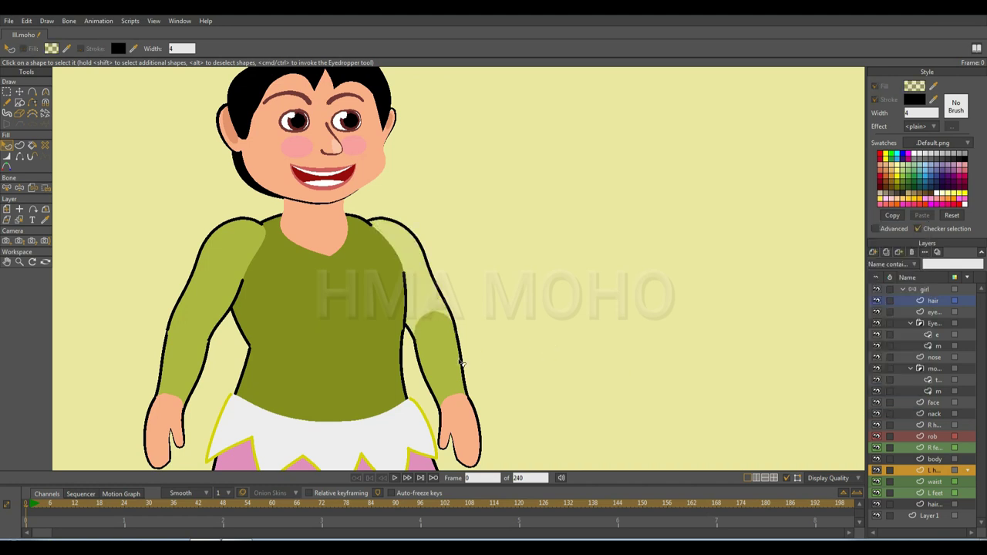
click(922, 88)
drag(862, 279, 866, 333)
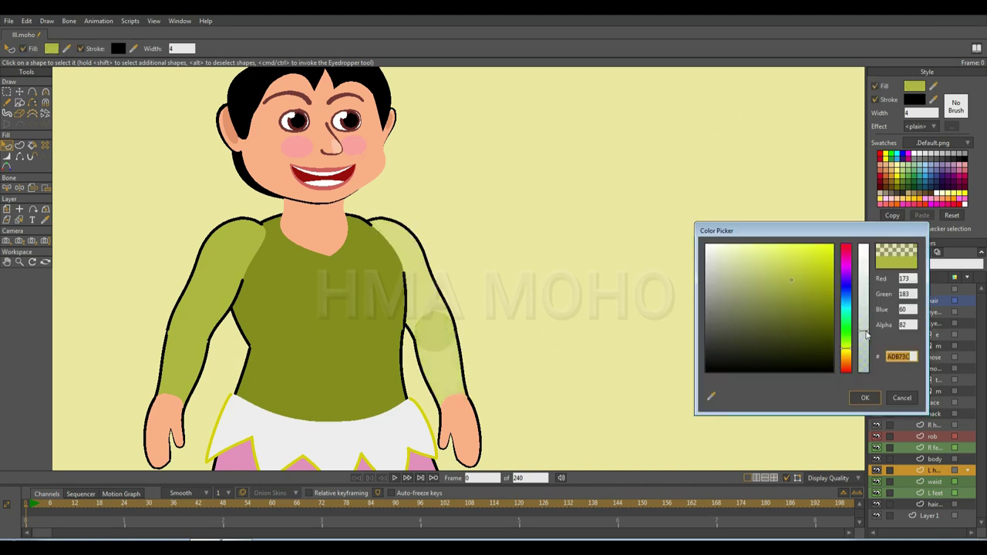
click(864, 397)
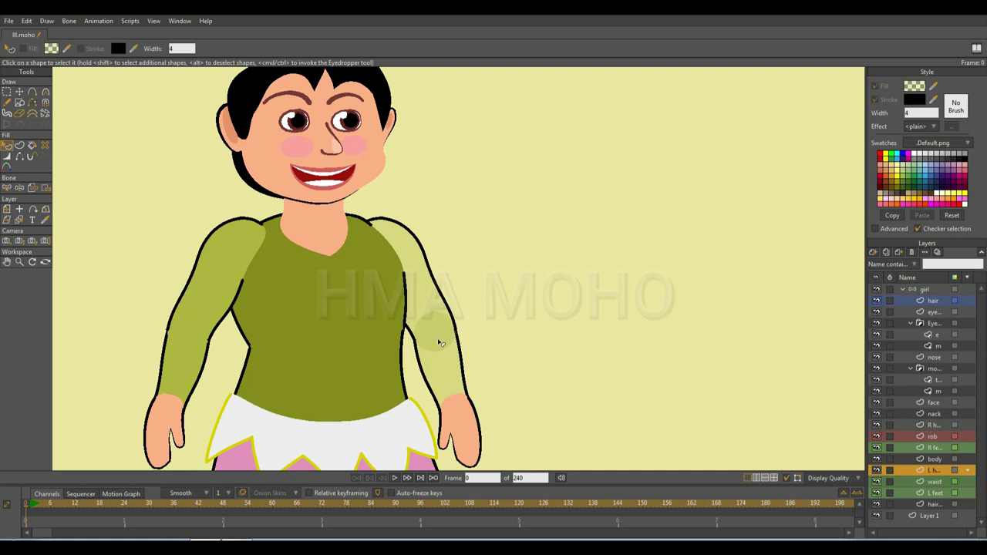
Reposition the left arm's elbow and wrist bone joints with Transform Bone so they sit inside the overlaps of the arm shapes.
click(19, 188)
click(939, 290)
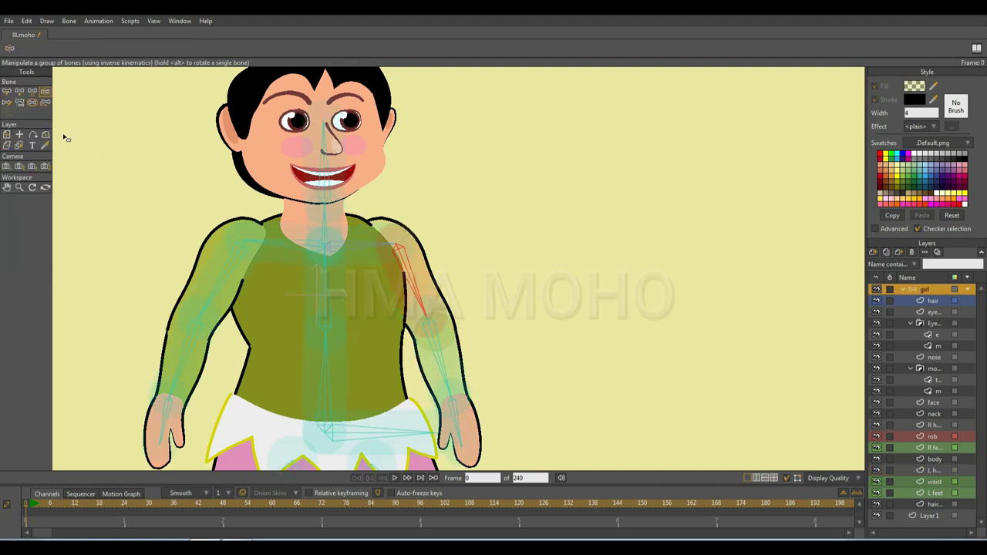
click(32, 91)
scroll(441, 344, up, 1)
drag(422, 307, 433, 324)
click(434, 324)
scroll(457, 381, up, 2)
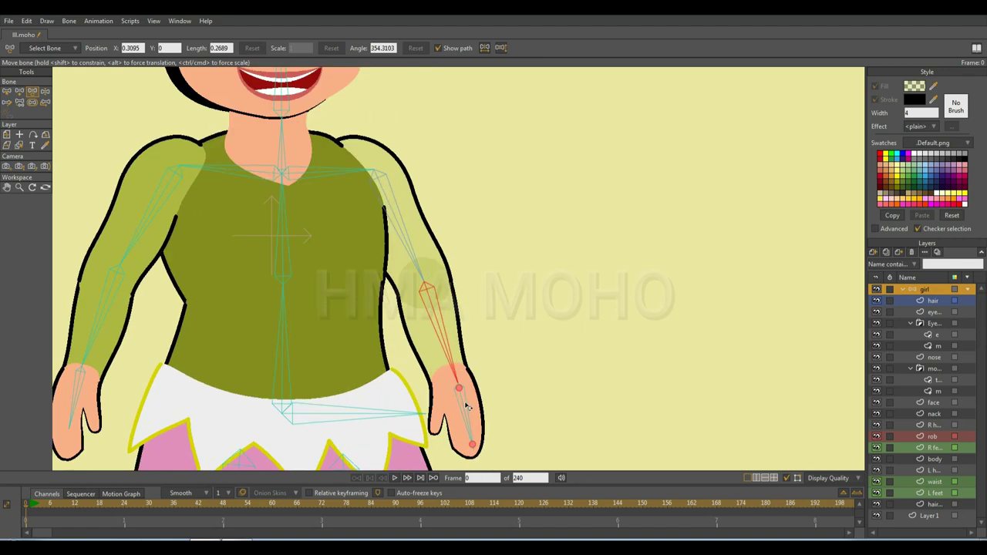
click(453, 369)
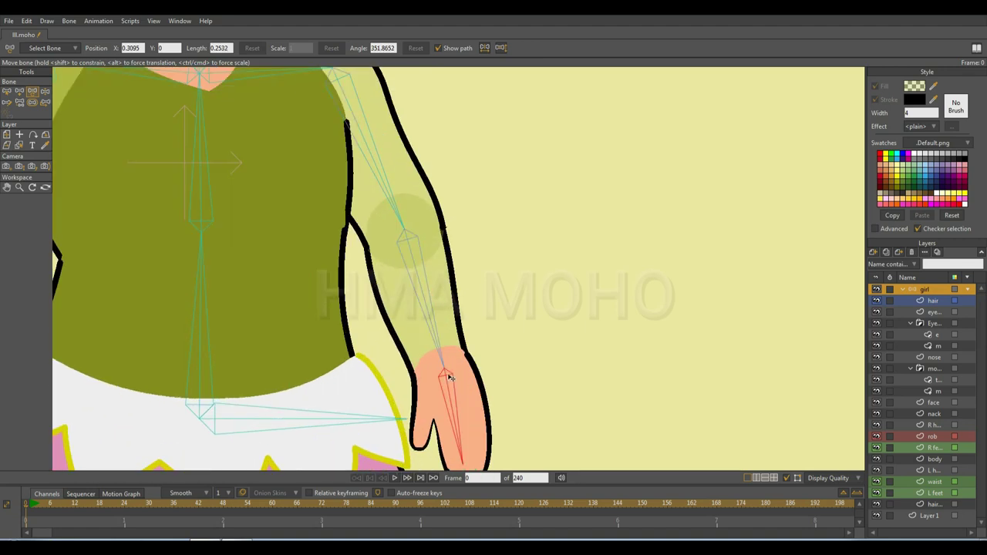
scroll(451, 378, down, 3)
scroll(451, 378, up, 1)
Bend the left forearm and raise the upper arm with Manipulate Bones to check the repositioned joints.
click(46, 92)
drag(435, 319, 502, 219)
scroll(505, 231, down, 3)
scroll(504, 262, up, 2)
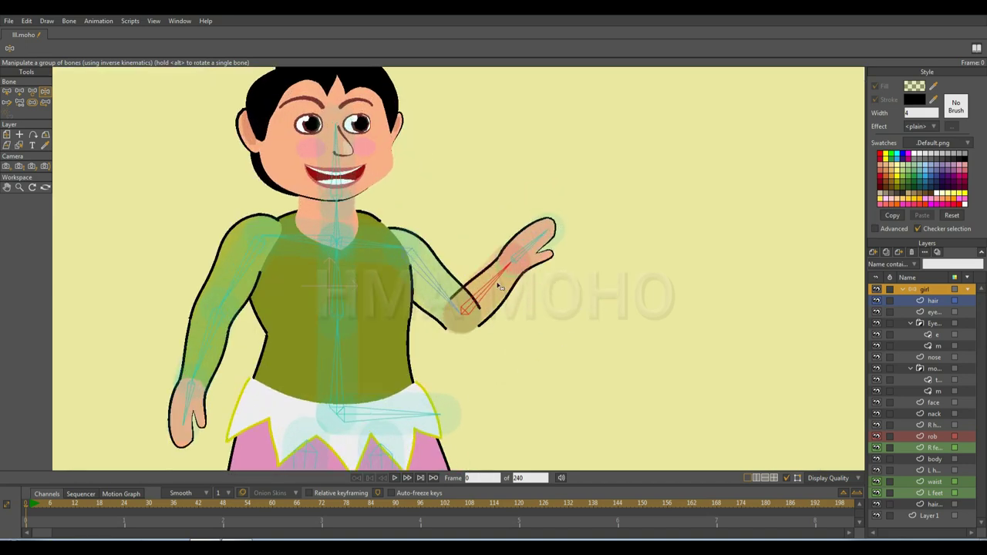
drag(549, 271, 455, 428)
scroll(508, 366, down, 3)
scroll(507, 365, up, 1)
drag(505, 363, 616, 280)
scroll(482, 281, up, 3)
drag(494, 270, 496, 217)
scroll(462, 235, down, 4)
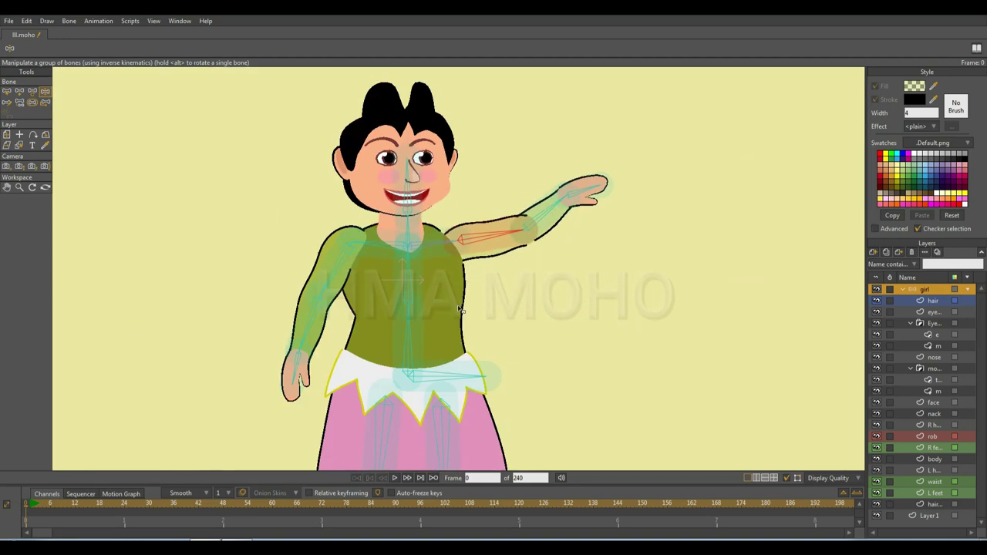
Bend the right forearm across the body with Manipulate Bones to check its elbow.
scroll(394, 285, up, 2)
click(282, 248)
drag(262, 318, 340, 269)
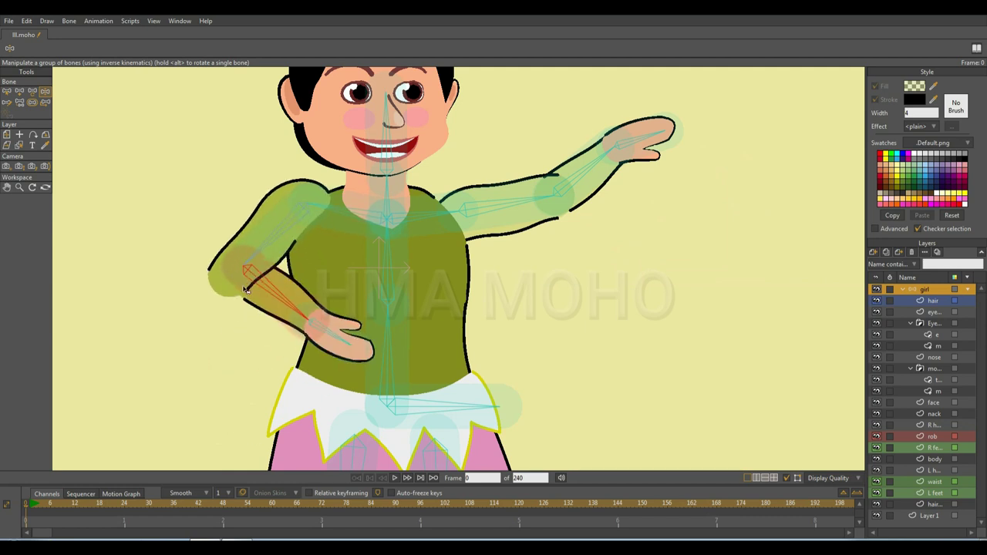
Make the right arm's sleeve fills semi-transparent, setting the forearm shape's alpha to 109.
click(32, 97)
click(19, 145)
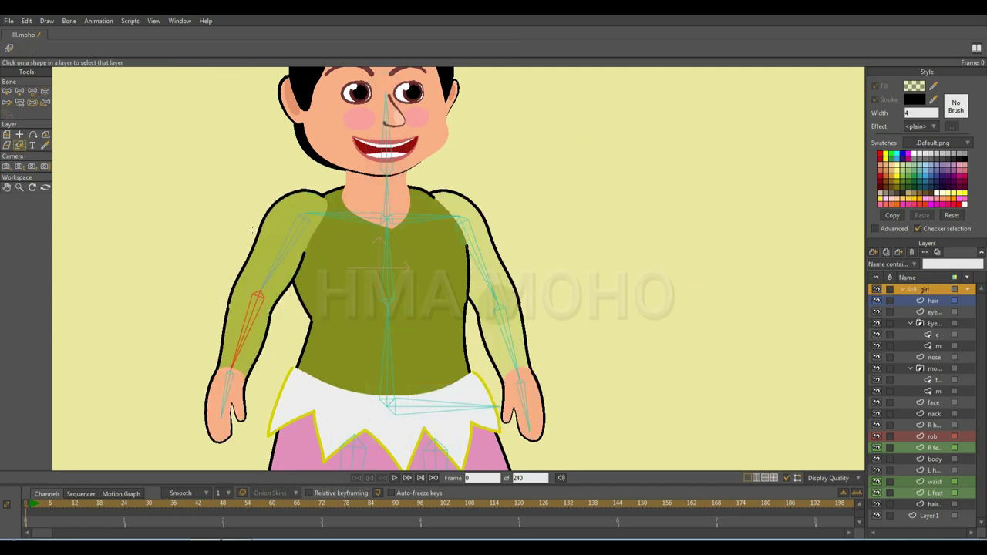
click(269, 334)
click(9, 147)
click(255, 336)
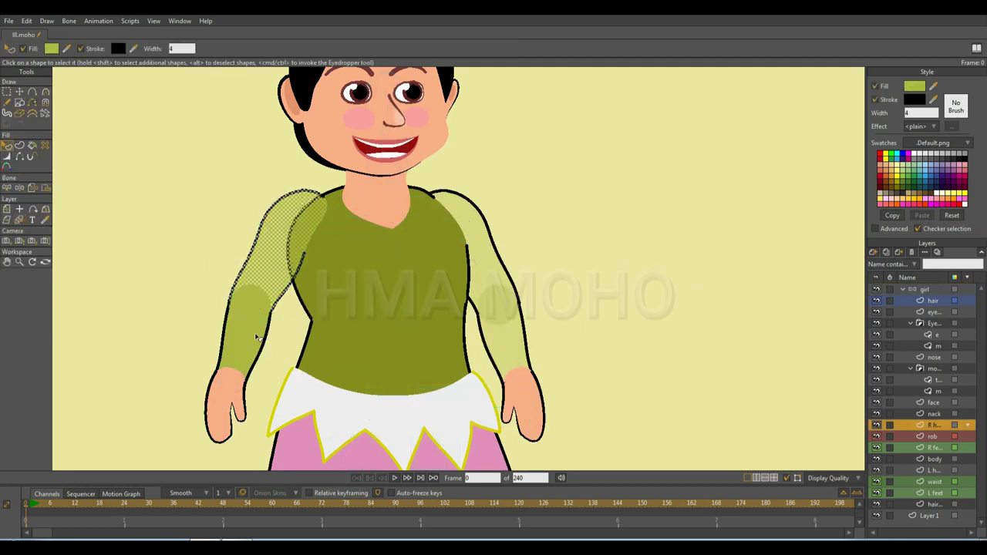
click(910, 87)
click(864, 308)
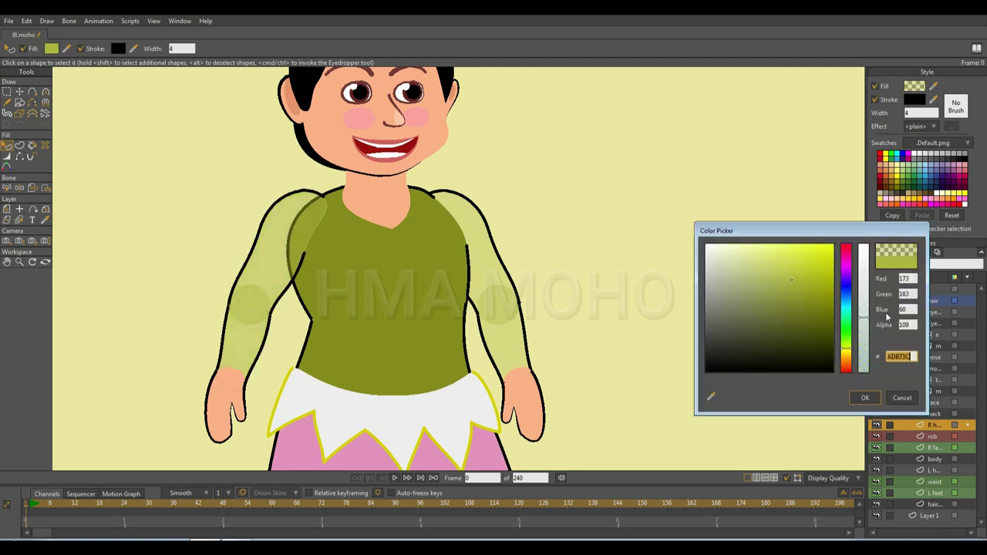
click(859, 400)
click(564, 257)
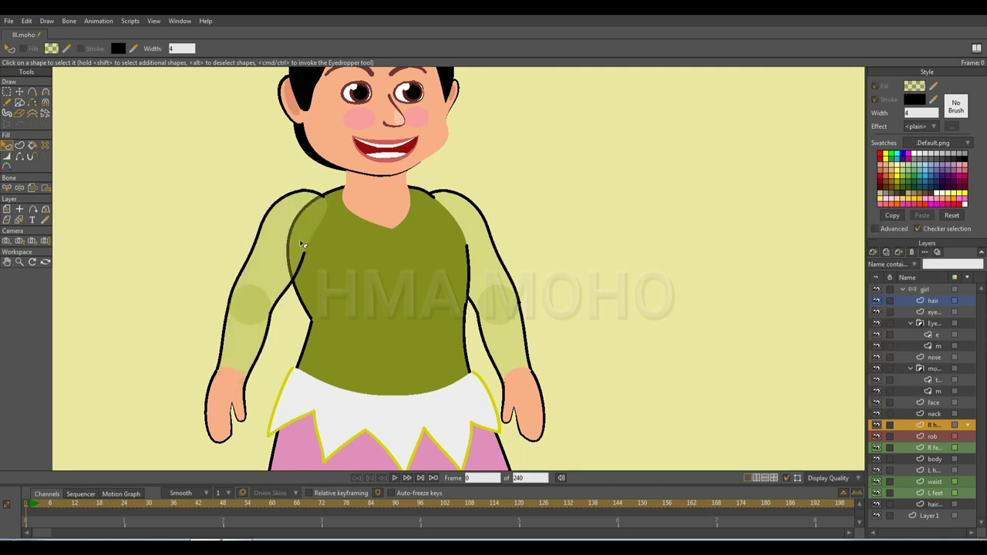
Align the right arm's elbow, wrist and hand bone ends with the semi-transparent arm shapes using Transform Bone.
click(926, 288)
click(34, 92)
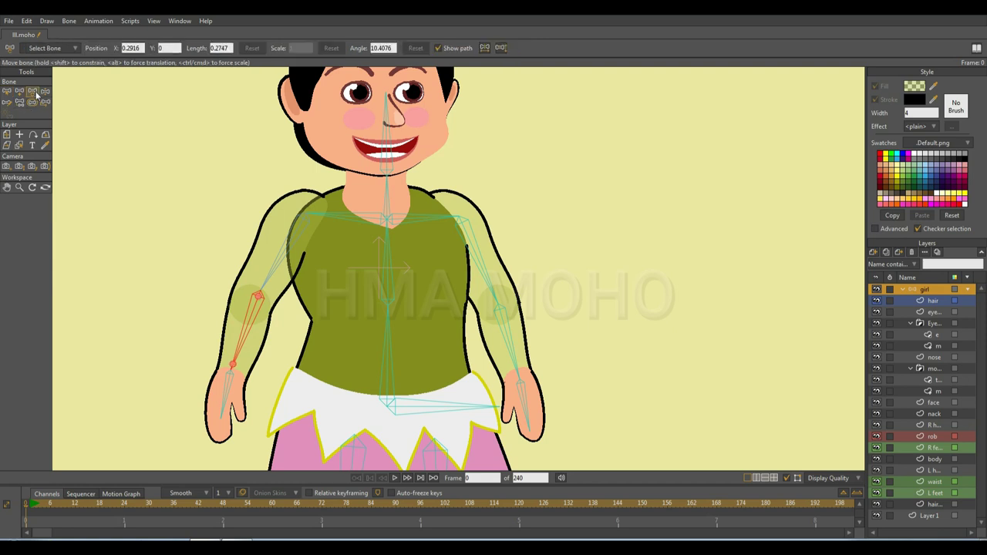
drag(262, 287, 303, 223)
click(223, 385)
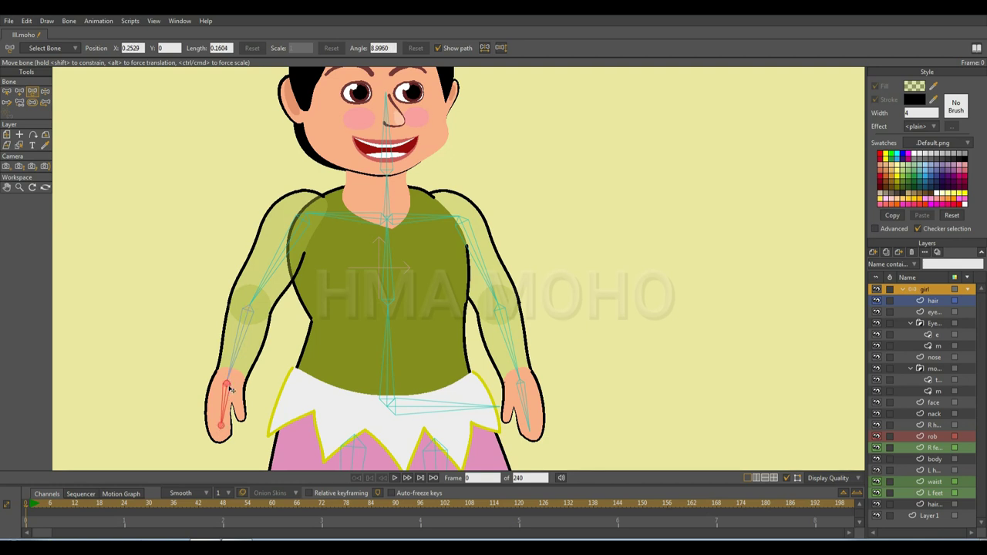
drag(215, 420, 217, 409)
Swing the right arm and shoulder bones with Manipulate Bones to check how the shoulder moves.
click(45, 91)
drag(310, 247, 239, 232)
drag(321, 217, 296, 262)
mouse_move(331, 220)
mouse_down()
mouse_move(330, 233)
mouse_move(329, 223)
mouse_up()
scroll(329, 222, down, 3)
scroll(340, 218, up, 3)
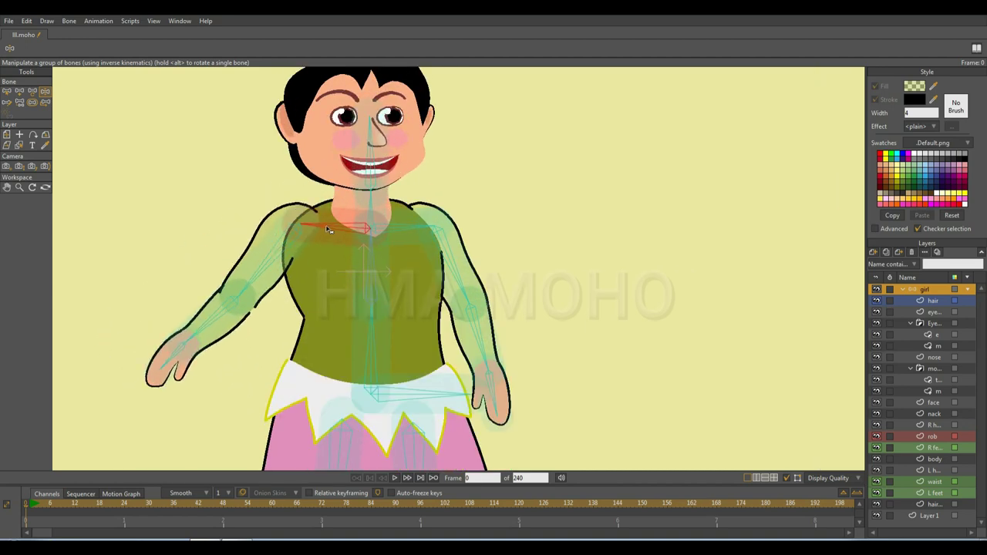
Enable angle constraints on right shoulder bone B10 with a maximum of 15 degrees, and test its upward swing.
click(6, 92)
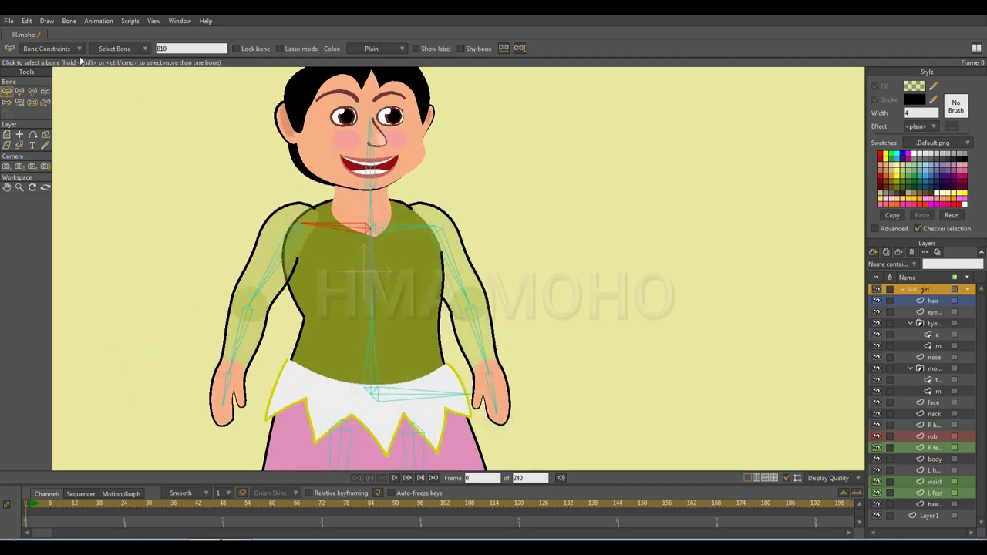
click(74, 48)
click(28, 64)
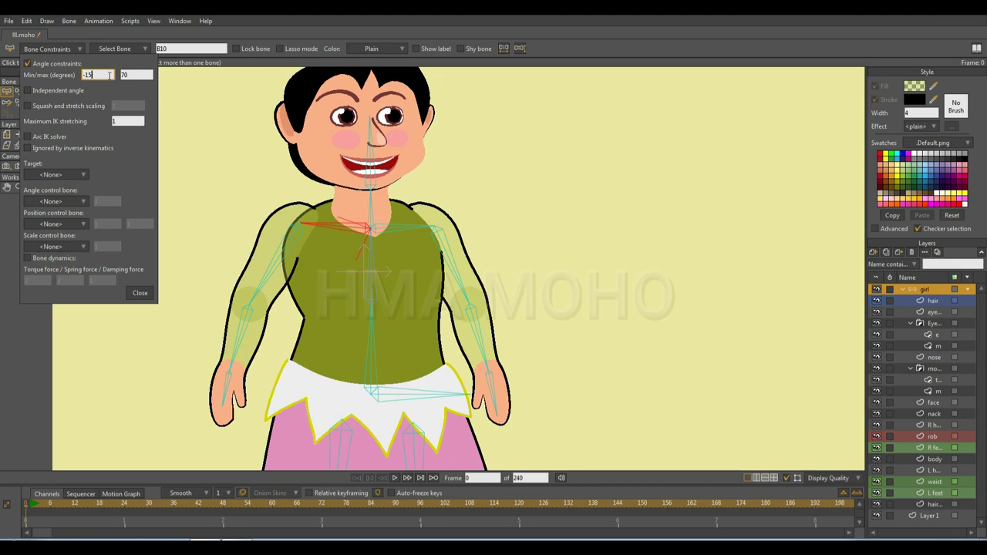
click(136, 75)
click(139, 293)
click(45, 92)
drag(333, 222, 283, 192)
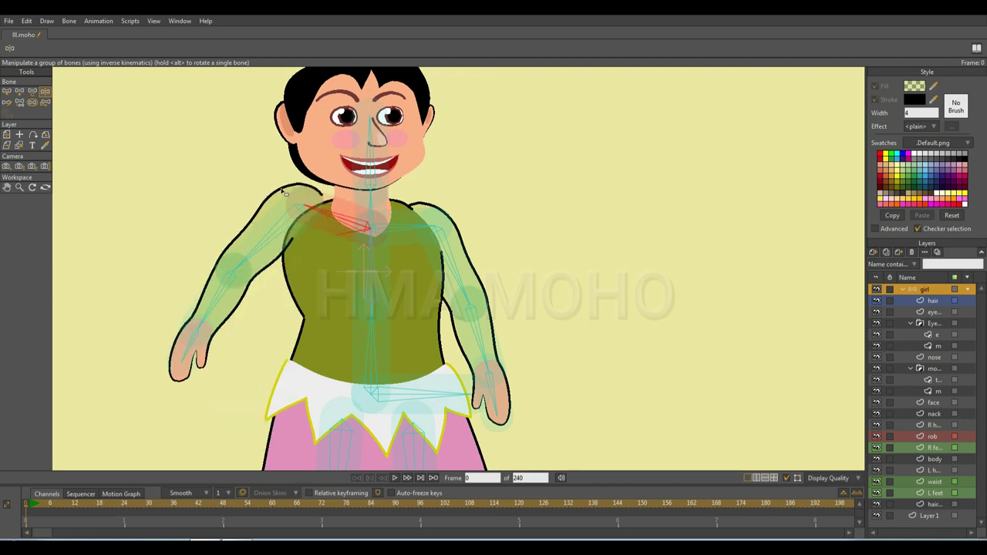
Revise the minimum and maximum angle limits of right shoulder bone B10.
click(13, 93)
click(71, 50)
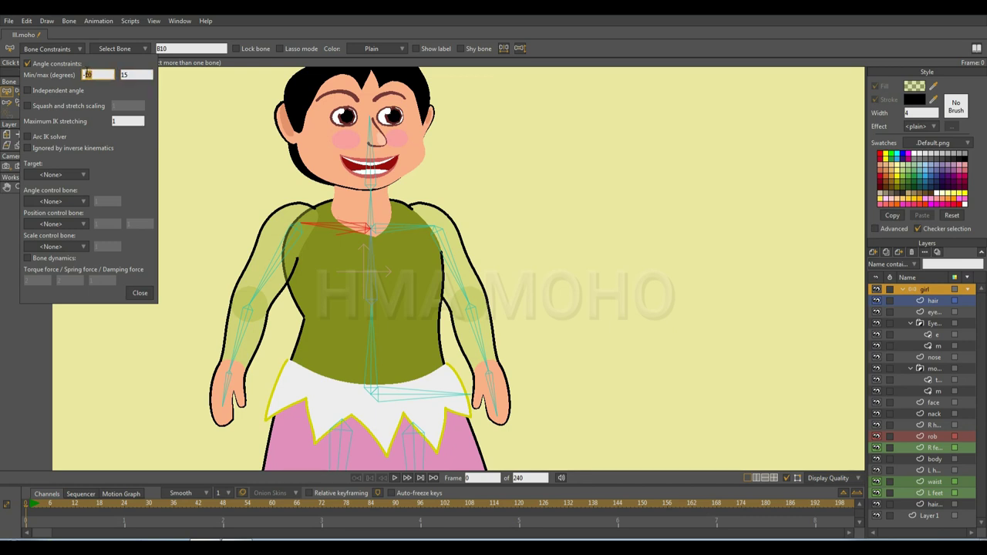
click(133, 75)
click(141, 293)
Swing the right shoulder and bend the arm with Manipulate Bones to test the revised angle limits.
click(45, 92)
drag(331, 240, 365, 302)
drag(306, 266, 282, 270)
drag(330, 231, 294, 298)
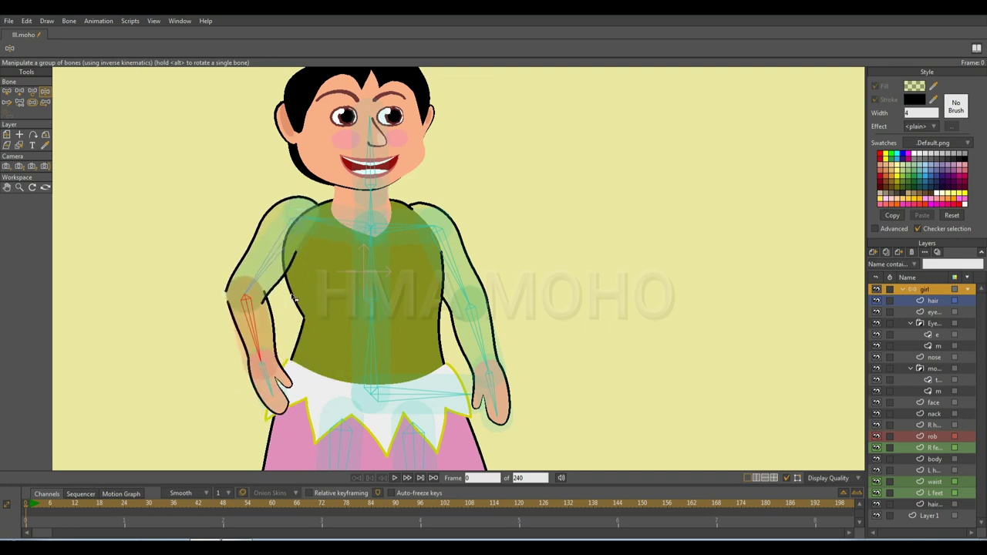
Constrain left shoulder bone B6 to angles between -7 and 5 degrees, and test the left arm's swing.
click(7, 91)
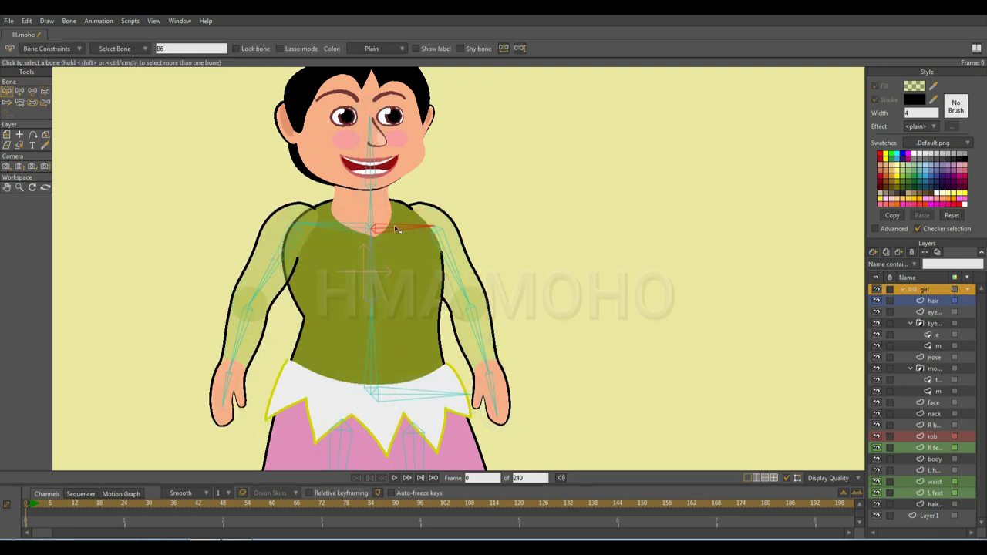
click(45, 48)
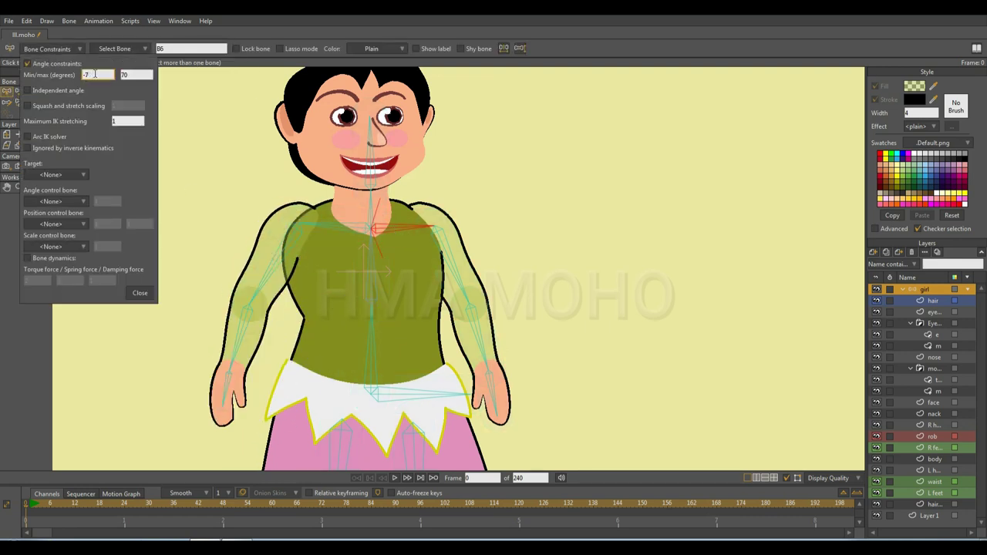
key(Tab)
text(5)
click(140, 292)
click(44, 92)
drag(414, 225, 616, 258)
click(7, 92)
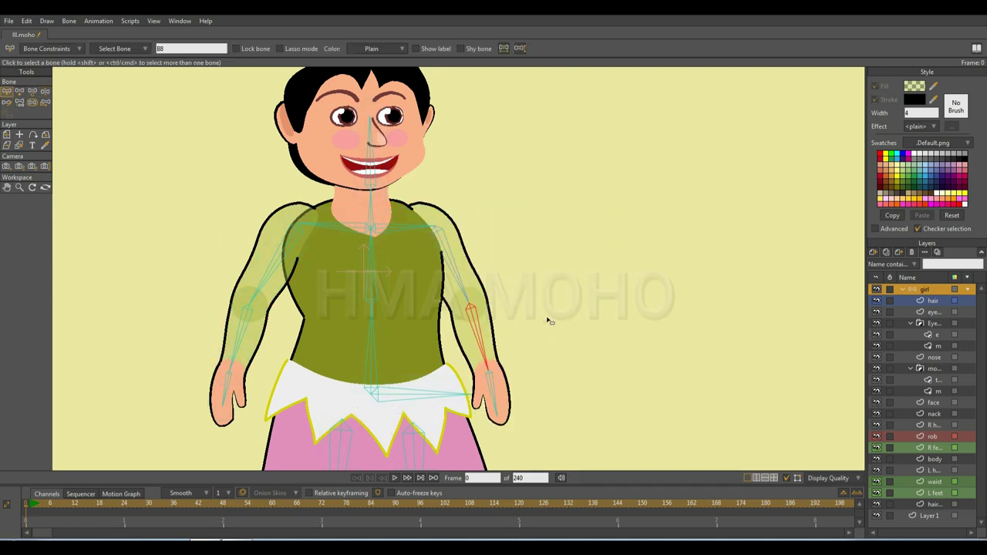
Restore the left arm's semi-transparent sleeve fill to opaque green.
click(19, 145)
click(475, 312)
click(7, 156)
click(7, 145)
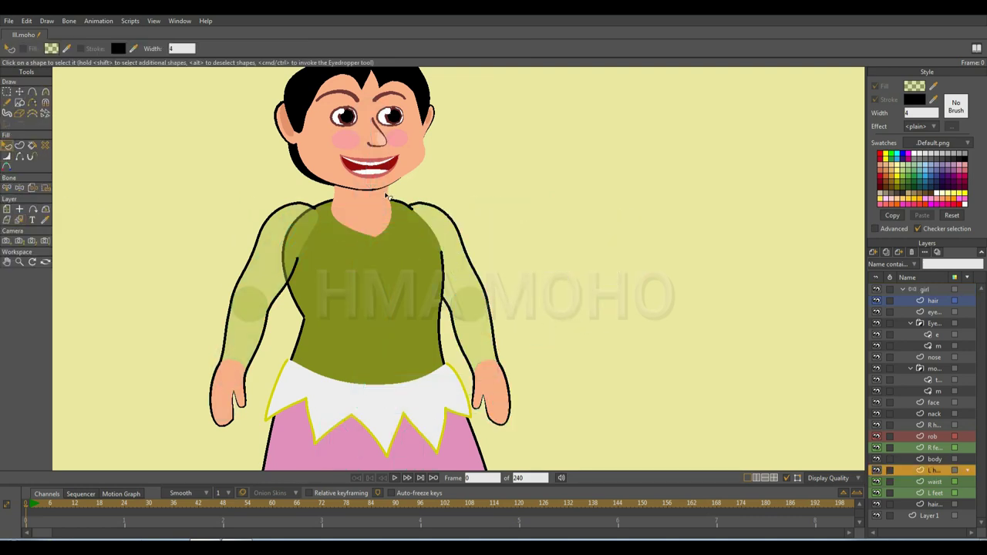
click(481, 341)
click(911, 88)
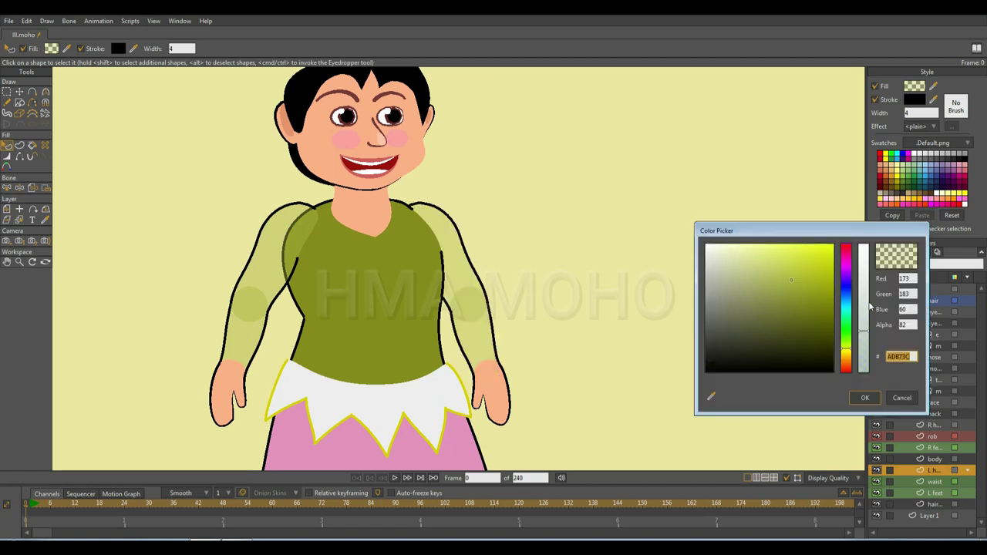
click(791, 279)
click(864, 398)
Restore the right arm's semi-transparent sleeve fill to opaque green.
click(19, 219)
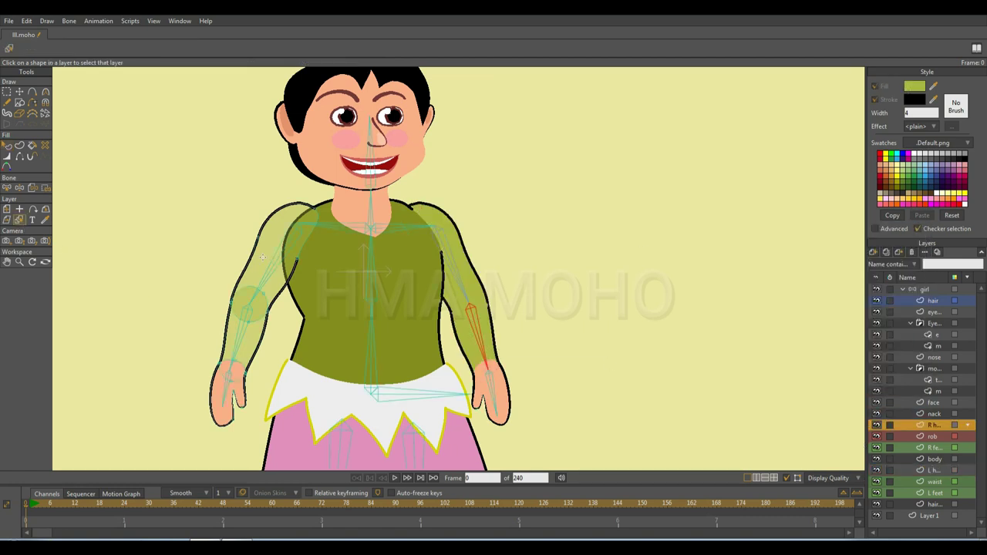
click(7, 145)
click(231, 262)
scroll(241, 287, down, 2)
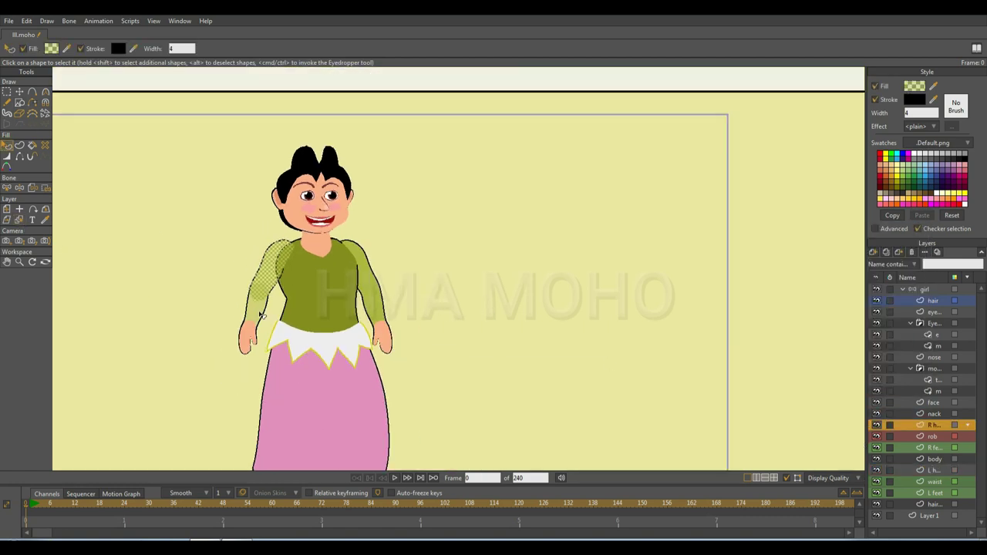
click(912, 87)
drag(865, 313, 869, 221)
click(864, 398)
click(317, 293)
scroll(317, 293, up, 2)
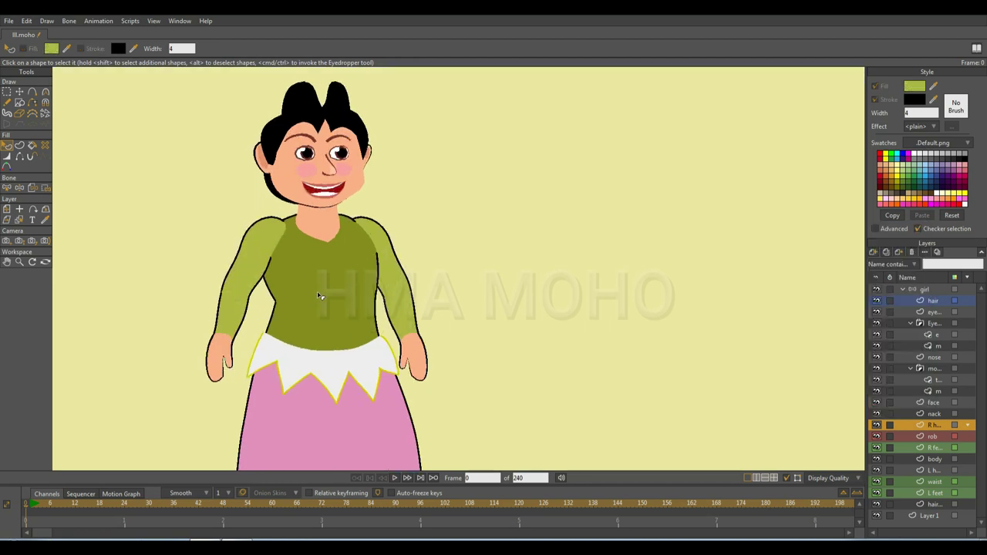
Bend the left arm on the girl layer with Manipulate Bones to check its elbow joint.
click(6, 188)
scroll(440, 254, down, 2)
scroll(451, 185, up, 3)
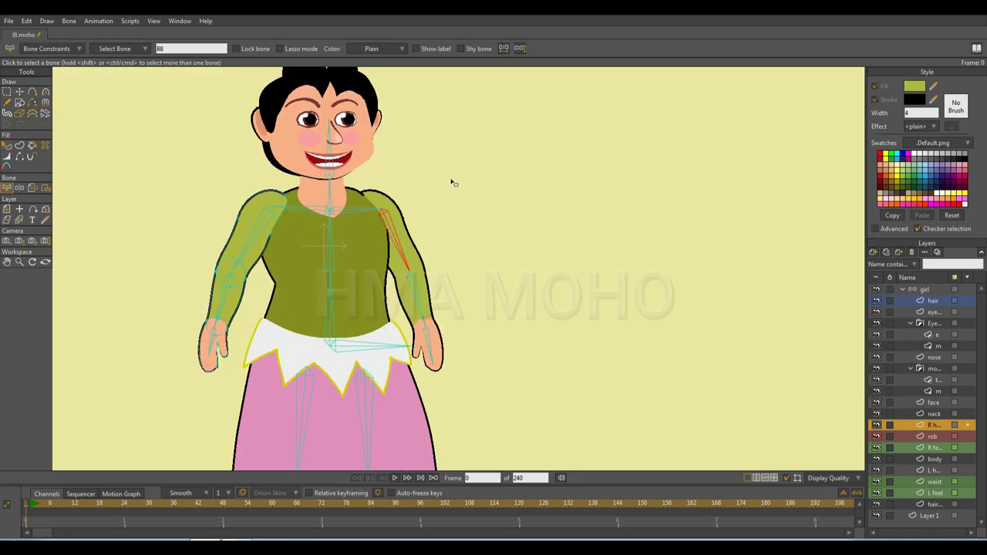
click(938, 290)
click(45, 91)
drag(401, 248, 429, 279)
scroll(429, 166, down, 3)
scroll(428, 159, up, 5)
click(7, 91)
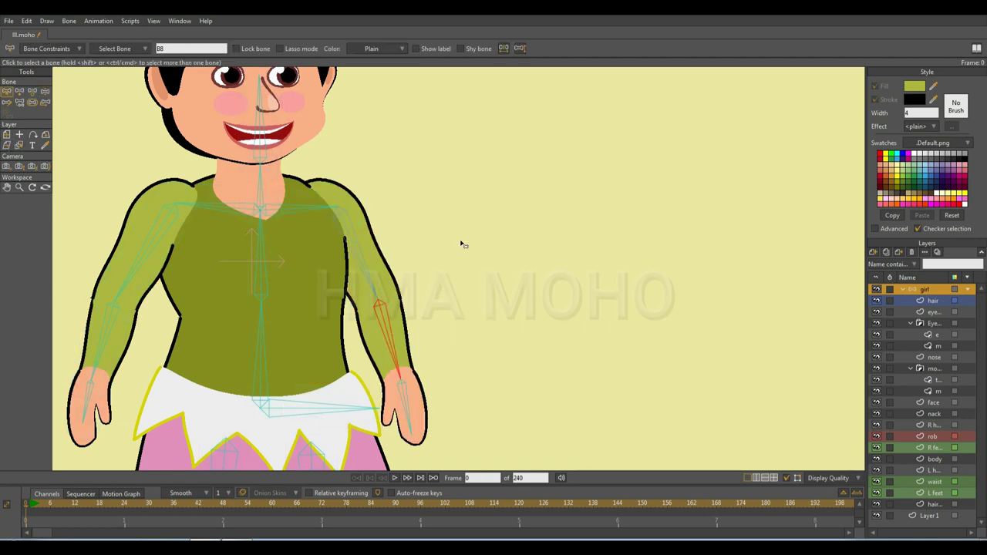
Examine the upper-arm and forearm fill shapes on the left arm's layer.
click(18, 147)
click(373, 258)
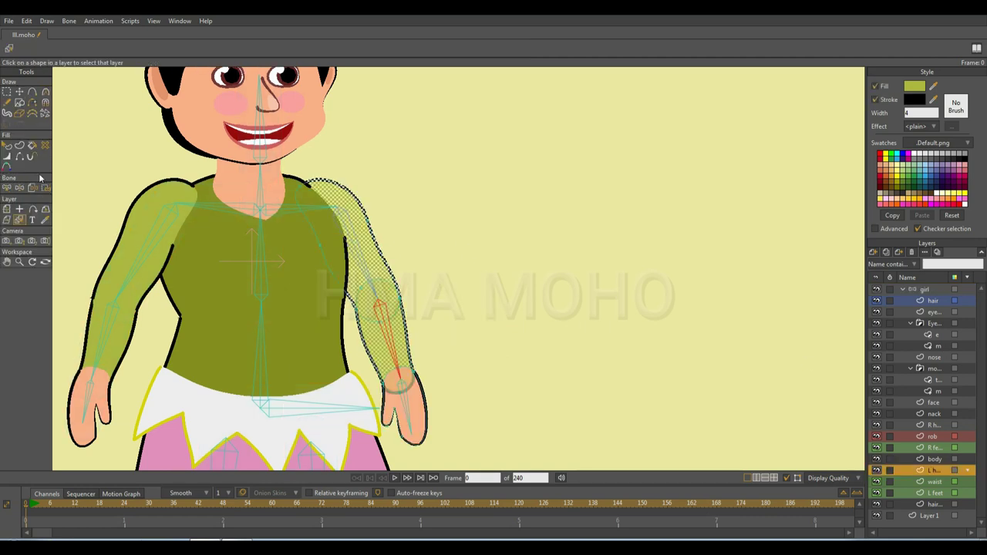
click(7, 145)
click(365, 246)
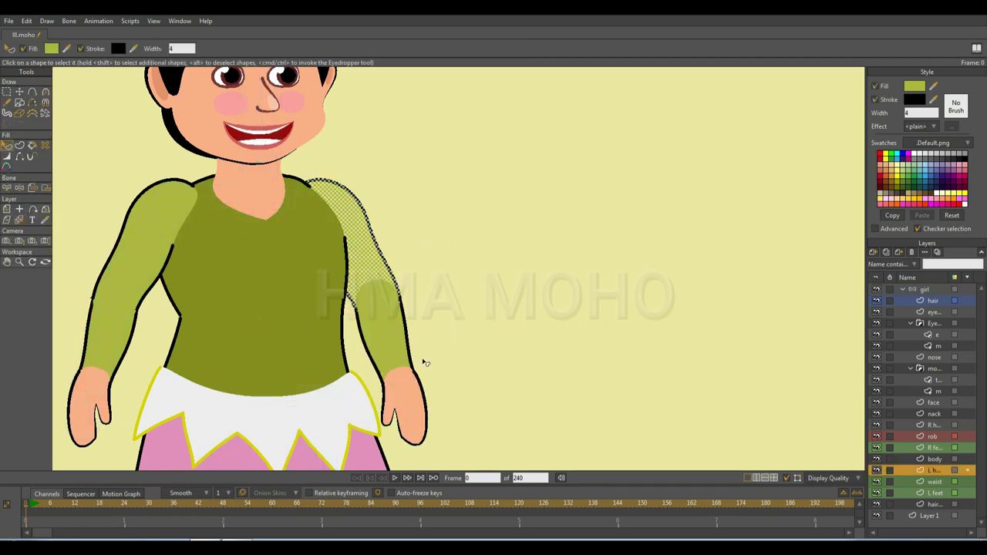
click(394, 341)
click(365, 272)
click(476, 289)
Raise and bend the left arm with Manipulate Bones to check the elbow and sleeve deformation.
click(6, 188)
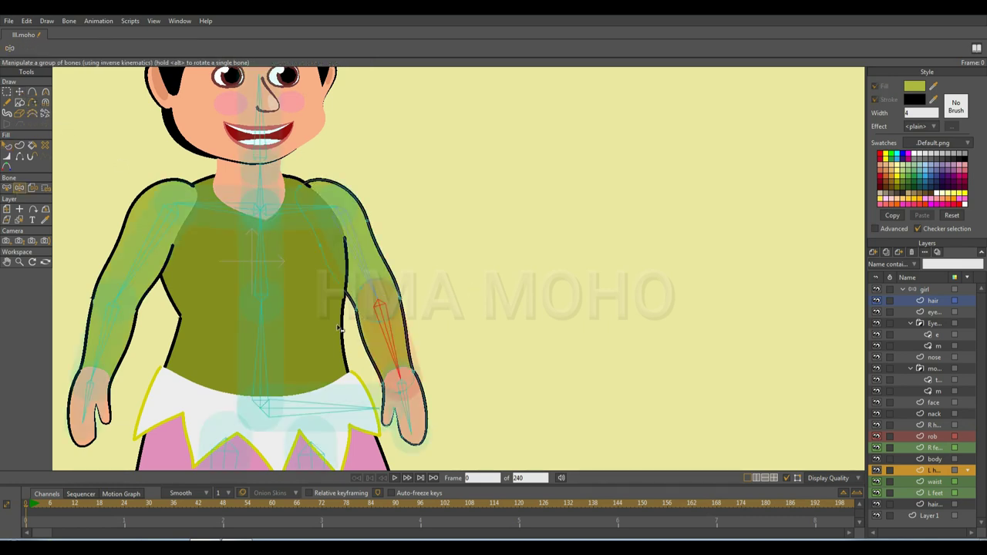
mouse_move(405, 416)
mouse_down()
mouse_move(424, 221)
mouse_move(482, 172)
mouse_move(412, 337)
mouse_move(480, 219)
mouse_move(481, 230)
mouse_move(414, 247)
mouse_move(498, 293)
mouse_move(381, 397)
mouse_move(409, 193)
mouse_move(470, 407)
mouse_move(388, 450)
mouse_move(391, 424)
mouse_up()
scroll(476, 285, down, 4)
scroll(479, 262, up, 5)
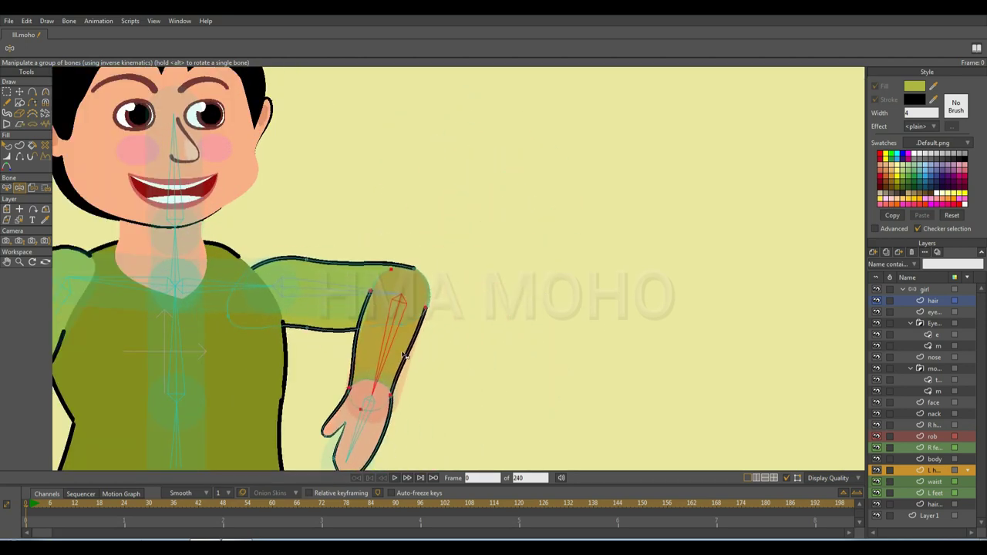
scroll(403, 352, down, 4)
drag(402, 353, 458, 413)
scroll(444, 305, down, 4)
scroll(421, 259, up, 4)
scroll(285, 280, down, 4)
click(7, 187)
scroll(434, 300, down, 4)
scroll(367, 316, up, 7)
Test the upper body and head movement on the girl layer with Manipulate Bones.
click(283, 303)
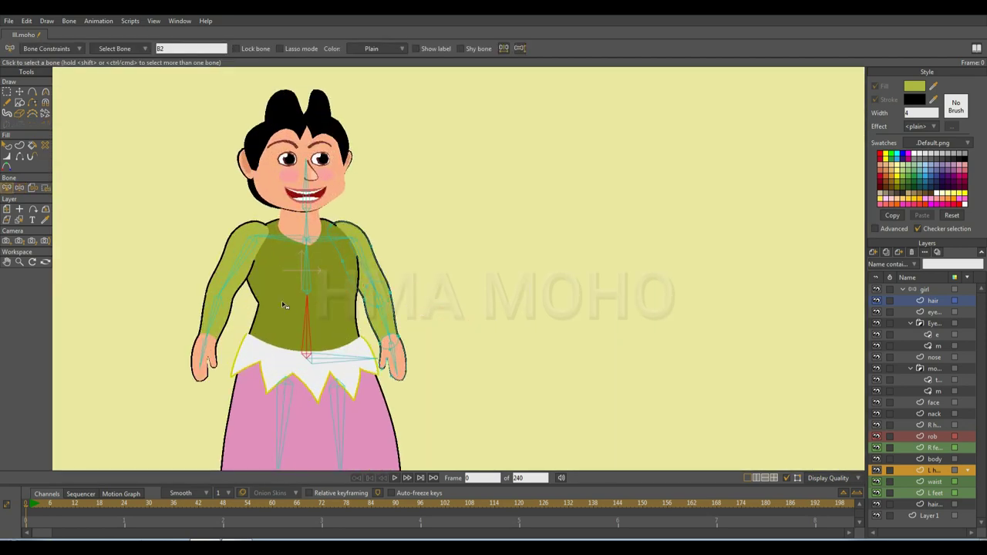
click(20, 92)
scroll(249, 206, up, 4)
click(913, 291)
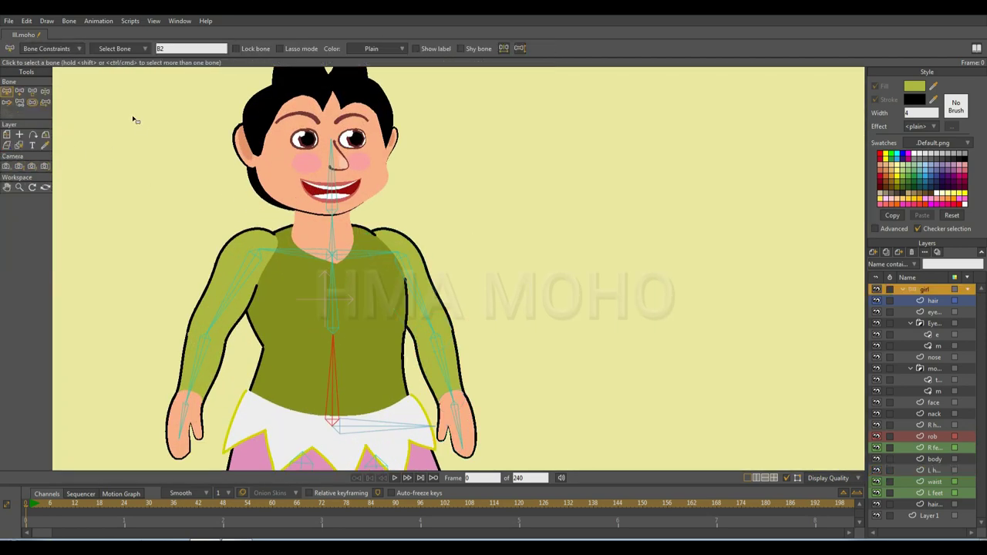
click(45, 92)
scroll(408, 189, up, 4)
mouse_move(260, 279)
mouse_down()
mouse_move(253, 282)
mouse_move(275, 284)
mouse_up()
scroll(409, 289, down, 5)
scroll(402, 289, up, 5)
mouse_move(334, 258)
mouse_down()
mouse_move(359, 262)
mouse_move(333, 258)
mouse_up()
drag(351, 189, 337, 244)
Bind the upper points of the neck layer to the head bone, and tilt the head to test it.
click(299, 261)
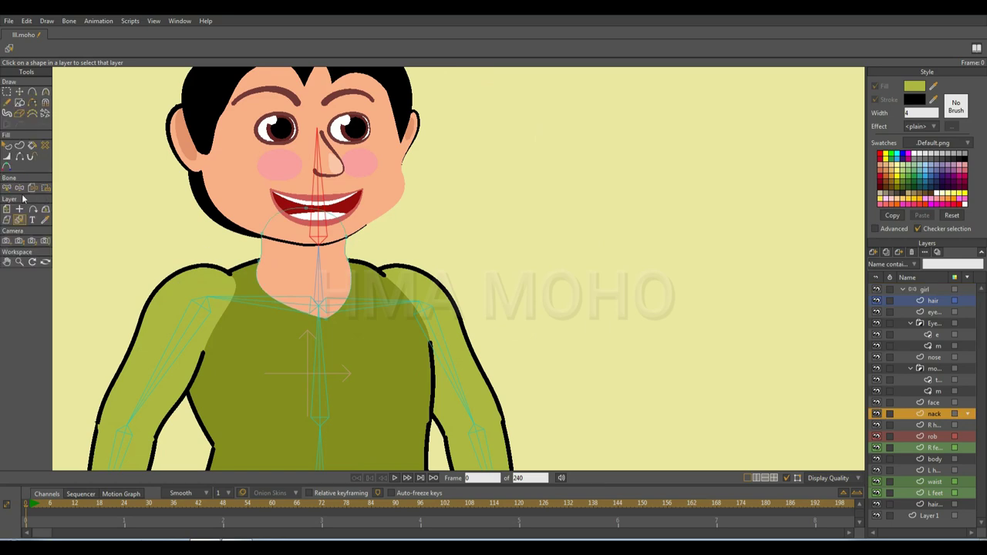
click(20, 157)
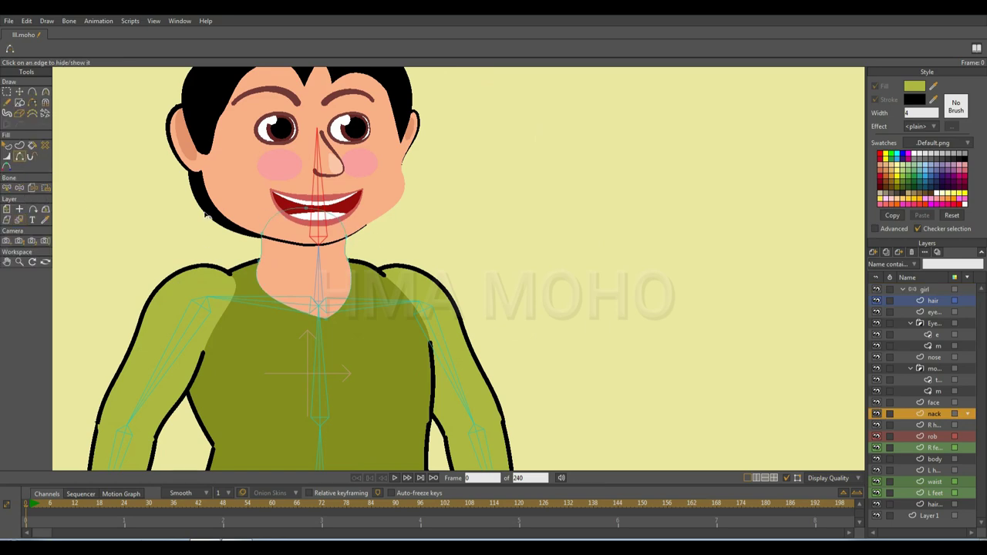
click(20, 187)
drag(316, 185, 310, 161)
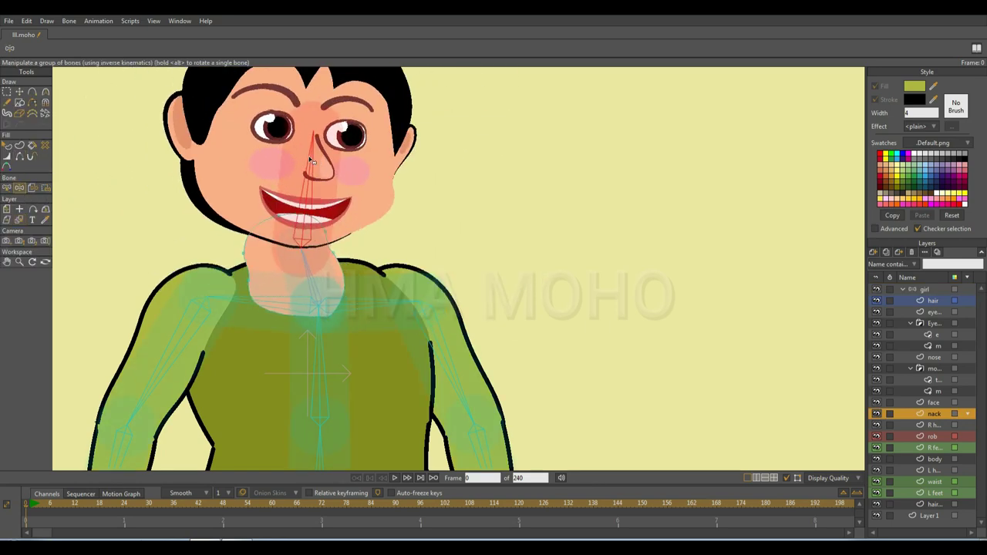
click(45, 187)
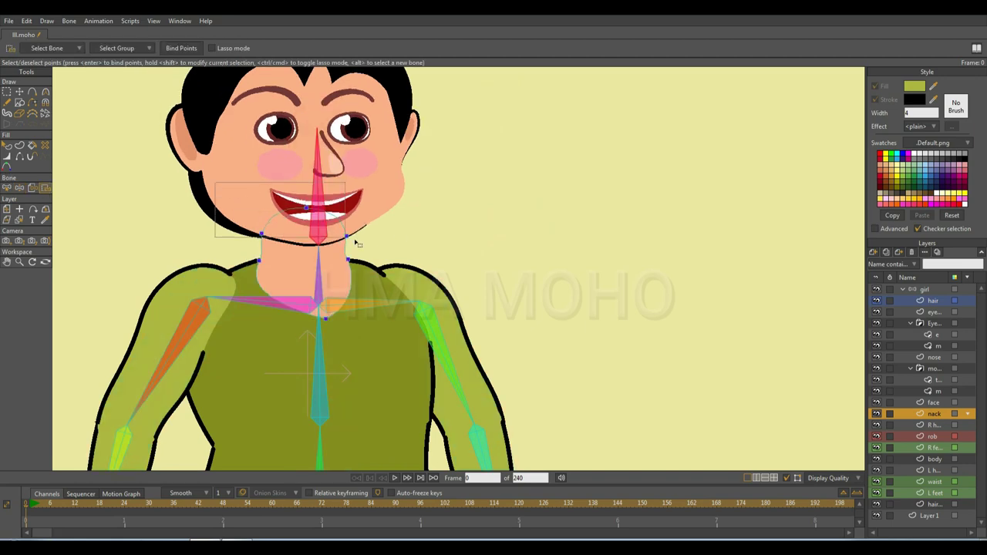
click(20, 188)
drag(315, 165, 310, 83)
scroll(320, 88, down, 6)
scroll(318, 112, up, 5)
drag(326, 116, 273, 149)
scroll(366, 192, down, 2)
click(370, 232)
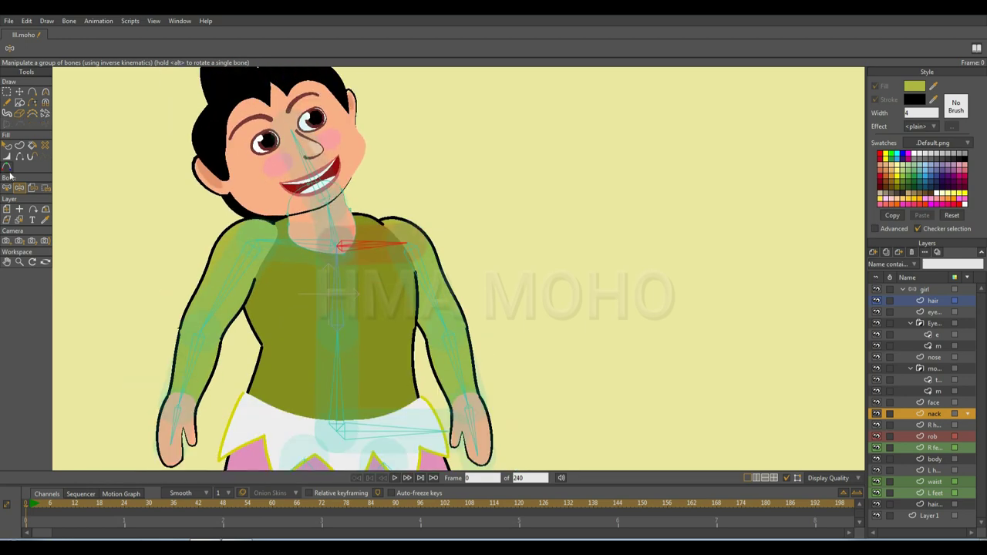
Bind the neck's lower points to chest bone B3, and test the neck by moving the head and neck bones.
click(6, 187)
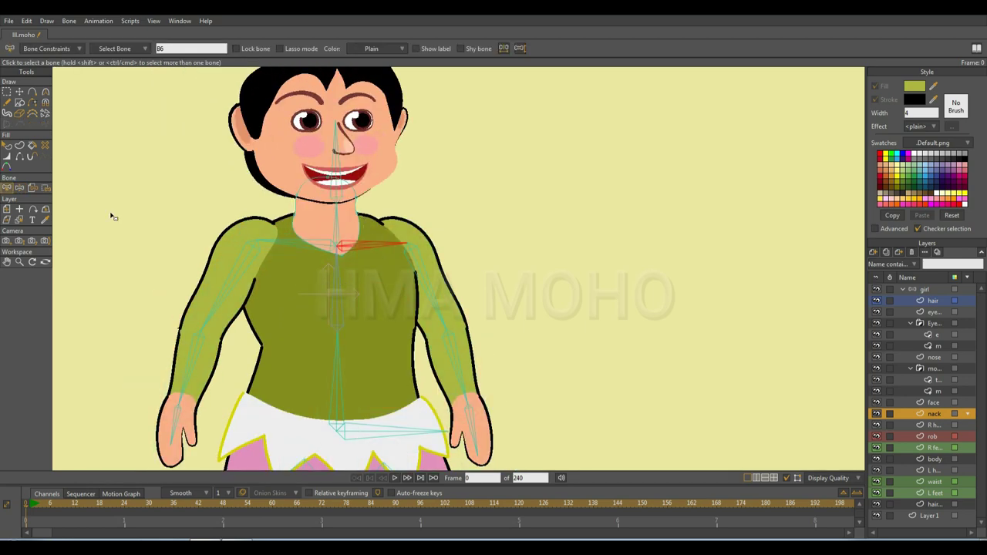
click(337, 279)
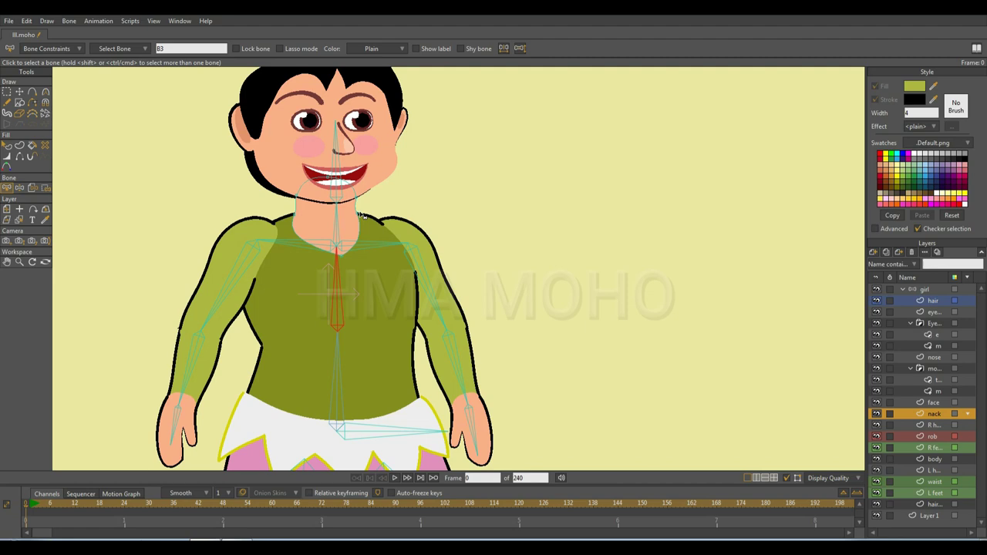
click(44, 188)
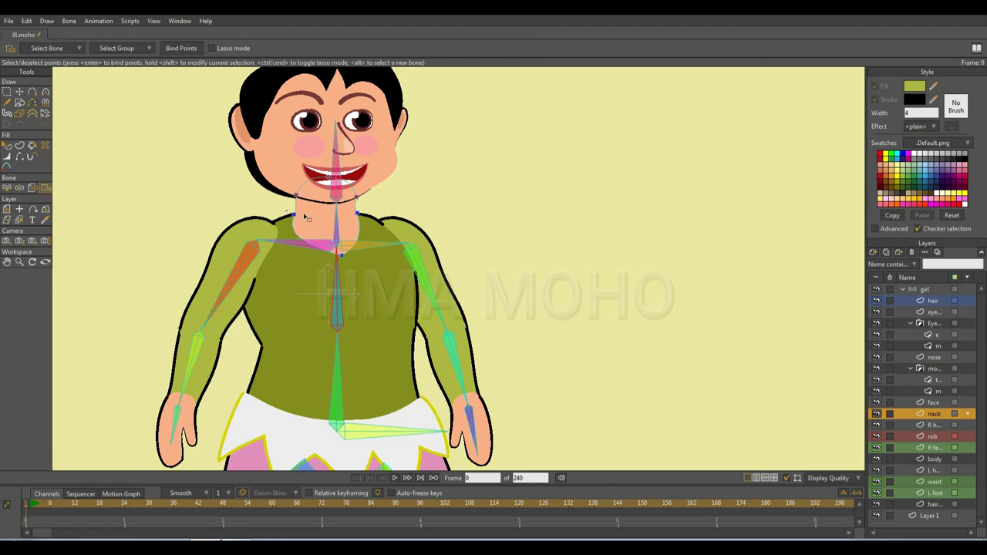
click(187, 50)
click(20, 188)
drag(338, 119, 370, 82)
scroll(320, 96, down, 2)
scroll(331, 131, up, 4)
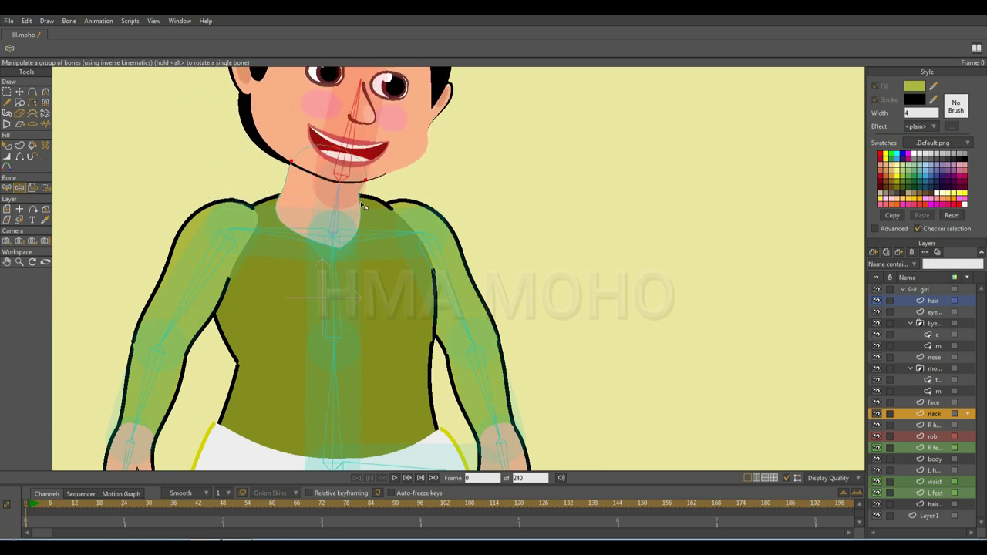
scroll(360, 205, down, 3)
drag(375, 122, 353, 126)
drag(357, 219, 357, 202)
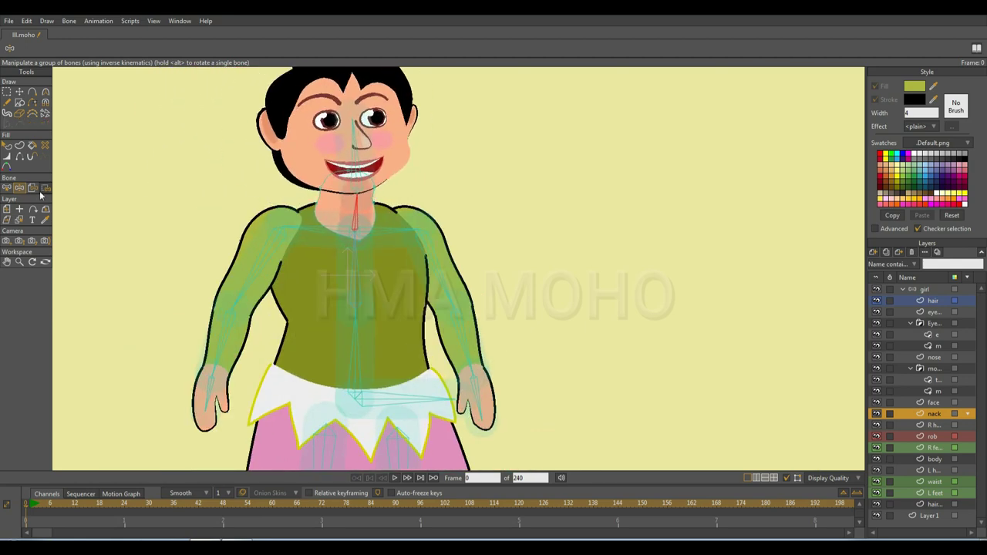
Reposition the neck's edge points and adjust their curve handles to smooth and round the neckline.
click(6, 188)
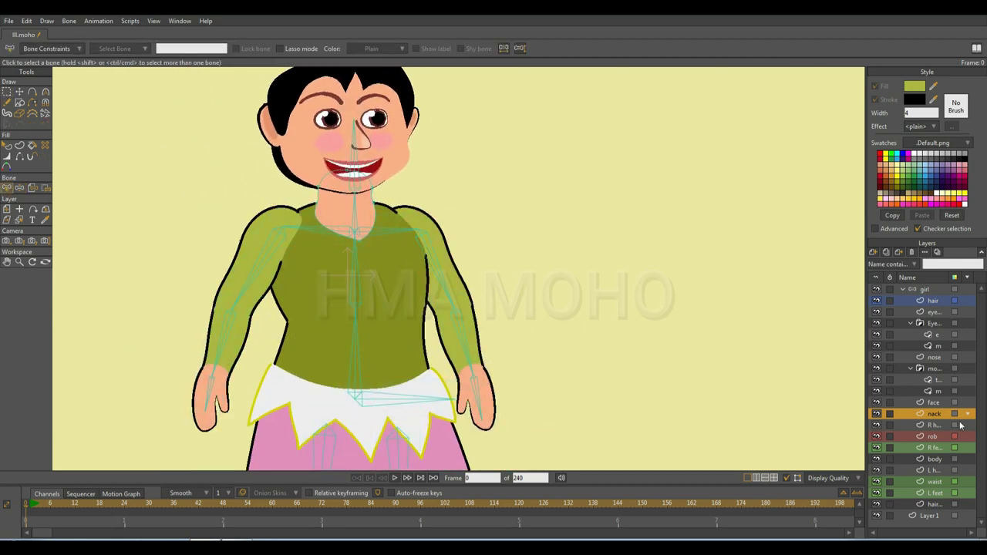
click(21, 218)
click(21, 91)
scroll(348, 218, up, 5)
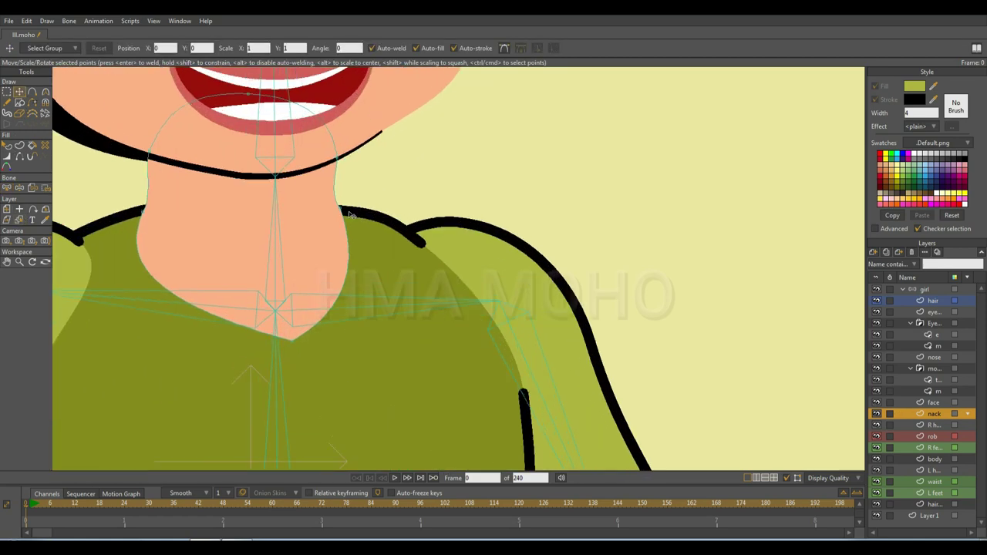
scroll(348, 219, down, 4)
drag(232, 216, 228, 240)
click(46, 92)
scroll(235, 206, up, 1)
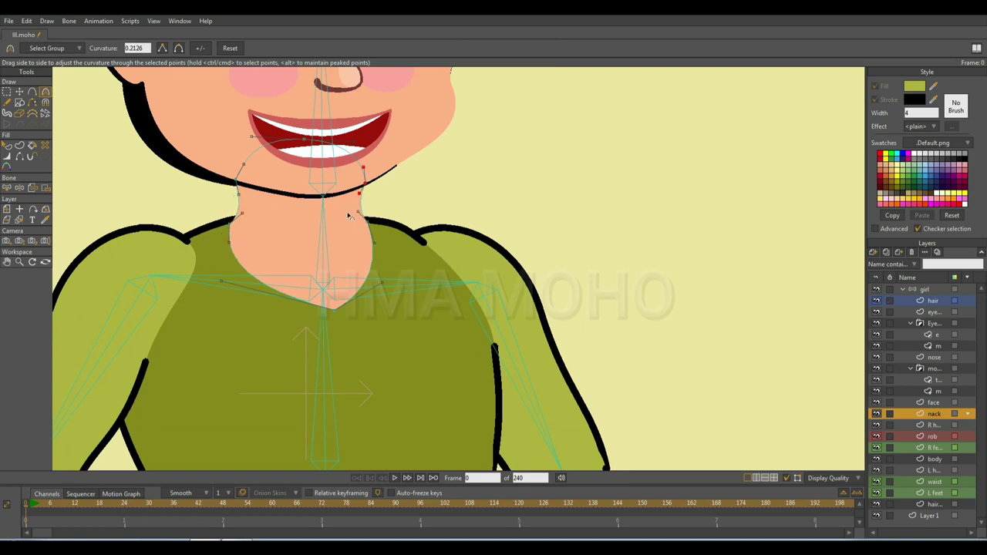
drag(387, 245, 391, 251)
drag(225, 283, 228, 299)
drag(385, 285, 403, 305)
scroll(403, 306, down, 5)
click(7, 146)
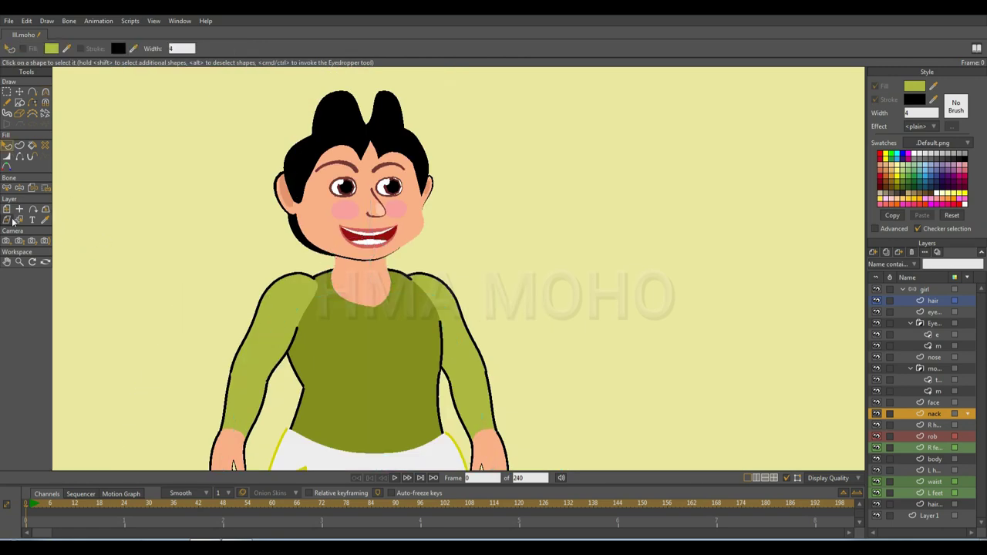
Tilt the head with Manipulate Bones to test the reshaped neck.
click(19, 188)
scroll(436, 219, down, 3)
scroll(411, 269, up, 2)
drag(388, 248, 429, 201)
scroll(430, 201, down, 3)
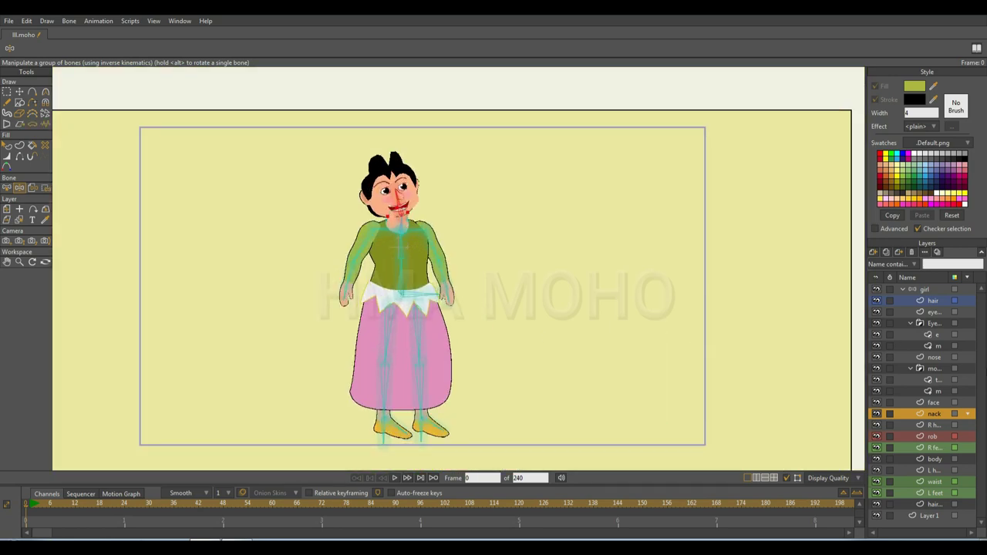
Pose the hips, legs, right arm and torso on the girl layer to test the whole rig.
click(941, 290)
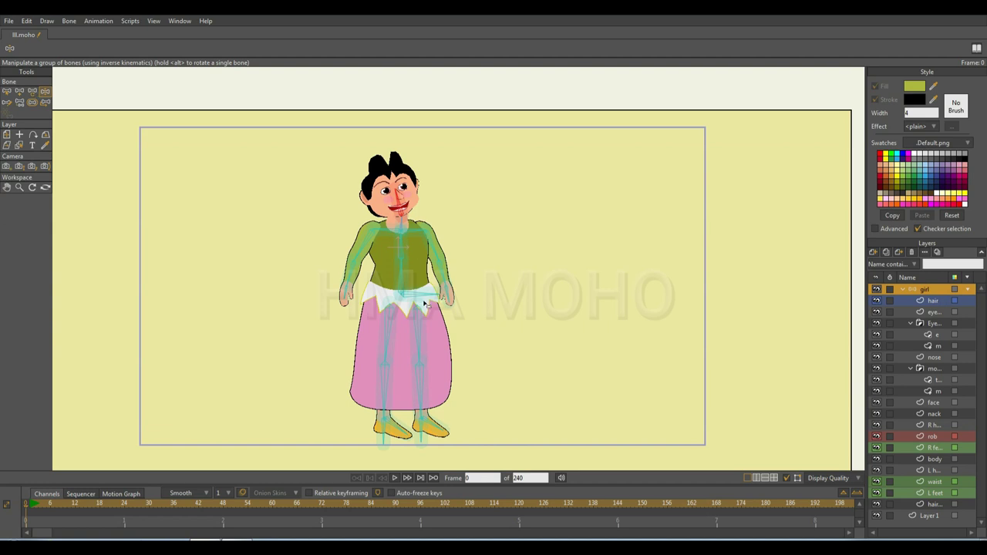
drag(424, 304, 340, 237)
drag(306, 218, 264, 182)
drag(342, 231, 360, 250)
scroll(379, 258, up, 3)
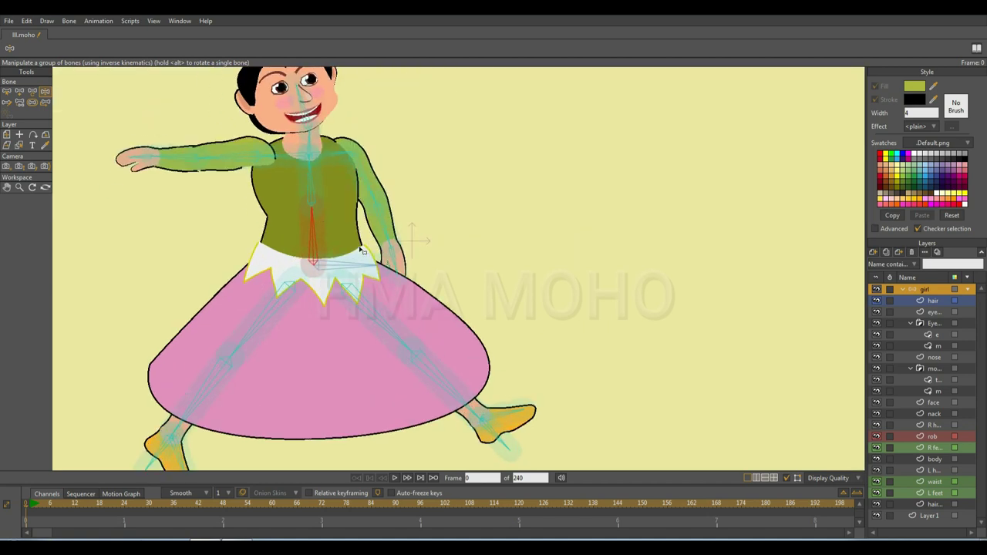
Bind the upper corner points of the white waist frill on the rob layer to spine bone B2, and bend the torso to test.
click(19, 144)
scroll(449, 344, up, 3)
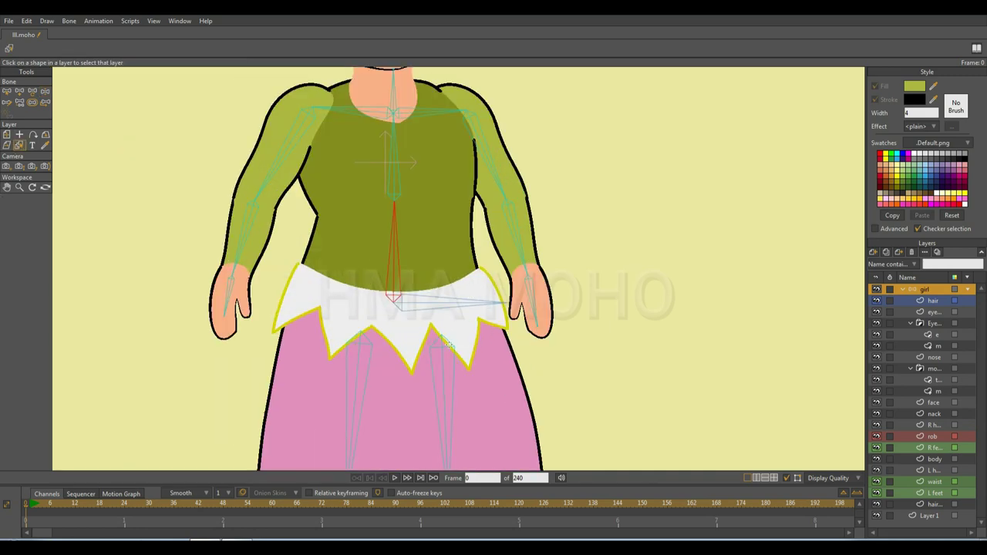
click(473, 289)
key(i)
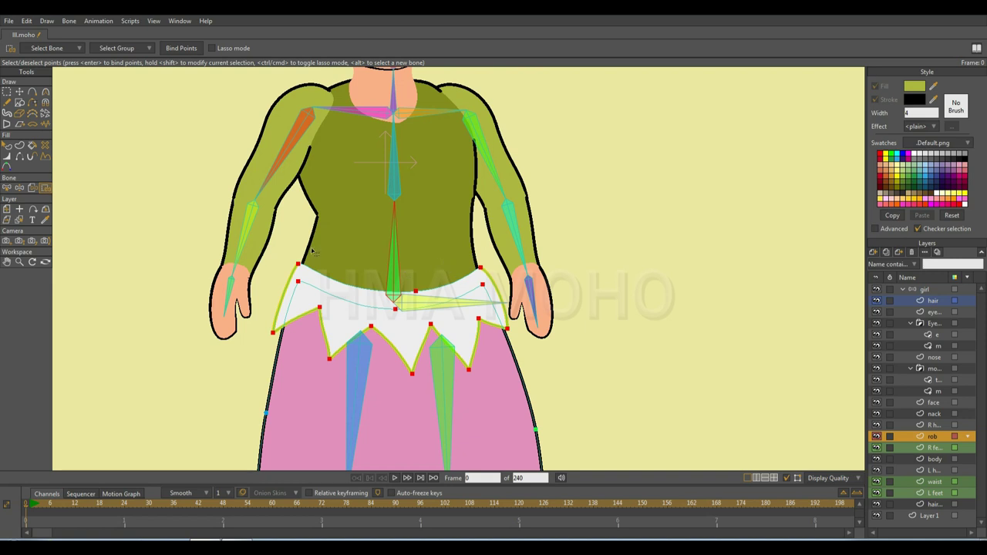
drag(285, 250, 318, 291)
mouse_move(475, 261)
mouse_down()
mouse_move(496, 294)
mouse_move(483, 260)
mouse_move(473, 290)
mouse_up()
drag(456, 252, 494, 297)
click(20, 188)
drag(393, 254, 444, 235)
scroll(428, 226, down, 3)
Bind the side points of the white waist frill to spine bone B2, and lean the torso to test the waist.
click(45, 188)
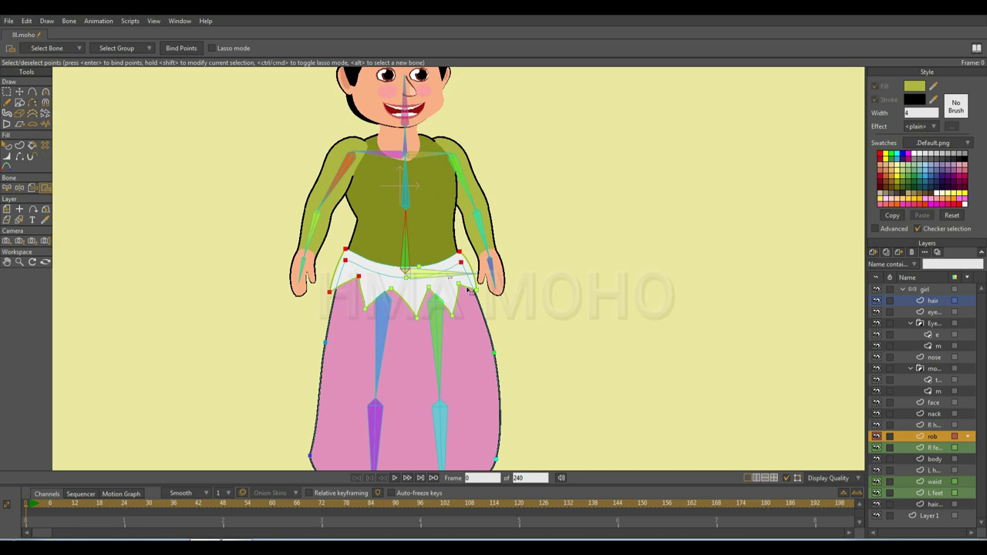
key(Return)
key(z)
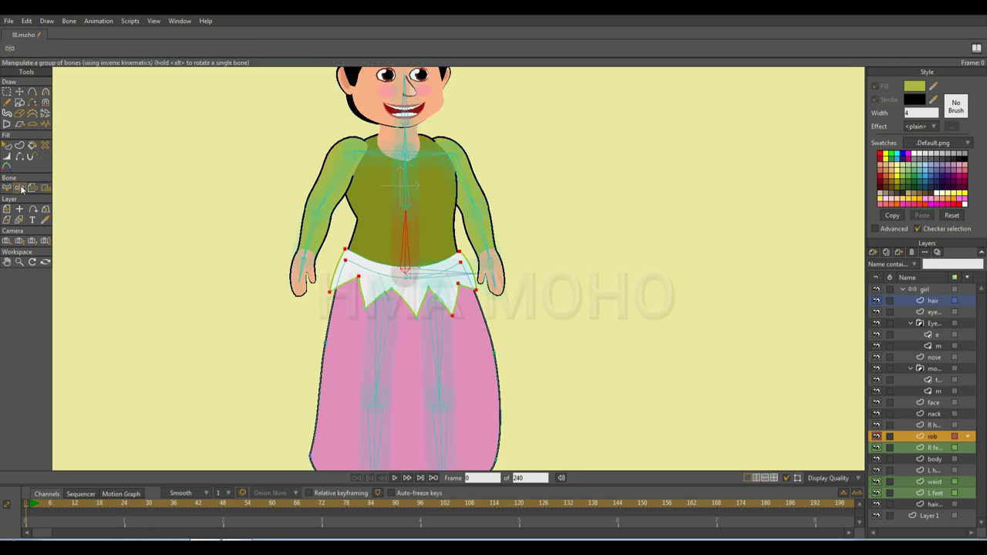
drag(413, 242, 378, 201)
scroll(393, 219, down, 4)
drag(397, 261, 313, 218)
Shift the character's body with the horizontal hip bone on the girl layer to test the finished rig.
click(7, 187)
scroll(434, 317, down, 4)
scroll(437, 374, up, 3)
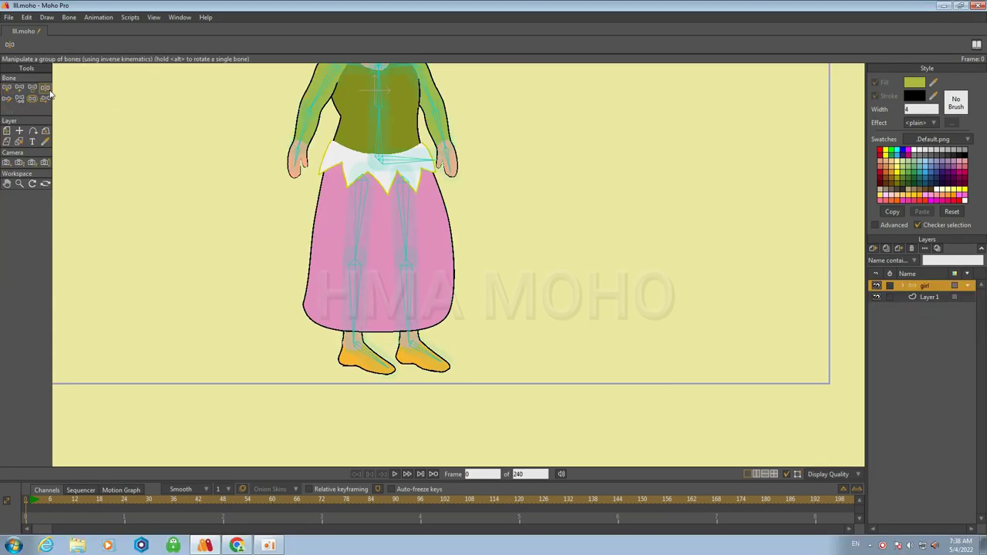
drag(418, 158, 440, 156)
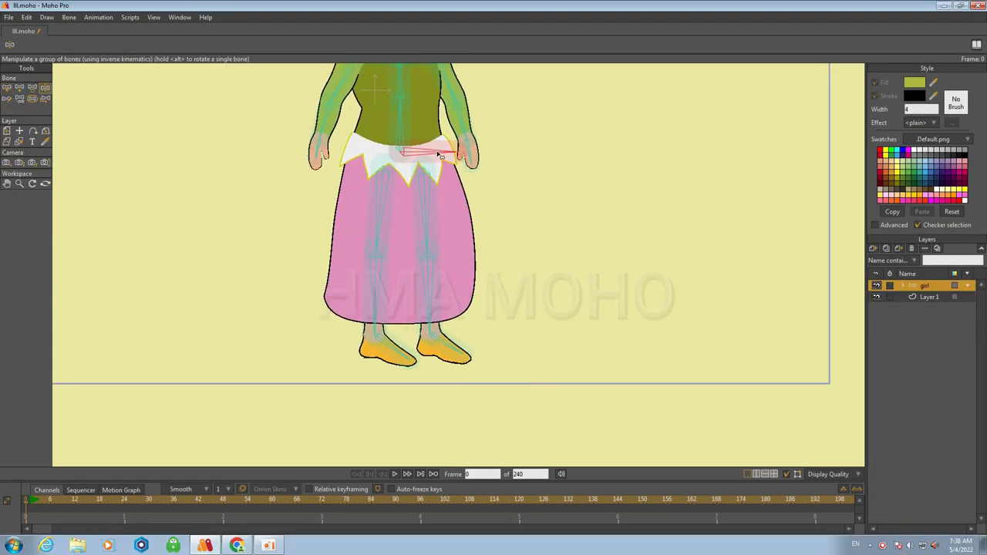
scroll(463, 307, down, 3)
scroll(497, 259, up, 2)
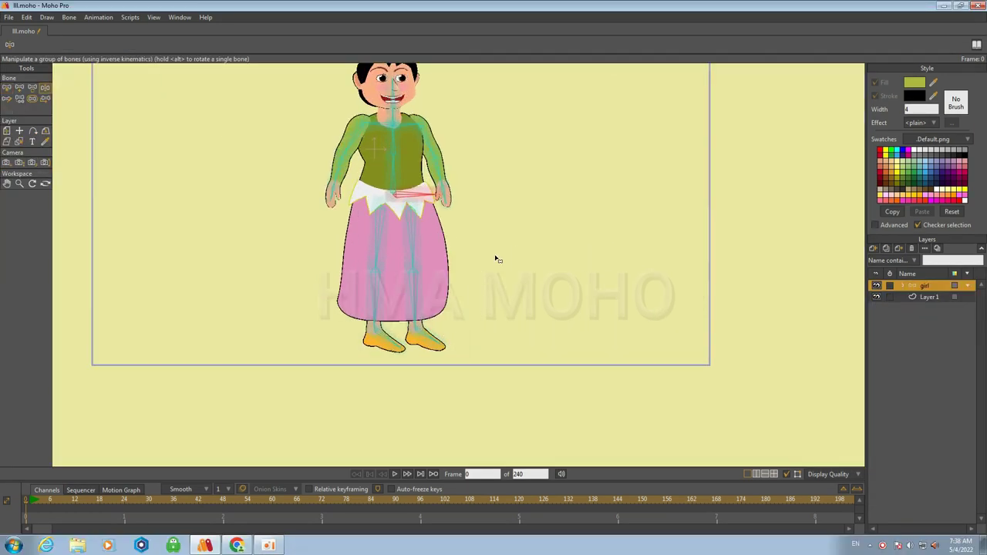
Add a short, unparented vertical bone below each ankle as a target for the legs.
click(19, 91)
click(5, 87)
click(485, 228)
click(21, 88)
scroll(387, 397, up, 1)
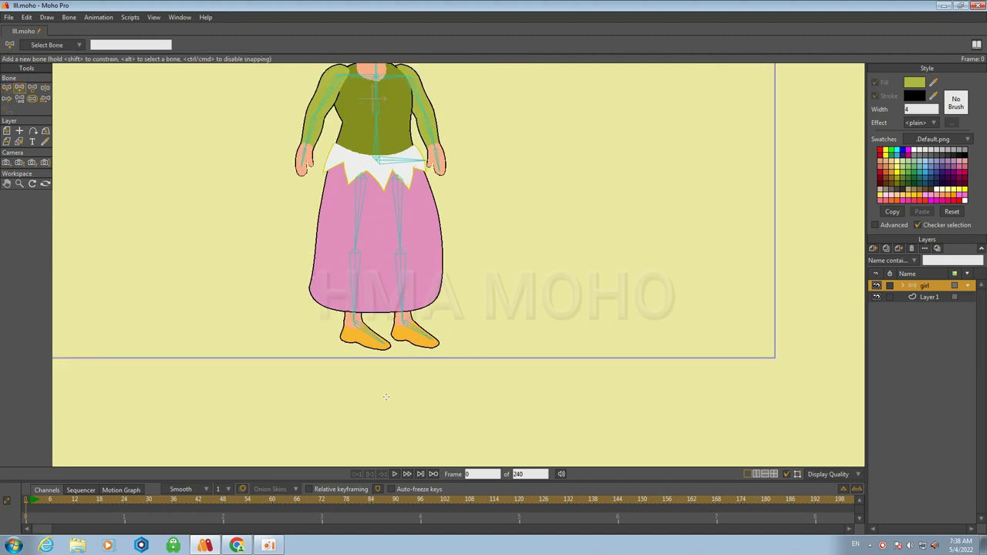
scroll(396, 372, up, 2)
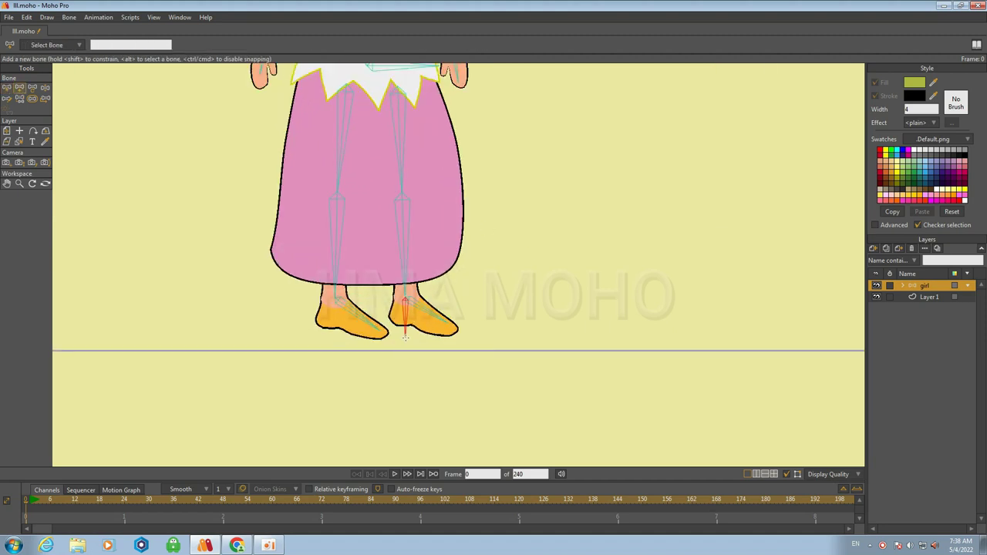
click(525, 244)
Rename the new target bones below the character's left and right ankles as L 1 and R 1.
click(6, 87)
scroll(434, 346, down, 2)
click(431, 336)
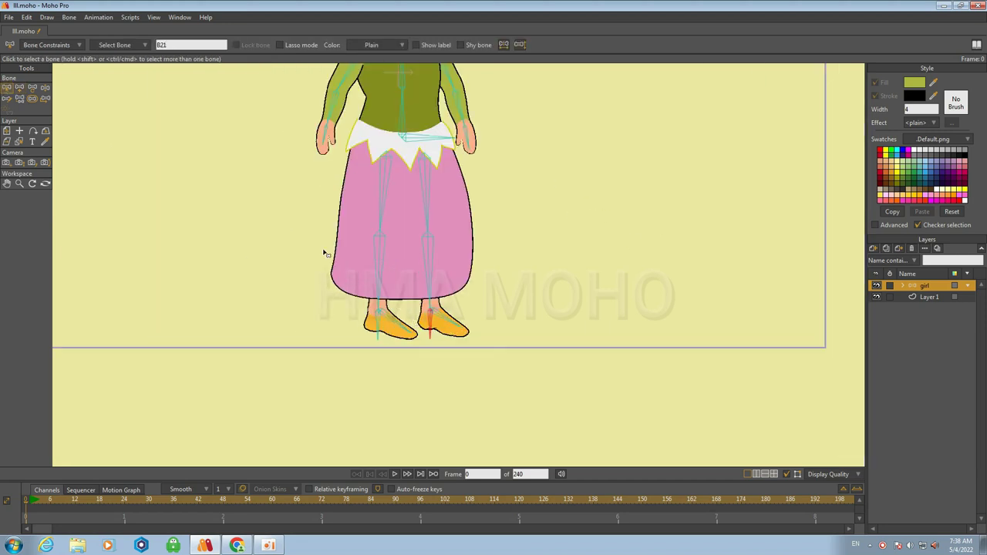
drag(163, 46, 143, 48)
click(425, 359)
click(379, 330)
text(R1)
key(Return)
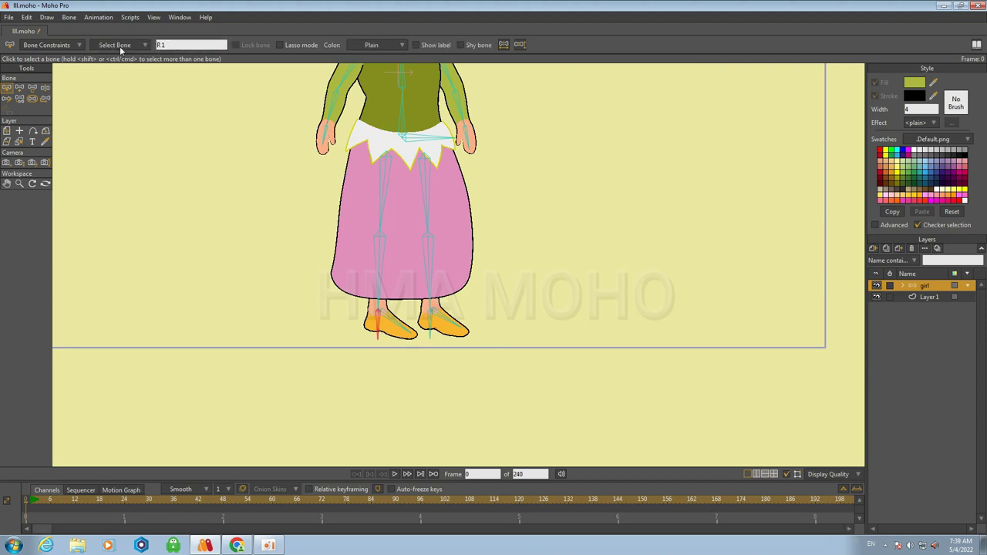
Set target bone R 1 as the target of the character's right shin bone R1.
click(379, 263)
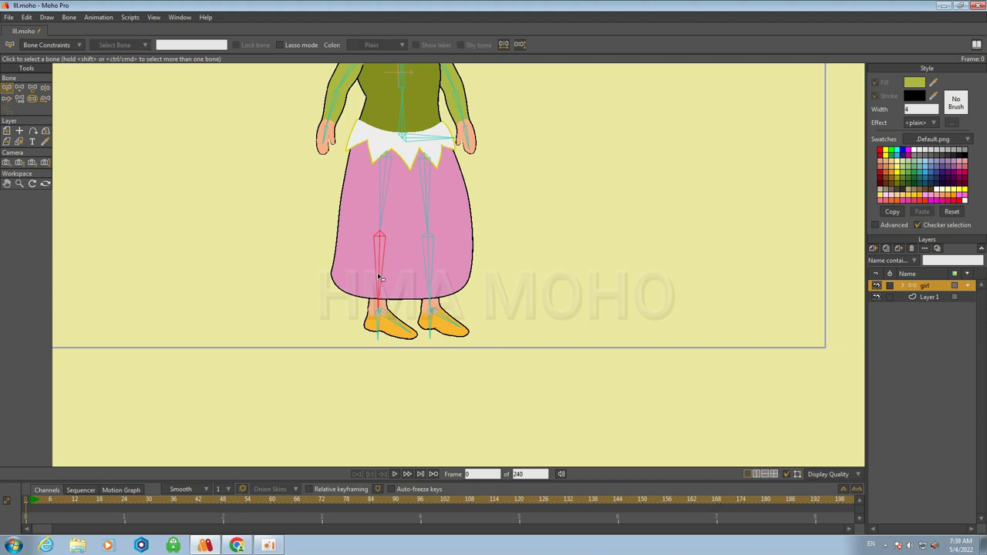
click(65, 46)
click(62, 172)
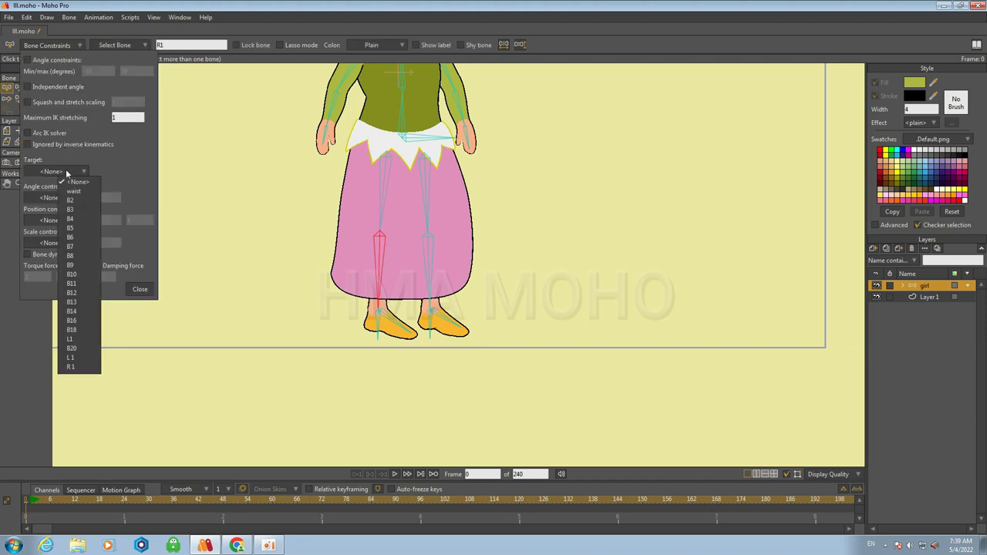
click(73, 369)
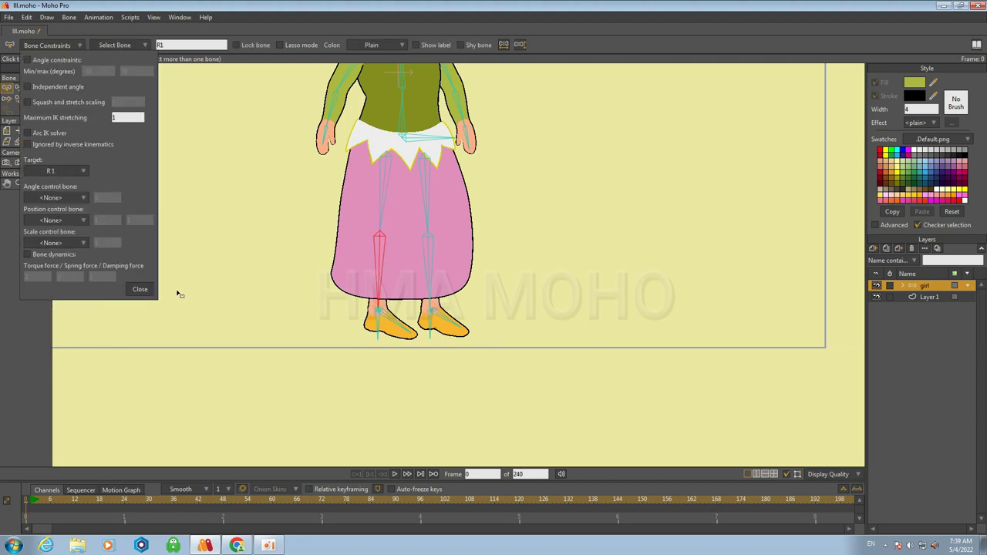
click(139, 290)
scroll(382, 309, up, 4)
scroll(341, 304, down, 5)
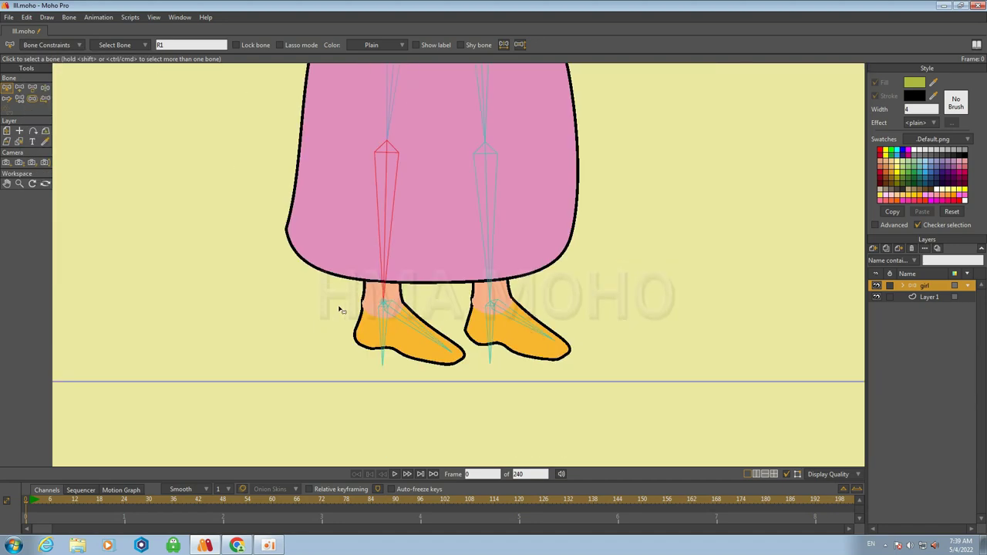
Move the body with the waist bone to test the right leg's target.
click(263, 295)
click(44, 88)
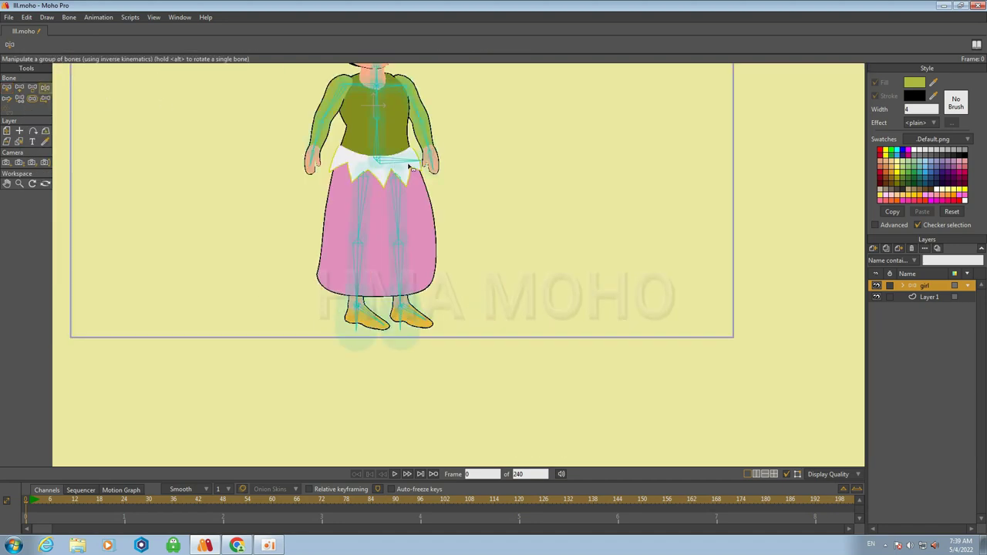
drag(411, 168, 416, 196)
key(b)
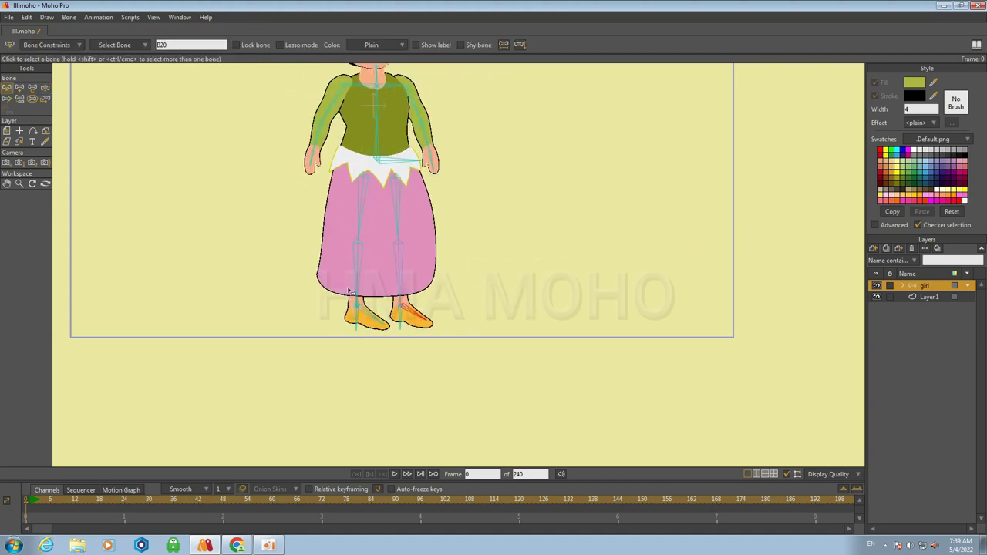
Set target bone L 1 as the target of the character's left shin bone L1.
click(246, 264)
click(52, 45)
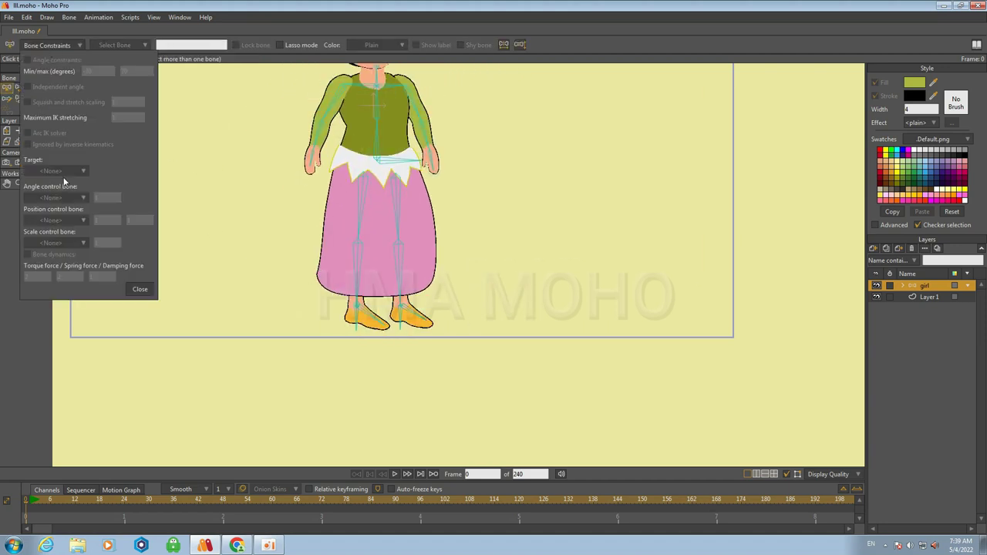
click(397, 270)
click(72, 171)
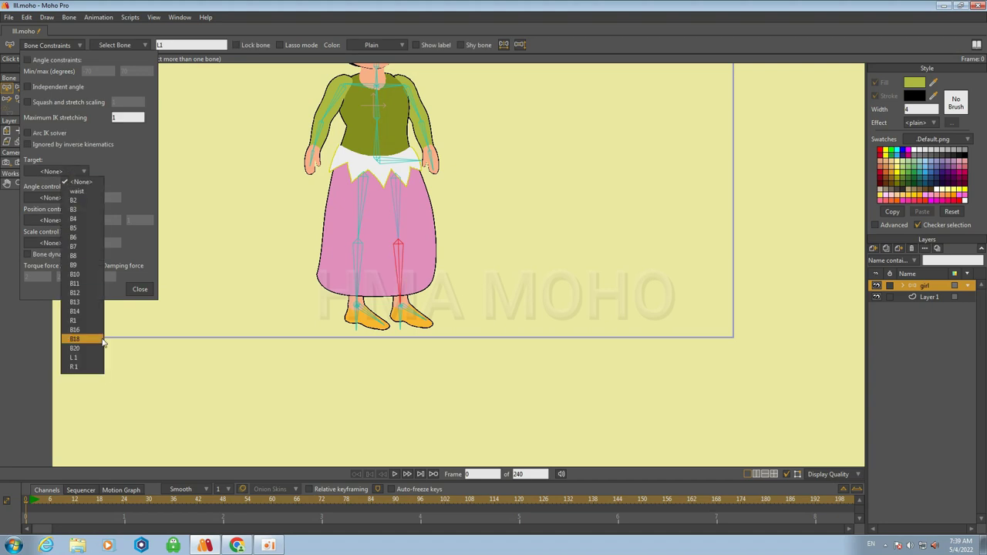
click(80, 358)
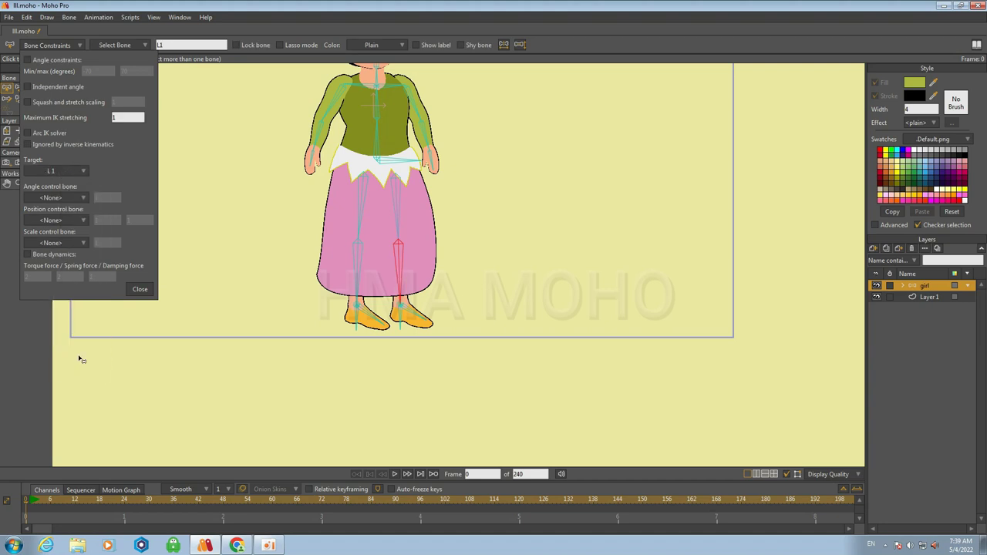
click(135, 291)
Move the body with the waist bone to test that both feet stay planted on their targets.
click(45, 88)
drag(400, 162, 384, 290)
scroll(327, 193, down, 5)
scroll(327, 193, up, 3)
scroll(355, 210, down, 3)
scroll(356, 209, up, 2)
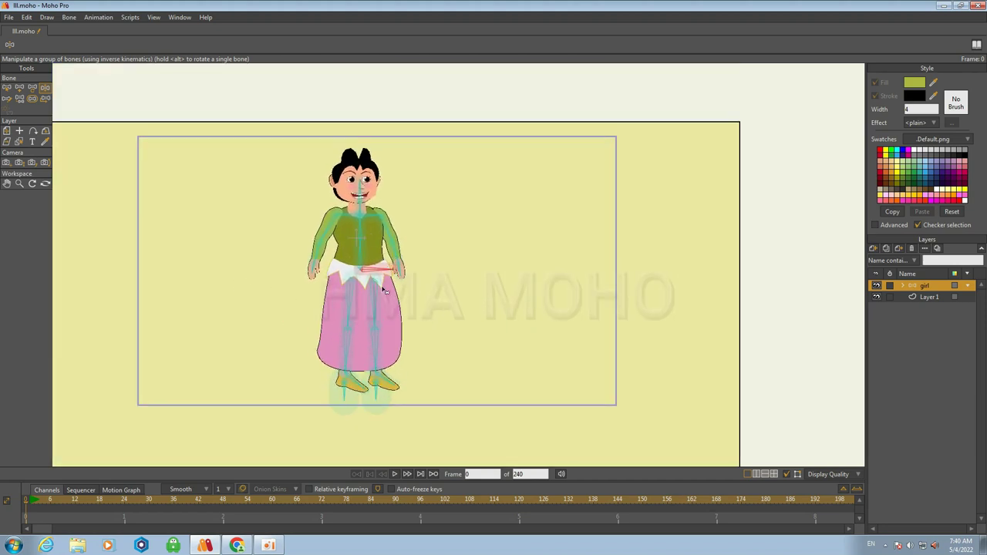
Pose both legs with the foot target bones and shift the waist bone to test the leg bending.
scroll(382, 339, down, 2)
scroll(387, 351, up, 1)
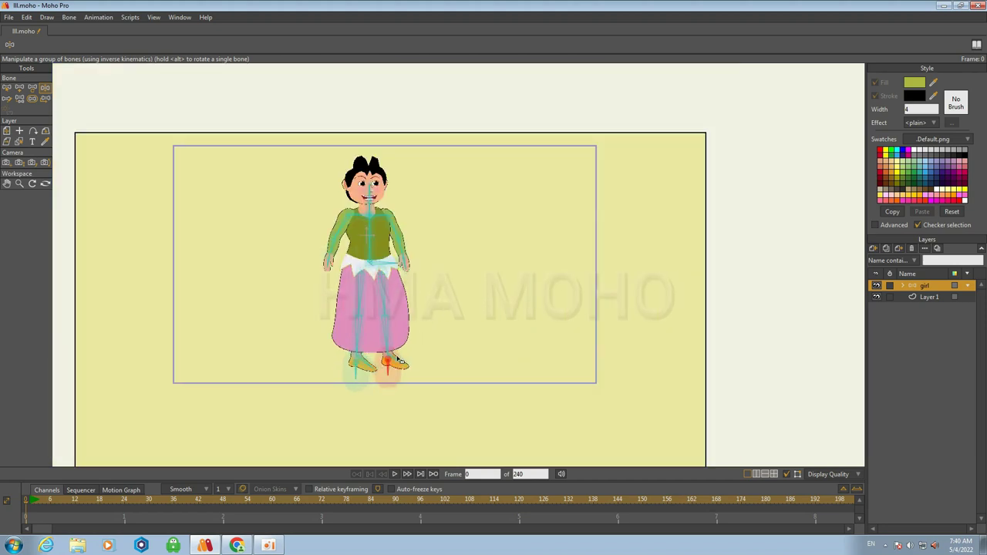
drag(385, 359, 363, 354)
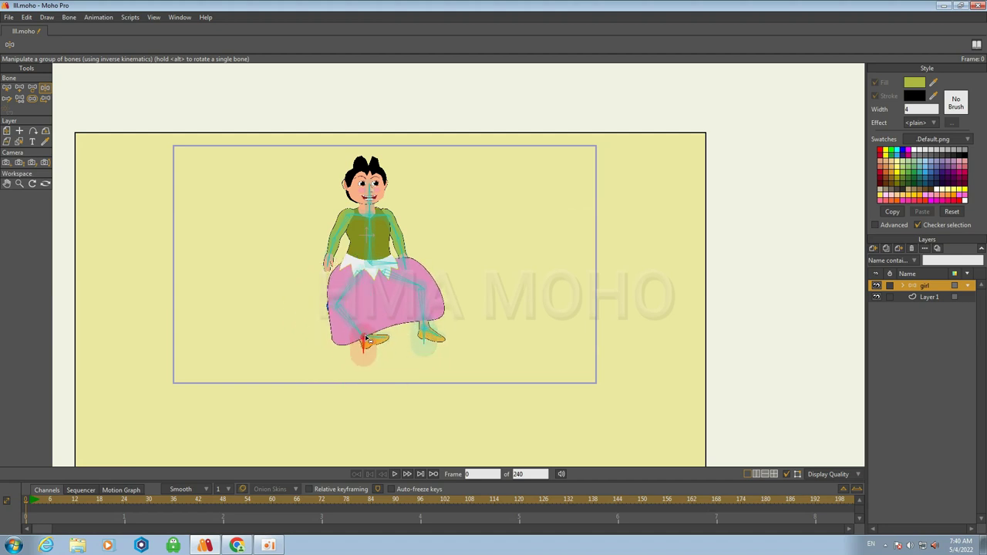
mouse_move(384, 265)
mouse_down()
mouse_move(403, 287)
mouse_move(288, 328)
mouse_move(440, 283)
mouse_move(385, 284)
mouse_move(376, 259)
mouse_up()
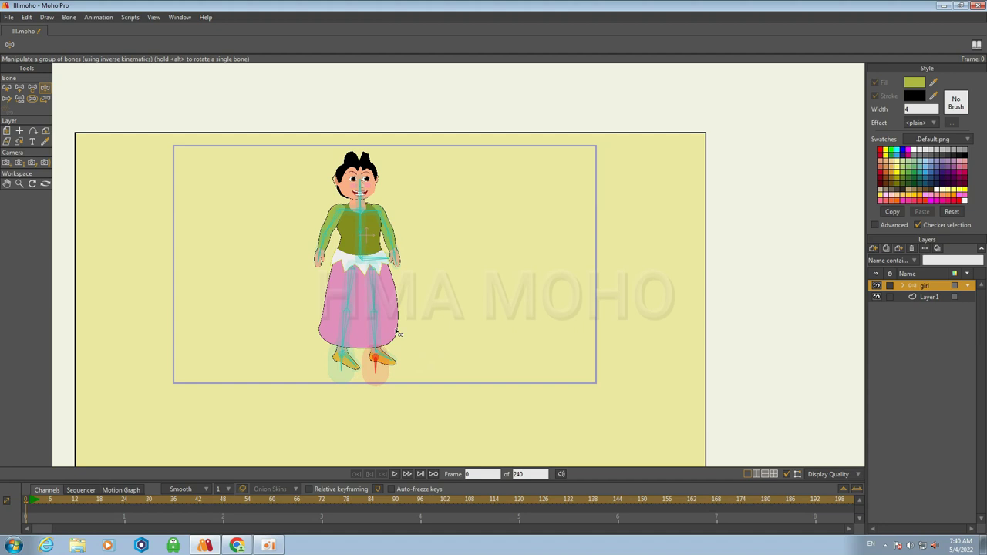
Select the waist bone and manipulate it to test the body's movement over the planted feet.
click(7, 90)
scroll(357, 294, up, 2)
click(394, 256)
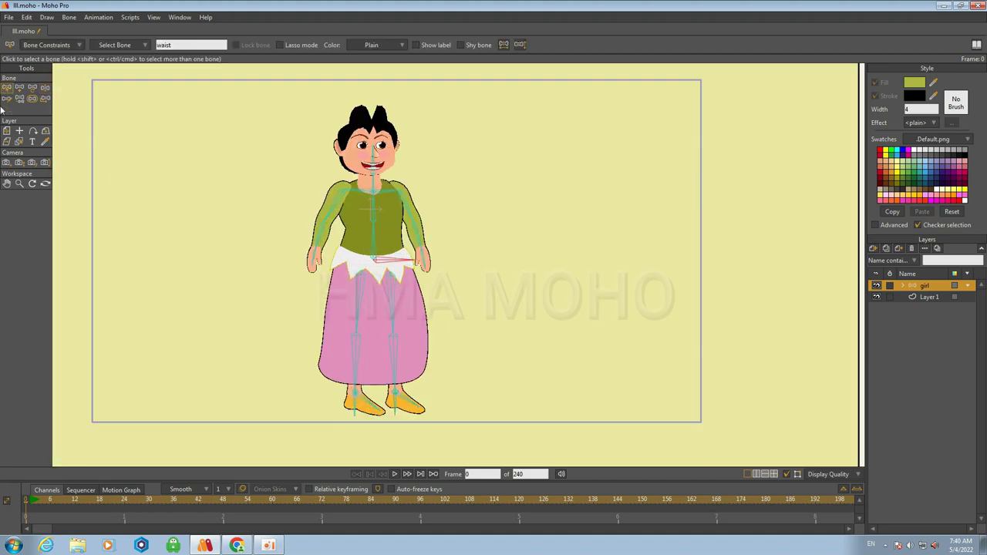
click(45, 87)
drag(396, 252, 413, 223)
scroll(337, 227, down, 3)
scroll(335, 227, up, 2)
Select all the bones to review the rig, and move the body sideways with the waist bone.
click(7, 89)
drag(257, 107, 448, 377)
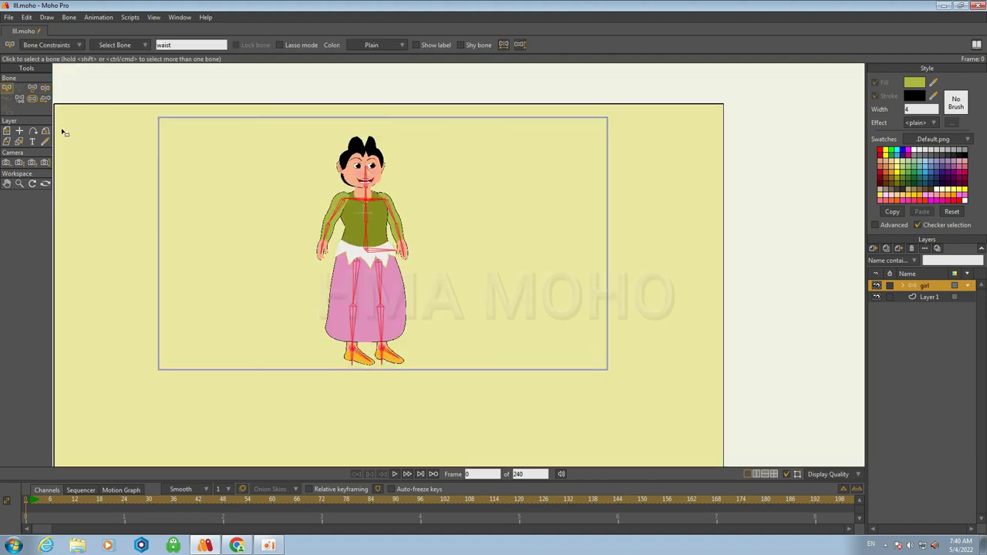
click(45, 90)
drag(392, 255, 432, 256)
click(6, 87)
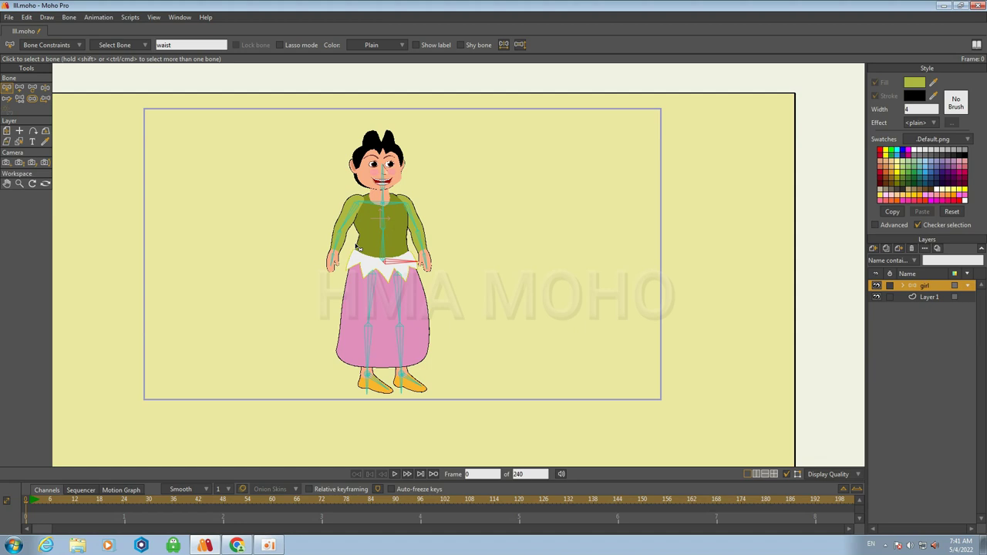
scroll(421, 292, down, 2)
scroll(422, 293, up, 4)
scroll(431, 322, down, 4)
scroll(431, 338, up, 3)
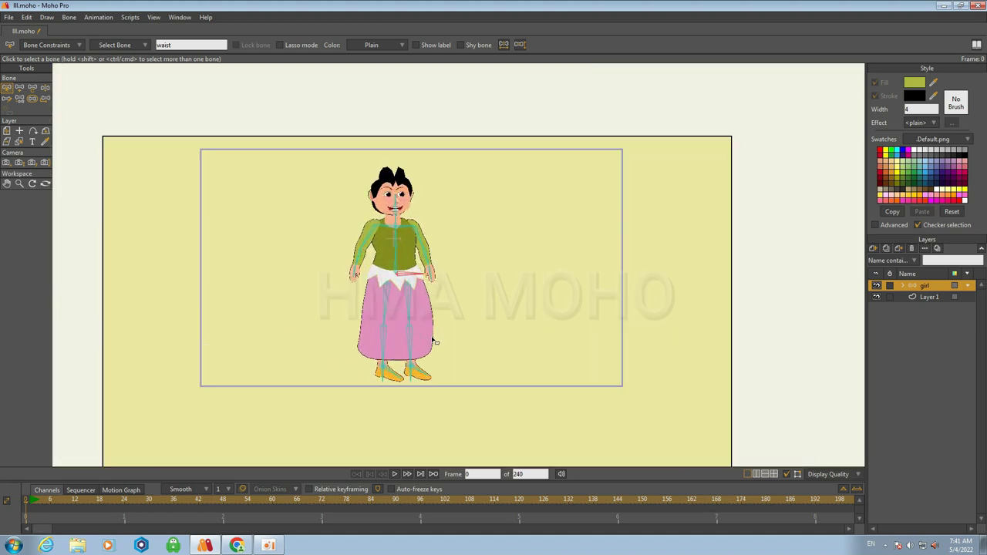
scroll(476, 238, down, 2)
scroll(477, 241, up, 1)
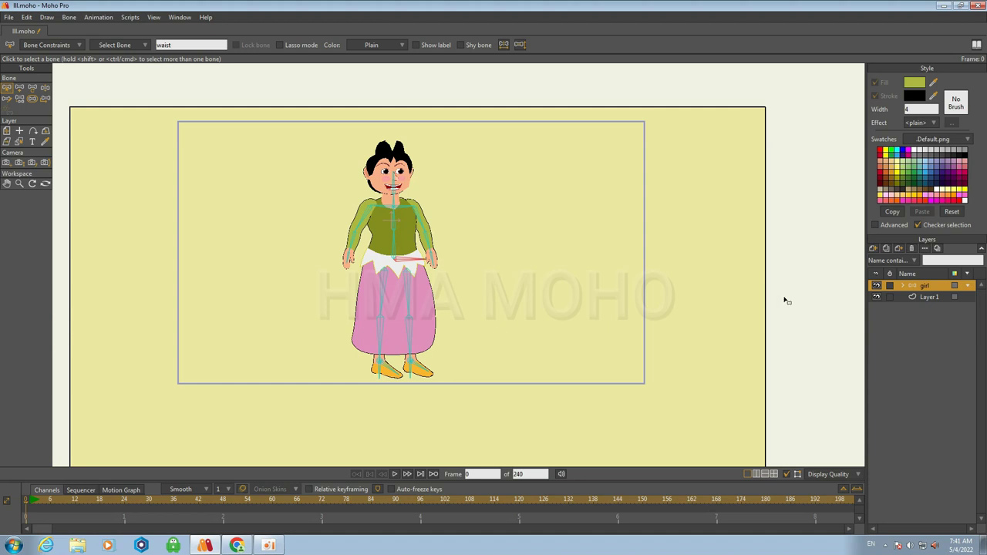
Enlarge the timeline area and shift the body with the waist bone to test the finished rig.
drag(438, 479, 444, 426)
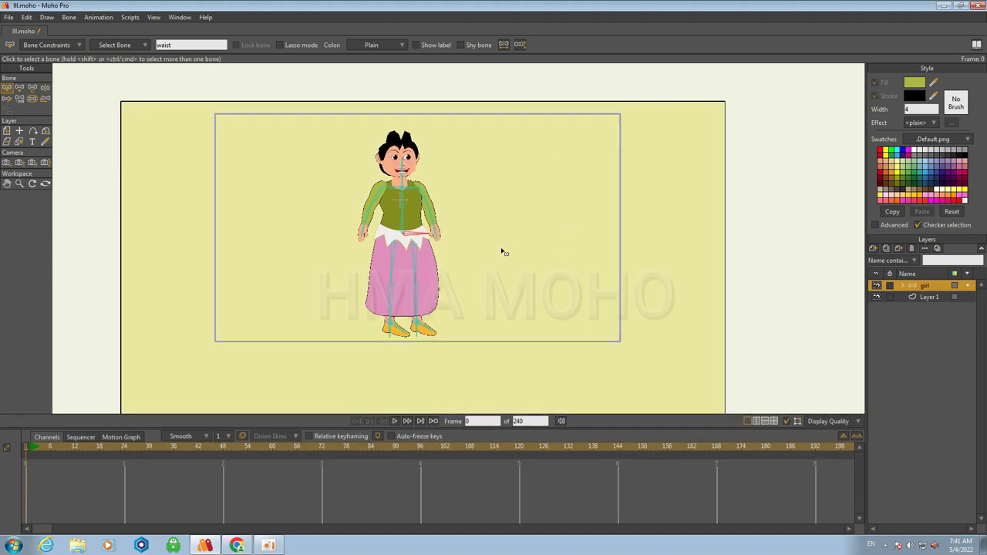
click(44, 89)
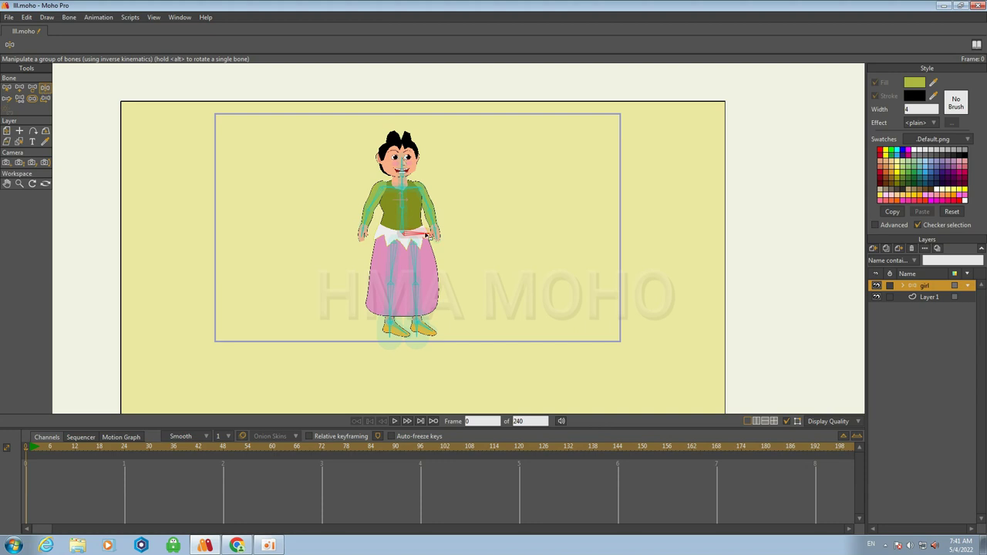
drag(429, 235, 408, 231)
key(z)
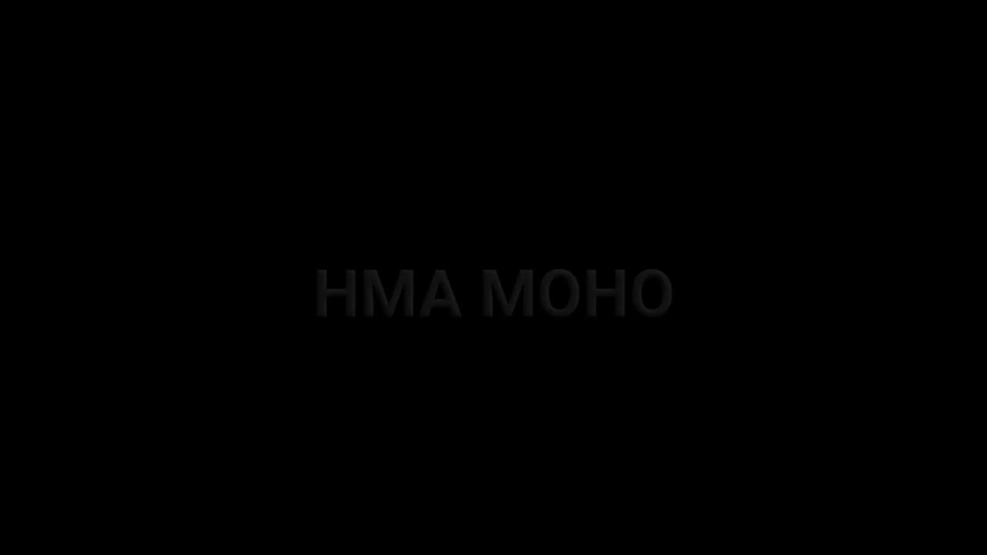